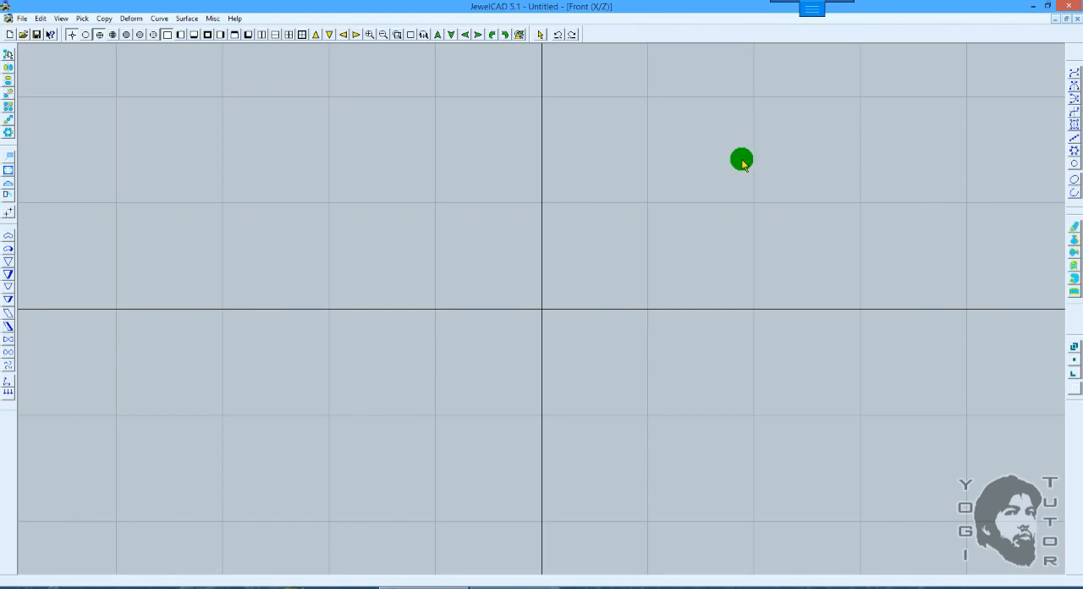
Step: Float the Surface Toolbar over the workspace and dock it back in its original place
left_click_drag(1071, 231, 885, 225)
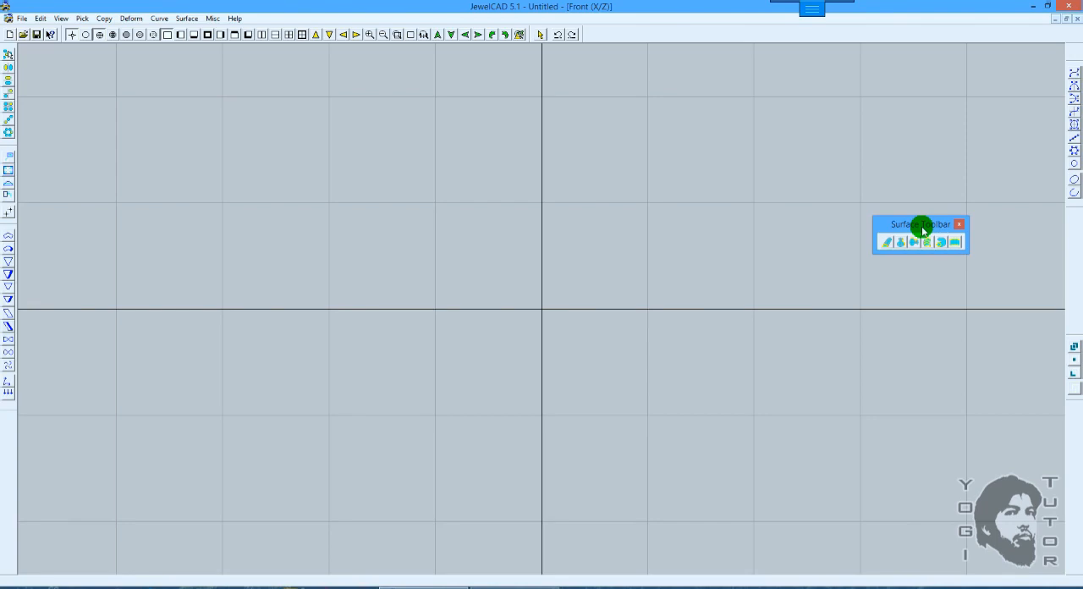
left_click_drag(924, 230, 1020, 260)
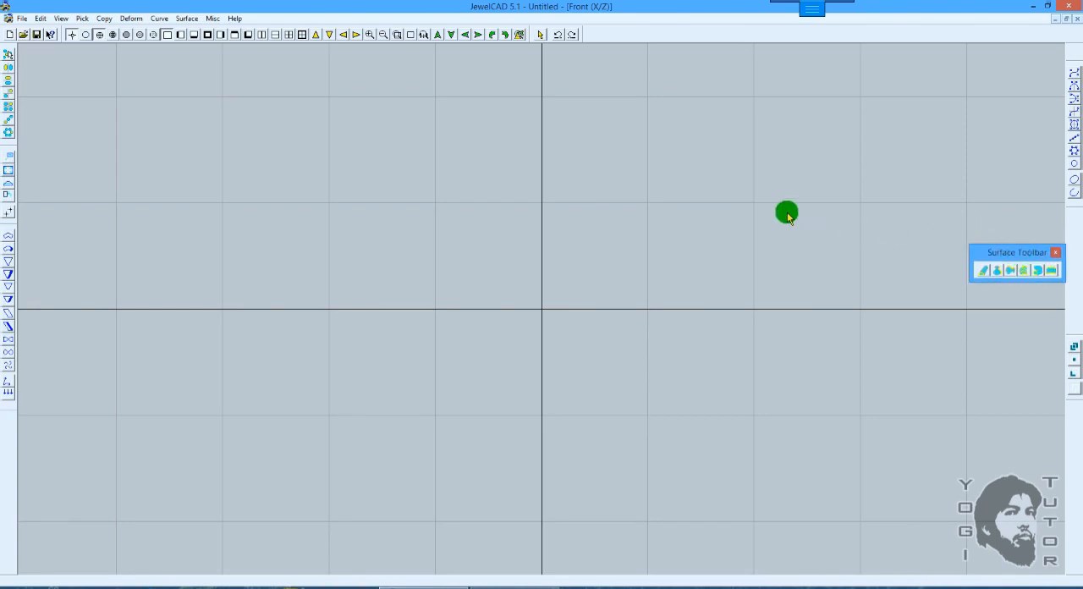
double_click(999, 247)
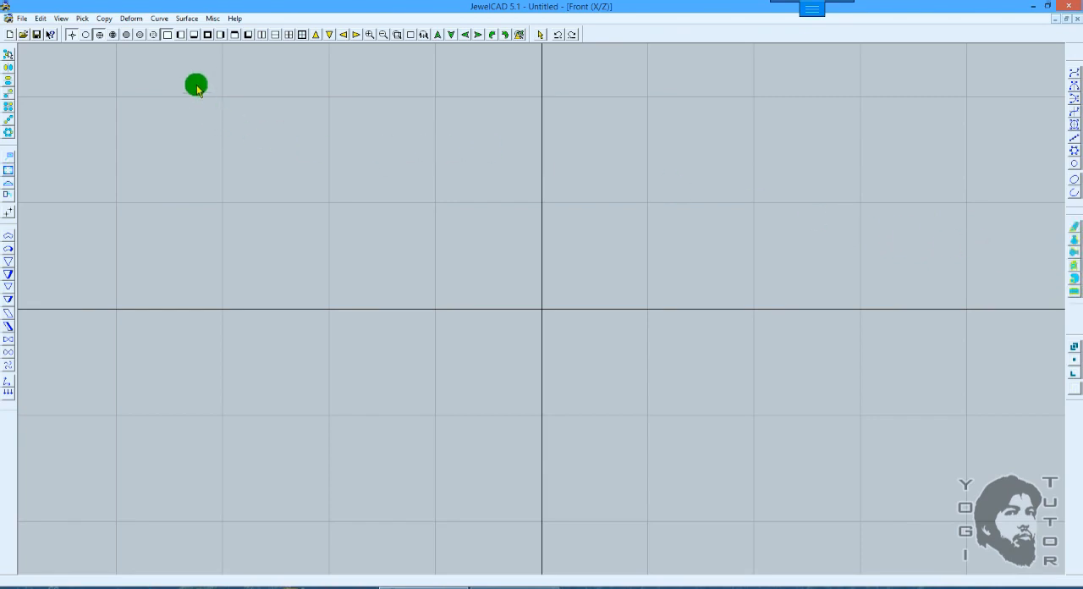
Step: Draw a rounded square closed curve centred on the origin in the Top view, with its corner at about X 8.25, Y 8.5
left_click(194, 35)
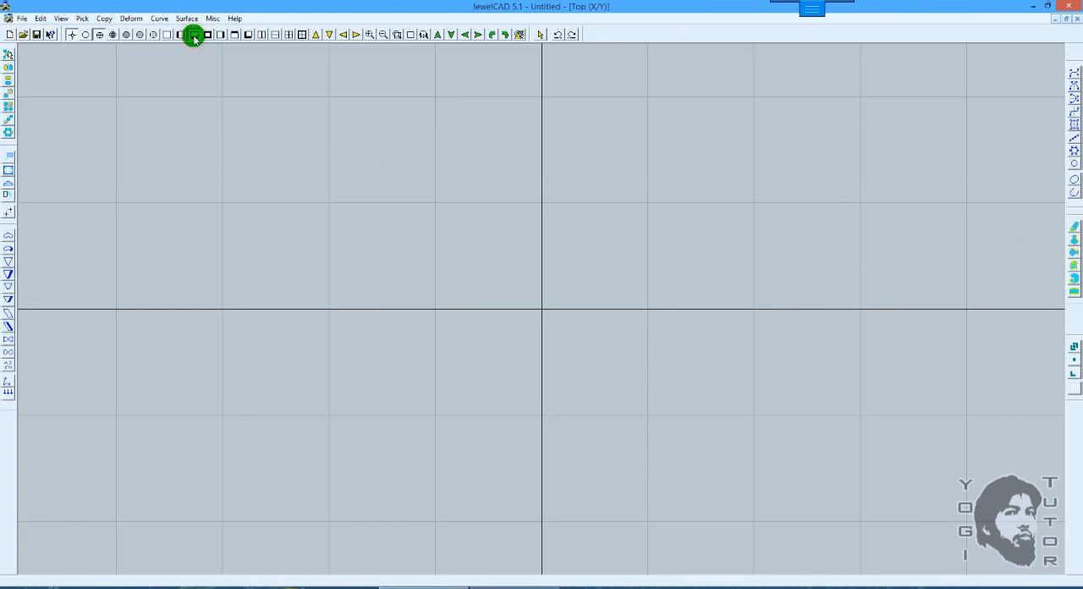
left_click(562, 175)
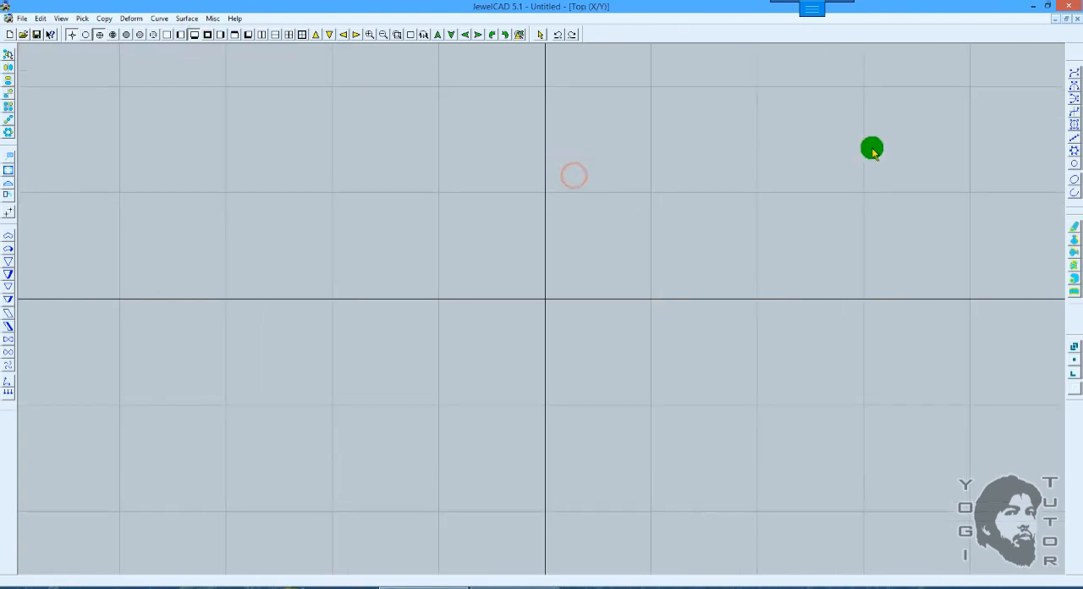
left_click(1072, 125)
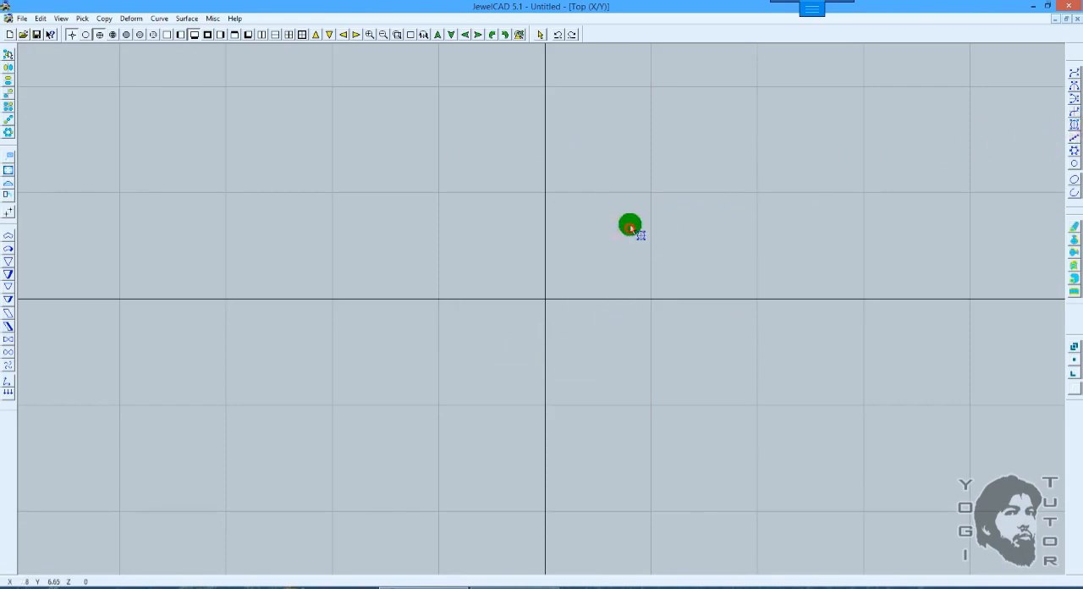
left_click(633, 209)
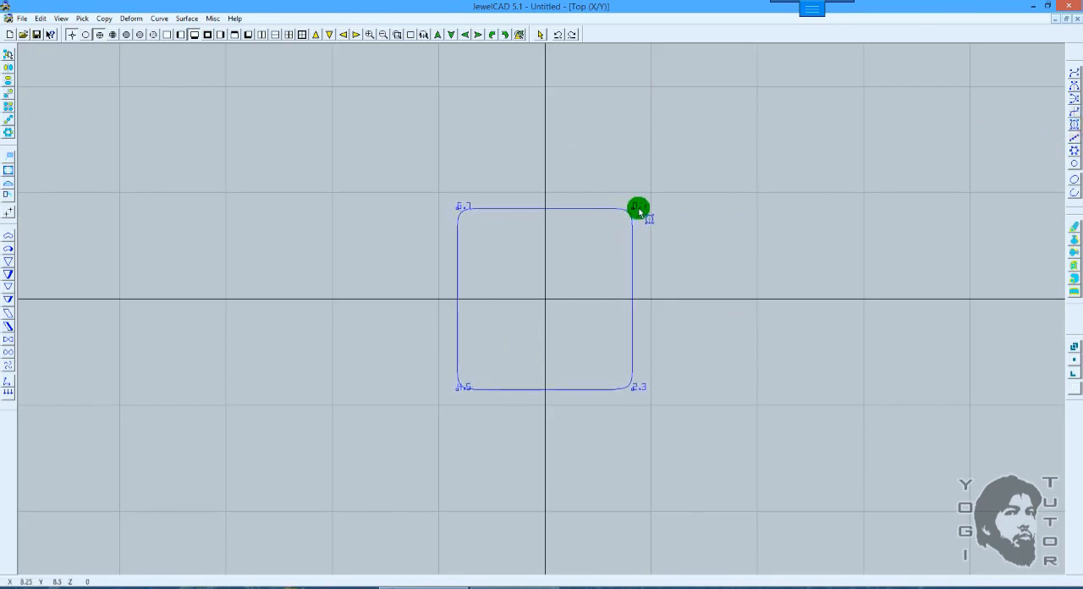
scroll(643, 212, "down", 2)
scroll(655, 203, "up", 3)
scroll(658, 203, "down", 3)
key("space")
Step: Extend the square curve into a surface in the Front view with extend number 2 and a vertical distance of 11.85
key("F5")
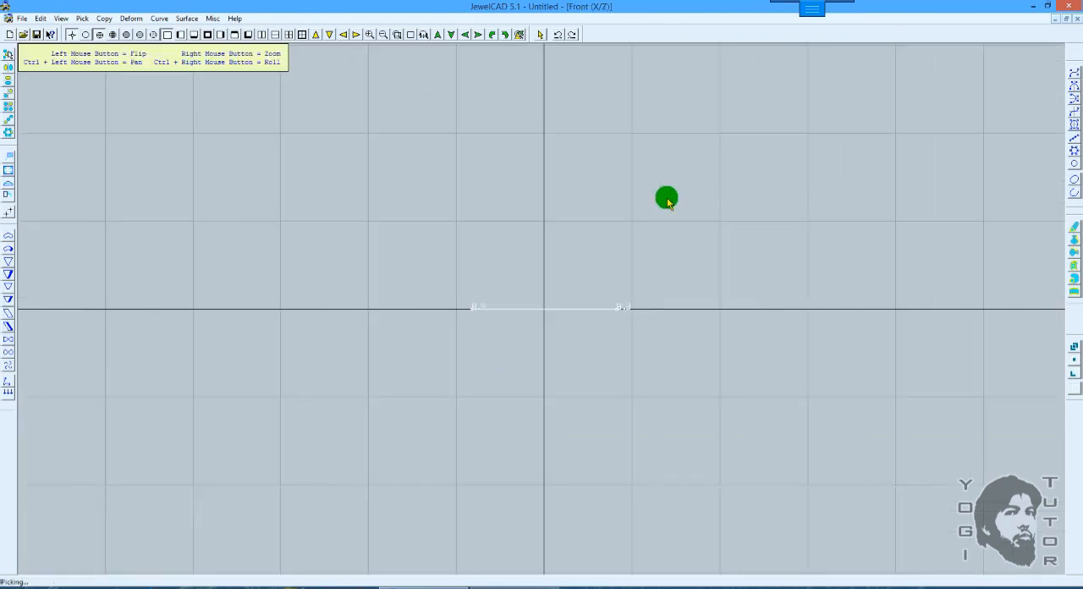
left_click_drag(726, 192, 726, 201, "ctrl")
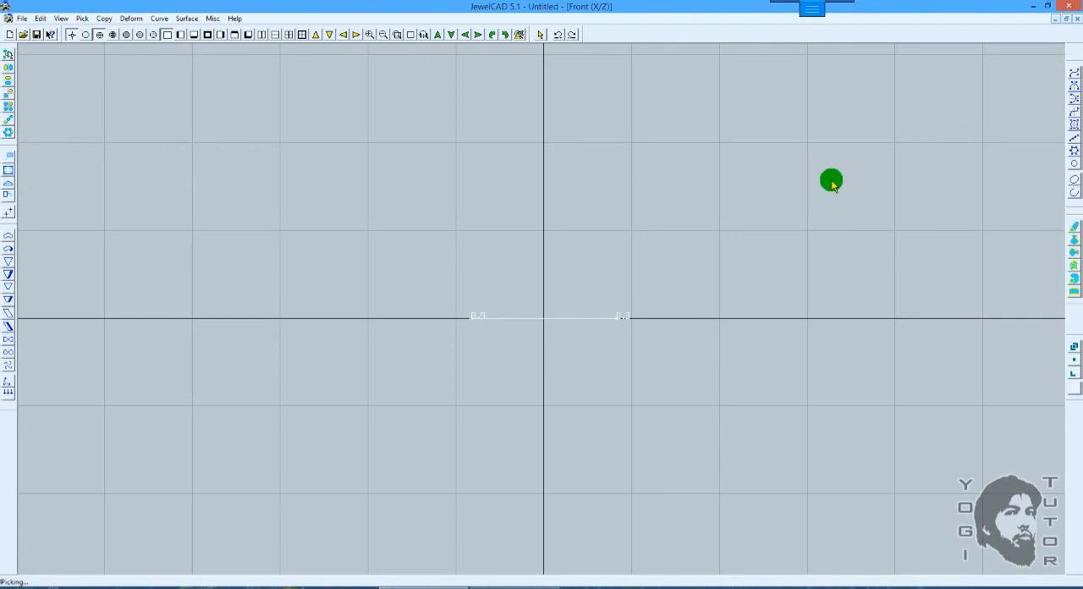
left_click(1073, 227)
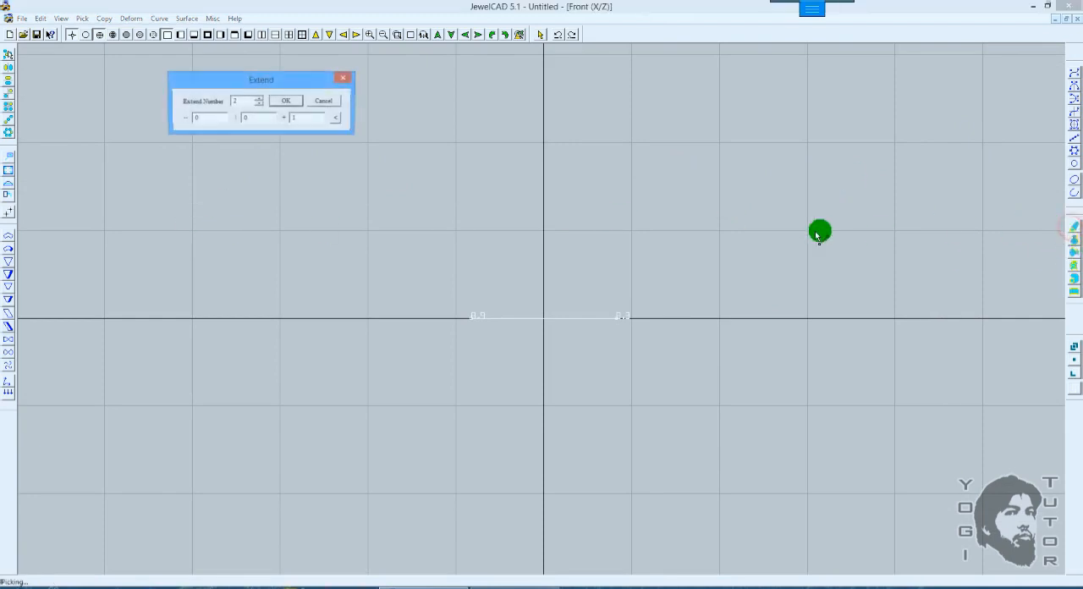
left_click(474, 316)
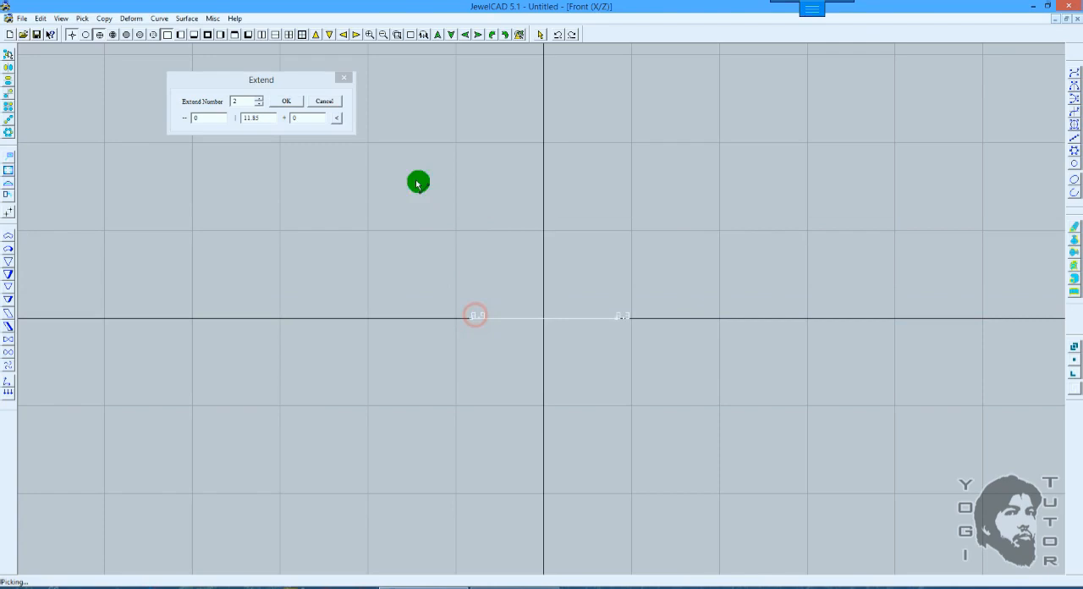
left_click(286, 101)
scroll(727, 197, "up", 2)
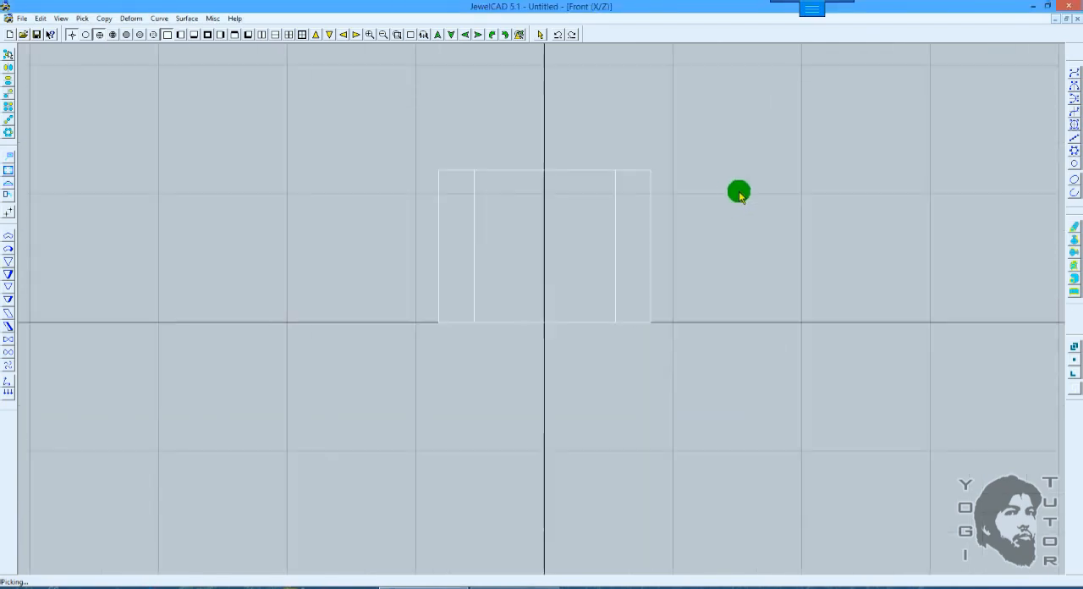
Step: Examine the extended block shaded in the 3D view, turning it to see its faces and rounded edges
mouse_move(734, 188)
left_mouse_down()
mouse_move(677, 245)
mouse_move(708, 200)
mouse_move(696, 211)
mouse_move(745, 188)
mouse_move(699, 209)
mouse_move(706, 181)
mouse_move(690, 205)
mouse_move(658, 208)
mouse_move(662, 194)
mouse_move(699, 197)
left_mouse_up()
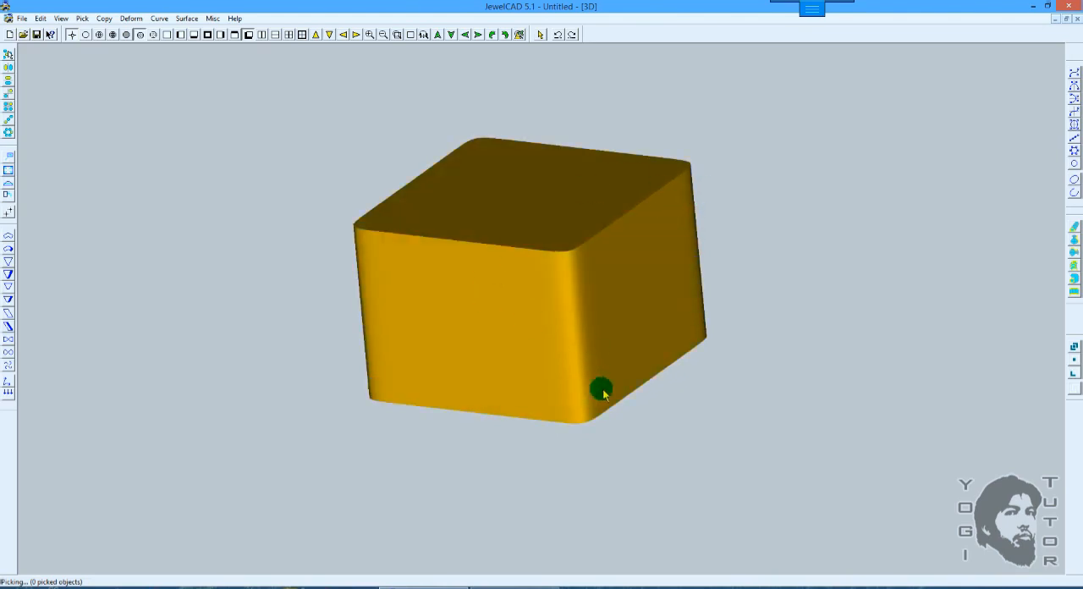
left_click_drag(600, 389, 544, 236)
mouse_move(545, 199)
left_mouse_down()
mouse_move(537, 351)
mouse_move(527, 348)
mouse_move(725, 261)
mouse_move(614, 212)
mouse_move(702, 268)
mouse_move(686, 167)
mouse_move(513, 357)
mouse_move(536, 279)
mouse_move(615, 262)
mouse_move(611, 399)
mouse_move(662, 288)
mouse_move(711, 266)
mouse_move(640, 354)
mouse_move(533, 198)
mouse_move(563, 288)
left_mouse_up()
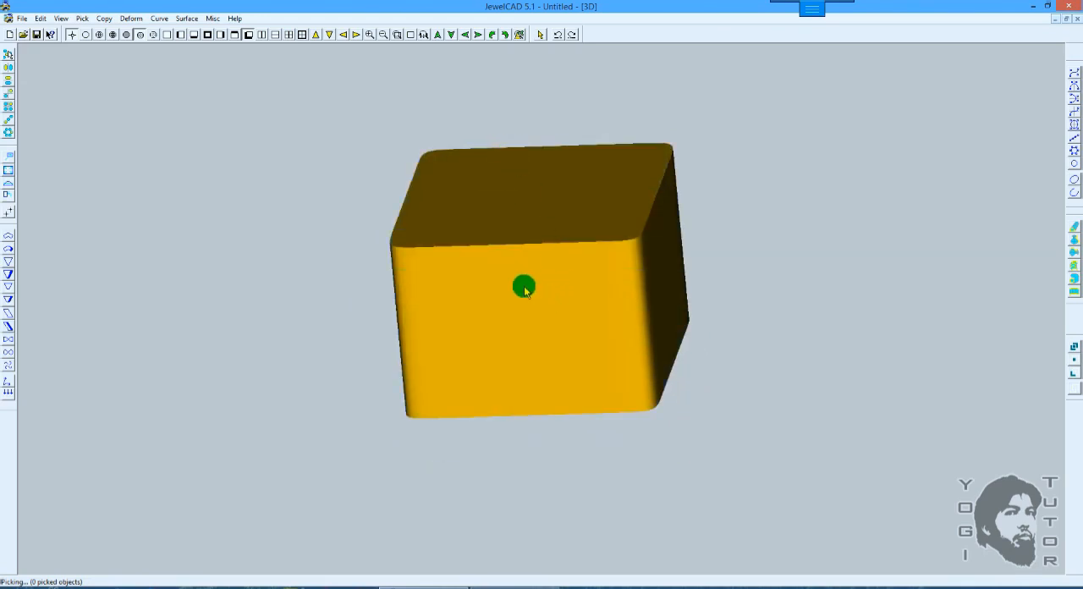
mouse_move(460, 315)
left_mouse_down()
mouse_move(621, 232)
mouse_move(604, 278)
mouse_move(508, 287)
left_mouse_up()
left_click_drag(617, 306, 482, 242)
left_click_drag(570, 297, 532, 278)
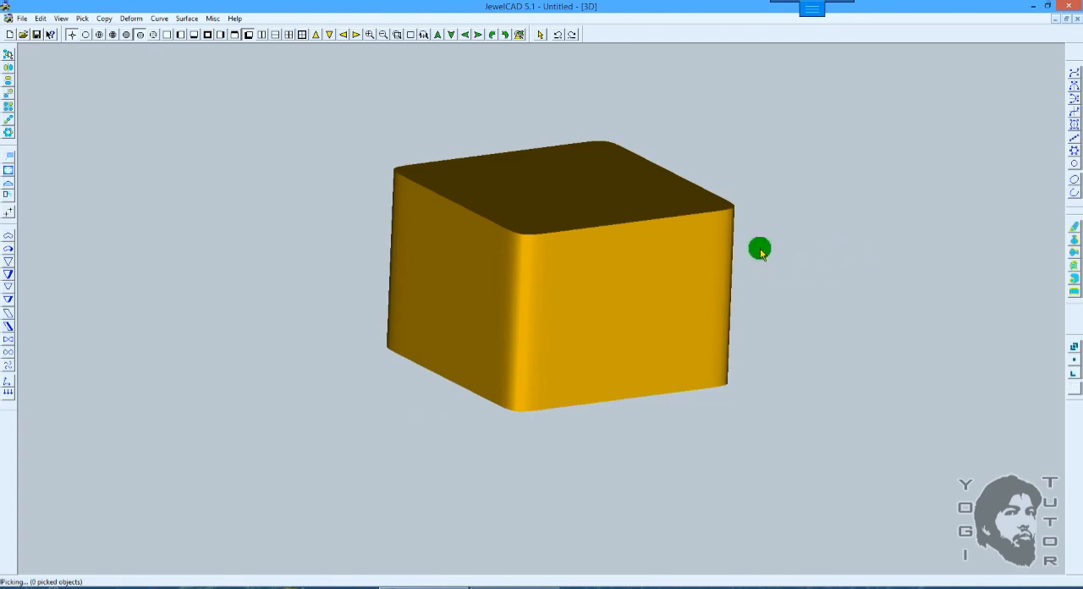
mouse_move(759, 261)
left_mouse_down()
mouse_move(762, 247)
mouse_move(657, 210)
mouse_move(674, 218)
left_mouse_up()
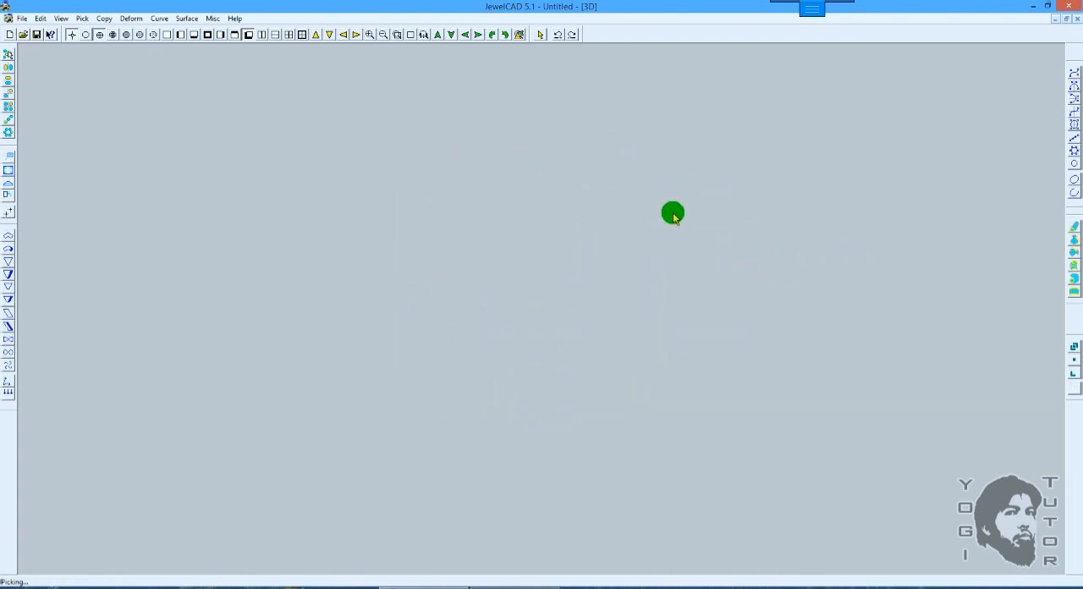
Step: Draw a rounded rectangular closed curve centred on the origin in the Right view, with its corner at about Y 7.4, Z 4.25
key("F6")
right_click_drag(673, 215, 666, 257)
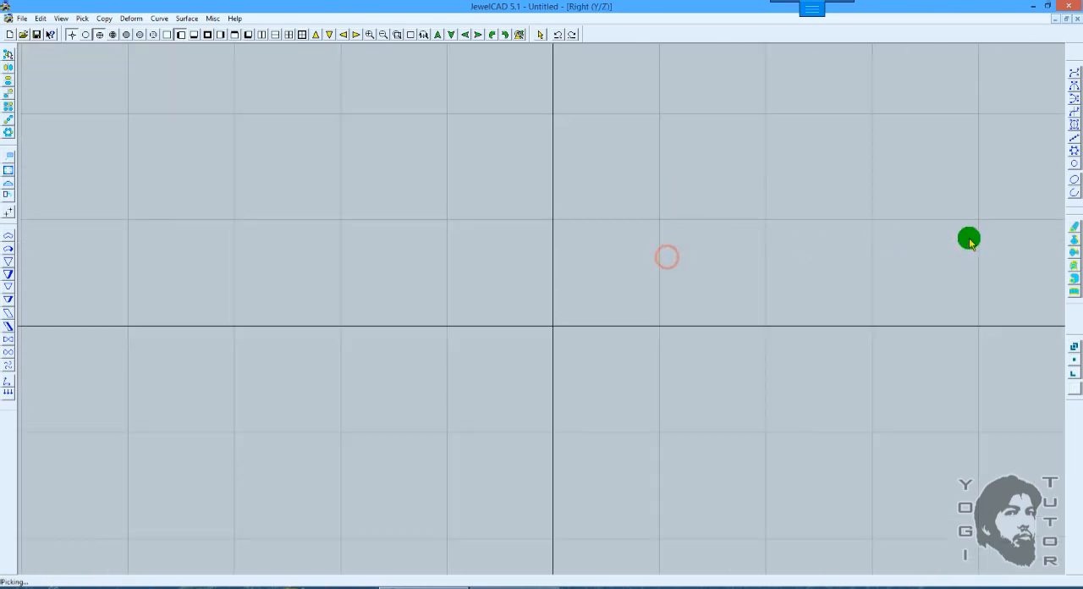
left_click(1074, 225)
left_click(802, 180)
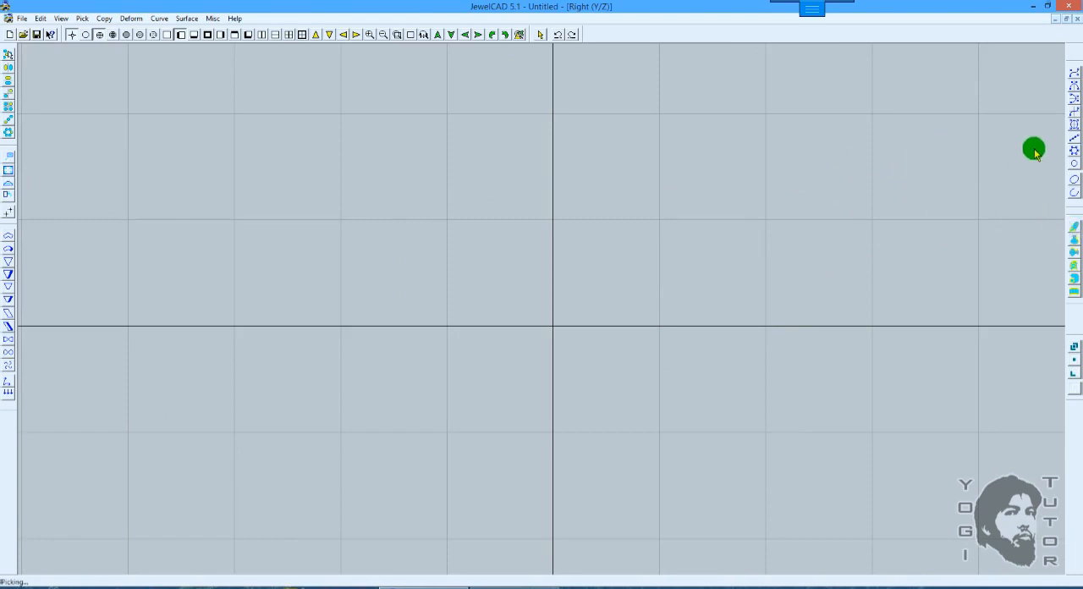
left_click(1074, 125)
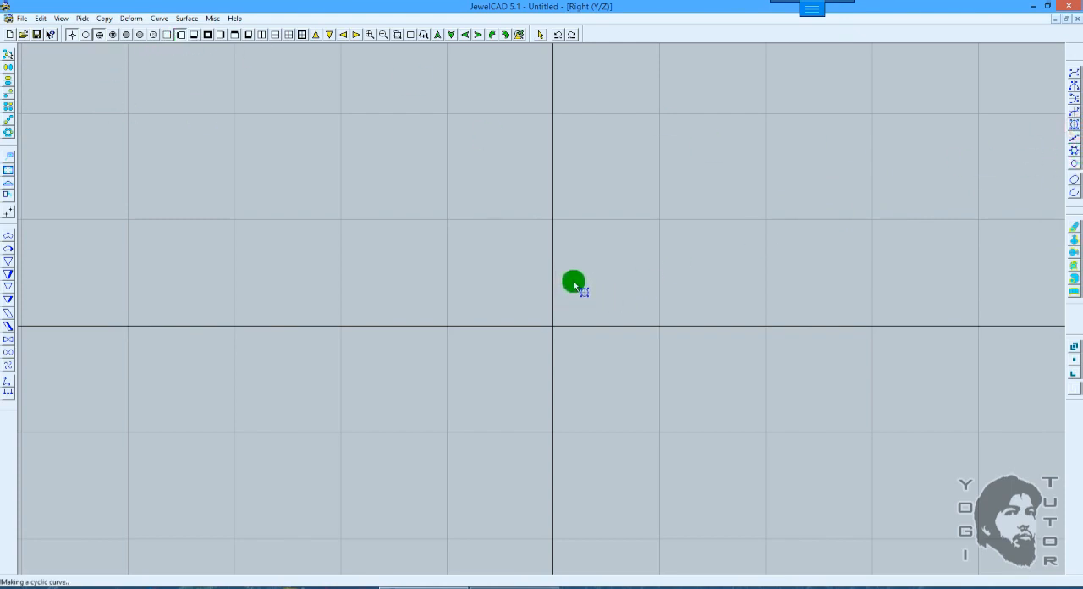
left_click_drag(574, 285, 619, 249)
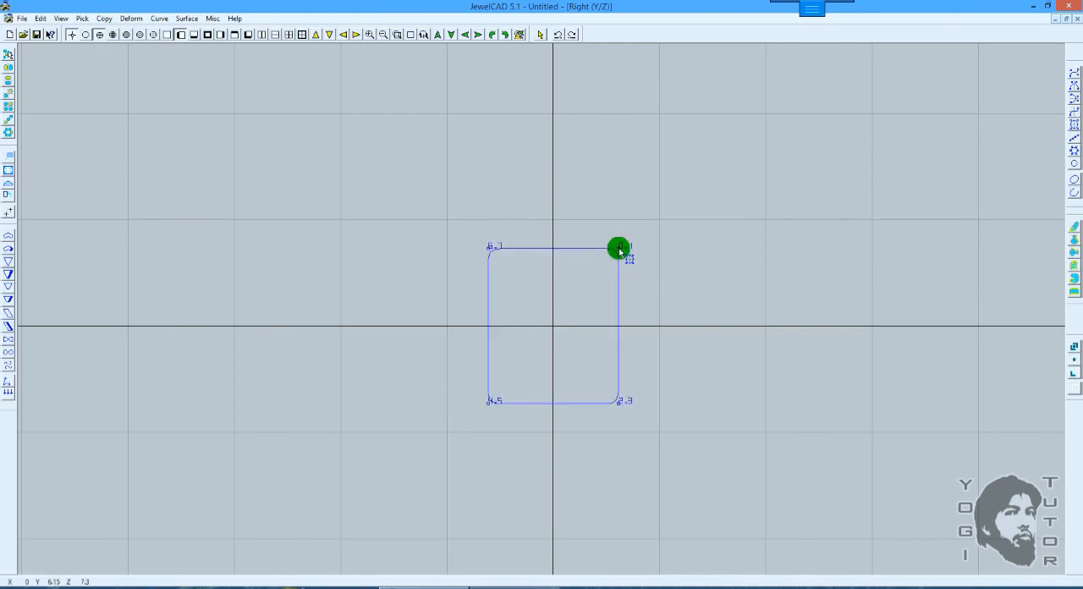
scroll(675, 254, "up", 1)
left_click(645, 230)
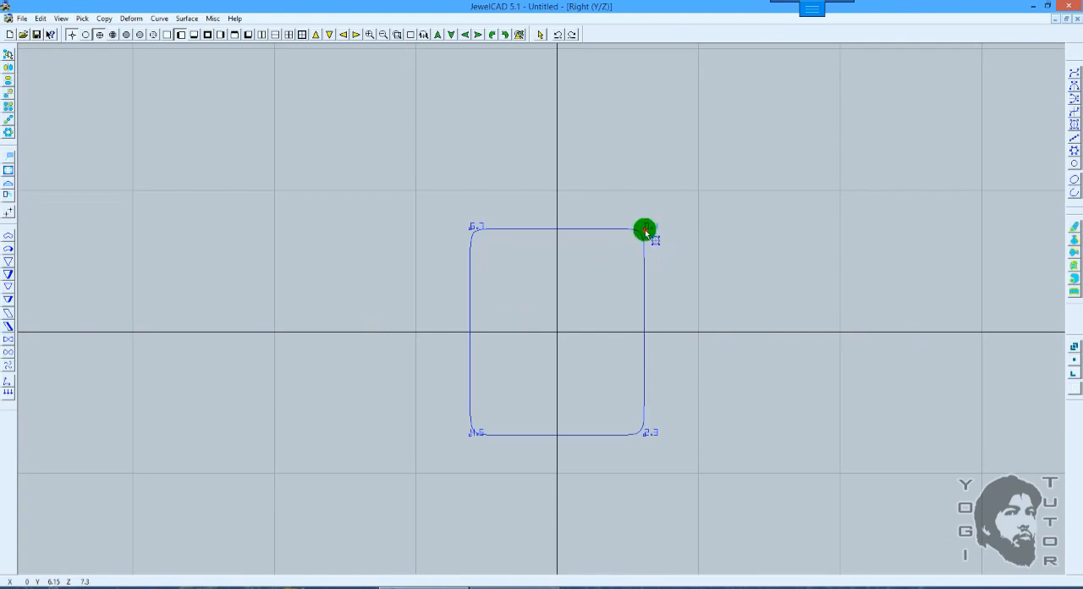
left_click_drag(645, 230, 691, 256)
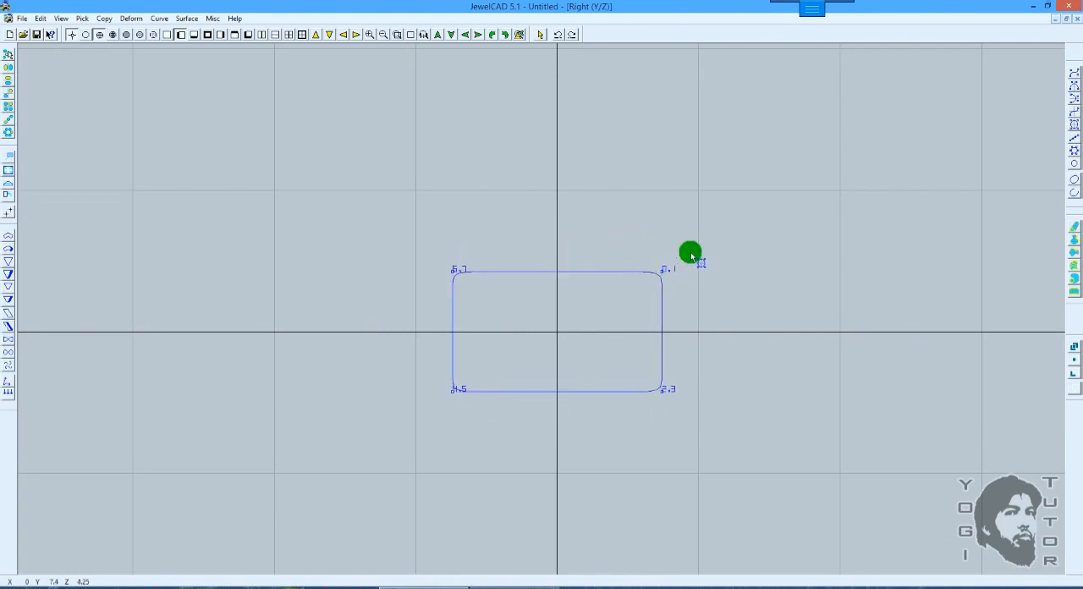
scroll(691, 256, "up", 1)
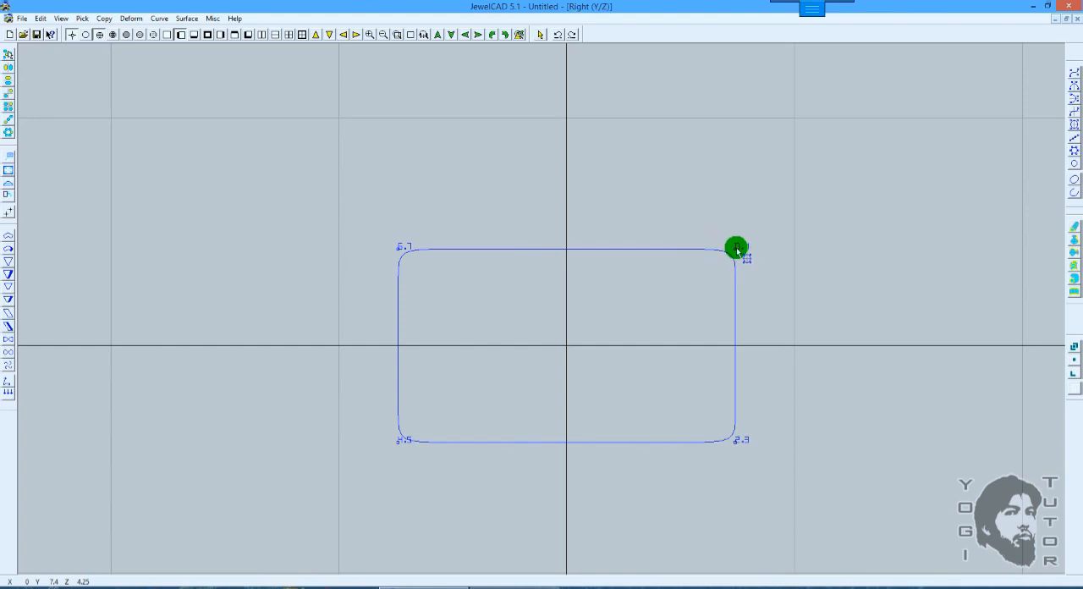
Step: Try sharp corners using stacked extra control points, and resize the rectangle to a corner at about Y 6.9, Z 4.19
double_click(736, 248)
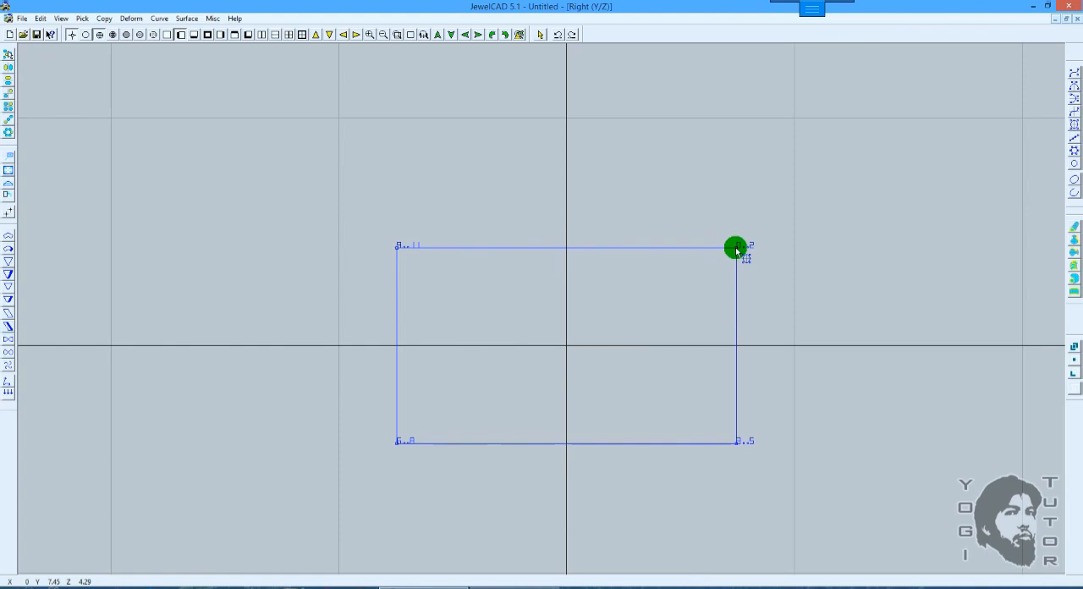
left_click_drag(736, 248, 723, 251)
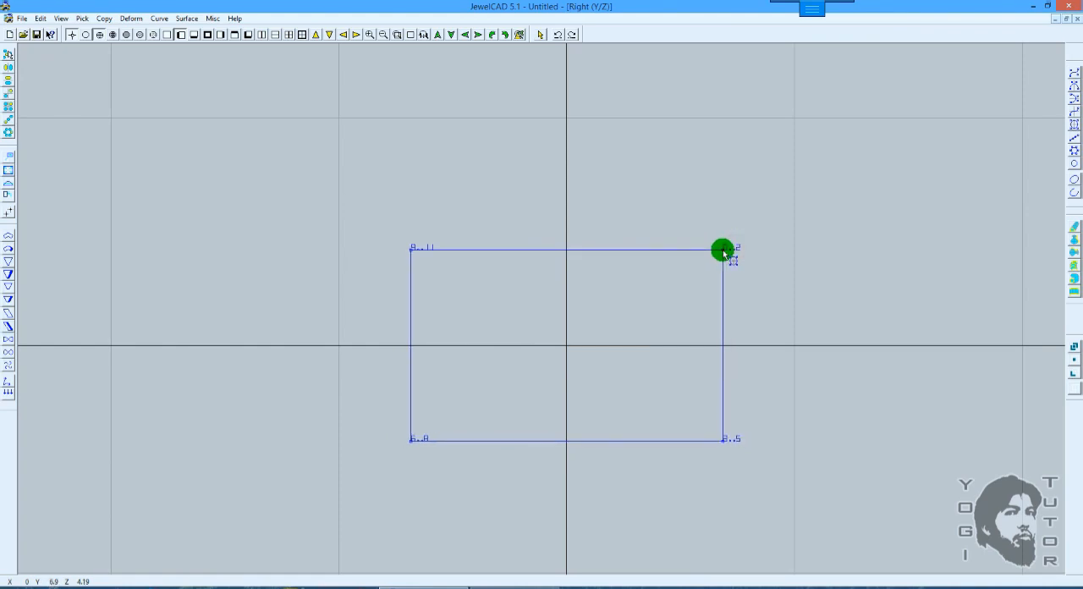
right_click(723, 251)
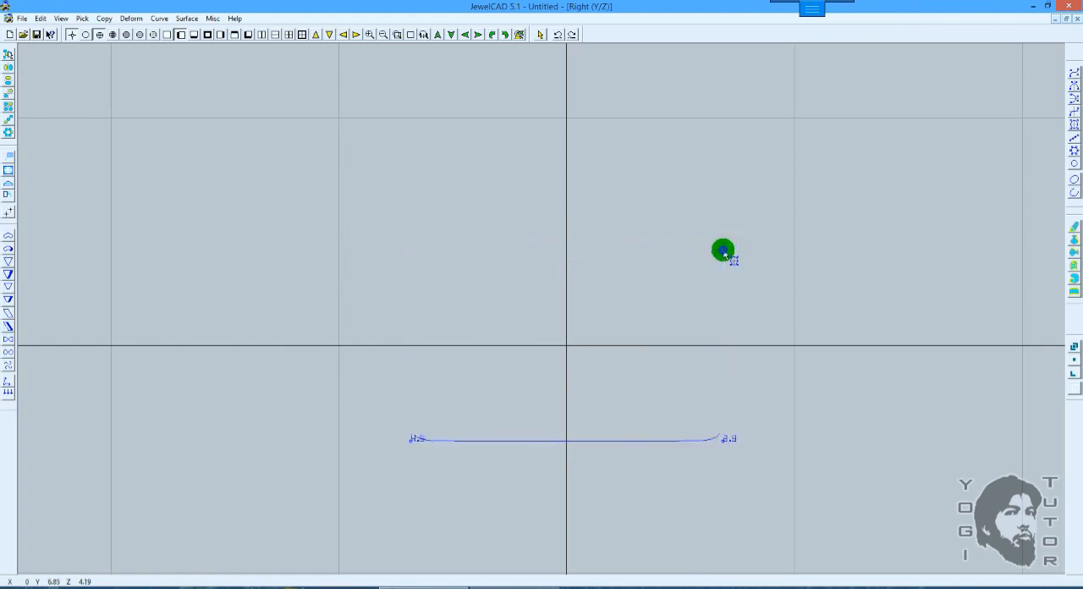
scroll(779, 254, "up", 3)
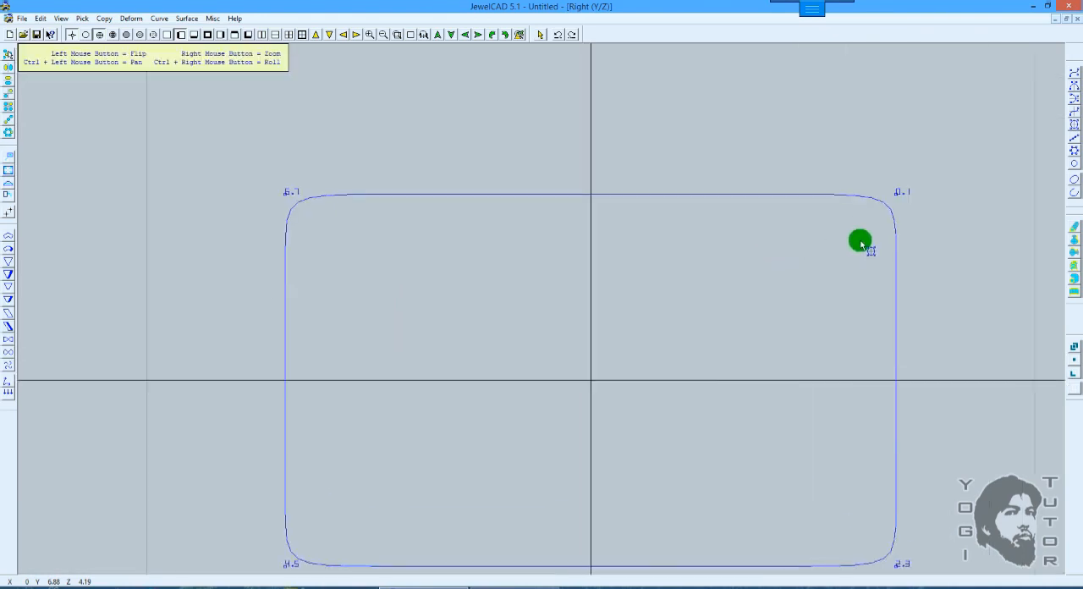
Step: Tighten the rectangle's rounded corners by adding control points on the adjoining horizontal and vertical edges, close to each corner
left_click_drag(861, 243, 769, 208, "shift")
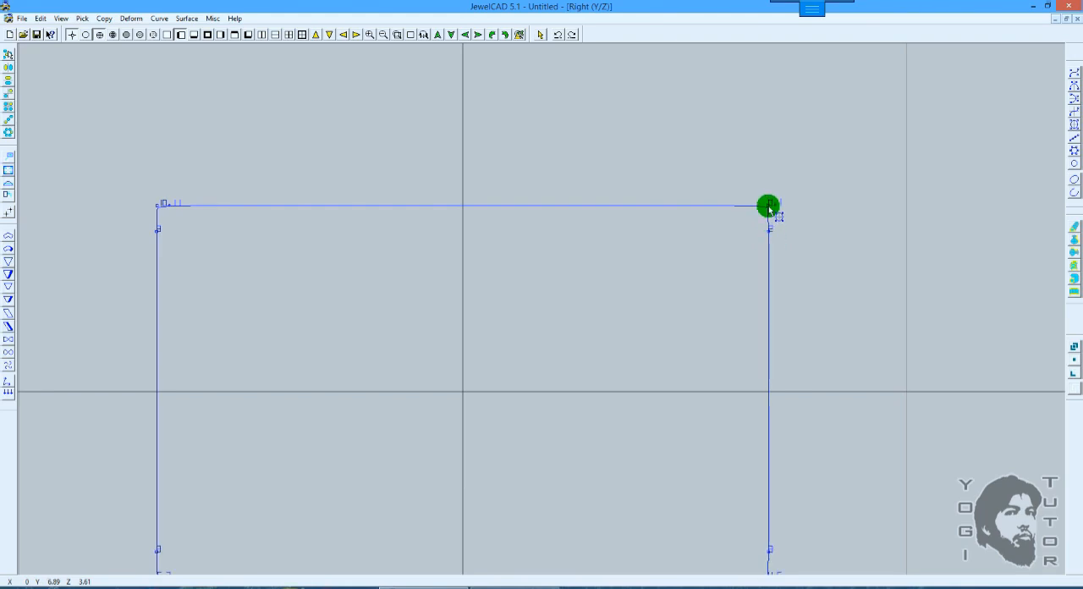
left_click(737, 206)
left_click_drag(768, 206, 765, 206)
scroll(783, 225, "down", 2)
scroll(782, 225, "up", 2)
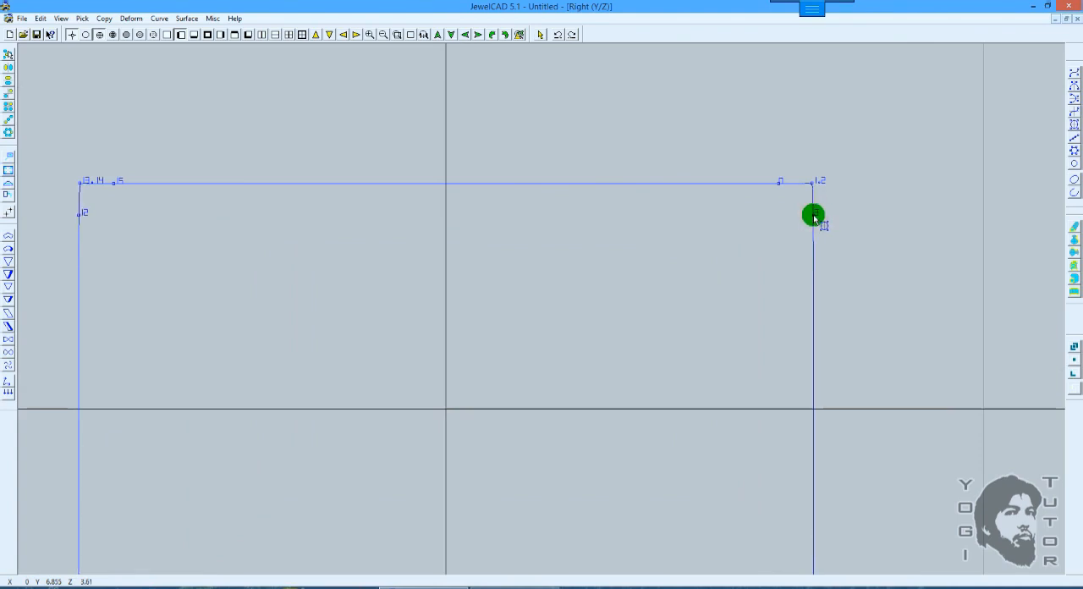
Step: Delete the extra control points on the horizontal and vertical edges beside the rectangle's corners
scroll(813, 214, "down", 2)
scroll(813, 214, "up", 2)
left_click(813, 213)
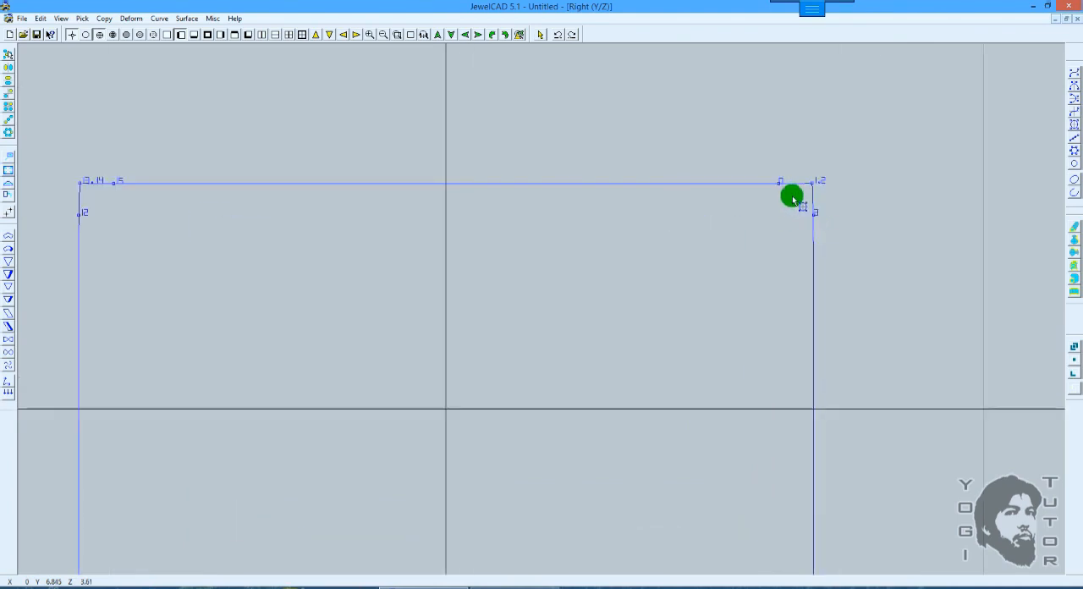
key("Delete")
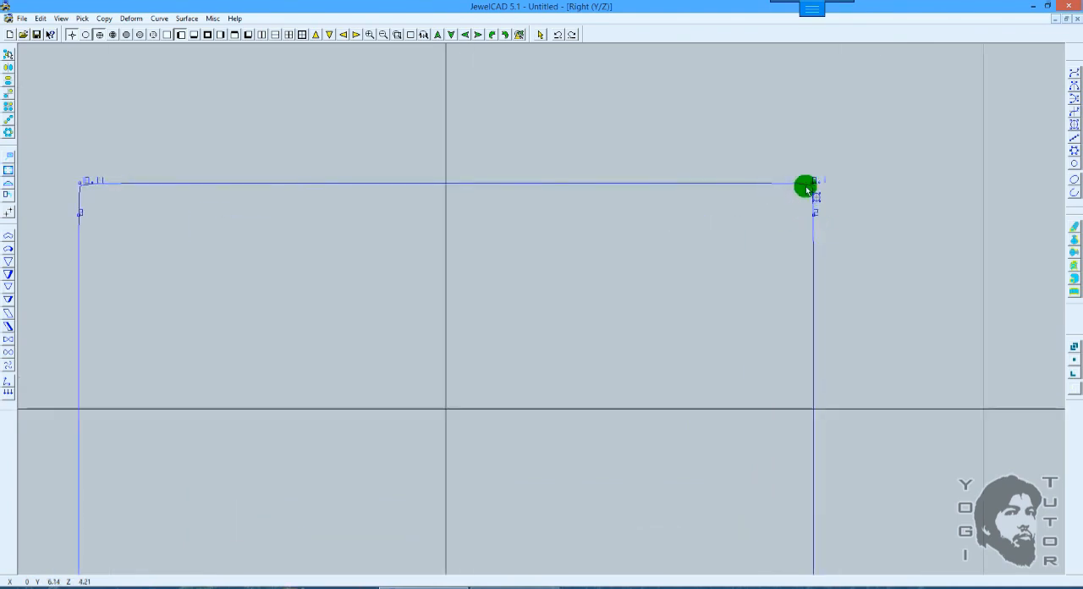
scroll(812, 186, "up", 2)
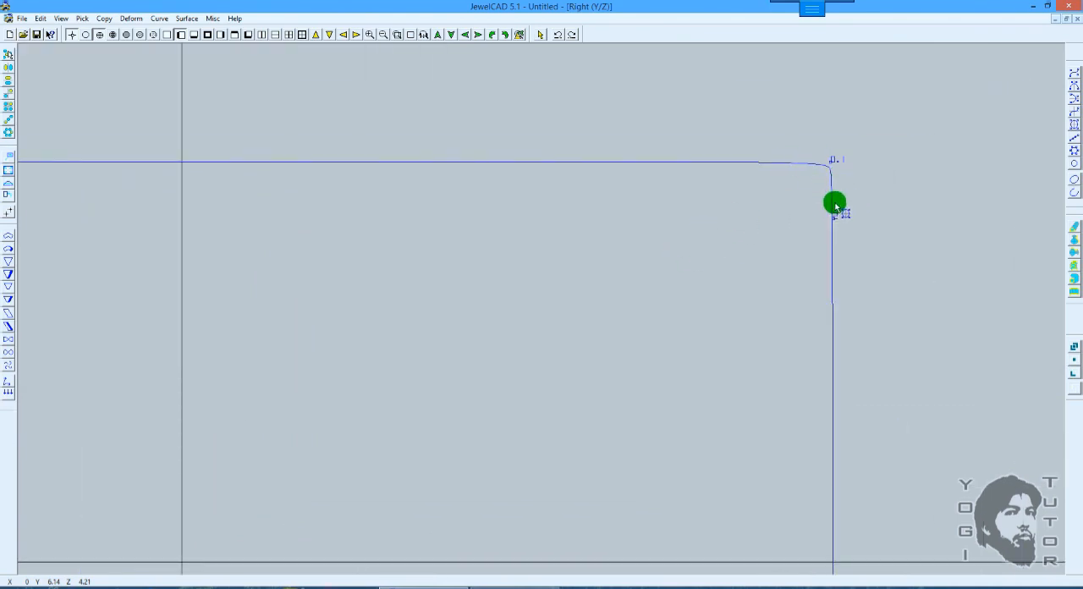
left_click(832, 218)
key("Delete")
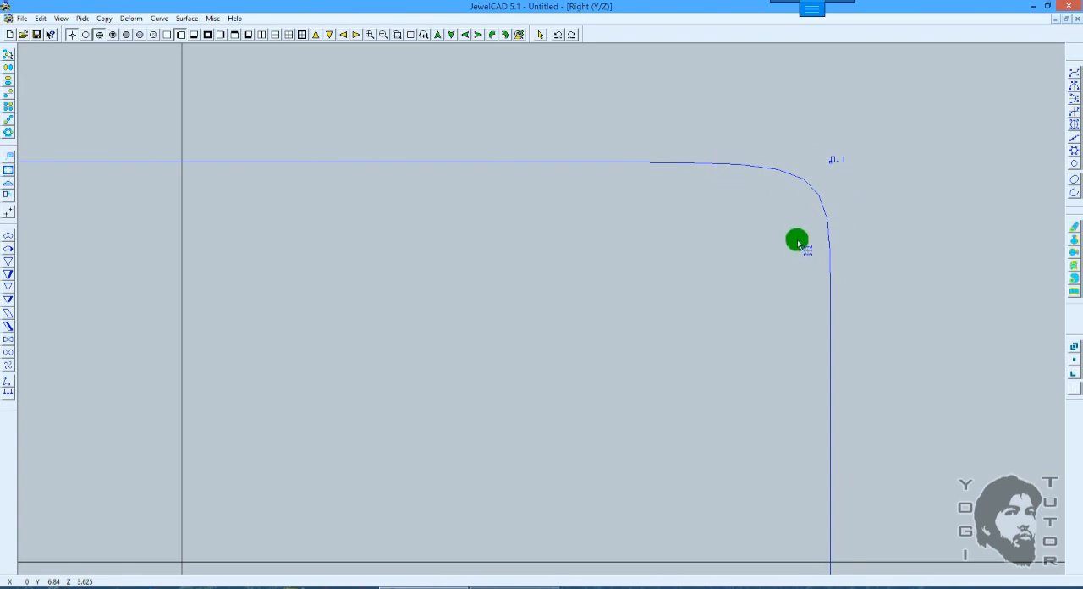
scroll(798, 240, "down", 1)
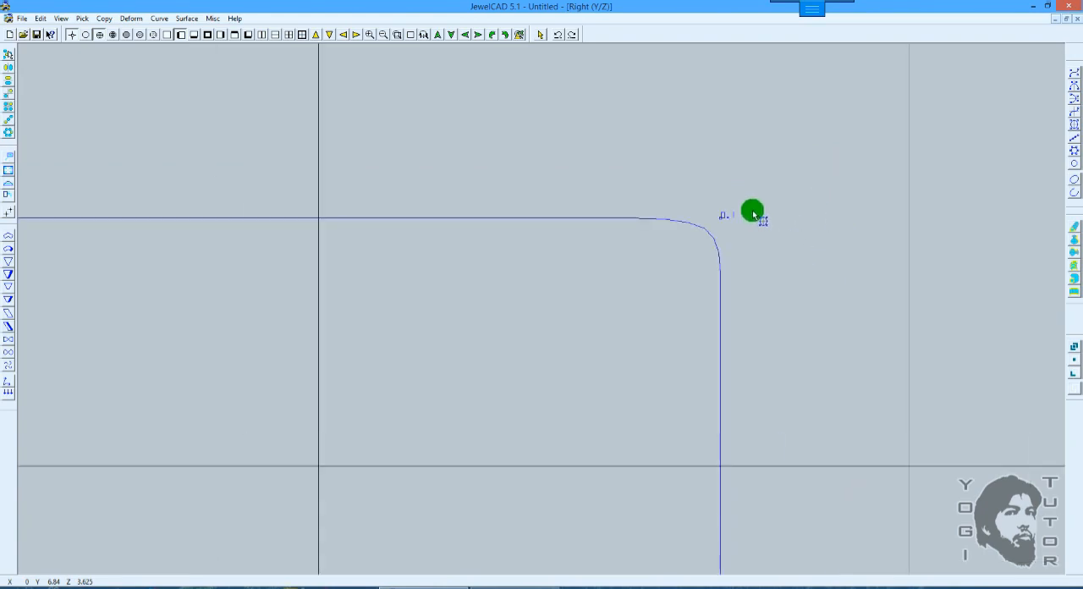
scroll(753, 212, "up", 1)
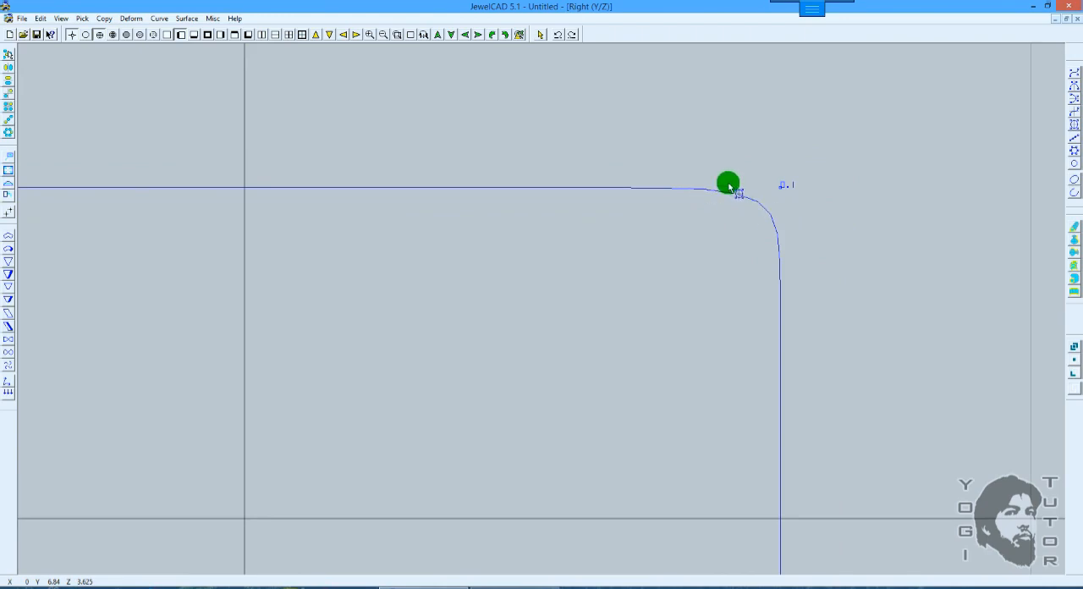
Step: Sharpen the rectangle's corners by adding symmetric control points beside them at about Y 6.86, Z 3.58 and Y 5.94, Z 4.20
left_click(783, 238)
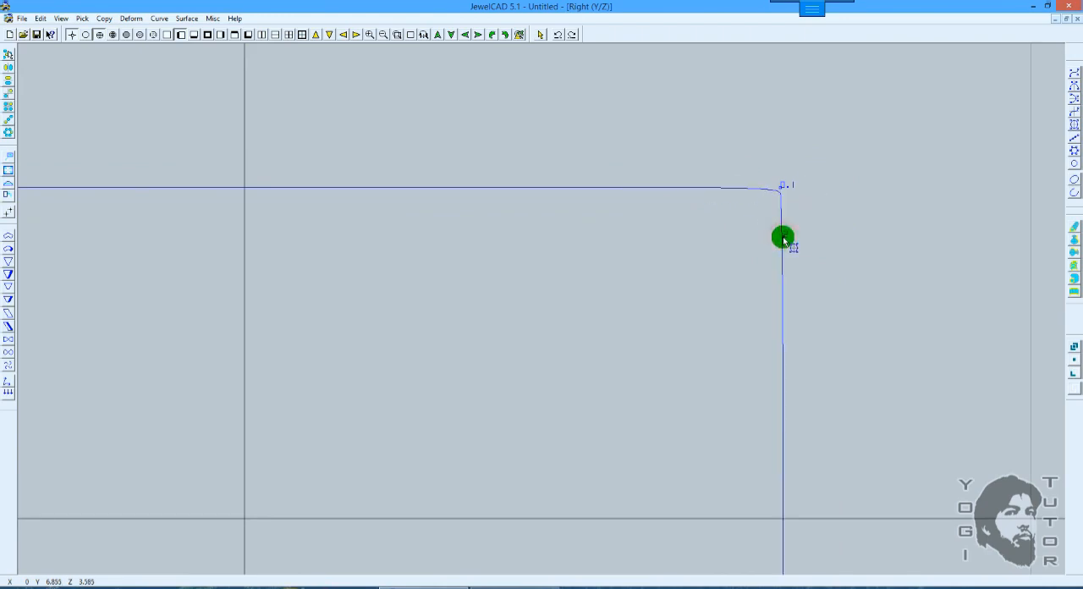
left_click(712, 189)
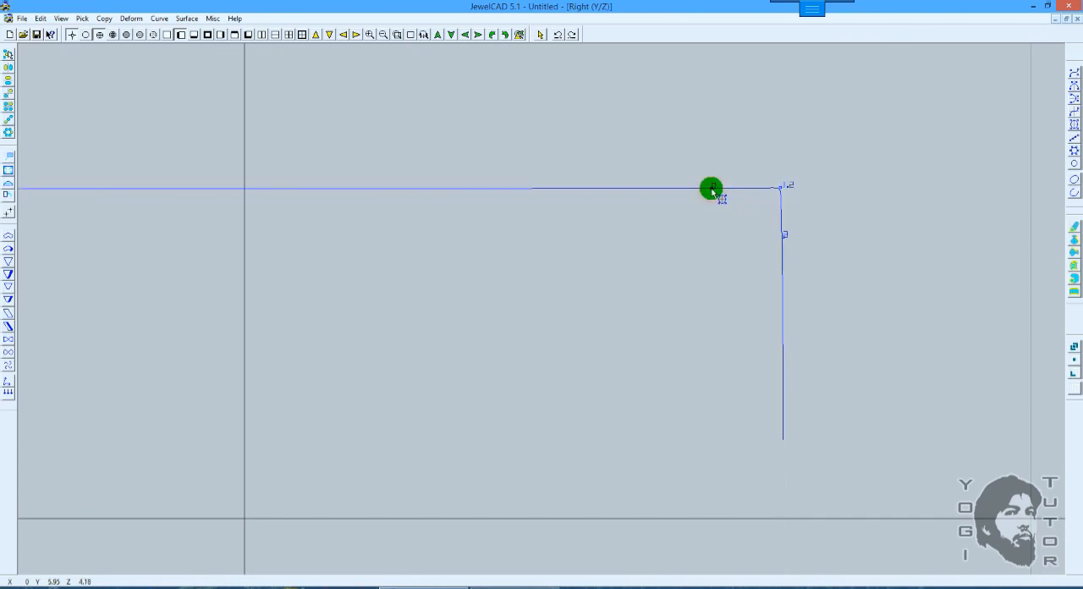
left_click(782, 247)
left_click(711, 187)
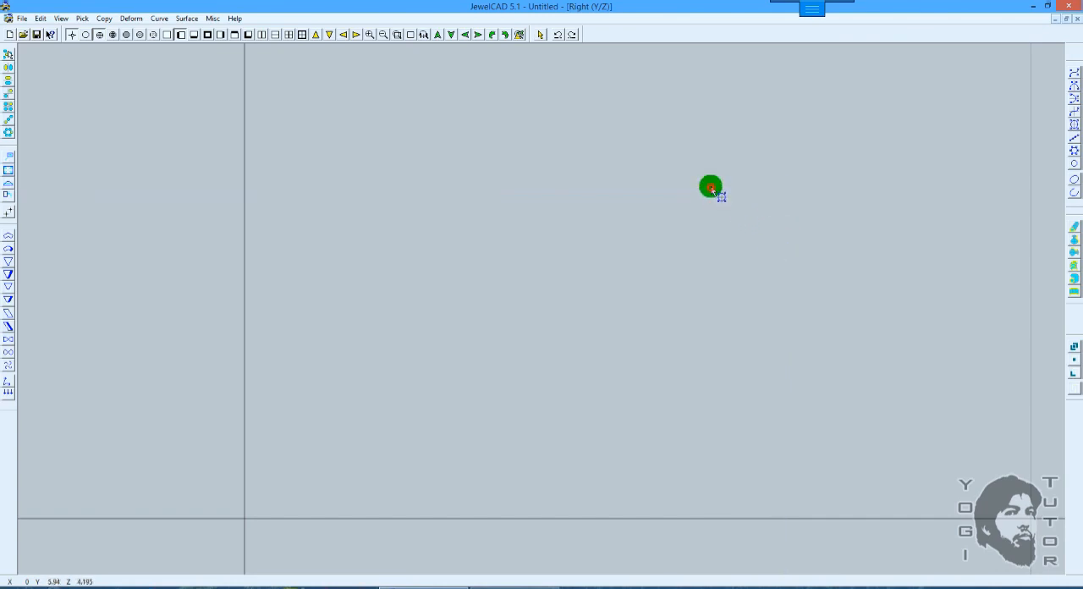
scroll(796, 183, "down", 2)
scroll(796, 184, "down", 3)
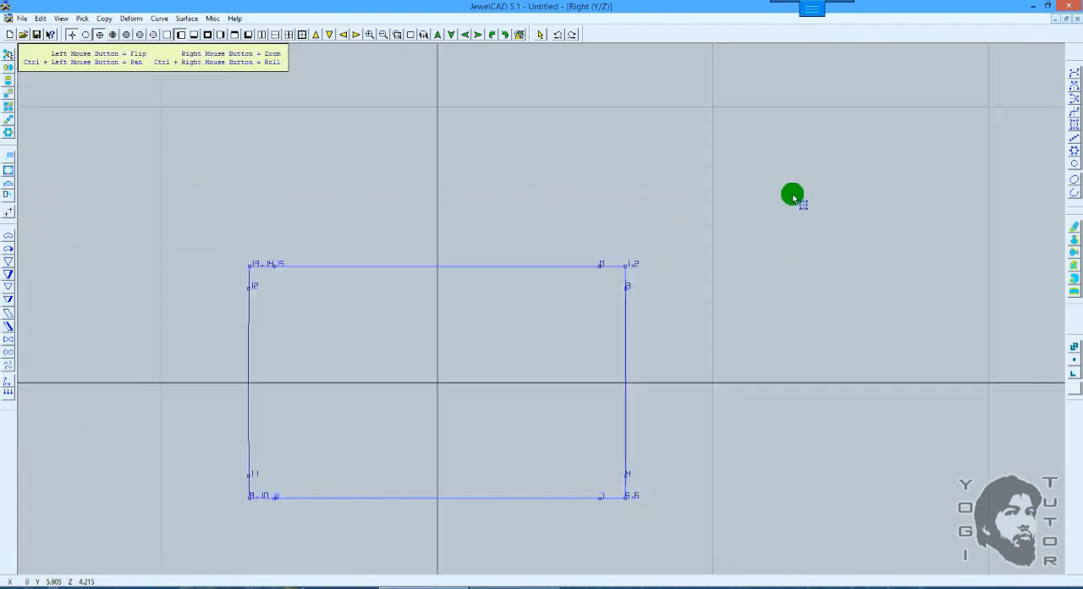
left_click_drag(733, 227, 790, 205, "shift")
scroll(790, 205, "up", 1)
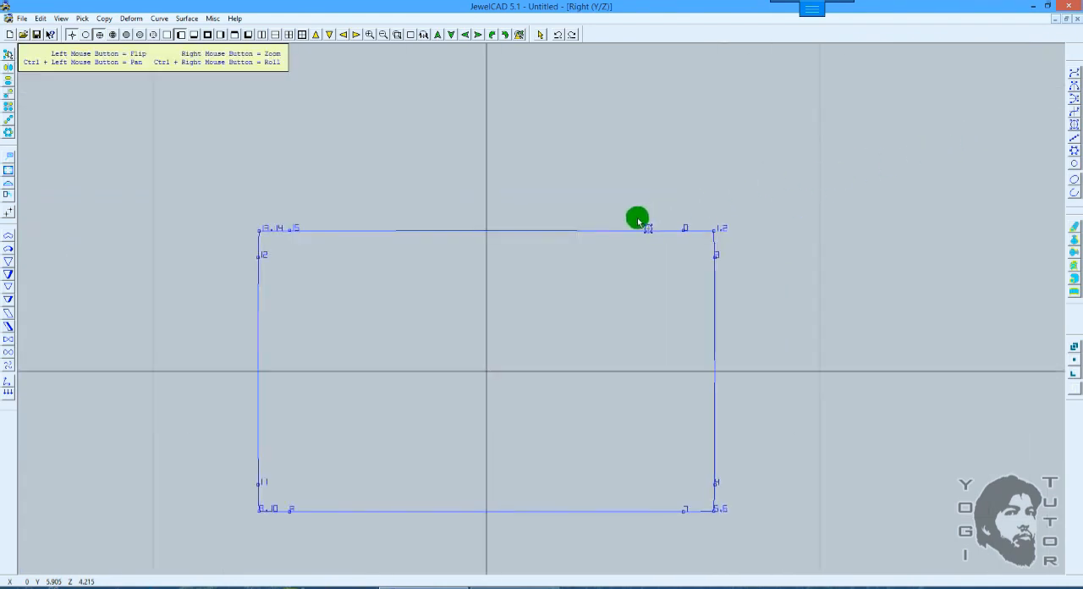
left_click_drag(638, 220, 643, 218, "ctrl+shift")
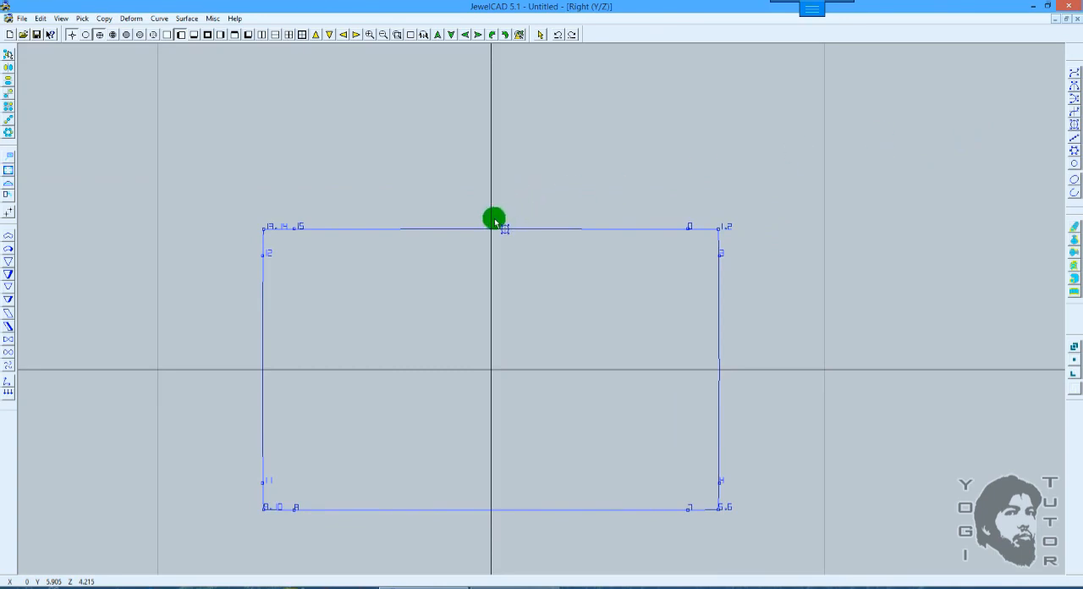
Step: Edit the rectangle as a vertical-mirror curve and raise its top edge into a dome, with control points at about Y 2.12, Z 6.32
left_click(1075, 88)
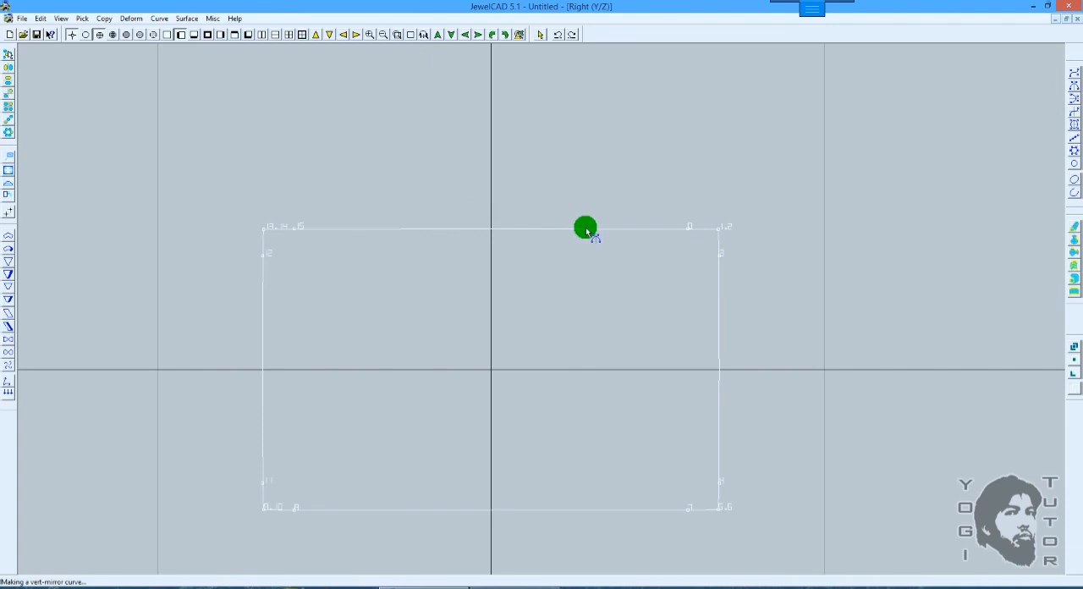
left_click(588, 231)
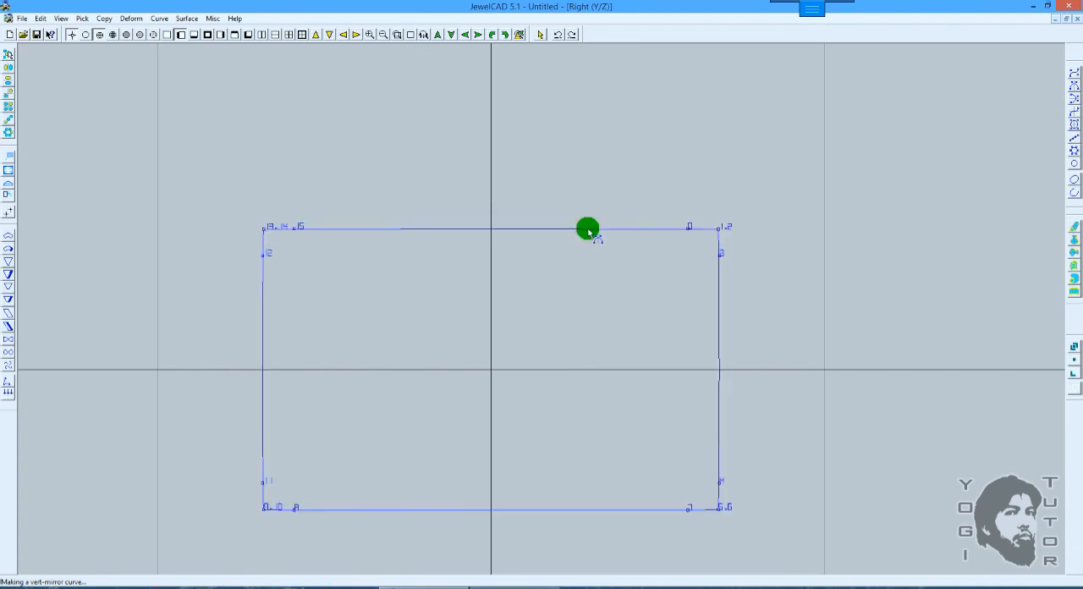
left_click_drag(589, 231, 564, 164)
scroll(629, 174, "down", 1)
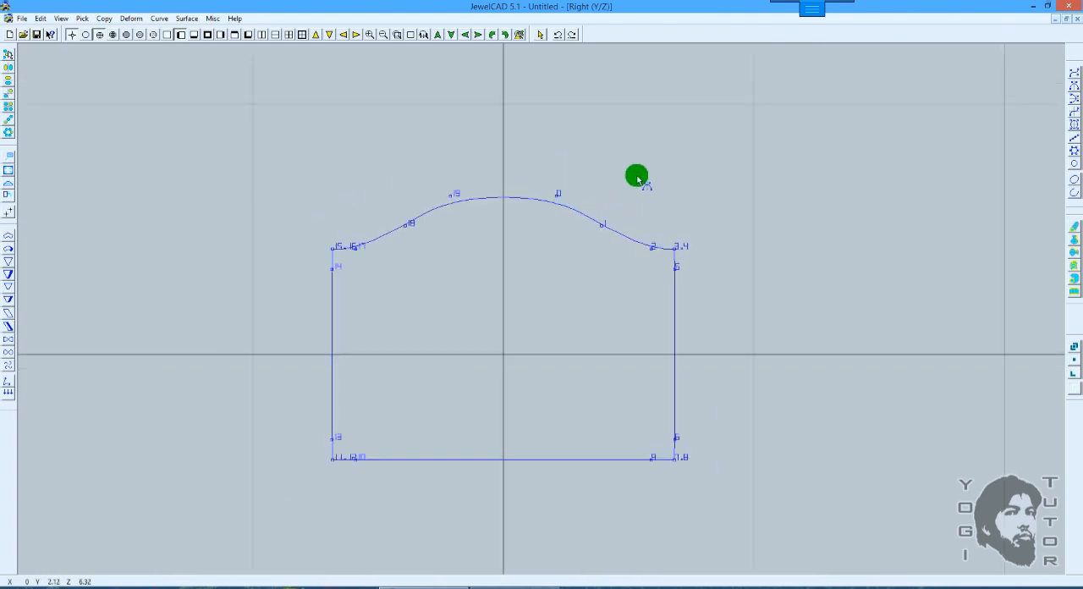
Step: Bulge the upper part of both vertical sides outward with mirrored control points, adding another pair at about Y 6.86, Z -1.17
middle_click_drag(682, 217, 672, 156)
left_click(665, 242)
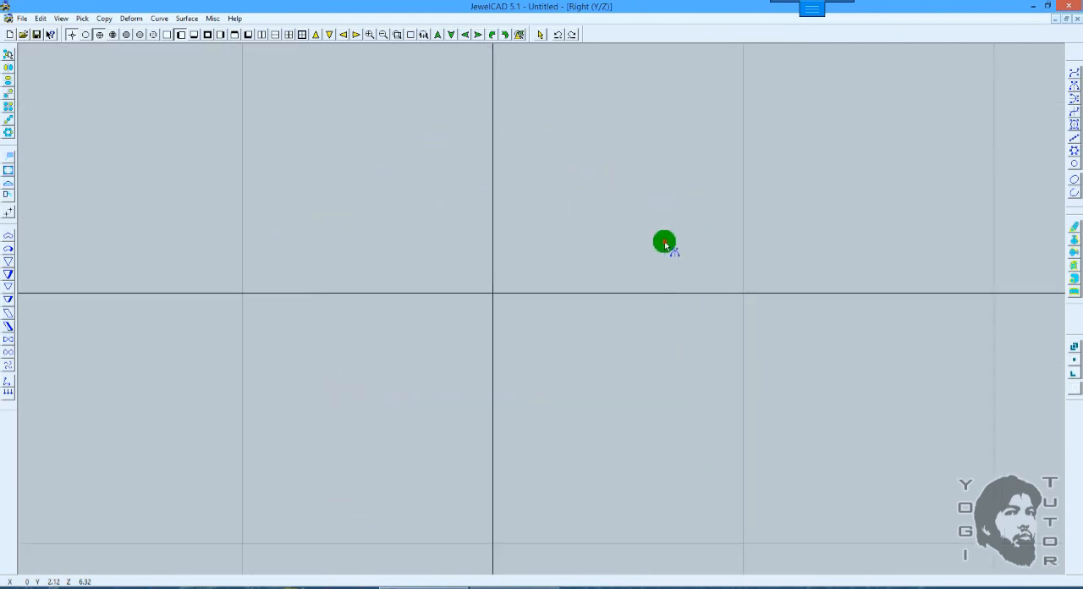
left_click_drag(665, 243, 697, 236)
left_click_drag(678, 310, 666, 322)
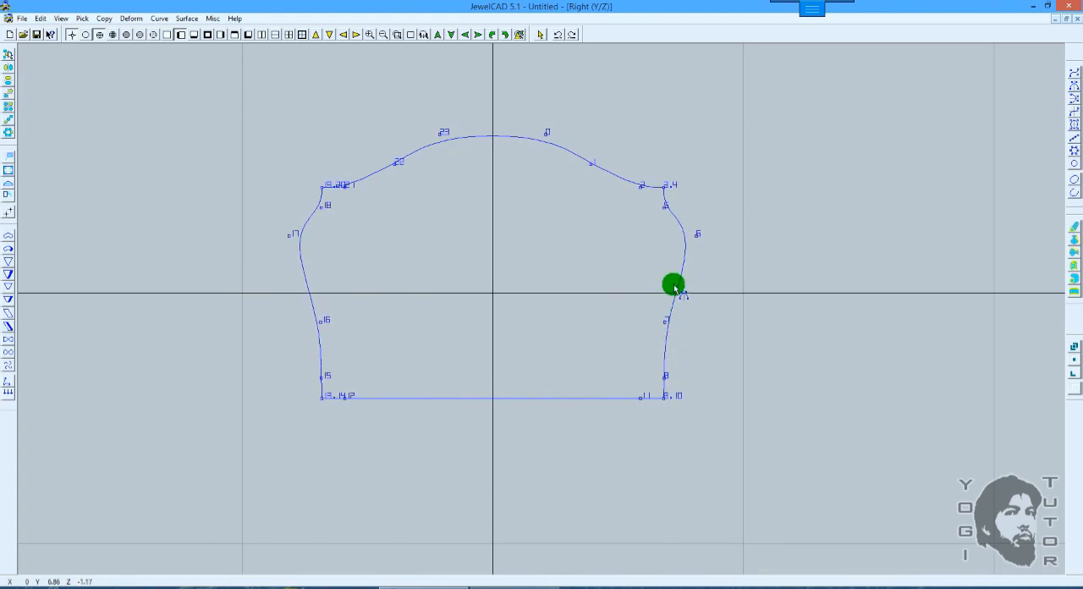
key("space")
left_click_drag(579, 241, 604, 242, "ctrl+shift")
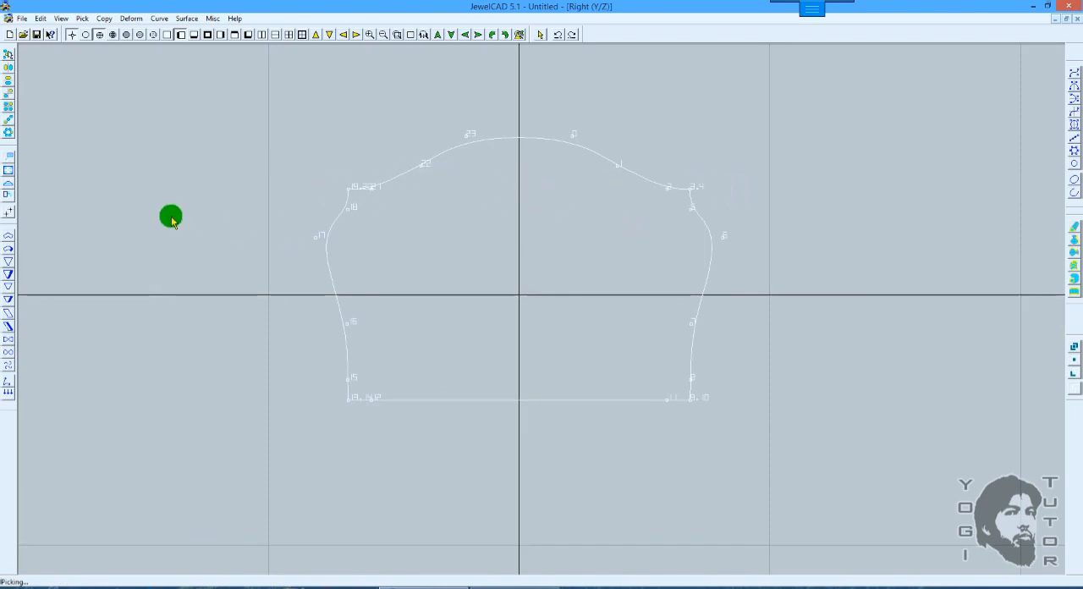
Step: Scale the domed curve about the world origin to 0.623 in Y and 0.8421 in Z
left_click(9, 171)
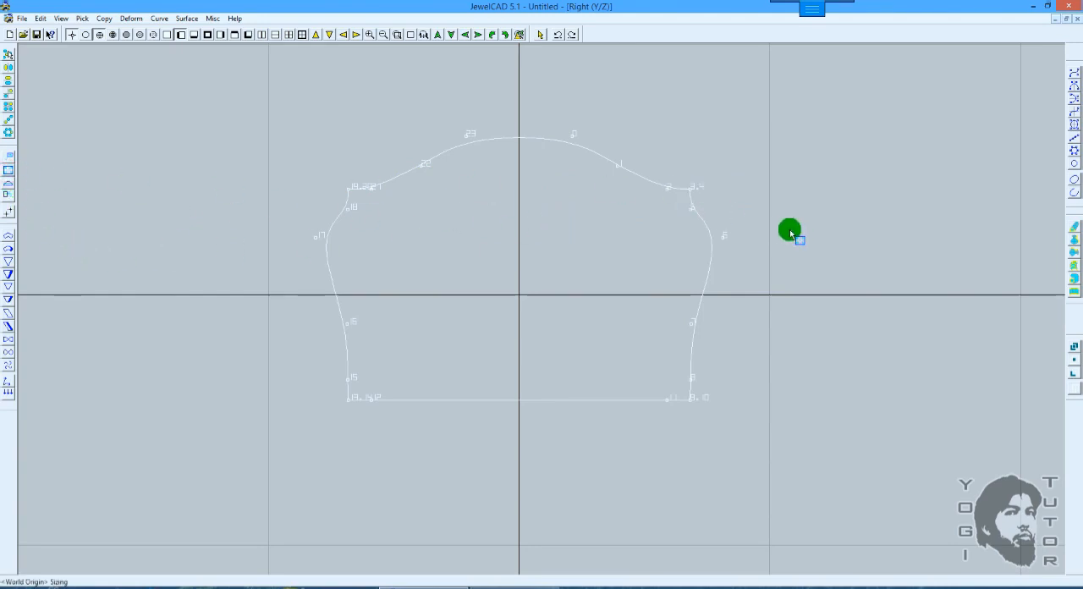
left_click_drag(788, 230, 684, 230)
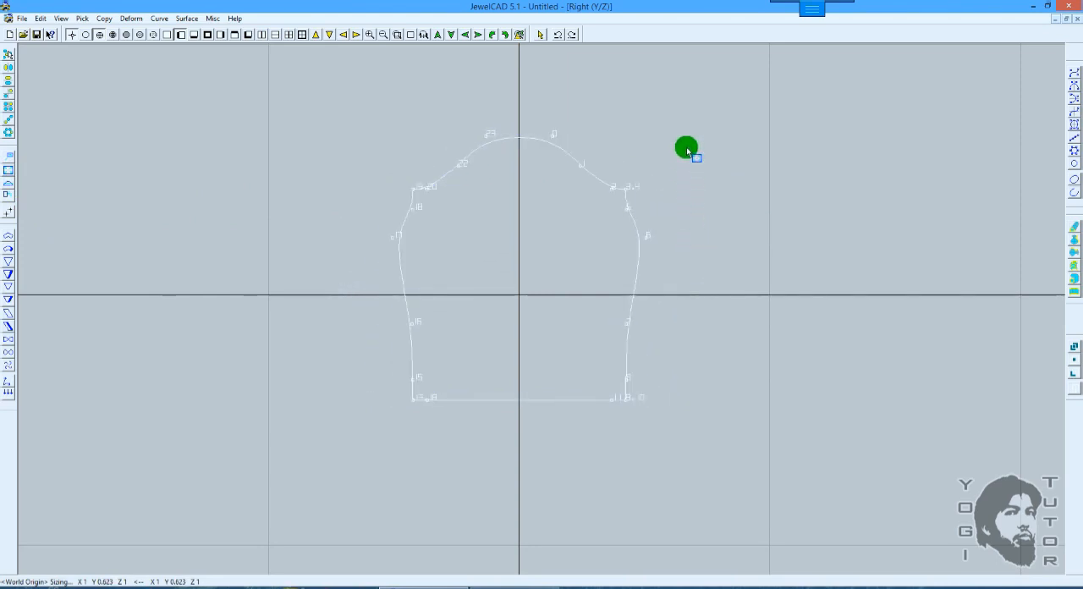
left_click_drag(687, 158, 688, 189)
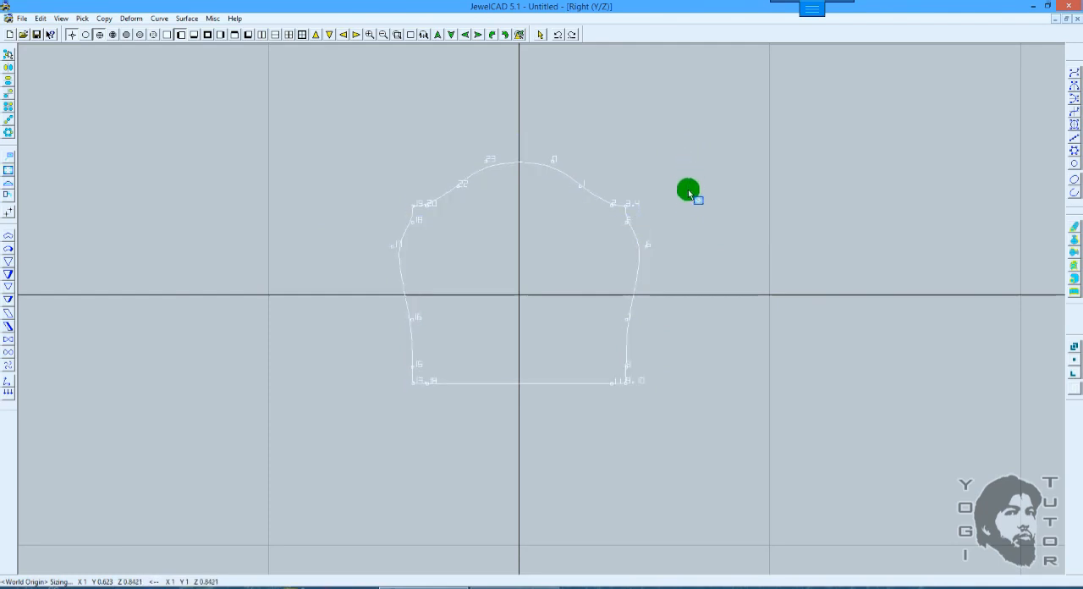
scroll(697, 199, "up", 3)
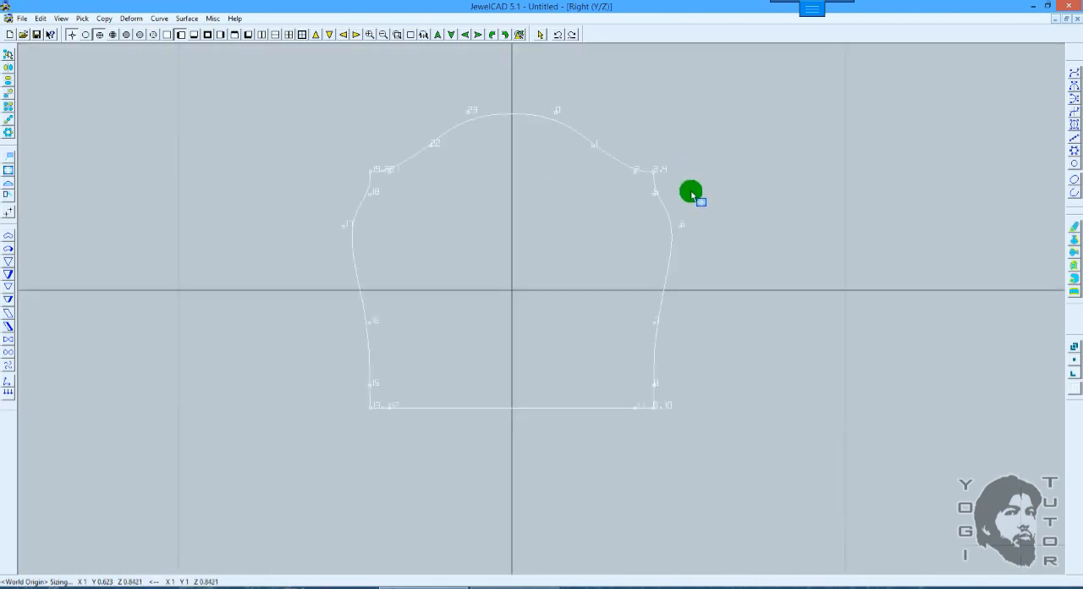
left_click_drag(709, 216, 706, 246, "shift")
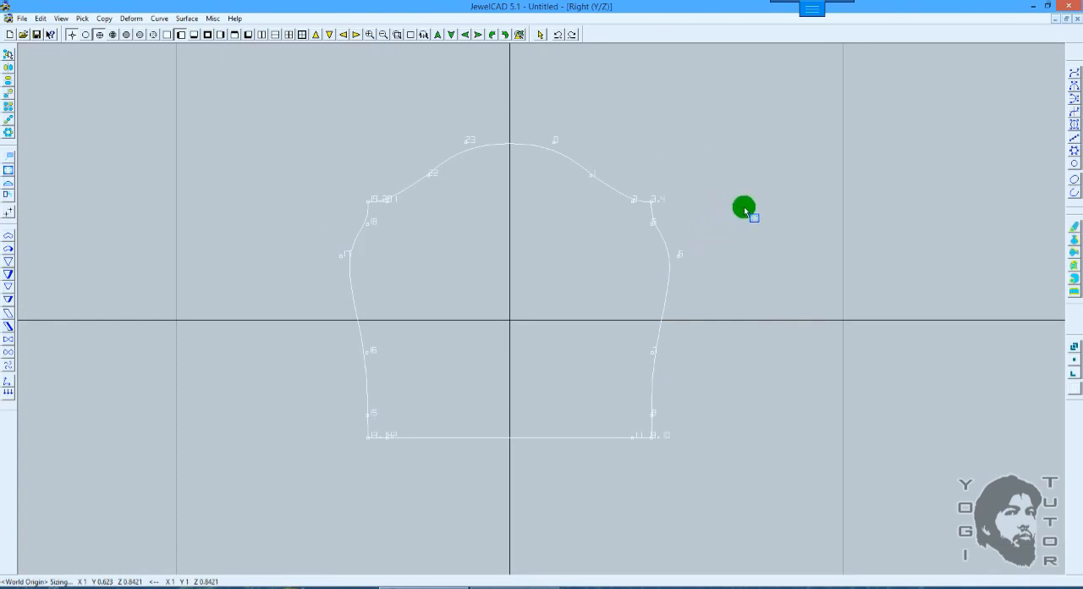
key("space")
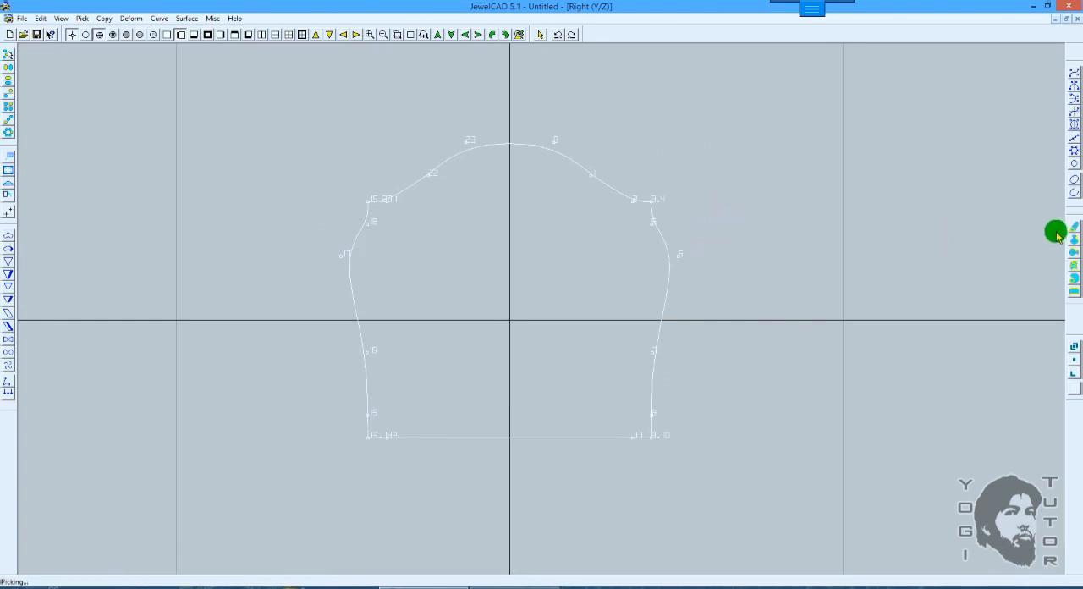
left_click(1072, 230)
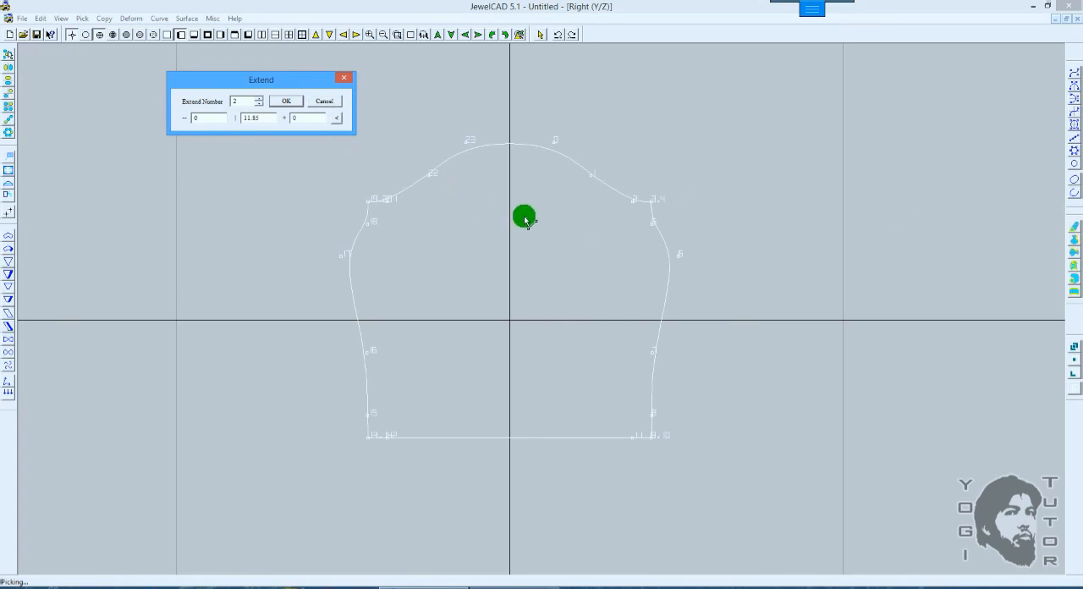
left_click(465, 342)
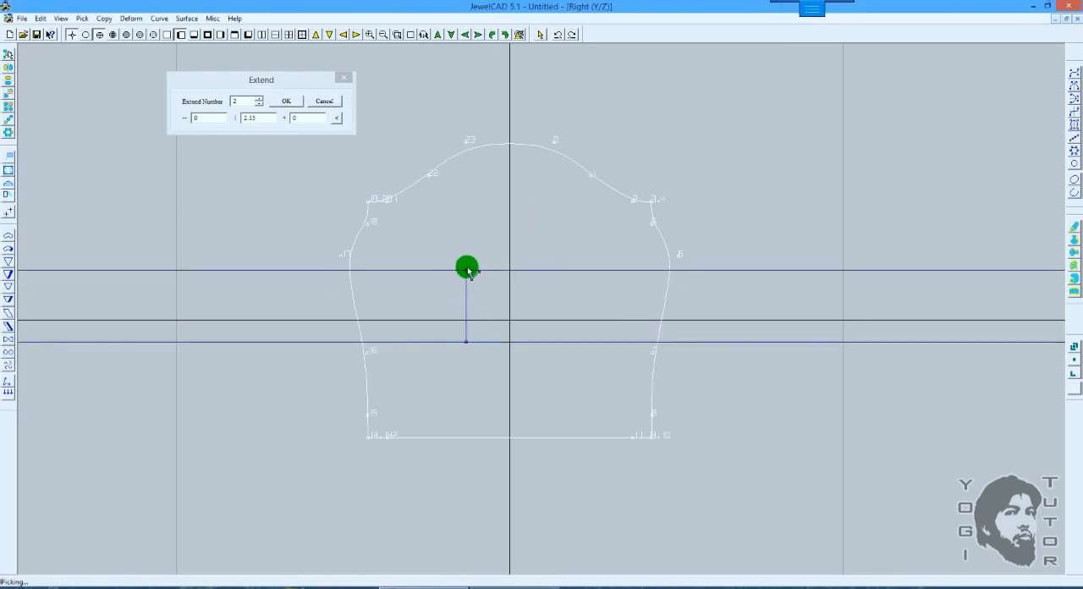
left_click(328, 101)
Step: In the 3D view, extend the domed profile curve with an extend number of 5 and a vertical distance of 3
scroll(441, 172, "down", 1)
left_click_drag(455, 268, 413, 120)
left_click_drag(479, 280, 454, 119)
left_click_drag(489, 262, 1023, 278)
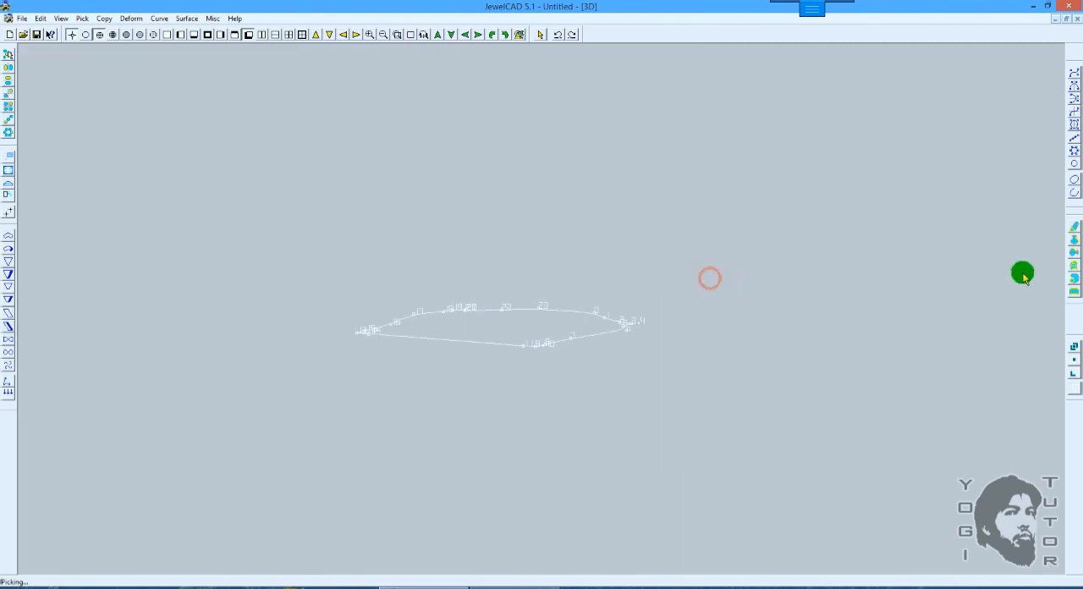
left_click(1073, 227)
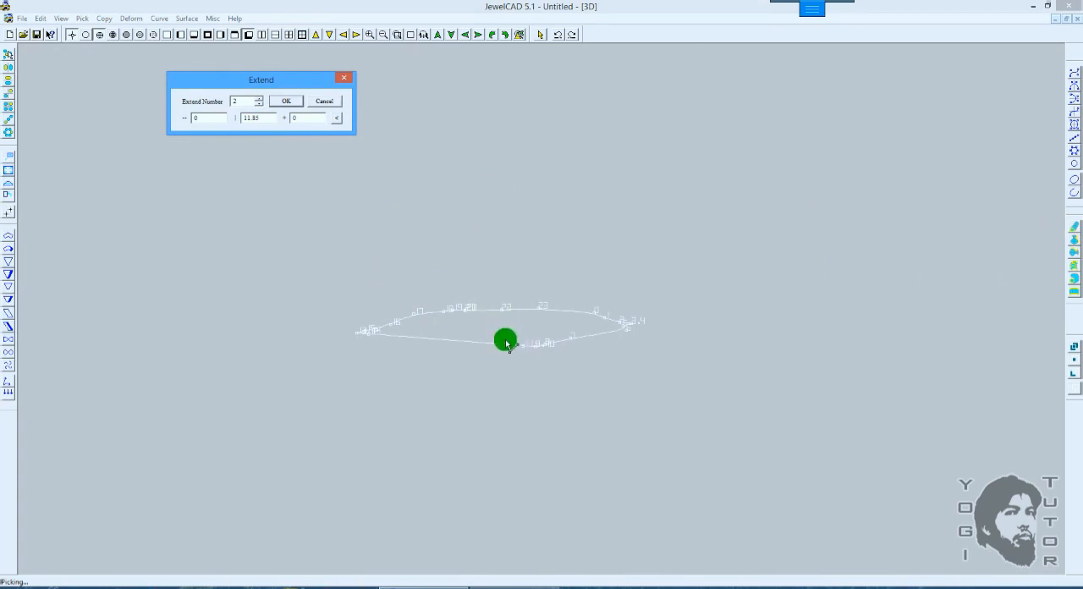
left_click_drag(503, 330, 512, 223)
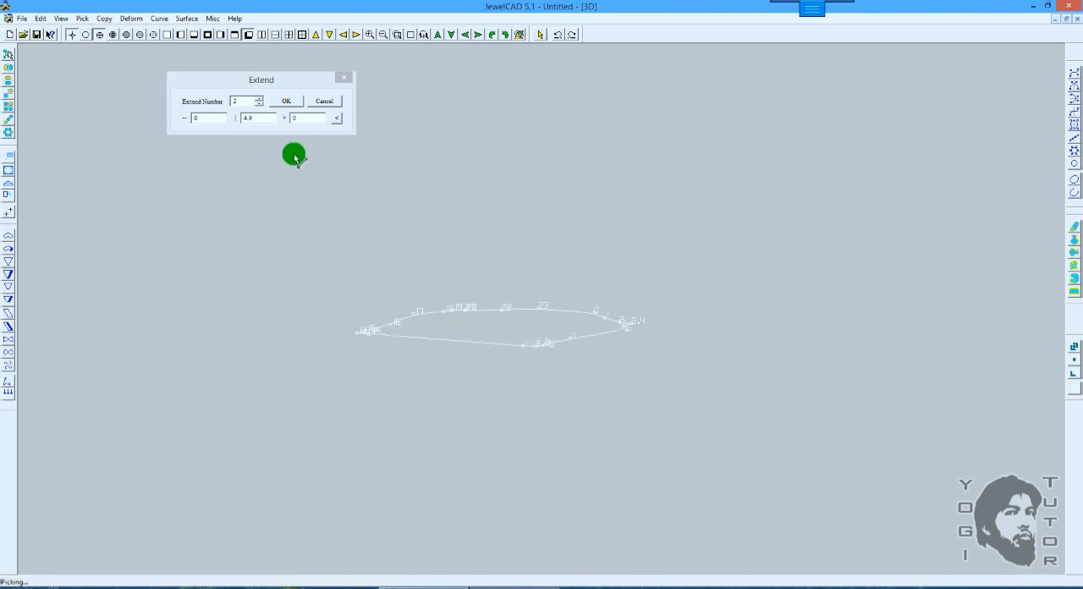
double_click(264, 118)
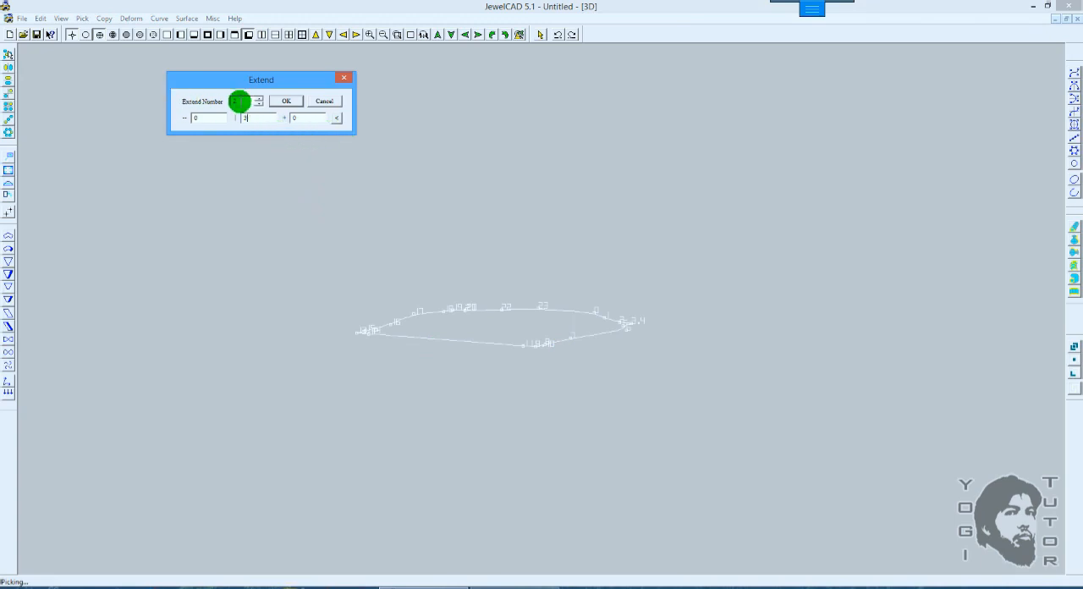
left_click_drag(242, 101, 211, 101)
type("5")
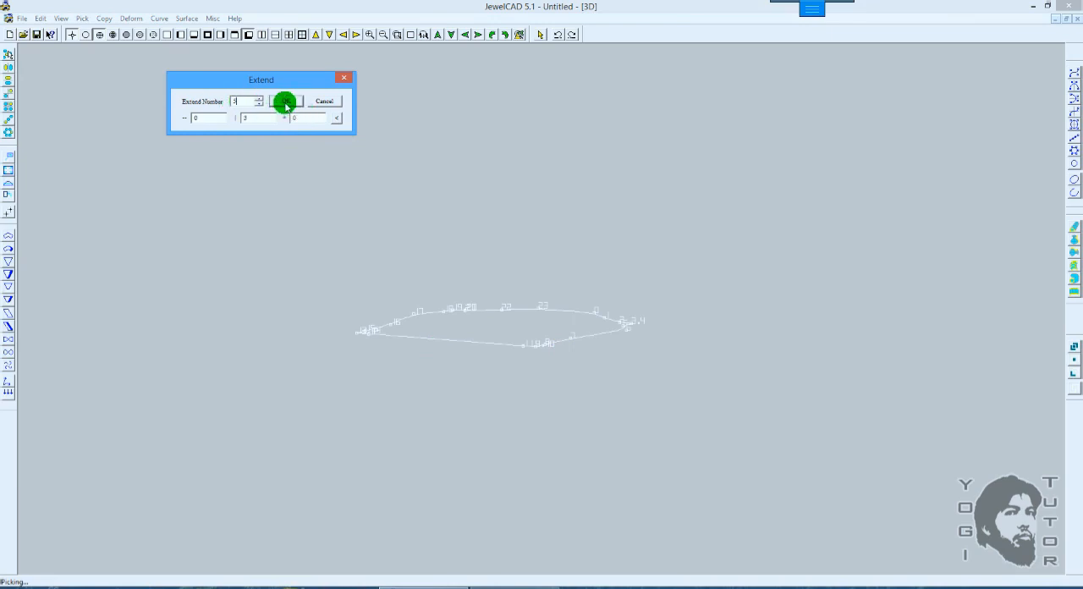
left_click(286, 104)
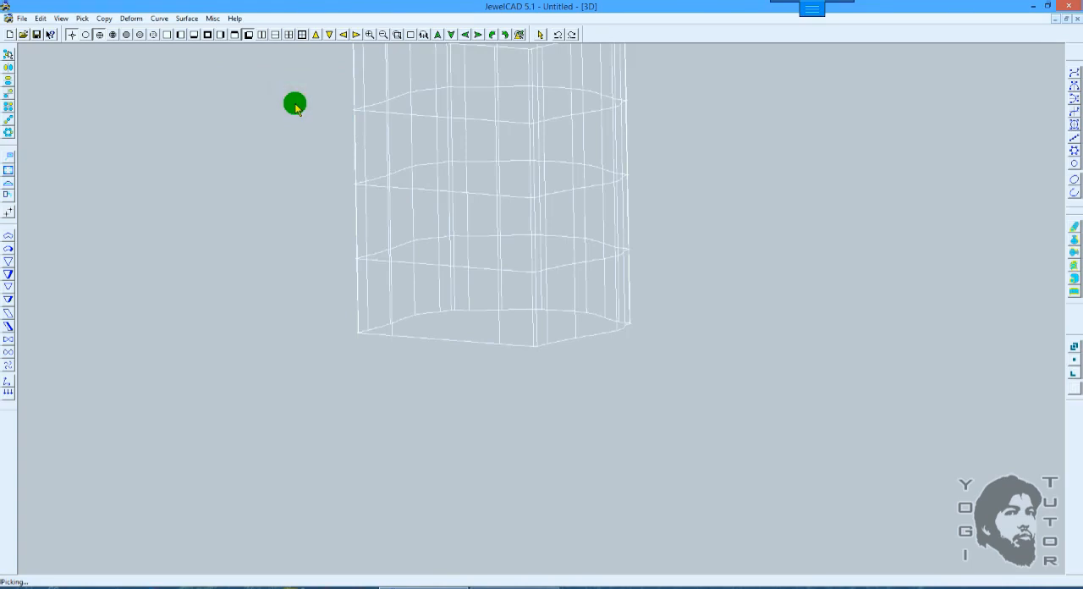
Step: Examine the extended domed surface in the 3D, Front, Top and Right views, and review the Extend settings without applying them
scroll(501, 204, "down", 1)
middle_click_drag(582, 156, 582, 195)
scroll(602, 175, "up", 2)
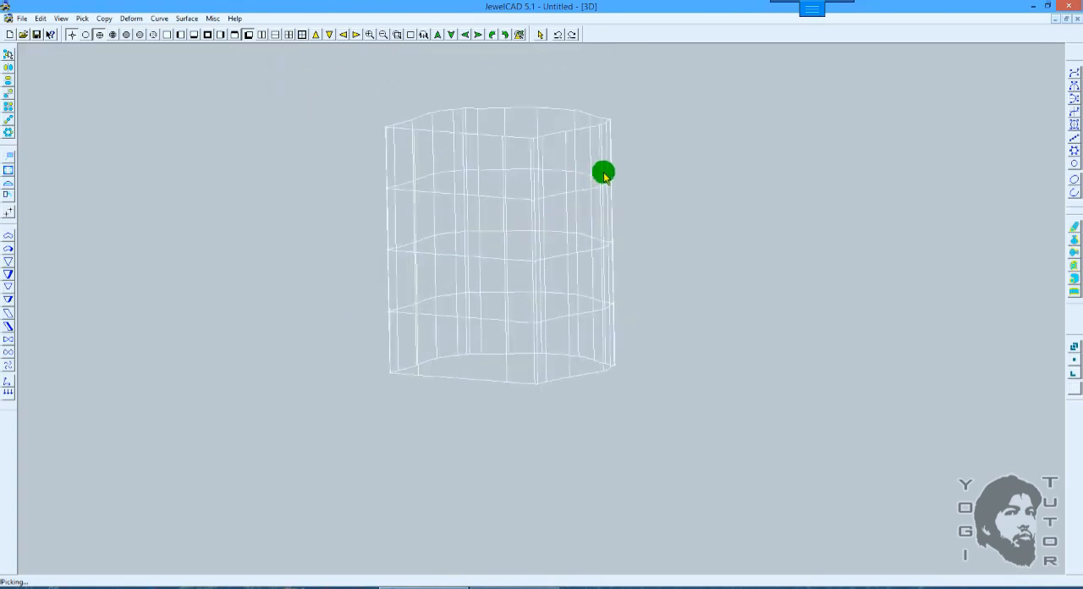
middle_click_drag(648, 156, 680, 187)
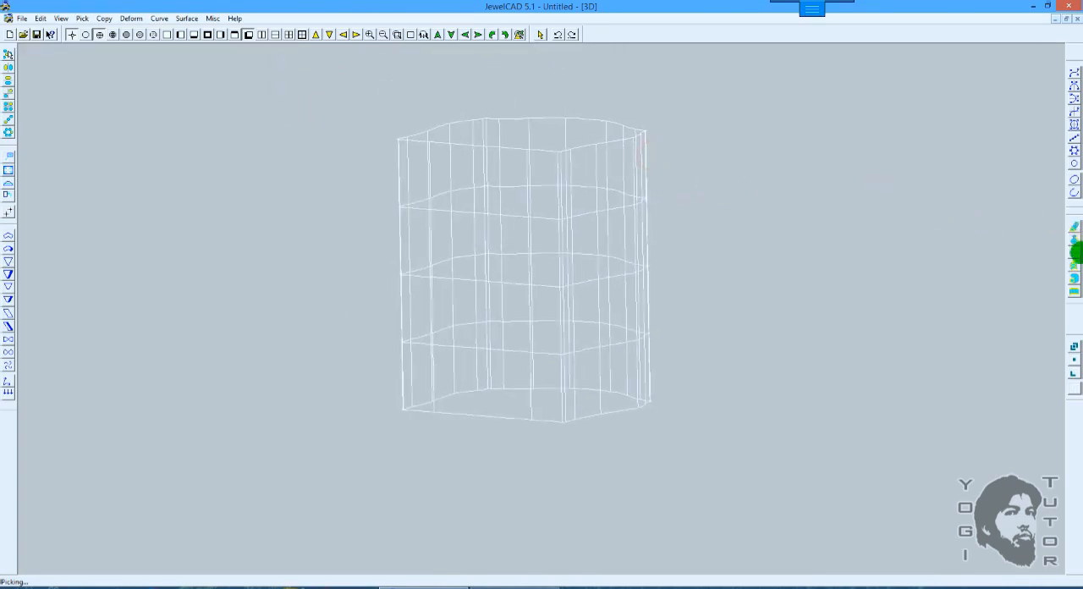
left_click(1073, 227)
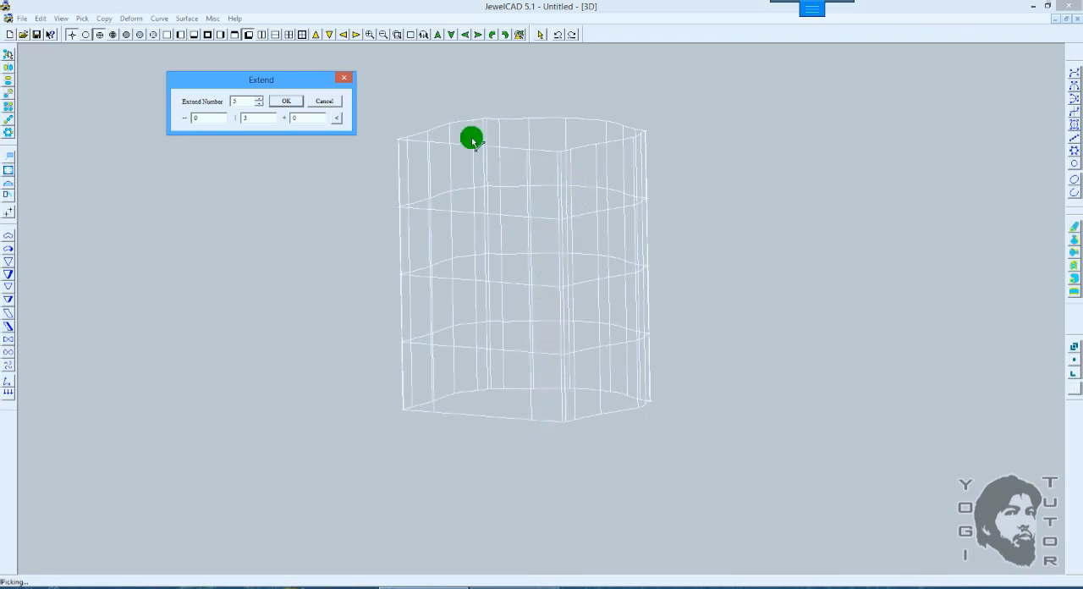
left_click(323, 100)
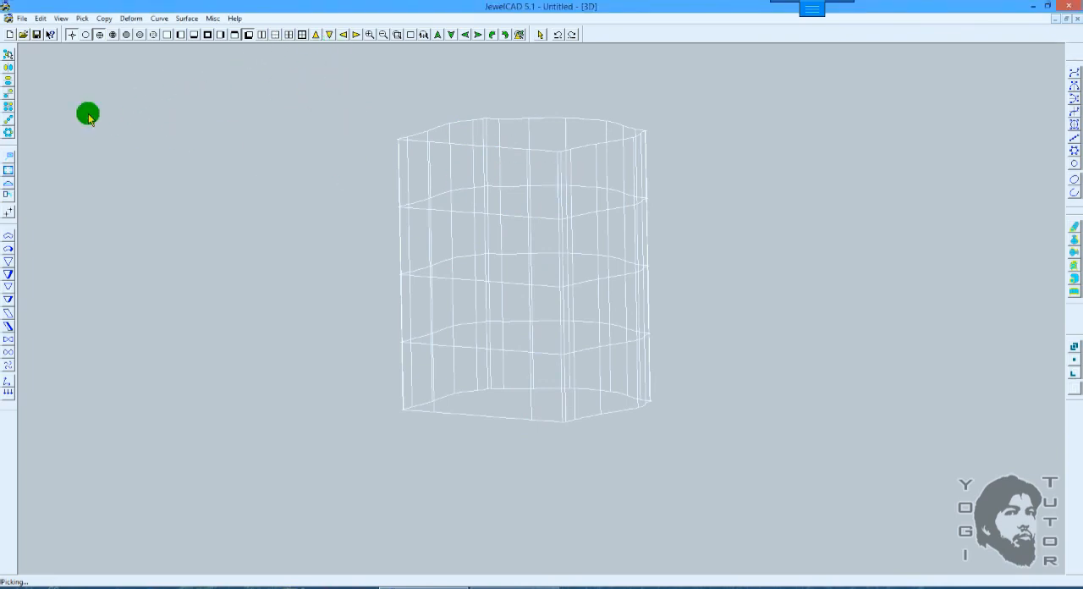
left_click(166, 35)
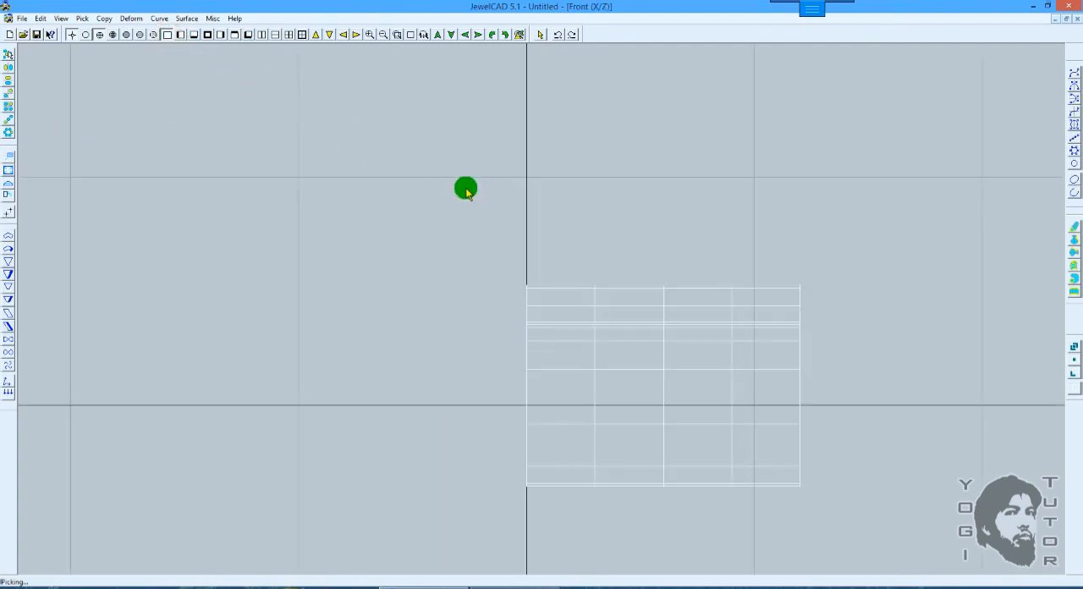
scroll(468, 187, "down", 2)
scroll(458, 176, "down", 2)
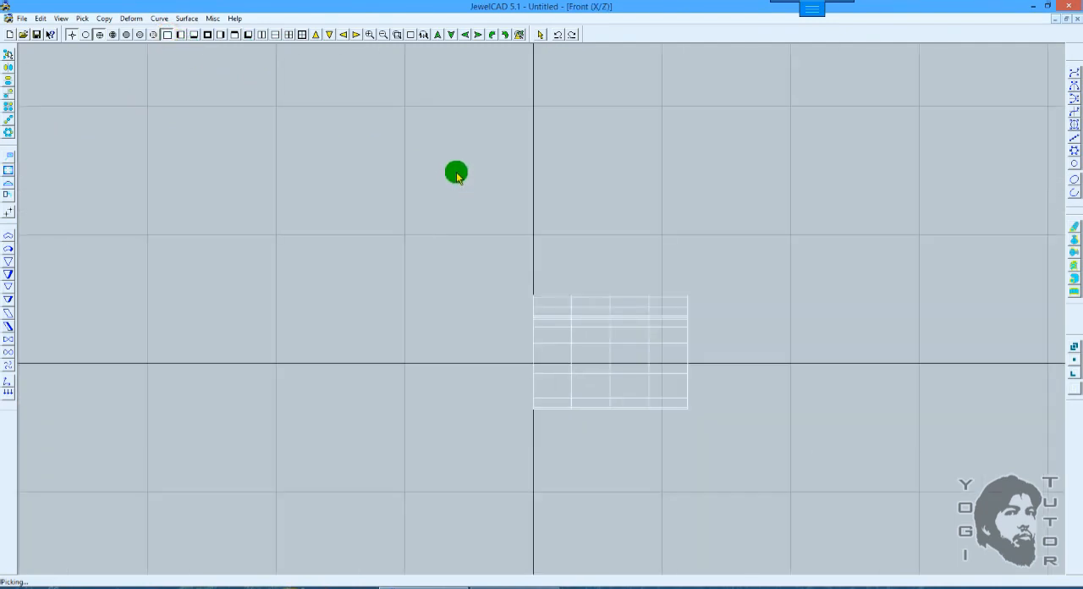
key("t")
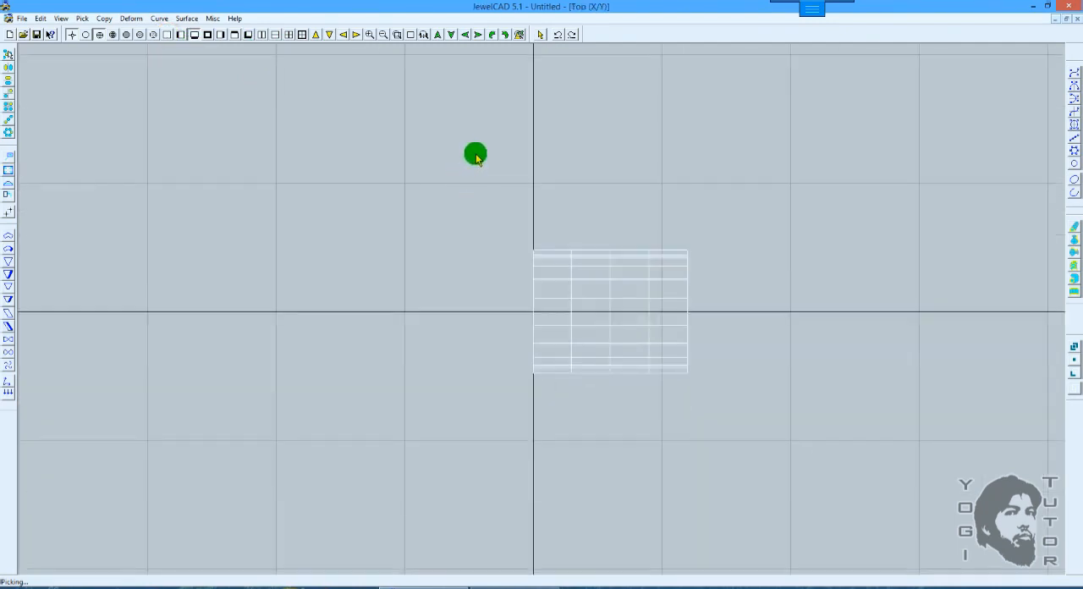
scroll(496, 145, "up", 3)
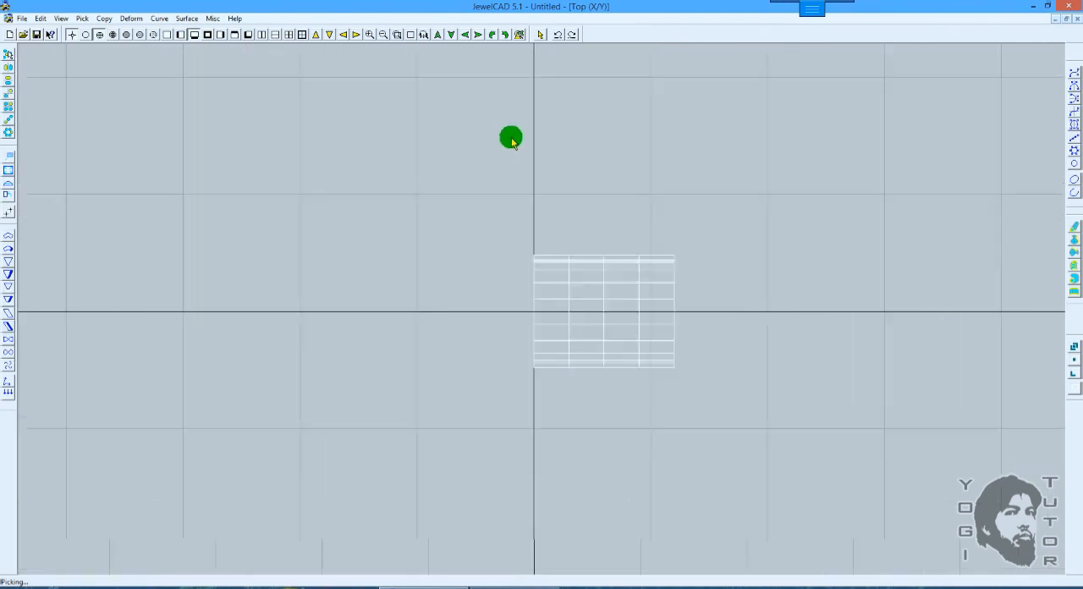
key("r")
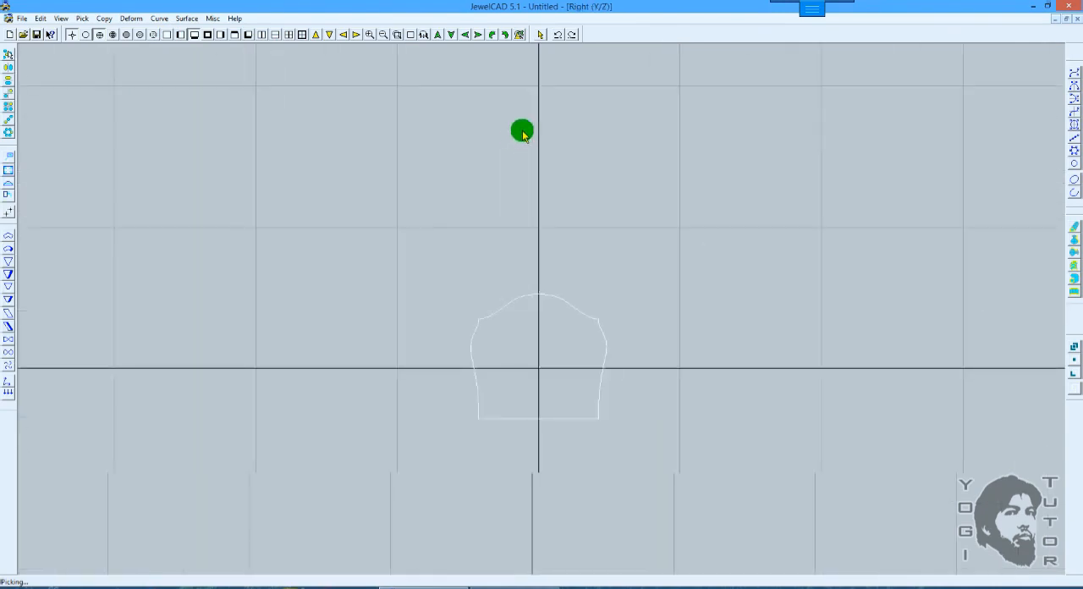
Step: Measure the spacing between successive cross-sections of the extended surface in the Front view, and leave Extend without applying it
key("f")
scroll(509, 169, "up", 3)
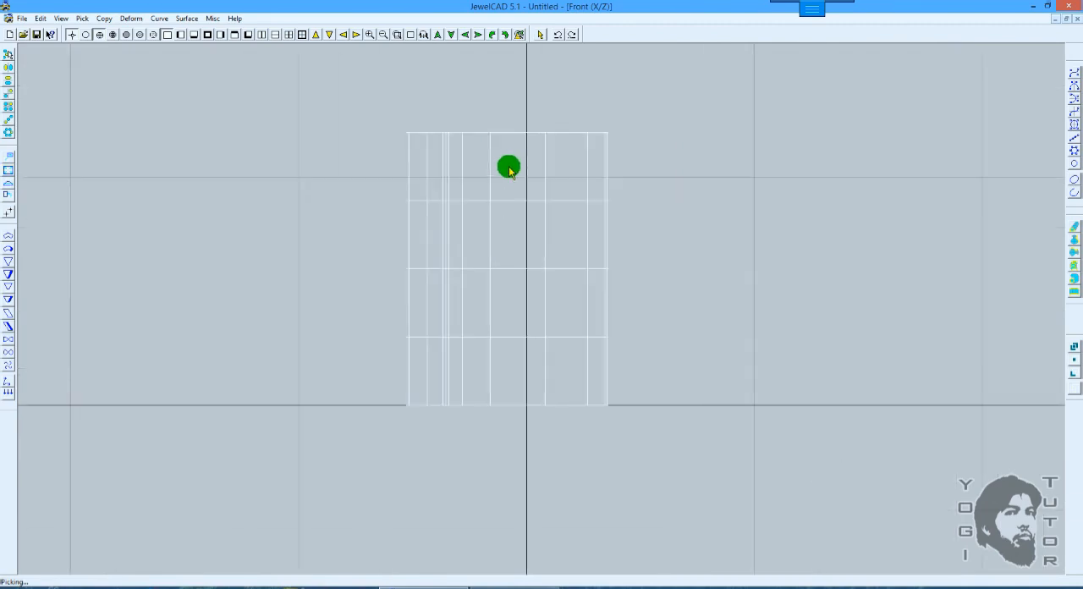
middle_click_drag(510, 168, 534, 168)
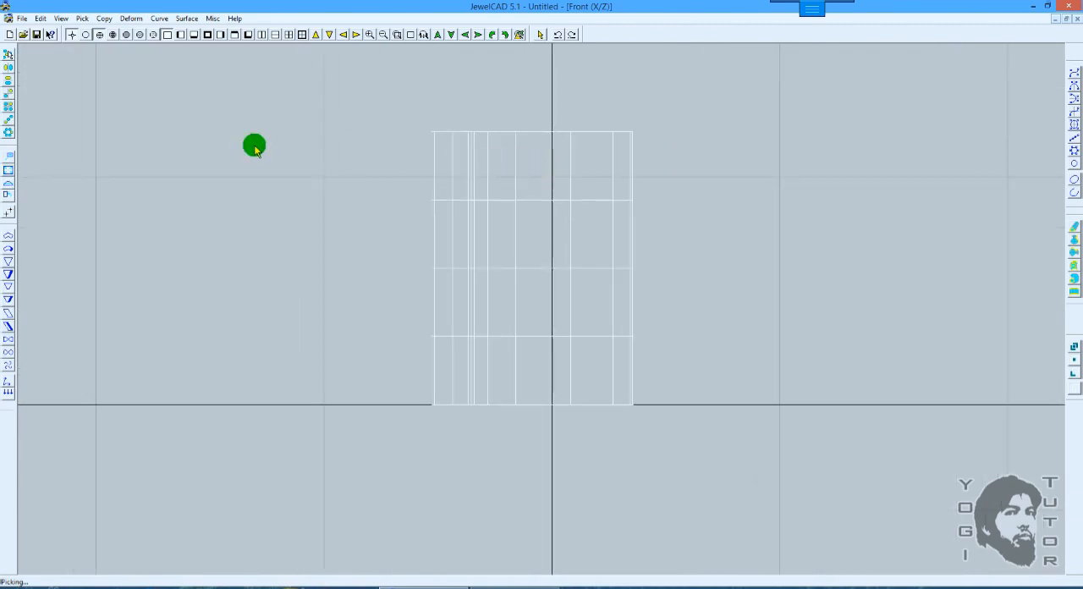
left_click(8, 118)
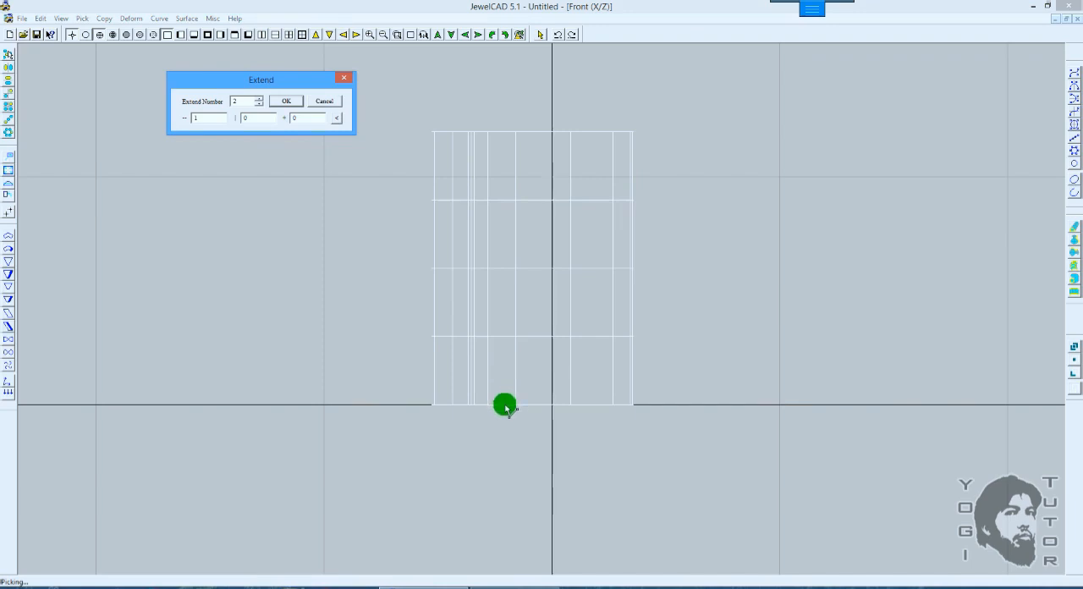
left_click_drag(506, 409, 508, 337)
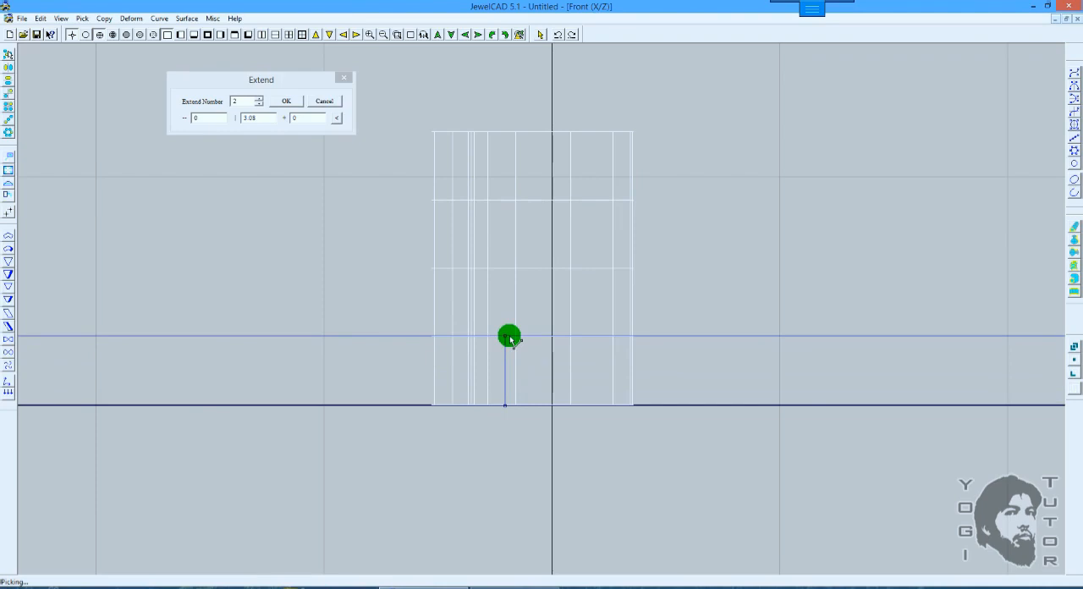
left_click_drag(510, 339, 513, 287)
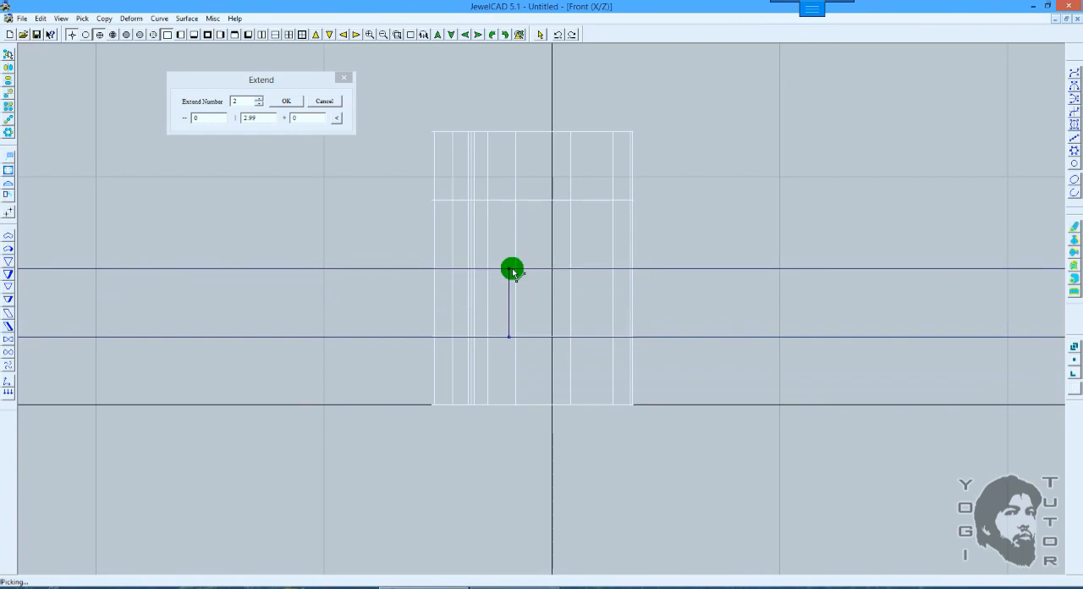
left_click(513, 272)
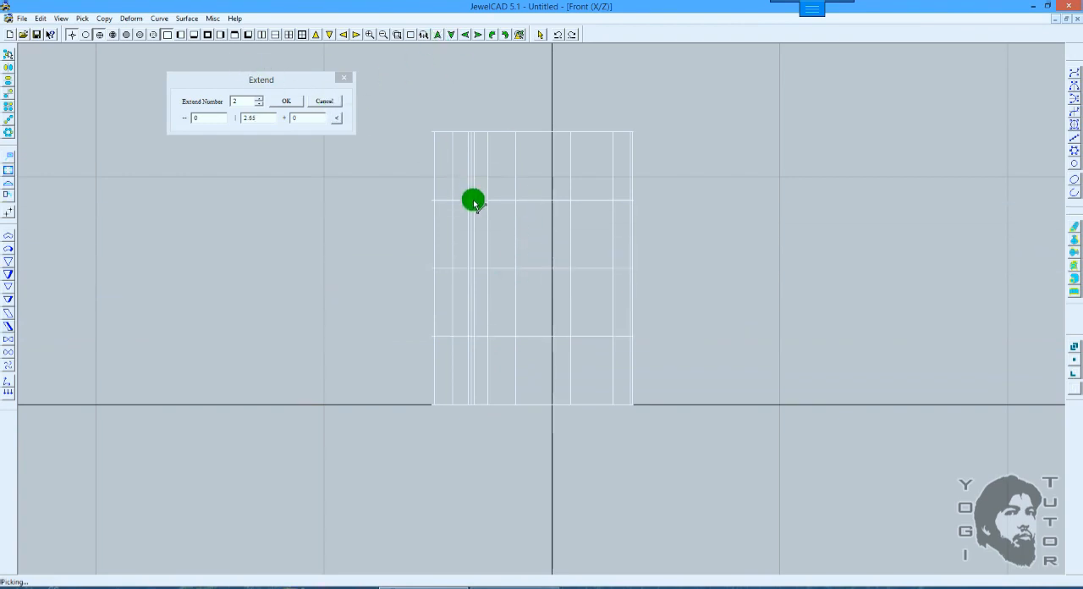
left_click(325, 102)
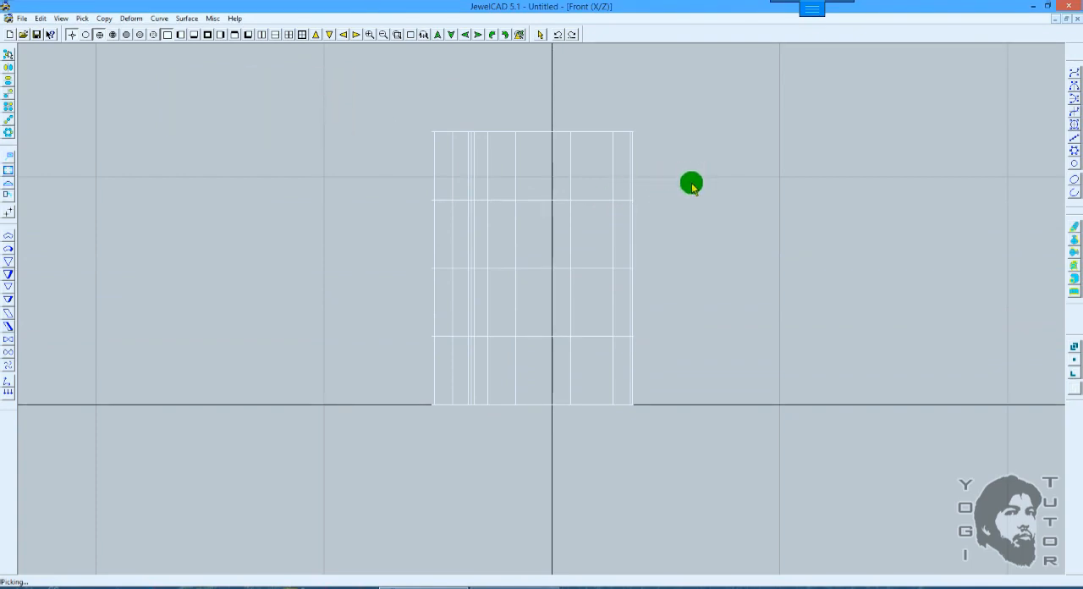
Step: Rotate the extended surface 90 degrees clockwise in the Front view and inspect its domed profile in the Left view
key("ctrl+Right")
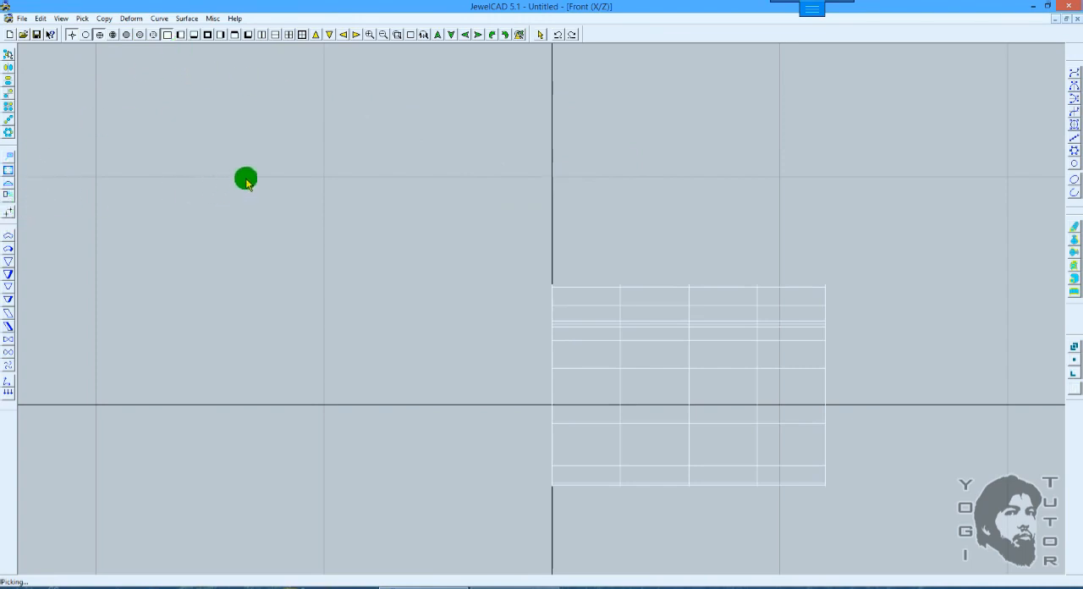
left_click(133, 18)
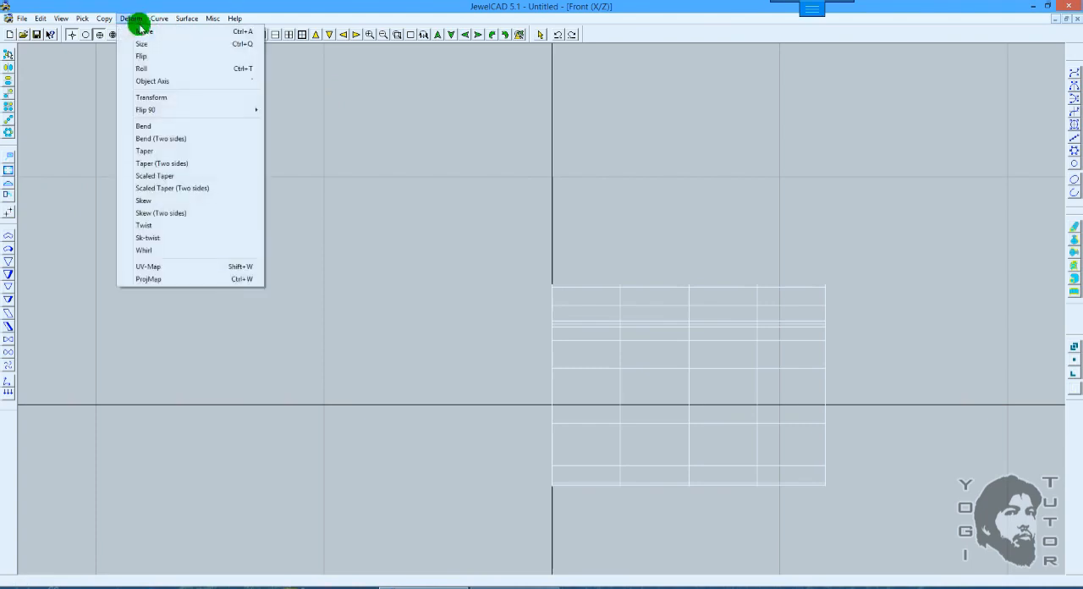
mouse_move(161, 17)
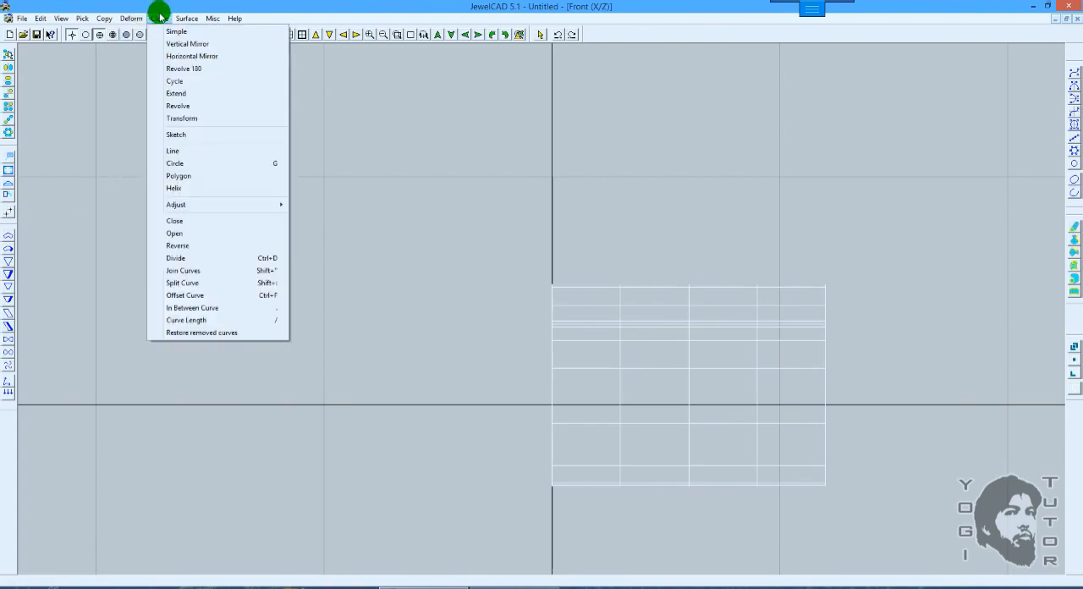
left_click(314, 17)
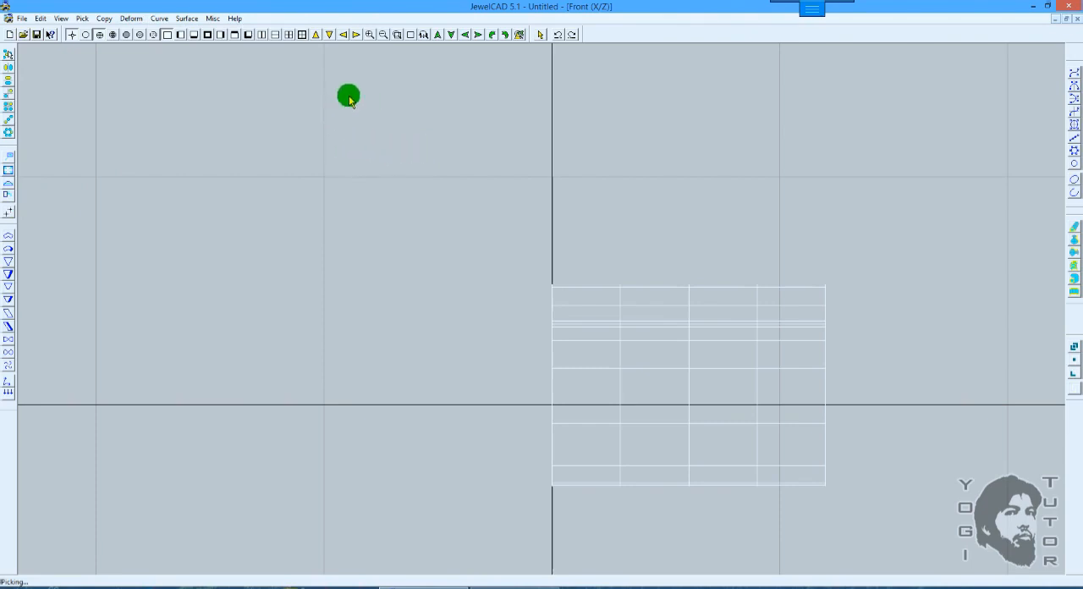
left_click(220, 35)
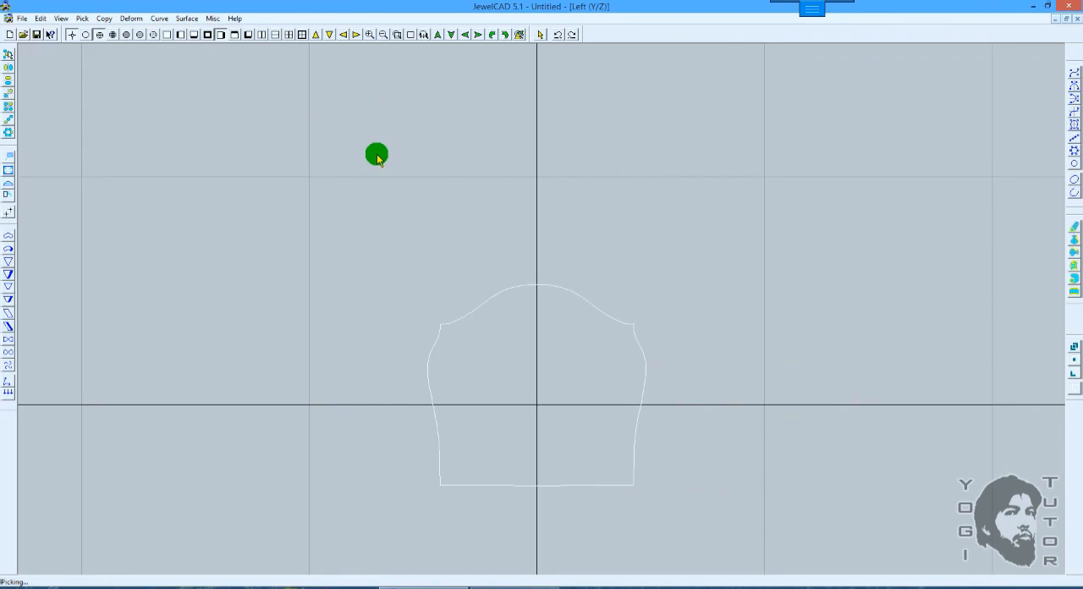
Step: Cycle the surface back through the 90-degree flips in the Left view until it stands upright again
key("ctrl+z")
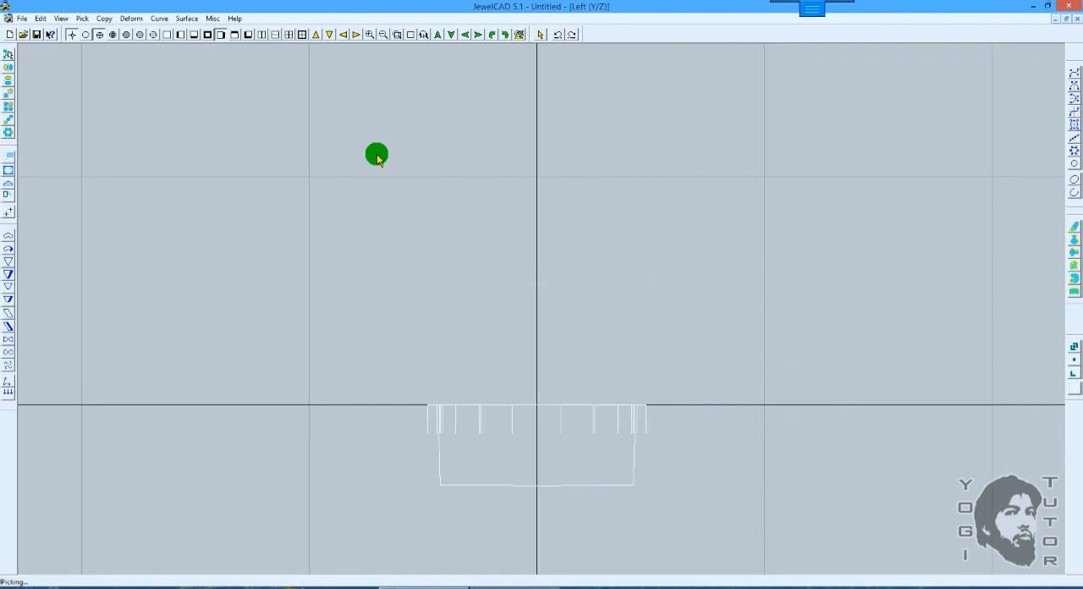
key("ctrl+z")
key("ctrl+z")
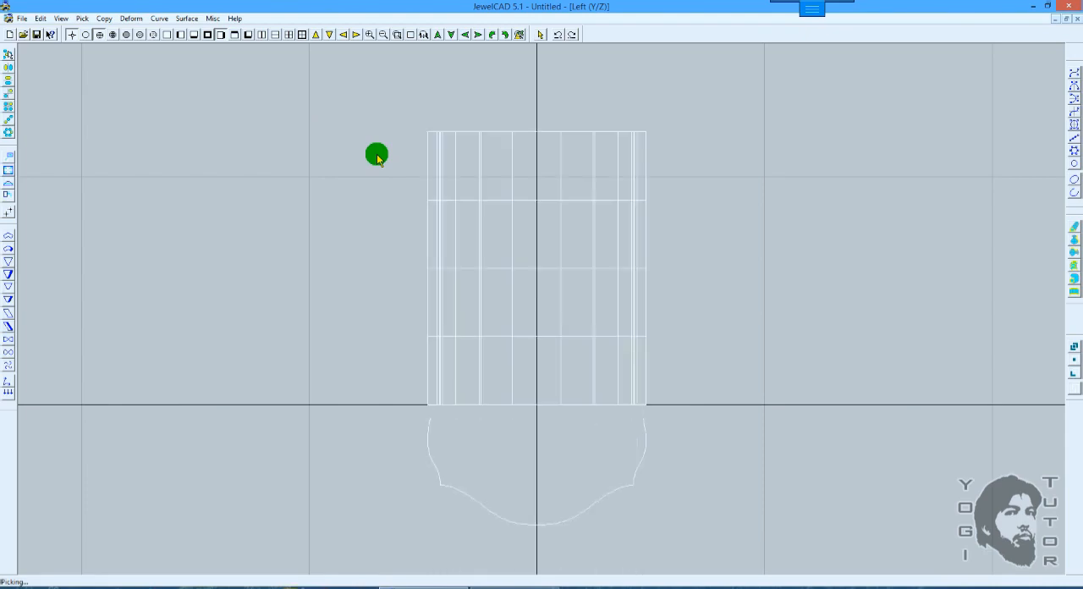
key("ctrl+z")
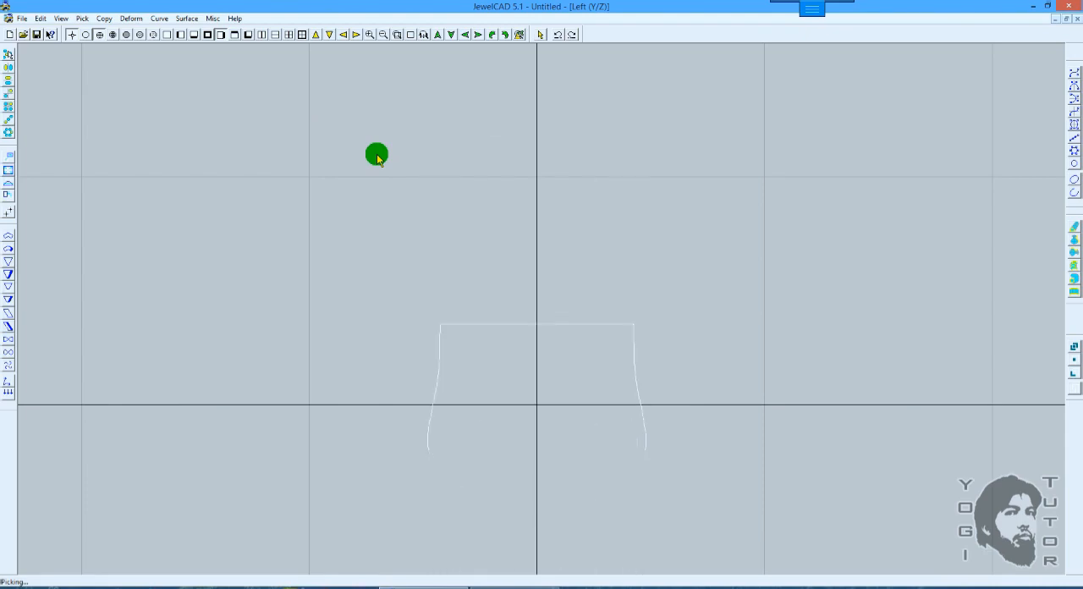
key("ctrl+z")
key("ctrl+z")
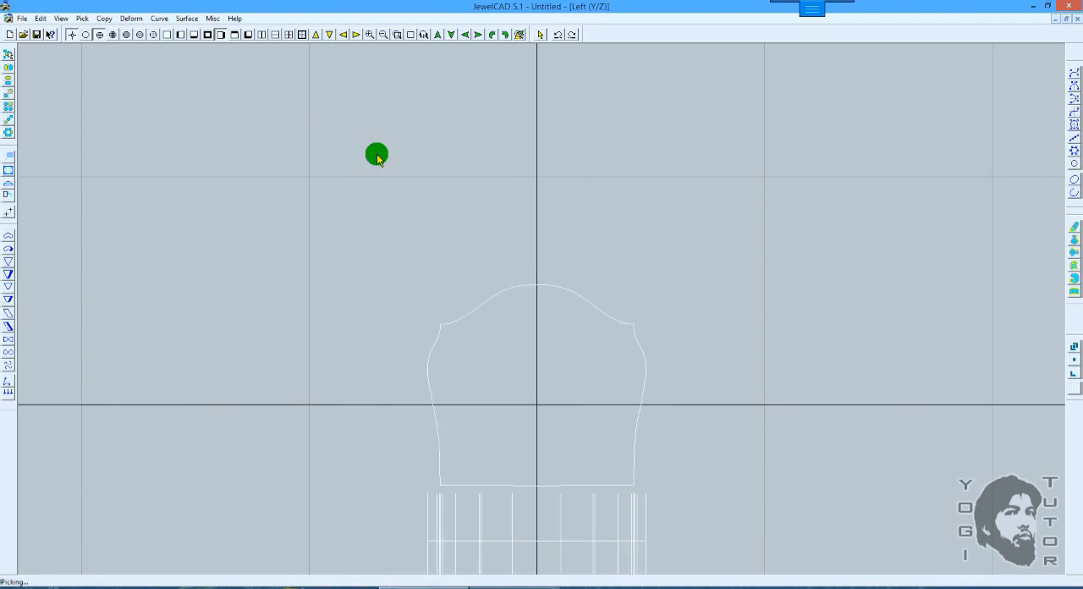
key("ctrl+z")
key("ctrl+z")
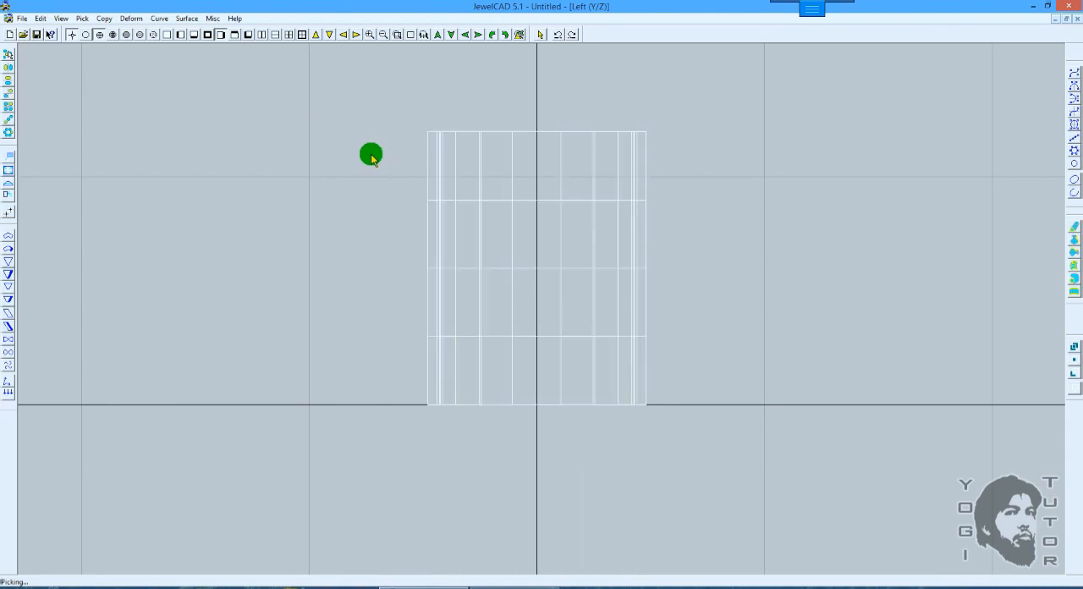
Step: In the Top view, roll the surface freehand about the world origin by about -89.9 degrees so its dome points up
left_click(167, 34)
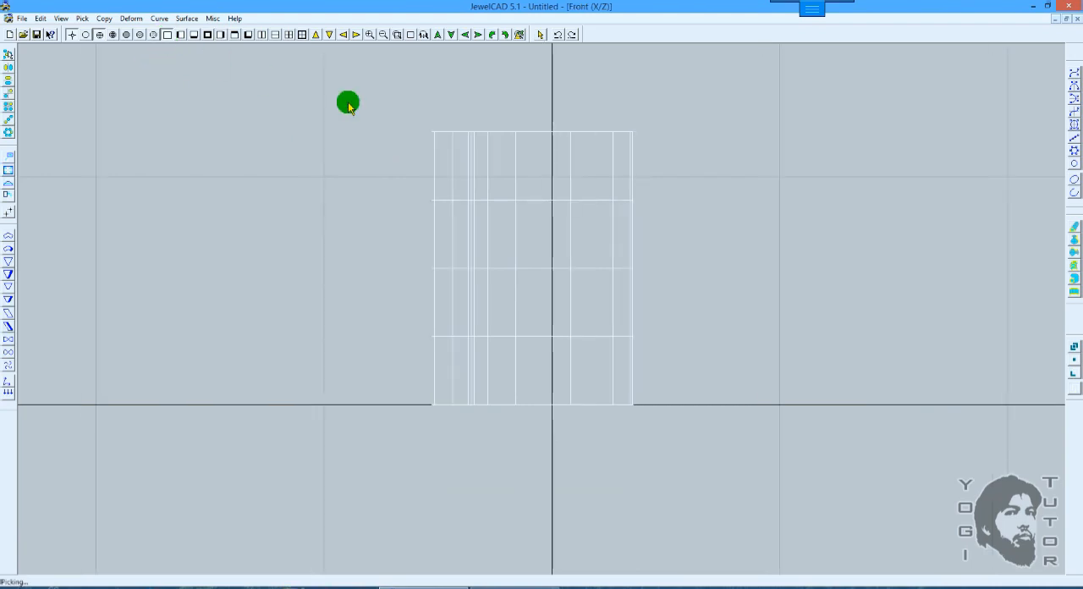
left_click(194, 35)
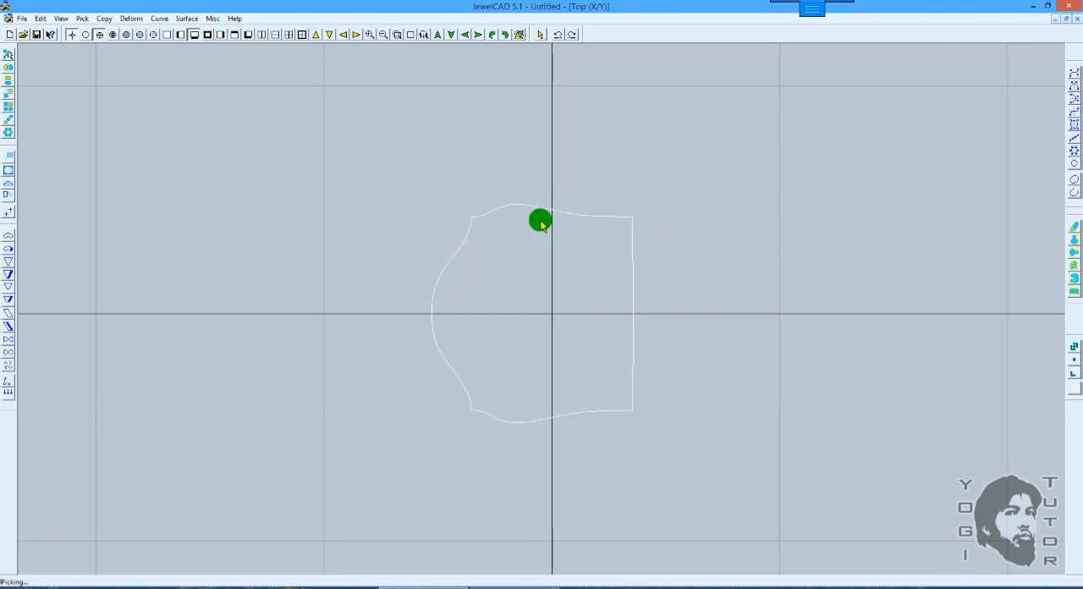
key("r")
left_click_drag(682, 178, 698, 349)
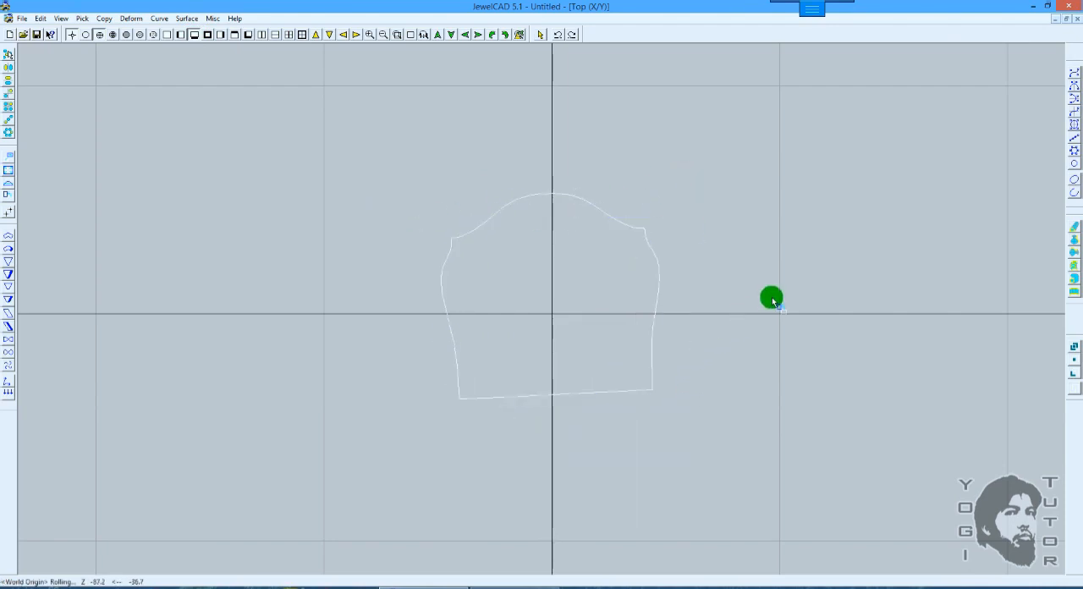
left_click_drag(761, 278, 726, 288)
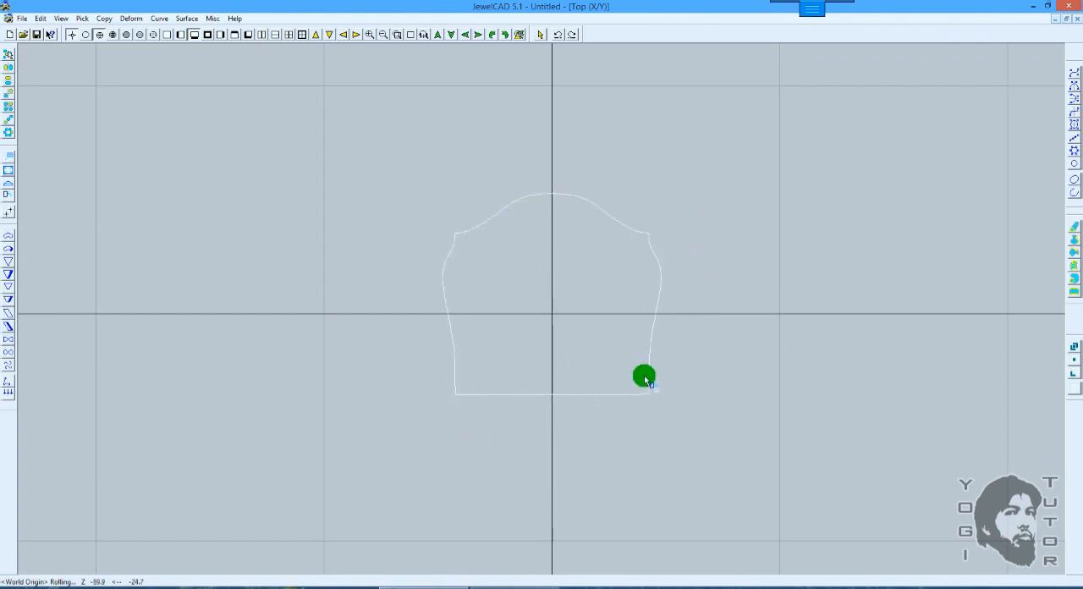
scroll(641, 234, "up", 5)
left_click_drag(656, 189, 642, 218, "ctrl")
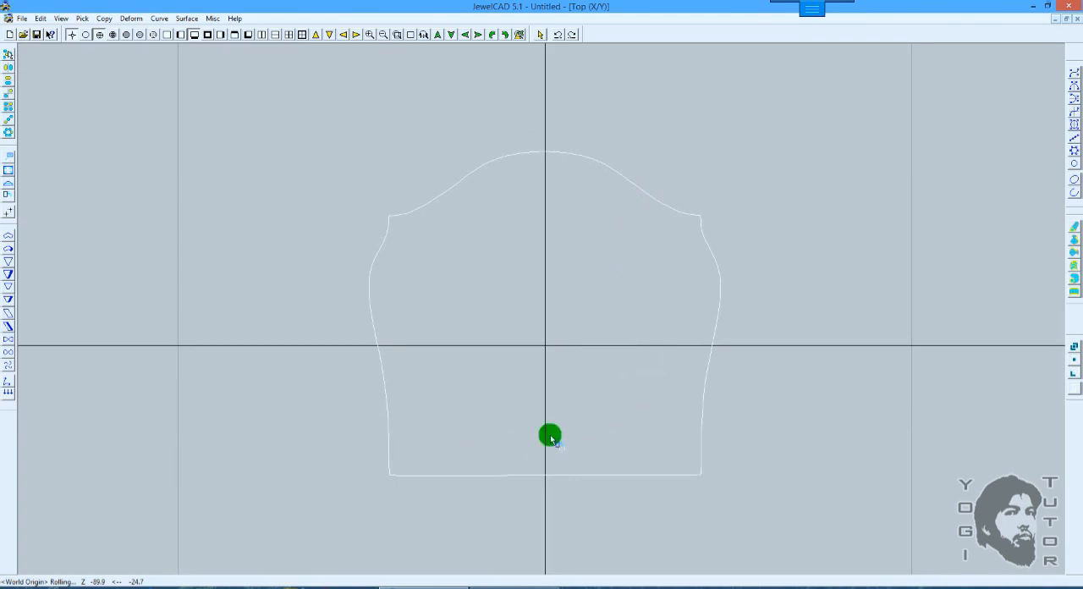
Step: Check the roll's alignment at a shoulder corner with a vertical mirror copy, and undo both the copy and the roll
scroll(10, 168, "up", 1)
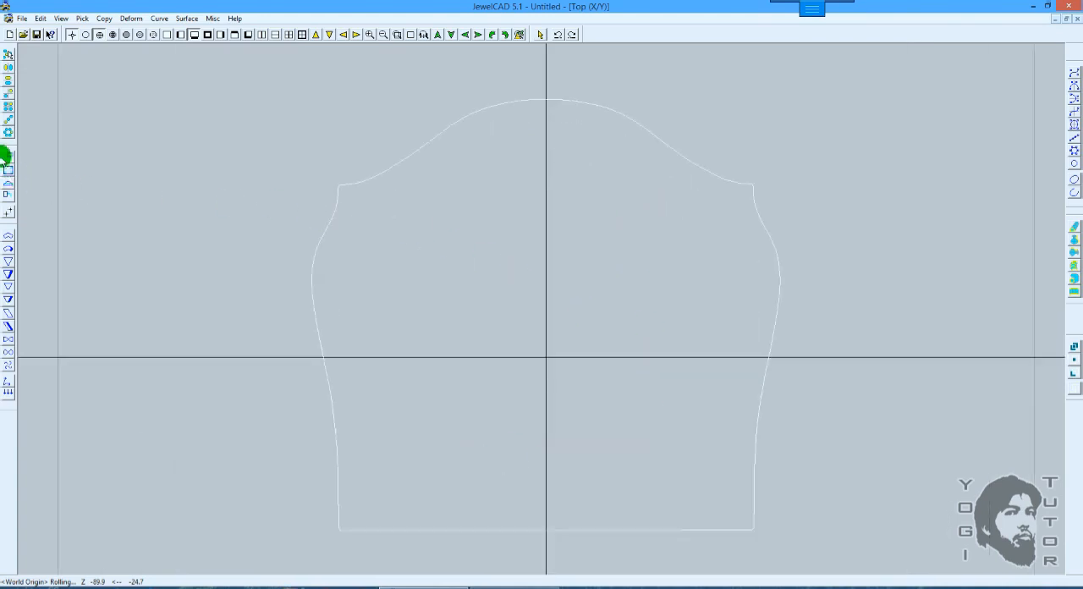
left_click(8, 71)
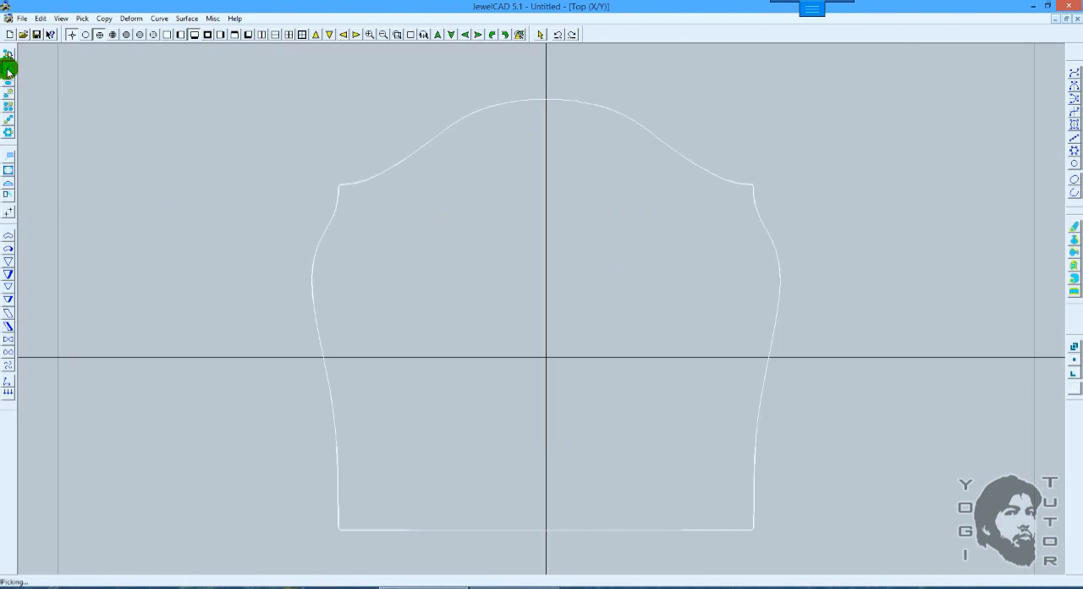
left_click(399, 36)
left_click(750, 185)
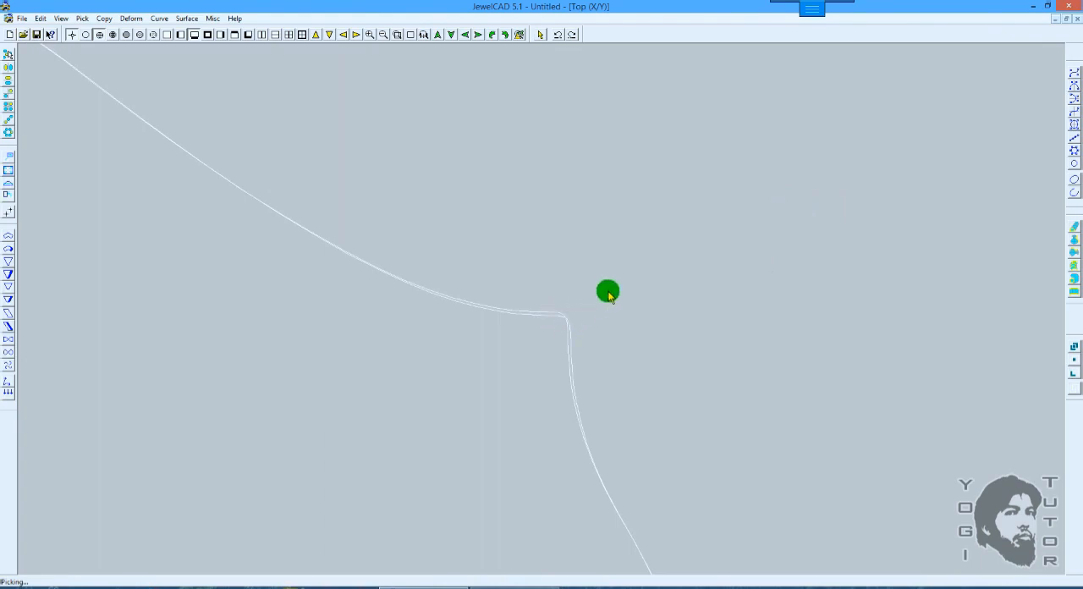
right_click_drag(610, 293, 685, 246)
key("ctrl+z")
key("ctrl+z")
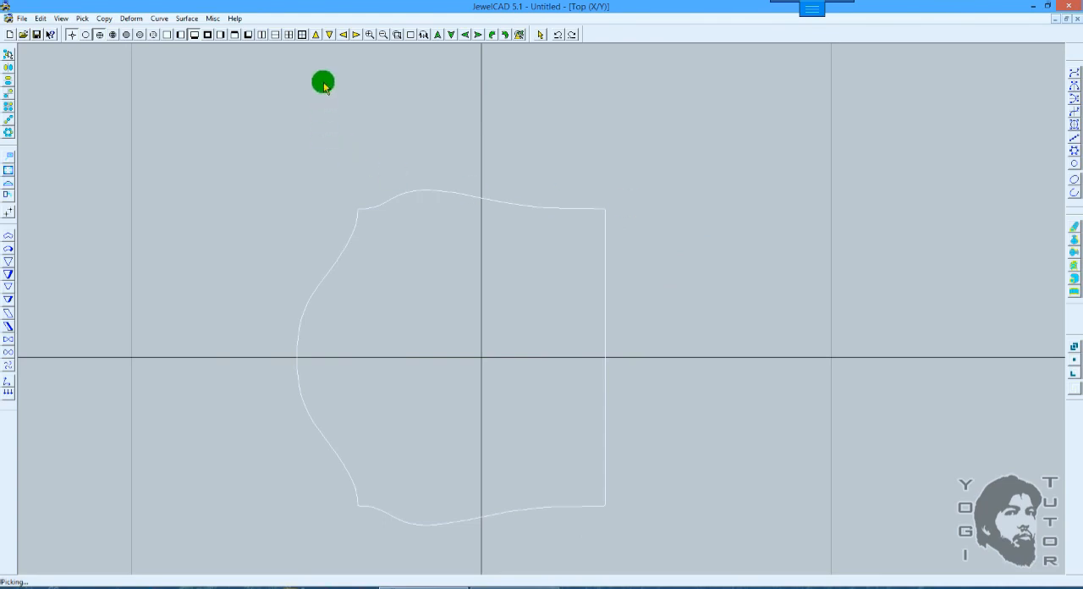
Step: Turn the surface exactly 90 degrees about its vertical axis in the Front view and check the profile in the Top view
left_click(166, 35)
scroll(584, 211, "down", 4)
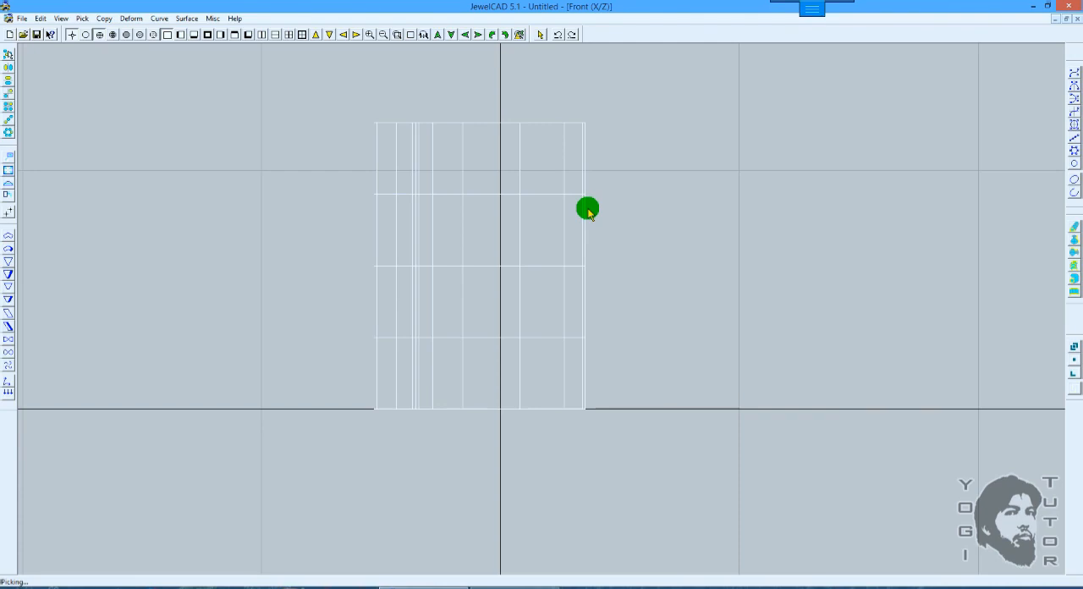
left_click_drag(589, 210, 589, 210)
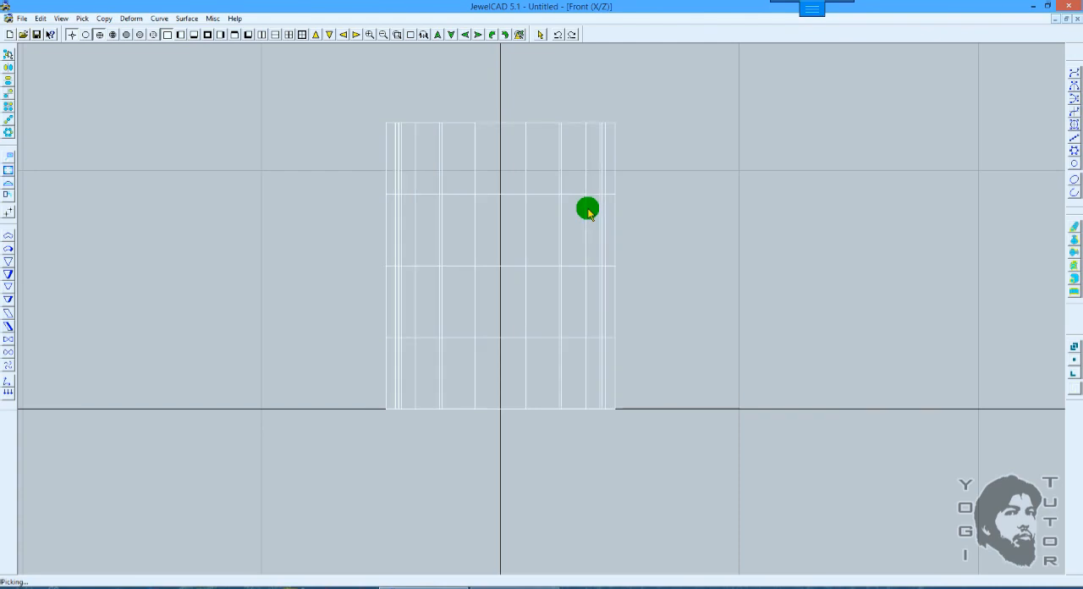
left_click(195, 34)
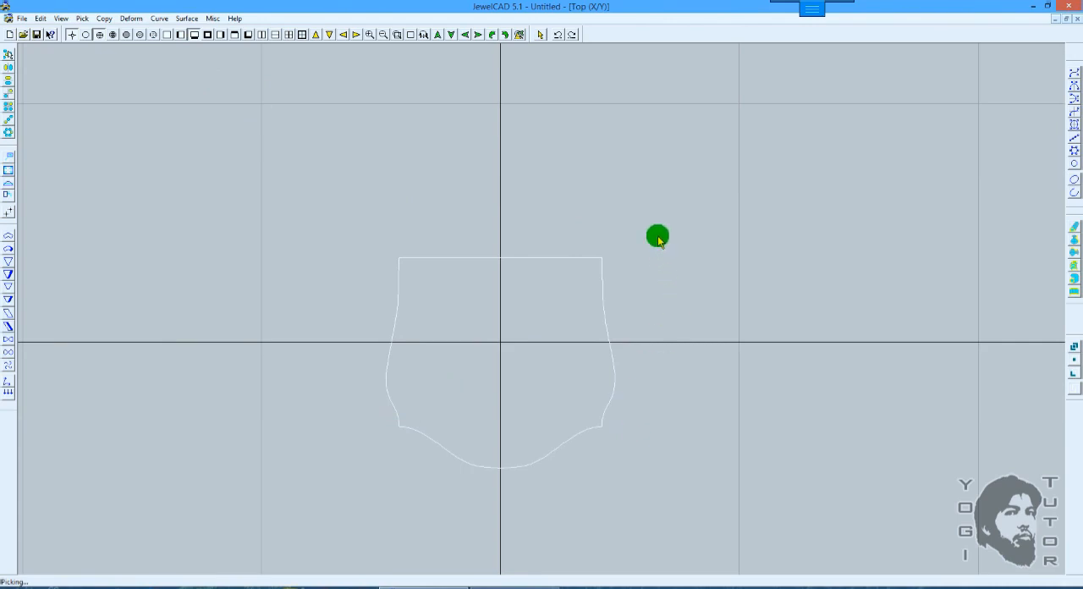
Step: Give the surface two more 90-degree turns about its vertical axis, check it in the Top view, and undo the last turn
key("F5")
key("F6")
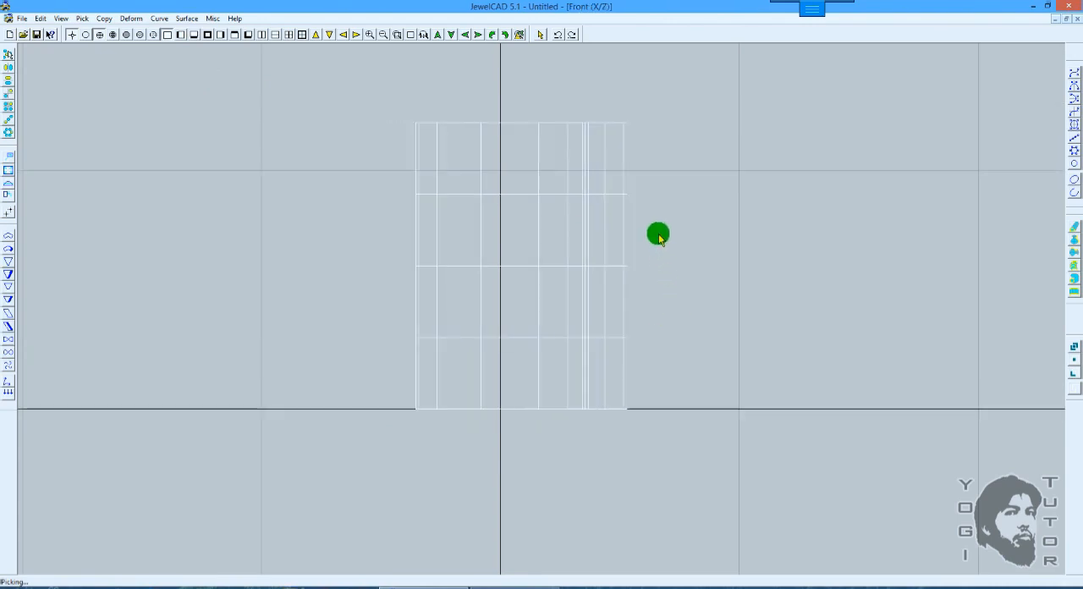
key("F5")
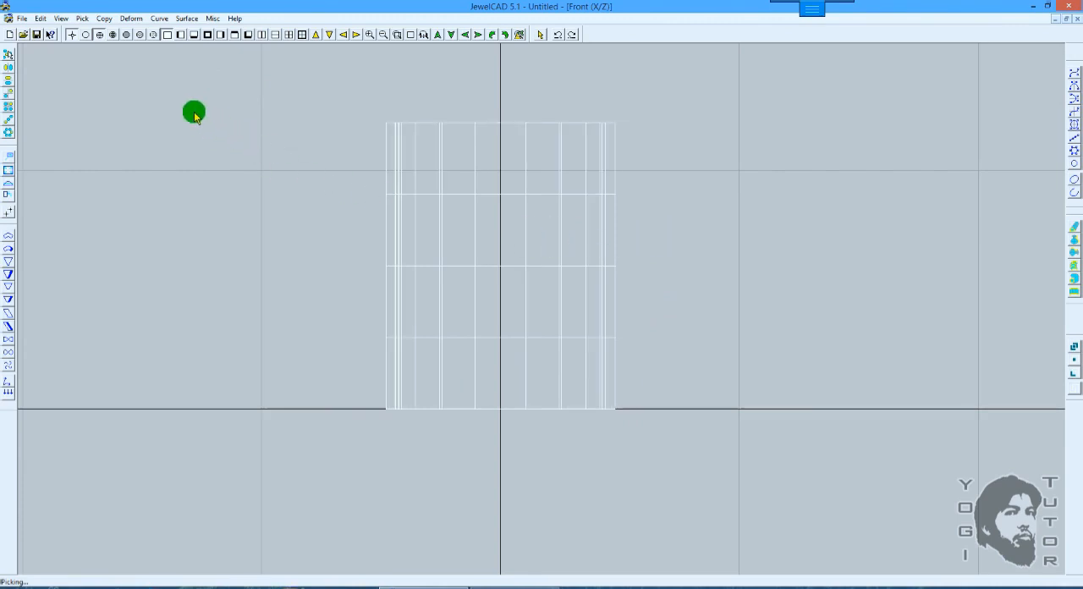
left_click(194, 35)
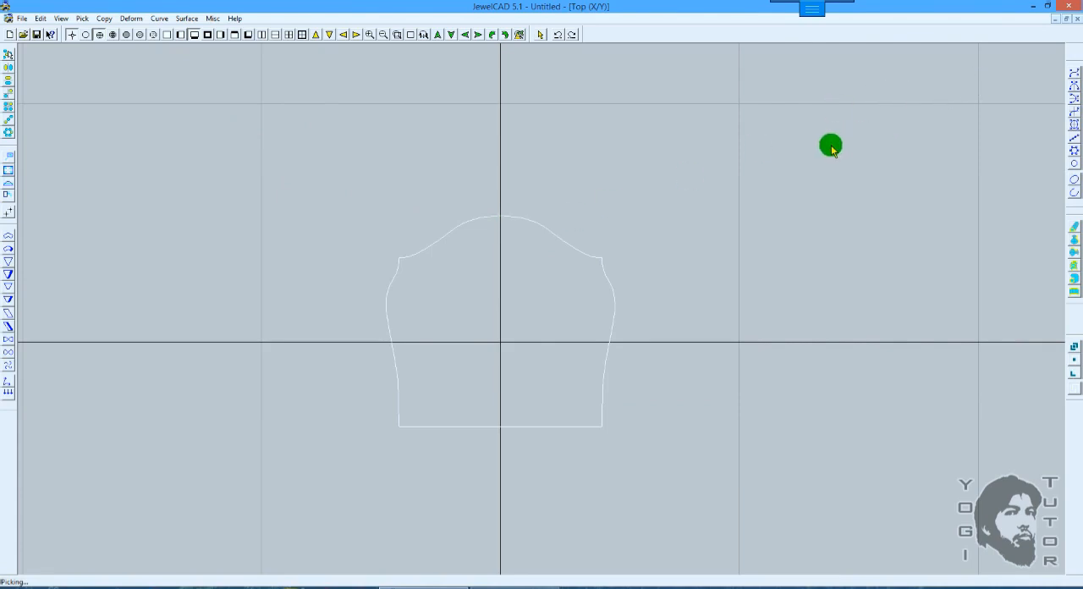
key("ctrl+z")
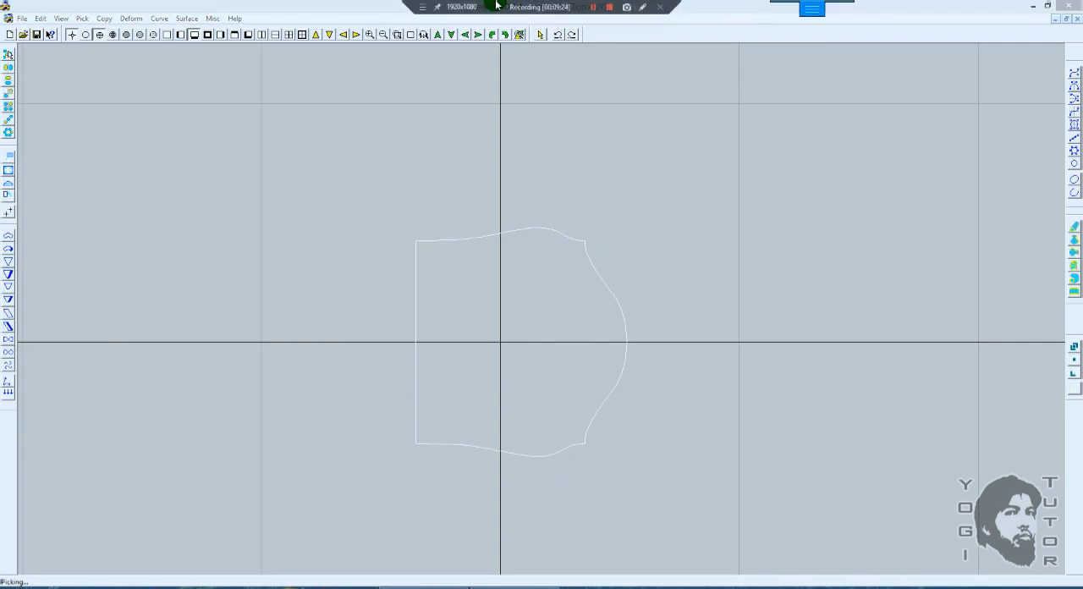
left_click(634, 8)
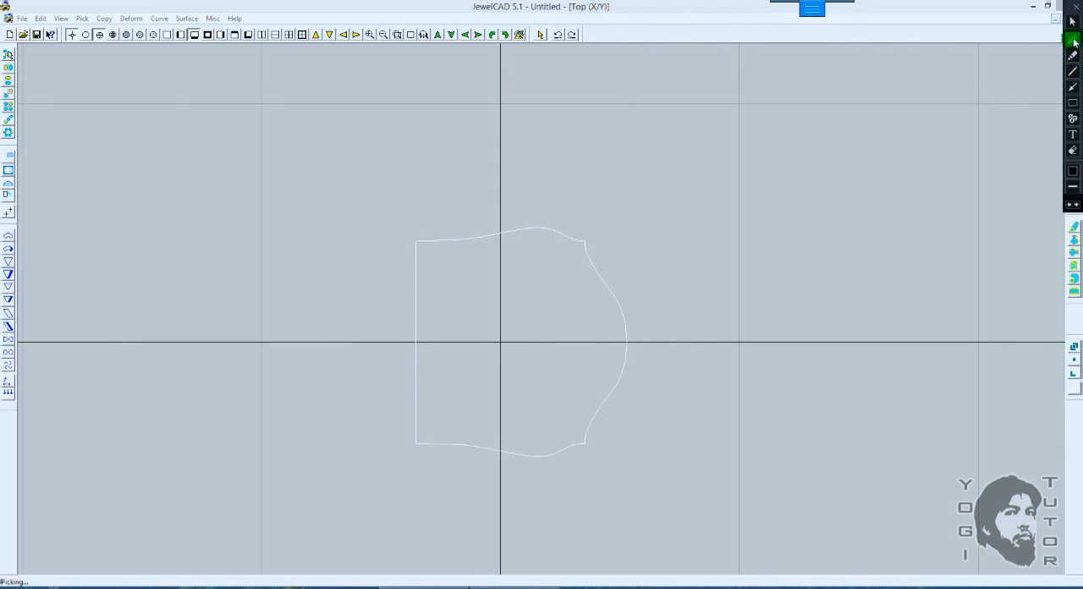
left_click(1073, 41)
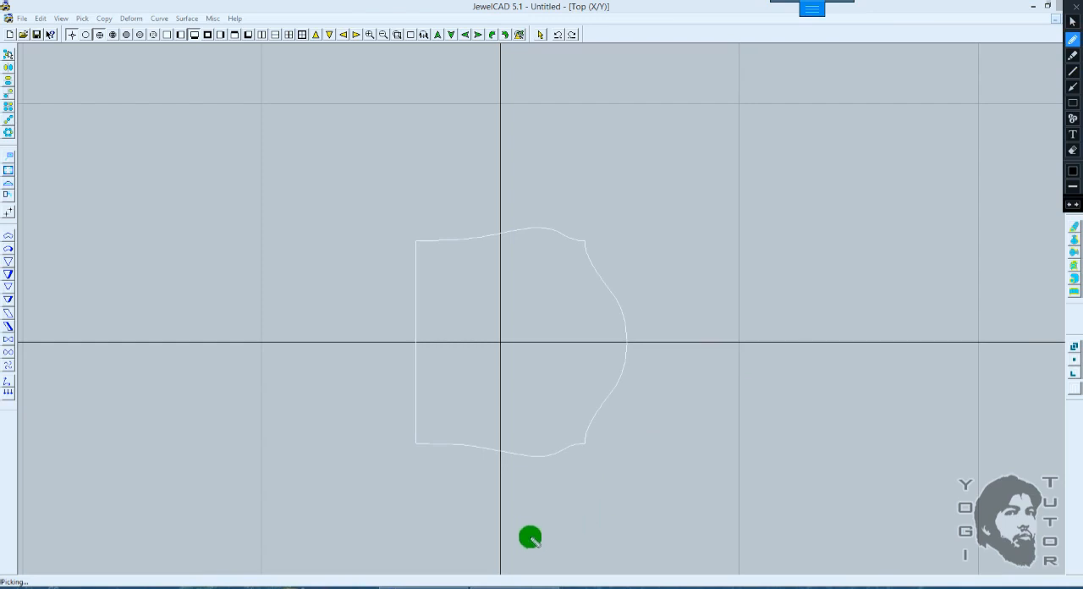
Step: Annotate the profile with a straight upward arrow below it and a curved counterclockwise arrow around its lower corner
mouse_move(521, 549)
left_mouse_down()
mouse_move(517, 478)
mouse_move(502, 499)
mouse_move(527, 481)
mouse_move(546, 499)
left_mouse_up()
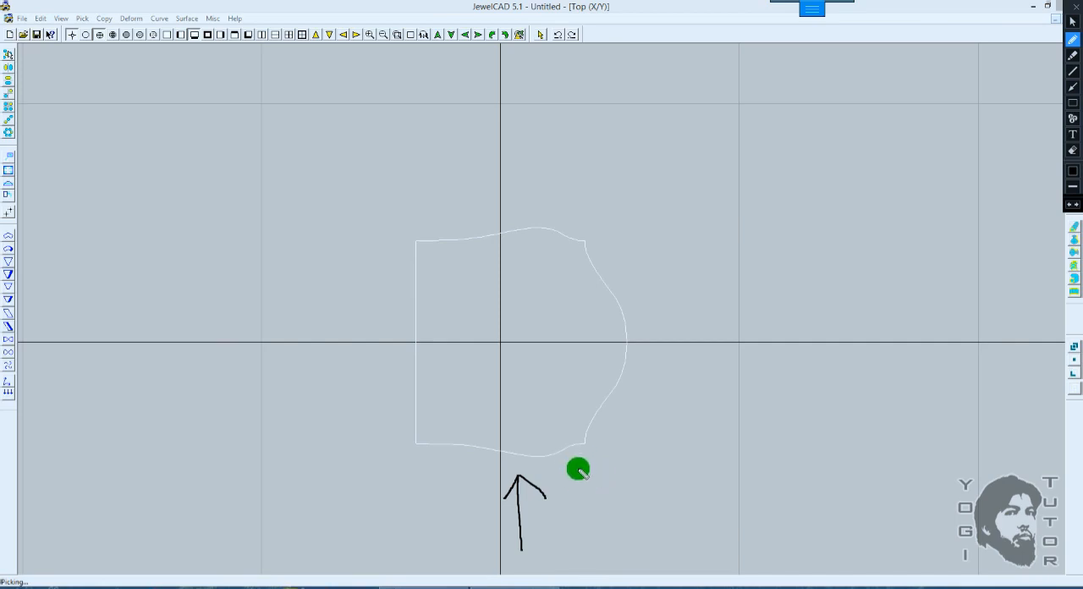
mouse_move(576, 471)
left_mouse_down()
mouse_move(640, 432)
mouse_move(659, 368)
mouse_move(652, 377)
mouse_move(660, 369)
mouse_move(683, 395)
left_mouse_up()
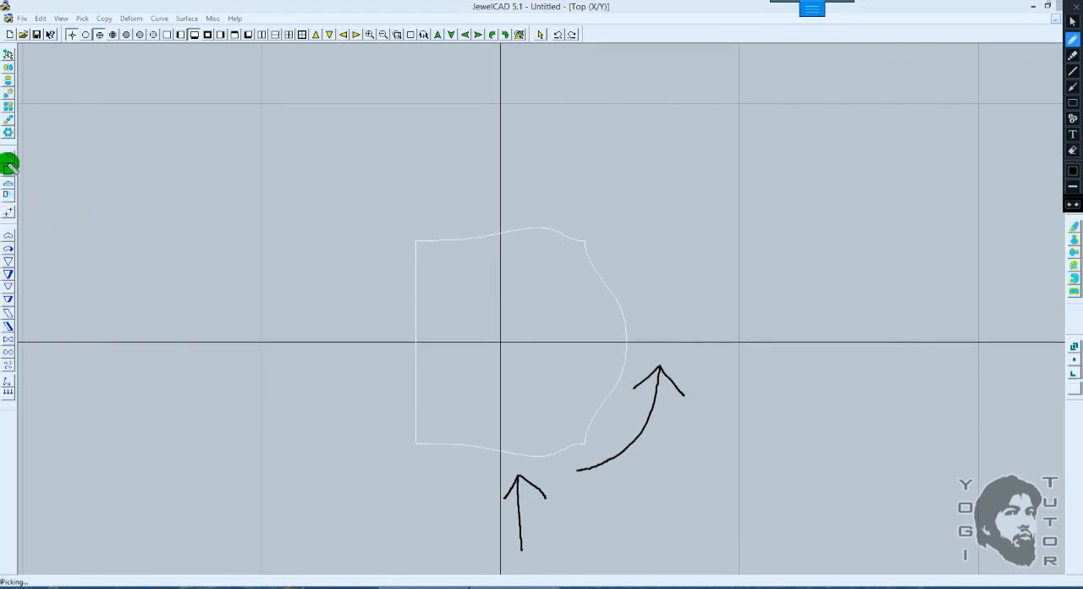
left_click(1072, 21)
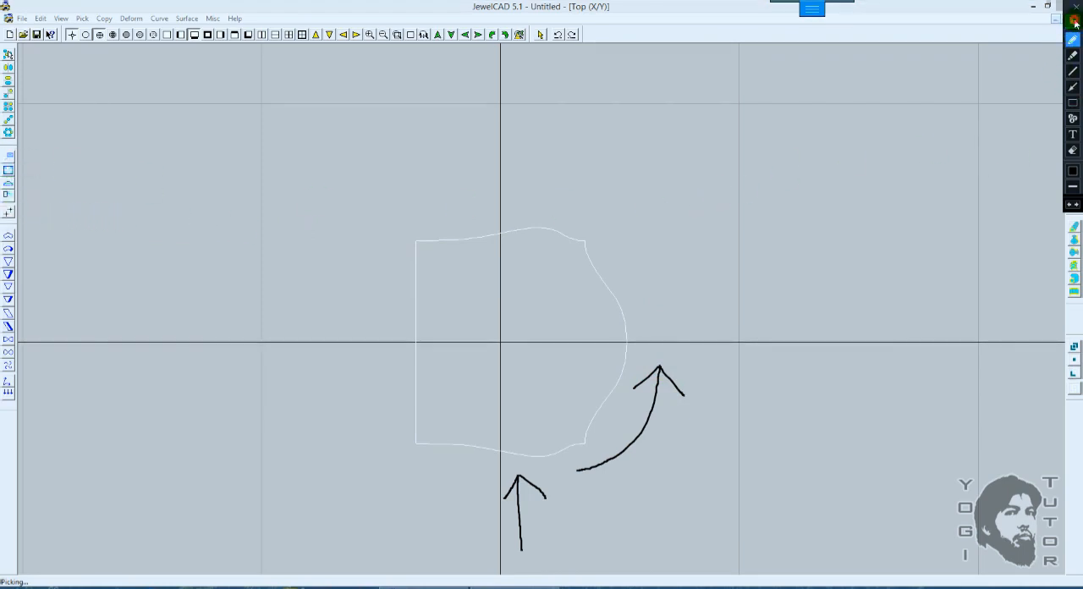
Step: Try a freehand vertical move and a roll of about 71.9 degrees on the surface about the world origin, and undo them
left_click(12, 153)
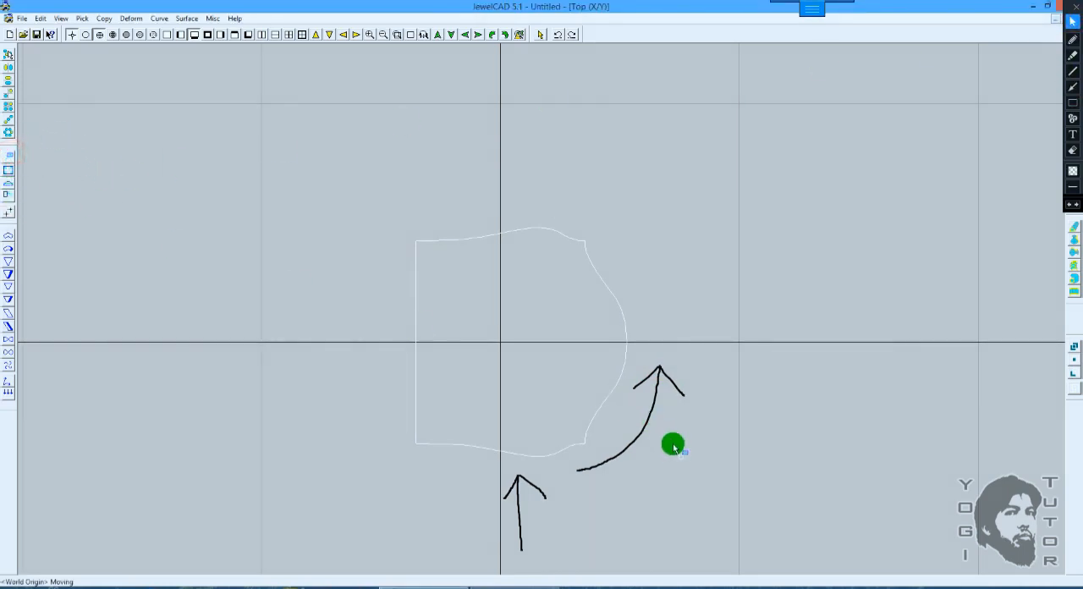
left_click_drag(672, 496, 681, 437)
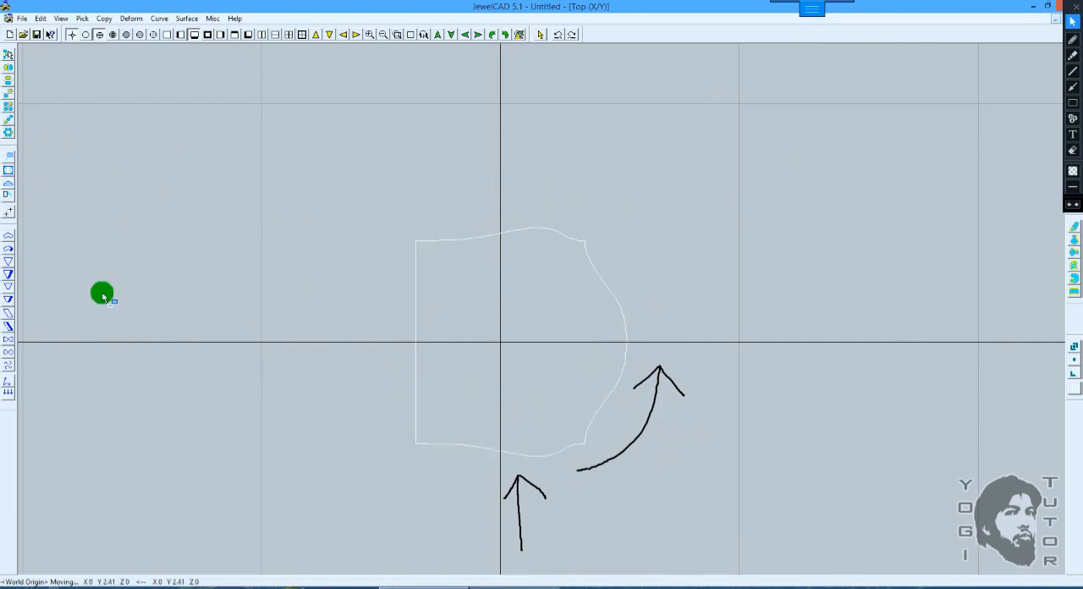
left_click(7, 195)
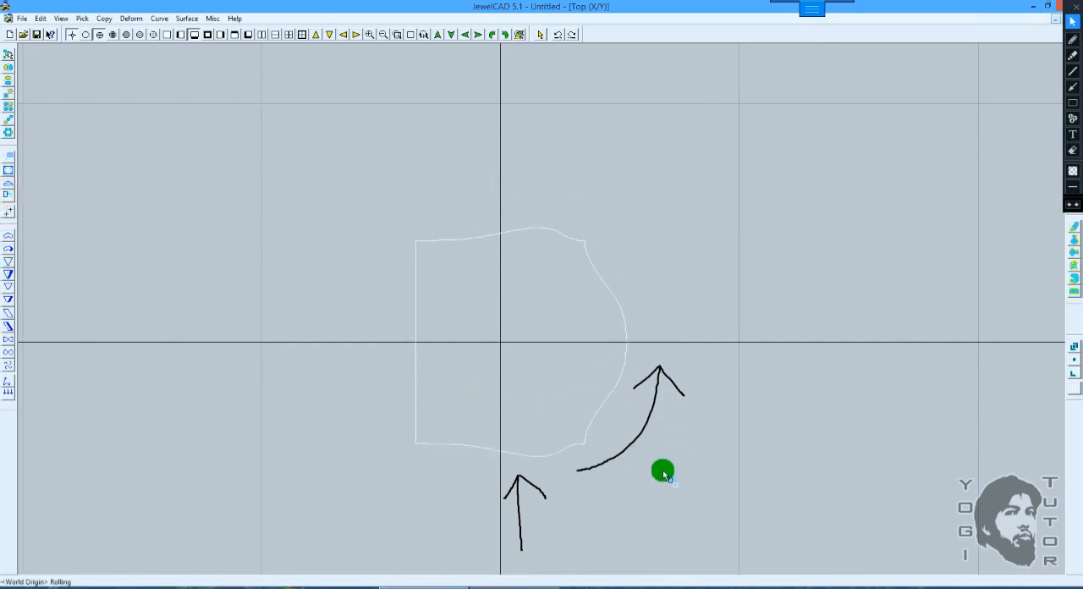
left_click_drag(660, 469, 658, 128)
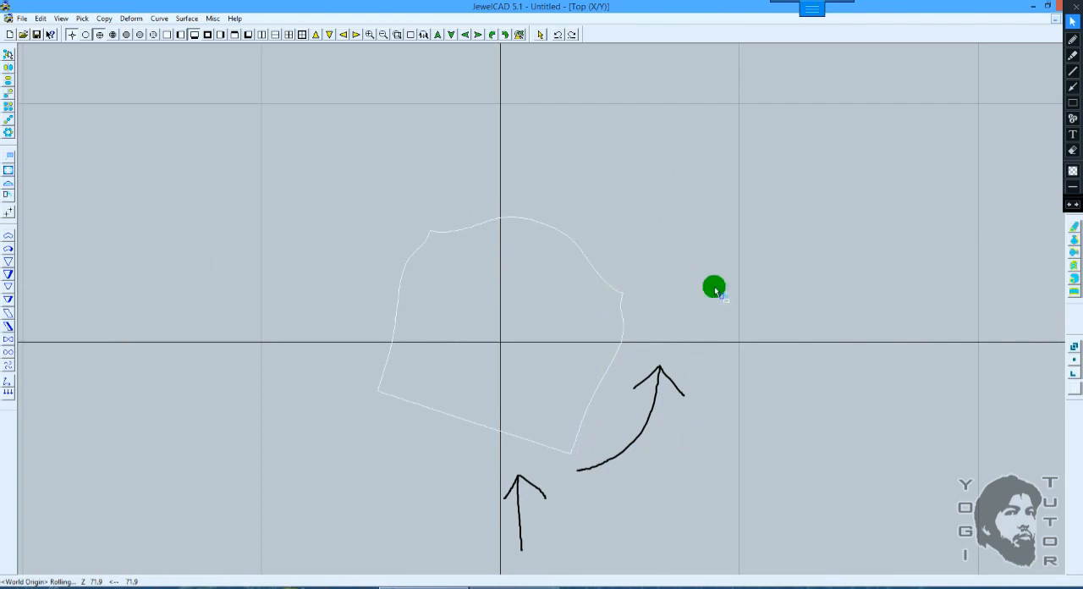
left_click(1072, 55)
left_click(1073, 6)
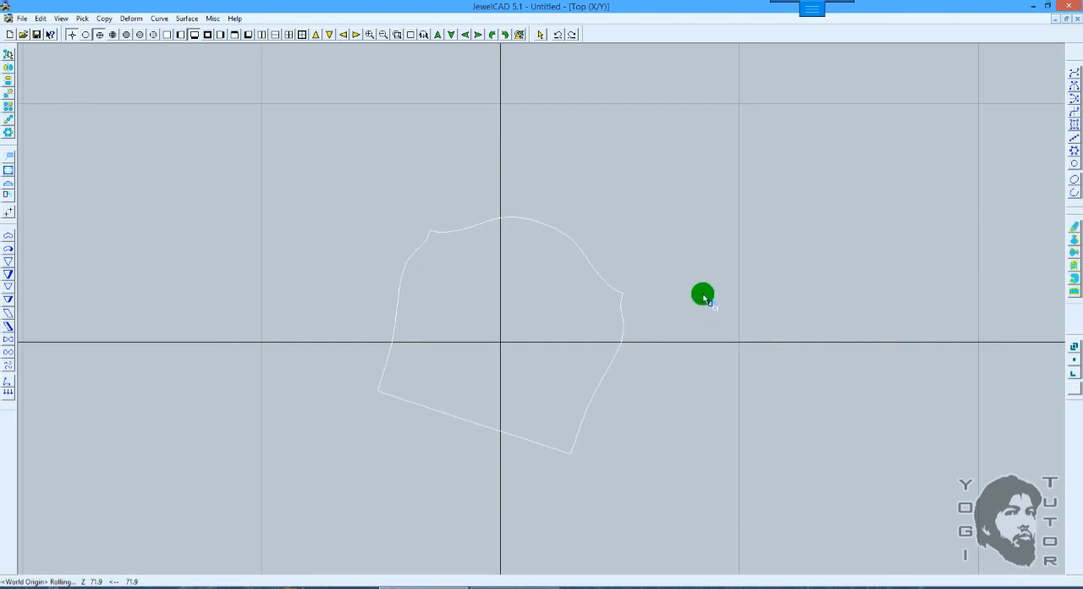
key("ctrl+z")
key("ctrl+z")
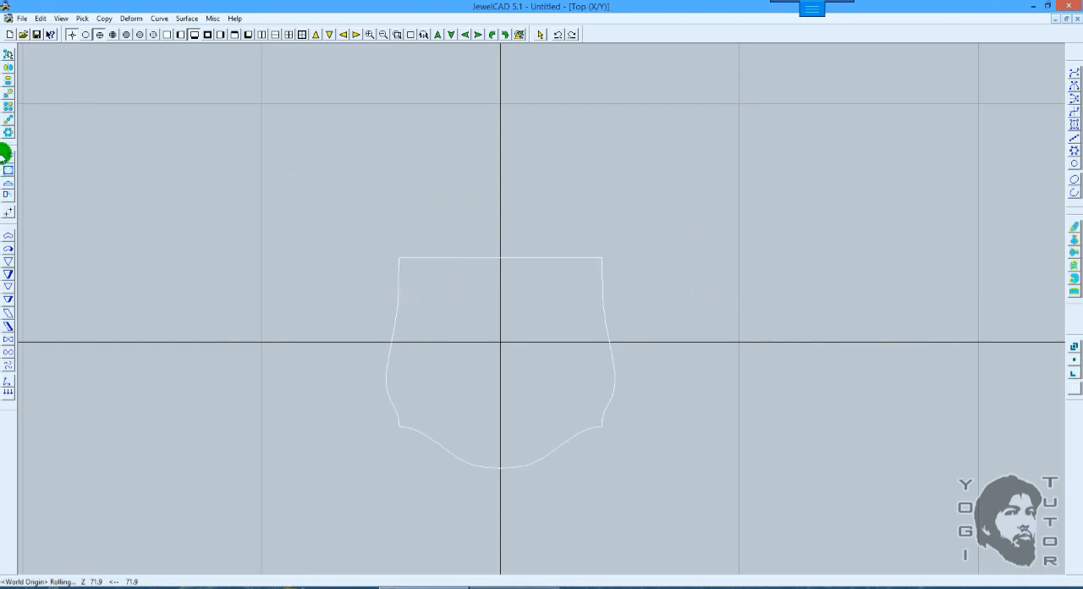
Step: Make a horizontal mirror copy of the surface, try picking the overlapping profiles, and undo the copy
left_click(7, 80)
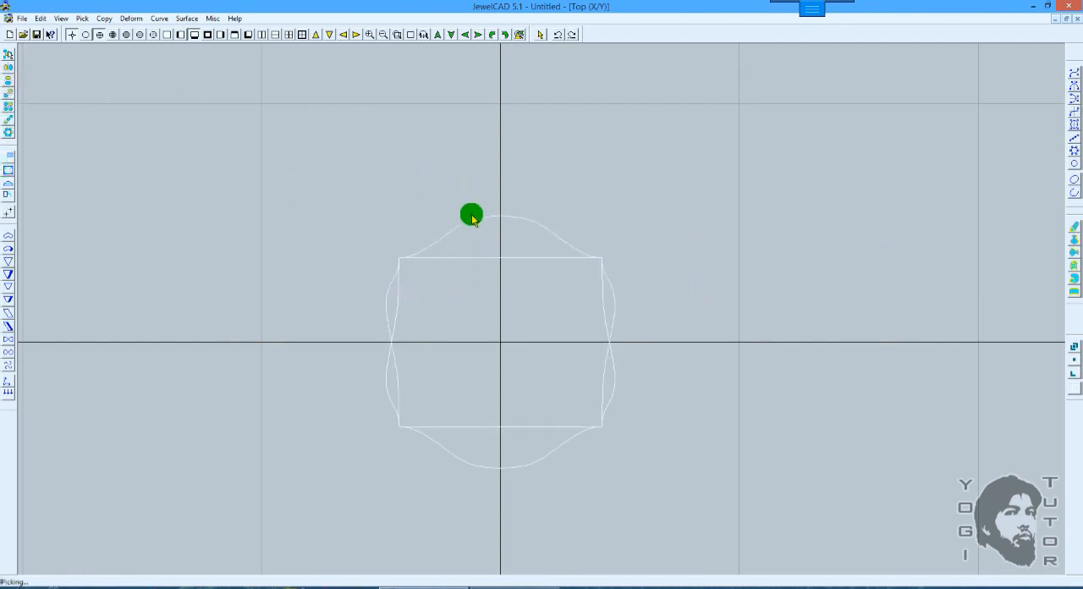
left_click(518, 458)
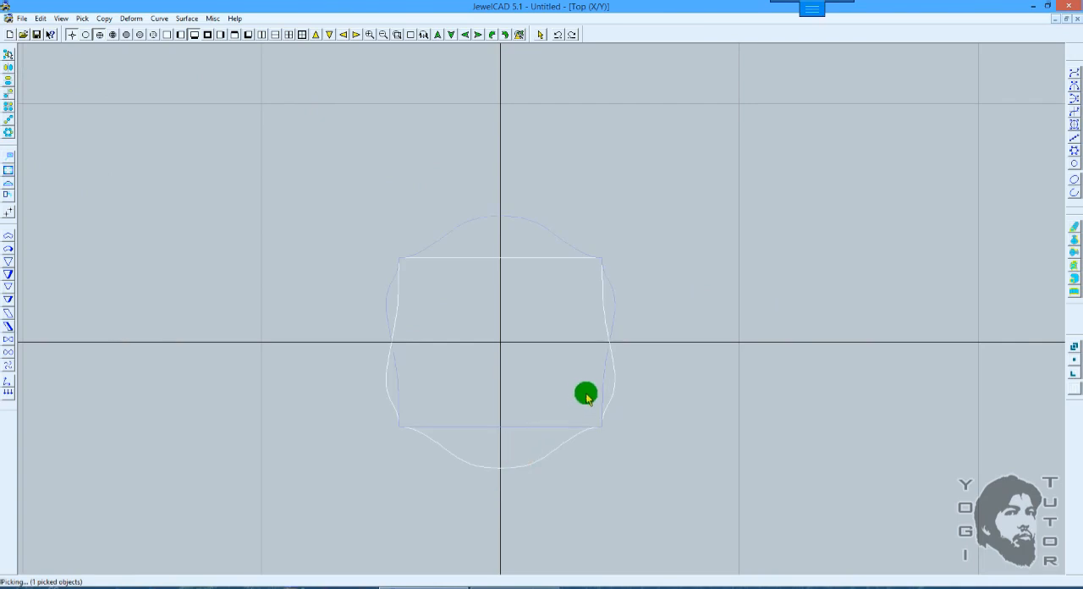
left_click(602, 377)
left_click(611, 356)
left_click(610, 355)
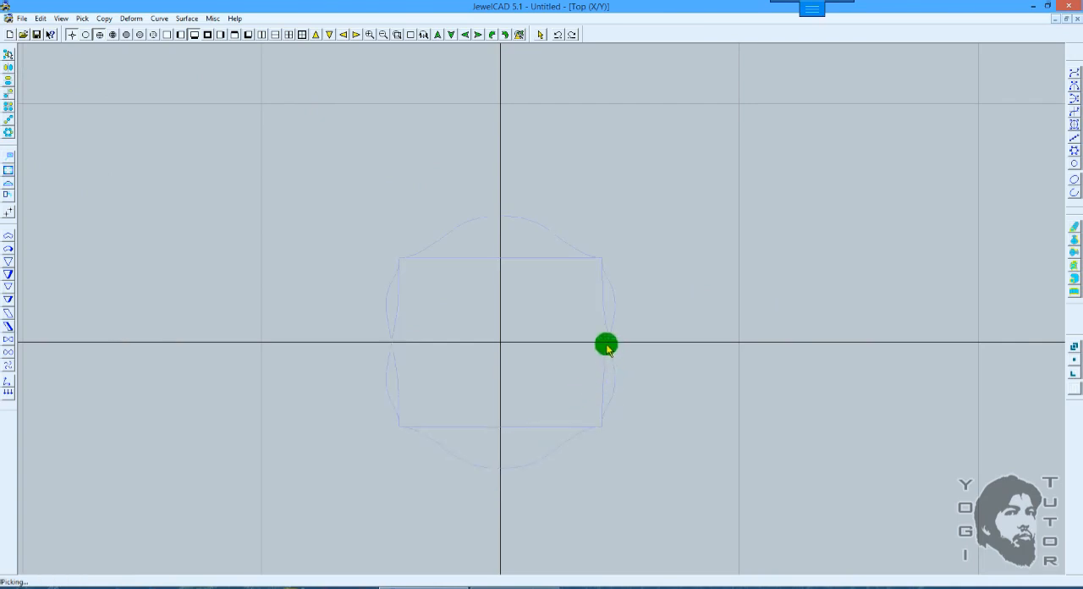
key("ctrl+z")
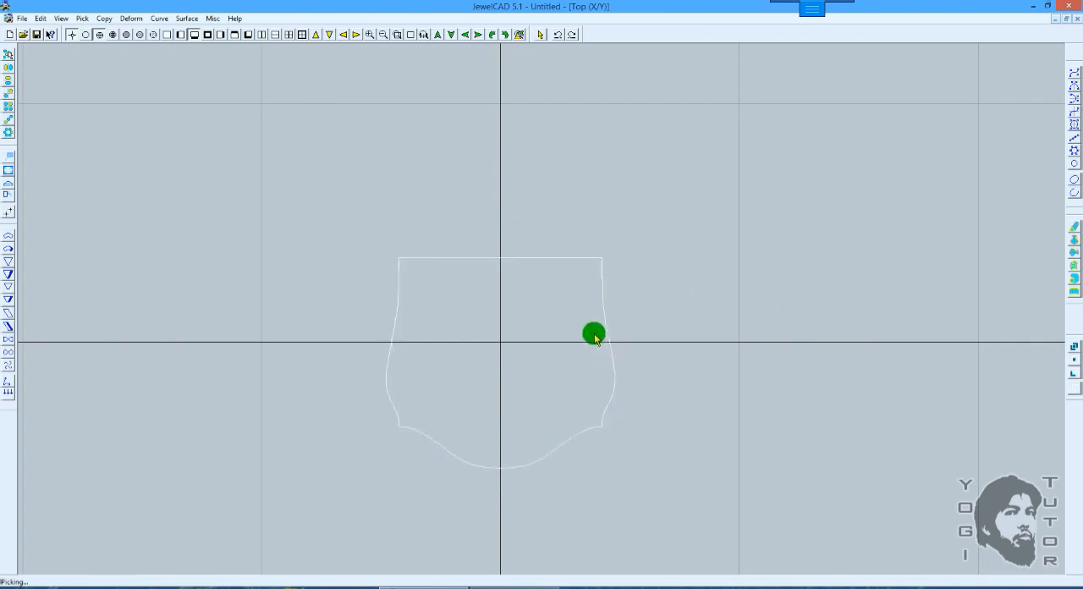
Step: Make a circular copy giving four surfaces at 90-degree spacing, isolate the dome-up one, and undo these changes
left_click(8, 131)
left_click(341, 100)
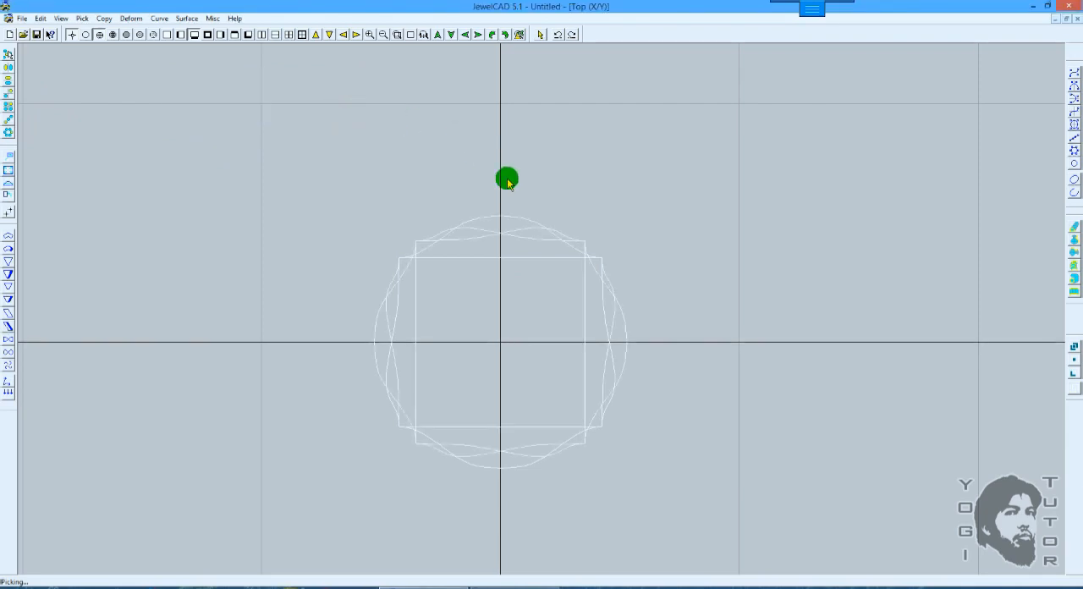
left_click(512, 223)
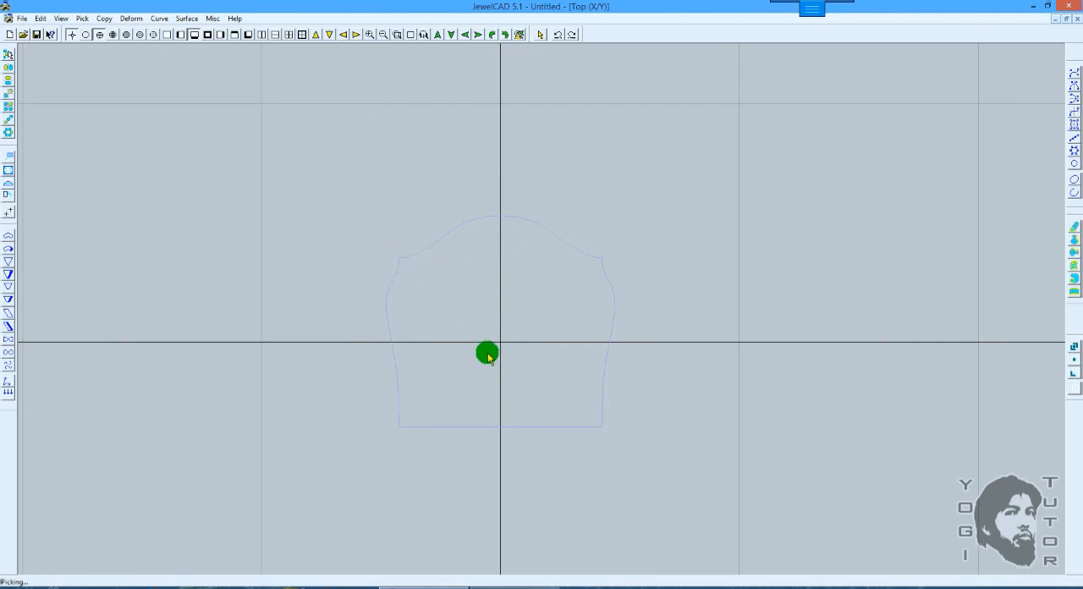
key("ctrl+z")
key("ctrl+z")
key("ctrl+z")
key("ctrl+z")
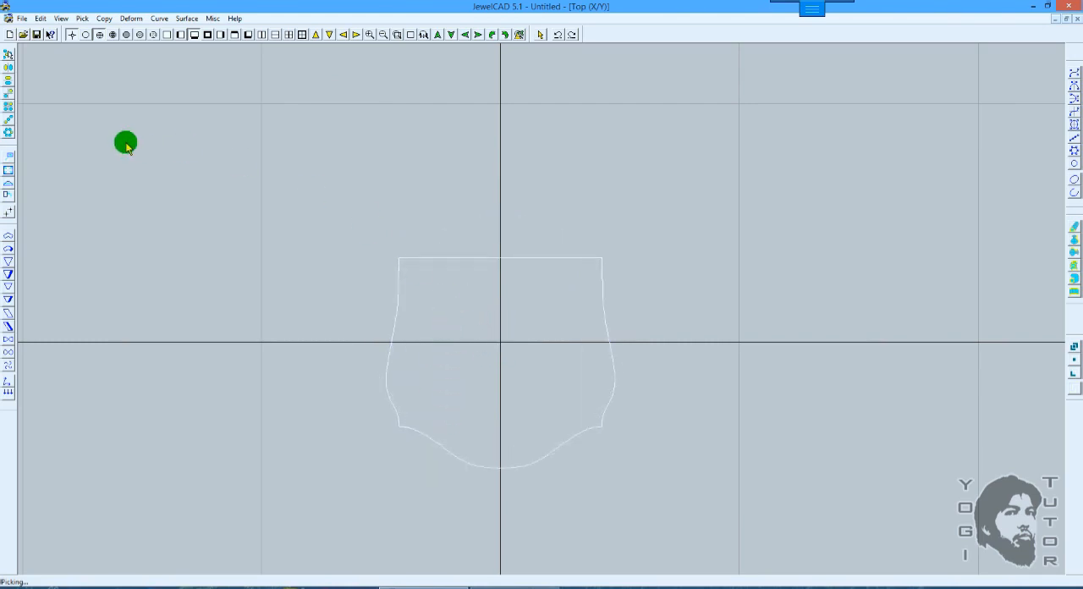
Step: Make a horizontal mirror copy of the dome-down surface and leave only the dome-up copy picked
left_click(9, 78)
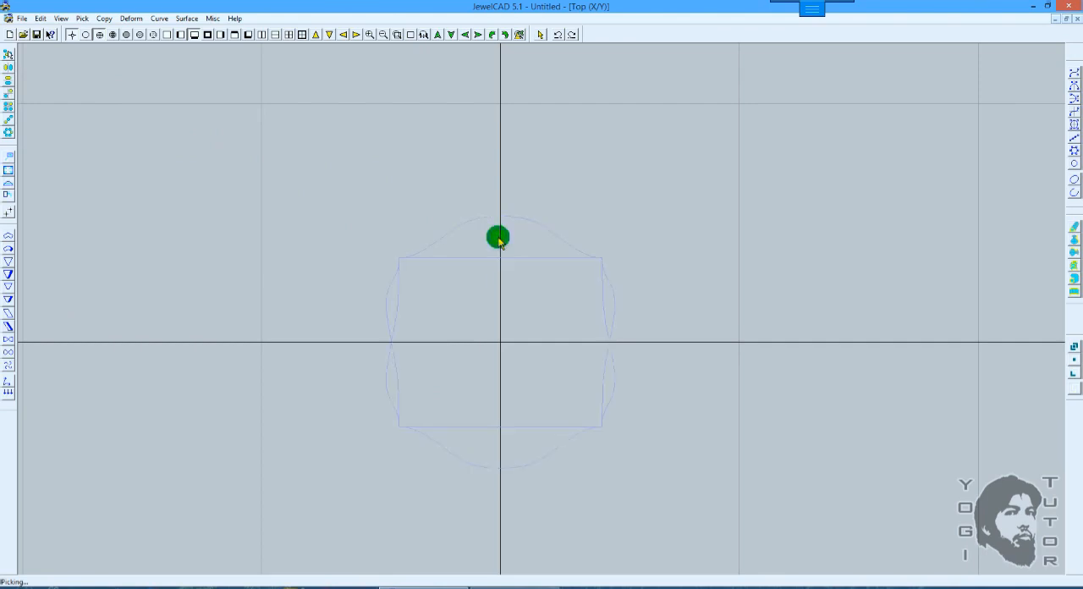
left_click(498, 237)
left_click(498, 172)
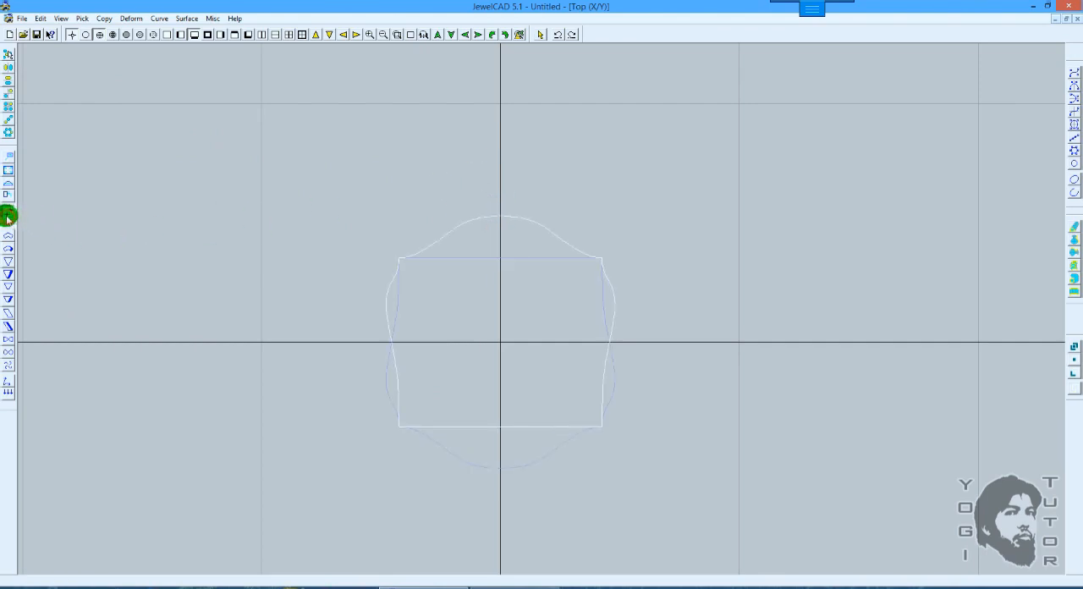
Step: Move the dome-up copy freehand along its object axis in the Top view, undoing the last moves to leave it left of the original
left_click(8, 158)
left_click_drag(648, 186, 639, 245)
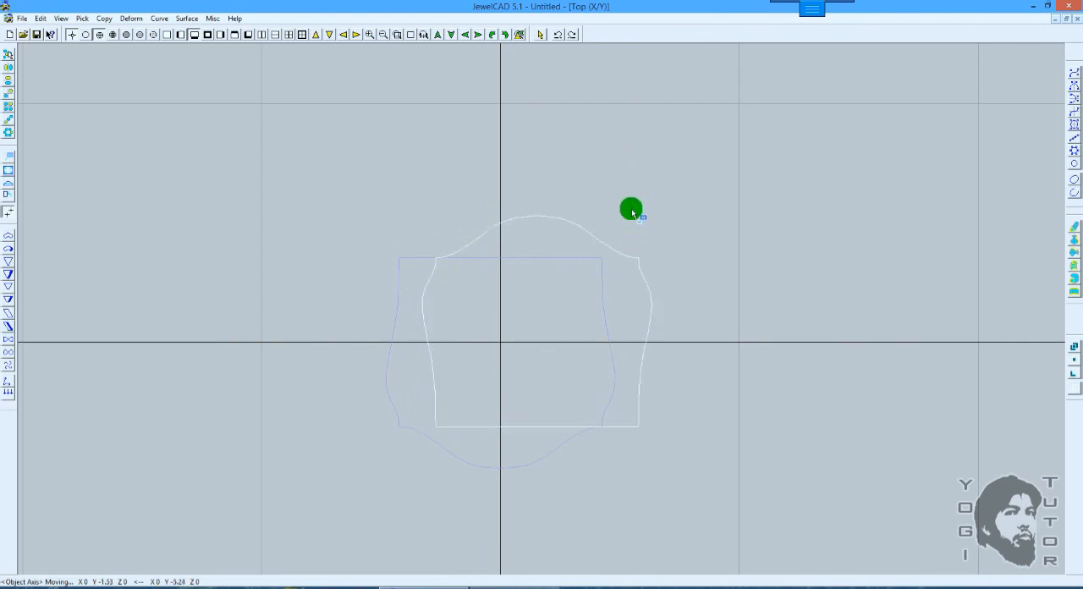
key("ctrl+z")
key("ctrl+z")
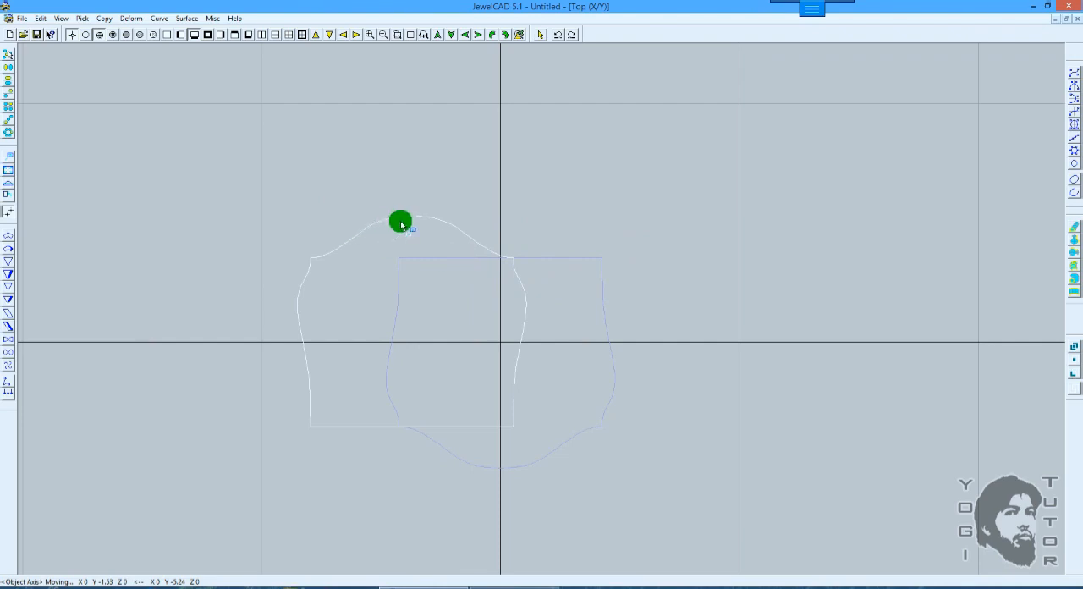
left_click(194, 36)
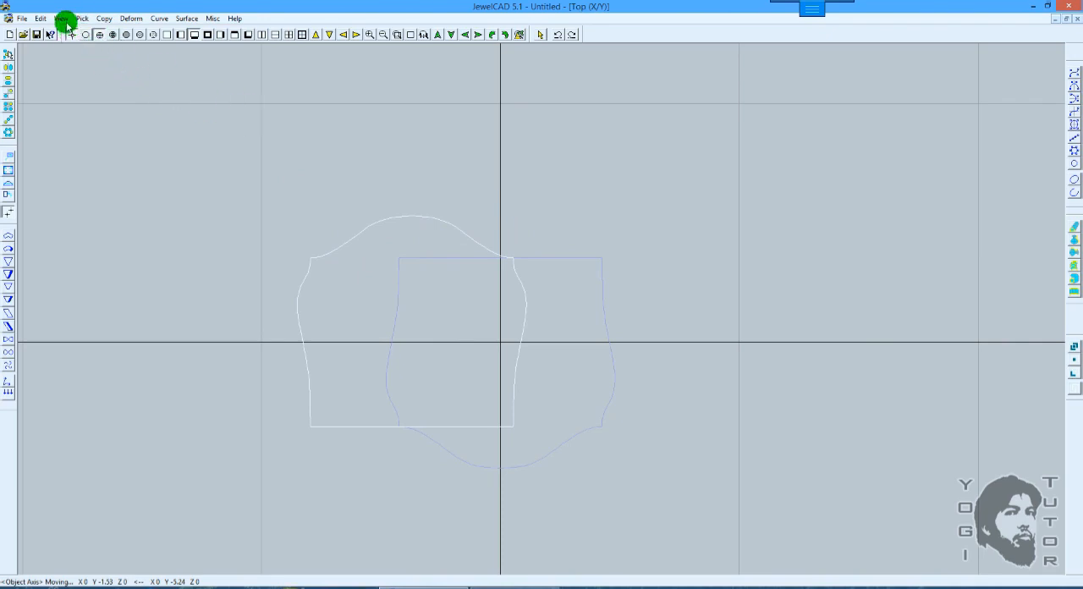
Step: Restore the removed curves and pick the numbered profile curve in the 3D view
left_click(160, 18)
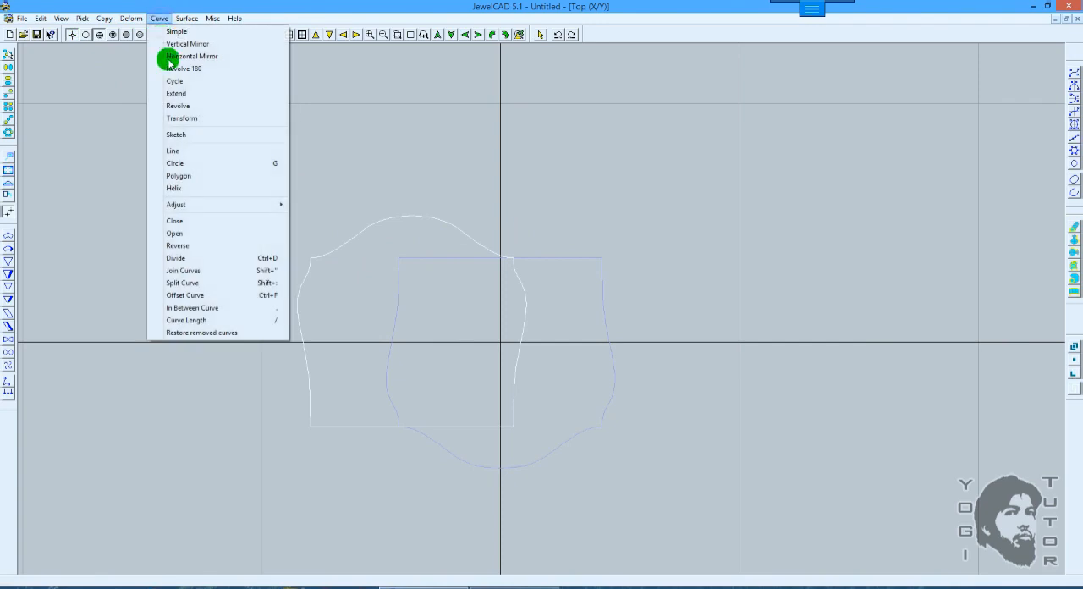
left_click(200, 333)
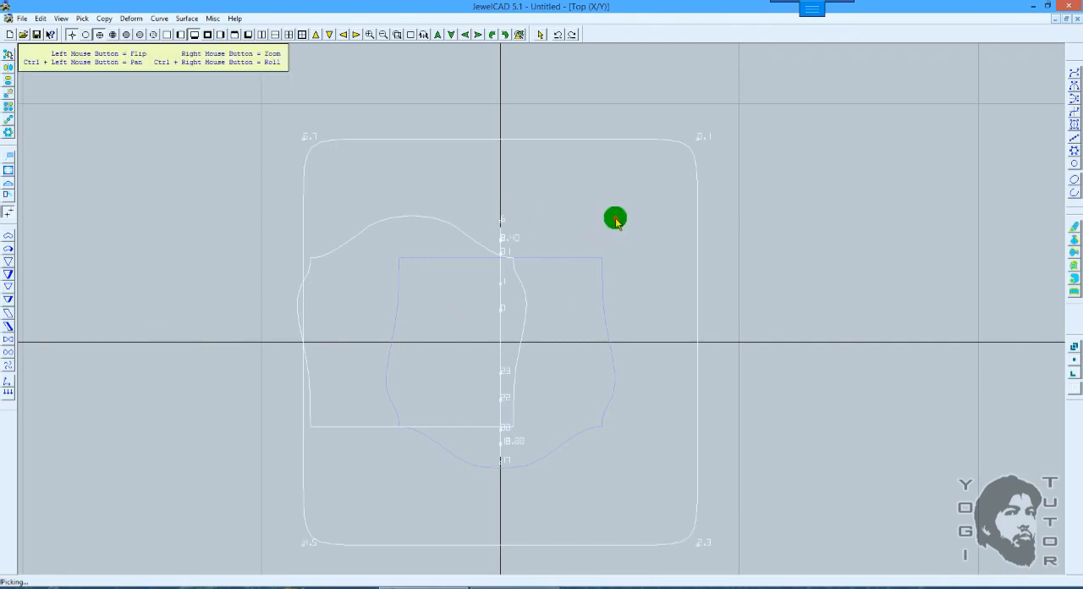
left_click_drag(615, 219, 465, 231, "shift")
left_click(551, 234)
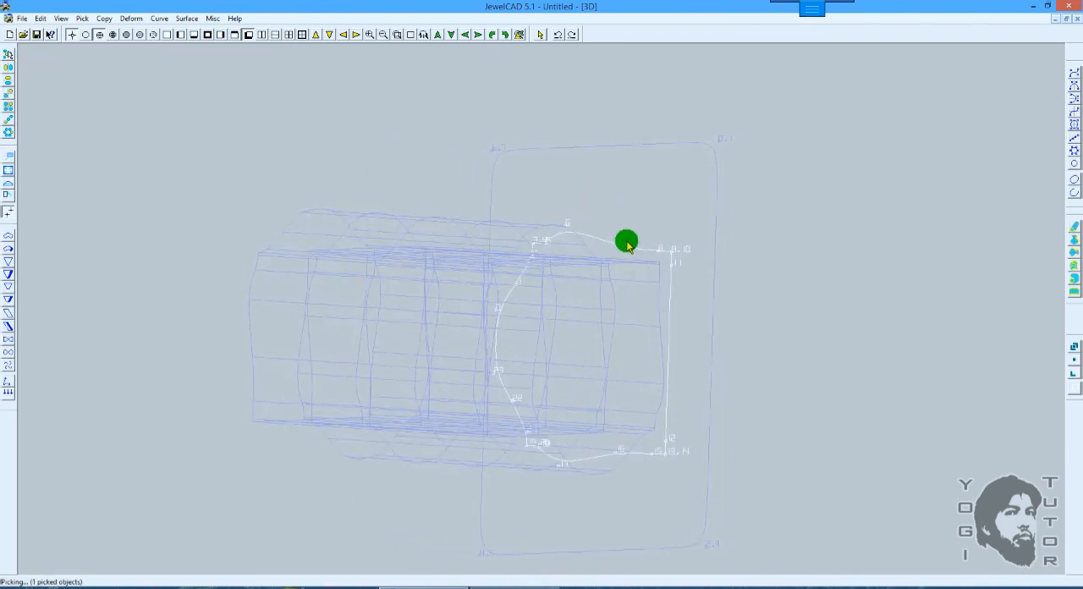
left_click_drag(631, 234, 609, 239, "shift")
Step: Check the restored profile curve in the Right view, and pick it together with the dome-up copy in the Top view
key("F6")
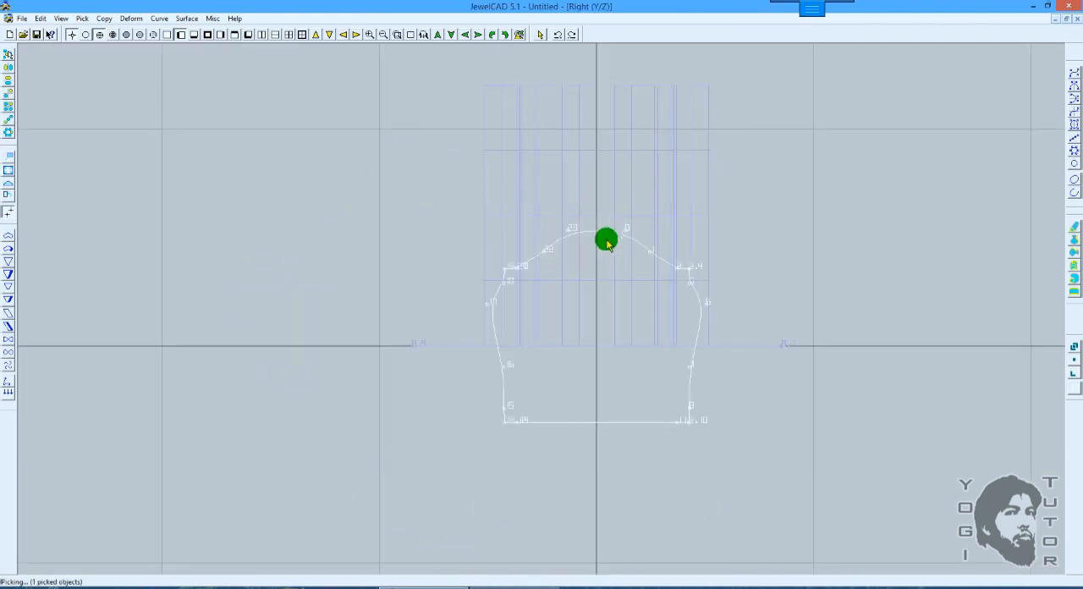
scroll(605, 243, "up", 1)
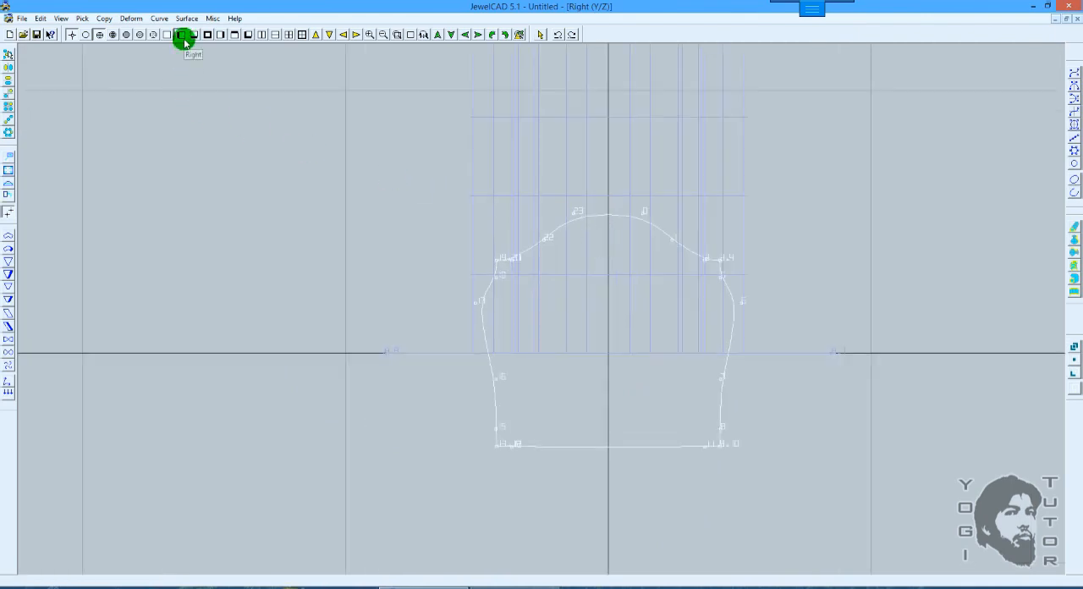
left_click(588, 213)
scroll(769, 289, "down", 2)
key("F7")
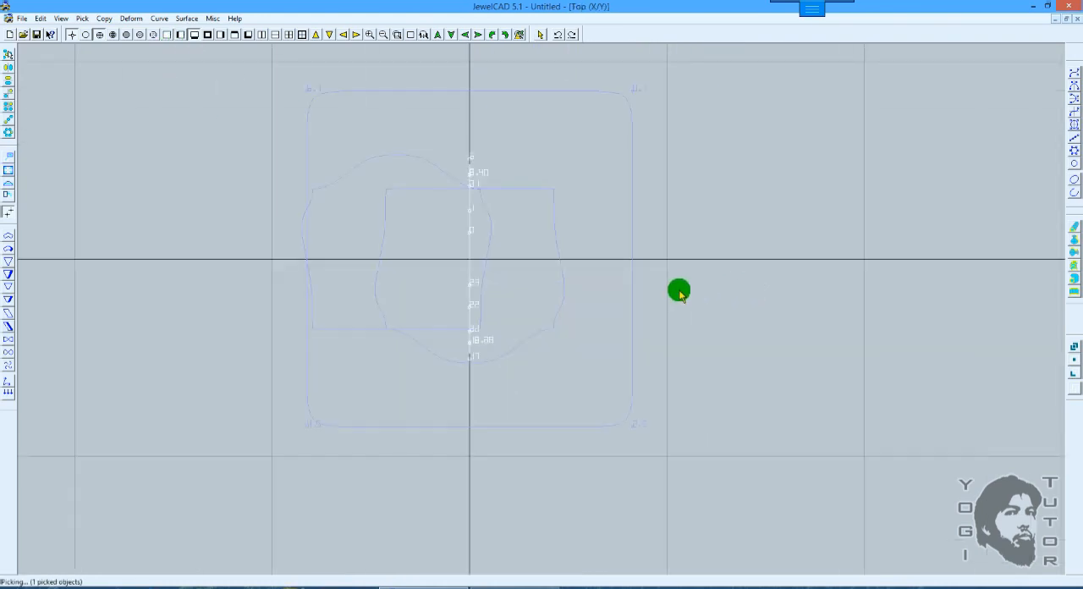
scroll(679, 290, "up", 3)
middle_click_drag(537, 211, 578, 266)
left_click_drag(372, 189, 361, 144)
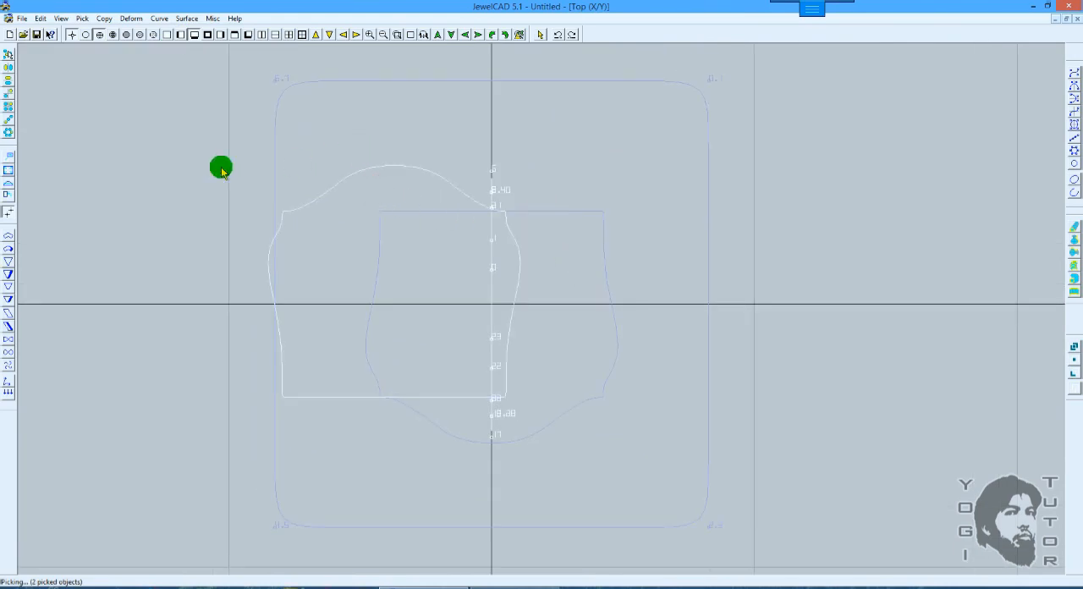
Step: Try moving the picked curve and dome-up copy along their object axes in the Top and Right views, and undo the moves
left_click(10, 157)
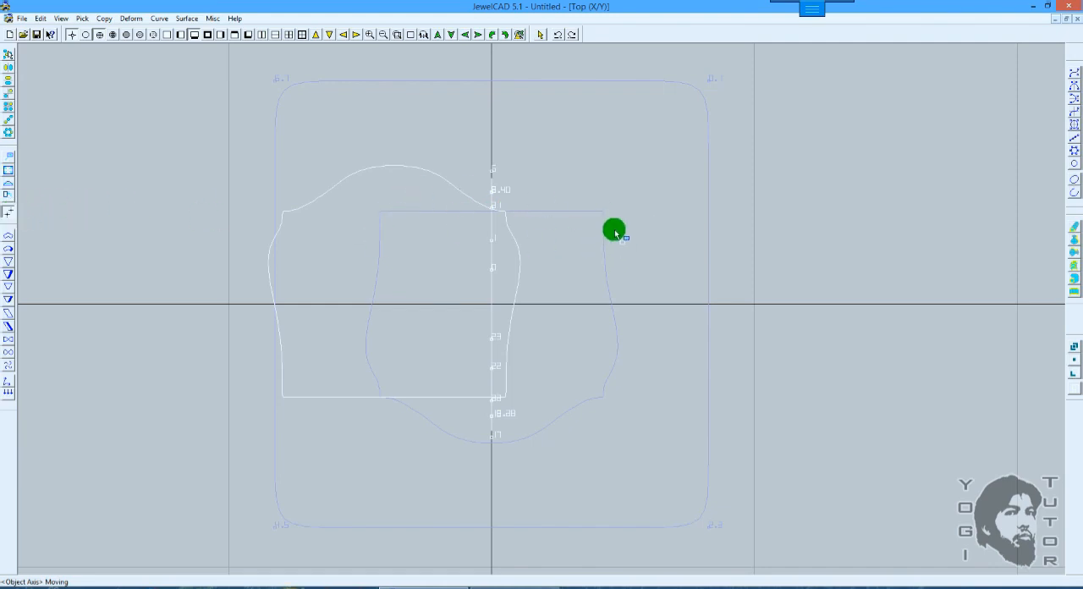
left_click_drag(616, 217, 608, 147)
key("F6")
scroll(590, 187, "down", 2)
key("ctrl+z")
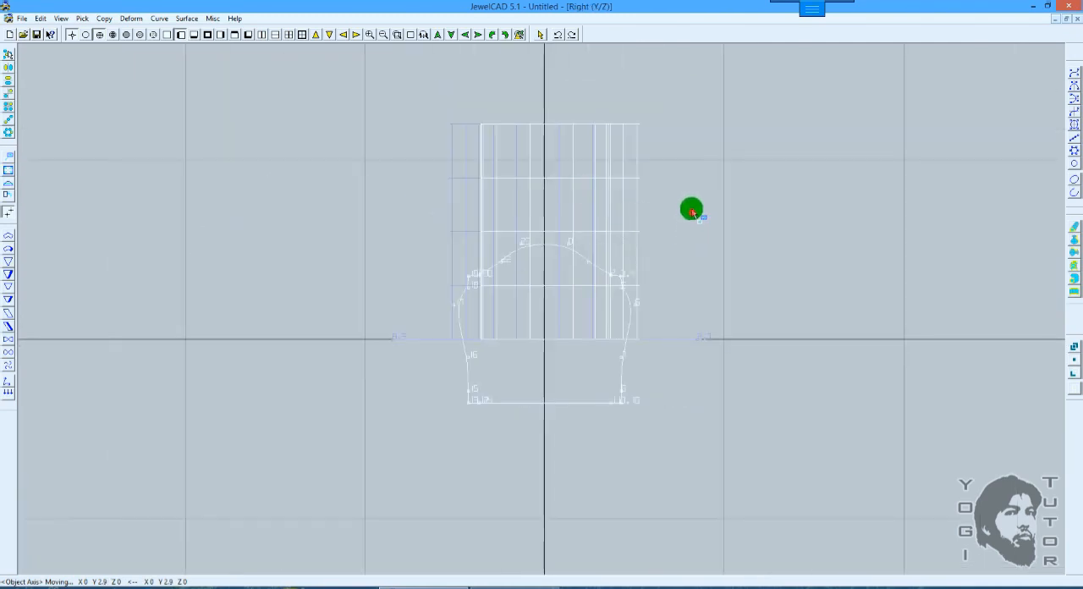
left_click_drag(692, 212, 644, 211)
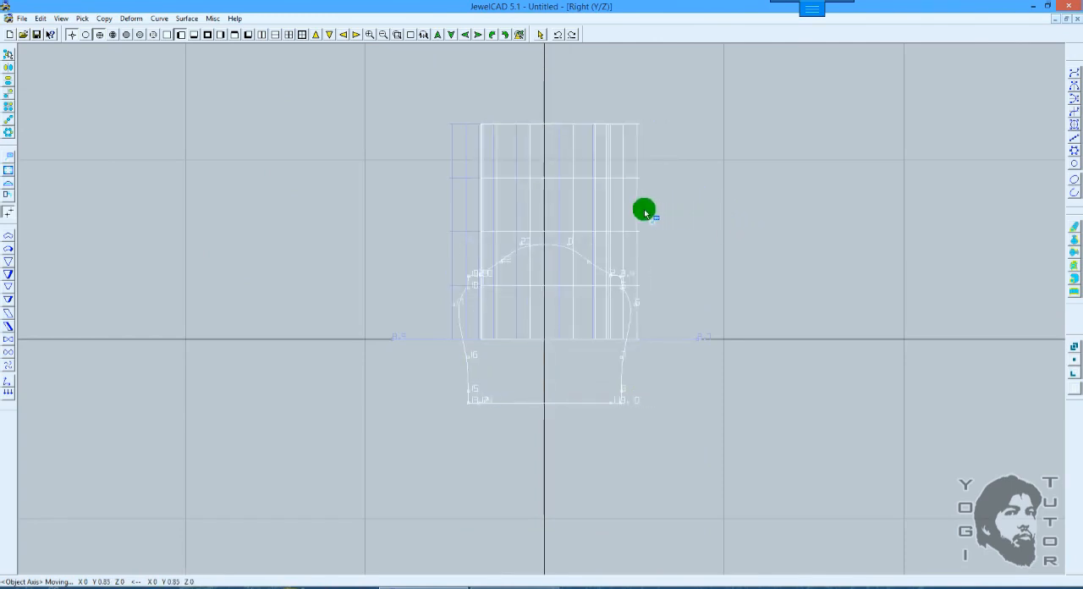
Step: Examine the two extended surfaces and the profile curve at an angle in the 3D view
key("F5")
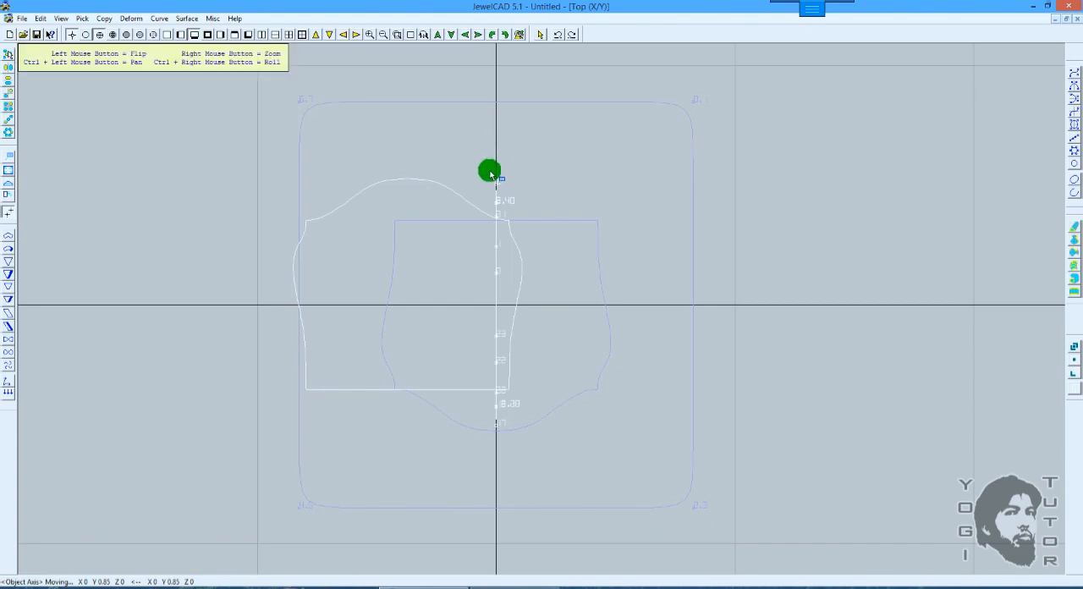
left_click_drag(539, 178, 452, 194, "shift")
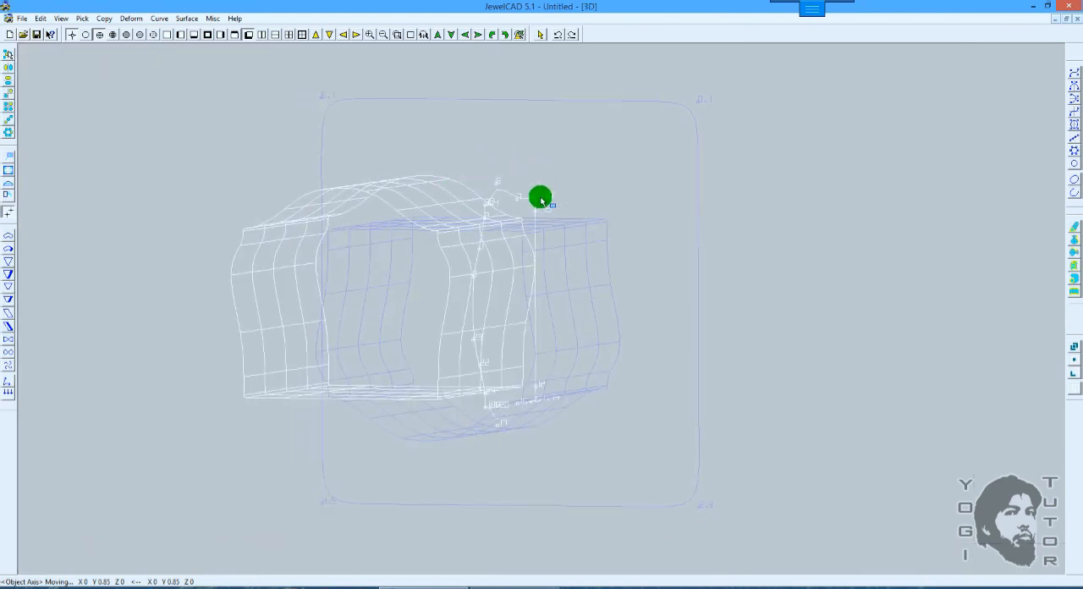
scroll(541, 201, "down", 2)
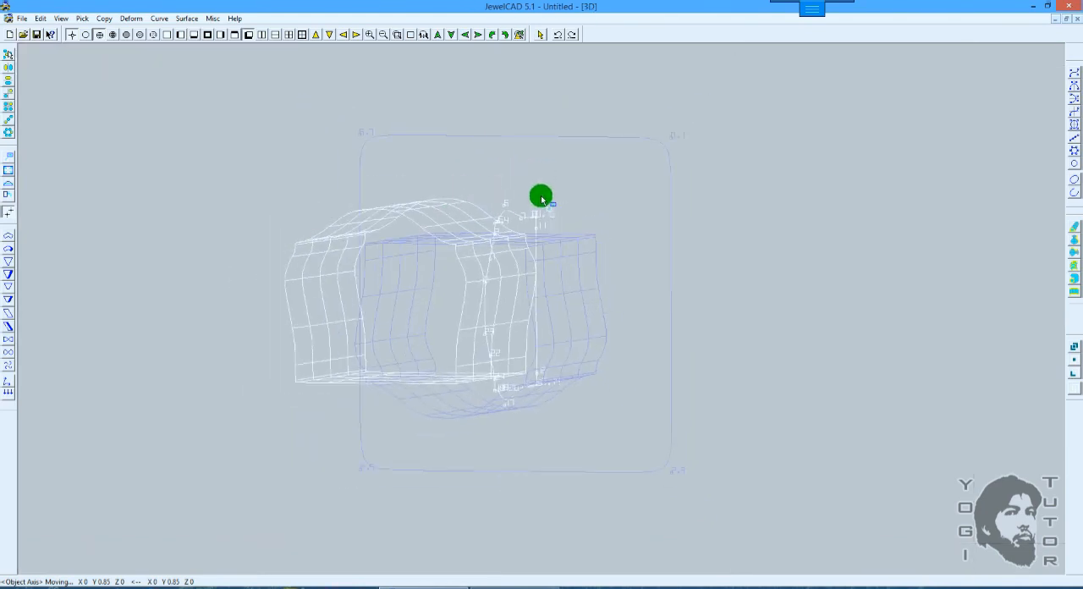
scroll(542, 200, "up", 1)
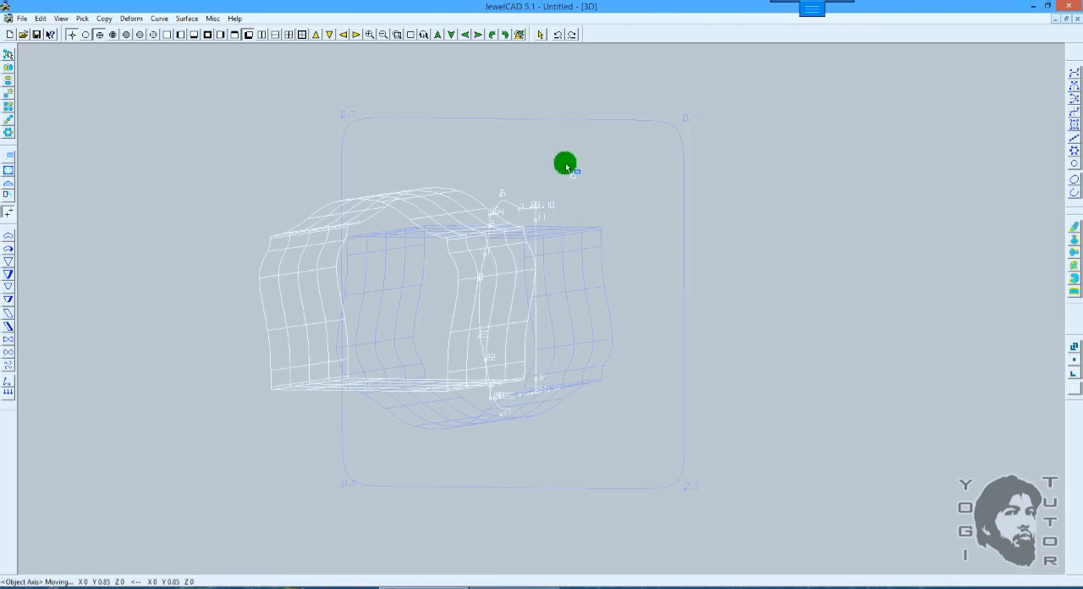
Step: Return to the Top view with only the numbered profile curve left picked
key("ctrl+z")
key("ctrl+z")
key("ctrl+z")
key("ctrl+z")
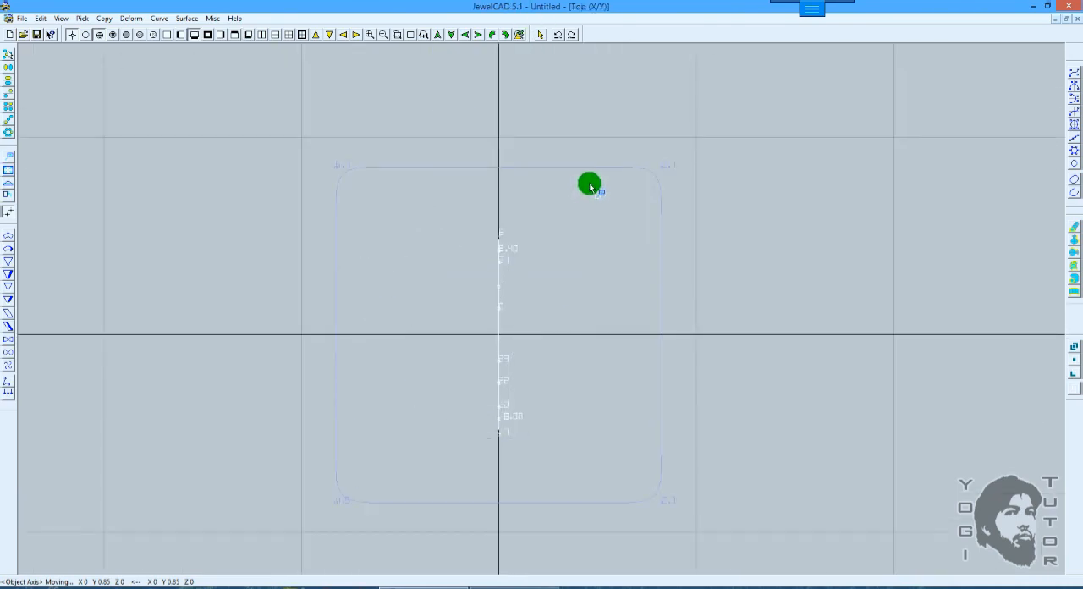
key("space")
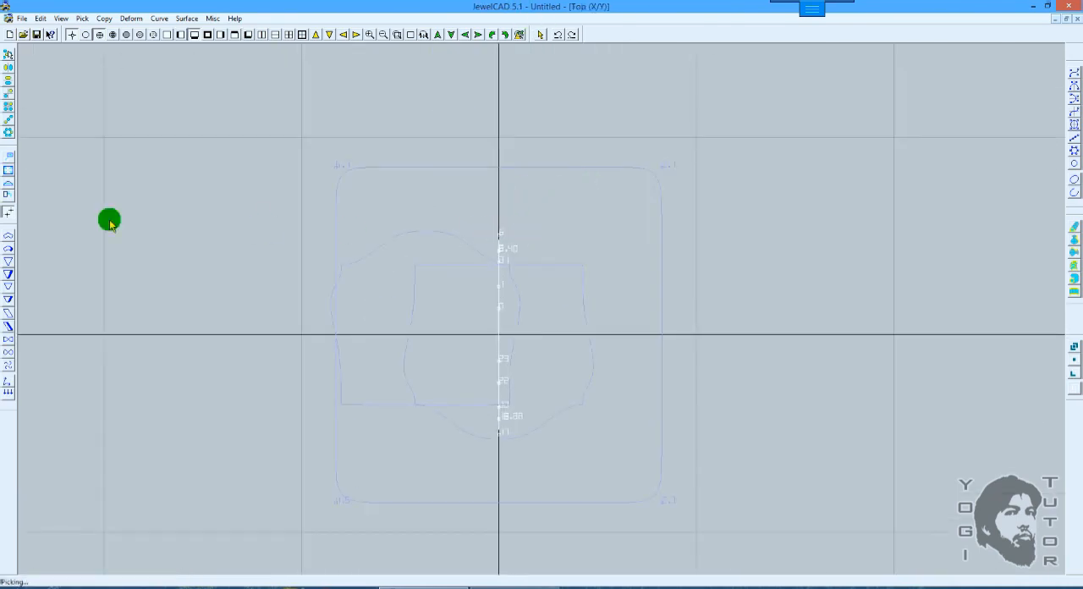
Step: Try moving the profile curve about 3.3 and 0.85 along its object Y axis in the Top view, and undo the moves
left_click(8, 158)
left_click_drag(542, 204, 540, 142)
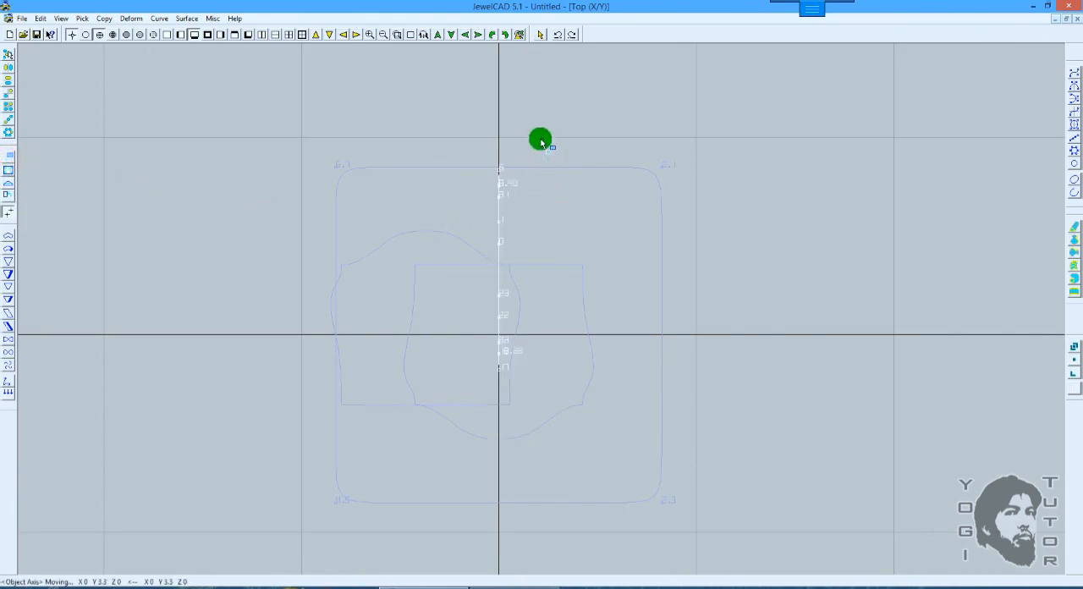
left_click_drag(545, 207, 551, 200)
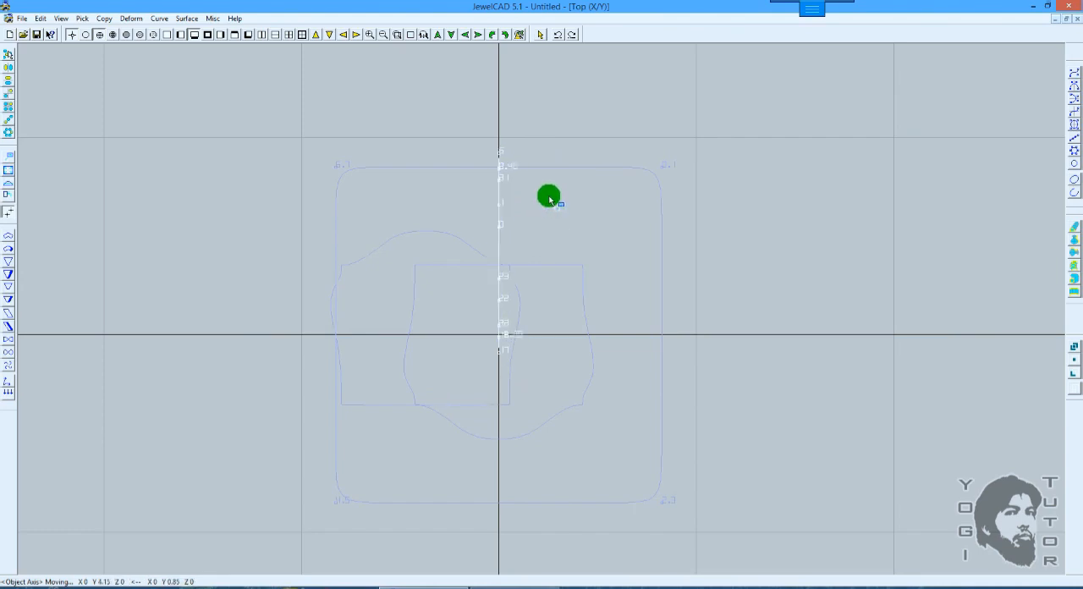
left_click(11, 160)
left_click_drag(548, 200, 548, 197)
key("ctrl+z")
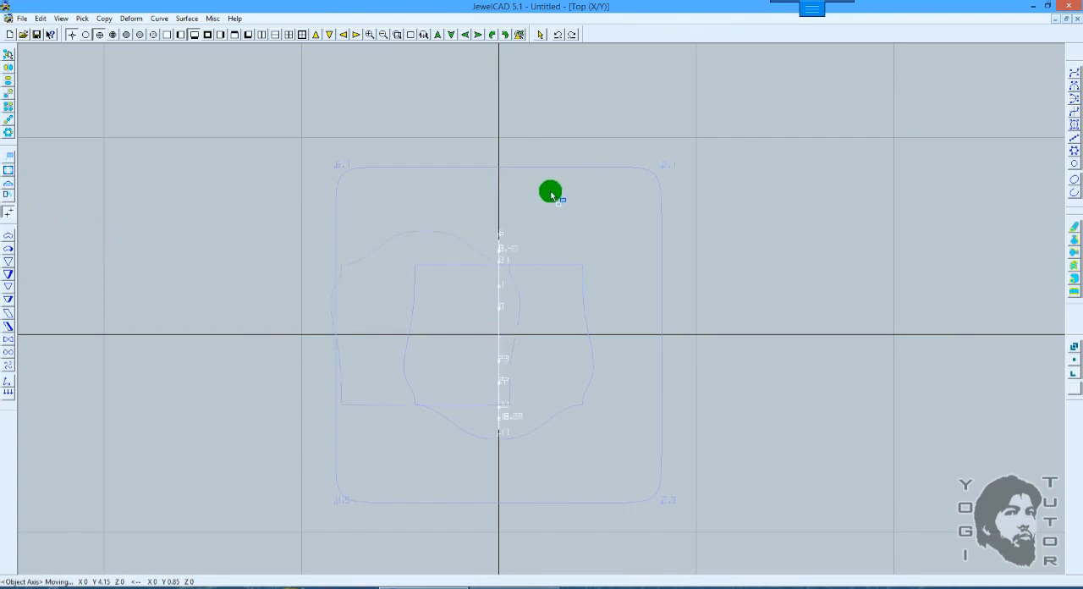
Step: Try moving the profile curve upward along Z in the Right view, and undo each move
key("F6")
scroll(602, 213, "up", 3)
left_click_drag(613, 195, 628, 160, "ctrl")
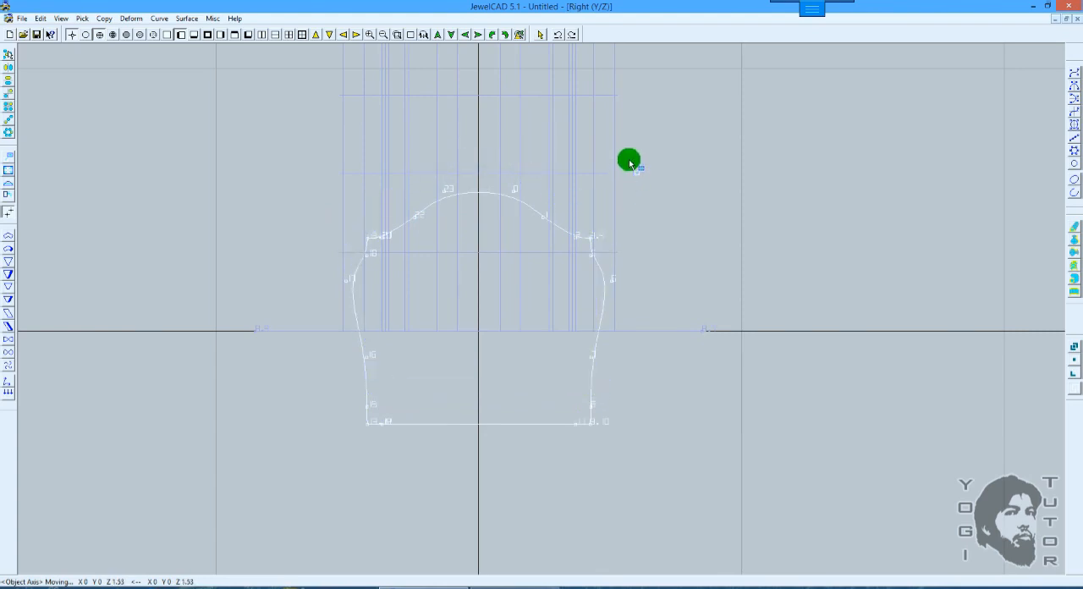
key("ctrl+z")
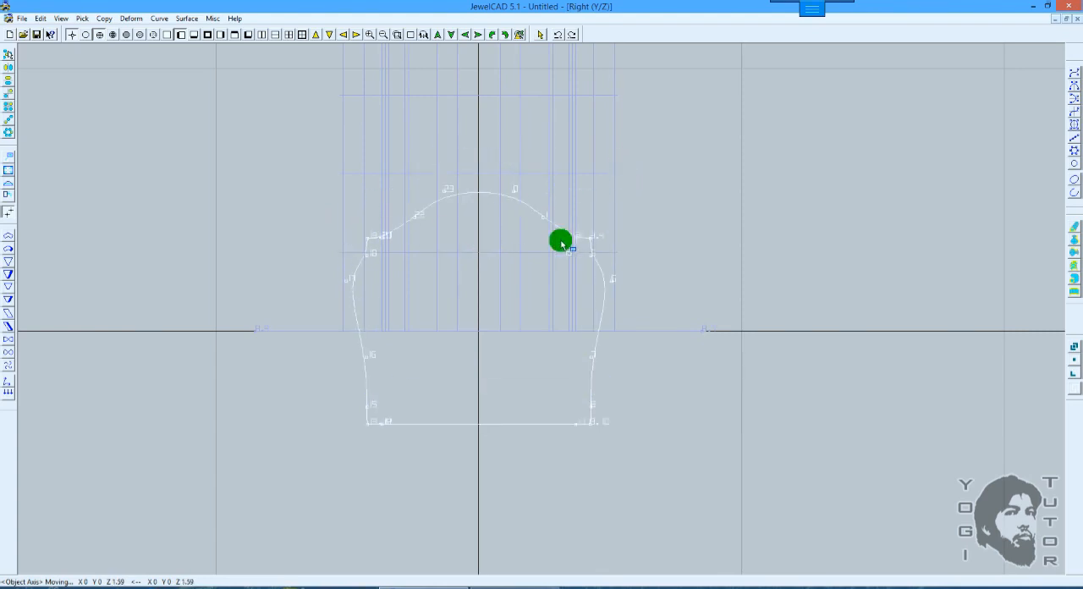
left_click_drag(637, 240, 629, 190)
key("ctrl+z")
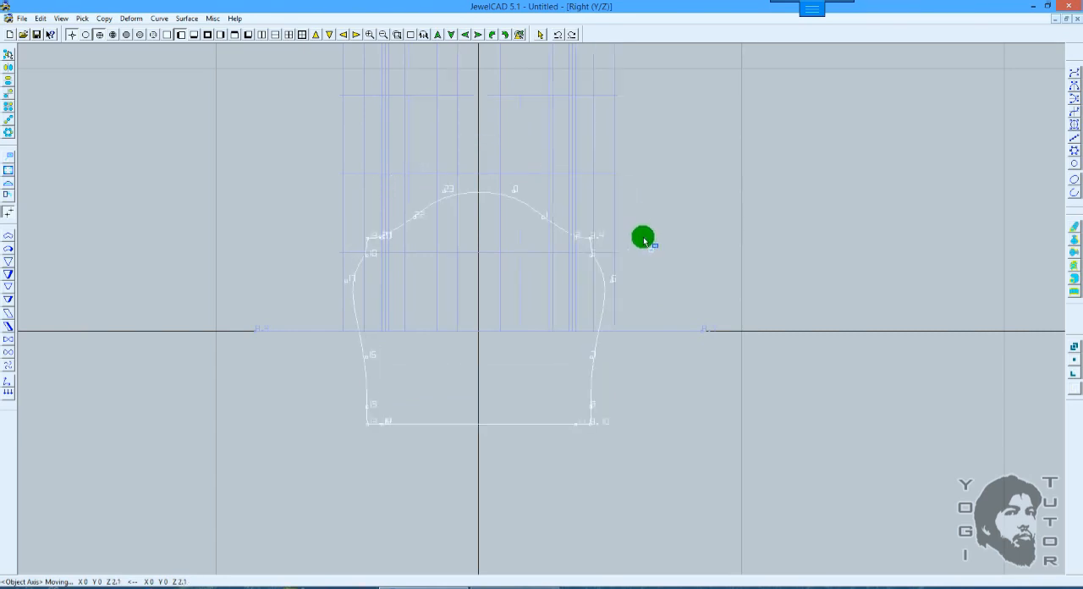
Step: Try moving the profile curve sideways about 2.75 along Y in the Right view, and undo the move
left_click_drag(643, 239, 717, 228)
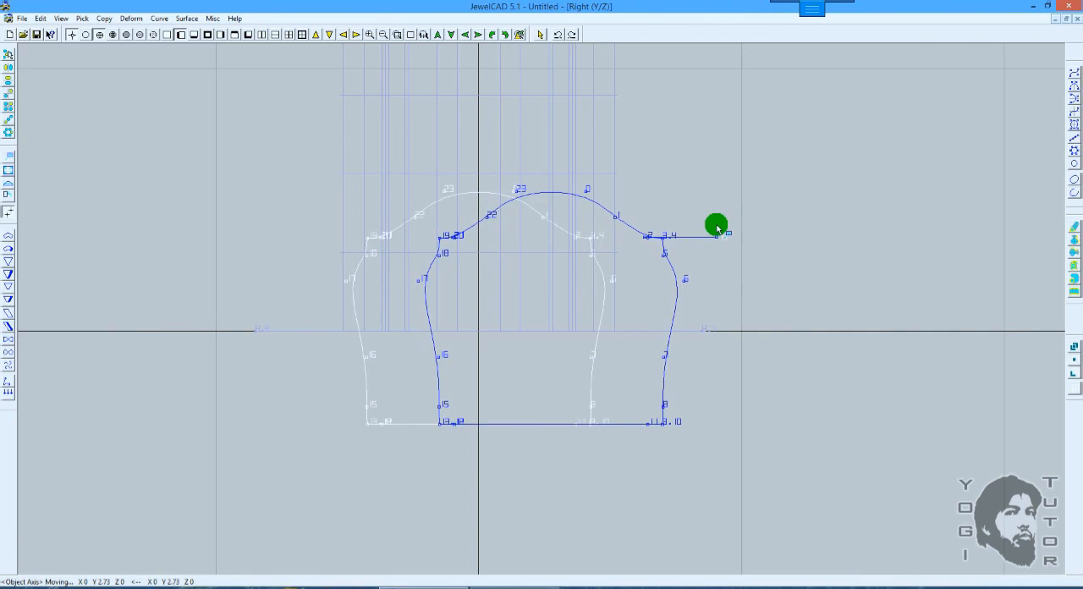
left_click_drag(717, 228, 718, 228)
key("ctrl+z")
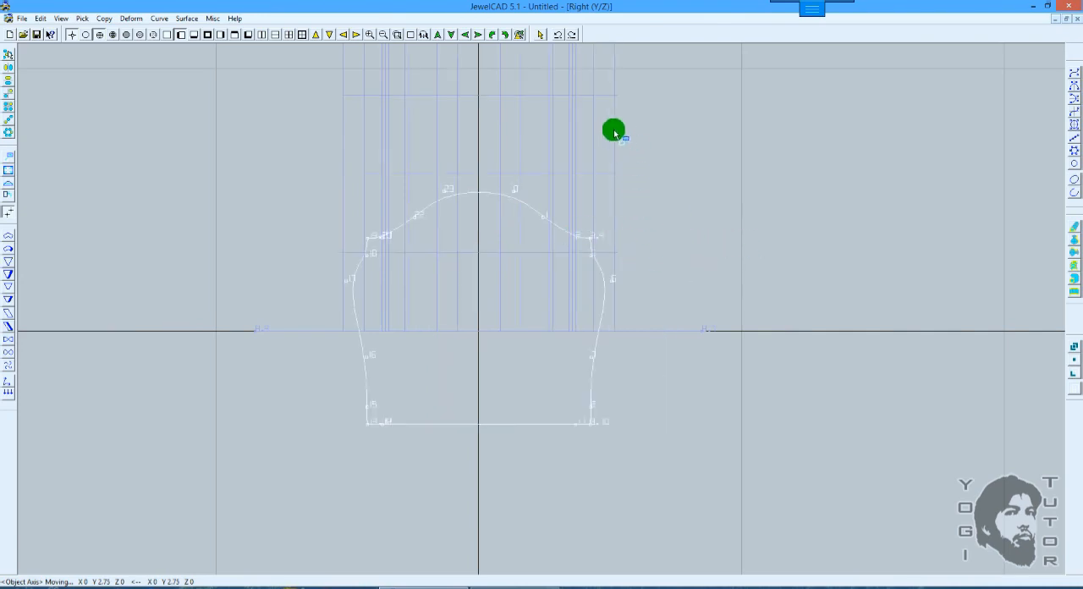
mouse_move(627, 10)
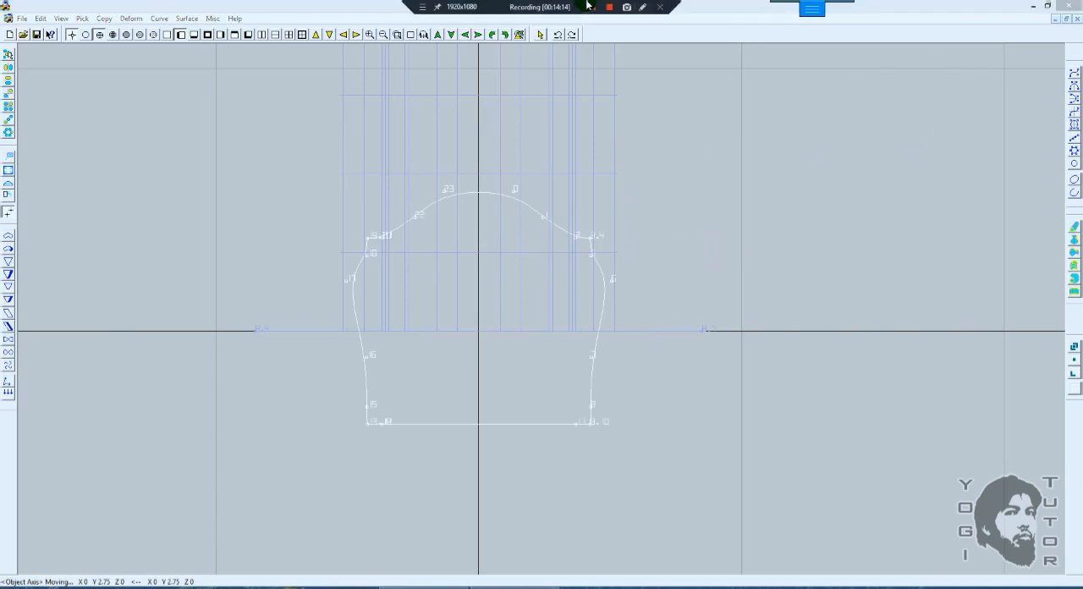
left_click(643, 7)
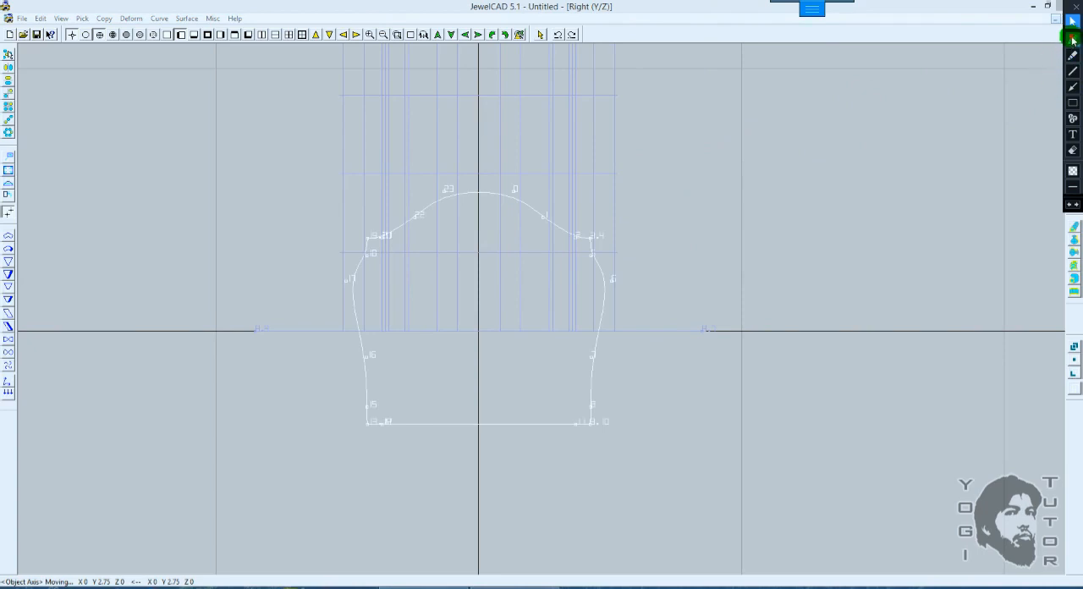
mouse_move(655, 196)
left_mouse_down()
mouse_move(654, 113)
mouse_move(631, 137)
mouse_move(687, 144)
left_mouse_up()
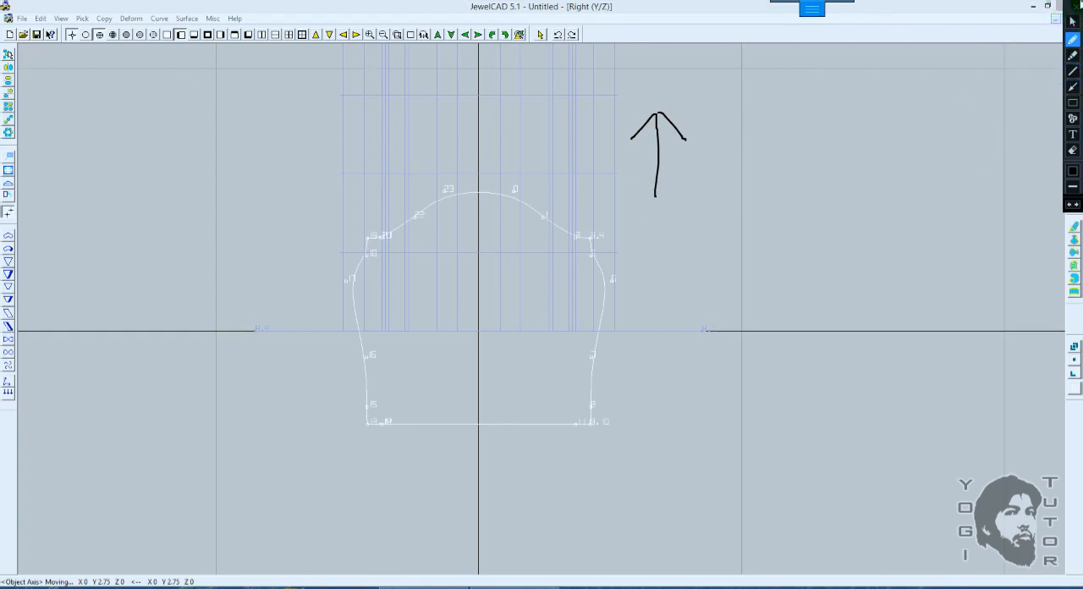
left_click(1077, 5)
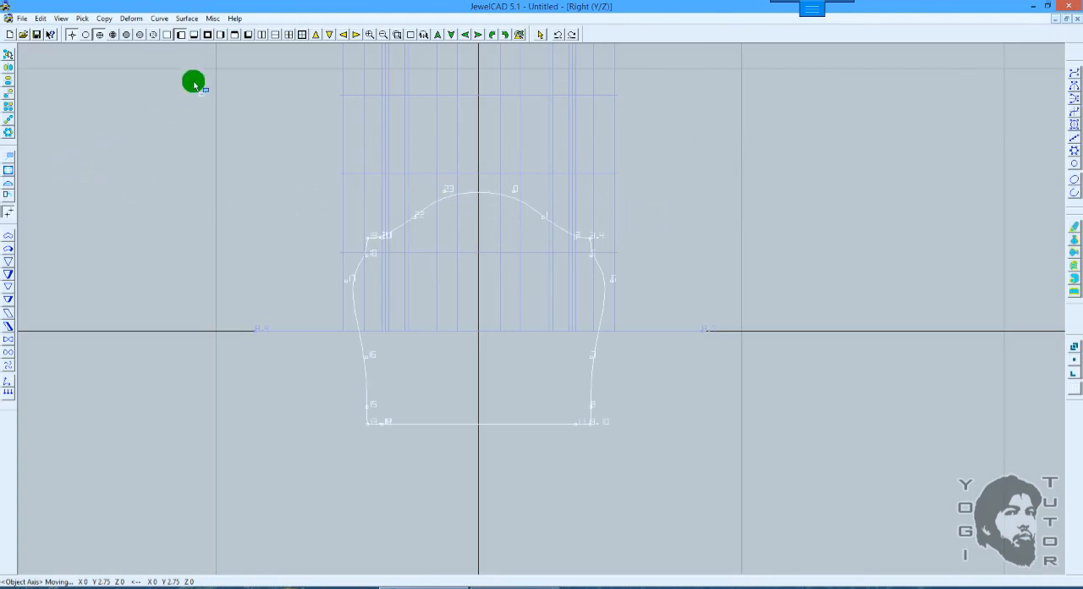
Step: Try shifting the profile curve along its object Y axis in the Top view, check it in the Right view, and undo the moves
key("F7")
mouse_move(599, 176)
left_mouse_down()
mouse_move(601, 131)
mouse_move(566, 205)
mouse_move(589, 229)
mouse_move(666, 219)
mouse_move(627, 207)
mouse_move(581, 232)
mouse_move(581, 195)
mouse_move(659, 210)
left_mouse_up()
key("F7")
key("F5")
key("F6")
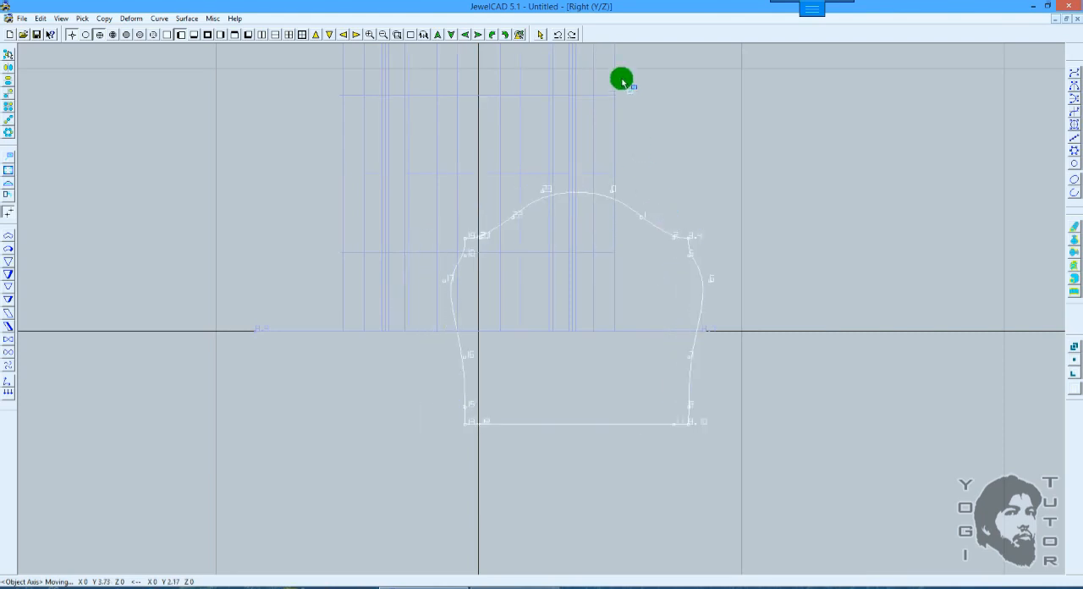
key("ctrl+z")
key("ctrl+z")
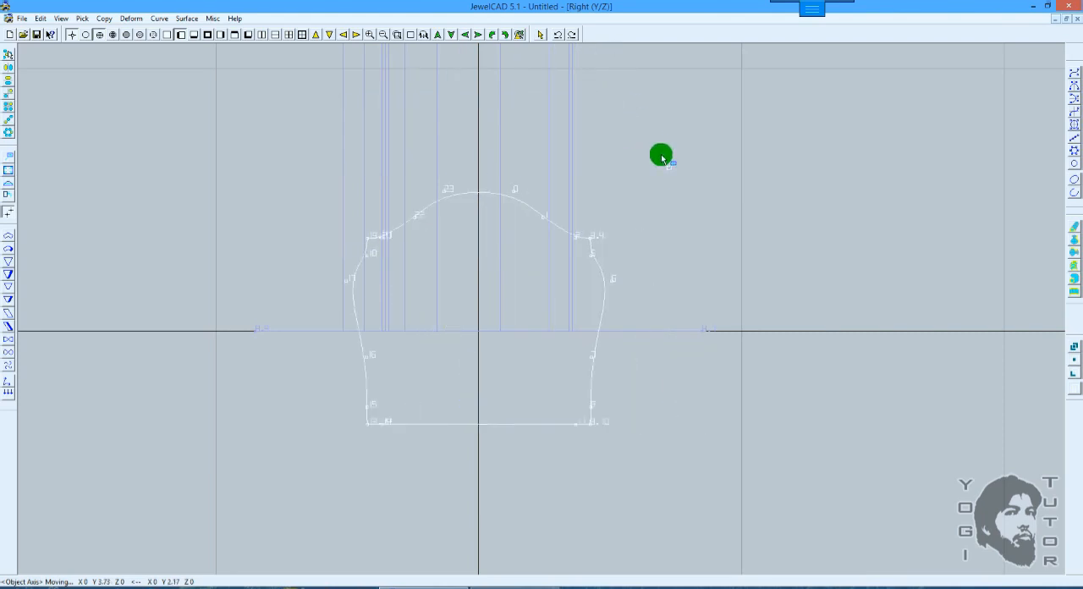
Step: Pick the dome-up copy together with the profile curve in the Top view, and move both about 2.75 along their object Y axes
key("F7")
left_click(439, 258)
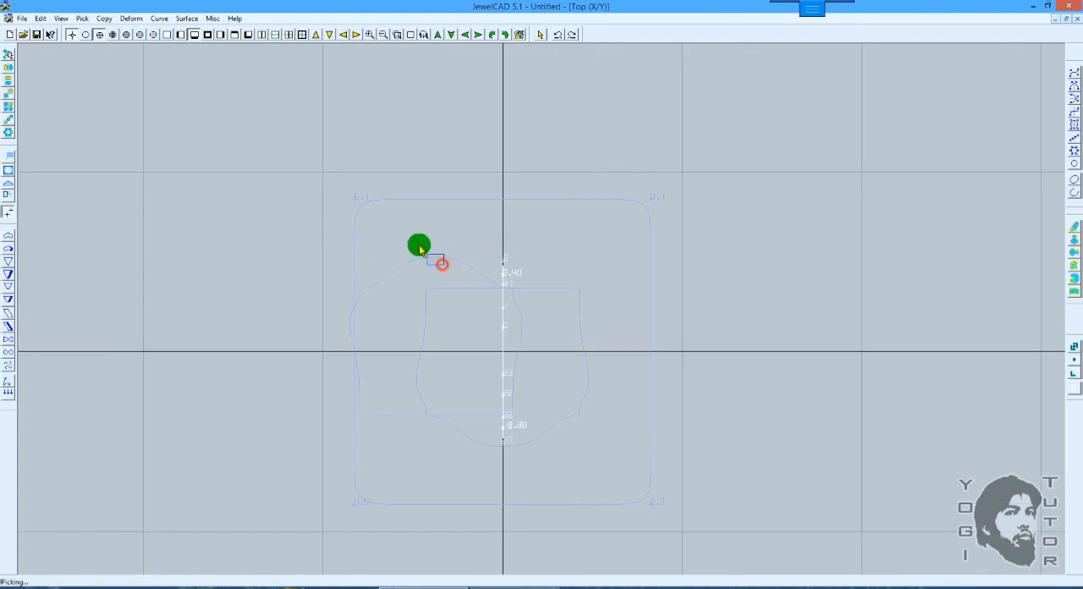
left_click(9, 157)
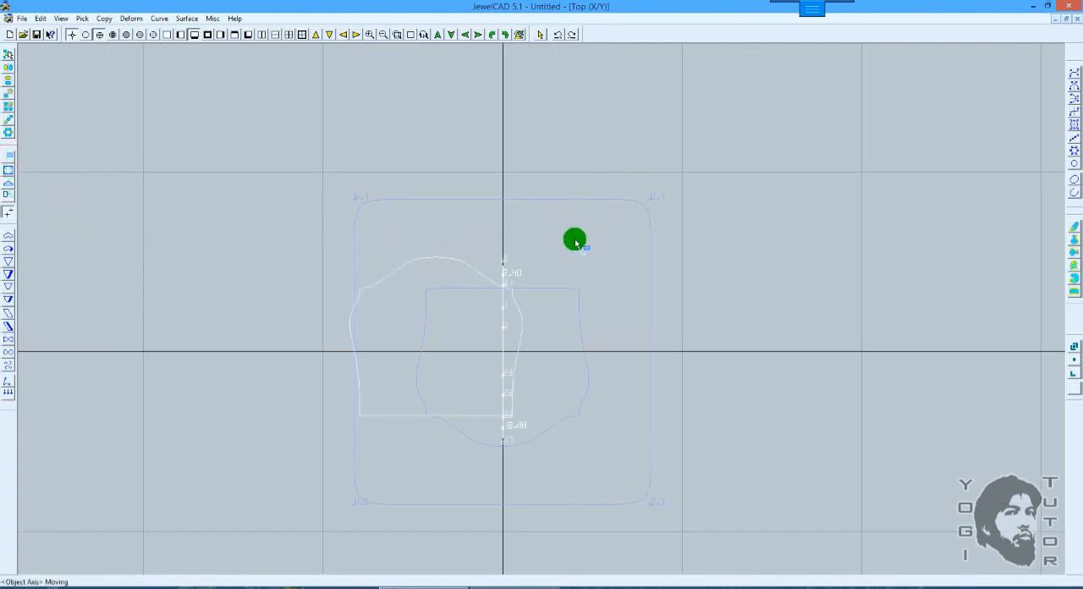
left_click_drag(595, 218, 255, 293)
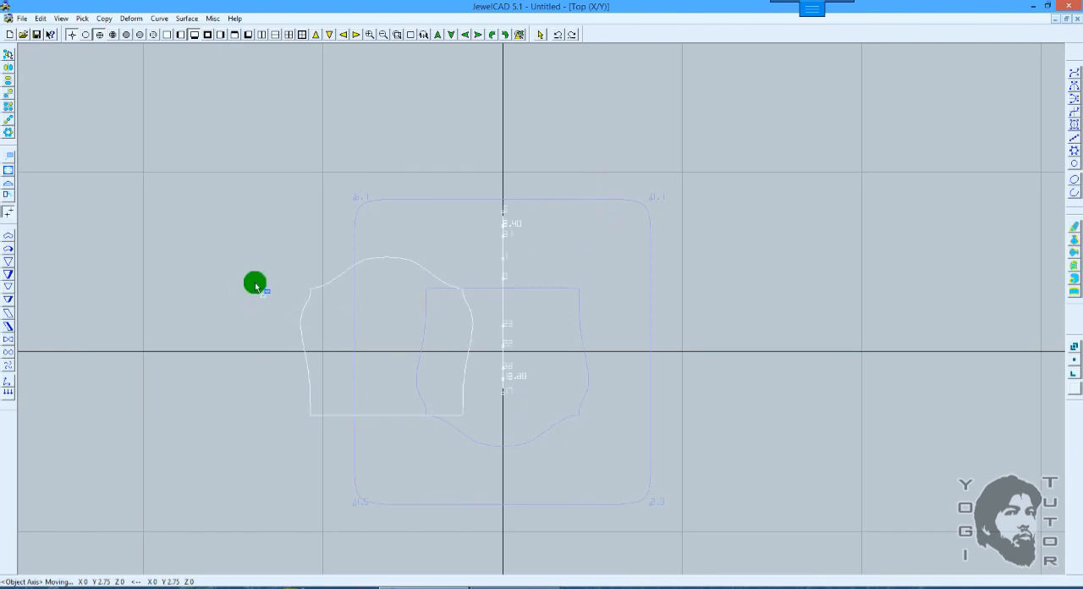
Step: Clear the picked objects and pick only the dome-up copy in the Top view
key("space")
left_click(418, 256)
left_click(417, 265)
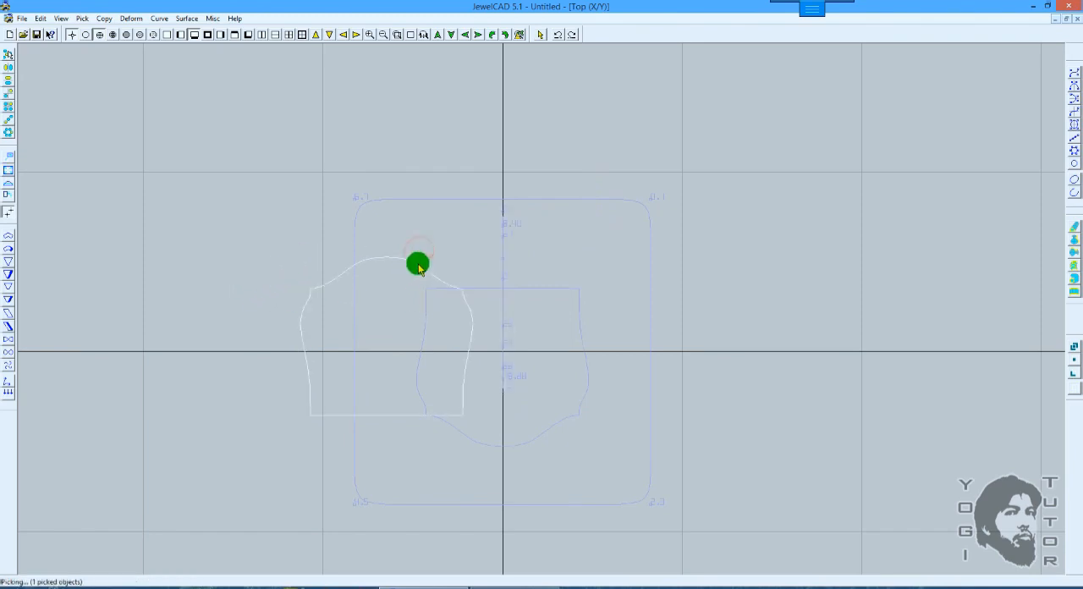
Step: Try 90-degree turns of the dome-up copy in the Right view, and undo them back to its previous orientation
key("F6")
key("Delete")
key("ctrl+z")
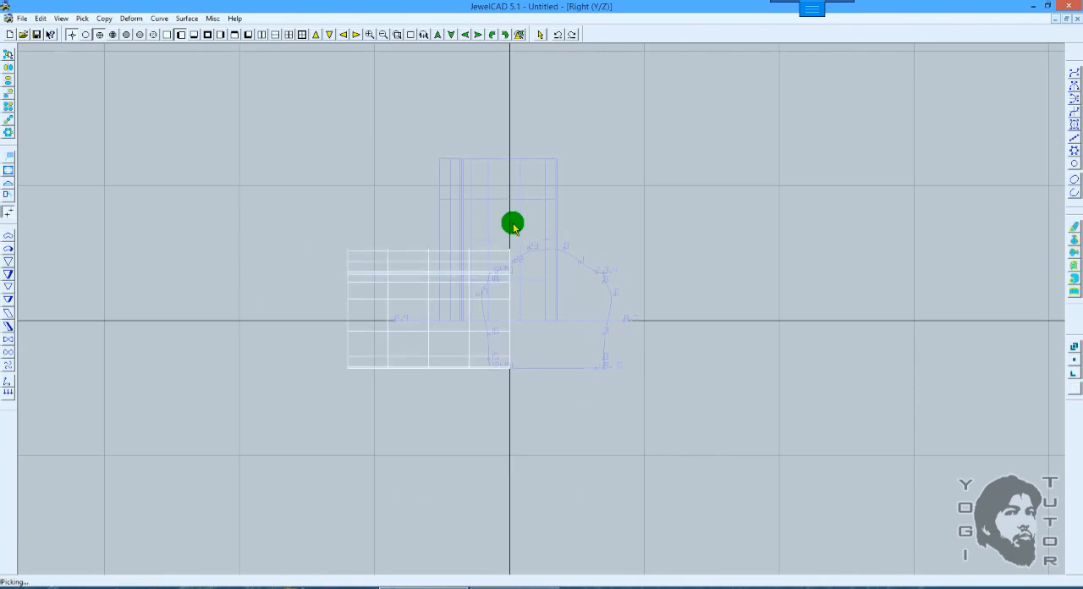
key("ctrl+z")
key("ctrl+z")
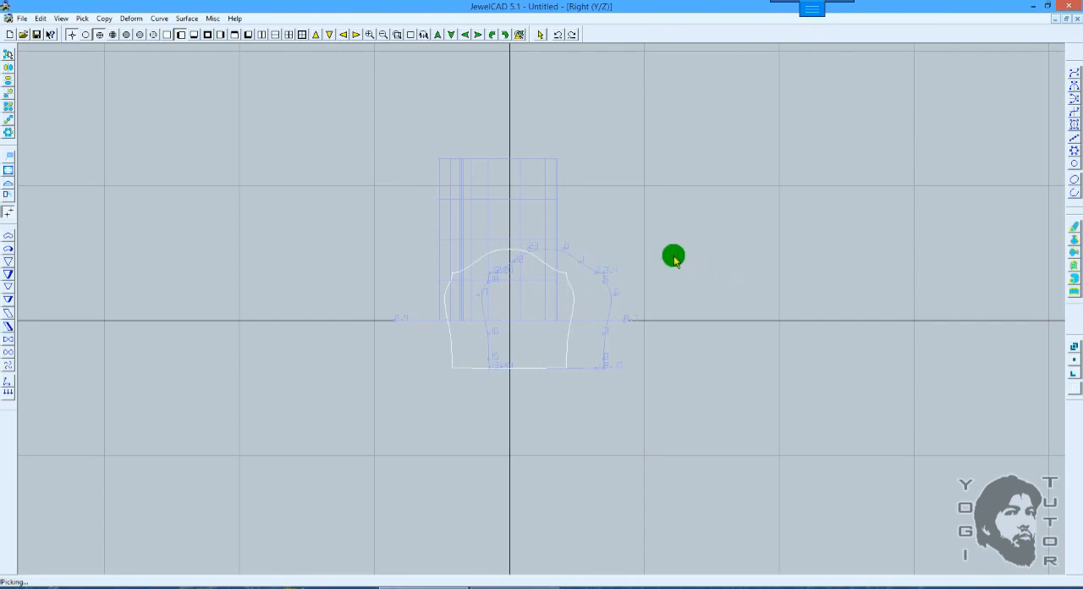
scroll(622, 224, "down", 4)
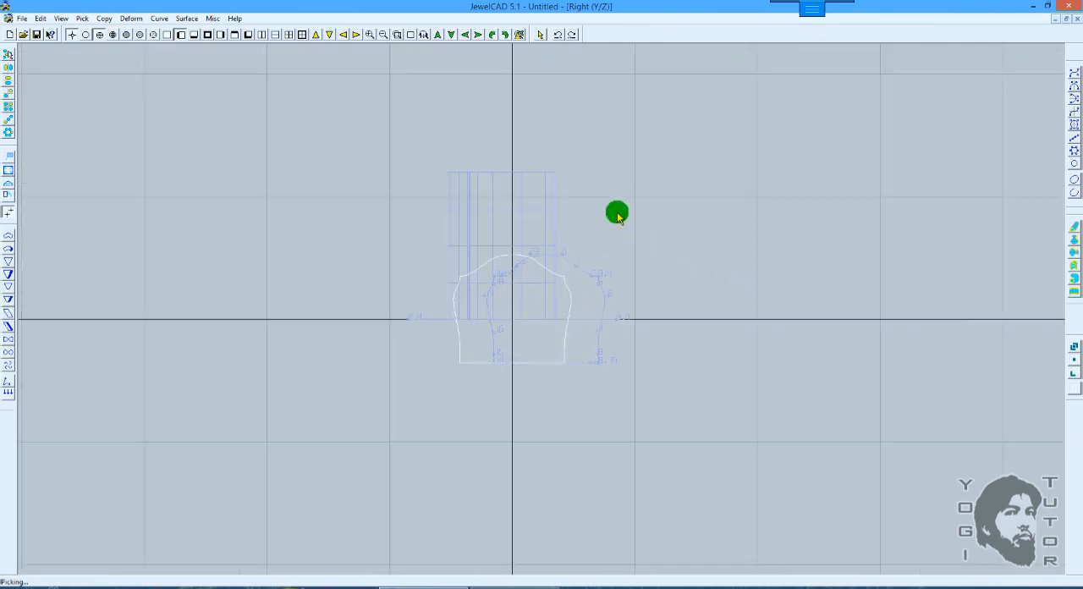
key("F4")
scroll(612, 198, "up", 3)
key("Delete")
key("ctrl+z")
key("ctrl+z")
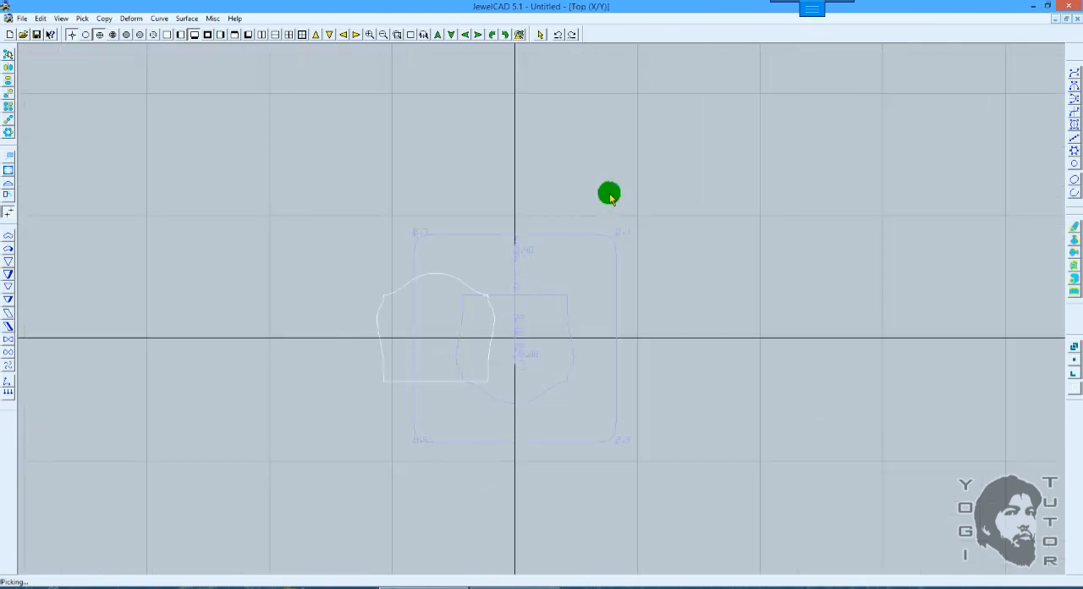
Step: Move the dome-up copy about 1.3 along its object Y axis in the Top view
scroll(580, 196, "up", 2)
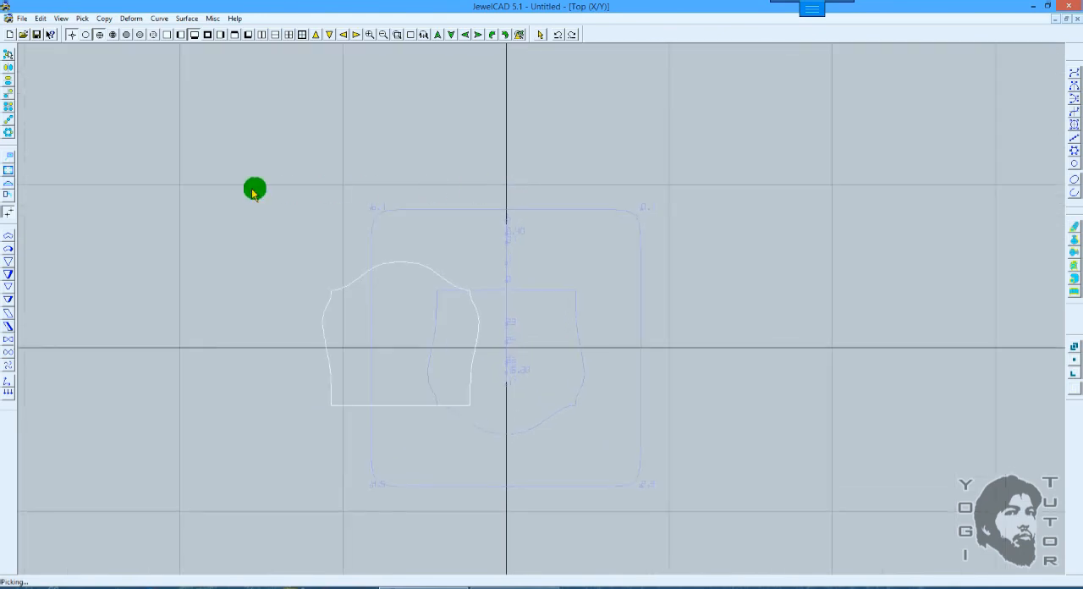
left_click(9, 158)
left_click_drag(608, 212, 592, 185)
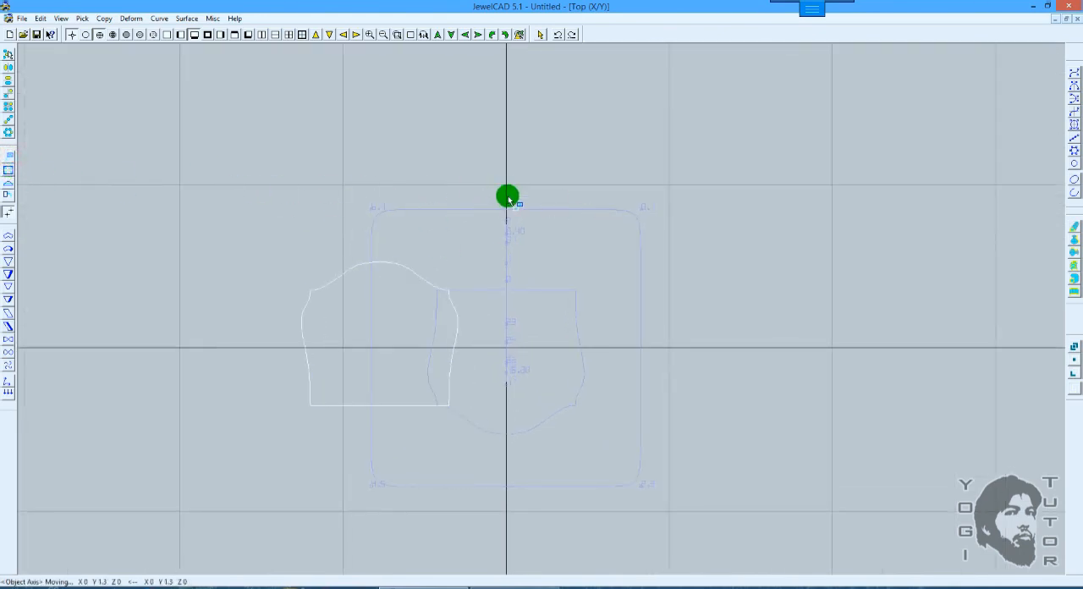
Step: Add the profile curve to the picked dome-up copy in the Right view, and check both objects in the Top view
key("F6")
scroll(509, 200, "up", 2)
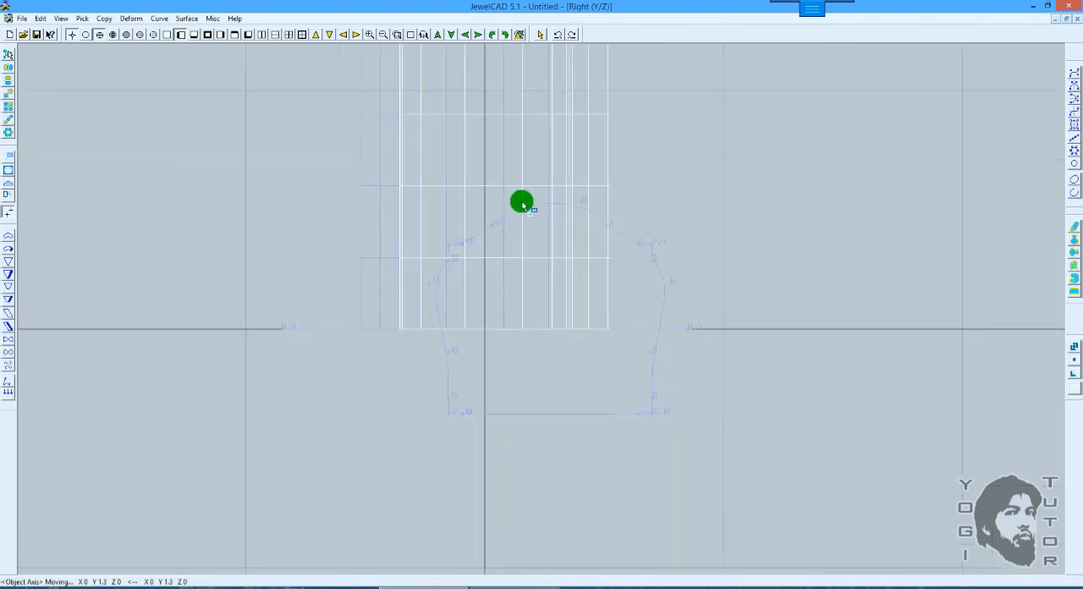
key("space")
left_click(648, 236)
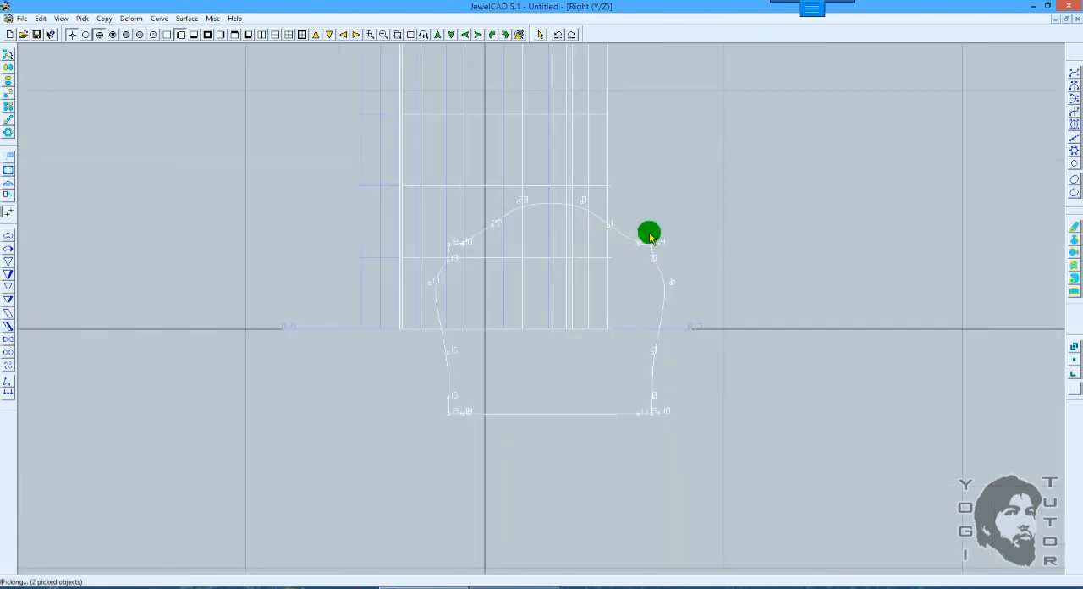
left_click(497, 243)
scroll(497, 237, "down", 1)
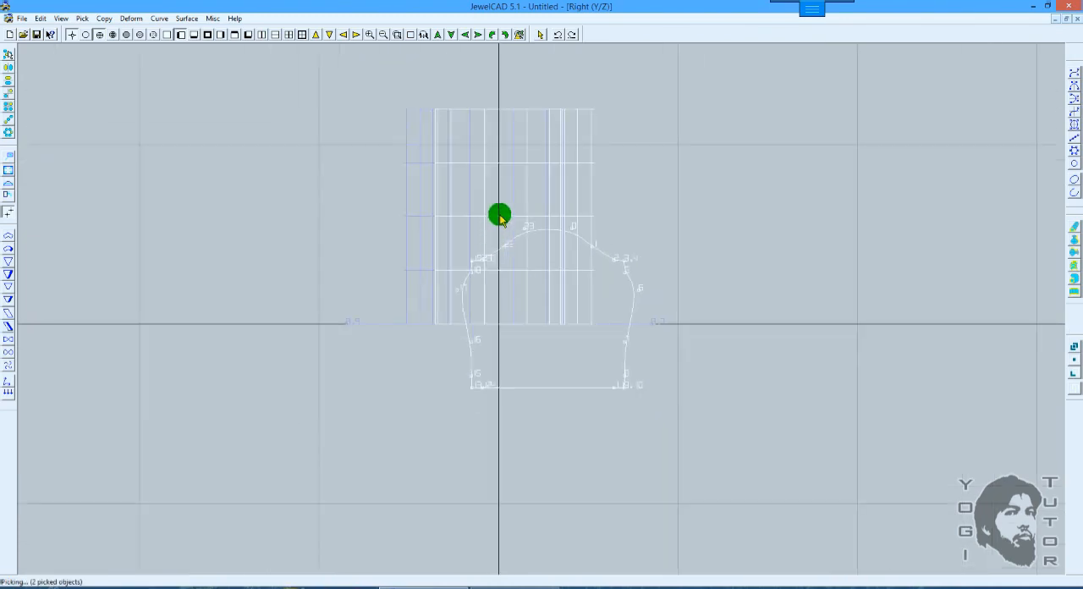
scroll(502, 217, "down", 3)
key("F7")
scroll(609, 171, "up", 2)
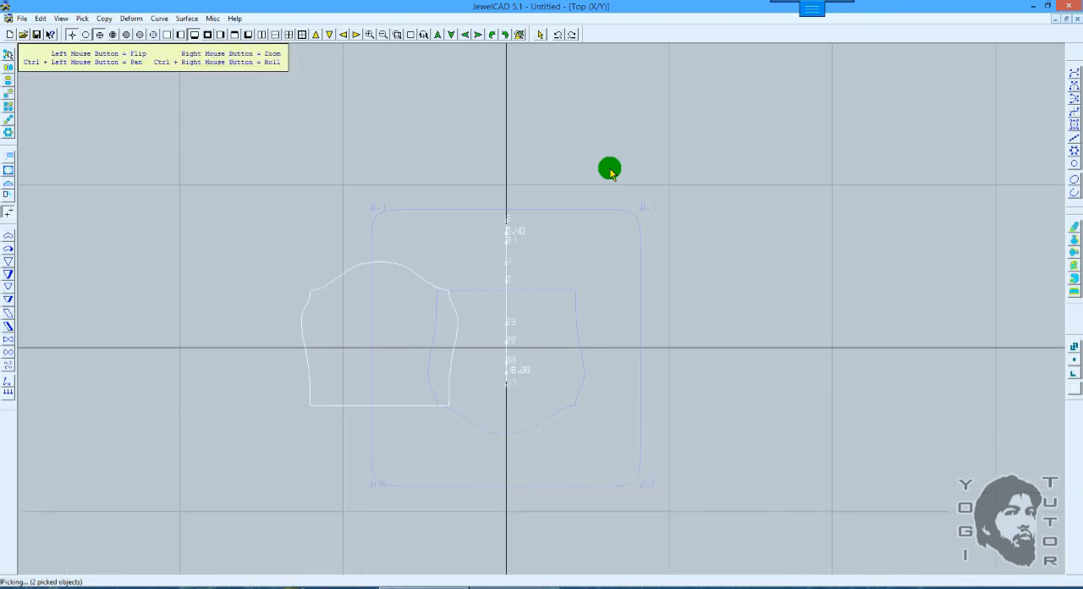
left_click_drag(635, 210, 643, 193, "ctrl")
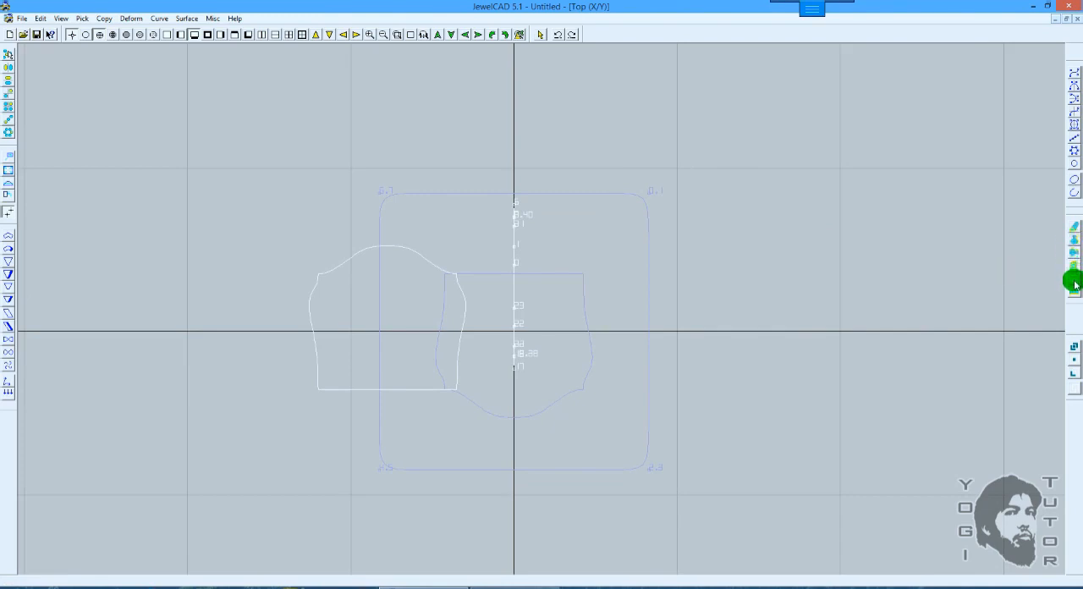
Step: Pick all four objects in the Top view, and open the Extend settings and cancel them
key("space")
right_click(706, 250)
left_click_drag(728, 220, 308, 365)
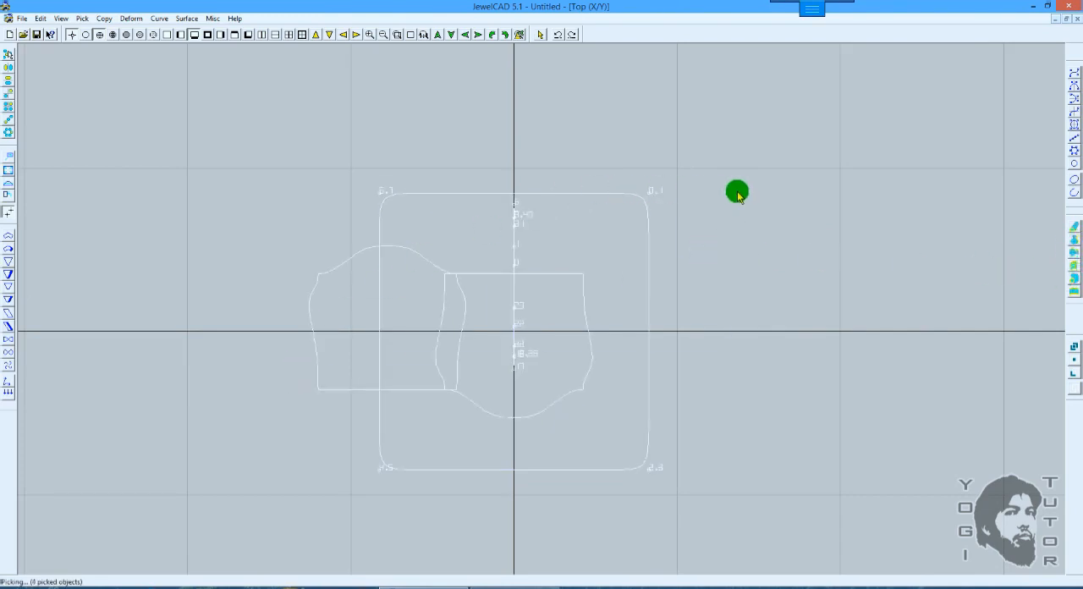
scroll(738, 193, "up", 1)
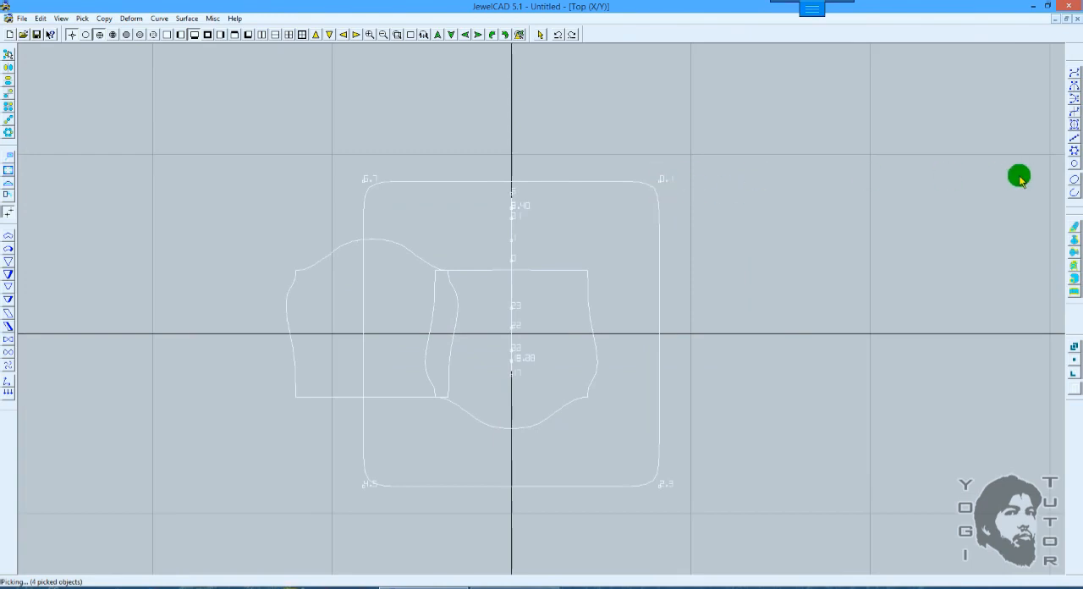
left_click(1075, 229)
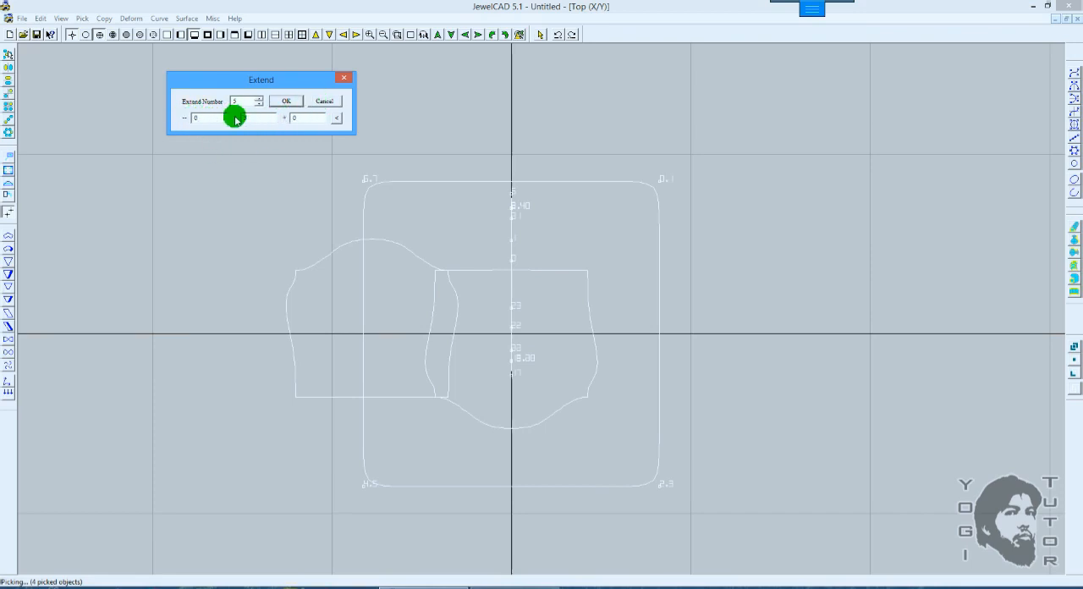
left_click(334, 103)
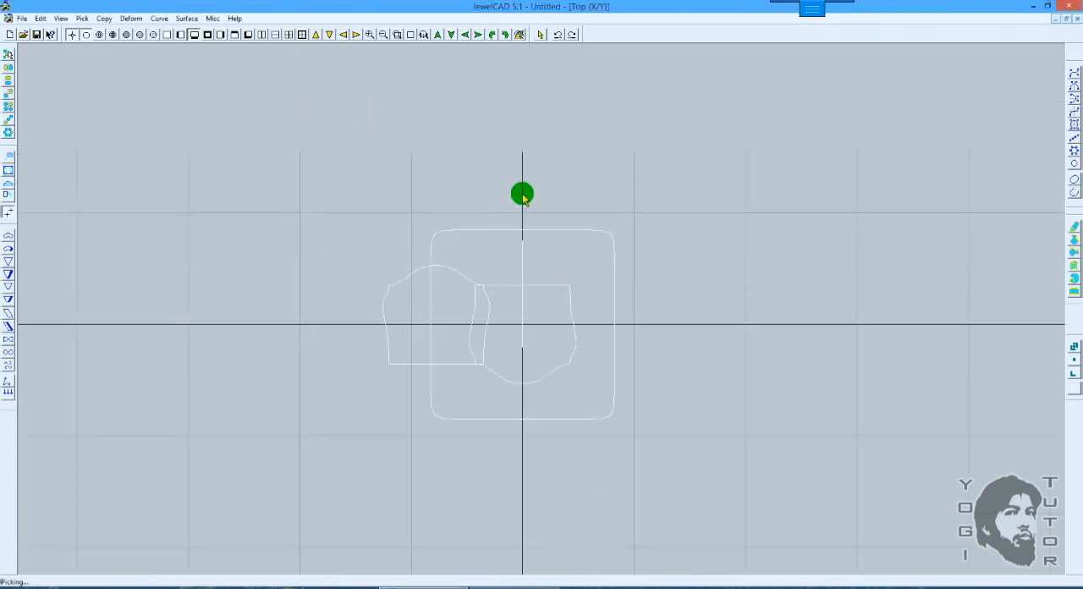
Step: Delete all the curves except the upright narrow profile curve in the 3D view
right_click_drag(579, 205, 793, 191)
left_click_drag(703, 218, 551, 238)
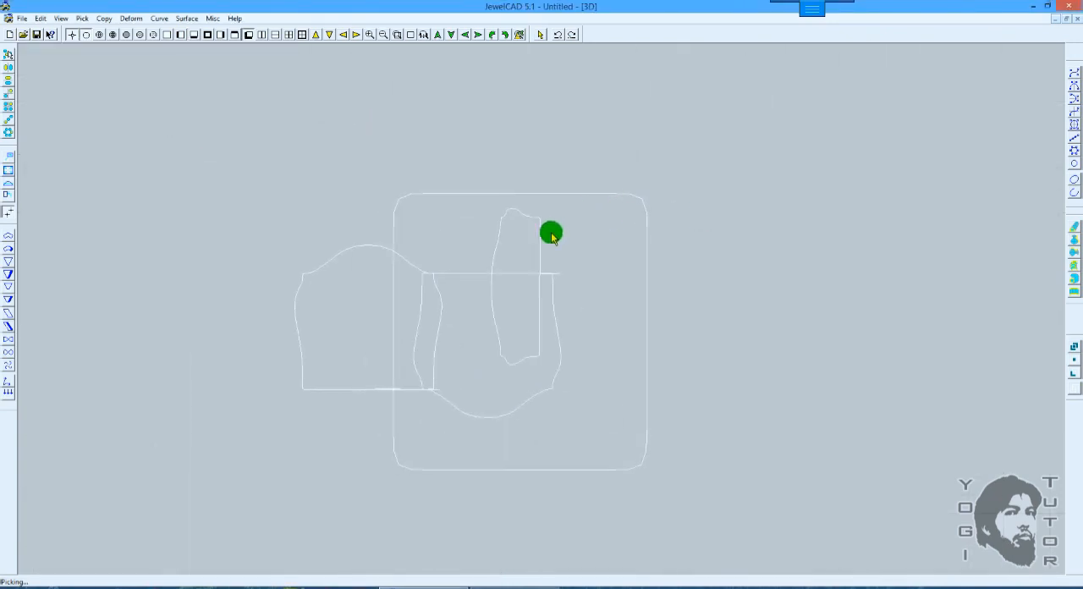
left_click(542, 237)
left_click(727, 189)
scroll(490, 296, "down", 1)
scroll(600, 240, "up", 1)
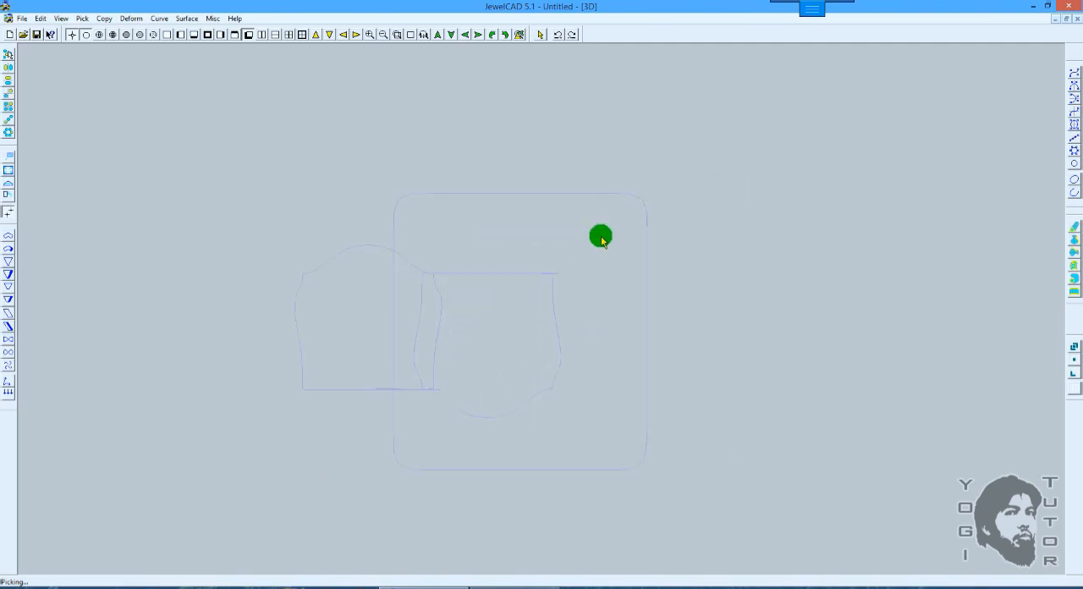
left_click_drag(754, 183, 165, 471)
key("Delete")
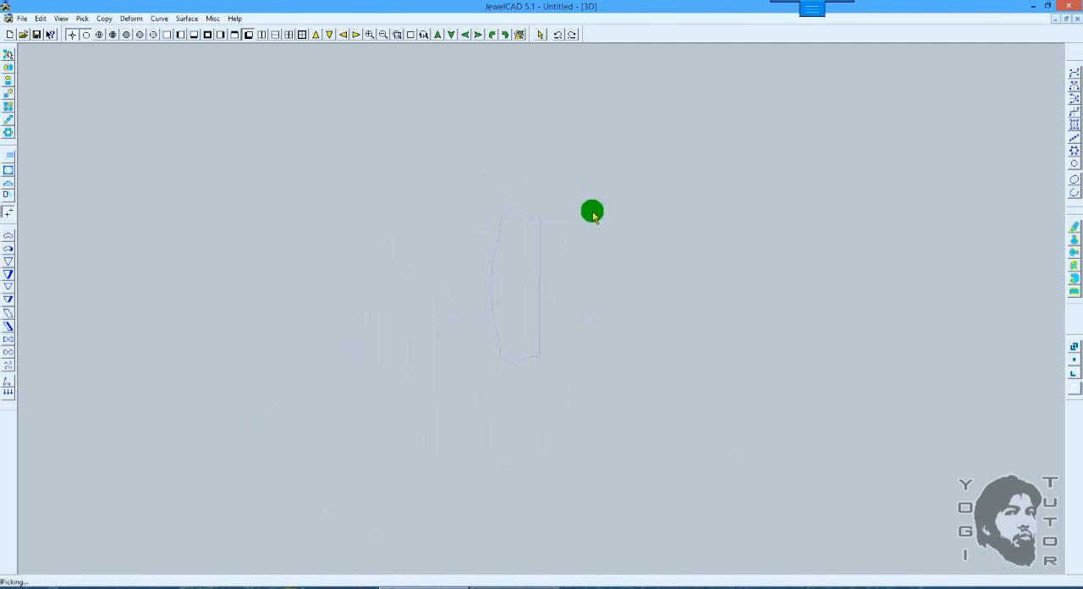
Step: Extend the remaining profile curve in the Front view with Extend Number 10 and a horizontal distance of 0.61
key("F5")
scroll(588, 201, "up", 1)
left_click_drag(645, 260, 386, 280)
left_click_drag(713, 251, 516, 257)
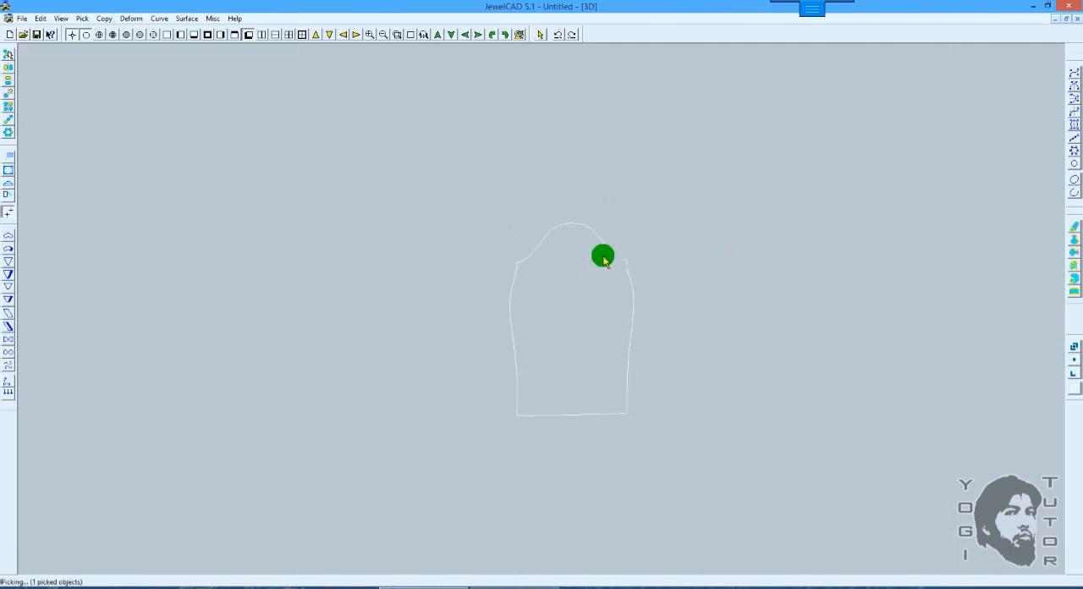
left_click_drag(602, 257, 523, 287)
key("F5")
scroll(656, 211, "up", 1)
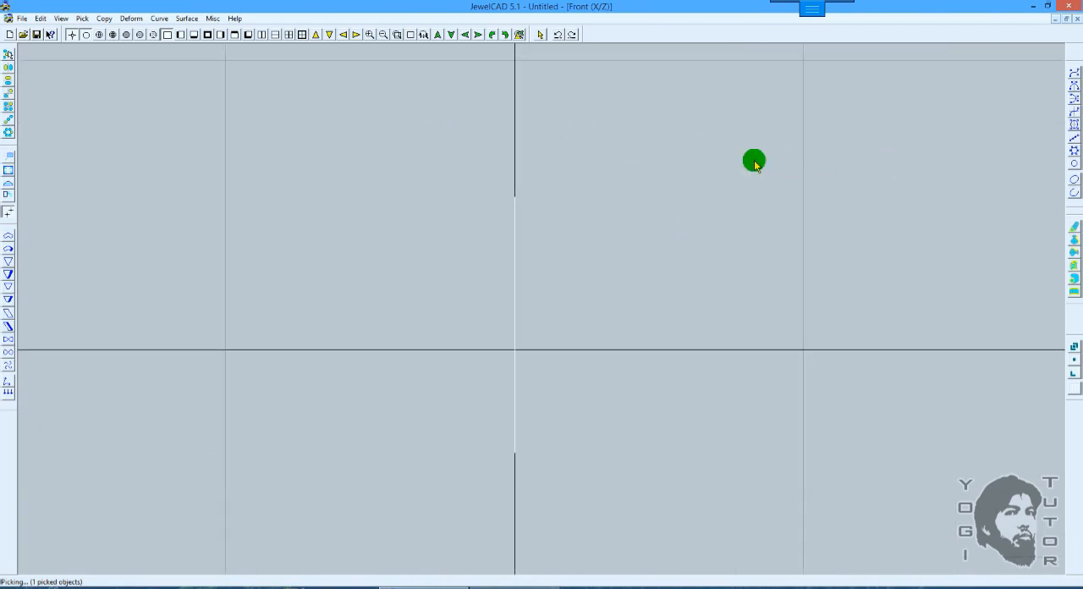
left_click(1074, 226)
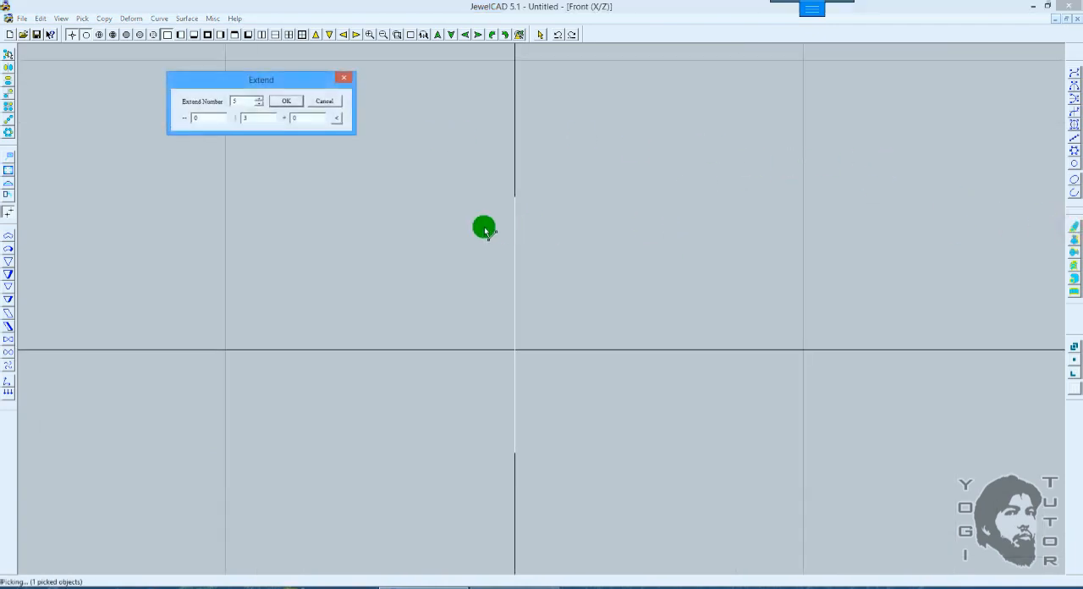
left_click(517, 230)
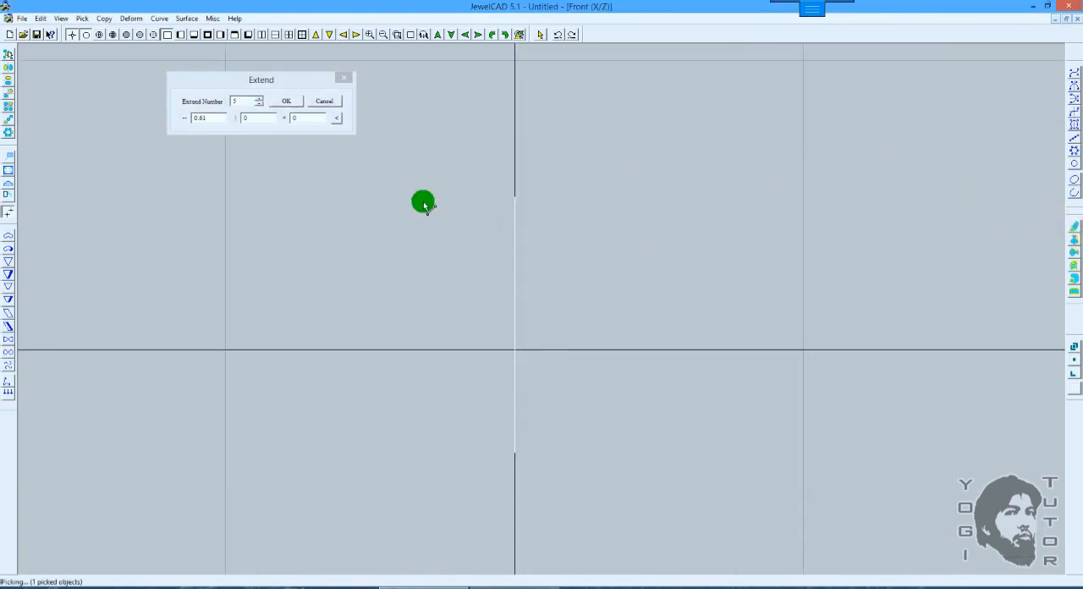
left_click(240, 100)
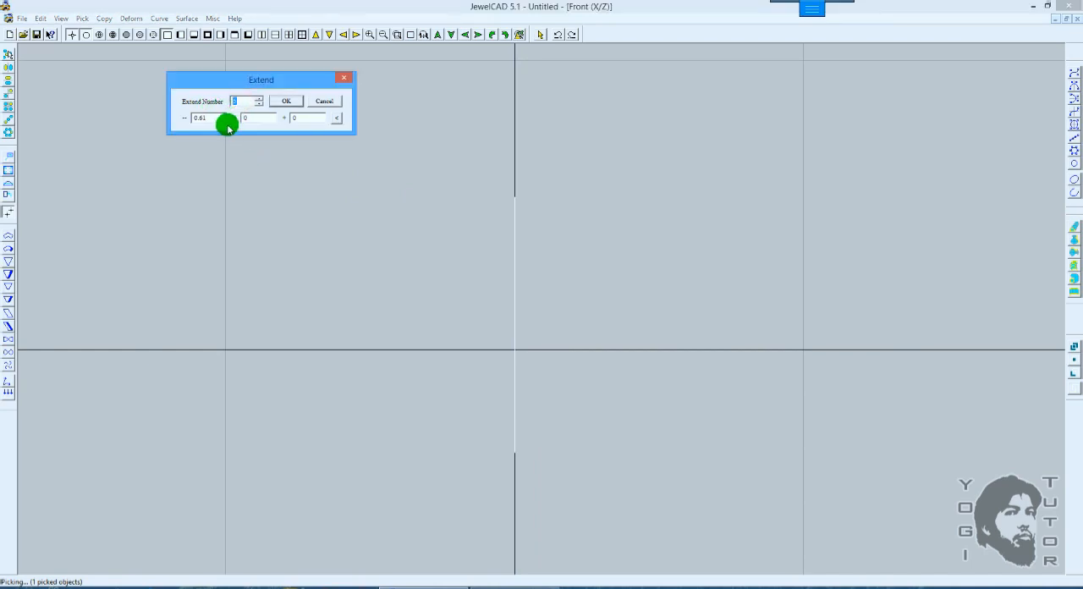
left_click(285, 100)
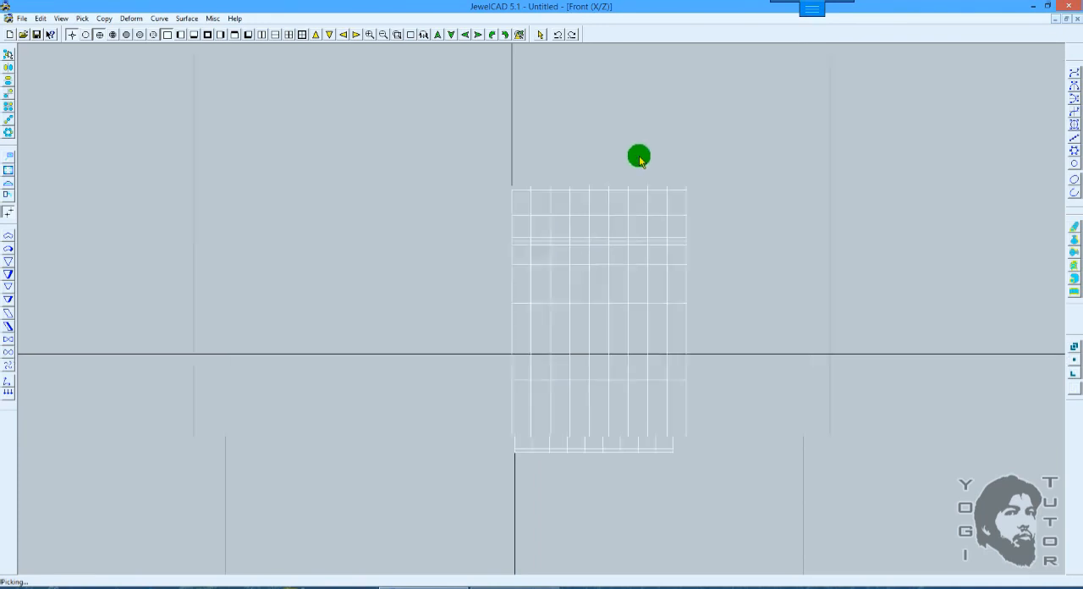
Step: Try a horizontal Extend distance of -1.02 while viewing the extended solid in 3D and Front views, and cancel the settings
scroll(639, 158, "up", 7)
middle_click_drag(680, 132, 603, 166)
scroll(941, 190, "down", 3)
left_click(1073, 228)
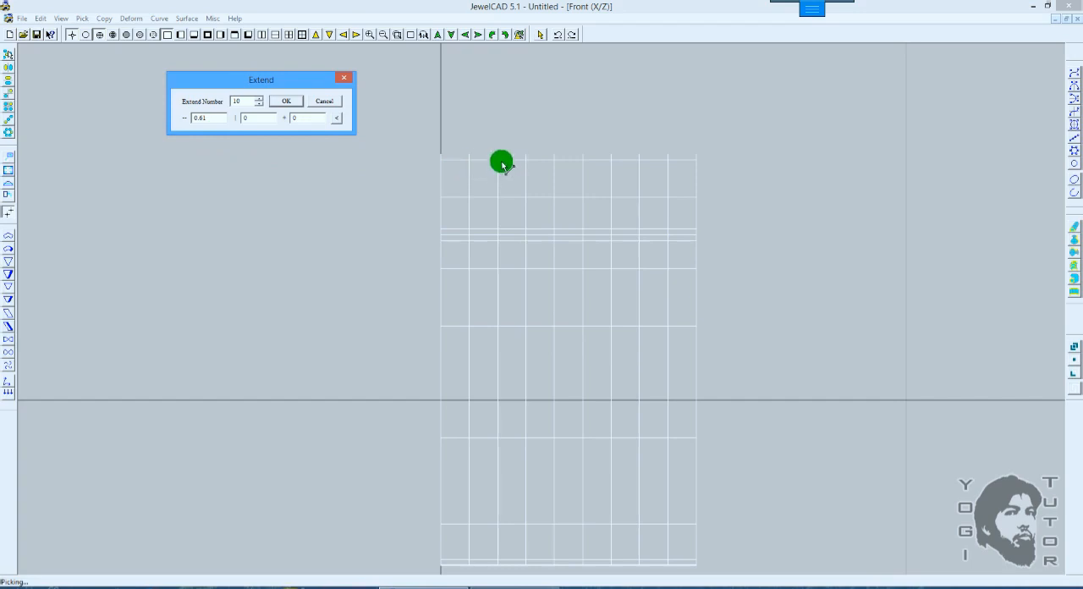
left_click_drag(662, 193, 615, 202)
middle_click_drag(725, 193, 670, 221)
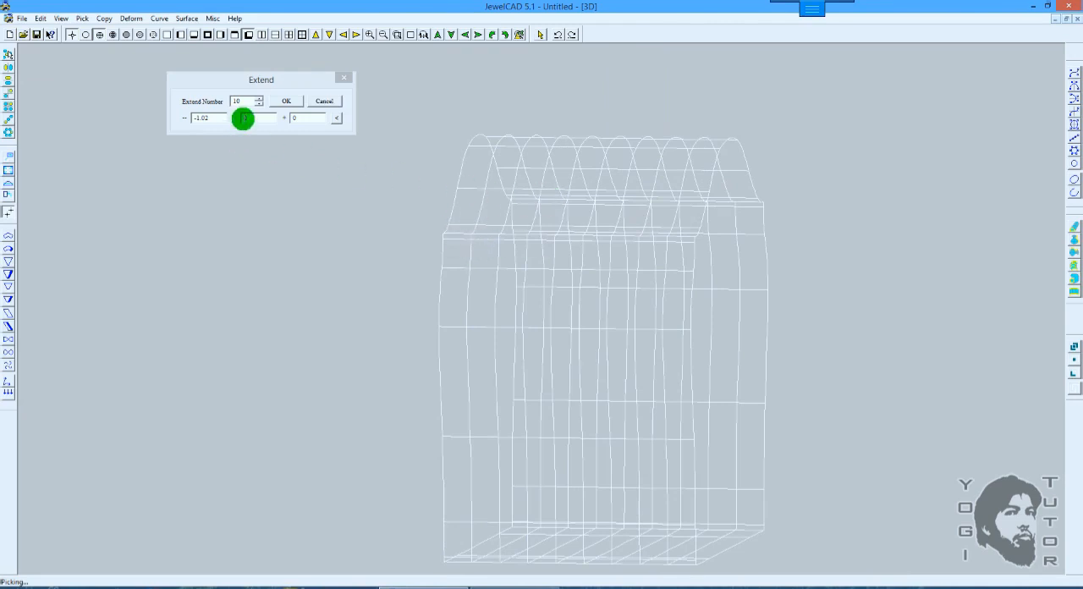
key("F5")
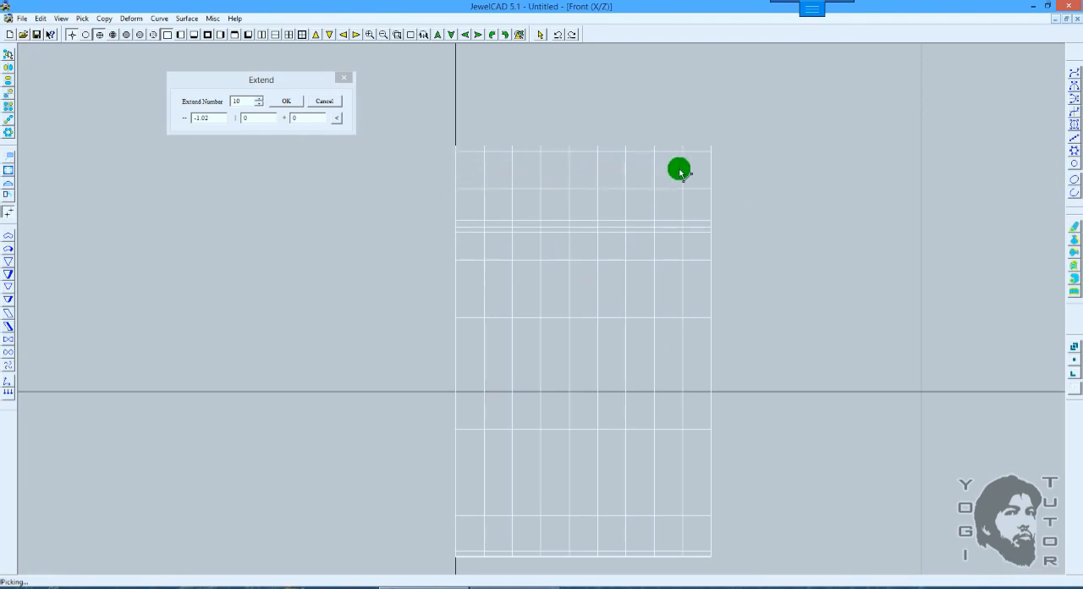
left_click(328, 102)
scroll(703, 195, "down", 2)
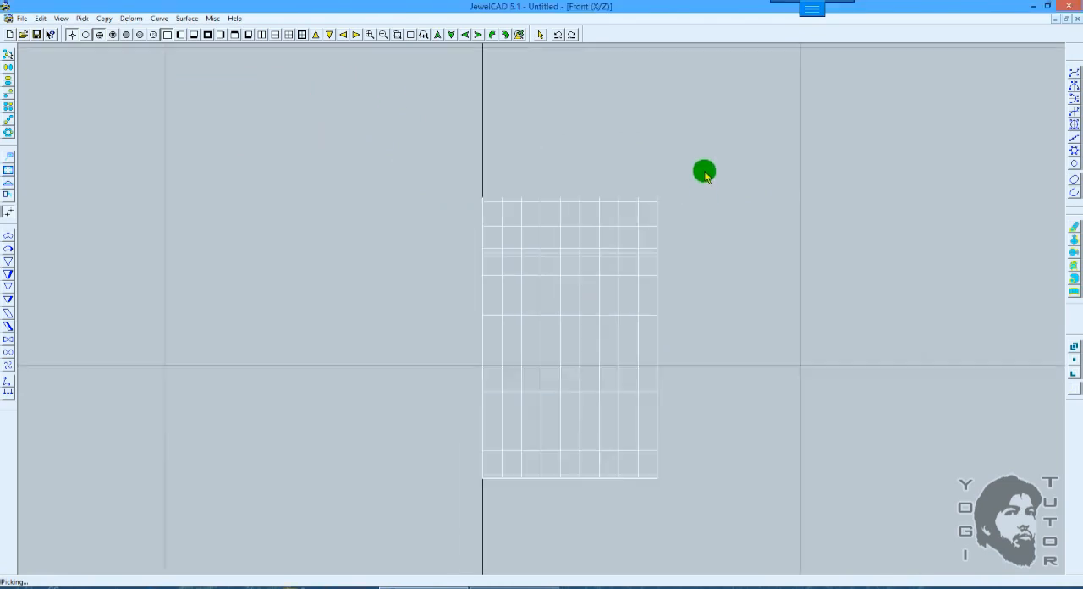
Step: Delete the extended solid and switch to the Top view
key("Delete")
key("Home")
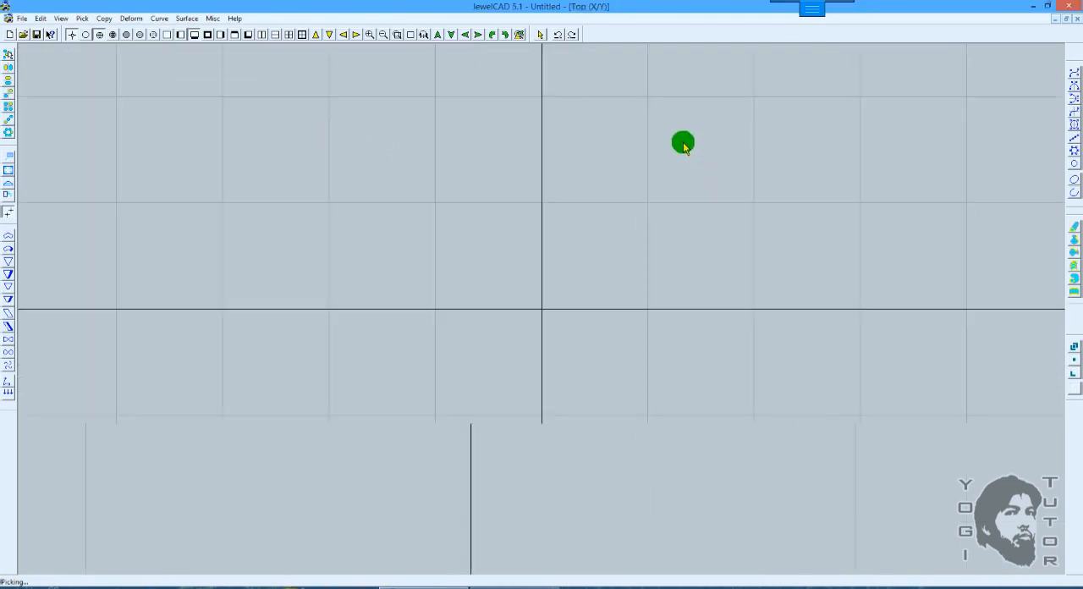
left_click_drag(680, 141, 680, 148, "ctrl")
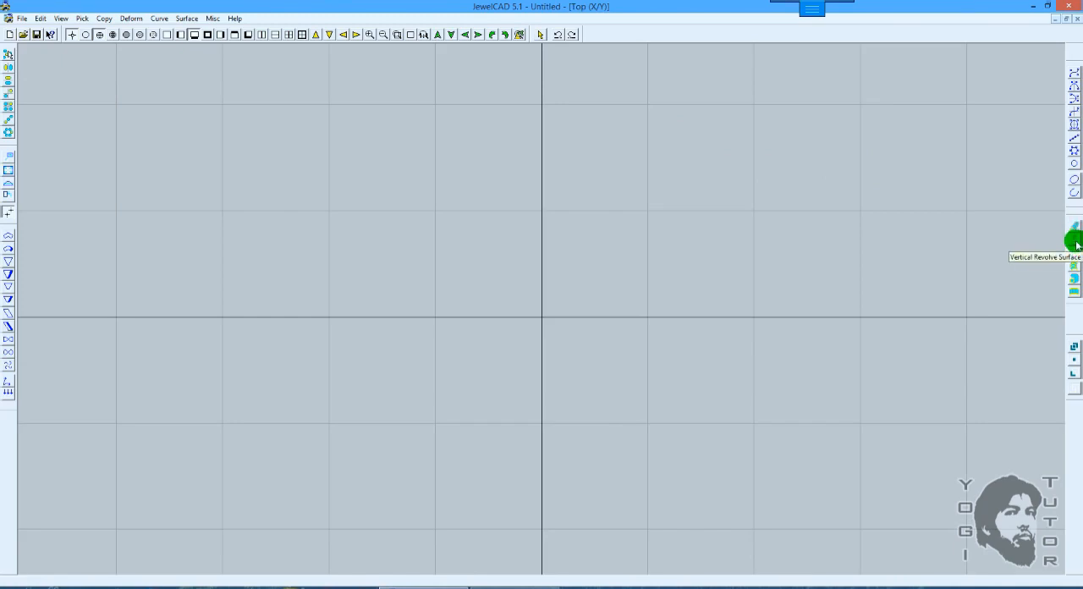
left_click(1070, 243)
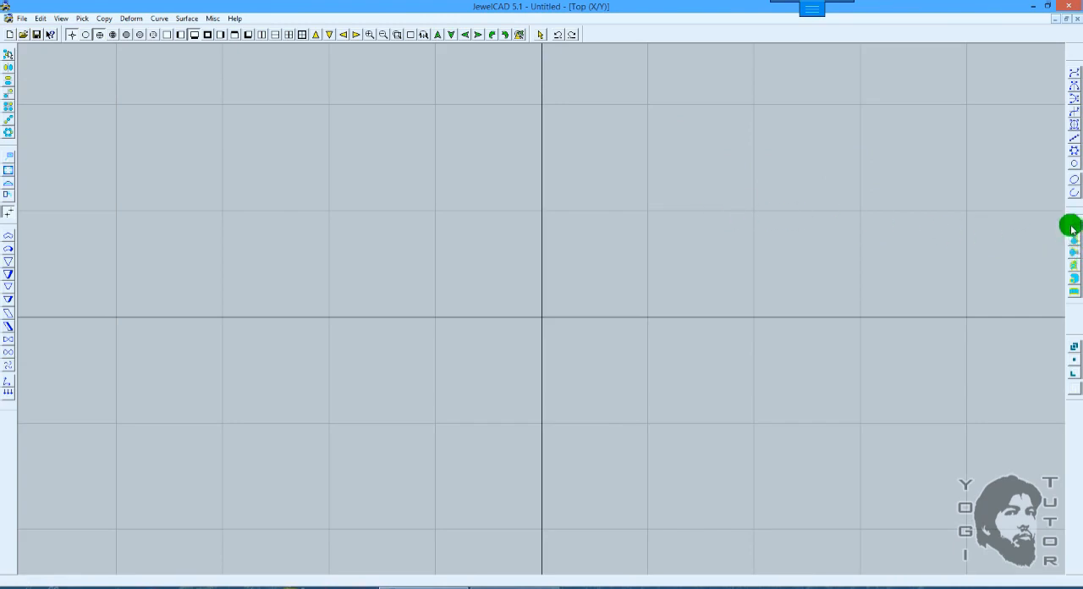
left_click(1073, 125)
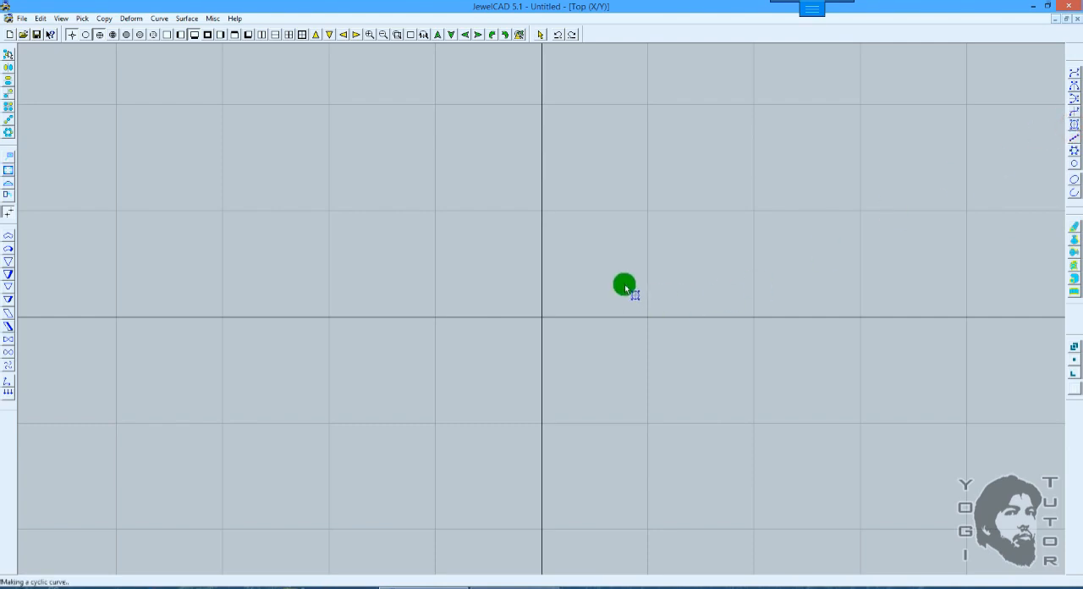
left_click(612, 246)
key("space")
key("ctrl+z")
key("ctrl+z")
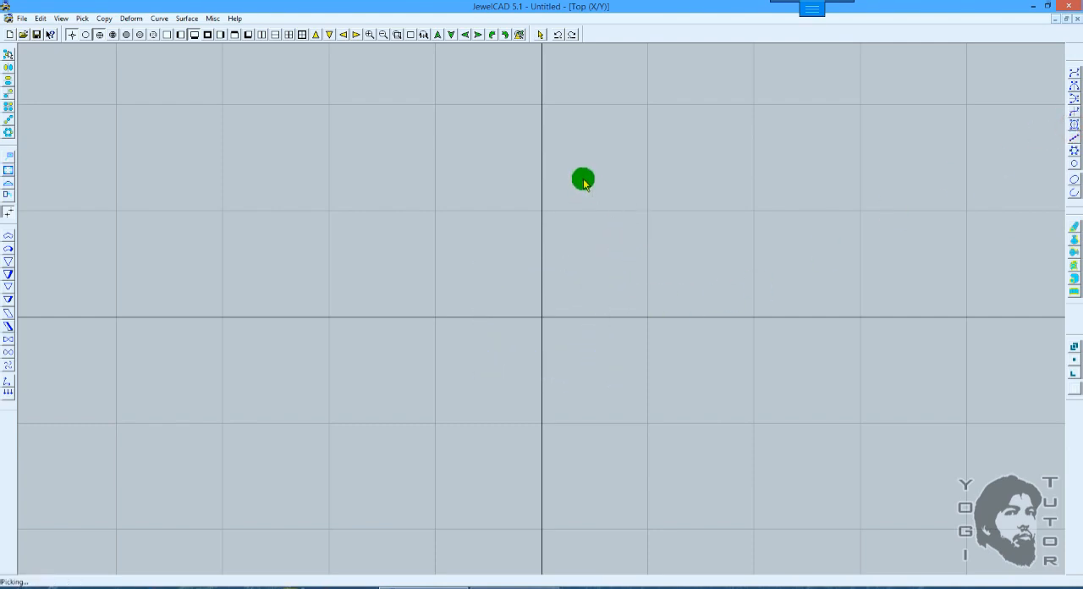
Step: Undo further edits while checking the profile curve in the Right view, and return to the Top view
key("ctrl+z")
key("F6")
scroll(603, 166, "up", 2)
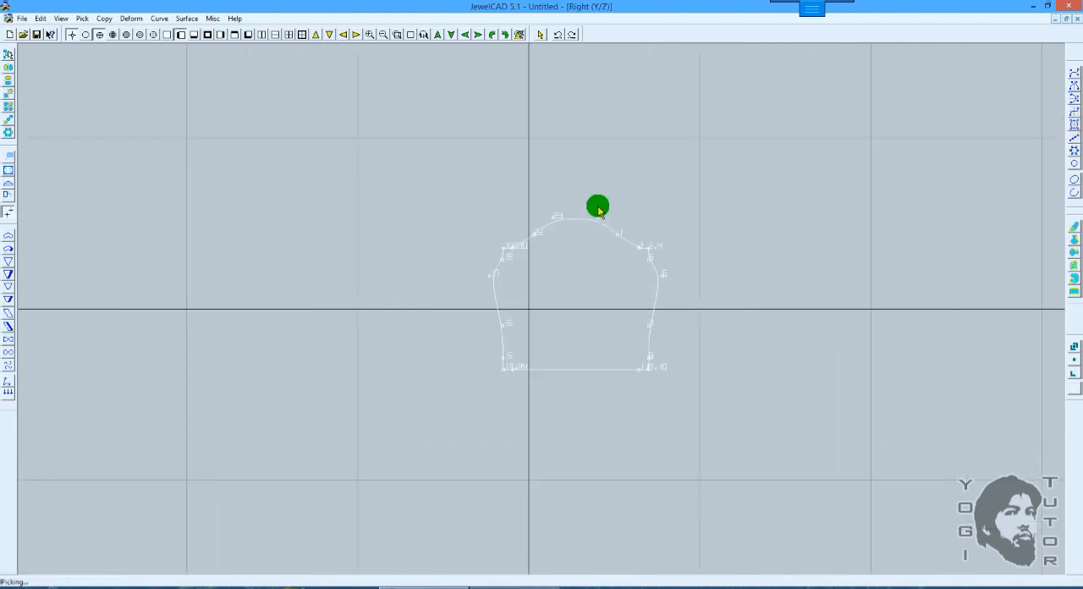
scroll(604, 209, "down", 2)
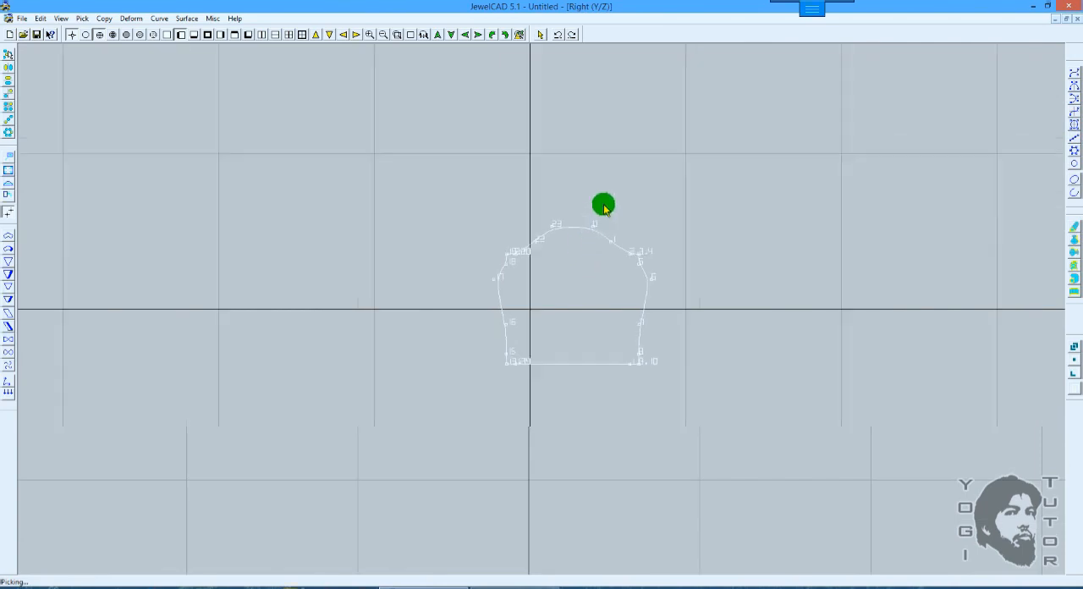
key("ctrl+z")
key("F5")
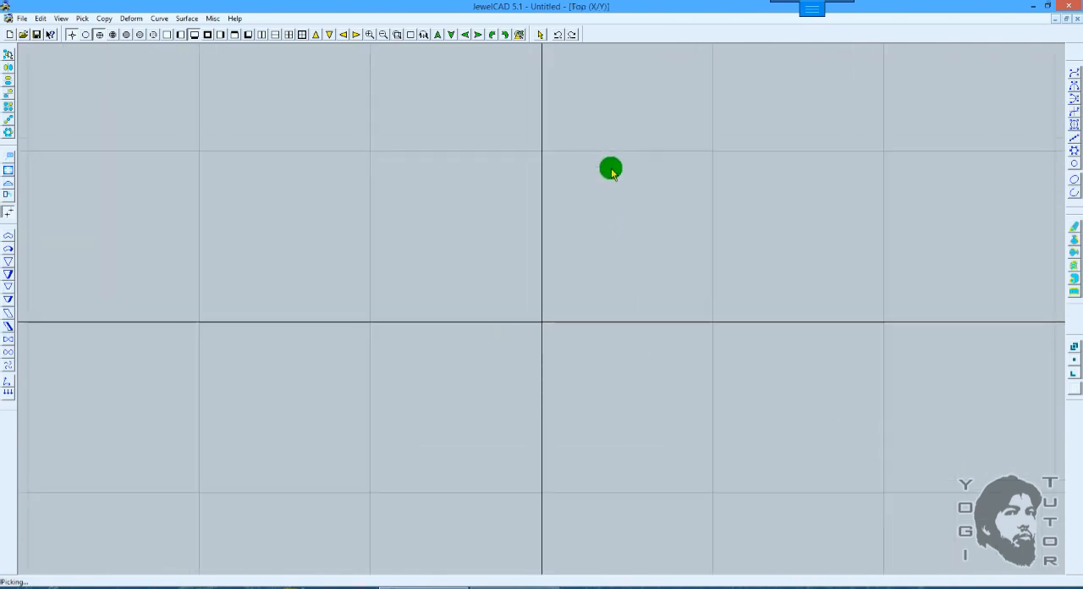
Step: Draw an open six-point simple curve with a hooked end in the Top view, and check it from the Front
left_click(1072, 74)
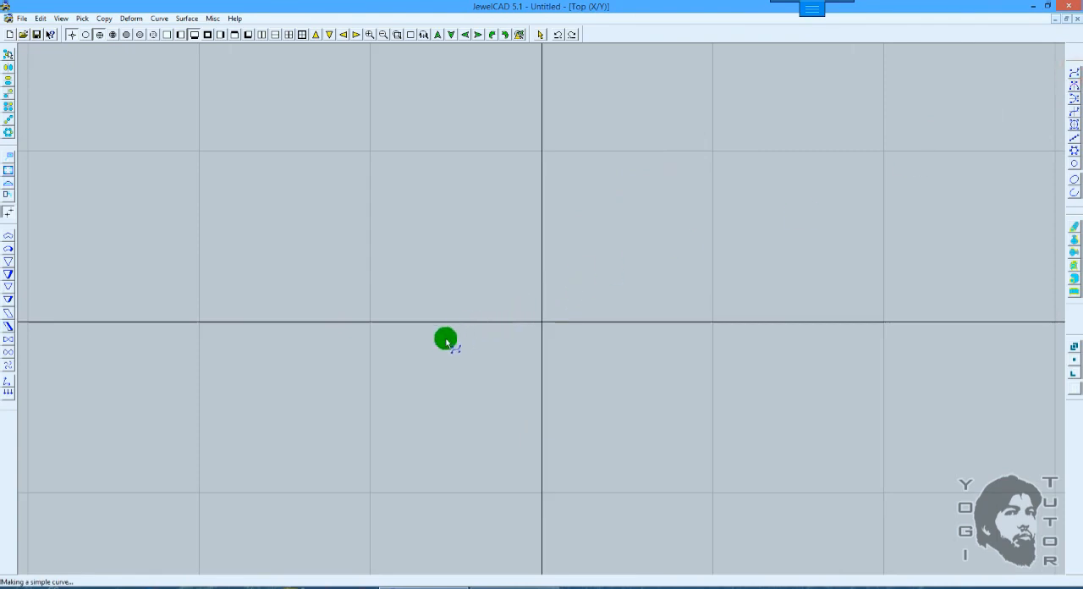
left_click(570, 298)
left_click(611, 362)
left_click(684, 325)
left_click(674, 243)
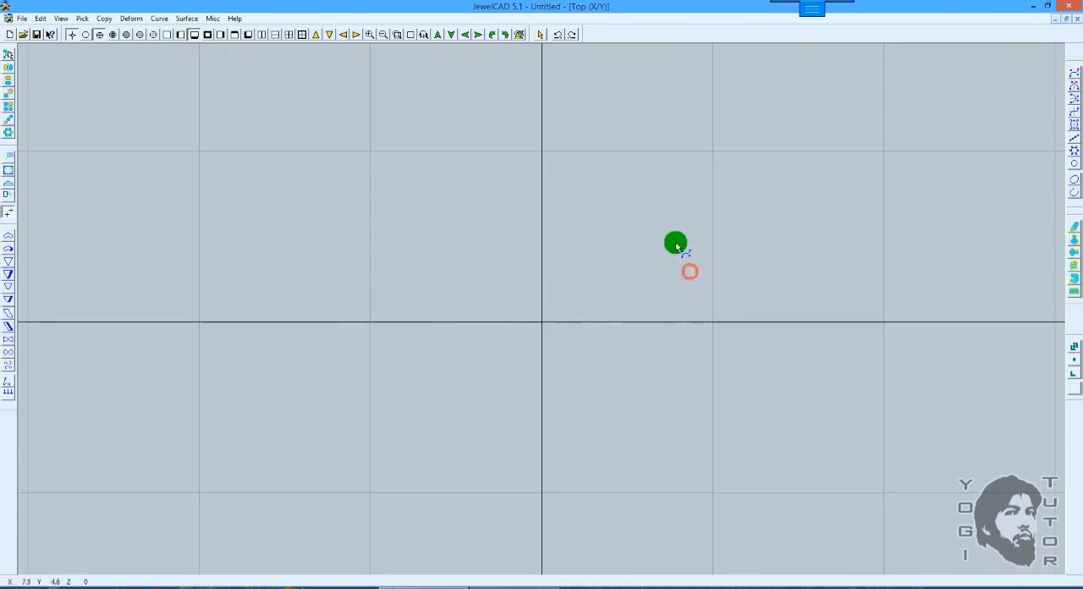
left_click(605, 219)
key("F5")
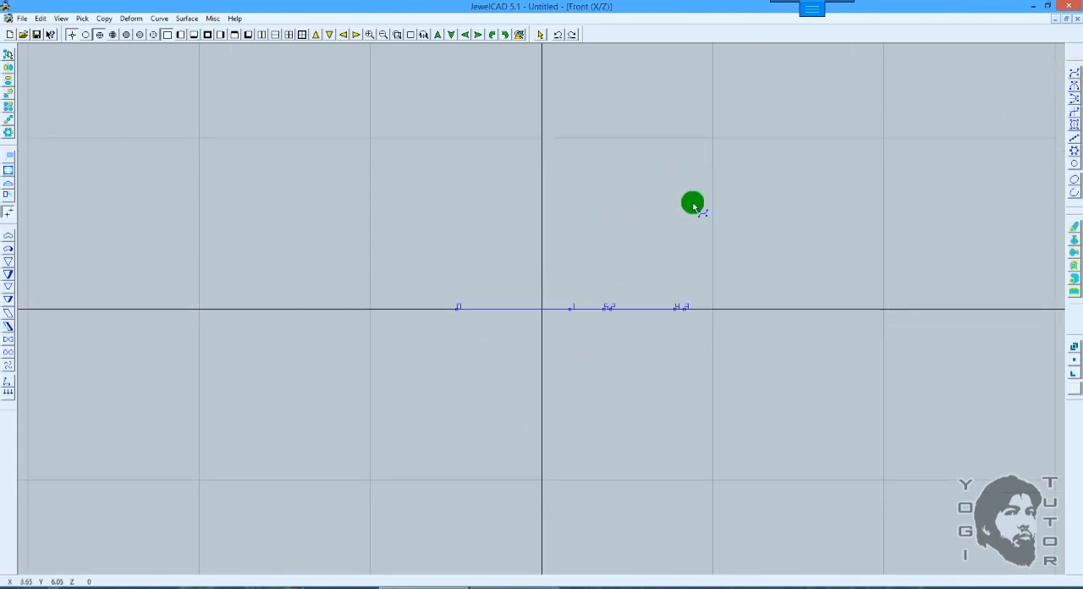
key("space")
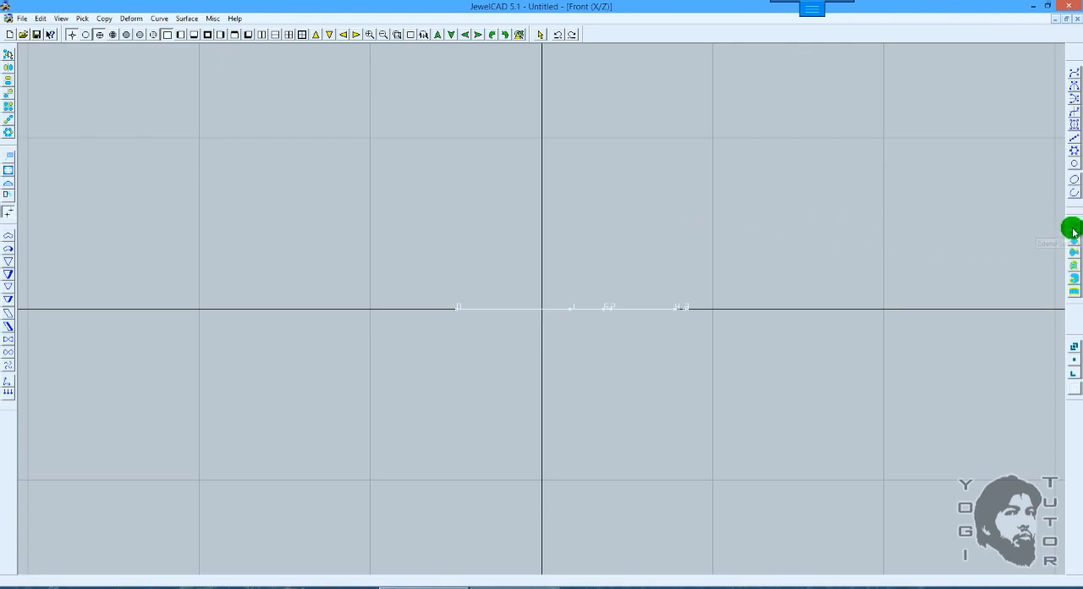
key("F7")
scroll(695, 207, "up", 1)
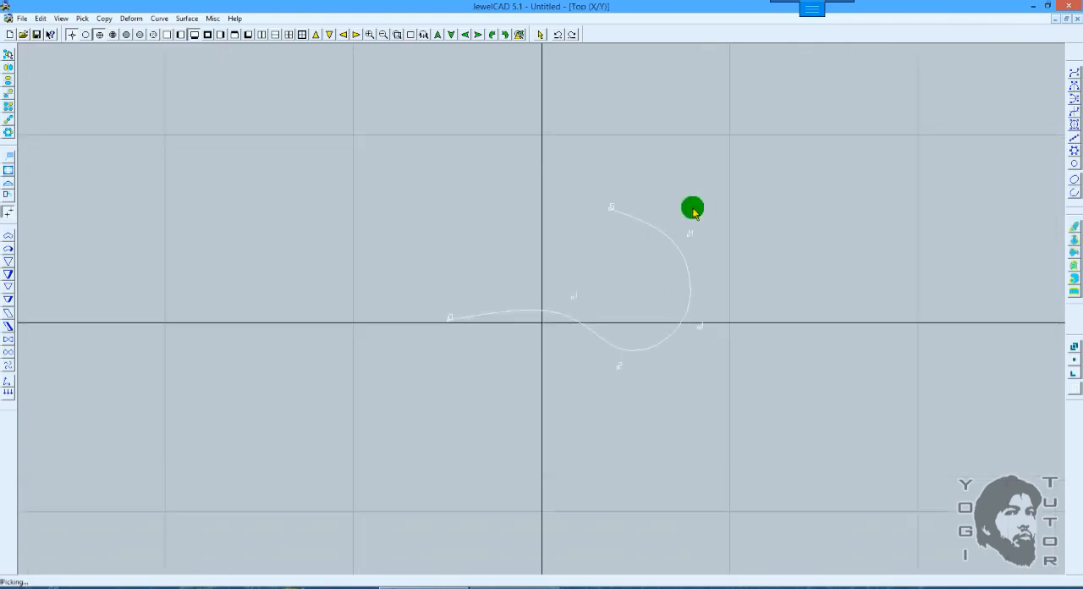
Step: Try a vertical Extend distance of about 1.9 for the open curve in the Front view, and cancel it
key("F5")
left_click(1072, 234)
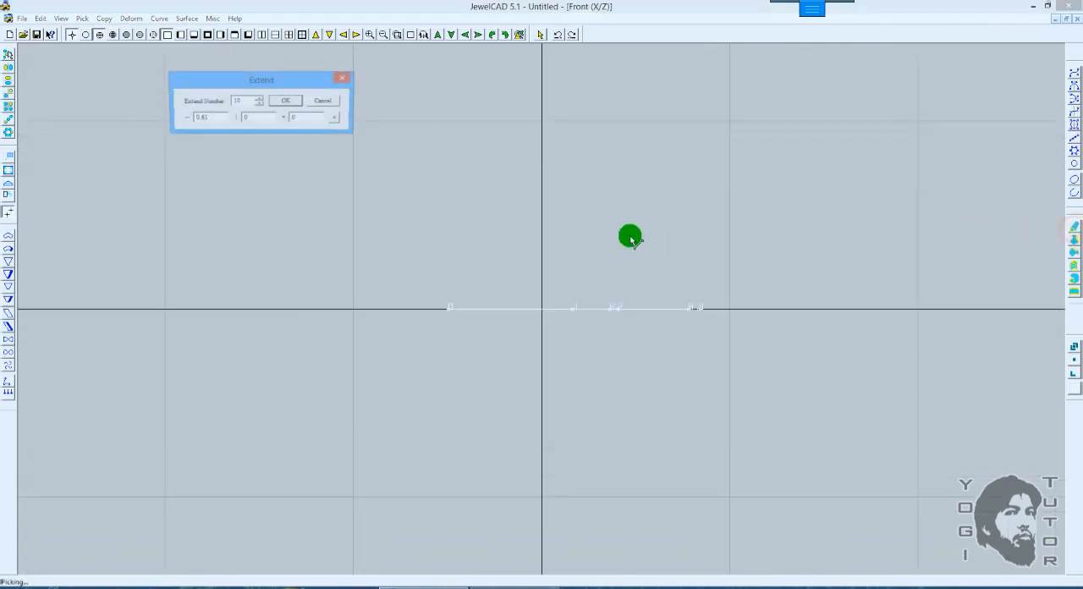
left_click(286, 102)
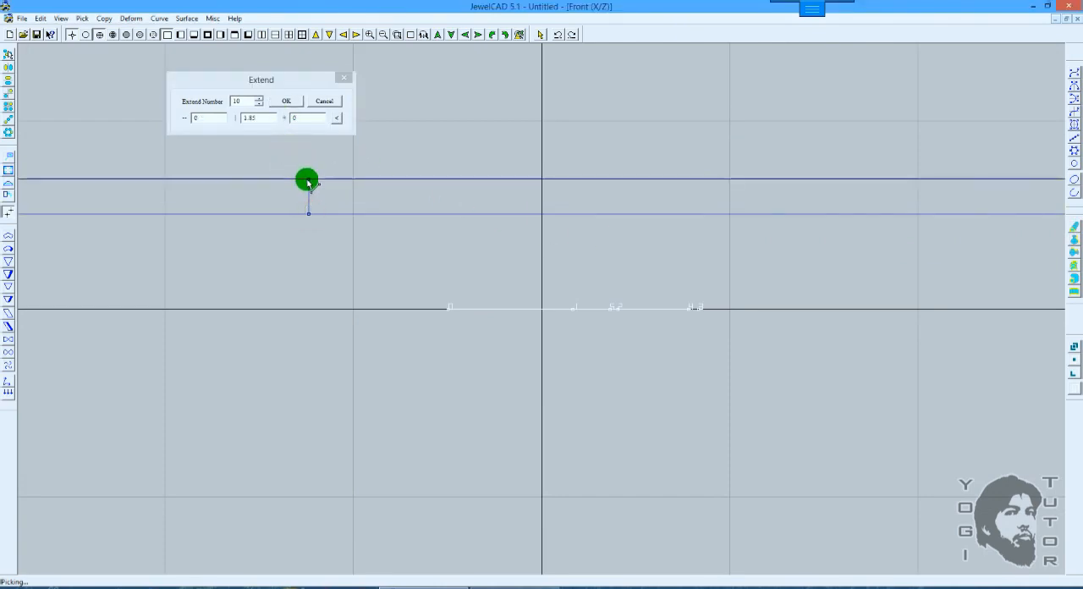
left_click_drag(307, 179, 307, 178)
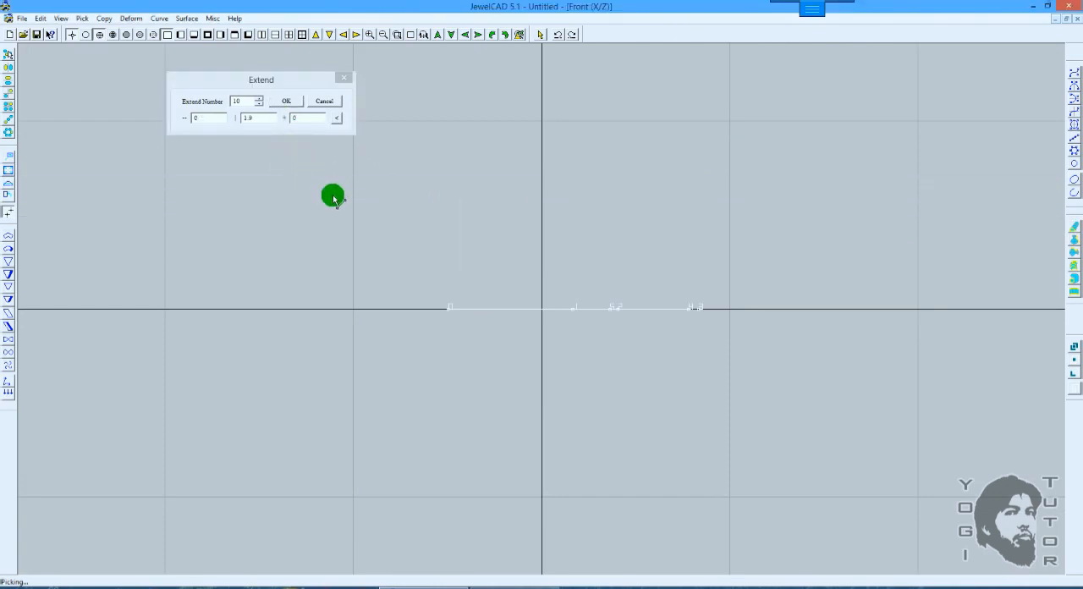
left_click(323, 101)
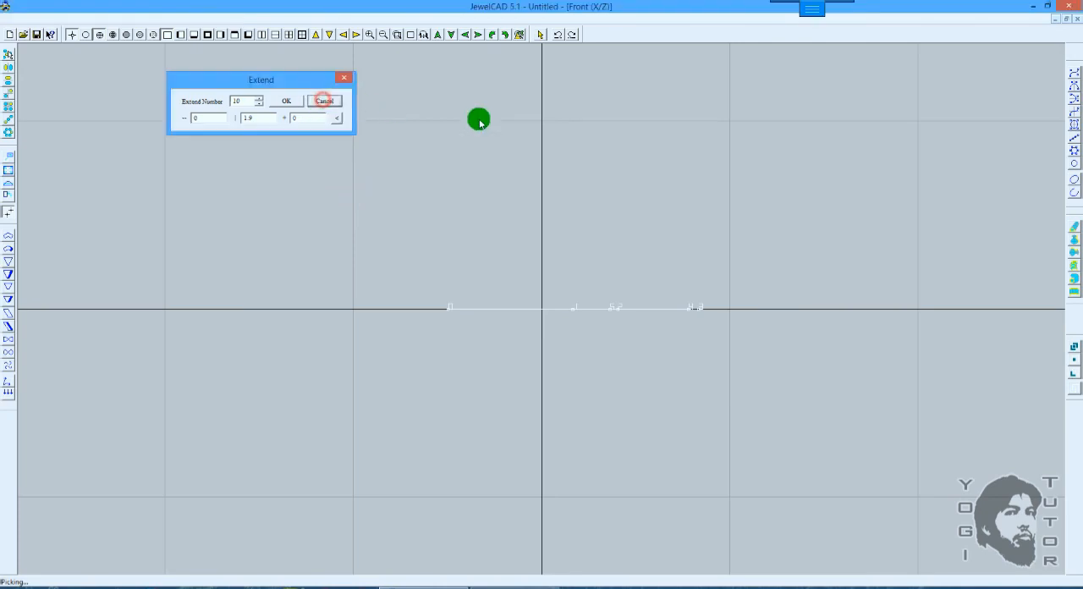
Step: Try to extend the open curve horizontally by 0.61 with Extend Number 10, and undo it after a shaded 3D check
left_click(1073, 224)
left_click(286, 102)
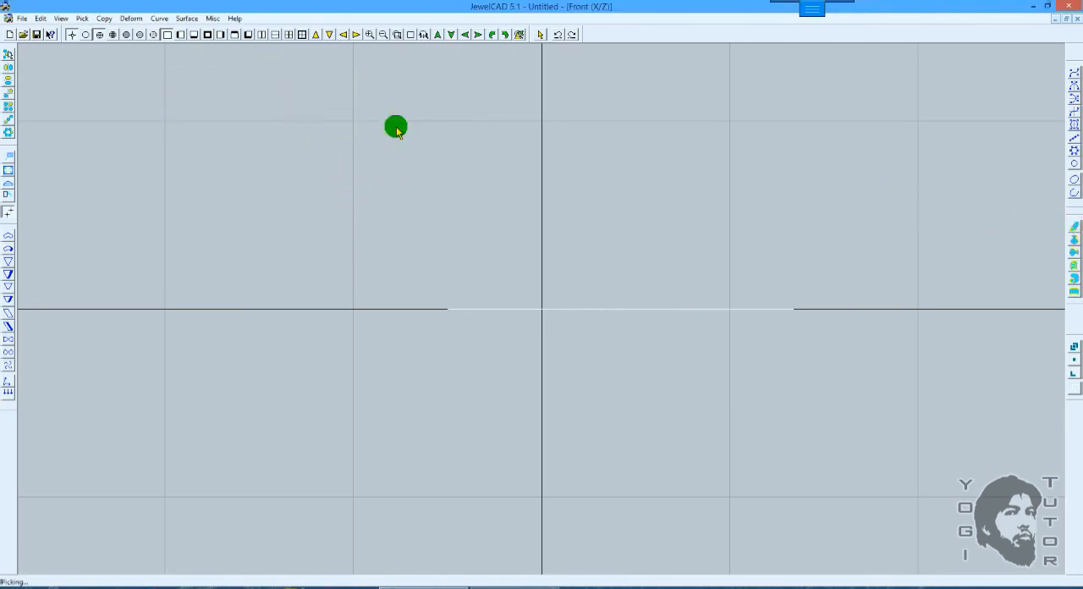
mouse_move(643, 141)
right_mouse_down()
mouse_move(649, 270)
mouse_move(722, 293)
mouse_move(759, 264)
mouse_move(790, 292)
mouse_move(750, 338)
mouse_move(750, 246)
mouse_move(815, 331)
mouse_move(803, 174)
mouse_move(784, 160)
mouse_move(810, 195)
mouse_move(818, 186)
mouse_move(798, 169)
mouse_move(822, 325)
right_mouse_up()
right_click_drag(761, 281, 781, 271)
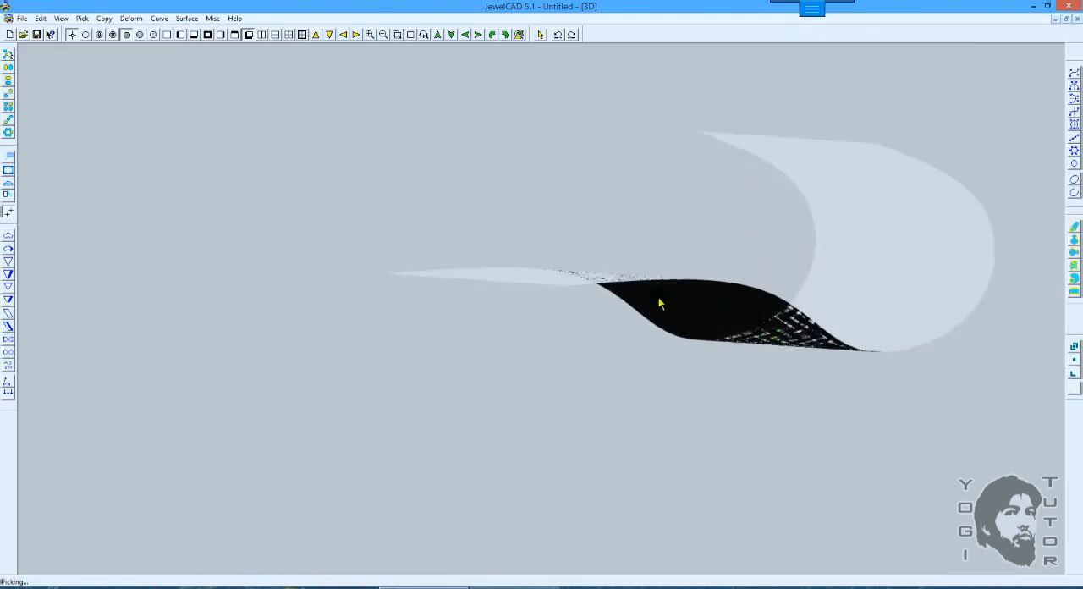
mouse_move(681, 302)
right_mouse_down()
mouse_move(744, 305)
mouse_move(725, 337)
mouse_move(761, 309)
right_mouse_up()
key("ctrl+z")
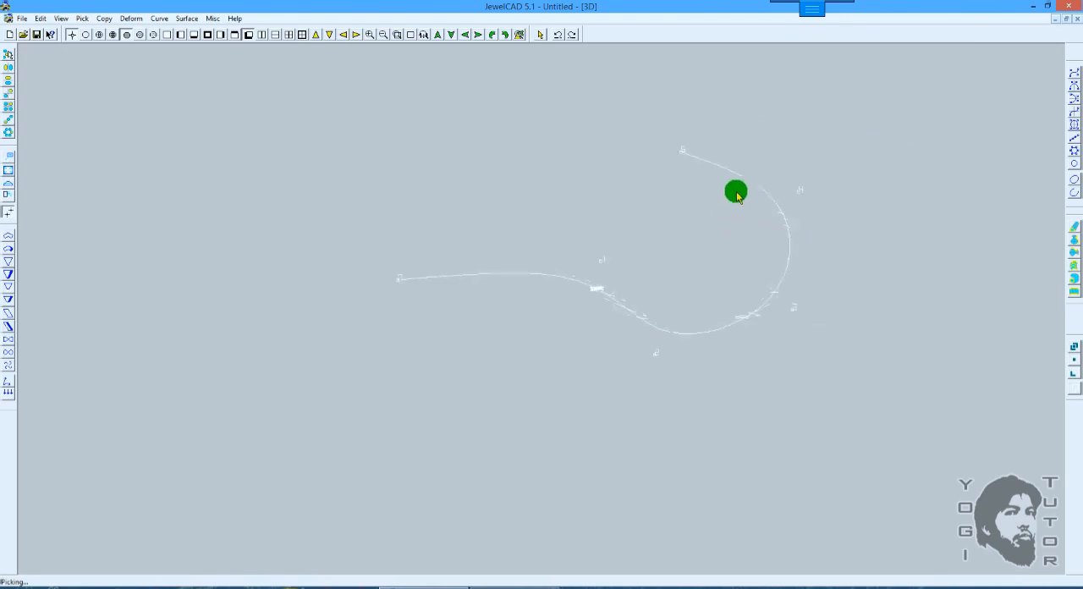
Step: Extend the open curve vertically by 2.19 with Extend Number 10 in the Front view, and inspect the shaded surface in 3D
key("F5")
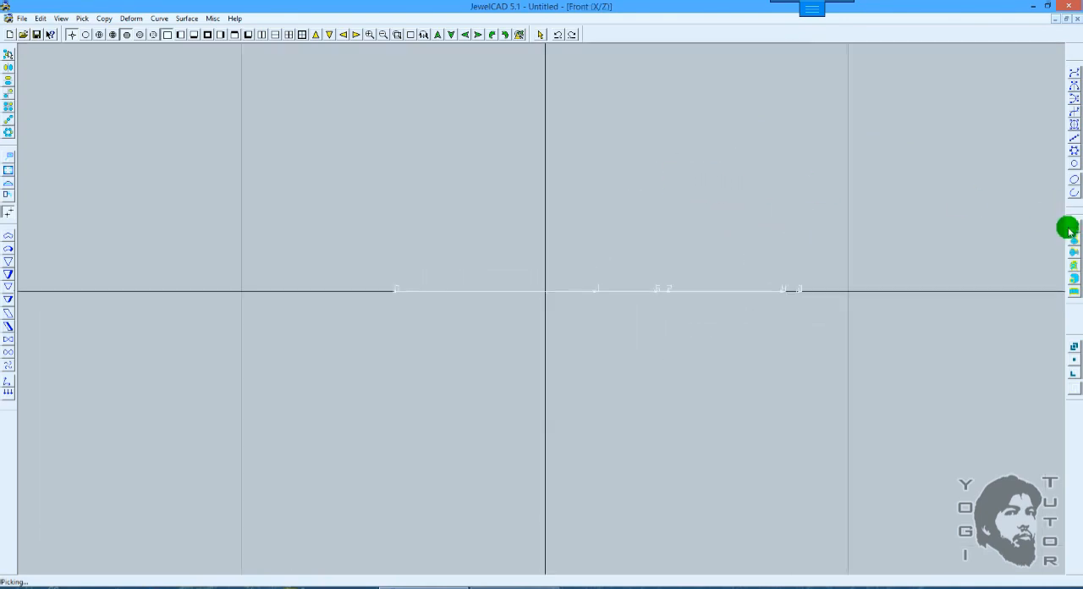
left_click(1070, 228)
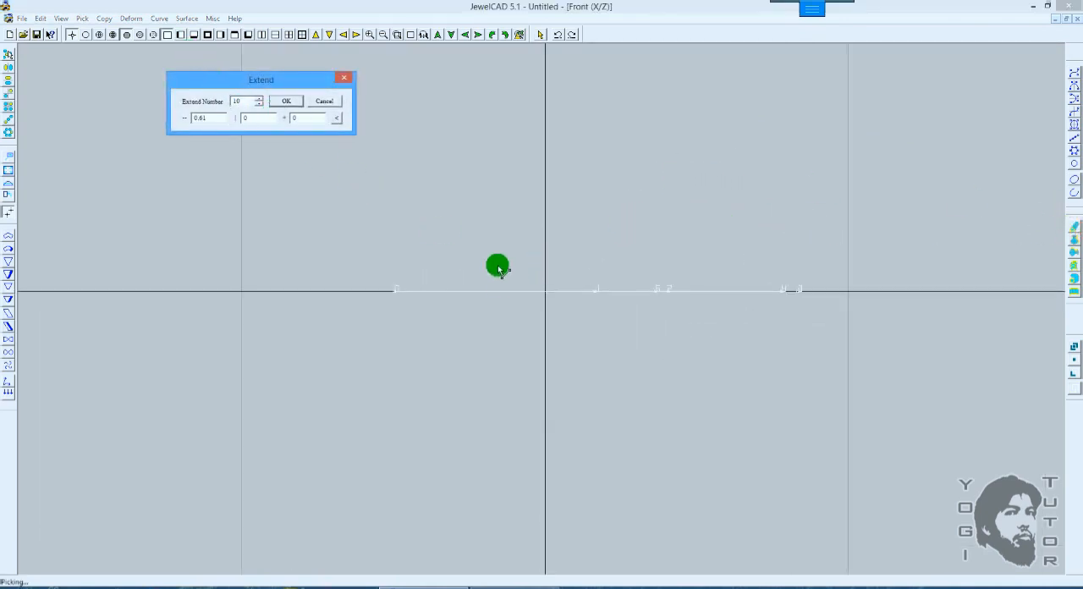
left_click_drag(506, 293, 479, 203)
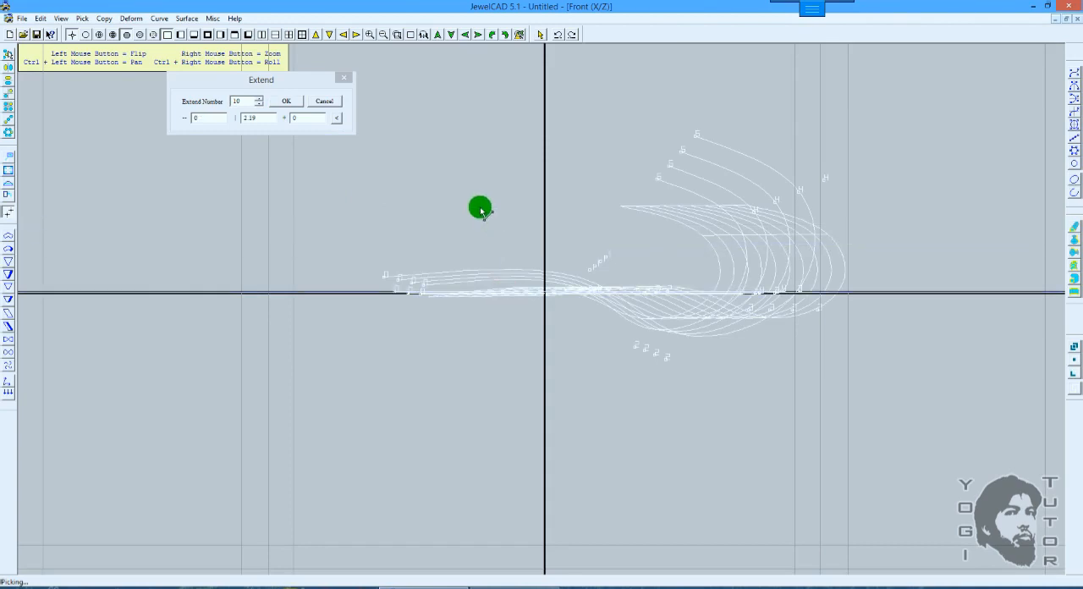
left_click(293, 102)
key("F3")
scroll(630, 183, "down", 4)
key("F8")
left_click_drag(713, 157, 727, 235, "ctrl")
mouse_move(732, 193)
left_mouse_down()
mouse_move(693, 261)
mouse_move(706, 273)
left_mouse_up()
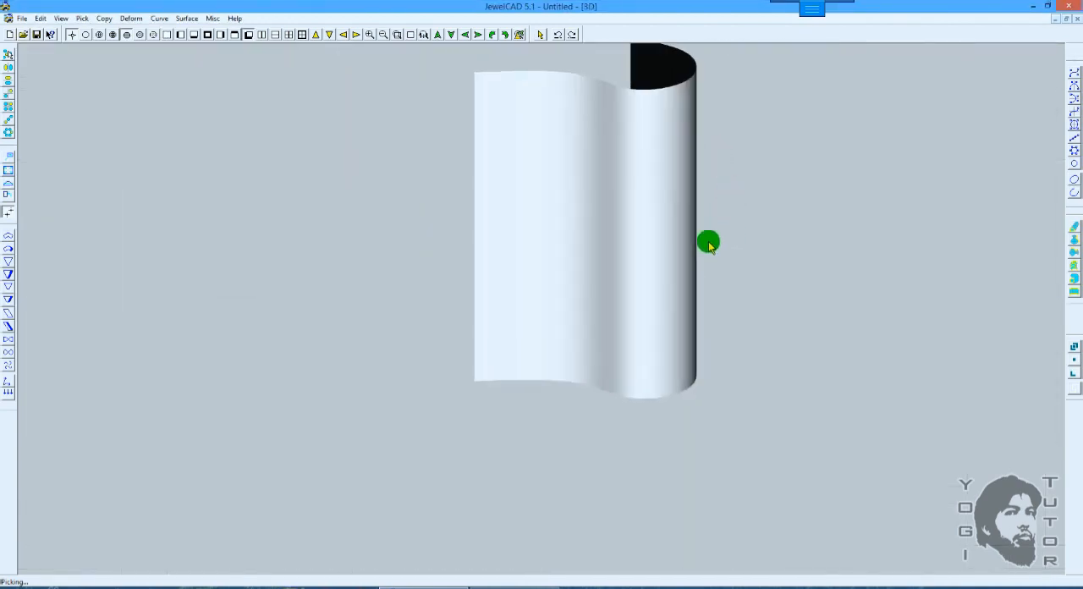
mouse_move(721, 188)
left_mouse_down()
mouse_move(705, 316)
mouse_move(675, 263)
mouse_move(686, 389)
mouse_move(716, 302)
mouse_move(686, 249)
left_mouse_up()
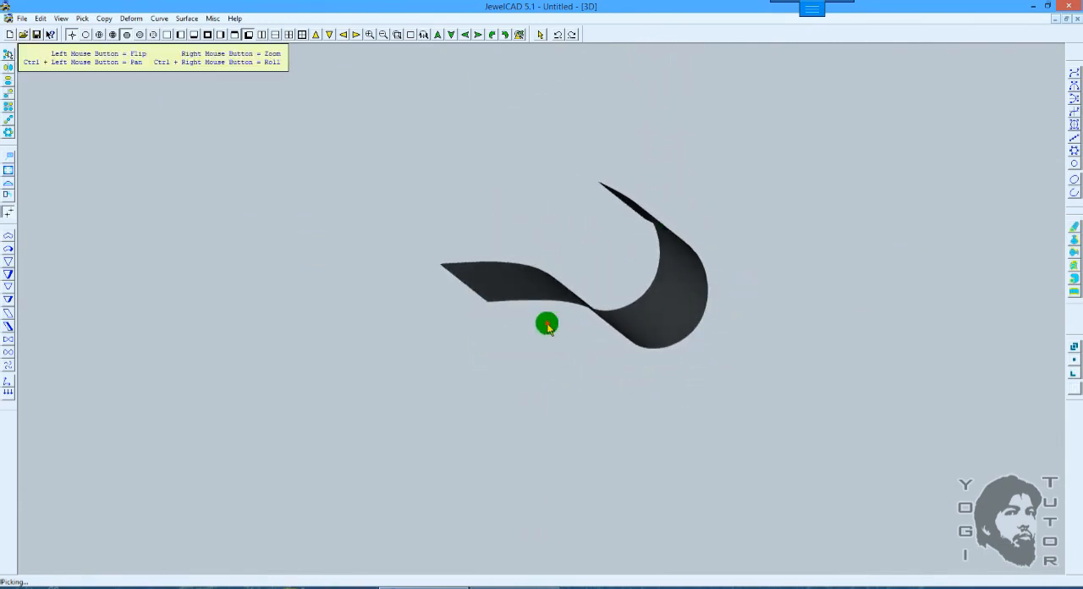
mouse_move(546, 324)
left_mouse_down()
mouse_move(665, 211)
mouse_move(643, 231)
mouse_move(737, 262)
mouse_move(739, 292)
mouse_move(722, 317)
mouse_move(611, 306)
mouse_move(621, 268)
mouse_move(636, 262)
mouse_move(672, 278)
mouse_move(646, 246)
mouse_move(660, 225)
left_mouse_up()
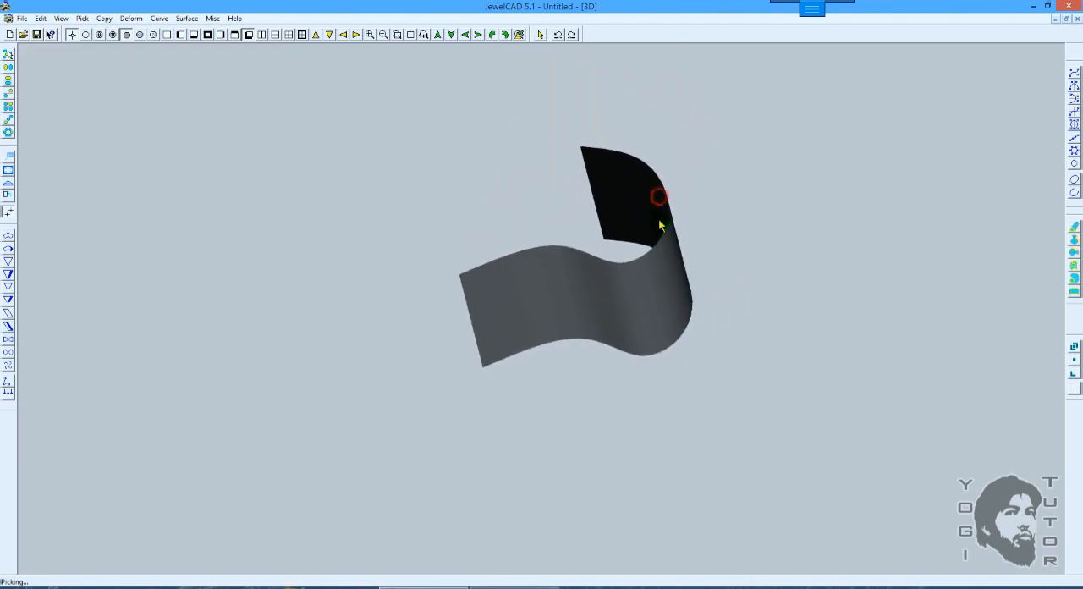
Step: Try closing the extended surface and its V-curves, and inspect the surface in shaded and wireframe 3D display
left_click(185, 18)
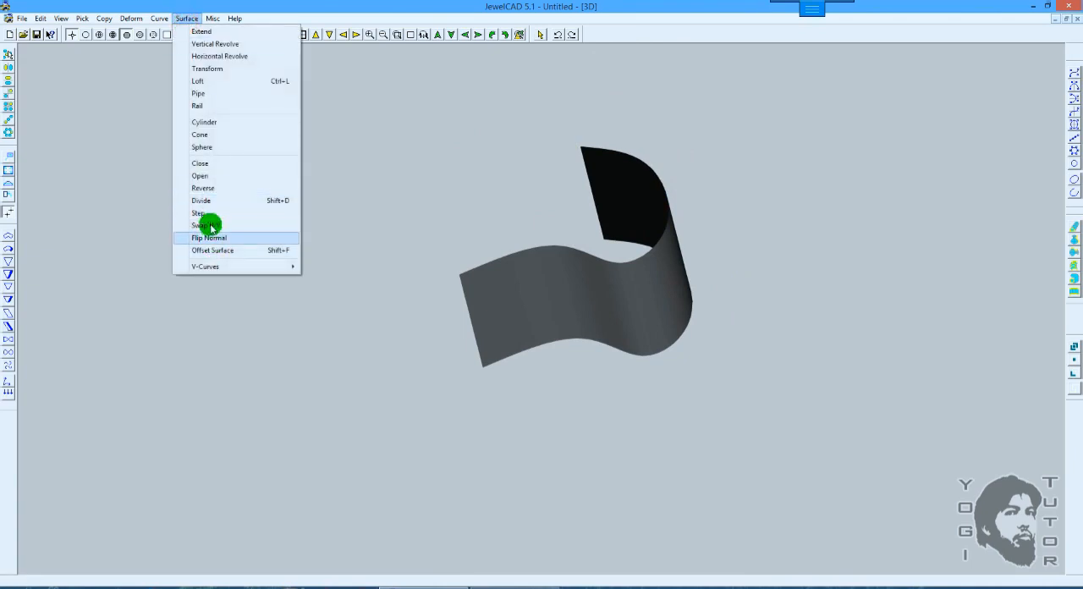
left_click(203, 163)
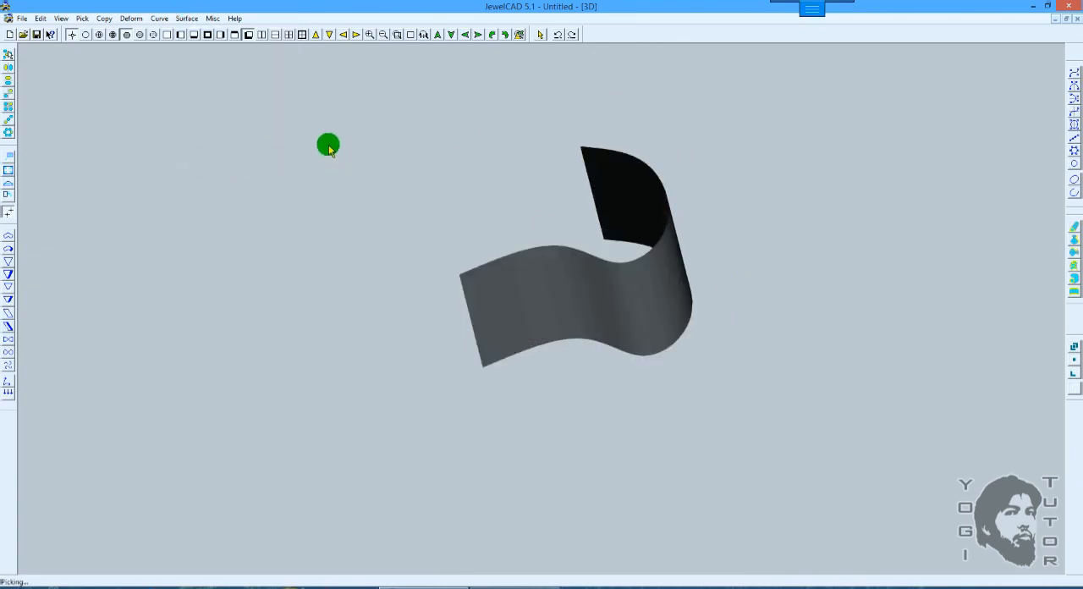
left_click_drag(336, 176, 166, 59)
left_click(183, 19)
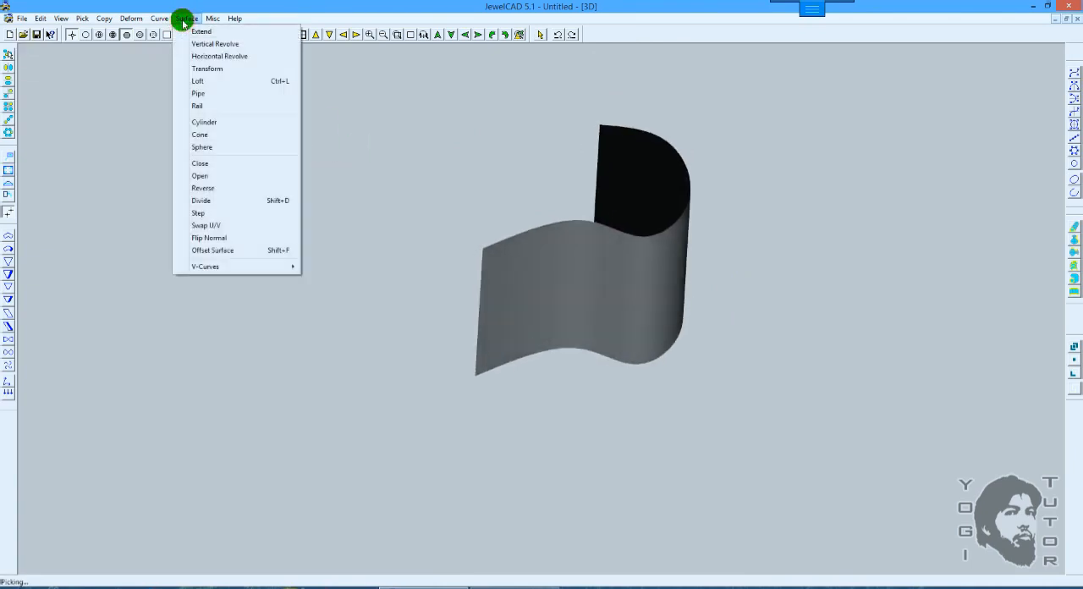
mouse_move(246, 267)
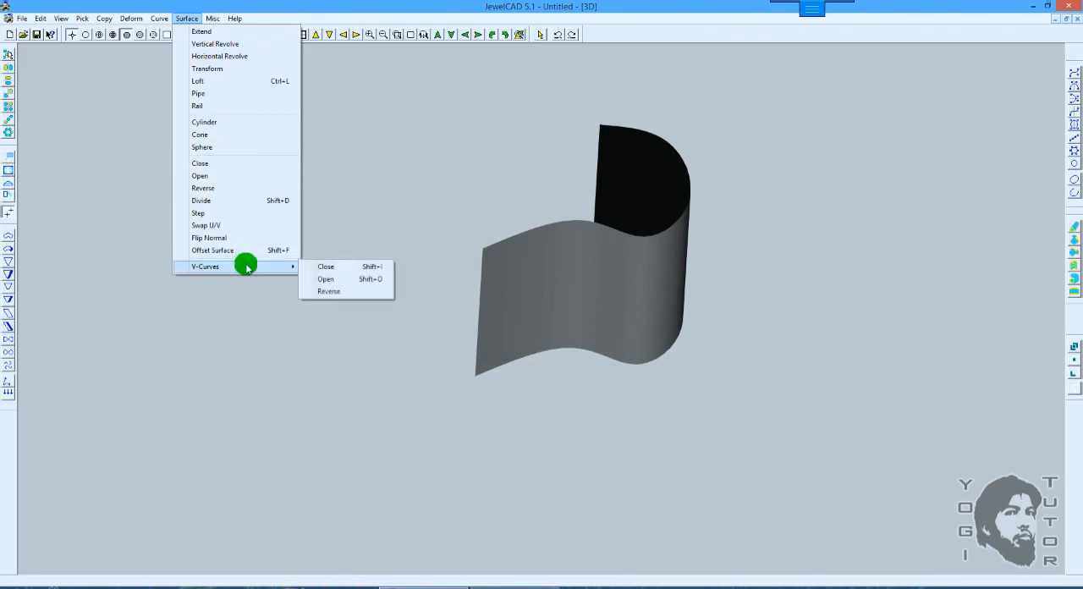
left_click(326, 266)
left_click_drag(423, 242, 599, 201)
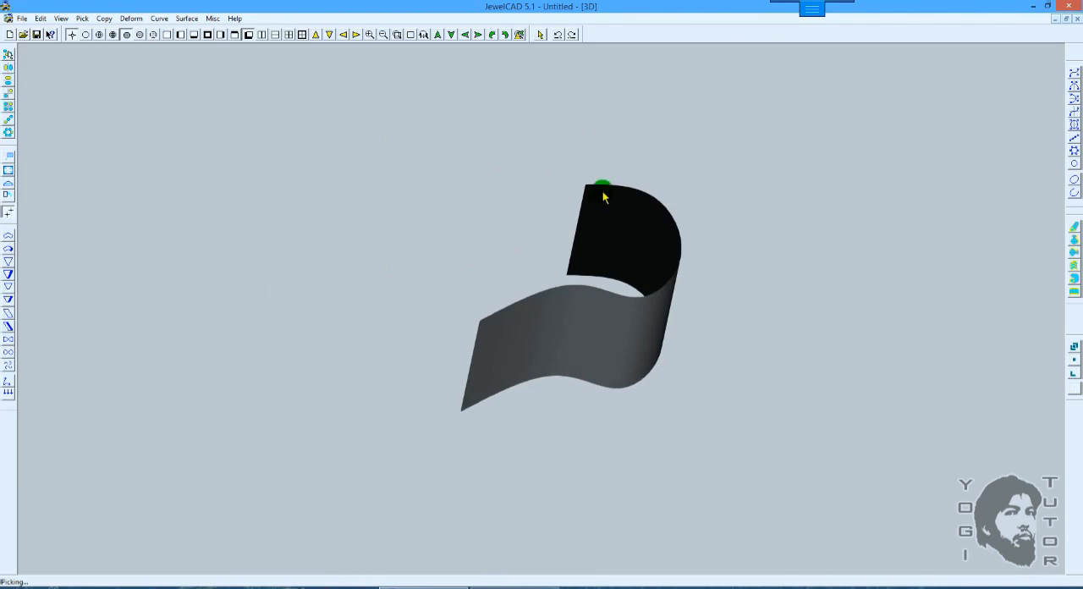
right_click_drag(602, 195, 649, 201)
left_click_drag(650, 203, 647, 150)
left_click_drag(727, 172, 723, 207, "ctrl")
right_click_drag(717, 202, 723, 169)
key("F10")
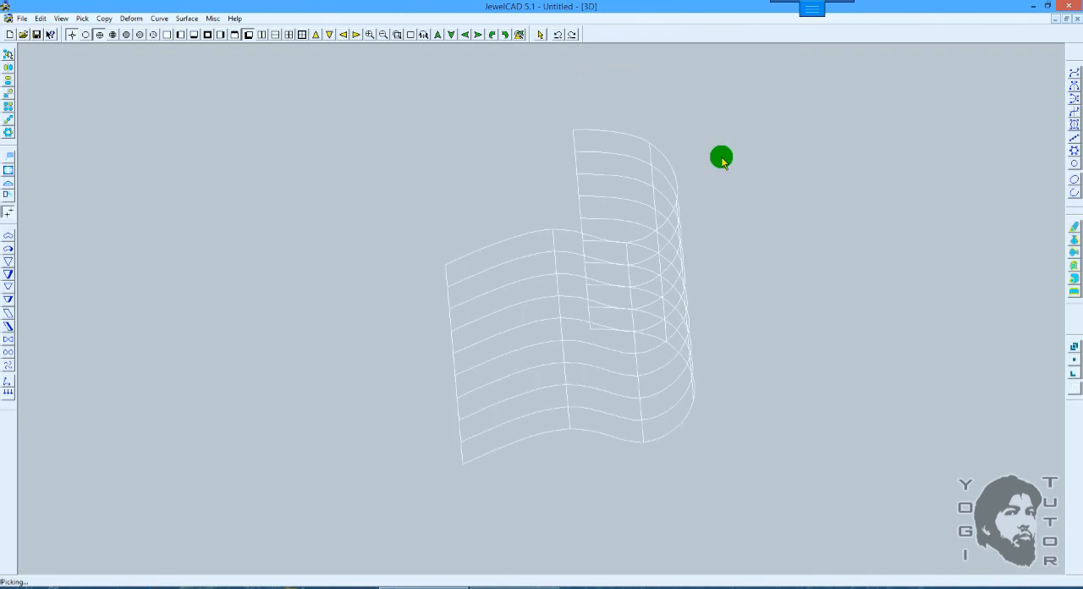
Step: Undo the extension, try closing the profile curve in the Top view, and undo the closing after a 3D check
key("ctrl+z")
scroll(714, 161, "down", 1)
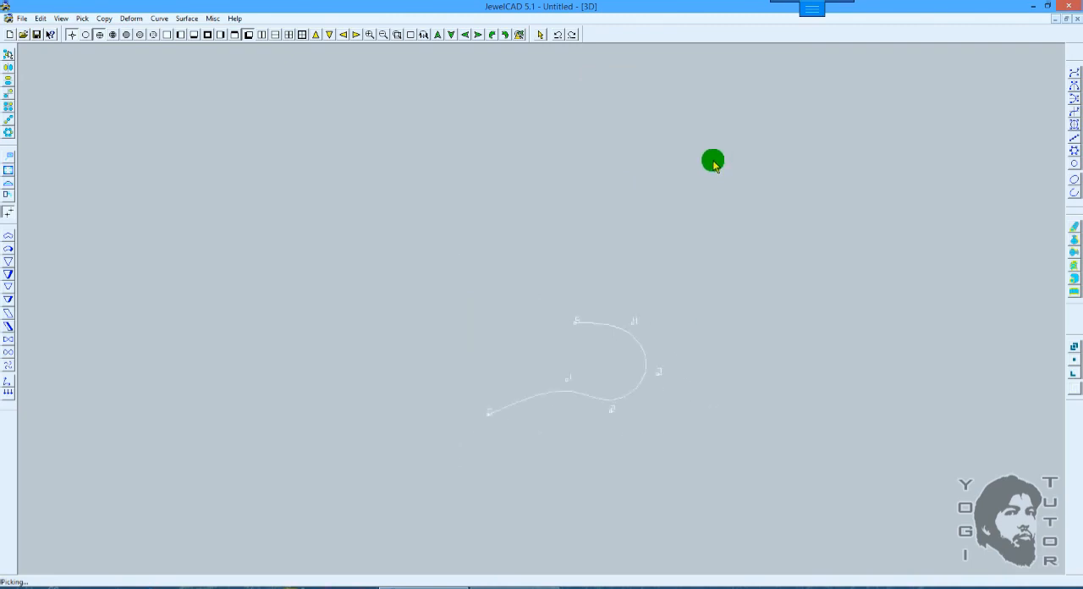
key("F7")
scroll(715, 172, "down", 1)
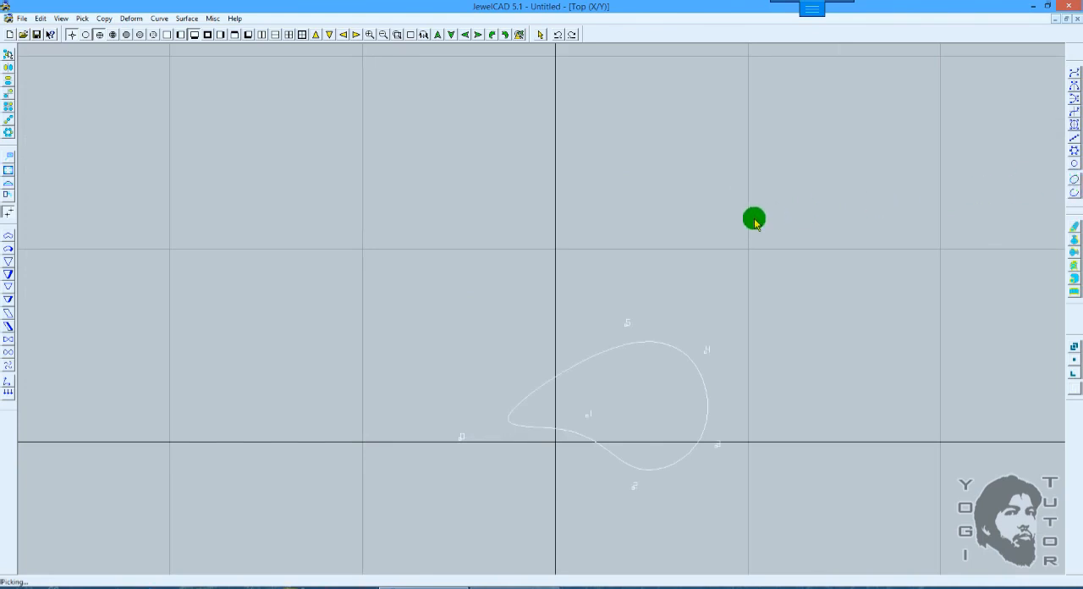
key("F8")
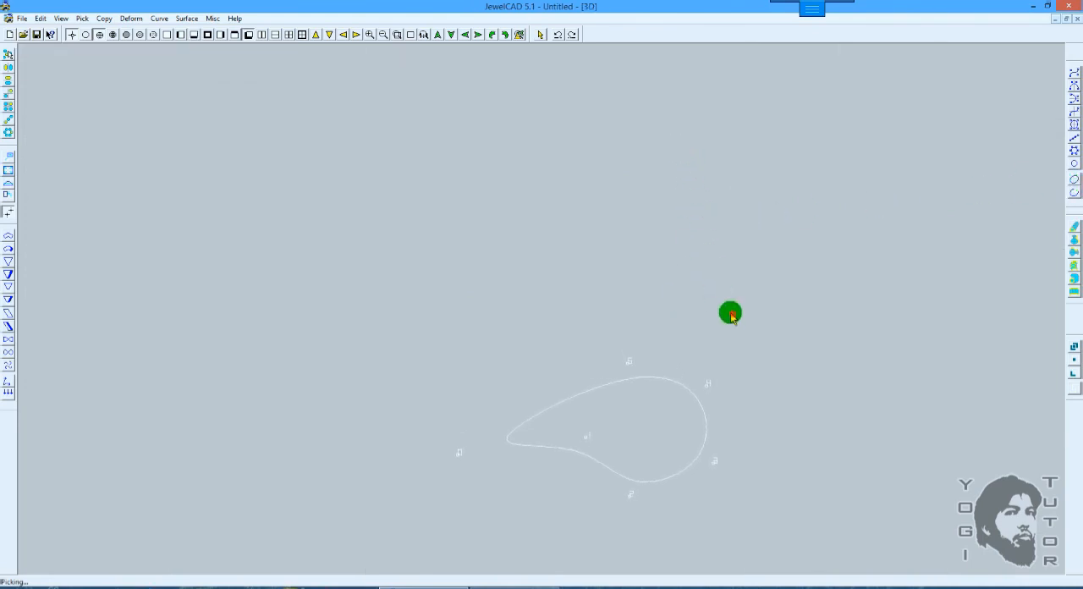
left_click_drag(733, 315, 690, 269)
right_click_drag(690, 269, 699, 168)
key("ctrl+z")
Step: Extend the open curve again from the Front view by 2.19 vertically with Extend Number 10, and display it in colour shading in 3D
key("F5")
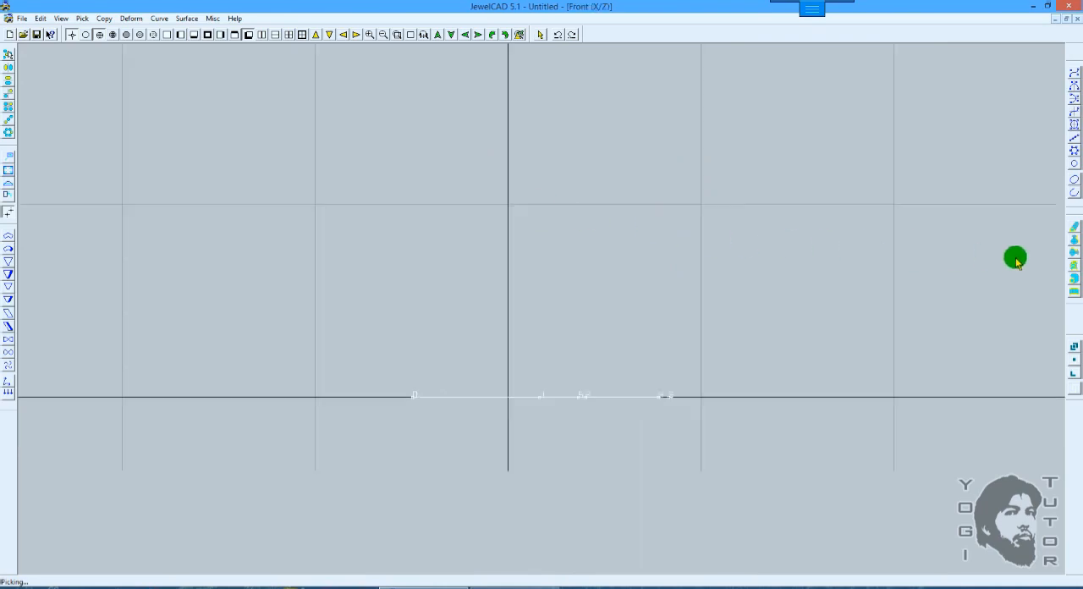
left_click(1075, 228)
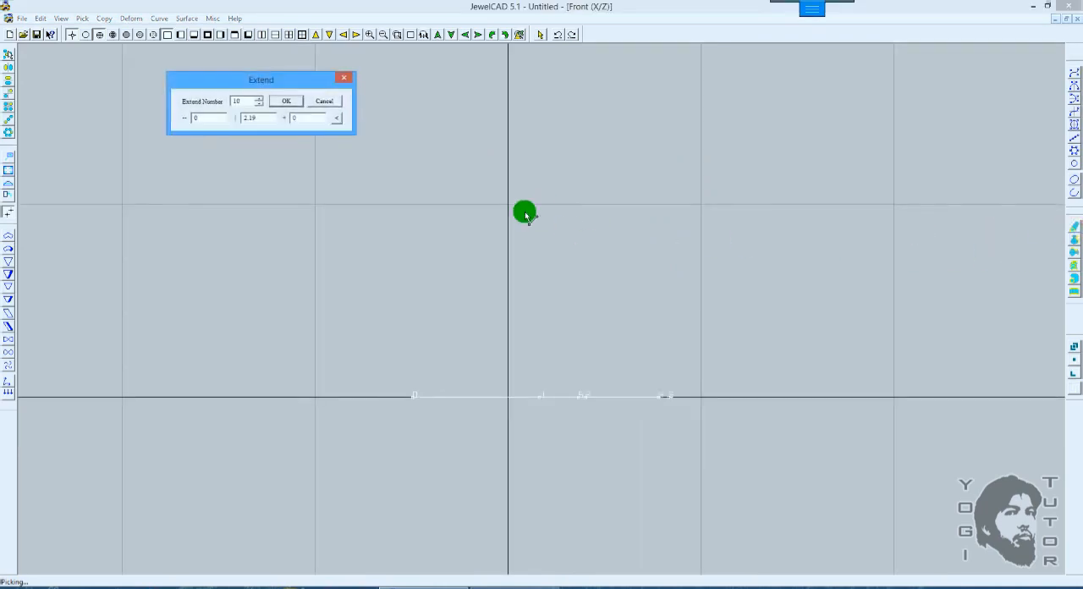
left_click(285, 106)
key("F8")
right_click_drag(685, 205, 693, 313)
key("F12")
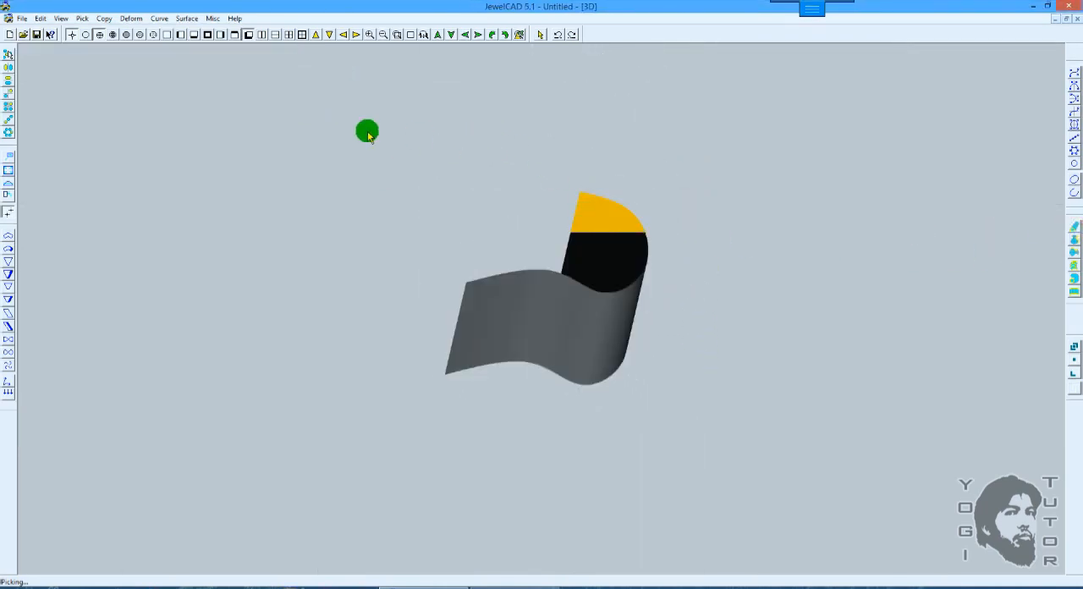
right_click_drag(319, 94, 314, 111)
Step: Try closing the V-curves of the extended surface in wireframe display, and check the closed shape in colour shading
left_click(194, 20)
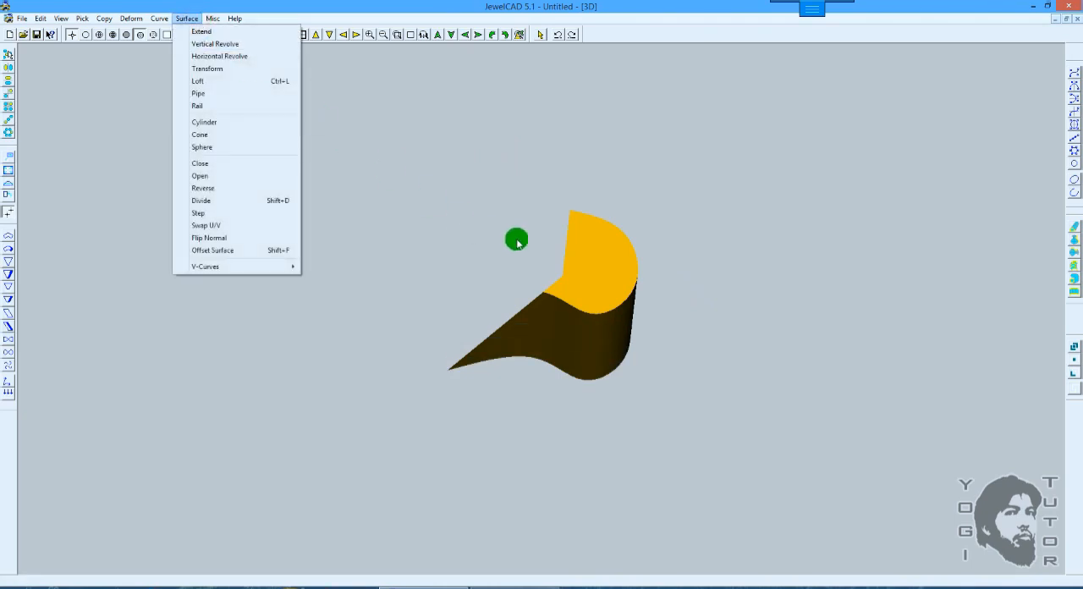
left_click(515, 241)
key("F10")
left_click(187, 18)
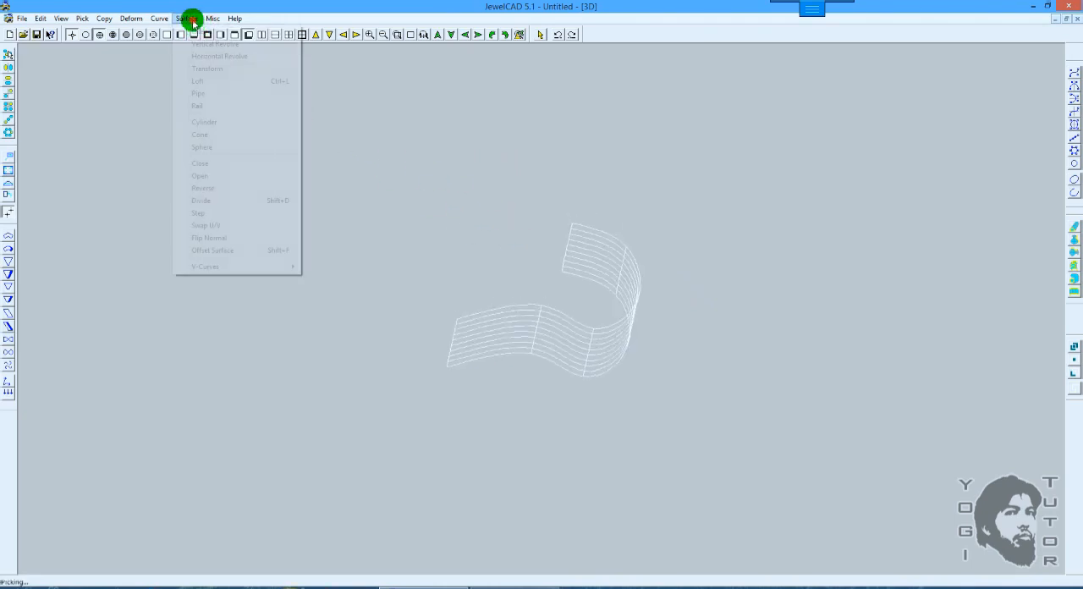
mouse_move(211, 269)
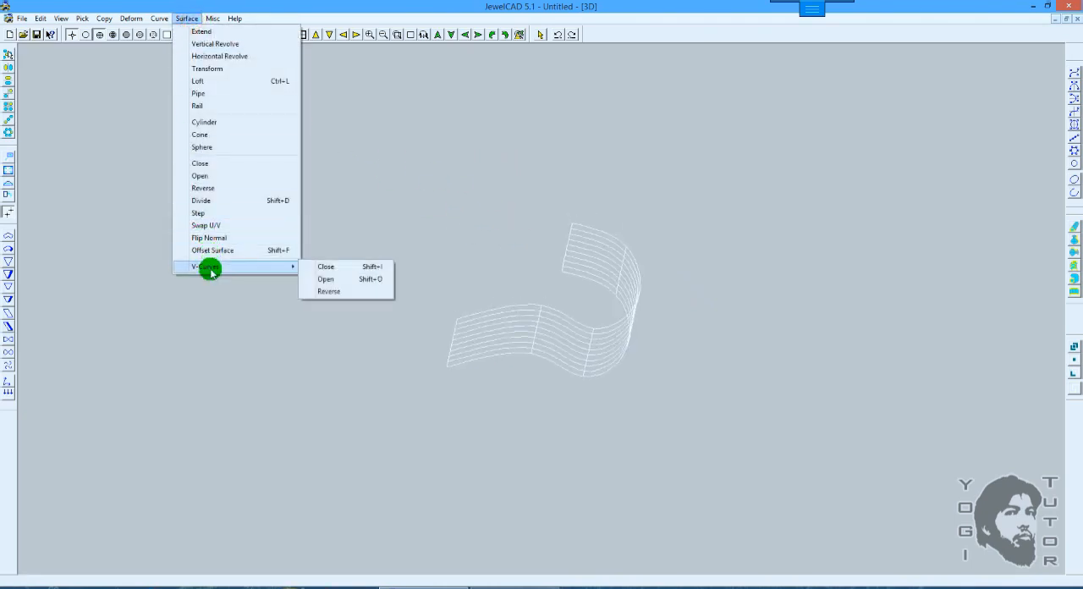
left_click(331, 268)
scroll(631, 230, "up", 2)
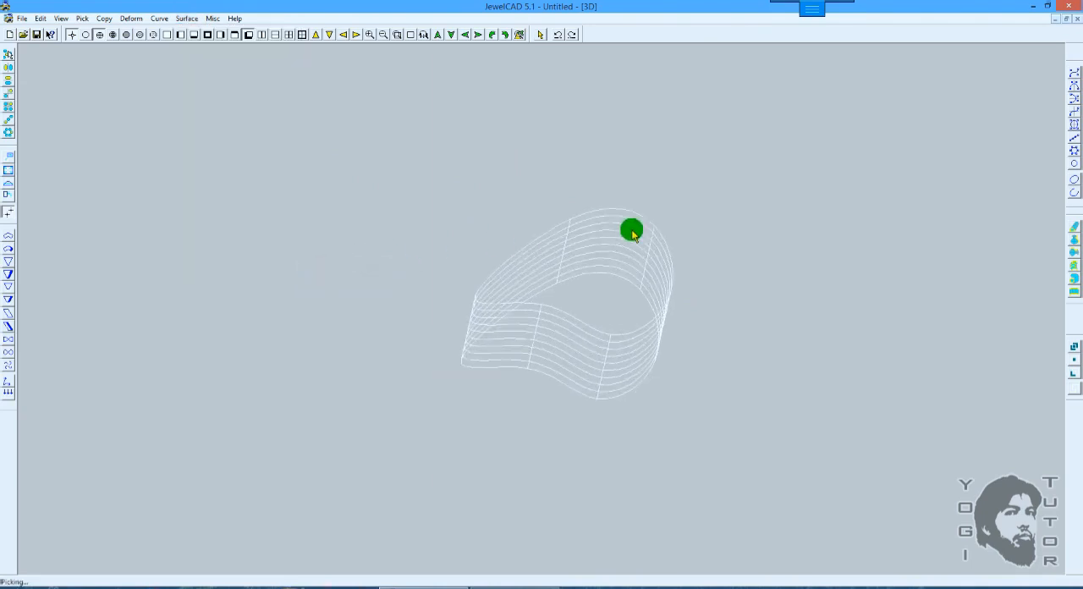
key("F12")
left_click_drag(727, 280, 626, 176)
left_click(625, 176)
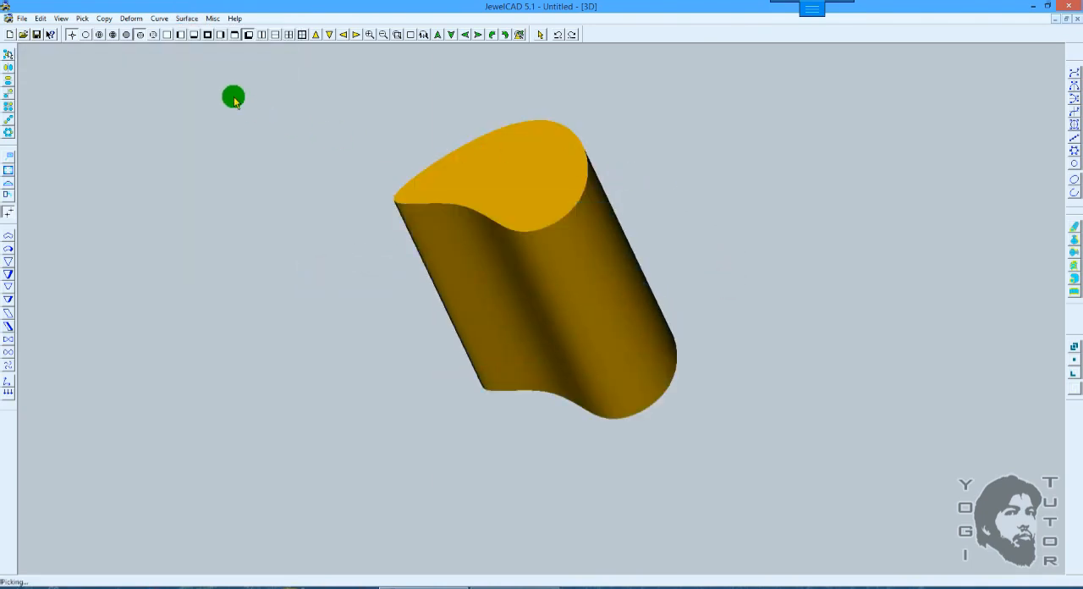
Step: Compare how the open extended surface displays in Fast Shading and Shading in Color from several 3D angles
left_click_drag(385, 147, 200, 122)
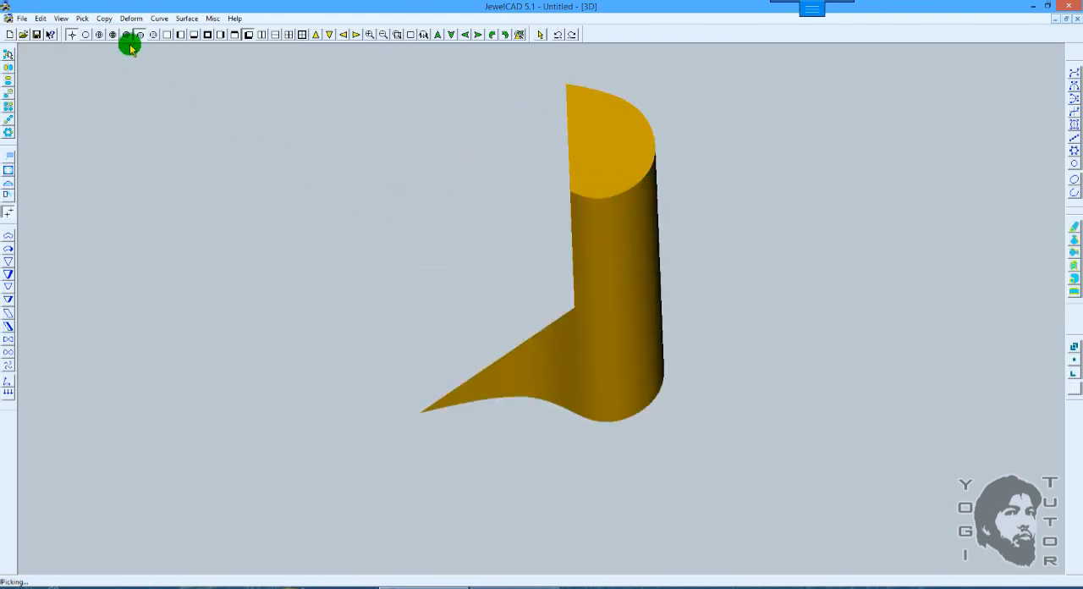
left_click_drag(535, 195, 666, 166)
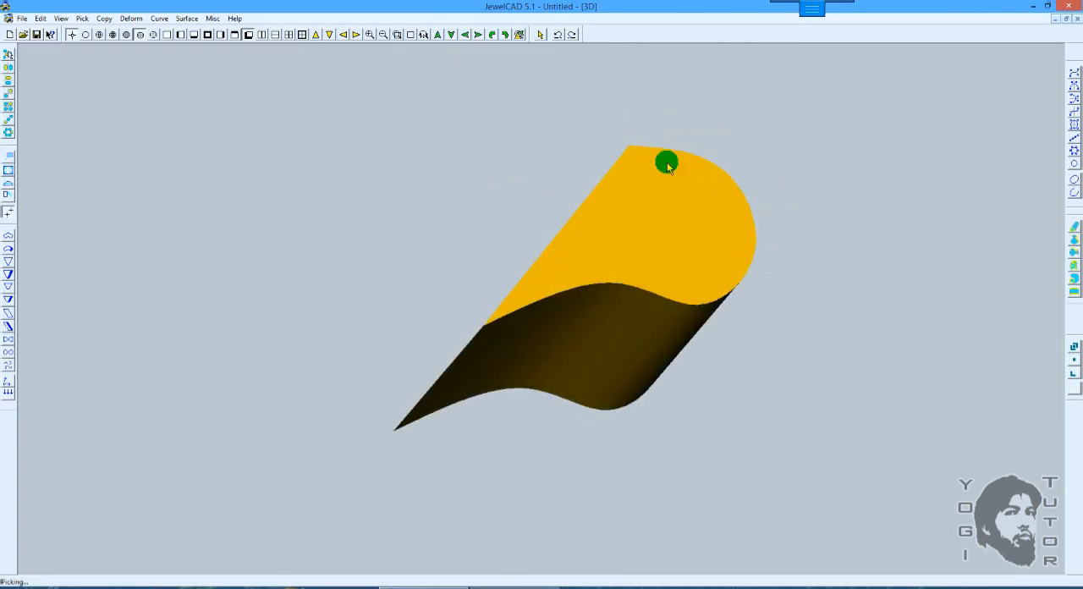
left_click(126, 35)
mouse_move(259, 90)
left_mouse_down()
mouse_move(612, 164)
mouse_move(601, 183)
mouse_move(759, 179)
mouse_move(676, 220)
mouse_move(583, 221)
mouse_move(728, 217)
mouse_move(730, 167)
mouse_move(655, 198)
left_mouse_up()
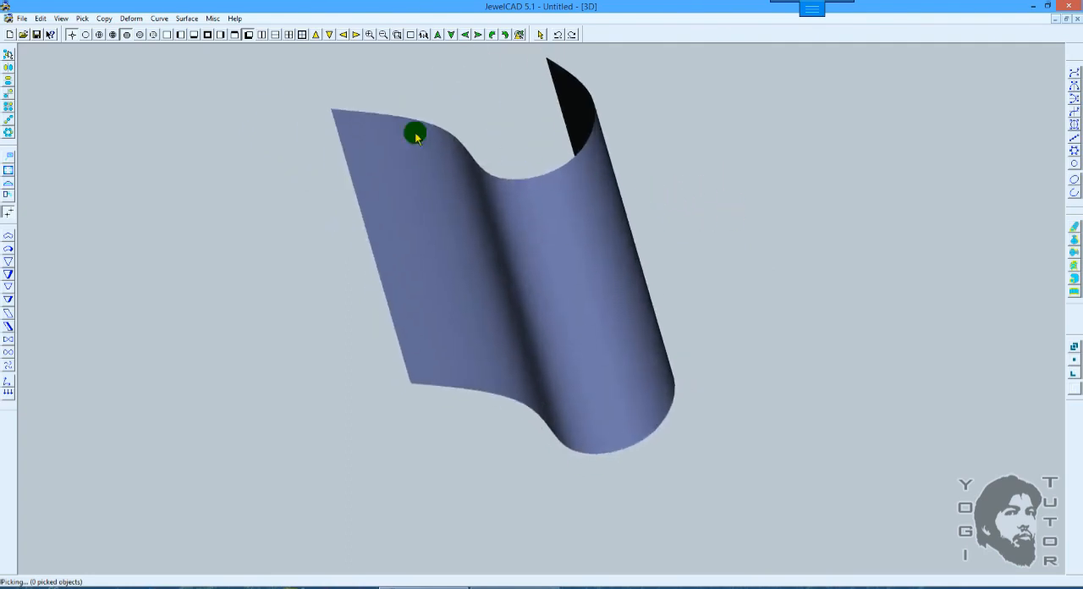
left_click(139, 34)
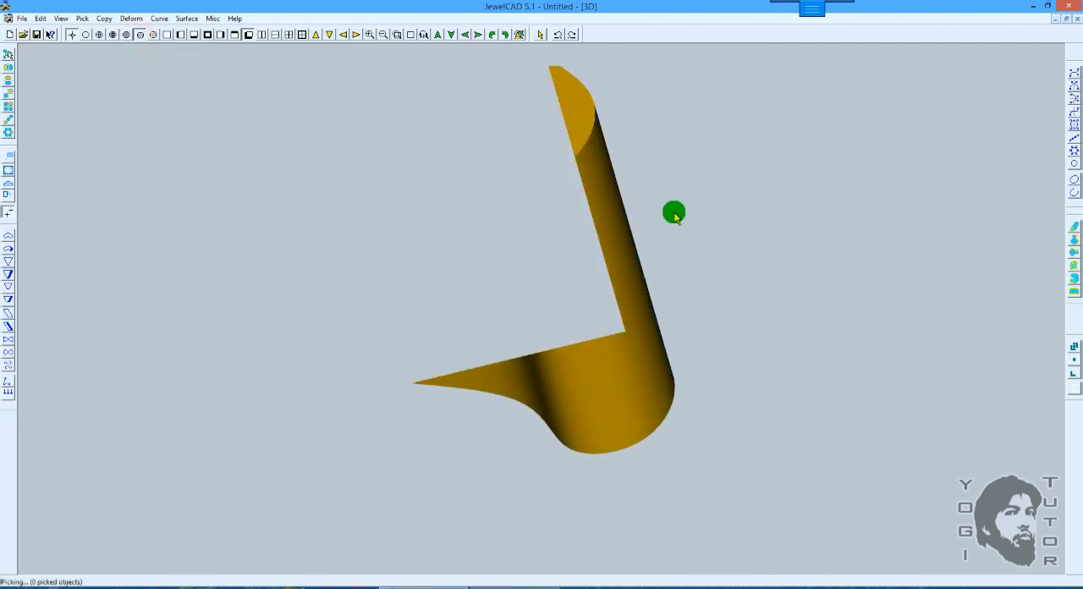
mouse_move(675, 211)
left_mouse_down()
mouse_move(615, 310)
mouse_move(708, 183)
left_mouse_up()
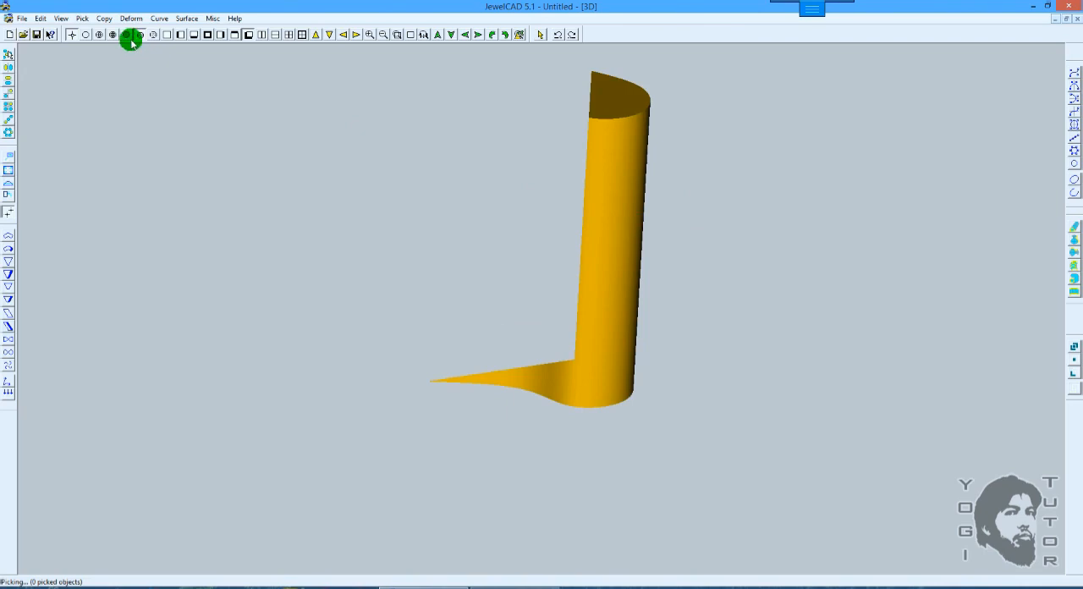
Step: Return the extended surface to wireframe display, delete it, and switch to the Top view
left_click(780, 259)
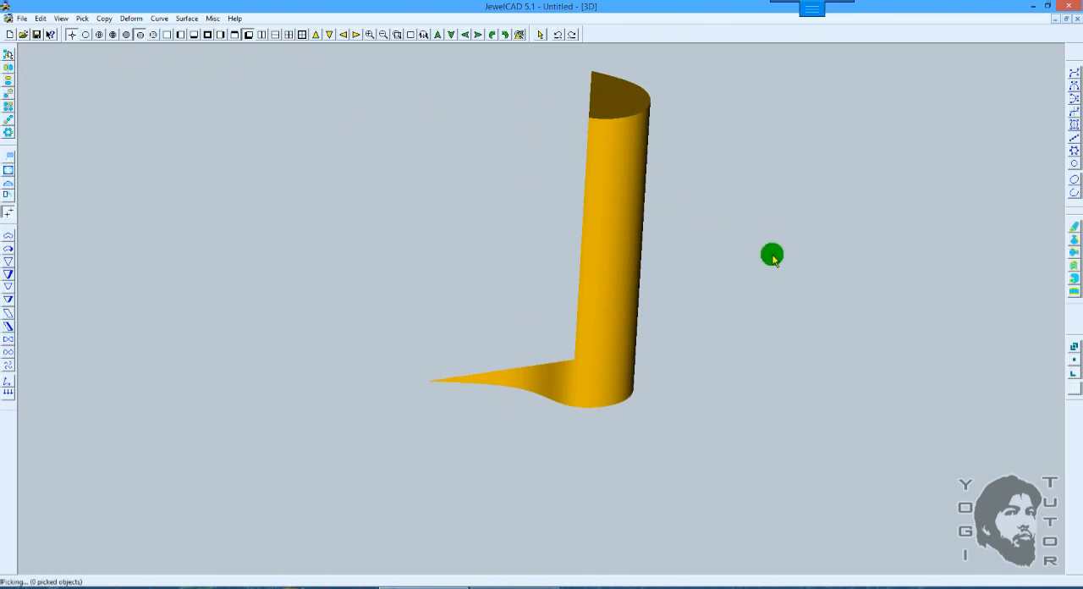
left_click(771, 254)
left_click_drag(679, 195, 512, 222)
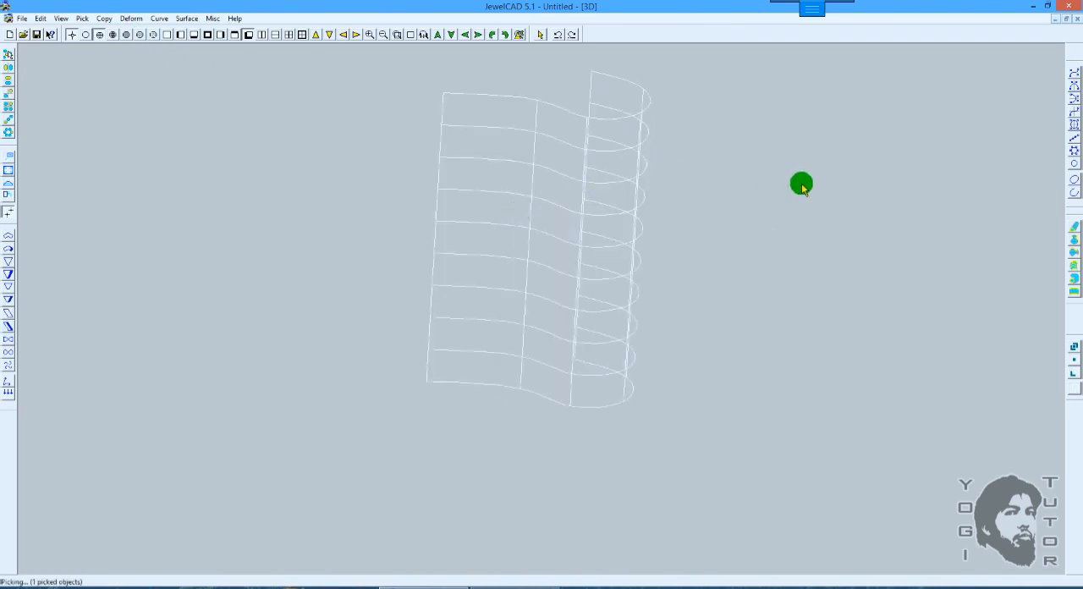
key("Delete")
key("F7")
scroll(778, 191, "up", 3)
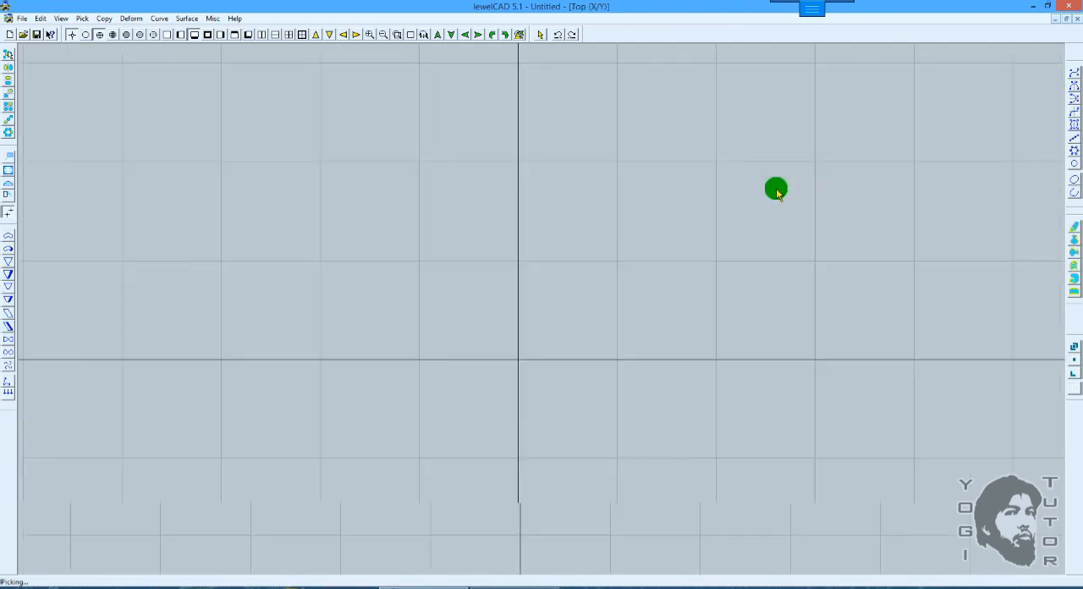
Step: Undock the Surface Toolbar over the drawing area and point out the Horizontal Revolve Surface tool
left_click_drag(1073, 218, 734, 211)
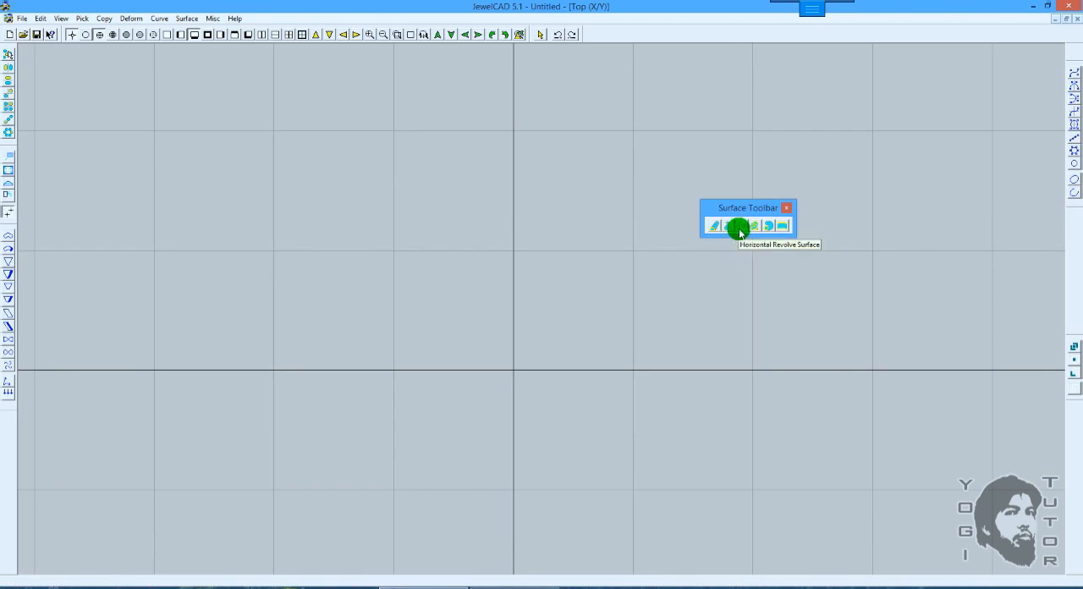
left_click(736, 231)
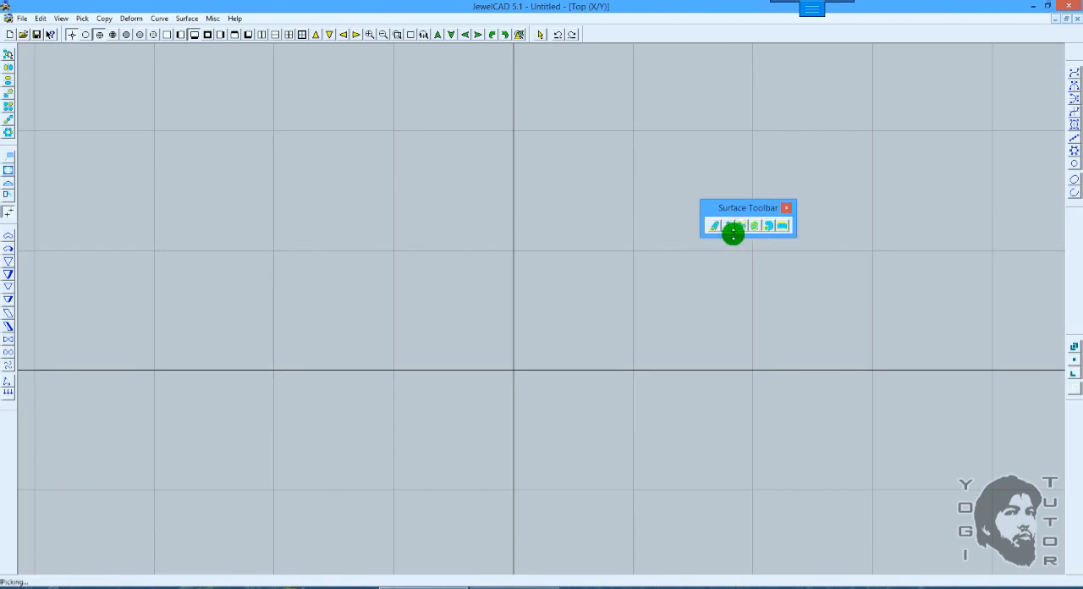
left_click(734, 236)
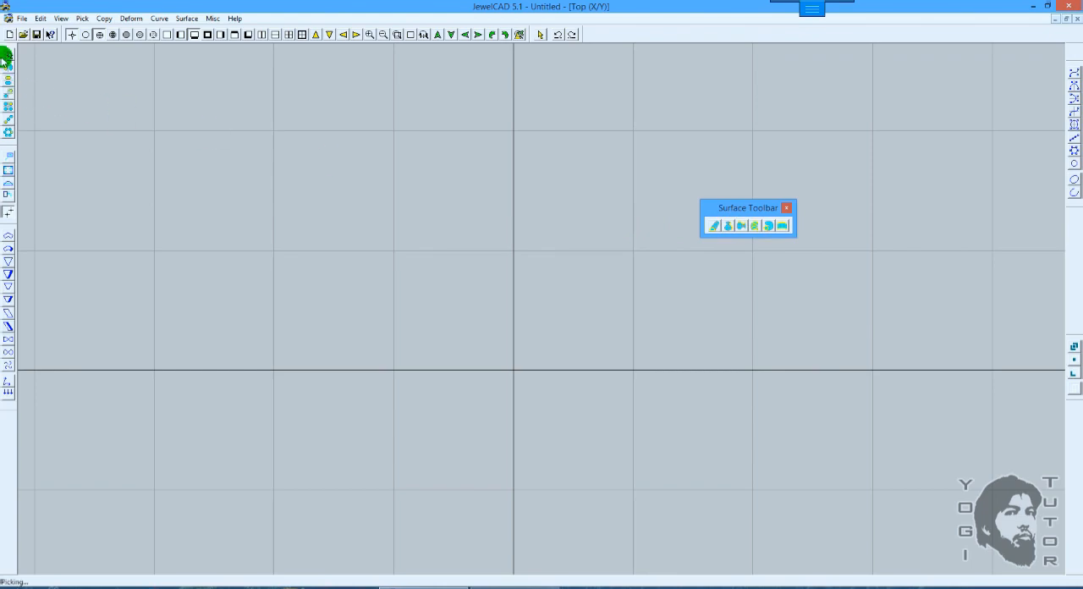
Step: Float the Copy Toolbar beside the Surface Toolbar to compare their horizontal tools, and dock the Copy Toolbar back
left_click_drag(8, 49, 583, 195)
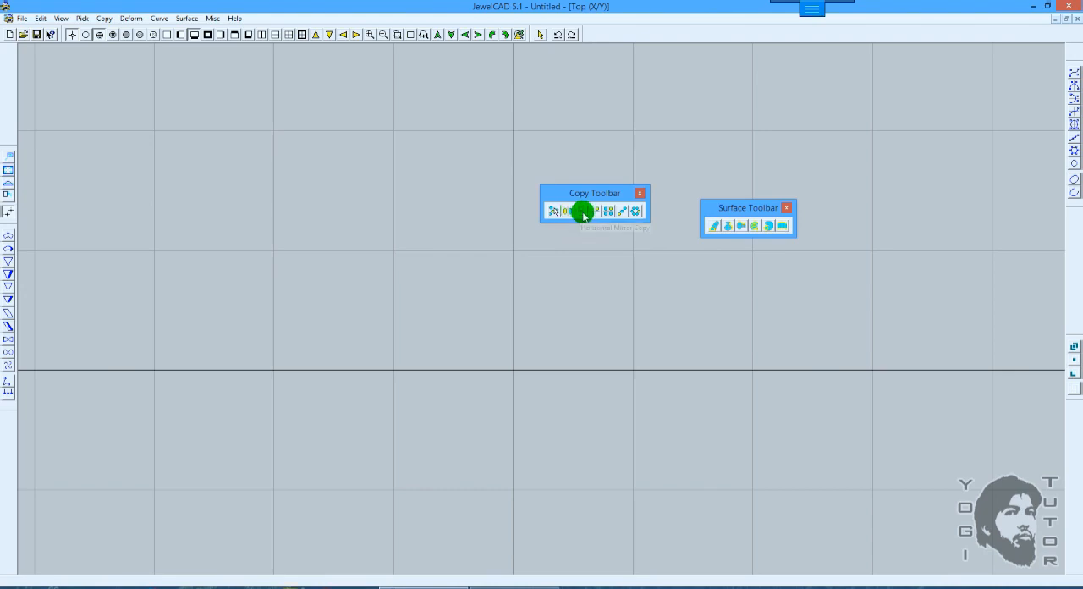
double_click(592, 195)
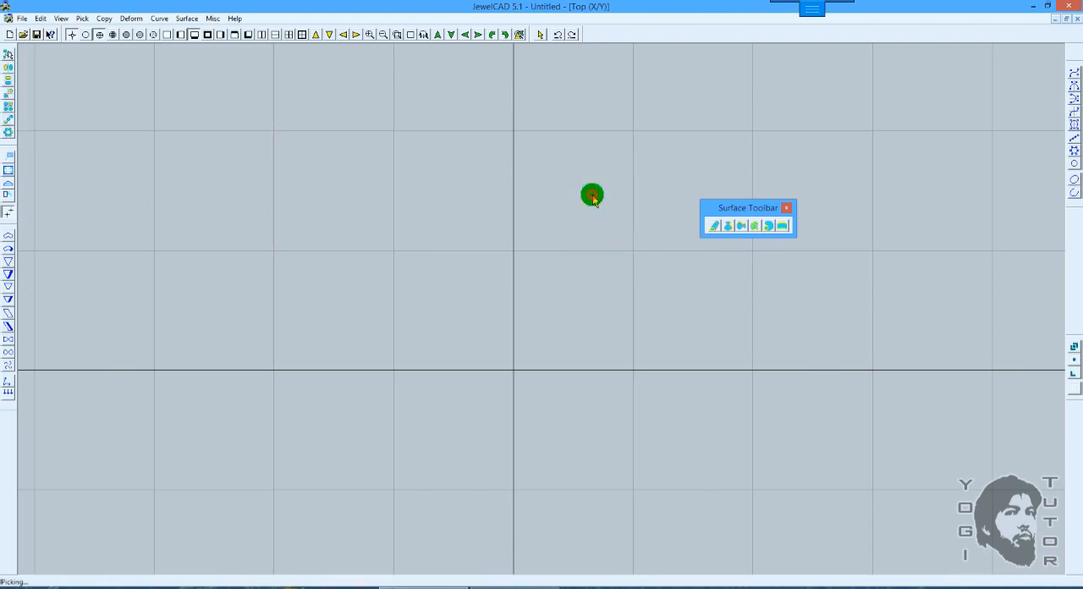
left_click(740, 226)
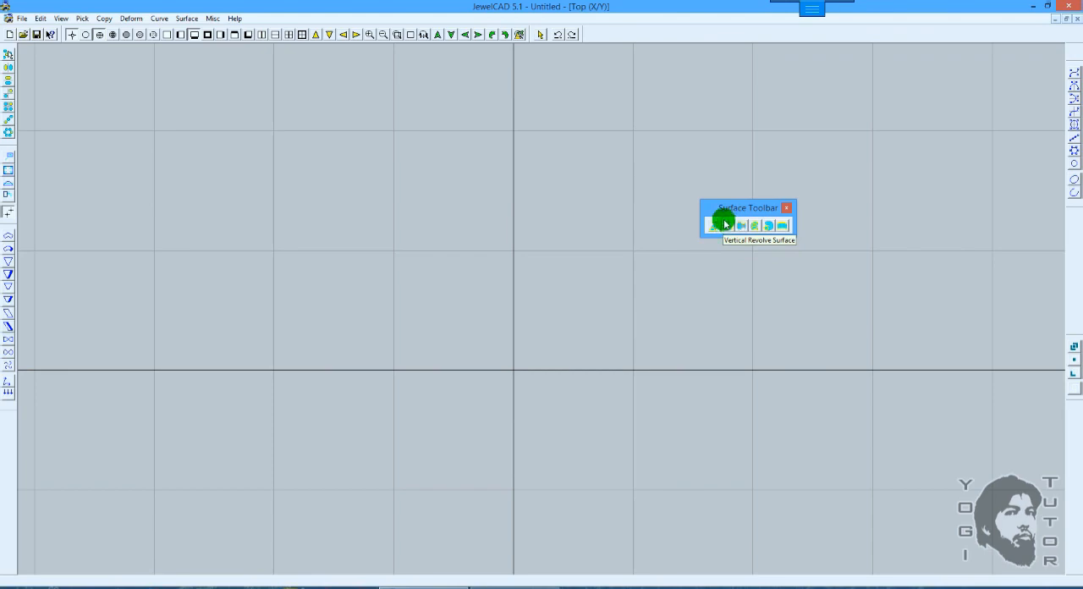
left_click(723, 224)
mouse_move(598, 5)
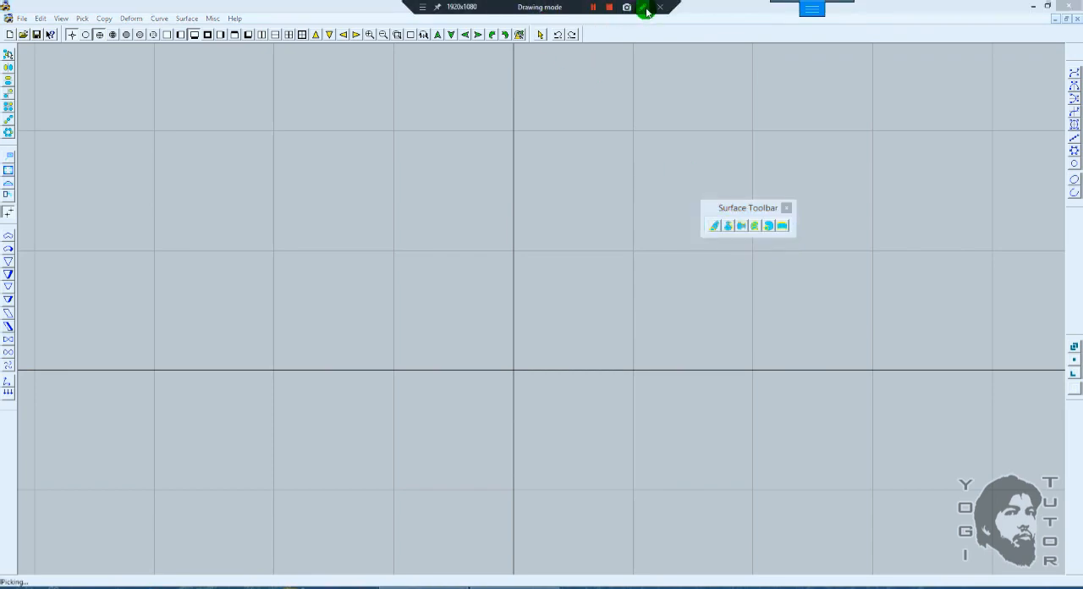
left_click(423, 7)
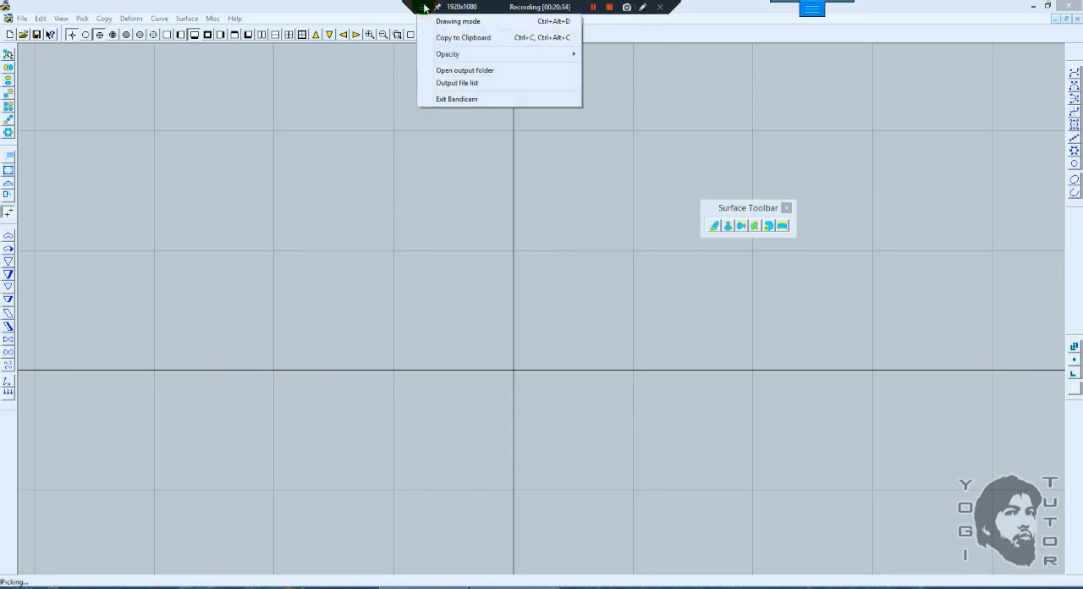
left_click(643, 7)
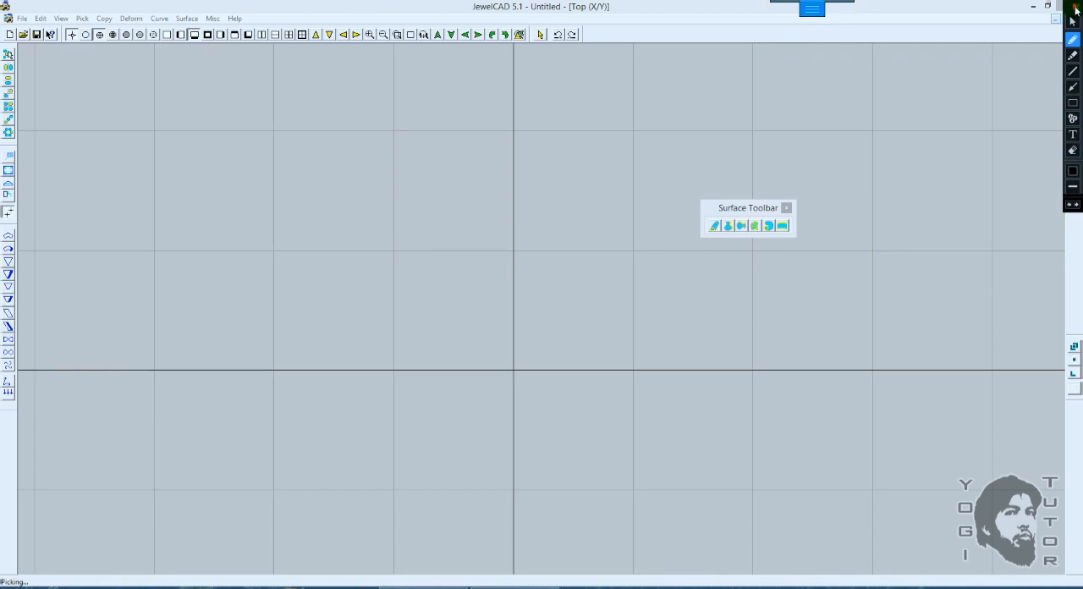
left_click(1074, 9)
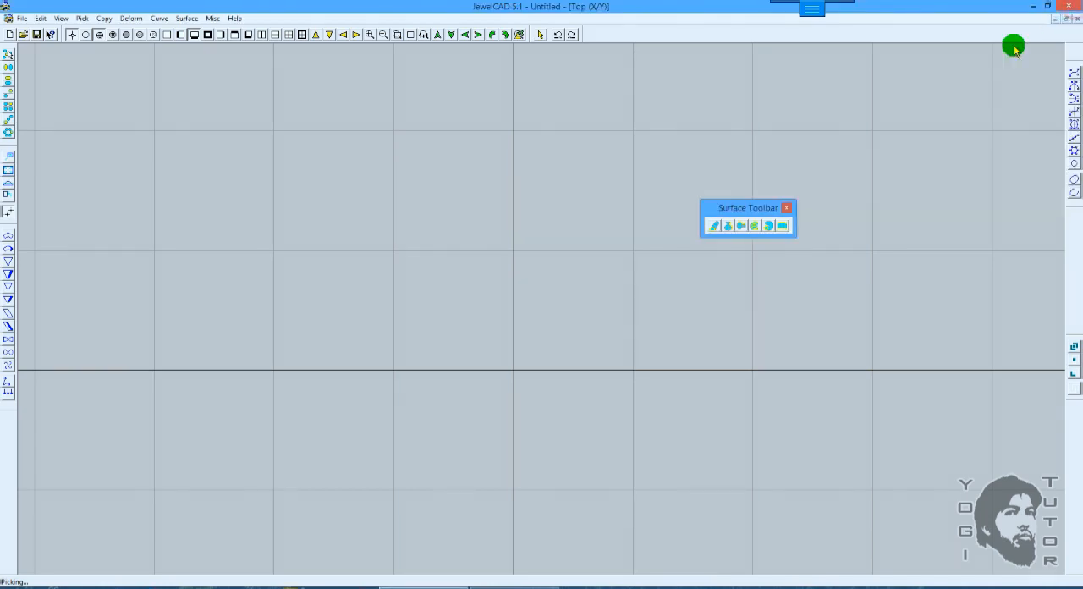
left_click(729, 226)
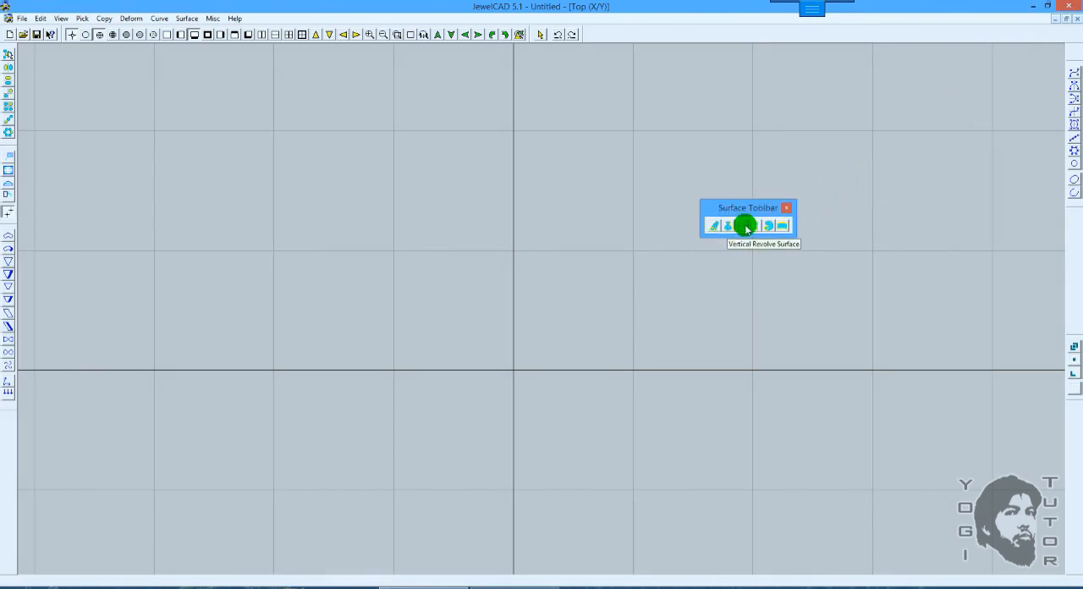
Step: Start a simple curve beside the vertical axis for a vase profile, with a flat rim, sharp lip corners and a curved-in neck
left_click(1073, 72)
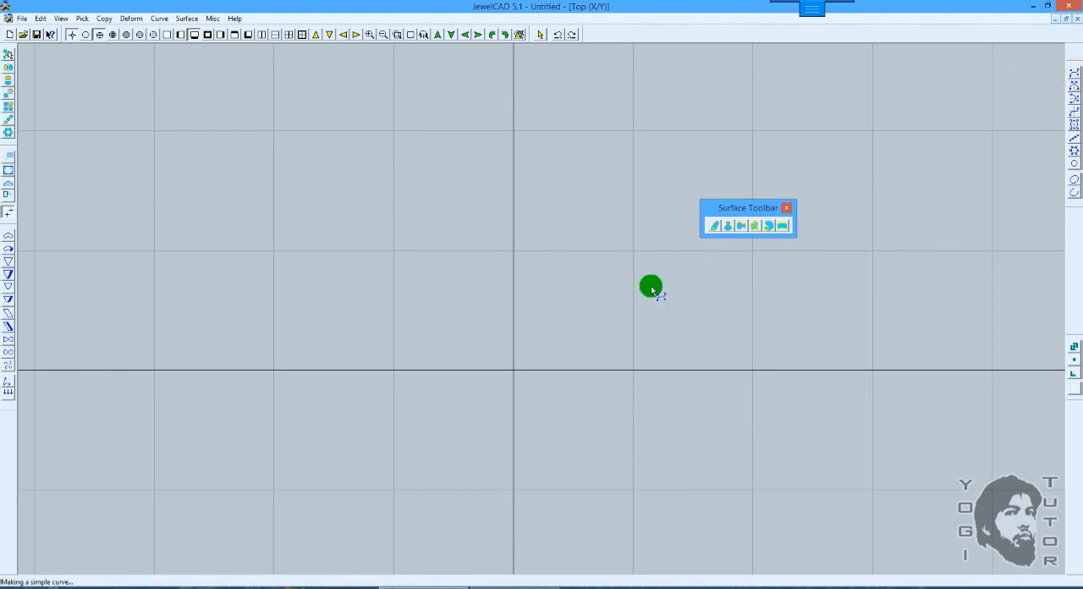
left_click(516, 261)
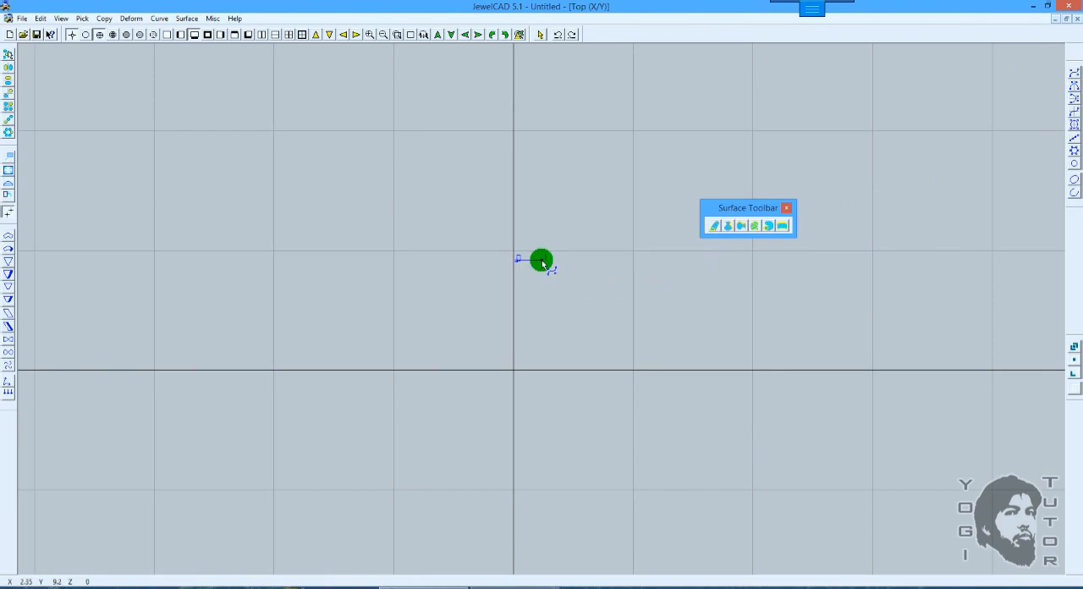
left_click(541, 260)
scroll(541, 260, "up", 3)
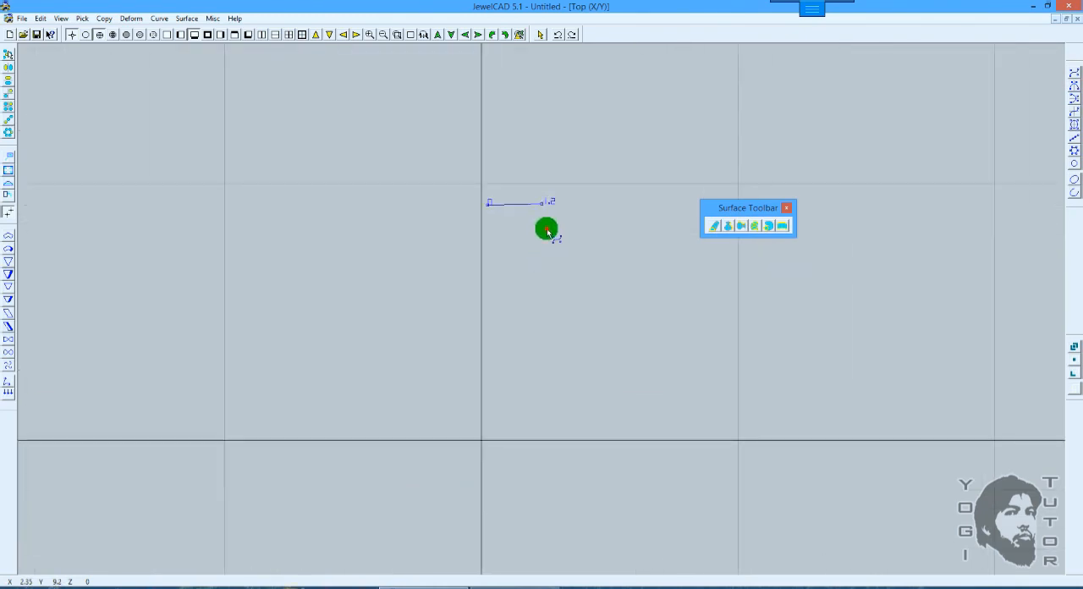
left_click(518, 266)
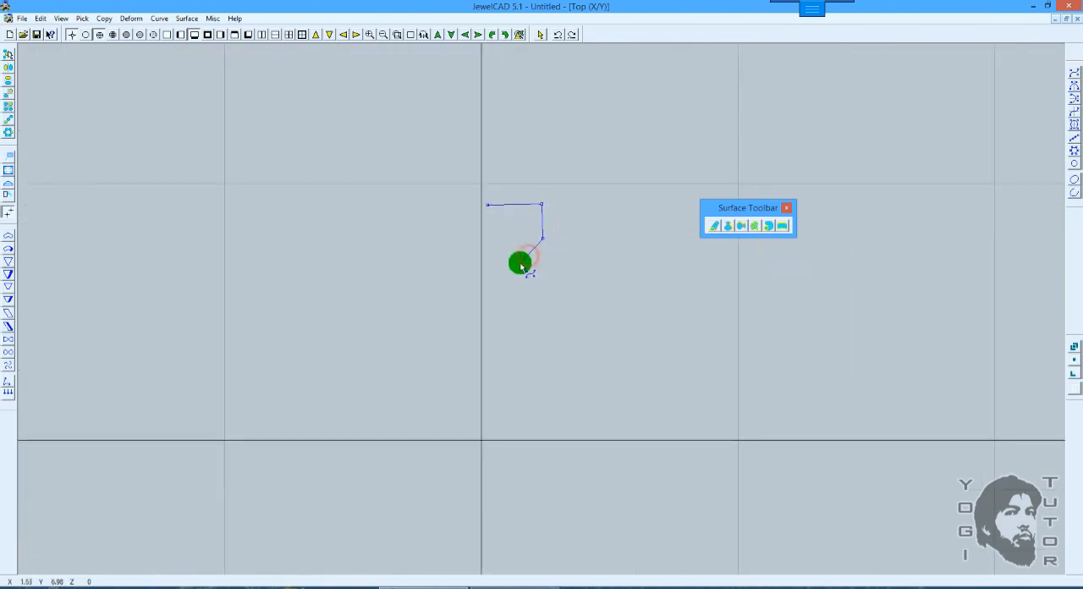
left_click(512, 299)
left_click(522, 332)
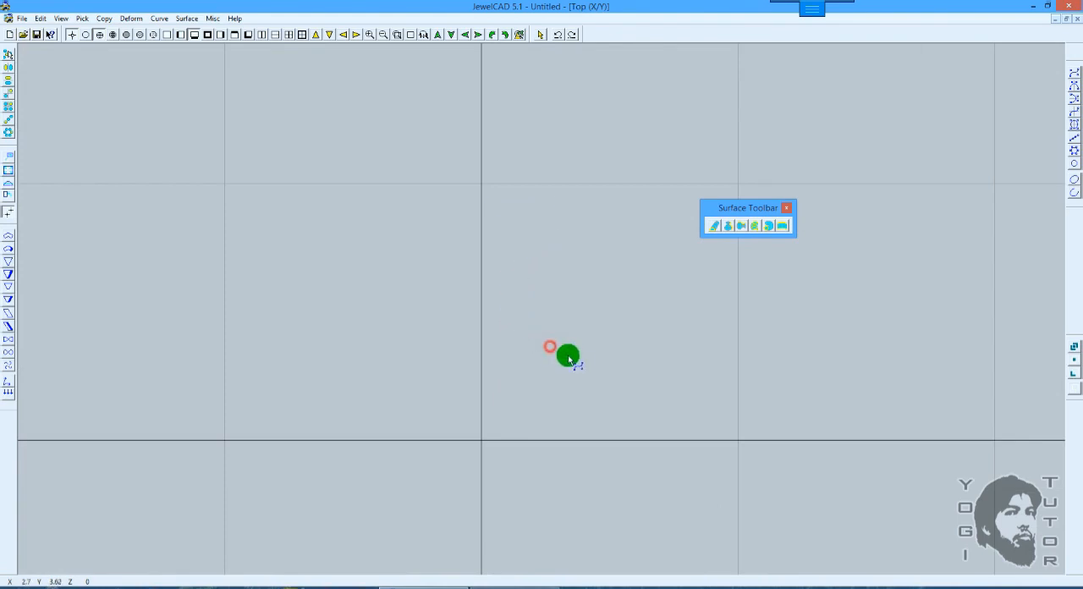
Step: Continue the vase profile through a rounded belly and small foot, ending on the vertical axis at about Y -2.3
left_click(574, 359)
left_click(588, 394)
left_click(589, 437)
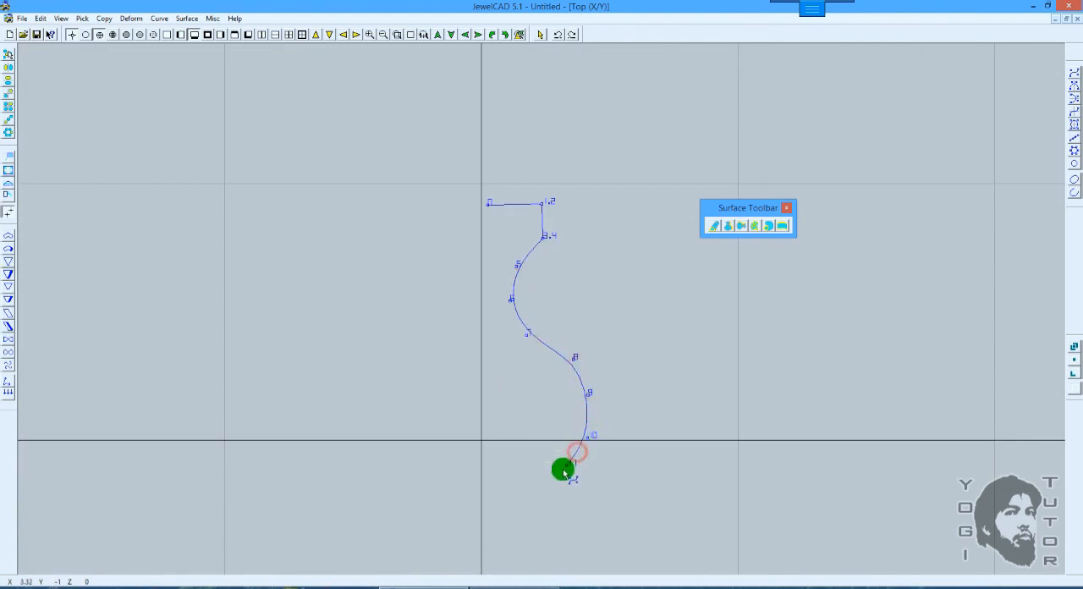
left_click(563, 468)
double_click(508, 488)
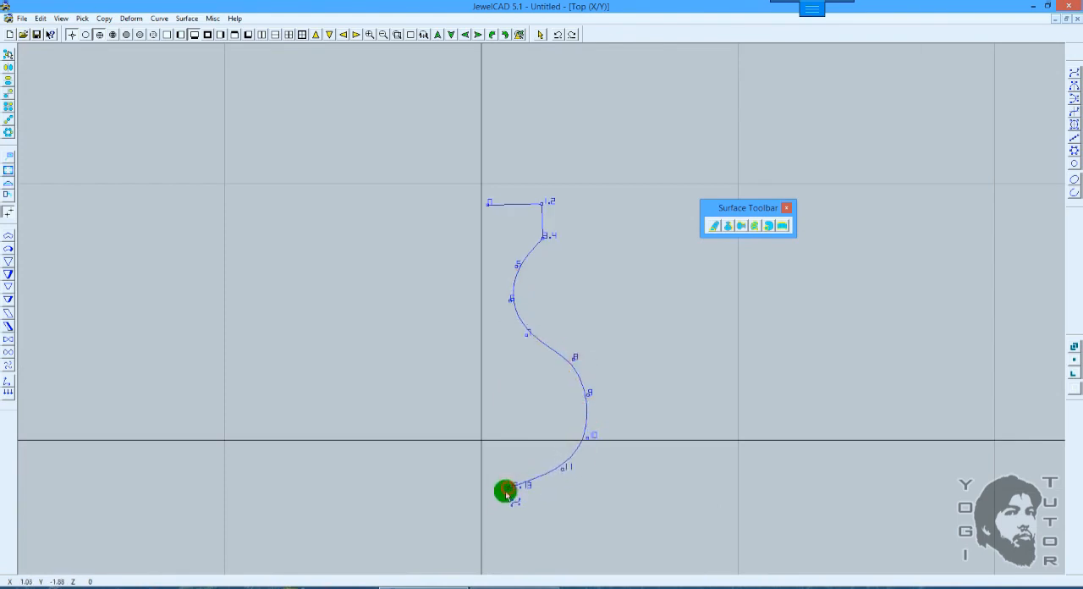
left_click(497, 496)
right_click(482, 497)
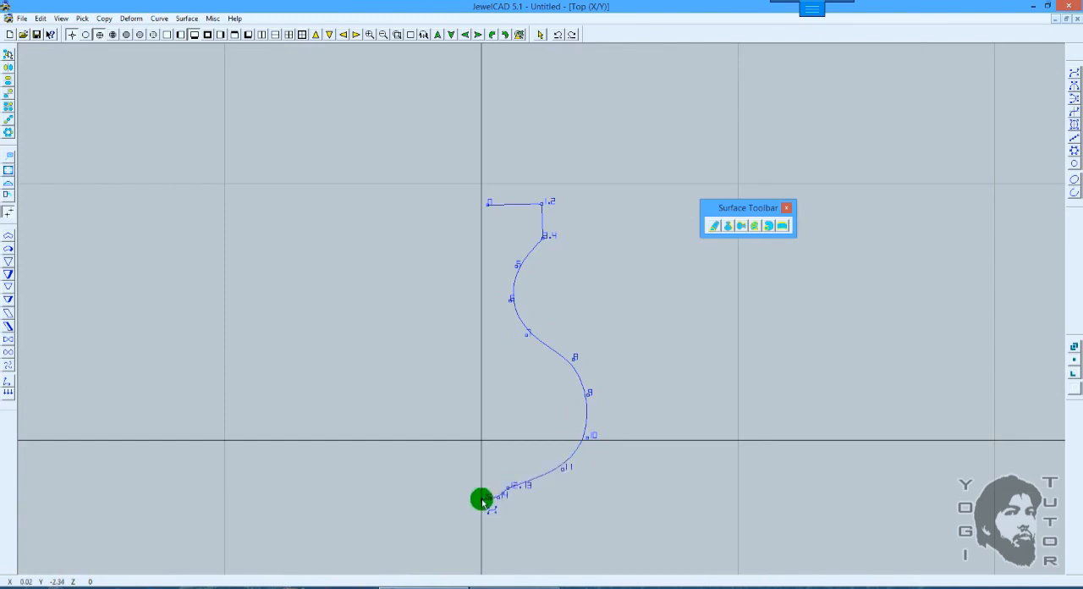
Step: Move the rim's start point outward and extend the curve down inside the neck to the vertical axis at about Y 6.5, rounding the cavity bottom
left_click_drag(492, 206, 501, 203)
left_click(502, 204)
left_click(503, 233)
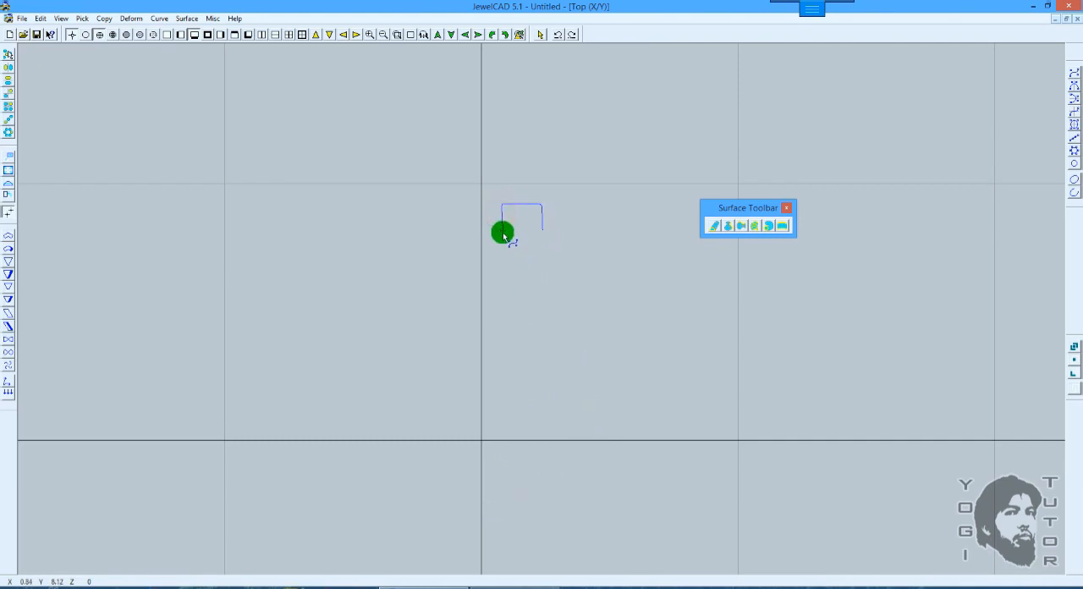
left_click(499, 259)
left_click(485, 271)
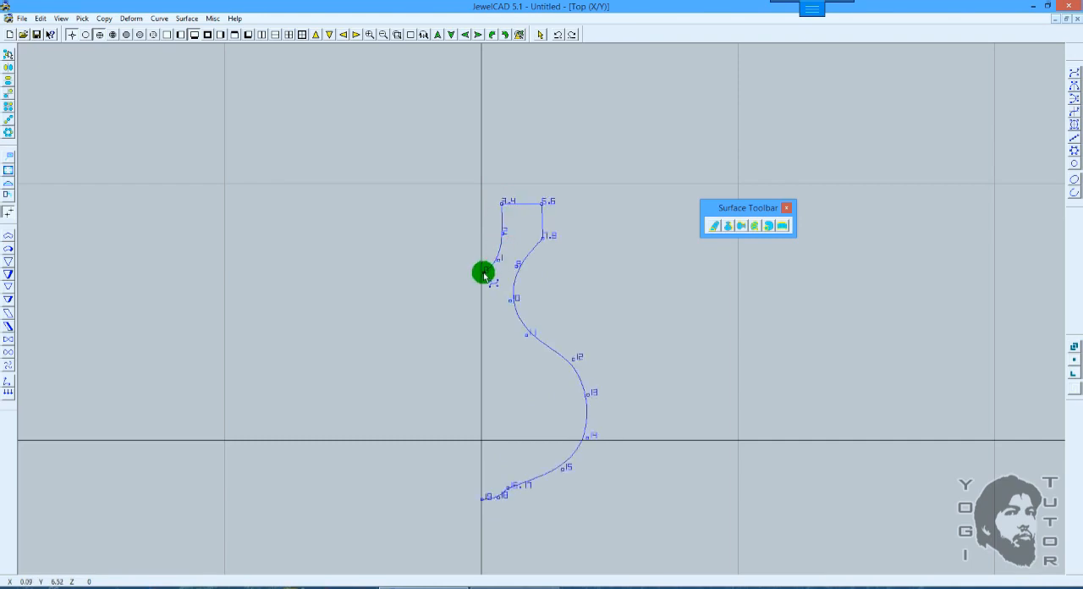
scroll(486, 272, "up", 1)
left_click(476, 257)
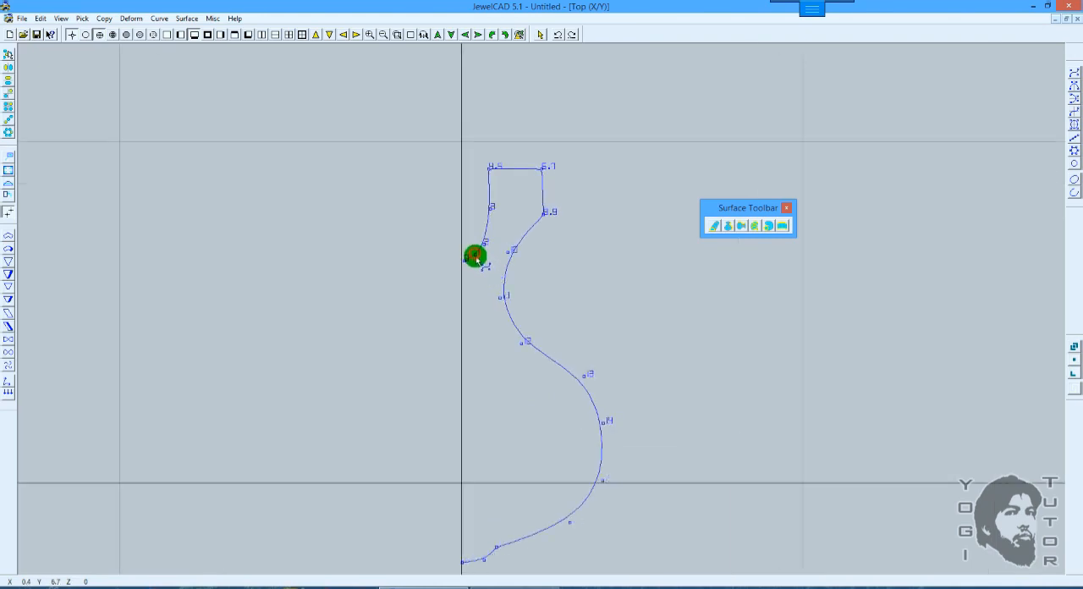
left_click_drag(483, 245, 488, 244)
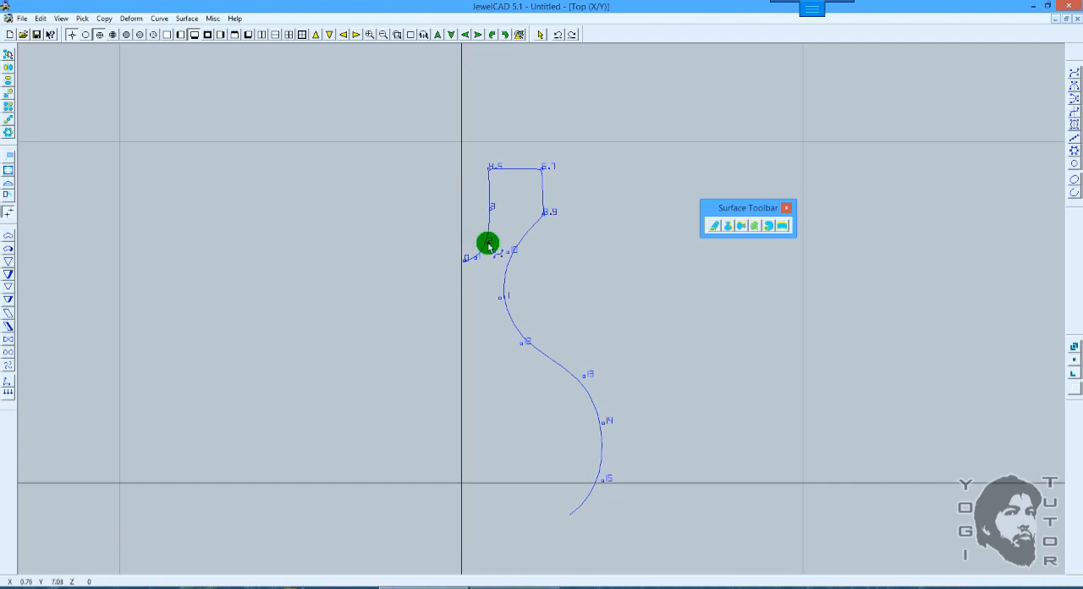
Step: Adjust the control points along the belly to round the lower vase profile, and finish the curve
scroll(566, 261, "down", 1)
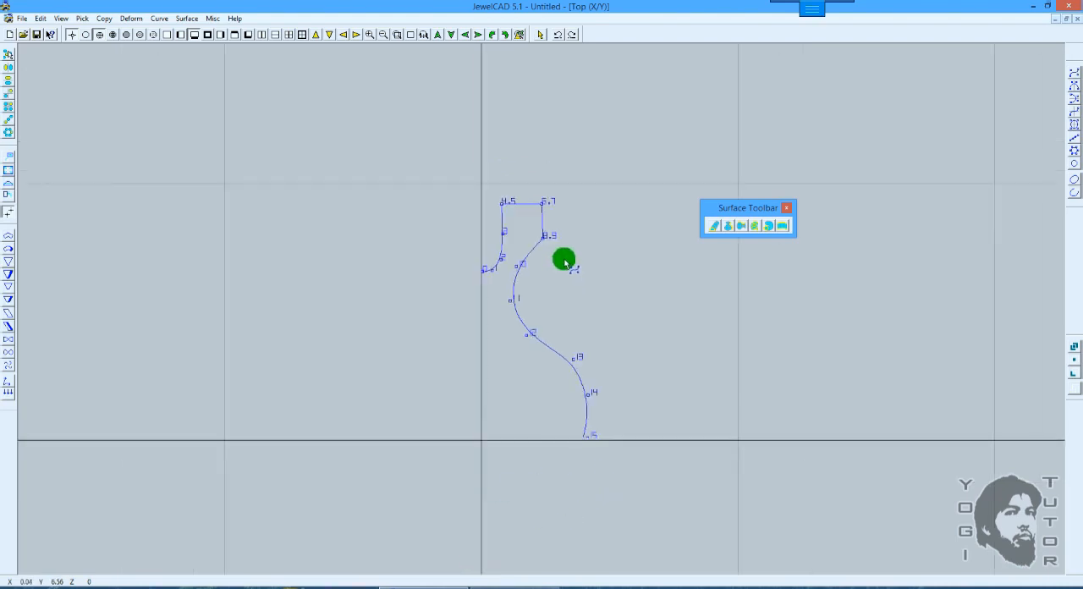
scroll(599, 336, "up", 1)
left_click_drag(609, 360, 575, 257, "ctrl+shift")
left_click_drag(572, 407, 560, 405)
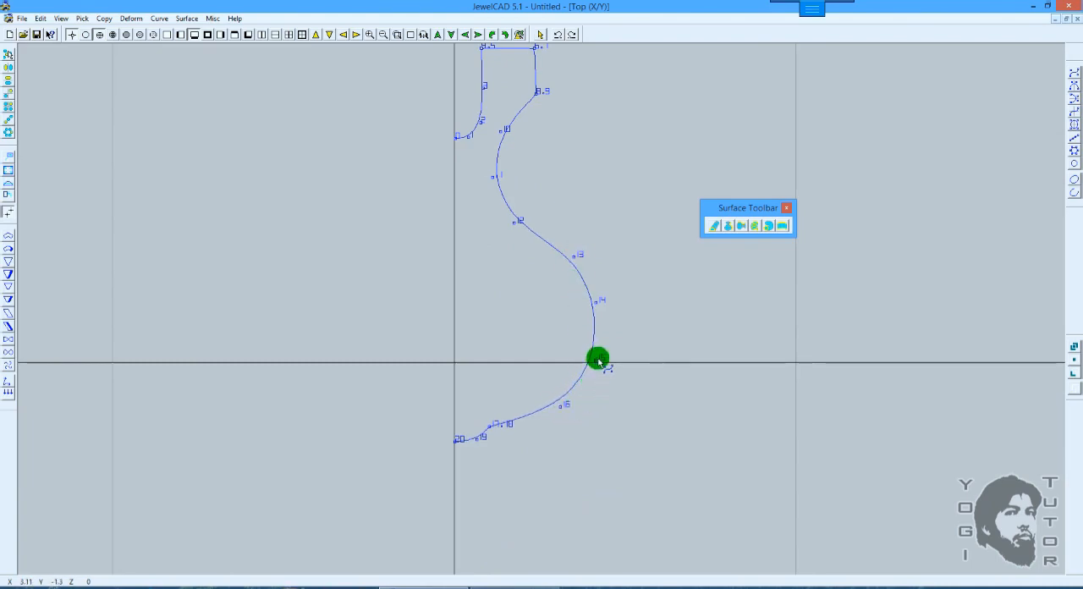
scroll(608, 349, "down", 1)
key("space")
Step: Create a Vertical Revolve Surface from the vase profile with number 6, 60 degrees and full revolution
left_click_drag(617, 260, 622, 287, "ctrl+shift")
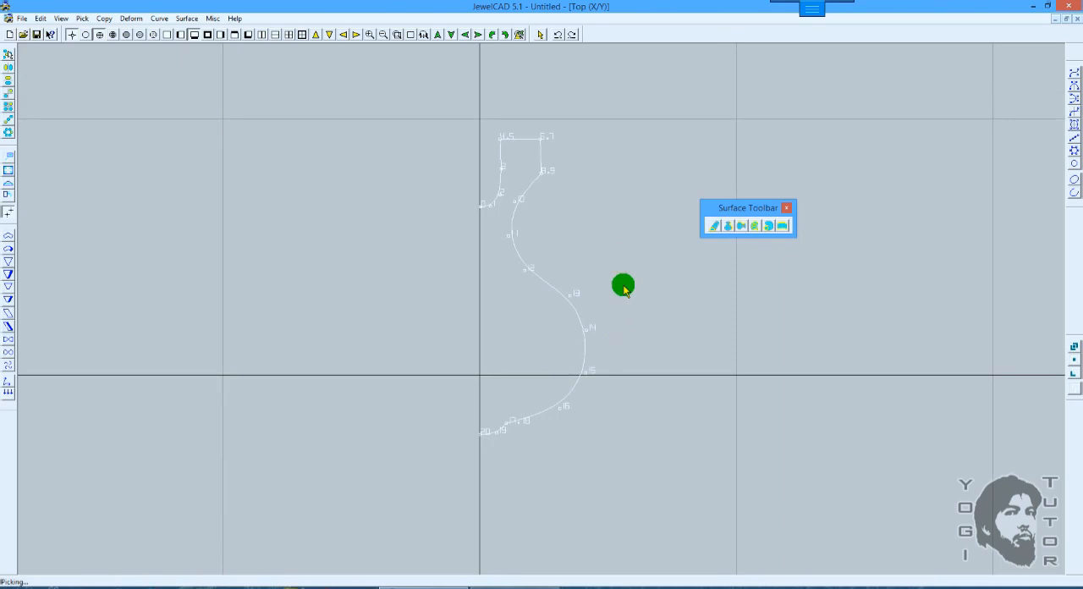
left_click(729, 225)
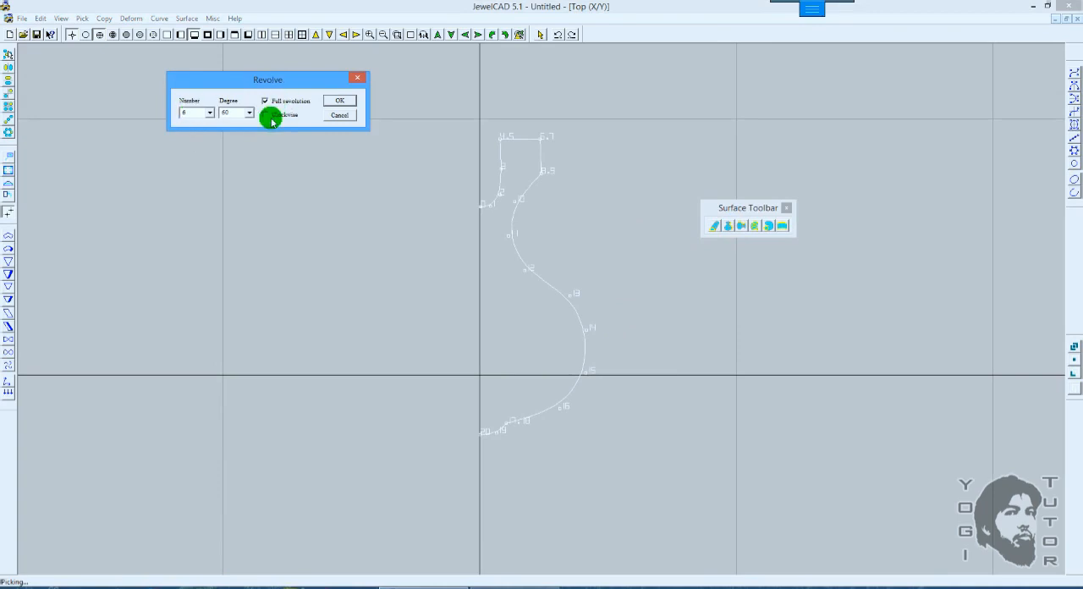
left_click(338, 101)
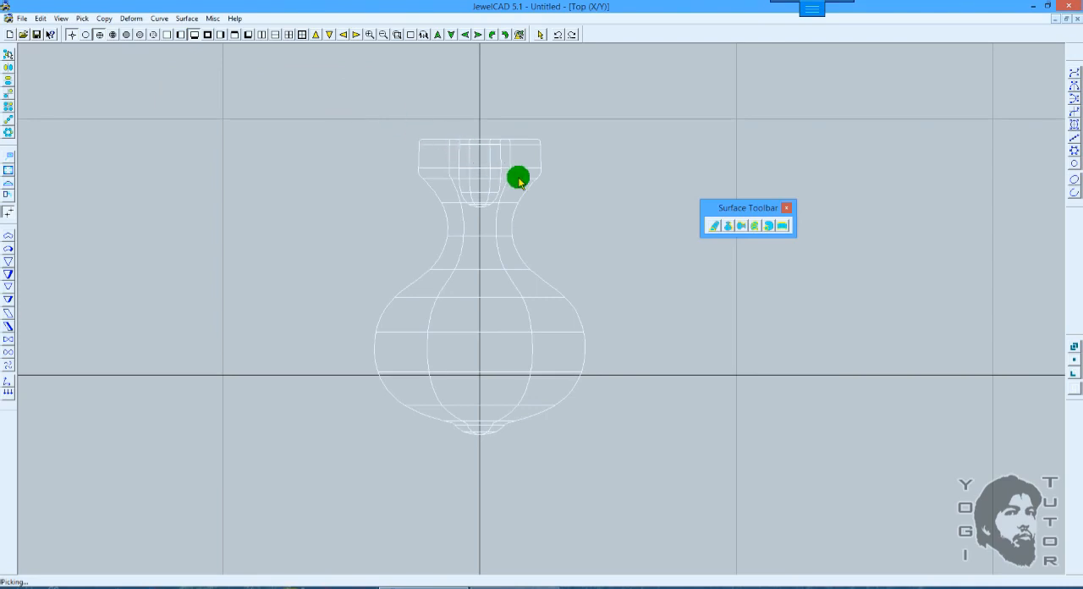
Step: Inspect the revolved vase in shaded display from a tilted 3D angle
left_click(140, 34)
key("space")
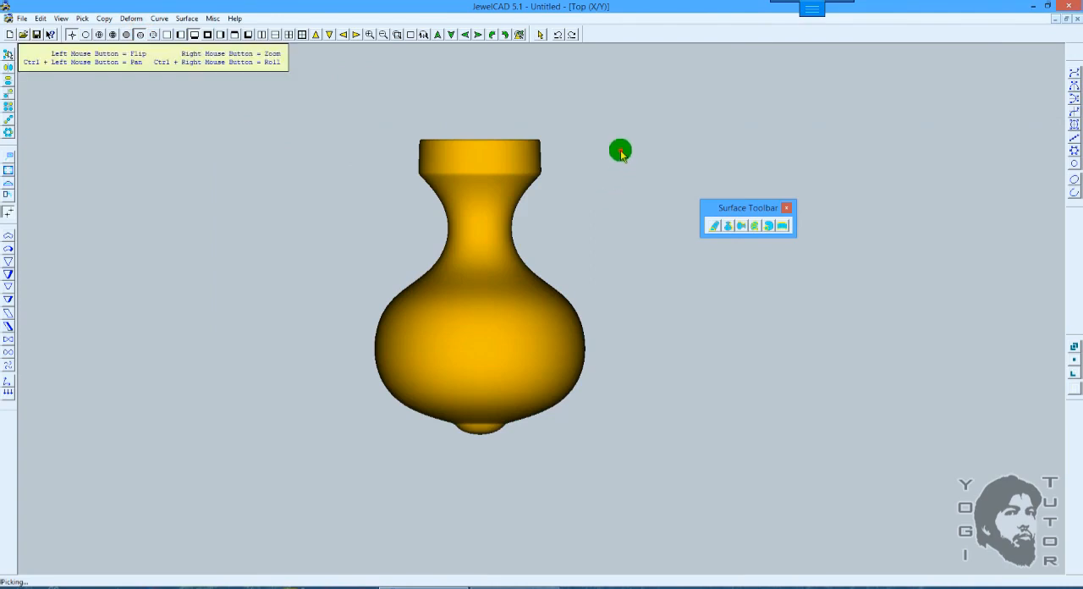
left_click_drag(622, 153, 587, 235)
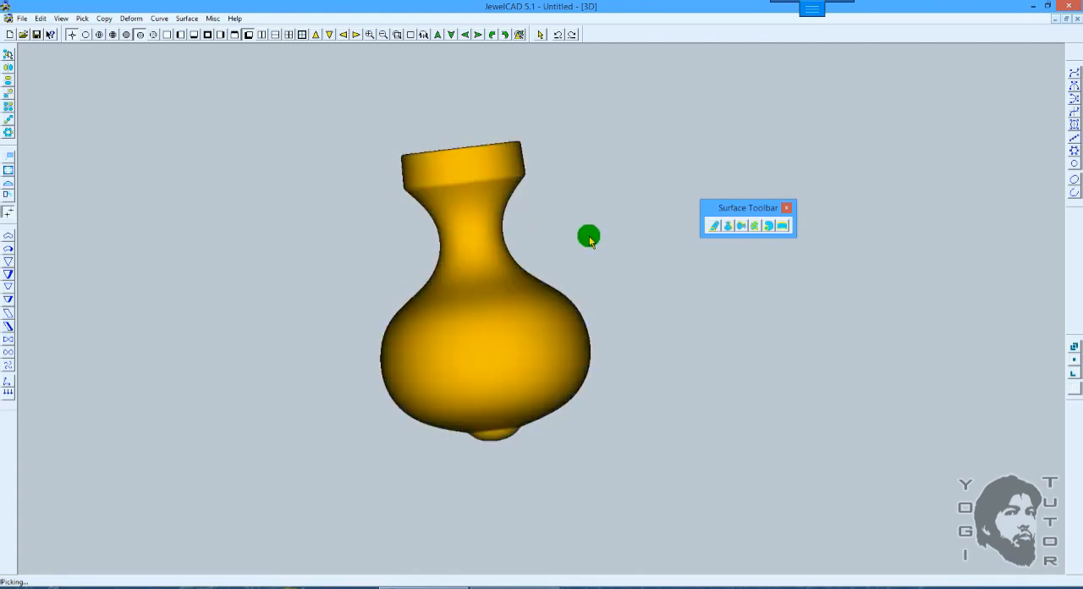
key("space")
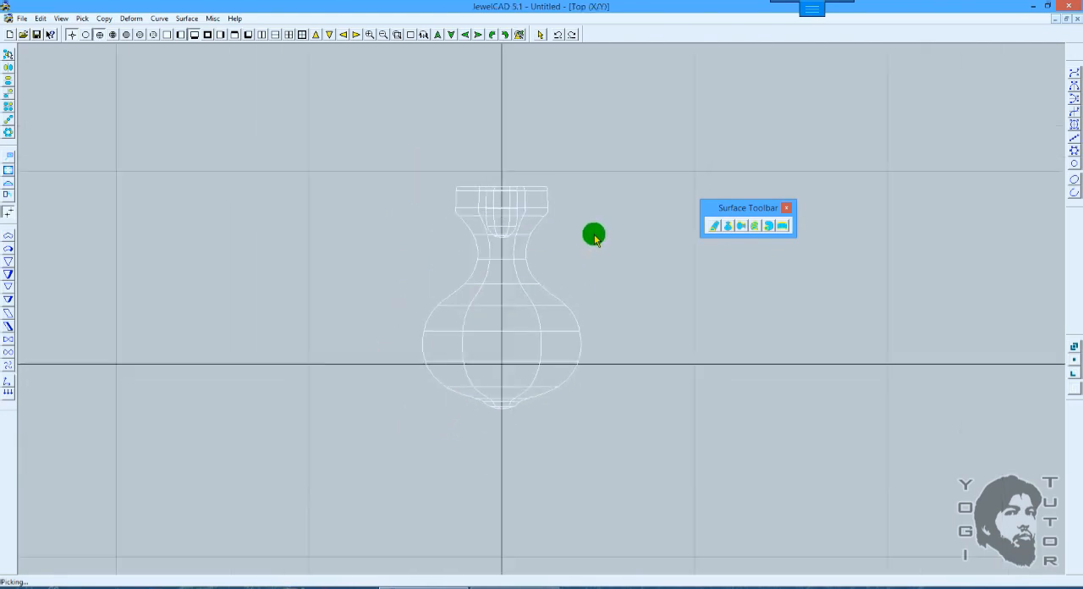
Step: Undo the vertical revolve to restore the vase profile curve and show it in the Top view
key("ctrl+z")
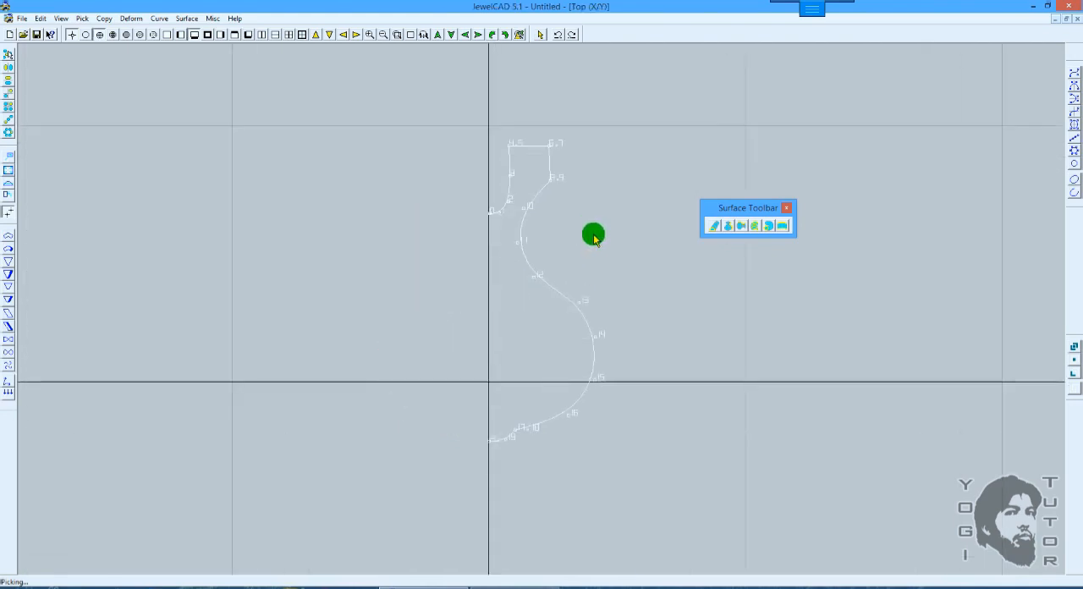
left_click(192, 35)
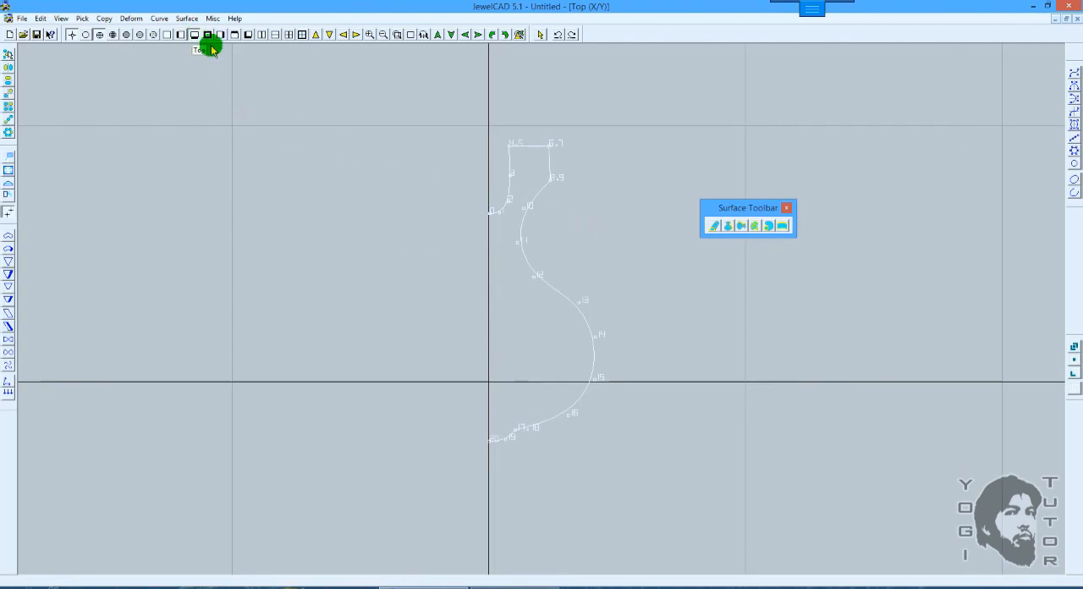
scroll(494, 229, "down", 1)
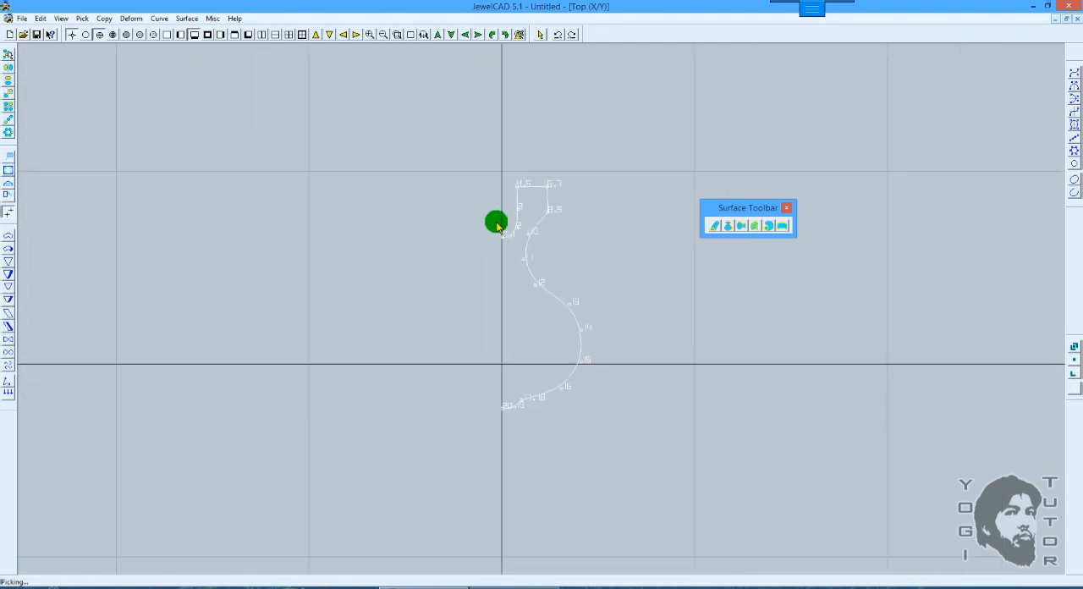
Step: Switch to the Front view and rotate the vase profile curve upright into the X/Z plane
left_click(208, 35)
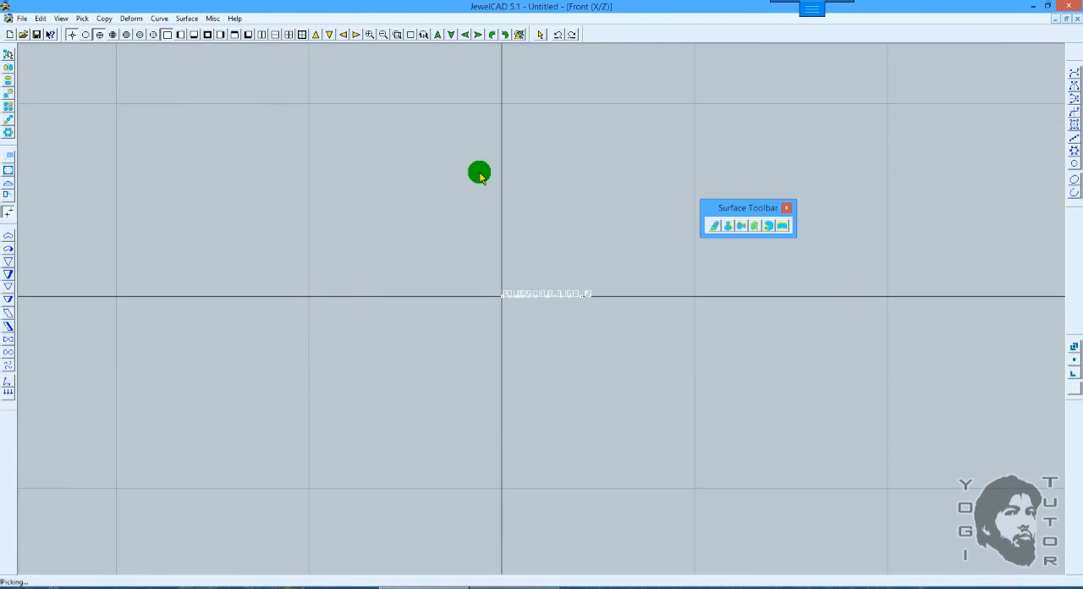
key("ctrl+Down")
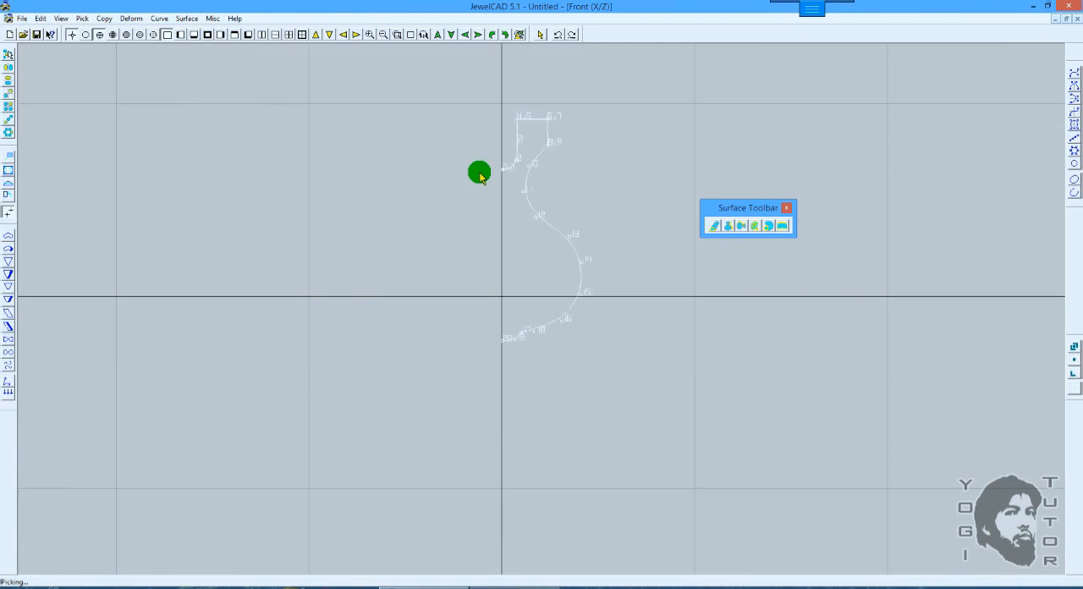
left_click_drag(586, 179, 579, 213, "shift")
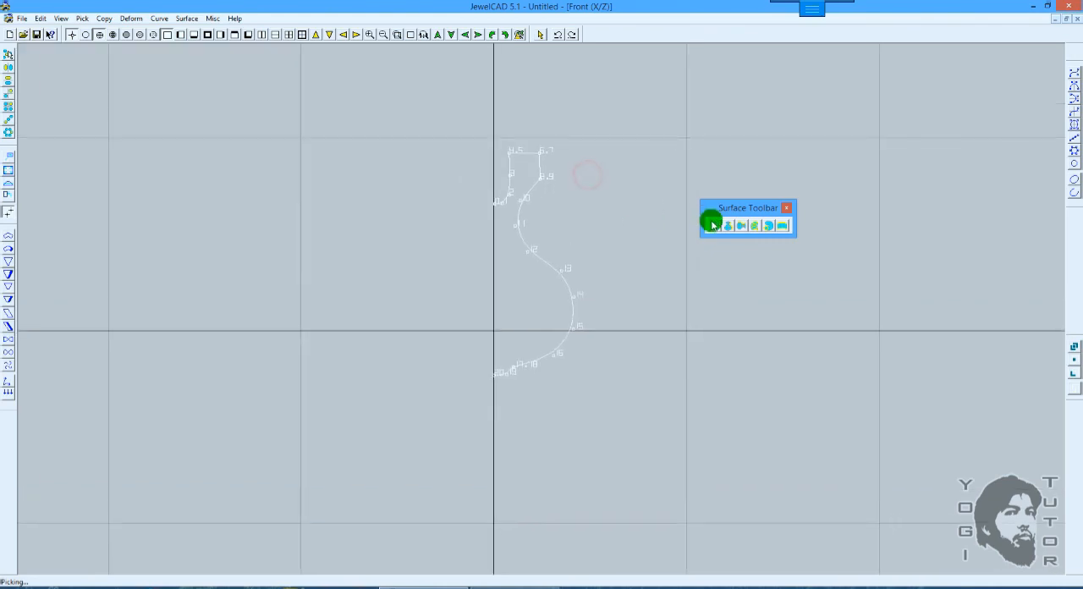
Step: Examine the Revolve Copy settings from the Top view and close them without applying
key("F4")
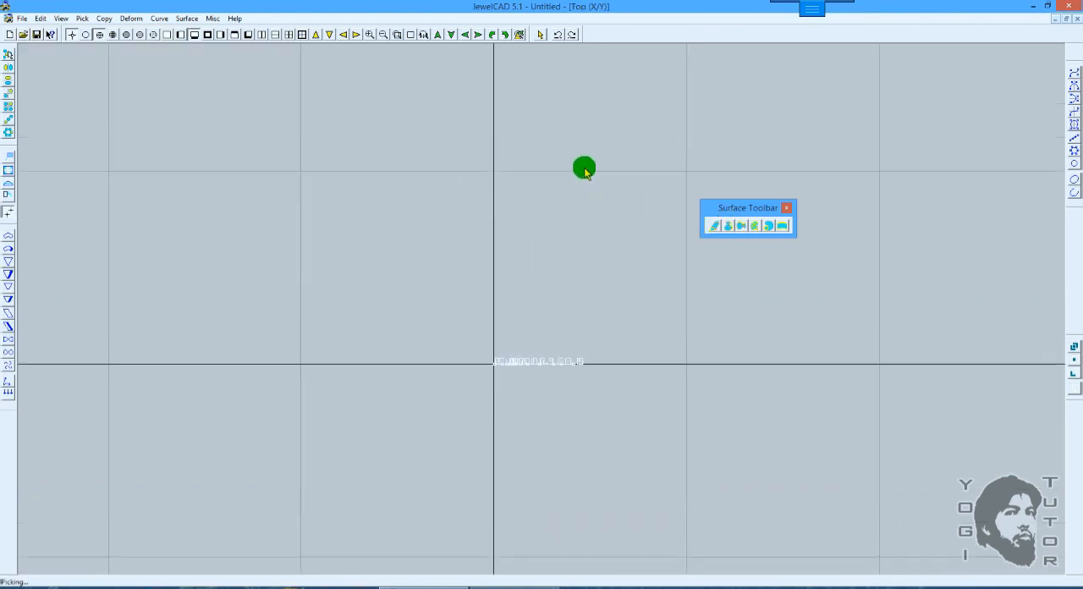
left_click(10, 133)
left_click(191, 111)
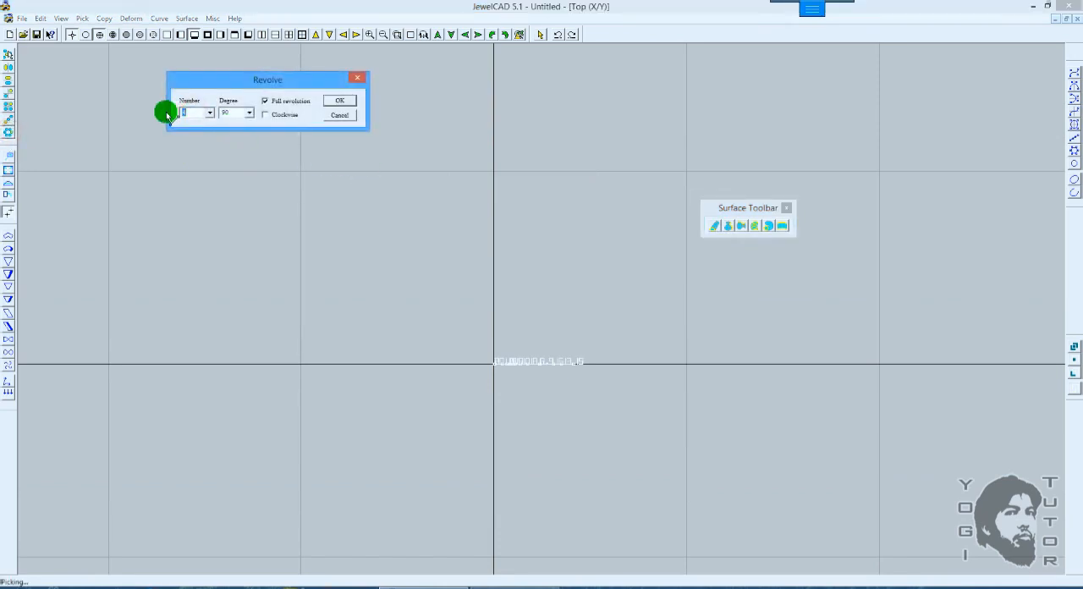
left_click(350, 121)
Step: Examine the Vertical Revolve Surface settings from the Front view, close them without applying, and return to the Top view
key("F2")
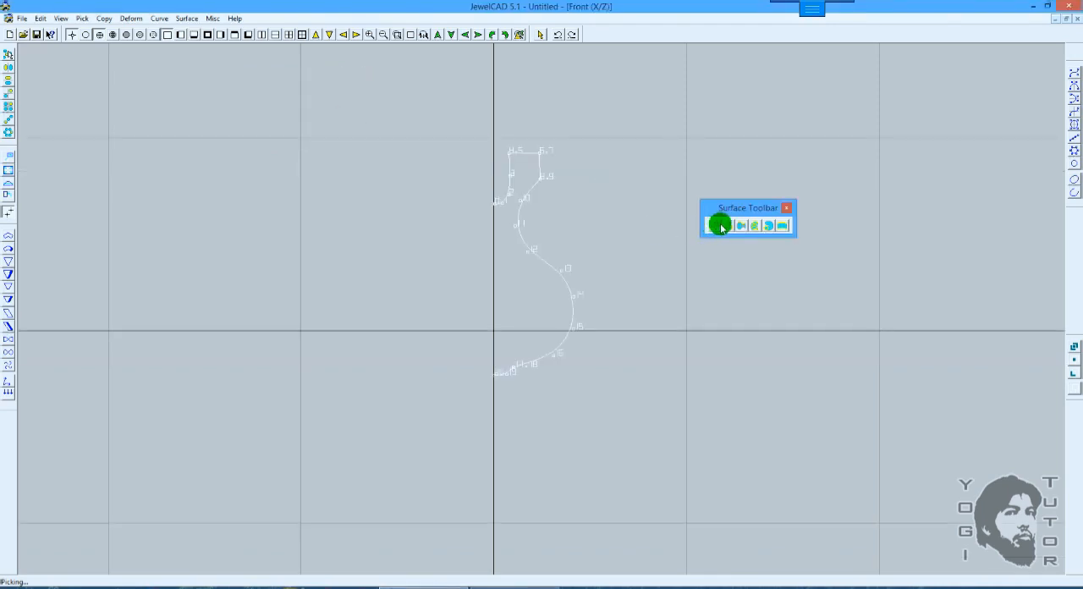
left_click(725, 226)
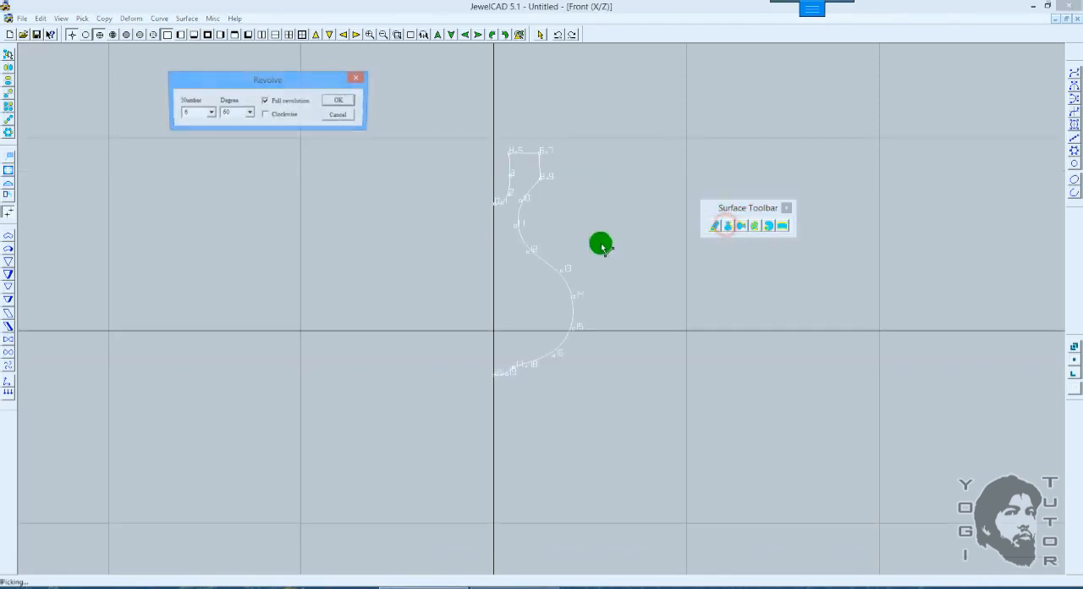
left_click(342, 115)
key("F1")
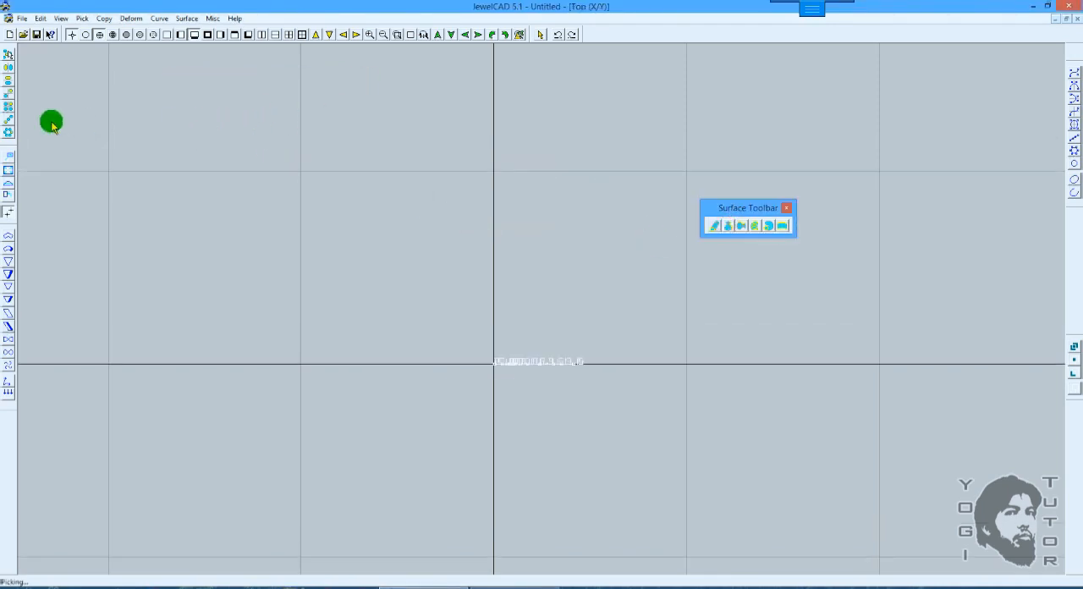
Step: Revolve-copy the vase profile curve from the Top view as 6 copies over a full revolution and inspect it in 3D
left_click(8, 130)
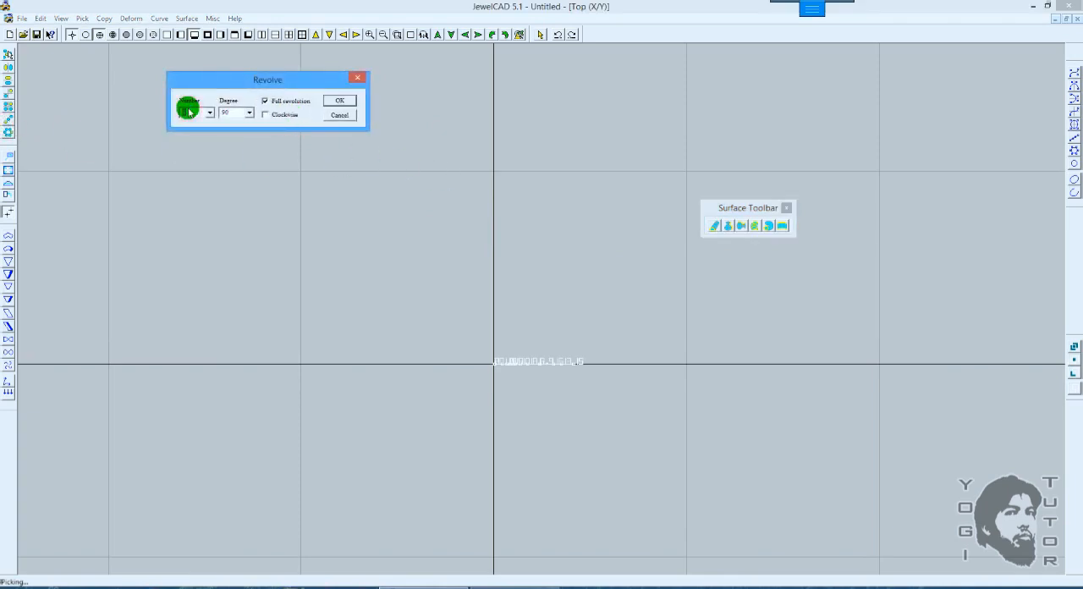
type("6")
key("Return")
key("F5")
left_click_drag(584, 319, 590, 131)
left_click_drag(595, 203, 592, 153)
scroll(608, 250, "up", 6)
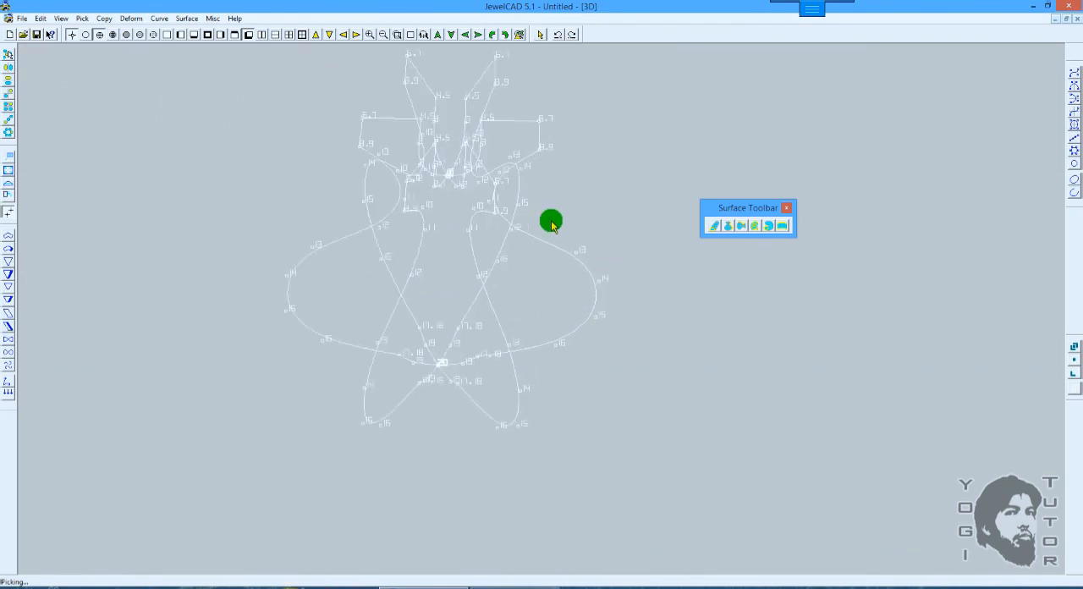
Step: Hide the control points of the revolved profile curves and examine their radial arrangement in 3D
left_click(41, 18)
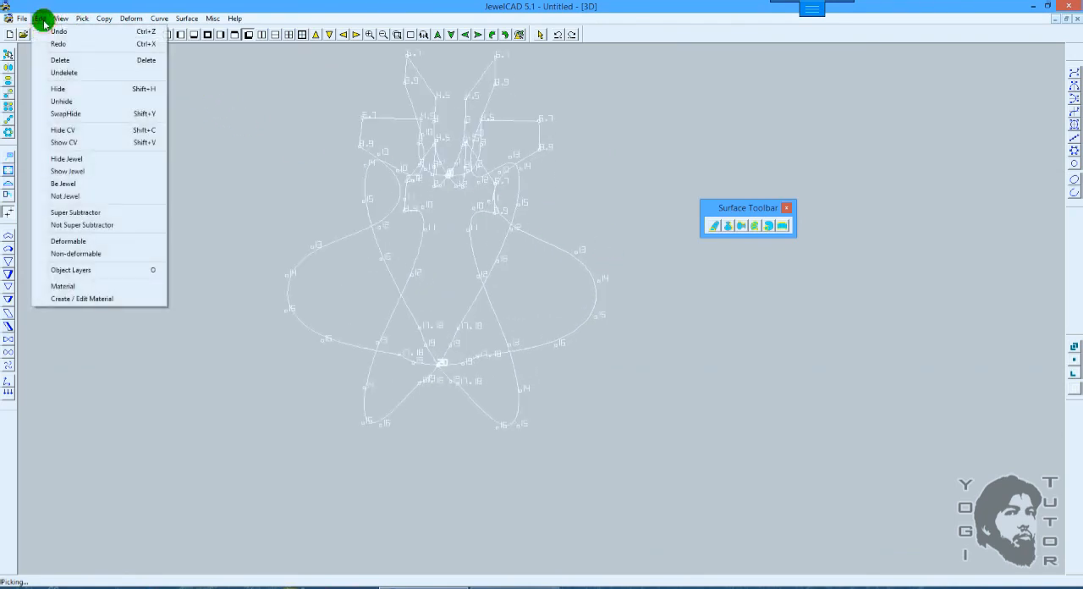
left_click(71, 131)
left_click_drag(597, 225, 624, 369)
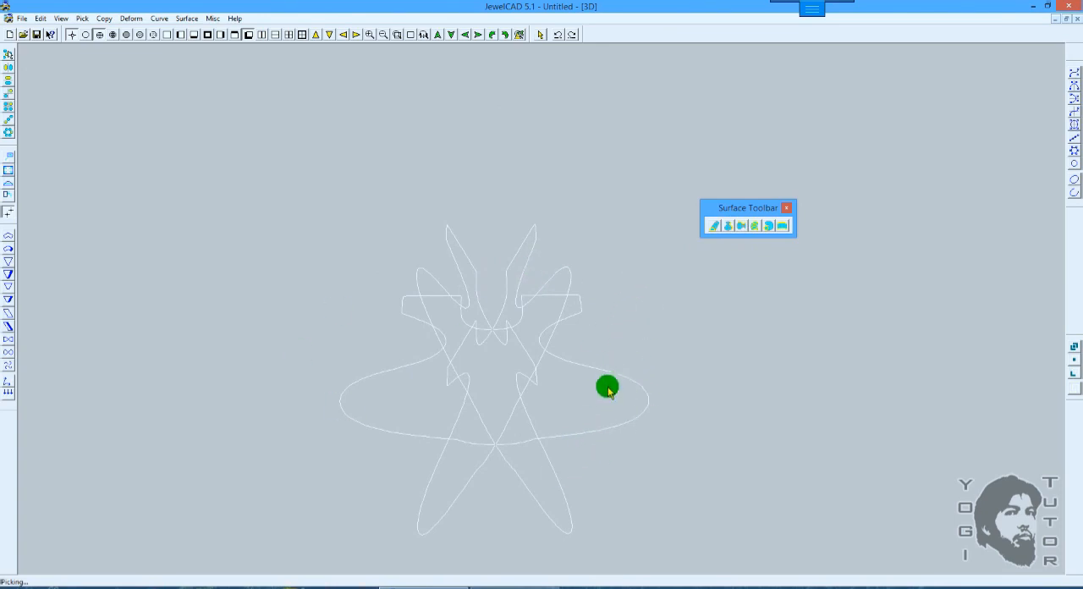
key("shift")
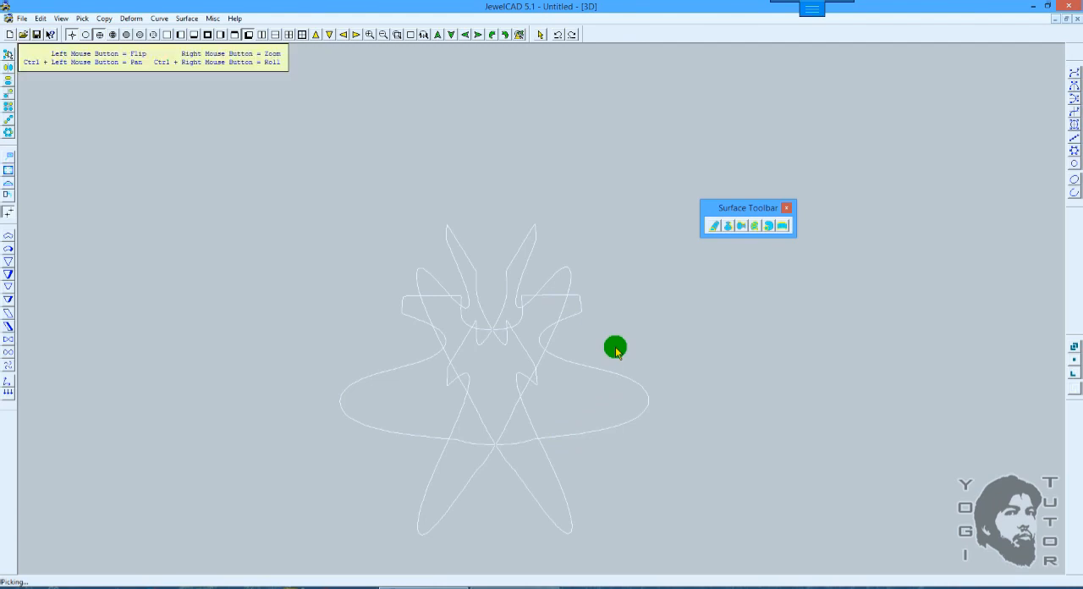
mouse_move(614, 350)
left_mouse_down("shift")
mouse_move(620, 302)
mouse_move(619, 356)
left_mouse_up("shift")
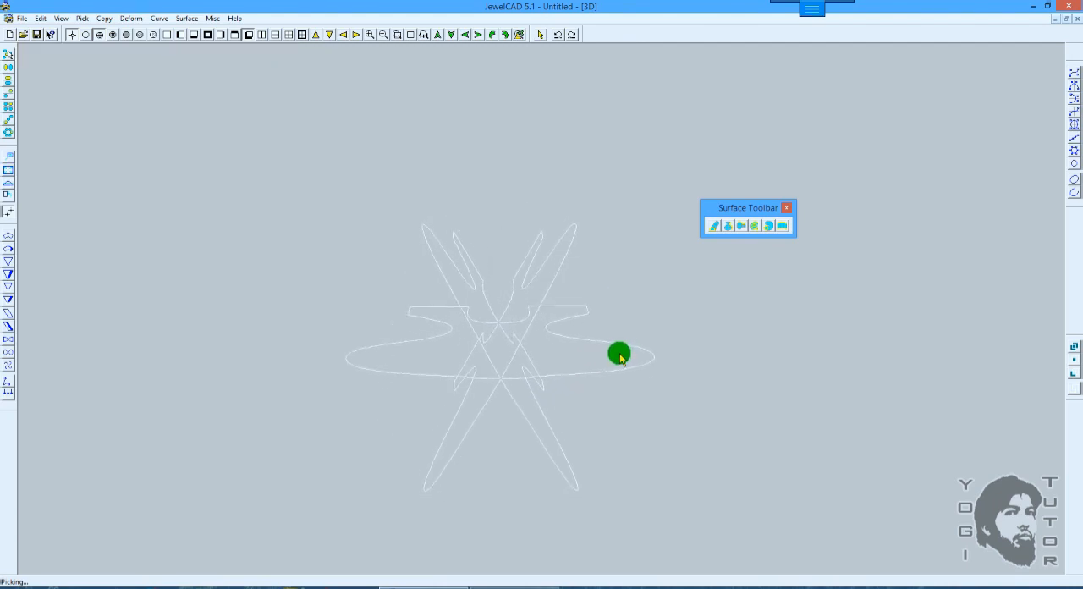
key("shift")
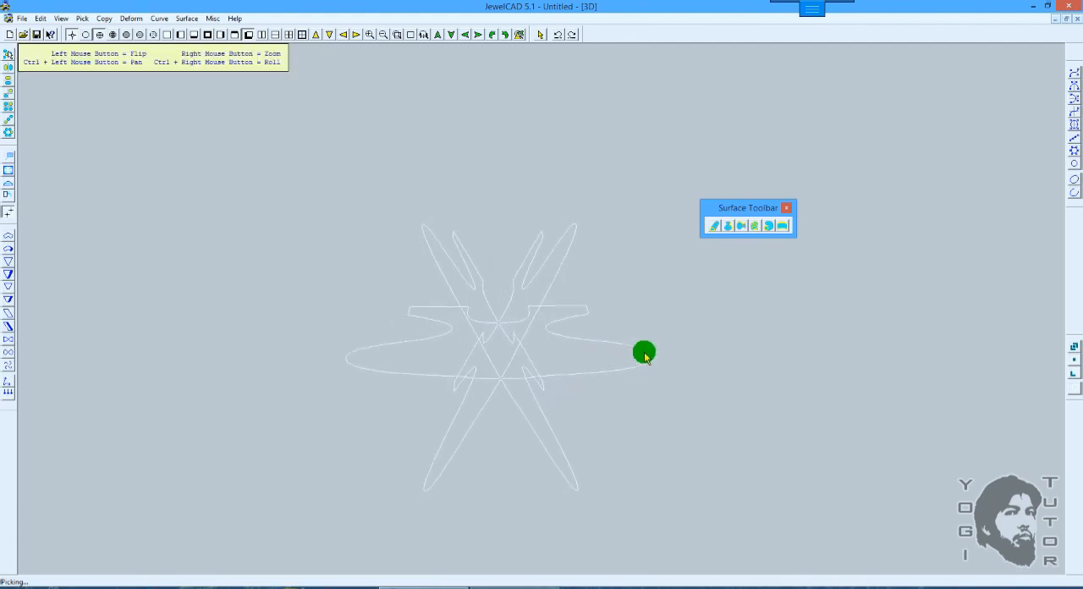
left_click_drag(648, 347, 646, 357, "shift")
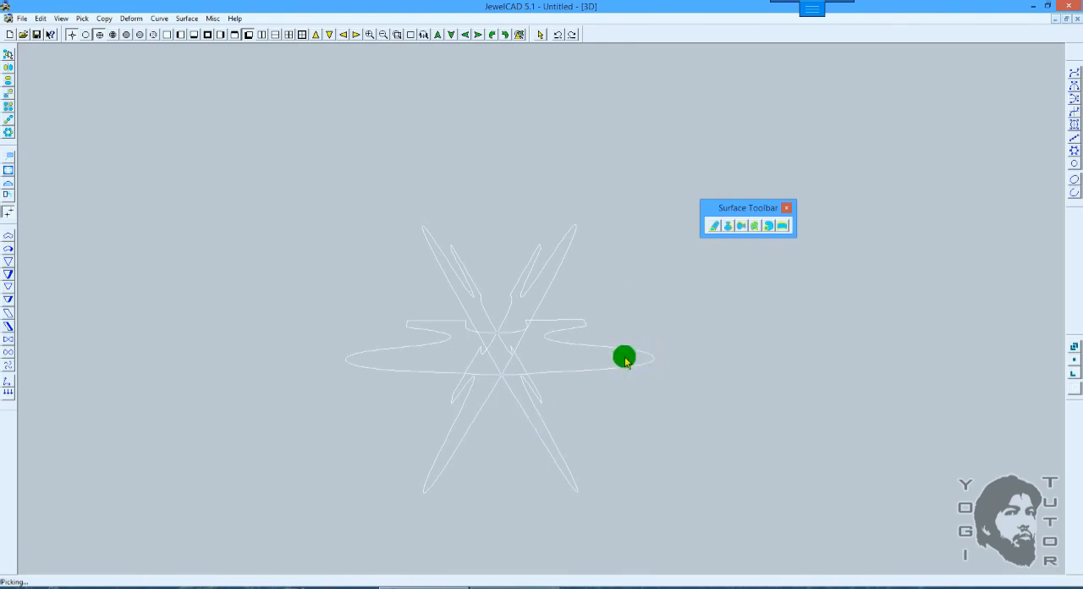
Step: Undo the control-point hiding and the revolve copies, returning to the single vase profile in the Front view
left_click(757, 227)
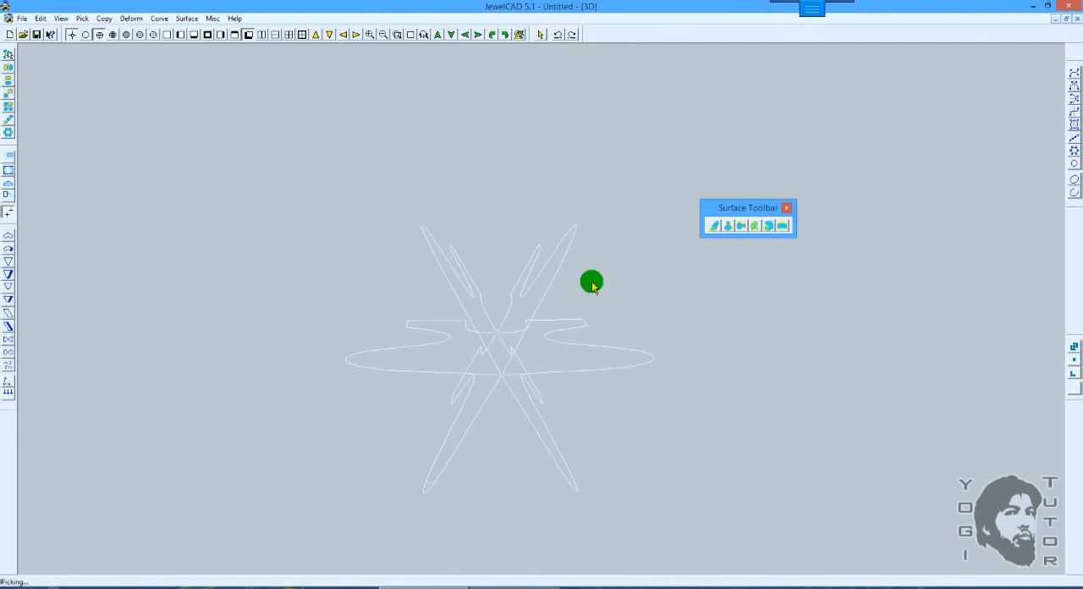
left_click(755, 226)
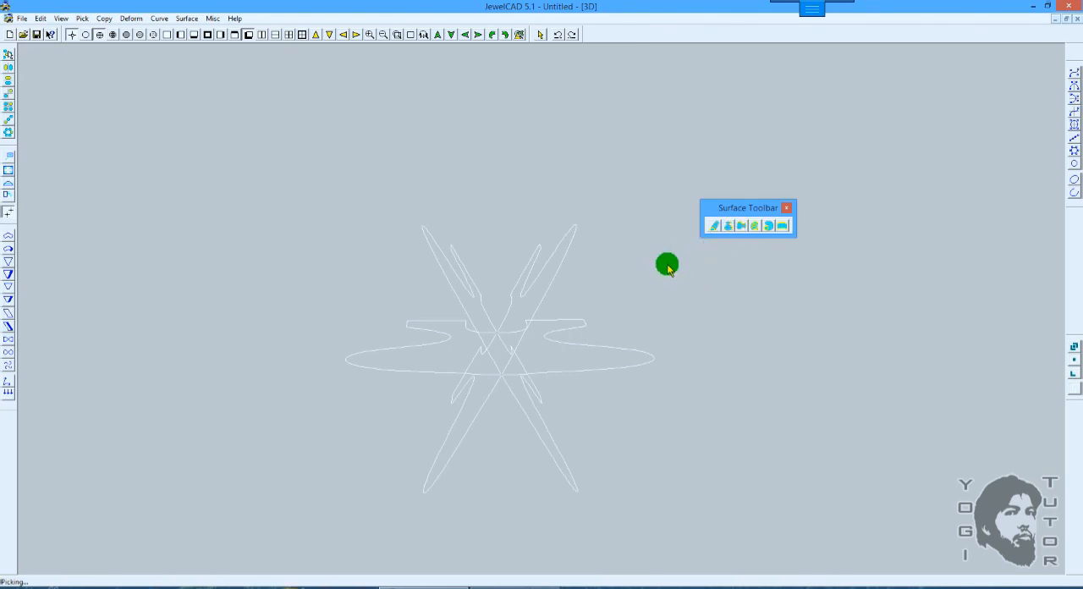
left_click(663, 267)
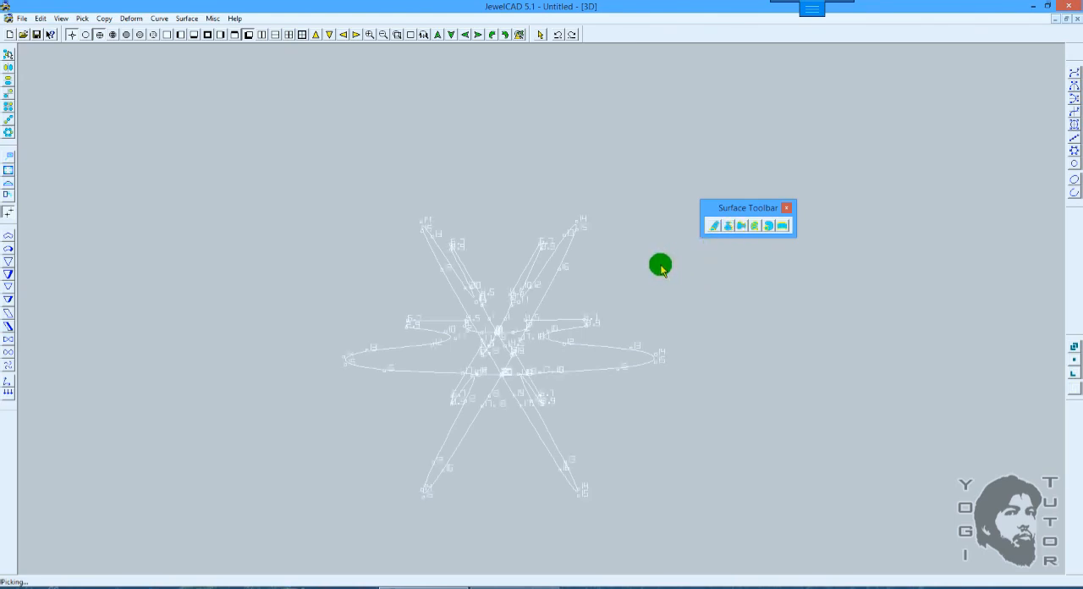
key("F5")
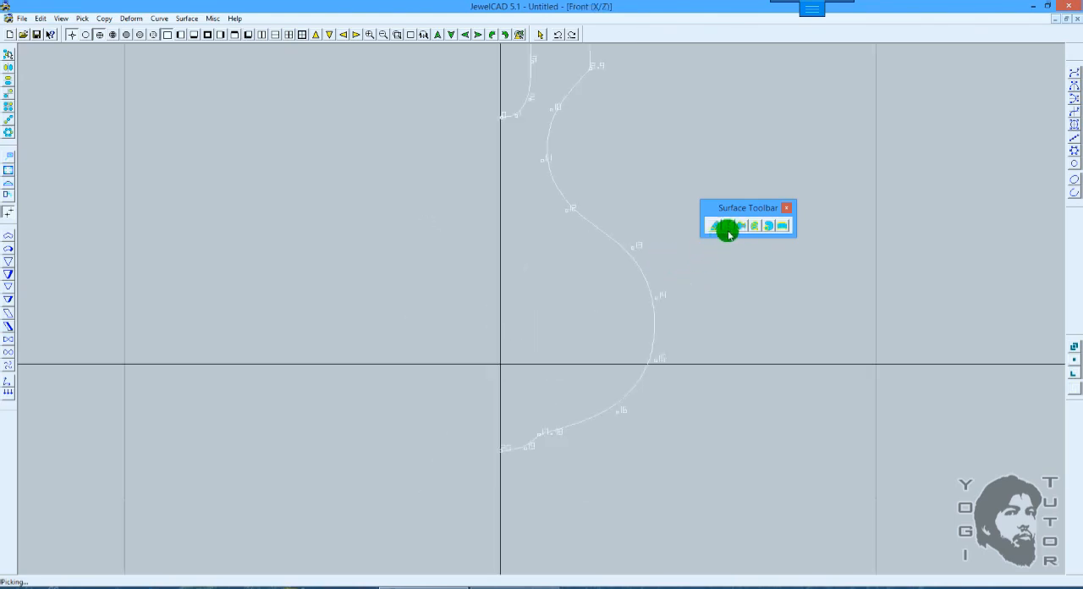
Step: Apply Vertical Revolve Surface to the upright vase profile with number 10 and full revolution, and view it in 3D
left_click(727, 227)
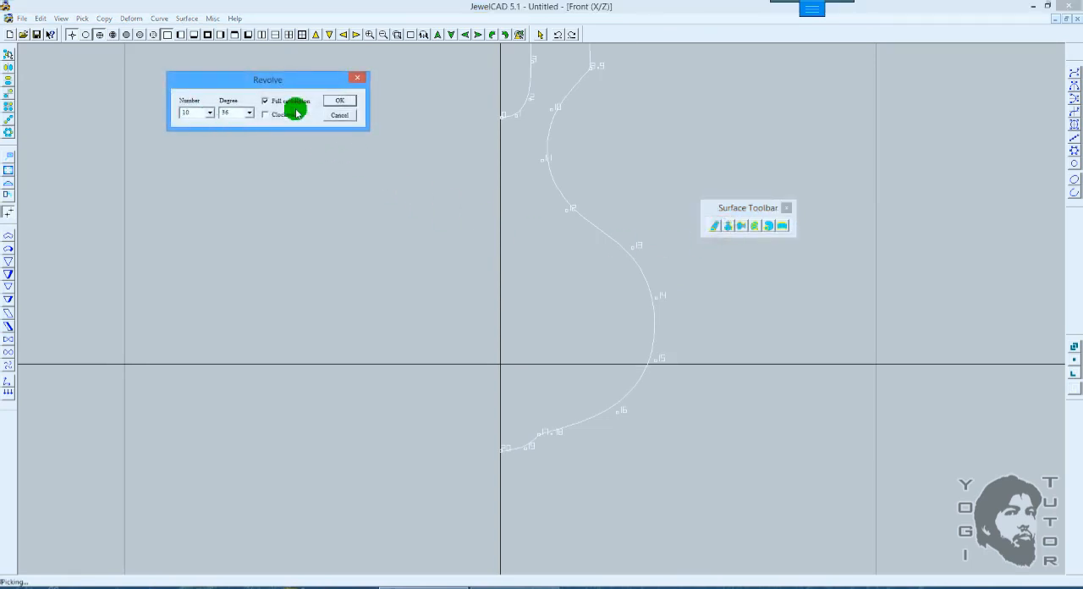
left_click(339, 99)
left_click_drag(394, 181, 599, 340)
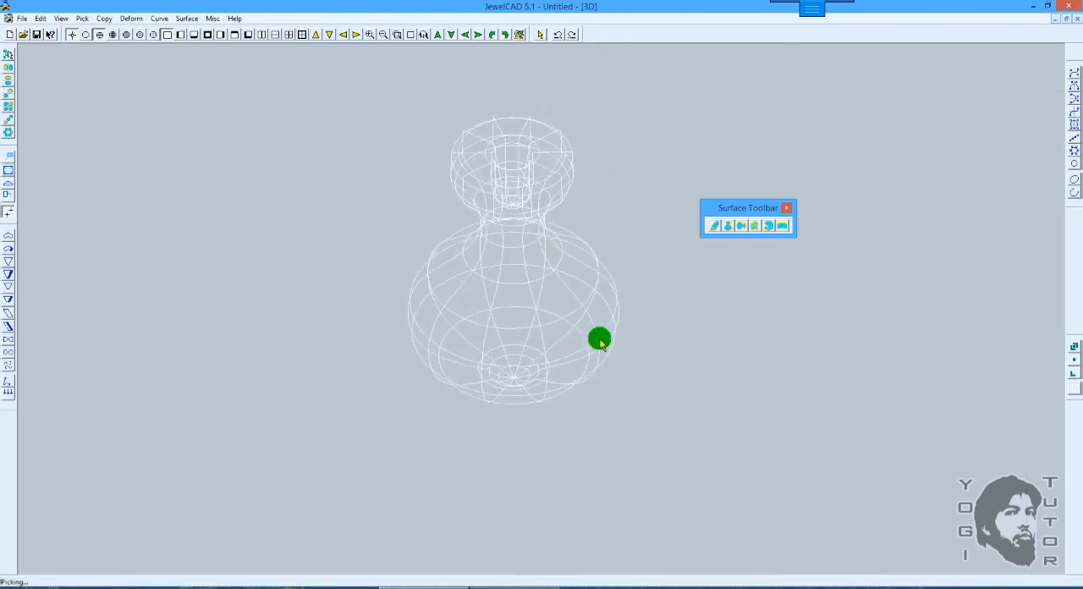
left_click_drag(599, 231, 600, 379)
left_click_drag(602, 284, 604, 353)
Step: Examine the revolved vase from the Top view and from several 3D angles in wireframe and shaded display
key("F7")
right_click_drag(619, 385, 564, 264)
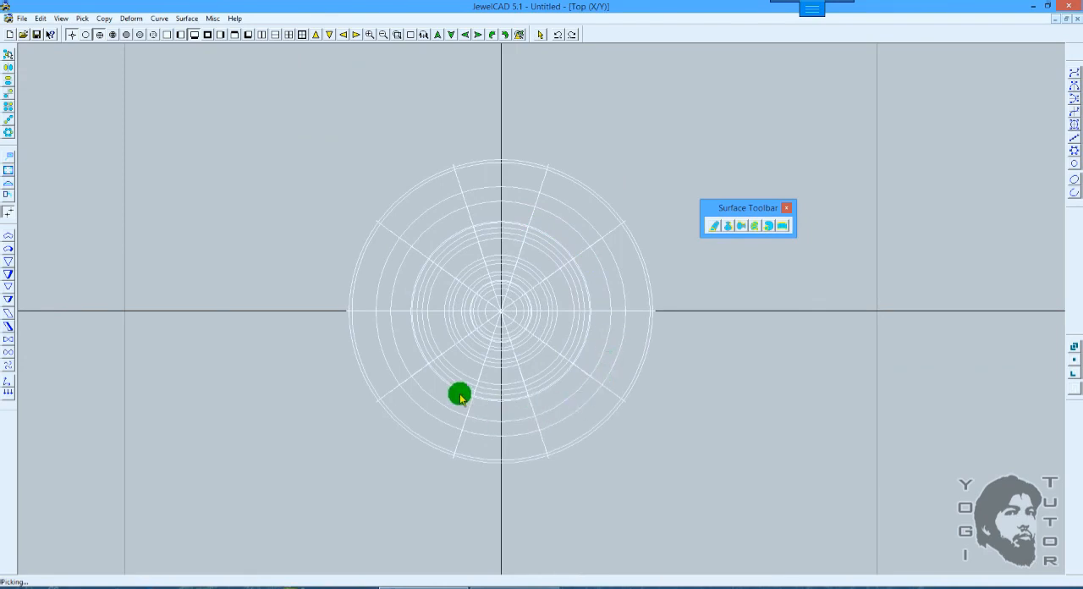
left_click_drag(546, 336, 515, 145)
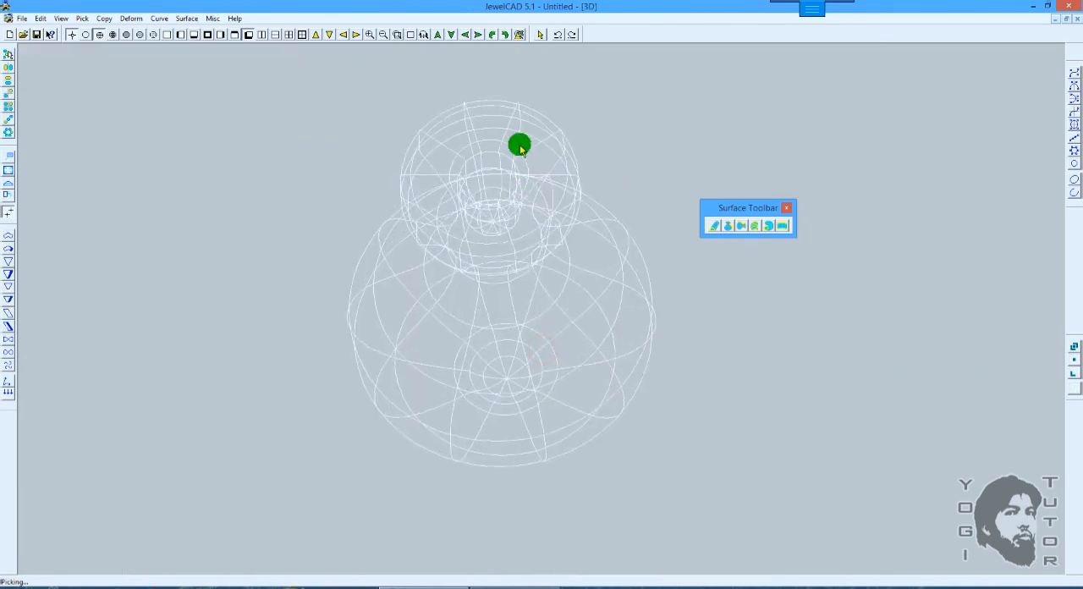
left_click_drag(582, 293, 609, 237)
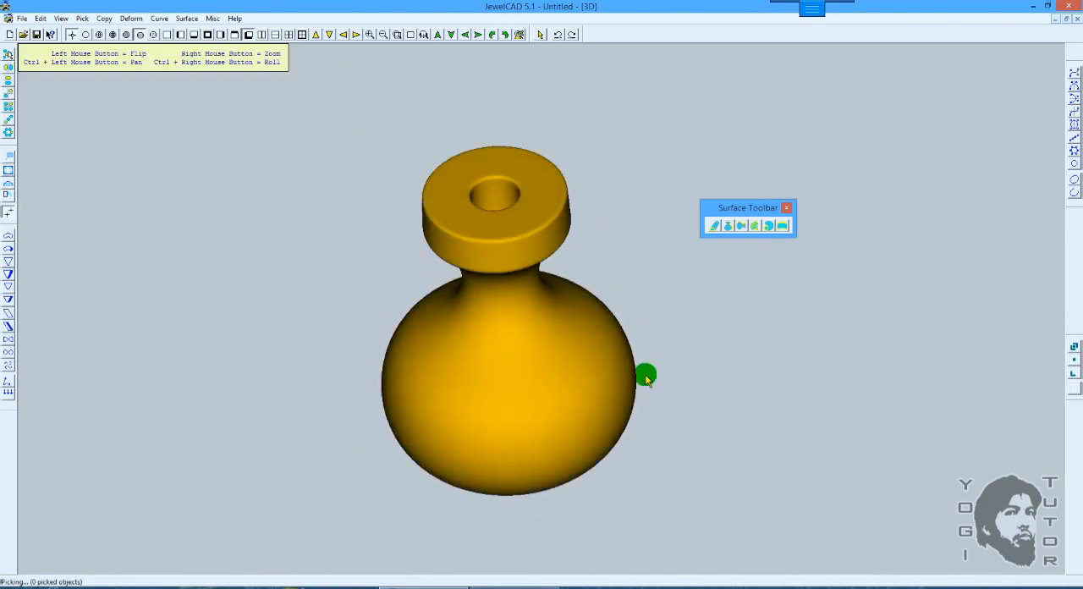
left_click_drag(645, 375, 611, 328)
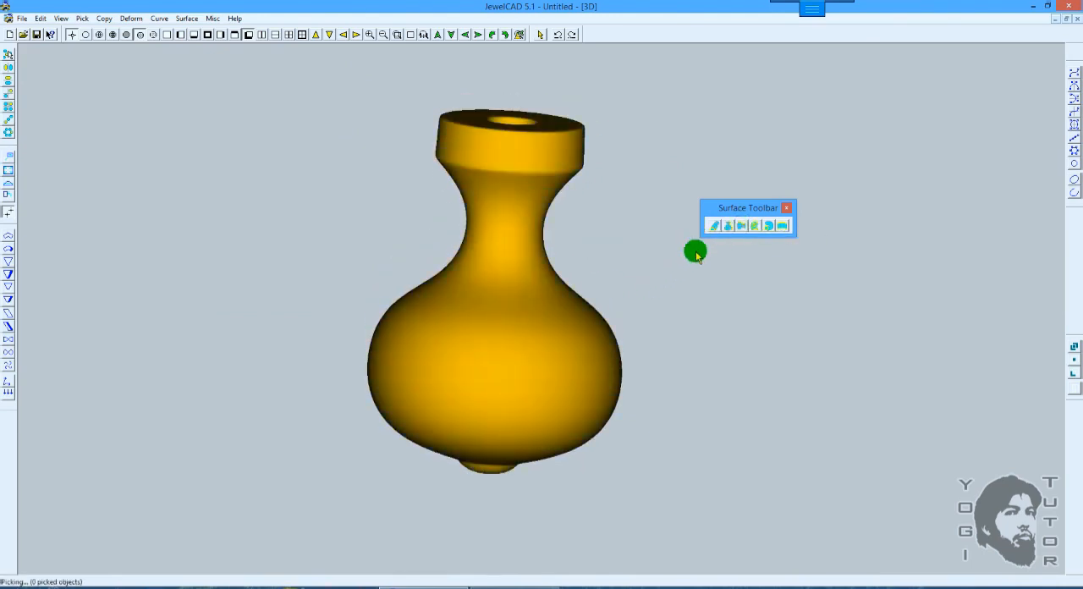
Step: Undo the vertical revolve of the vase and show its profile curve in the Front view
key("F5")
scroll(670, 279, "down", 2)
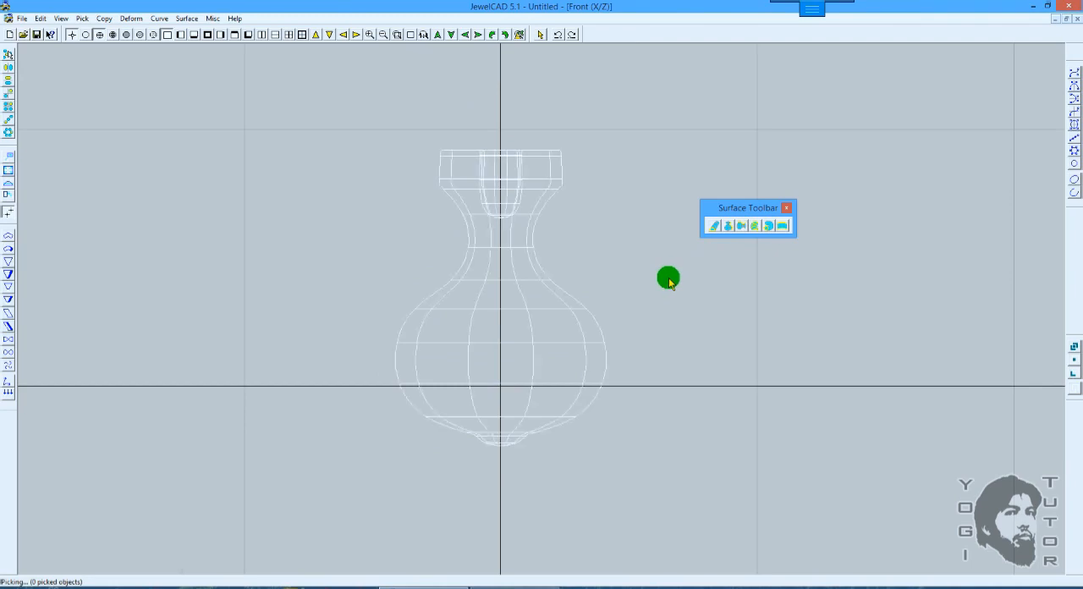
key("ctrl+z")
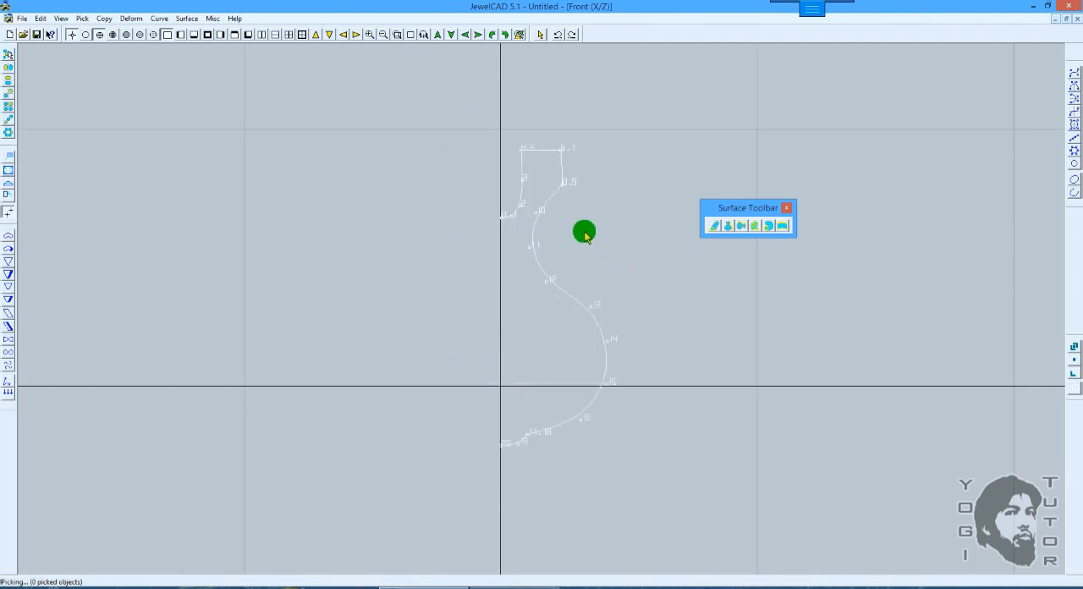
scroll(584, 234, "down", 2)
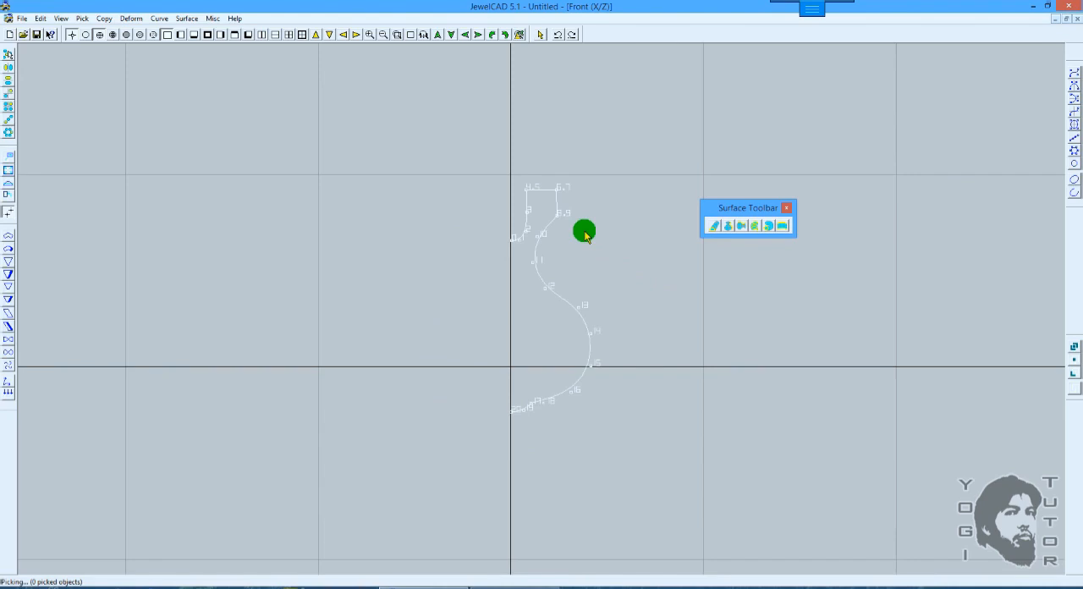
Step: Reorient the vase profile curve so that it lies along the horizontal axis in the X/Z plane
key("F7")
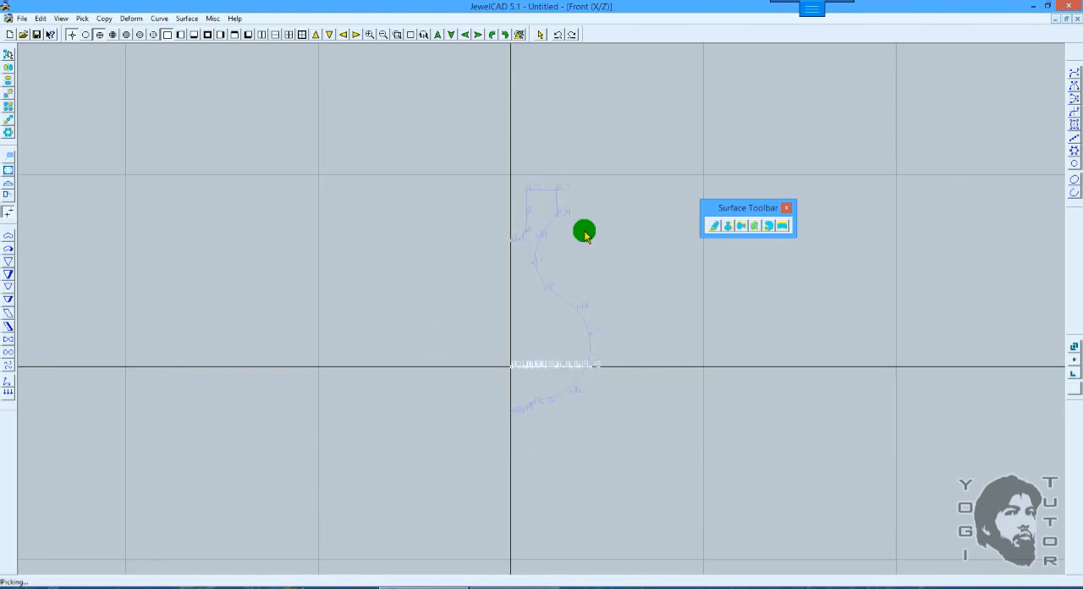
key("ctrl+z")
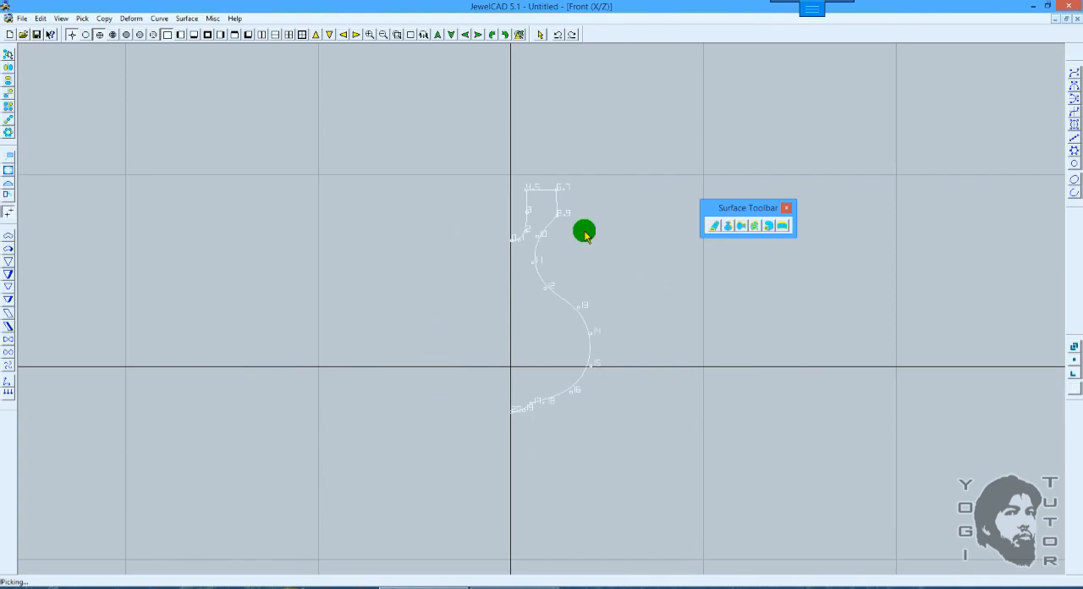
key("ctrl+y")
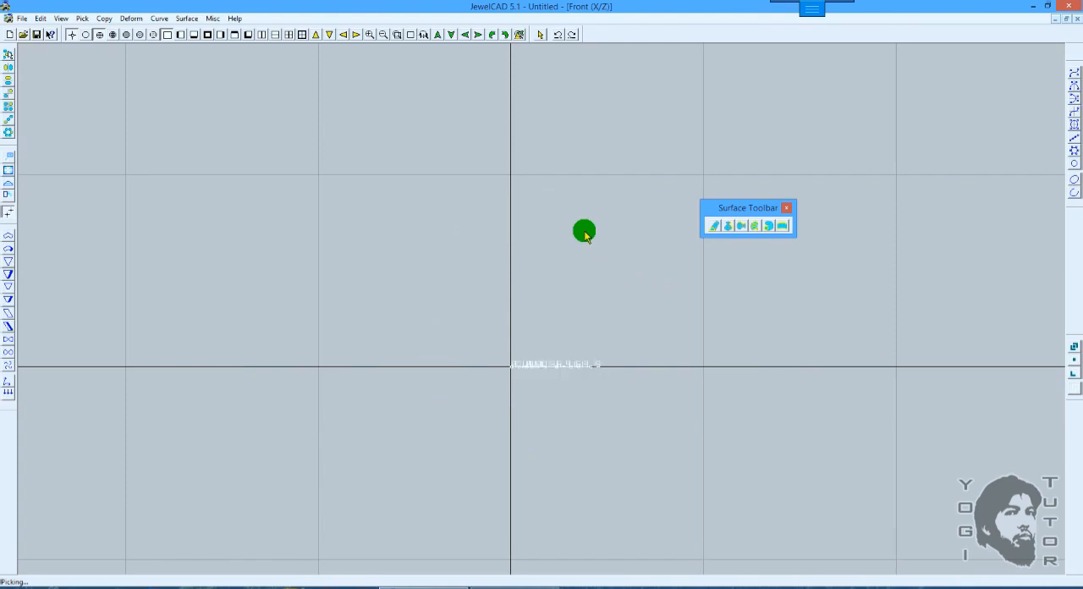
key("F12")
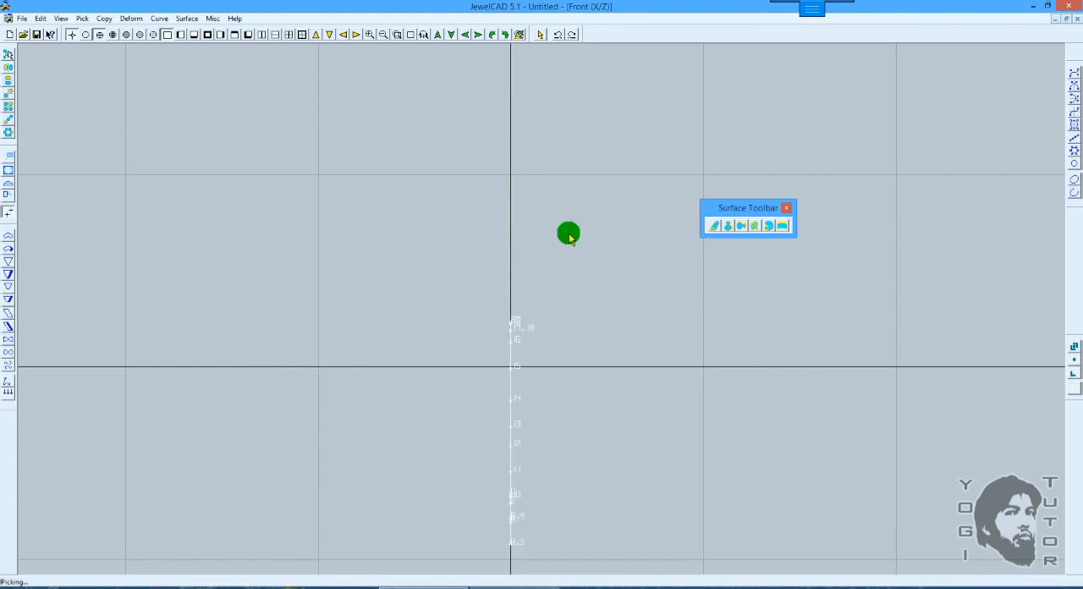
left_click(10, 210)
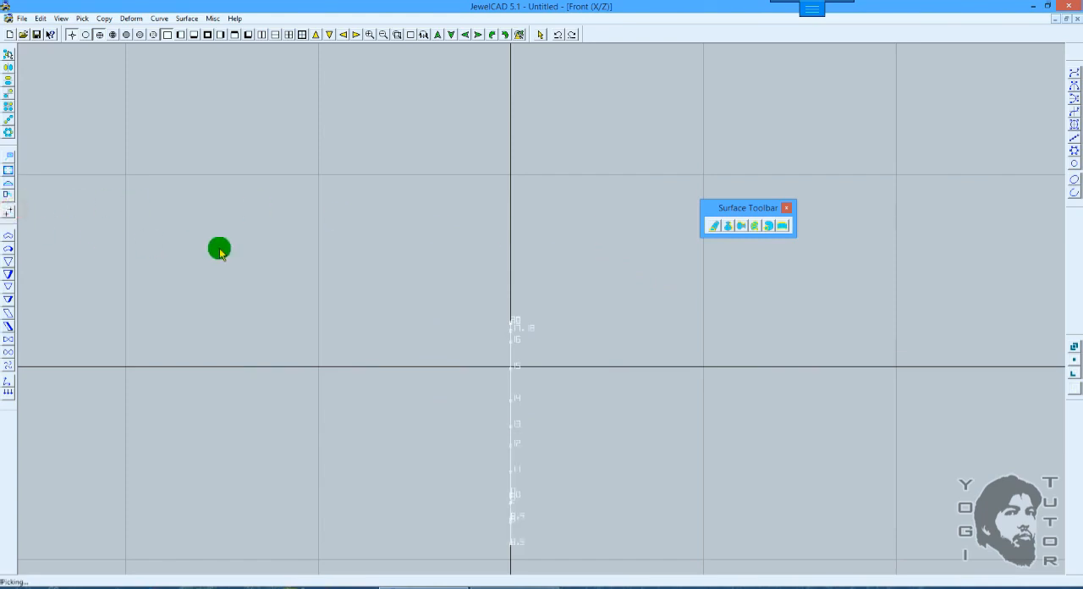
key("ctrl+z")
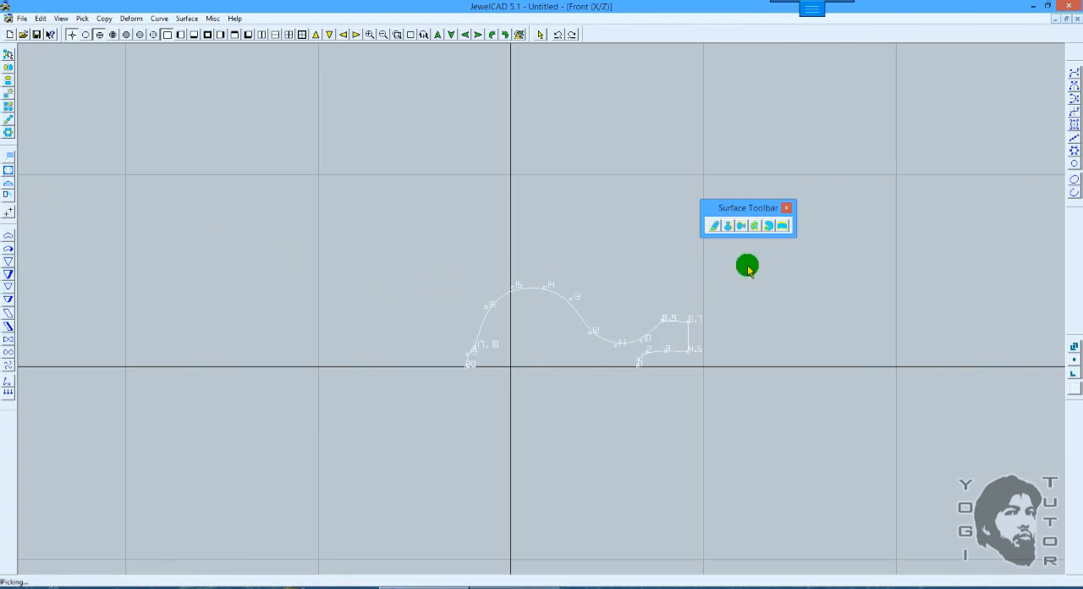
Step: Apply Horizontal Revolve Surface to the lying vase profile with number 10 and full revolution, and shade the result
left_click(741, 228)
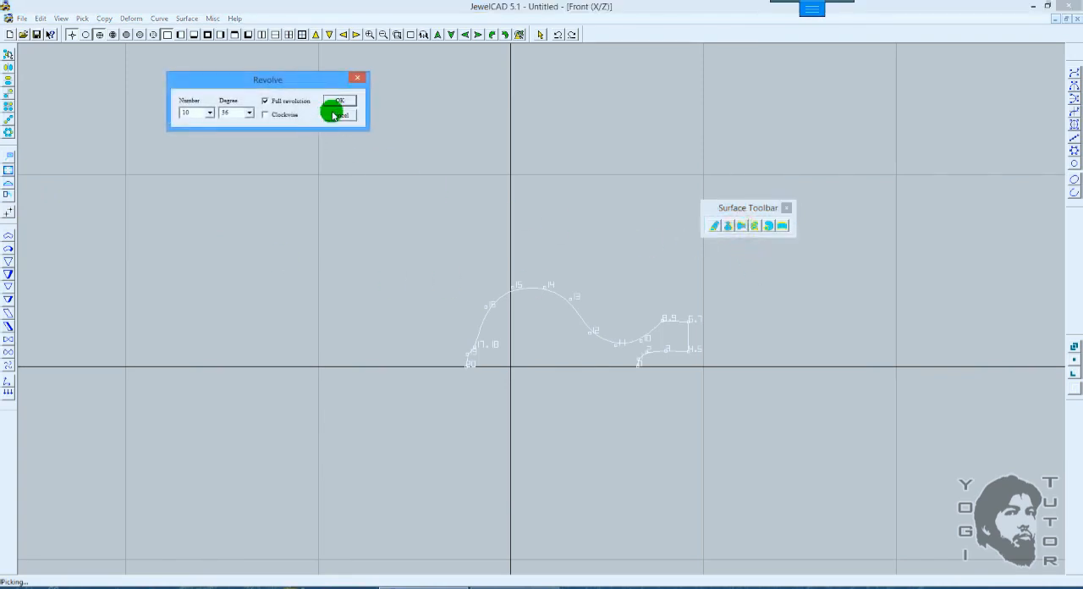
left_click(340, 100)
key("F5")
mouse_move(669, 271)
right_mouse_down()
mouse_move(494, 256)
mouse_move(648, 251)
right_mouse_up()
key("F2")
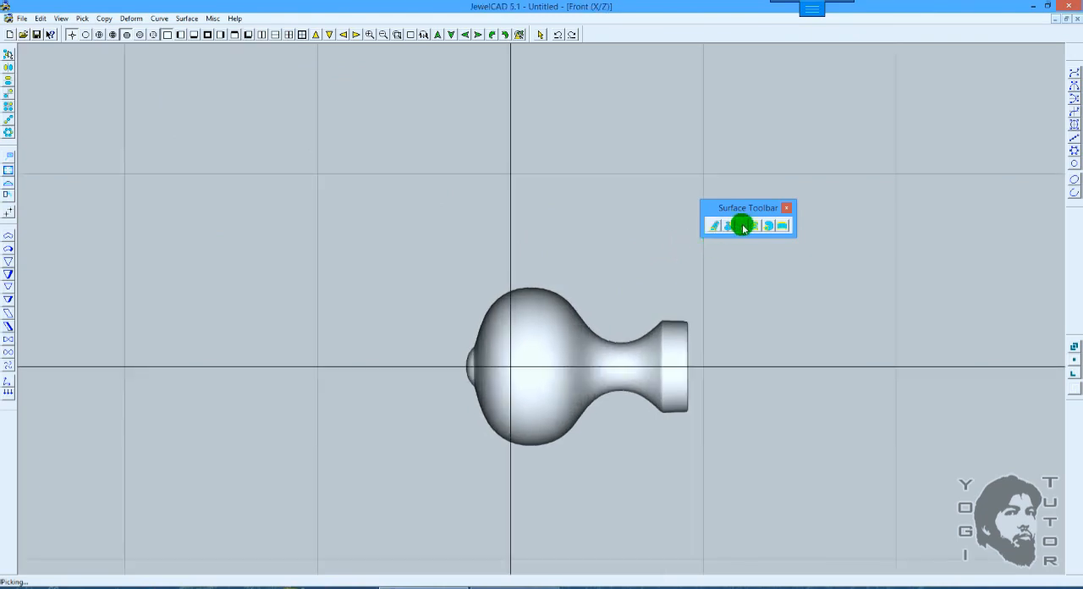
Step: Undo the horizontal revolve and the profile's reorientation to restore the upright vase profile in the Front view
left_click(736, 230)
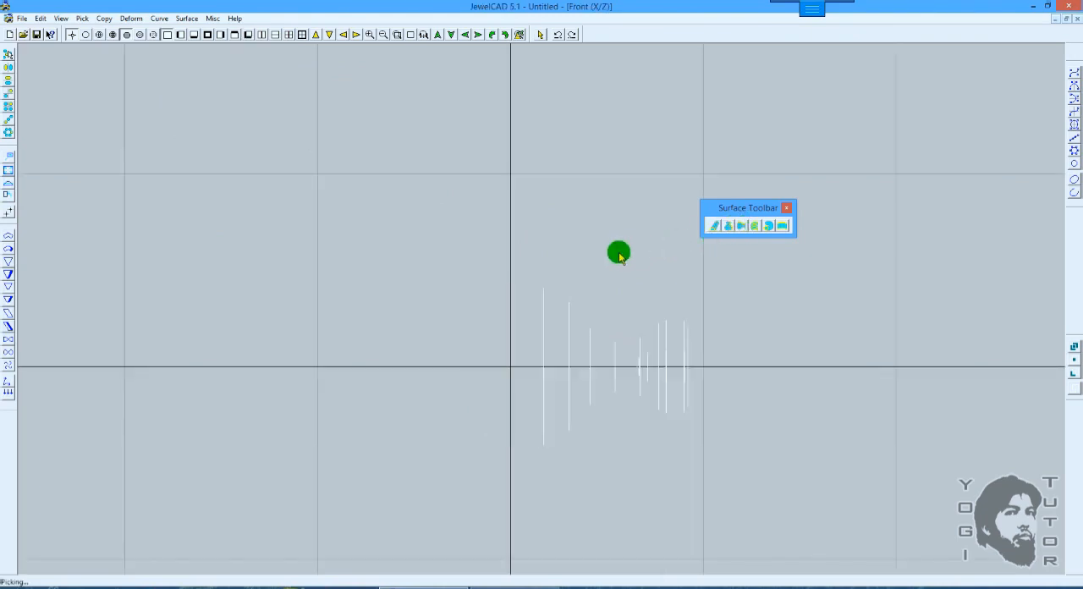
key("ctrl+z")
key("ctrl+z")
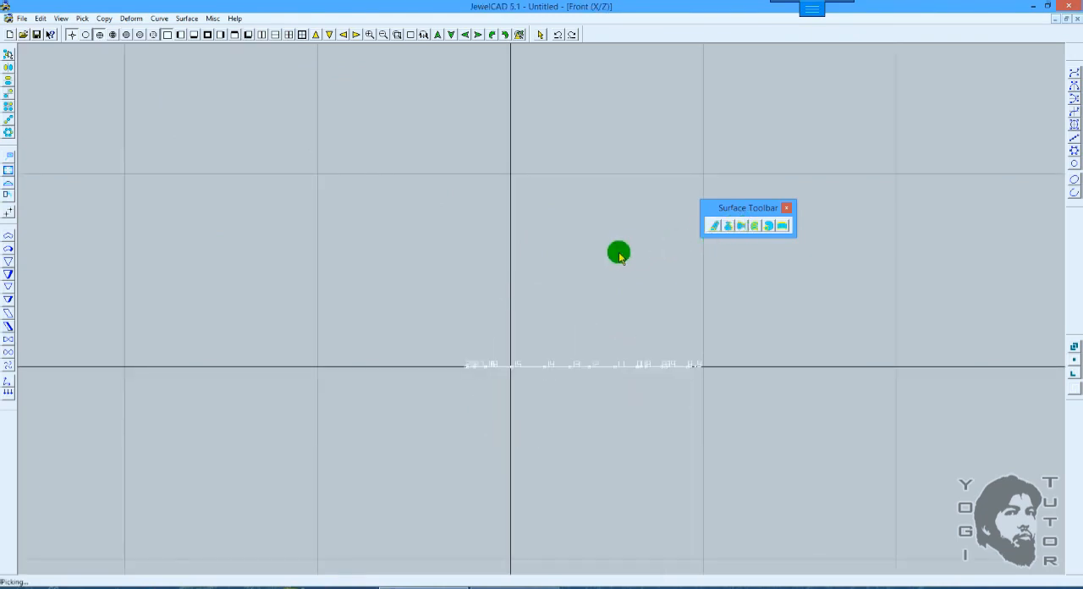
key("ctrl+z")
key("ctrl+z")
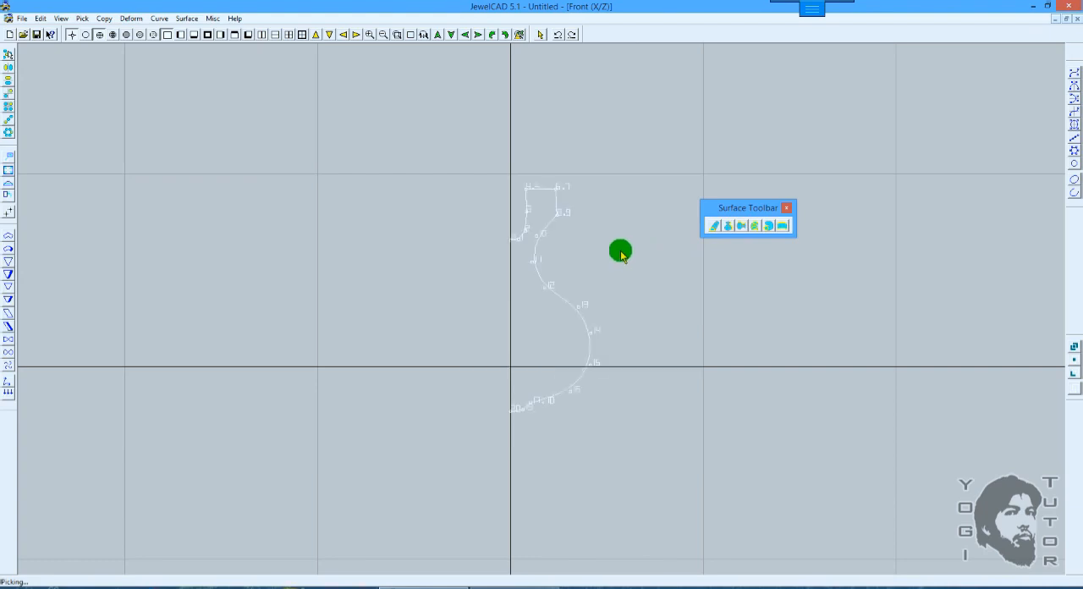
Step: Apply Horizontal Revolve Surface to the upright vase profile in the Front view and shade the resulting surface
scroll(614, 298, "up", 1)
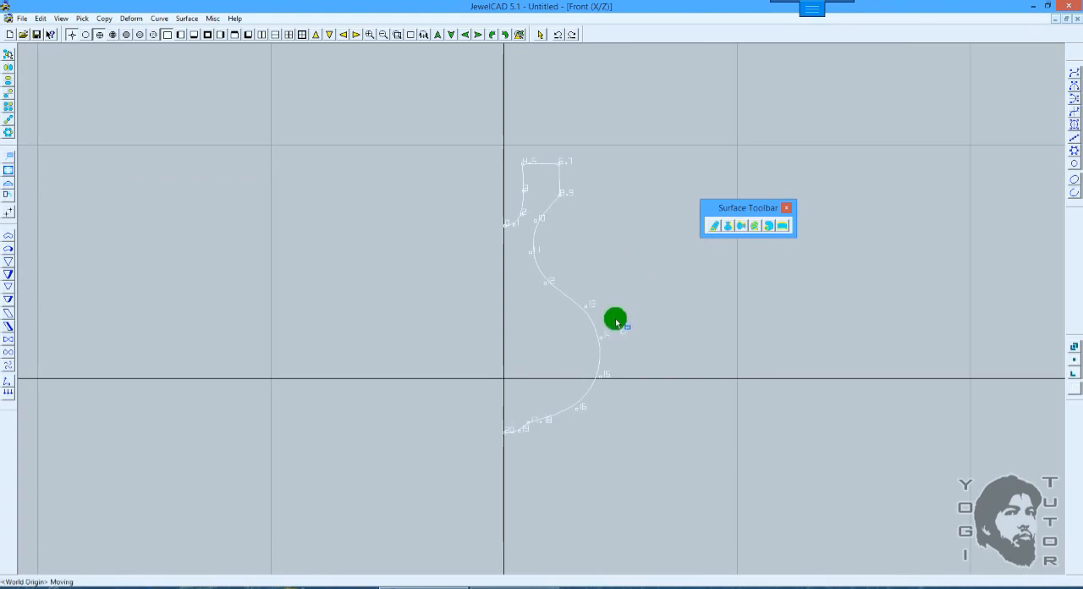
left_click(742, 227)
left_click(337, 99)
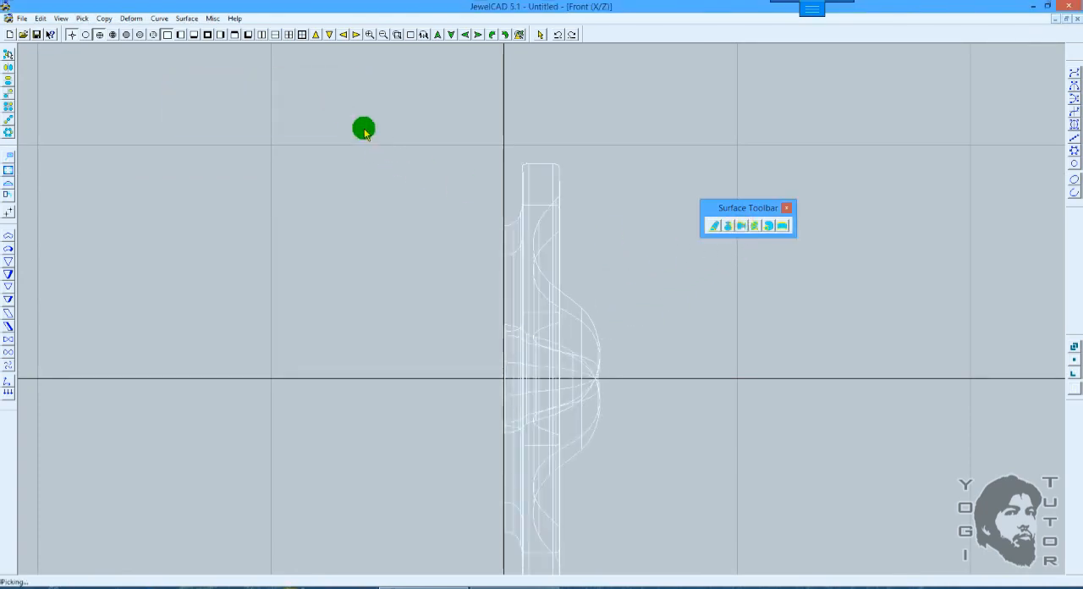
scroll(603, 302, "down", 2)
key("F12")
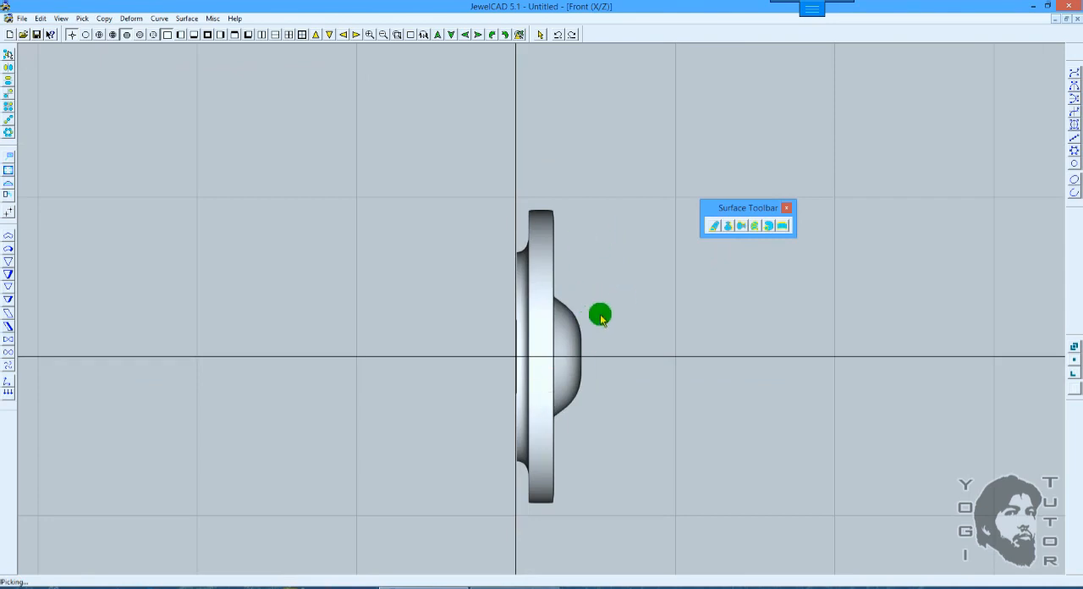
Step: Examine the horizontally revolved surface in 3D and undo the revolve in the Front view
mouse_move(660, 294)
middle_mouse_down()
mouse_move(361, 286)
mouse_move(628, 305)
mouse_move(663, 326)
mouse_move(536, 337)
mouse_move(364, 326)
mouse_move(545, 301)
mouse_move(375, 282)
mouse_move(624, 343)
mouse_move(553, 374)
mouse_move(550, 364)
middle_mouse_up()
key("F6")
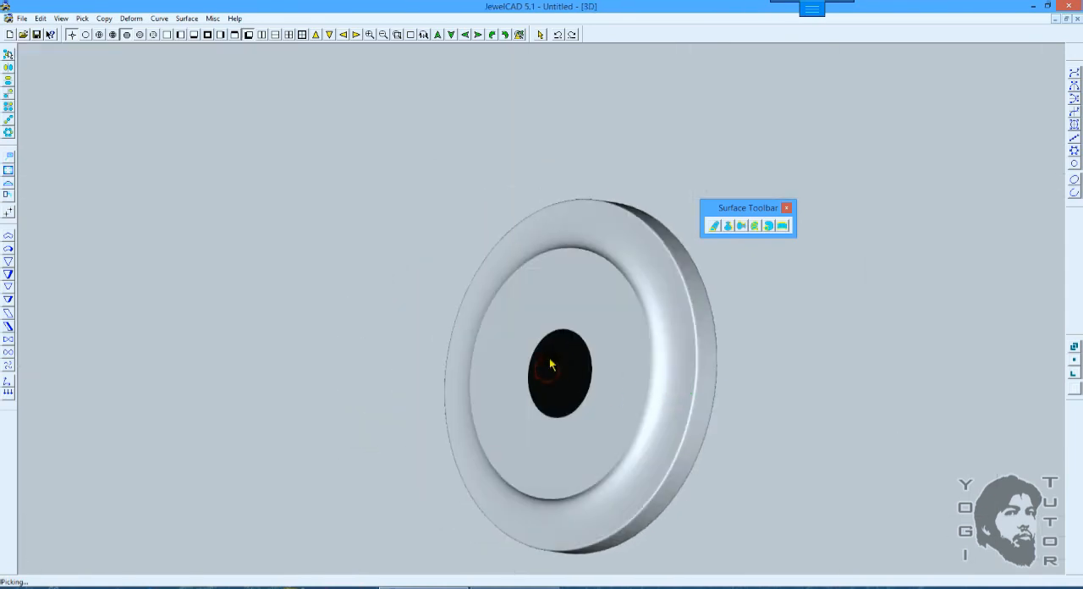
key("F2")
key("F5")
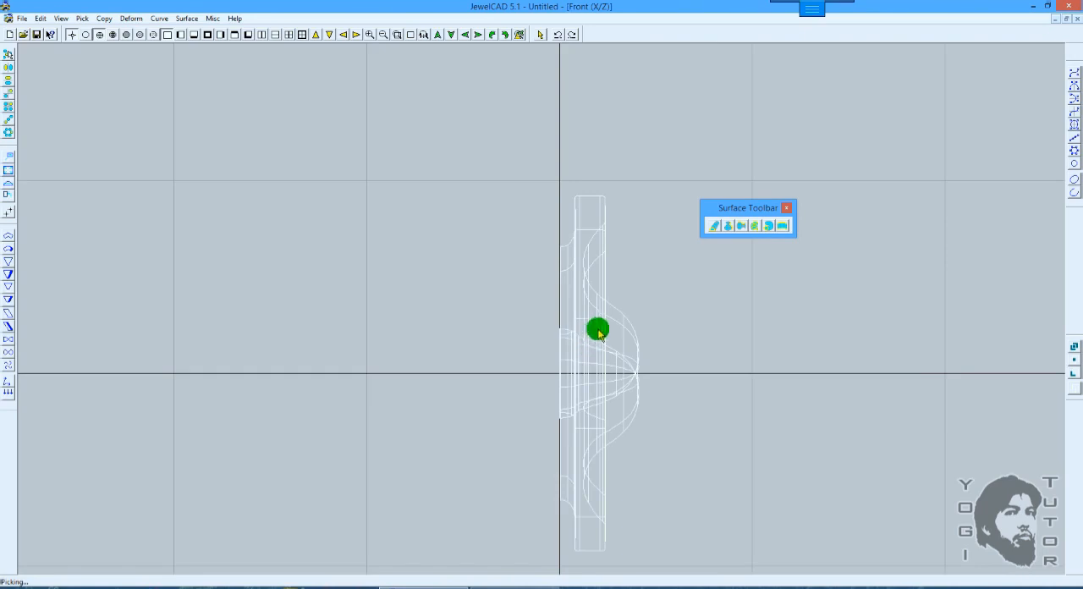
key("ctrl+z")
Step: Move the vase profile up by 2.41 so that its base sits on the horizontal axis
key("m")
mouse_move(638, 276)
left_mouse_down()
mouse_move(604, 275)
mouse_move(629, 274)
left_mouse_up()
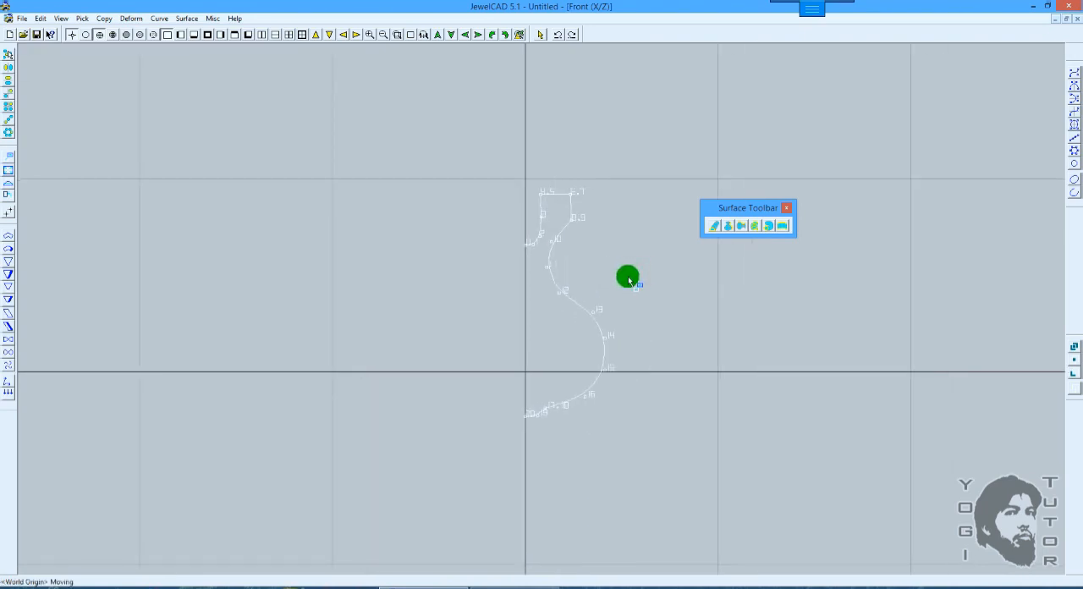
scroll(613, 313, "up", 2)
left_click_drag(639, 357, 643, 302)
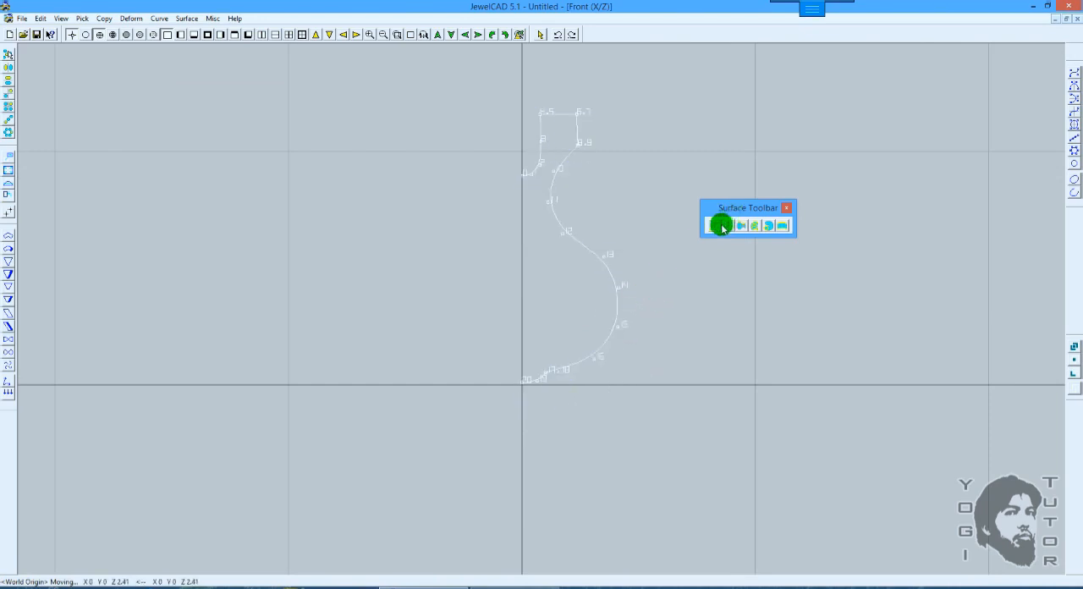
Step: Apply Horizontal Revolve Surface to the raised profile with number 10 and full revolution, and shade the result in 3D
left_click(744, 227)
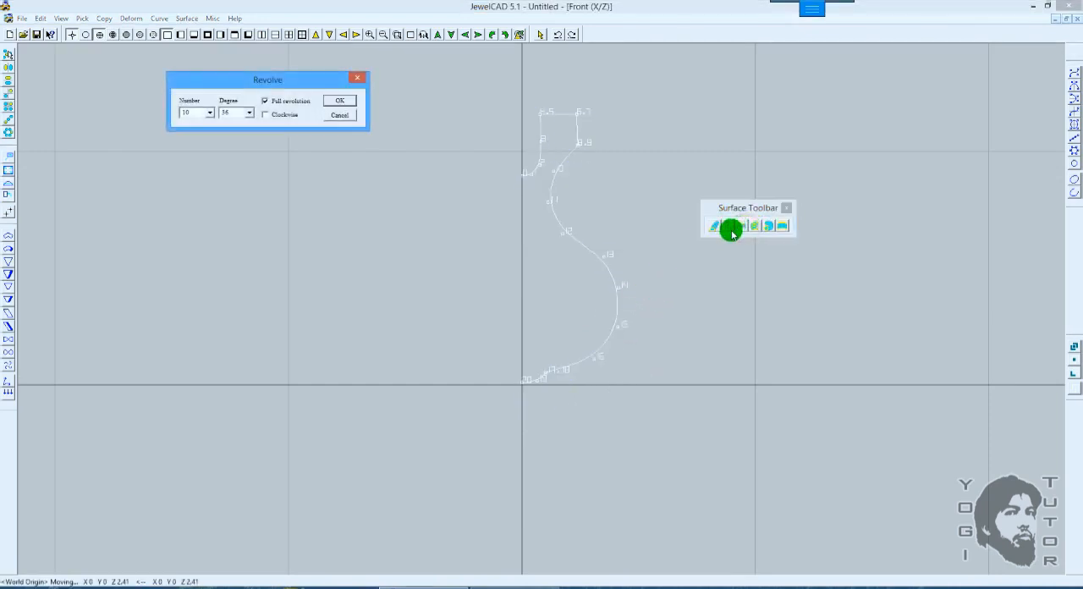
left_click(341, 103)
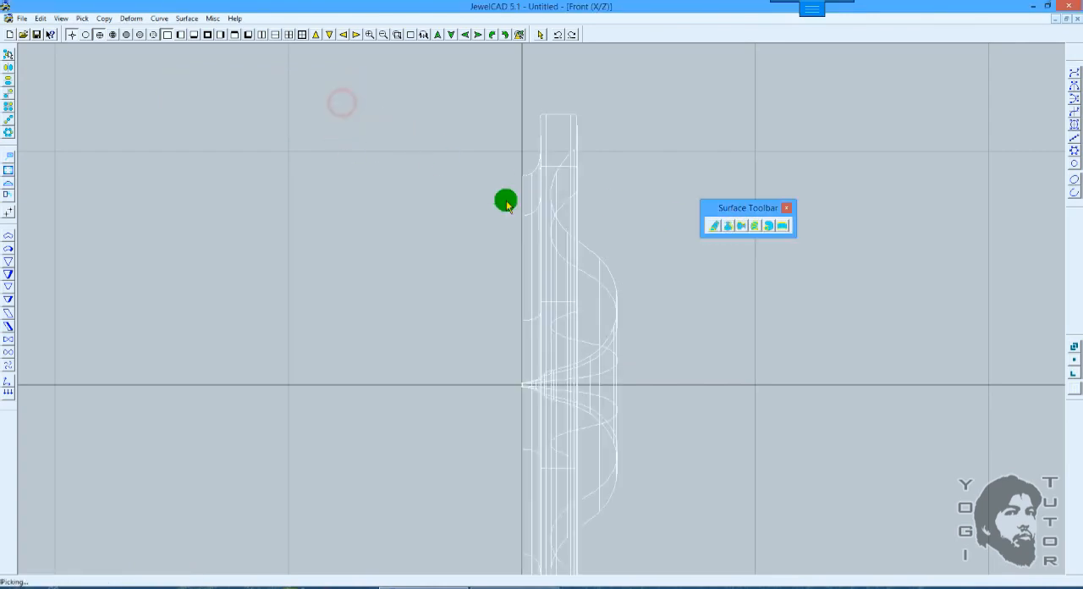
scroll(592, 263, "down", 2)
key("F10")
left_click_drag(713, 326, 380, 302)
mouse_move(535, 333)
left_mouse_down()
mouse_move(462, 302)
mouse_move(406, 305)
mouse_move(691, 300)
mouse_move(694, 327)
mouse_move(775, 326)
left_mouse_up()
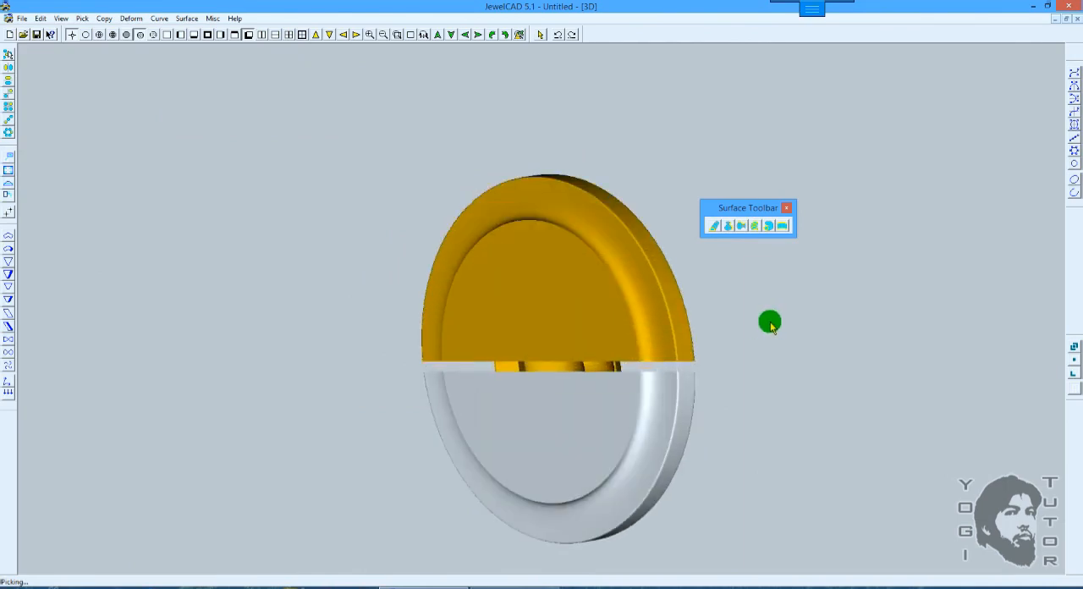
Step: Undo the horizontal revolve of the raised vase profile in the Front view
key("F3")
key("F8")
key("F7")
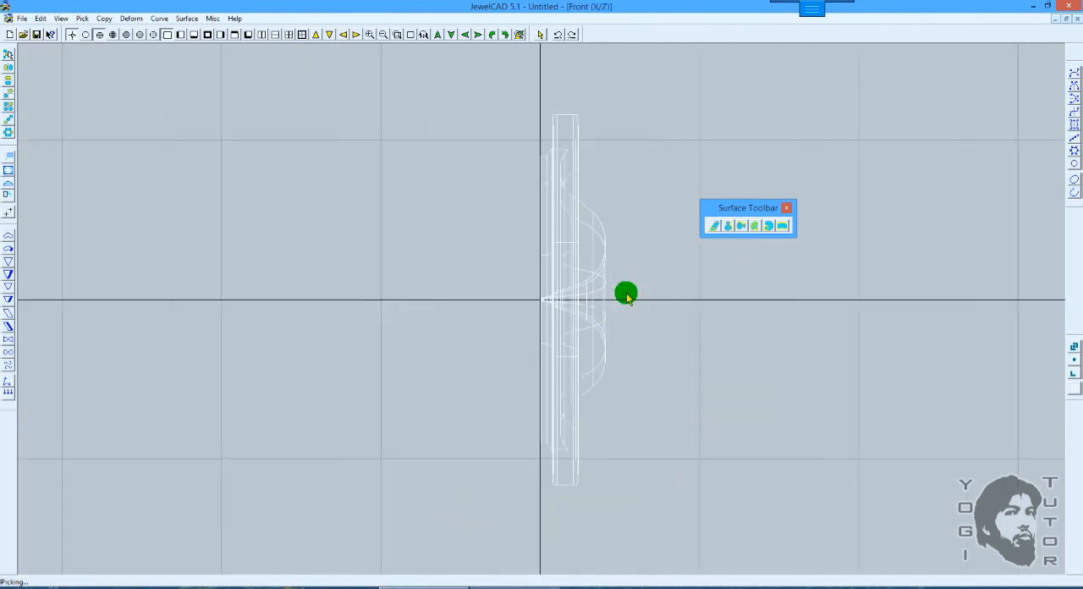
scroll(632, 296, "up", 2)
key("ctrl+z")
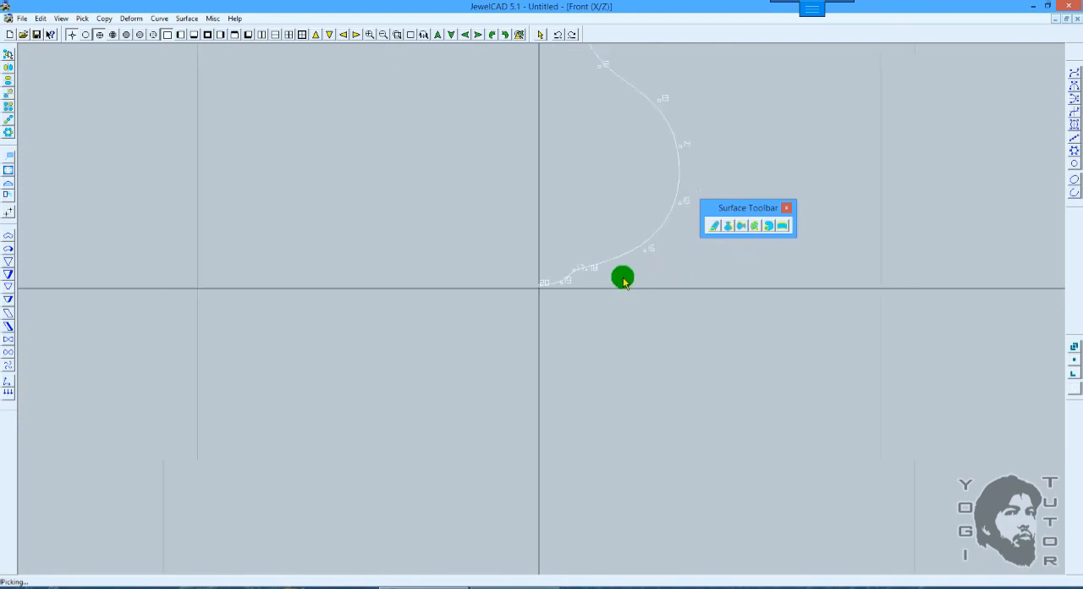
scroll(623, 281, "down", 1)
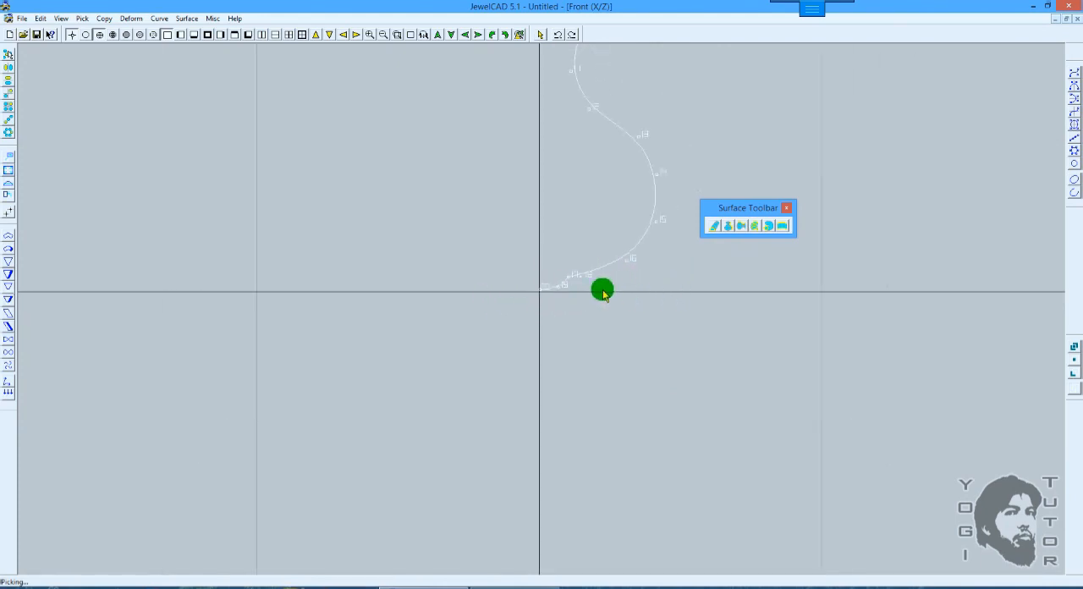
scroll(643, 275, "down", 1)
left_click_drag(628, 248, 618, 305, "ctrl")
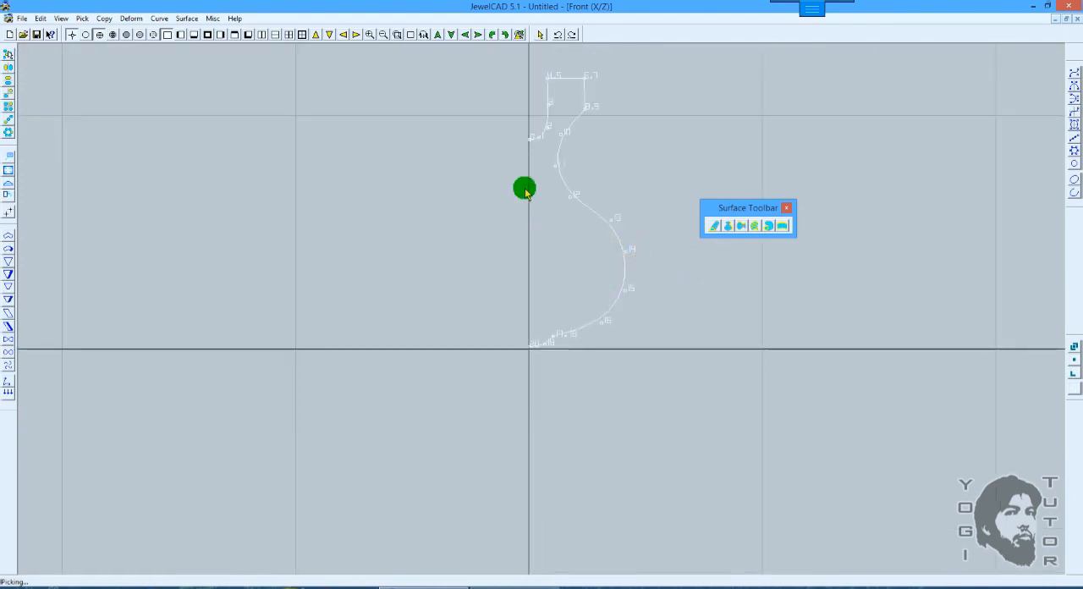
left_click(530, 136)
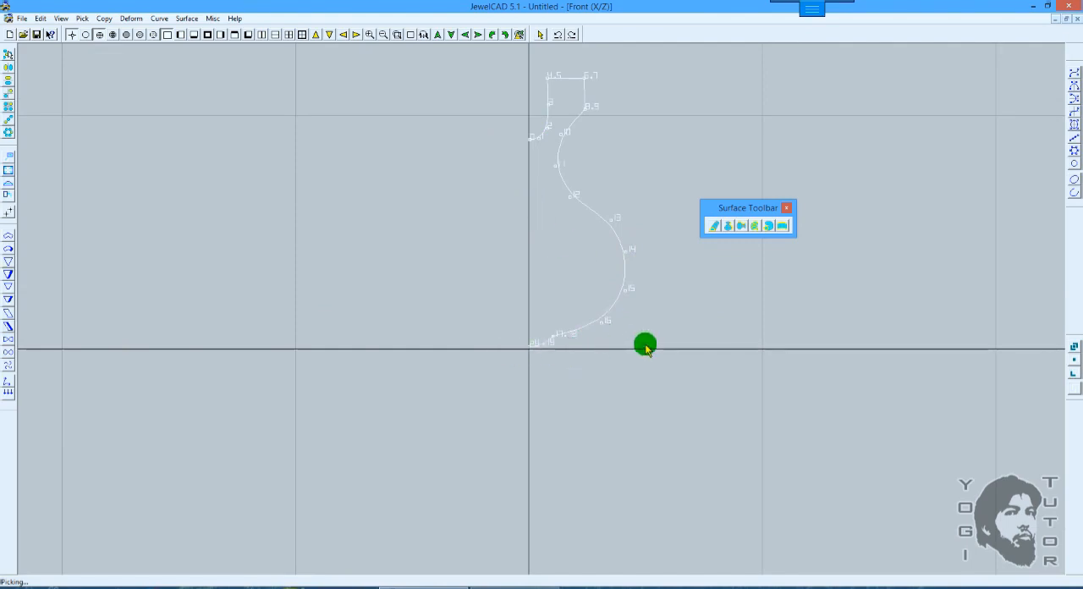
Step: Shift the profile by X -0.66 across the vertical axis, apply a full Vertical Revolve Surface with number 10, and shade it
scroll(653, 279, "up", 4)
left_click_drag(665, 207, 633, 248)
left_click(727, 225)
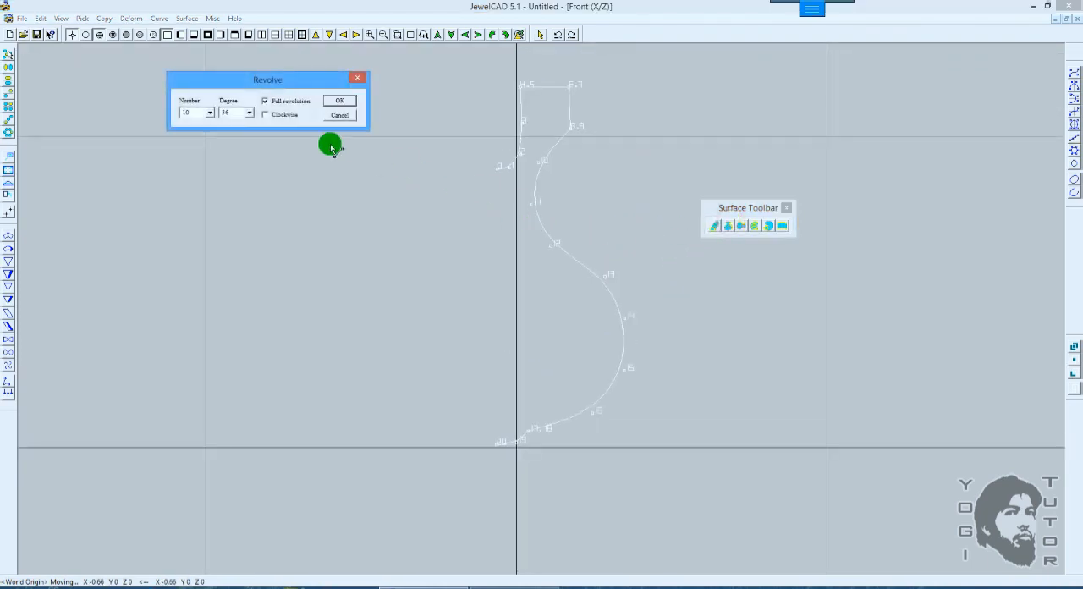
left_click(342, 102)
mouse_move(566, 370)
left_mouse_down("shift")
mouse_move(598, 267)
mouse_move(574, 151)
left_mouse_up("shift")
key("F12")
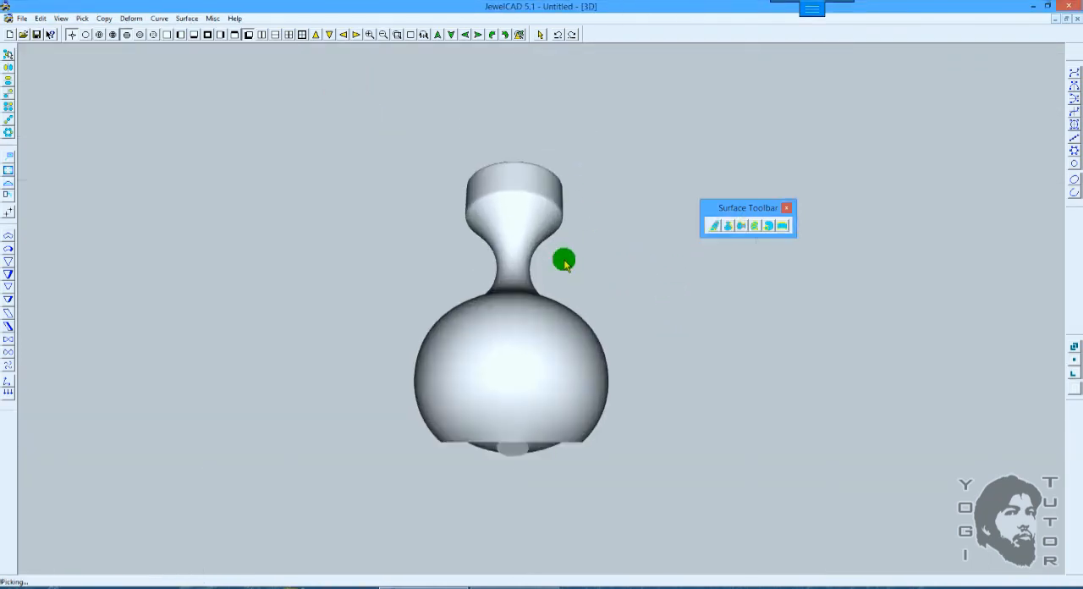
mouse_move(564, 262)
left_mouse_down("shift")
mouse_move(537, 465)
mouse_move(549, 433)
mouse_move(522, 487)
mouse_move(589, 169)
mouse_move(555, 455)
mouse_move(574, 184)
mouse_move(541, 310)
mouse_move(573, 262)
left_mouse_up("shift")
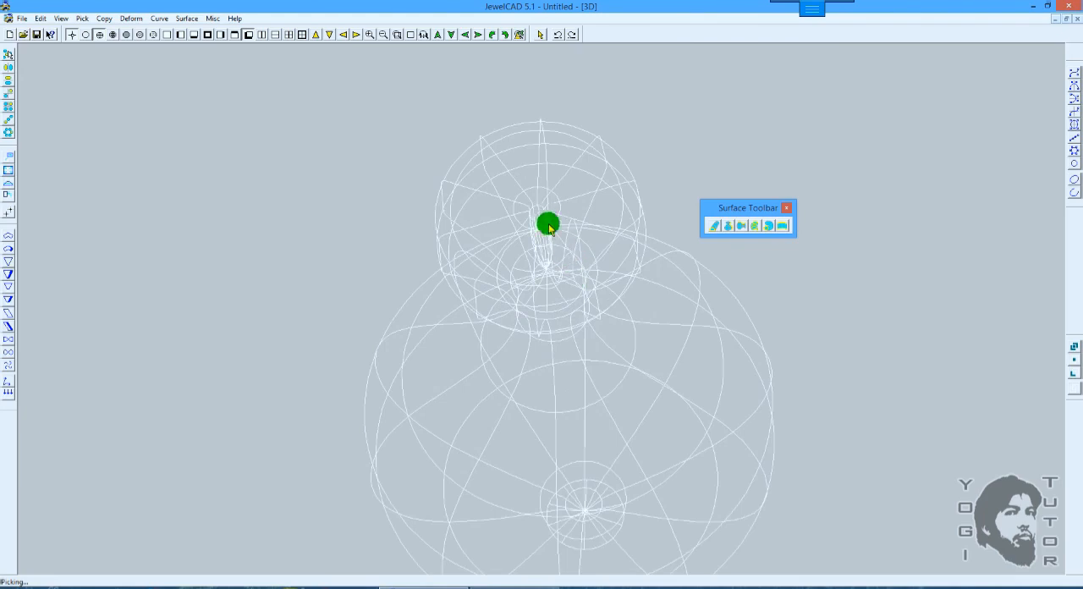
Step: Undo the vertical revolve and the profile's sideways shift in the Front view
key("F12")
key("ctrl+z")
key("ctrl+z")
key("ctrl+z")
key("ctrl+z")
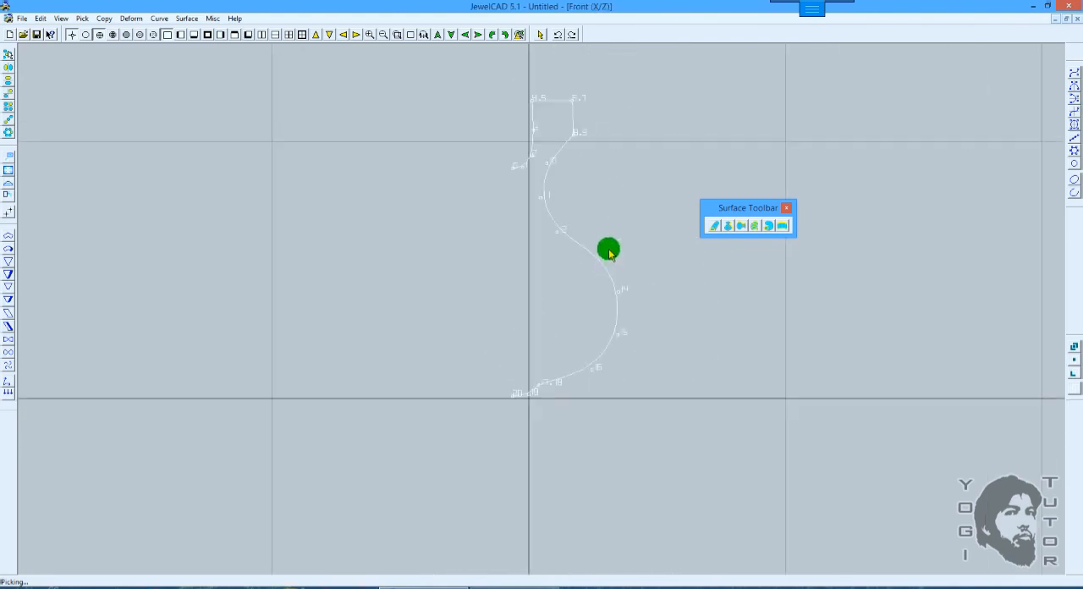
Step: Move the profile down by 1.56 across the horizontal axis and apply a full Horizontal Revolve Surface with number 10
key("m")
left_click_drag(626, 190, 626, 226)
left_click(724, 225)
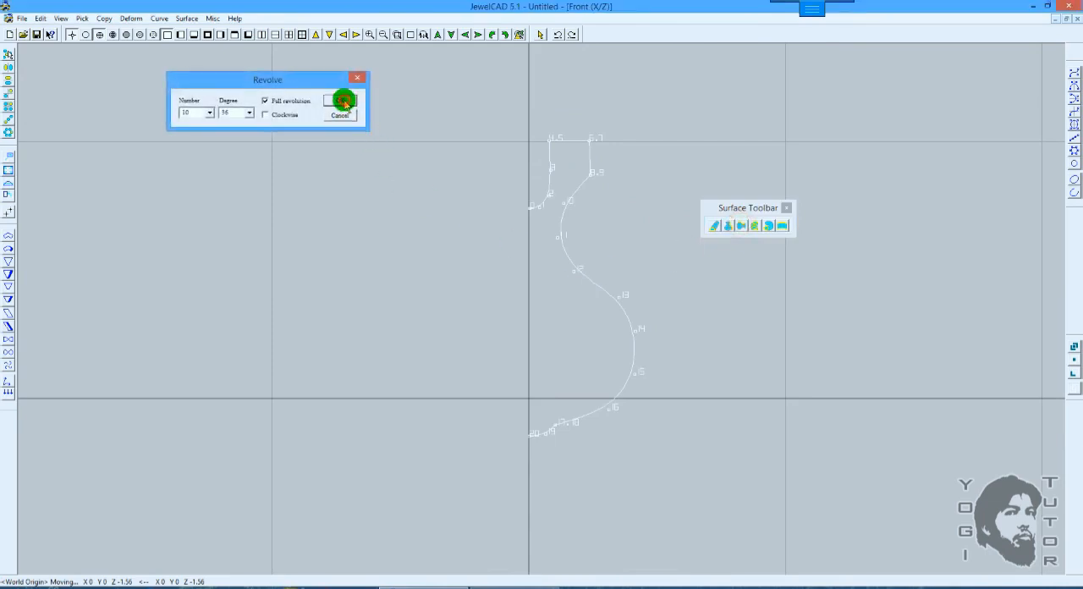
left_click(346, 102)
mouse_move(307, 286)
left_mouse_down()
mouse_move(538, 306)
mouse_move(415, 374)
mouse_move(421, 365)
mouse_move(370, 334)
mouse_move(184, 304)
mouse_move(372, 339)
mouse_move(336, 334)
mouse_move(551, 346)
mouse_move(722, 340)
mouse_move(711, 337)
left_mouse_up()
scroll(633, 313, "up", 3)
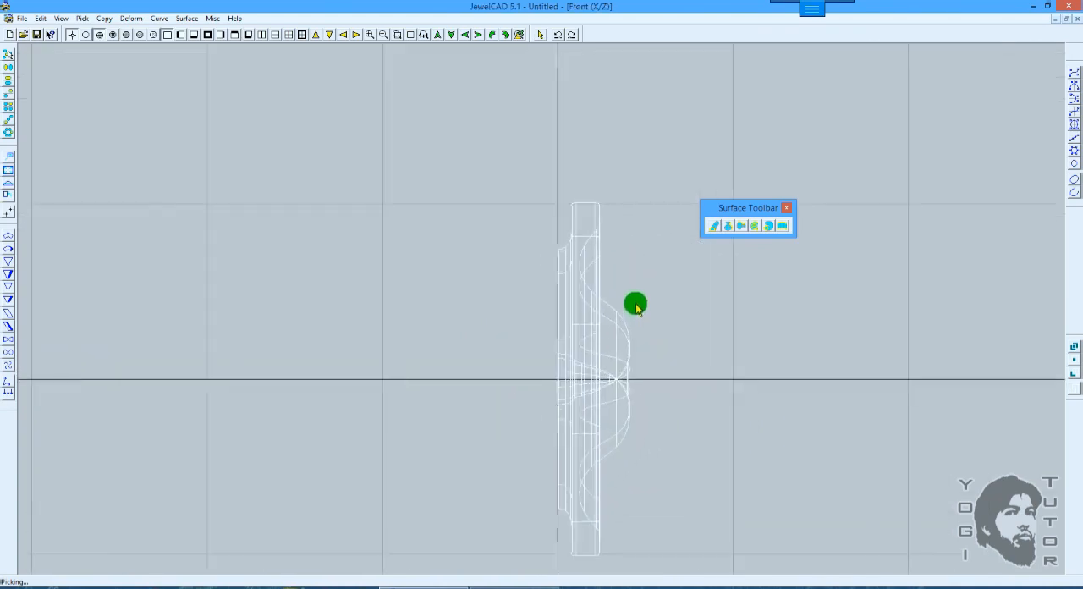
Step: Undo the horizontal revolve and the profile's downward move
key("ctrl+z")
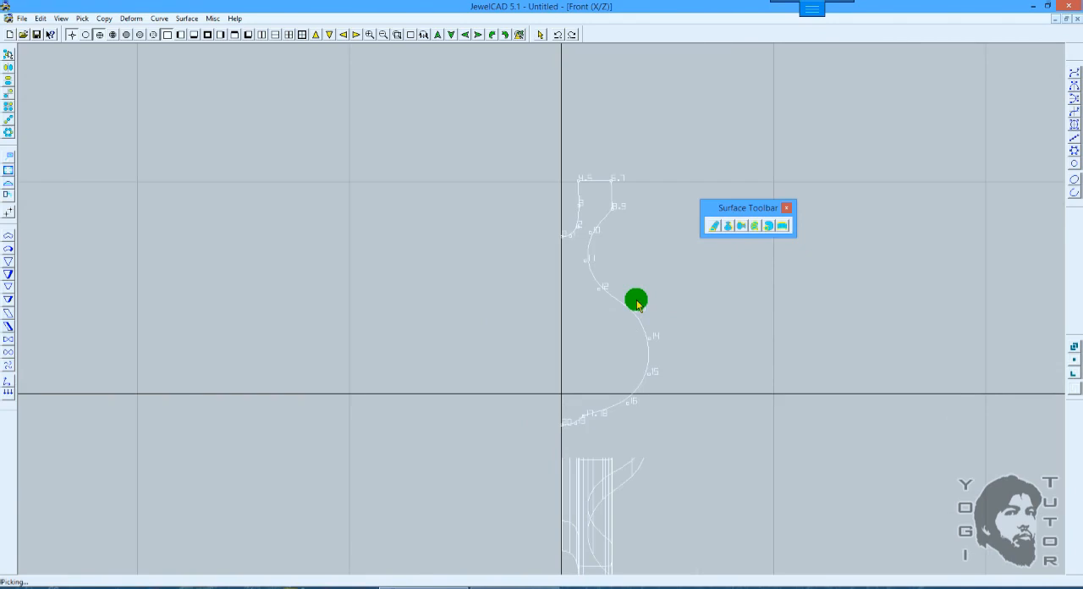
key("ctrl+z")
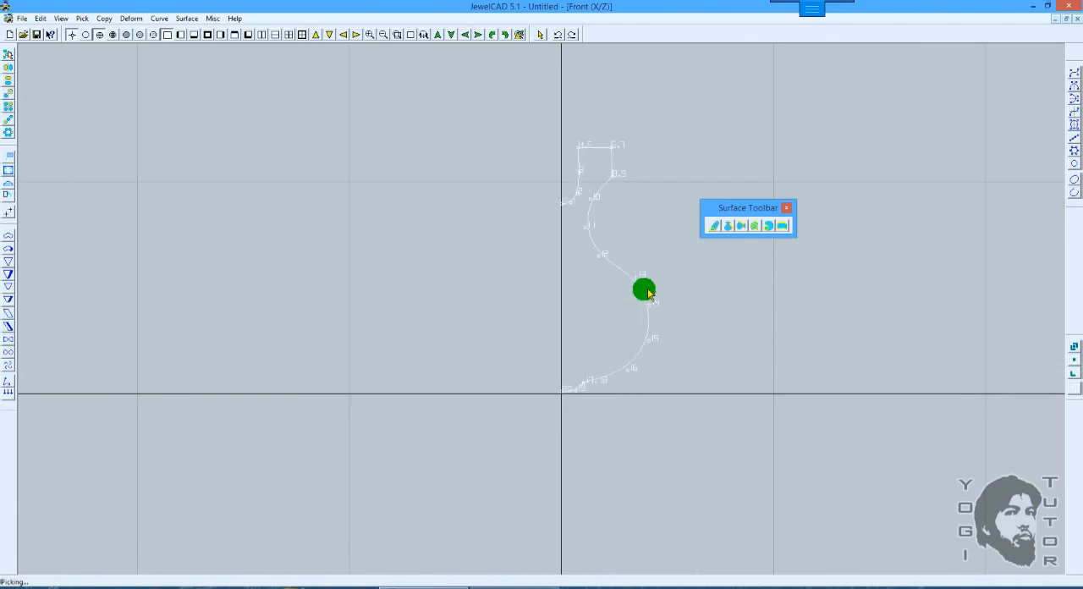
left_click(755, 226)
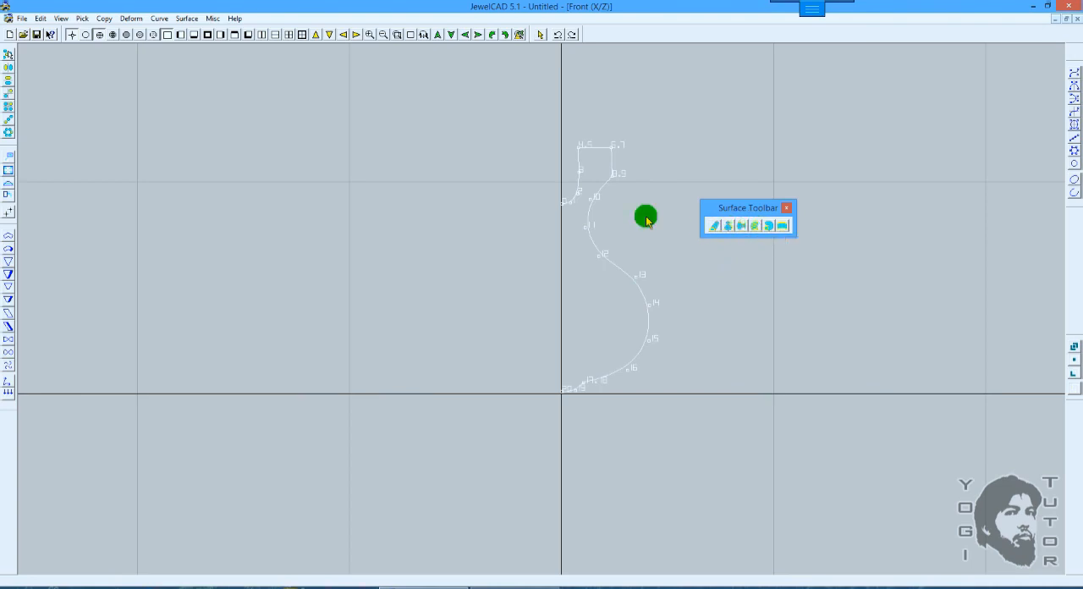
left_click(729, 226)
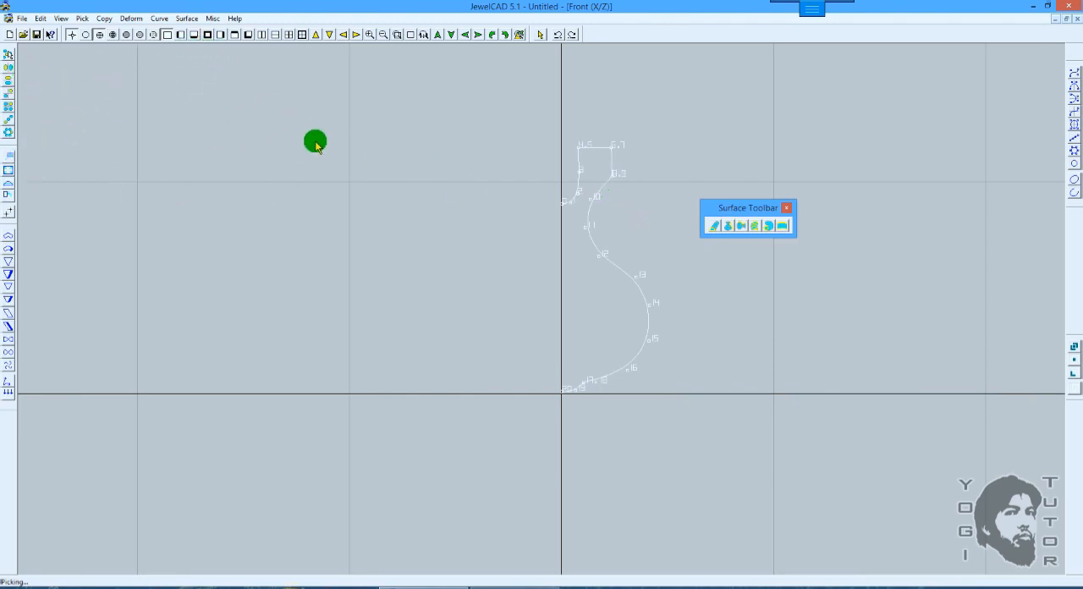
Step: Make a Revolve Copy of the vase profile in the Top view, giving six profiles around the vertical axis, and show them in 3D
scroll(315, 146, "down", 1)
key("F7")
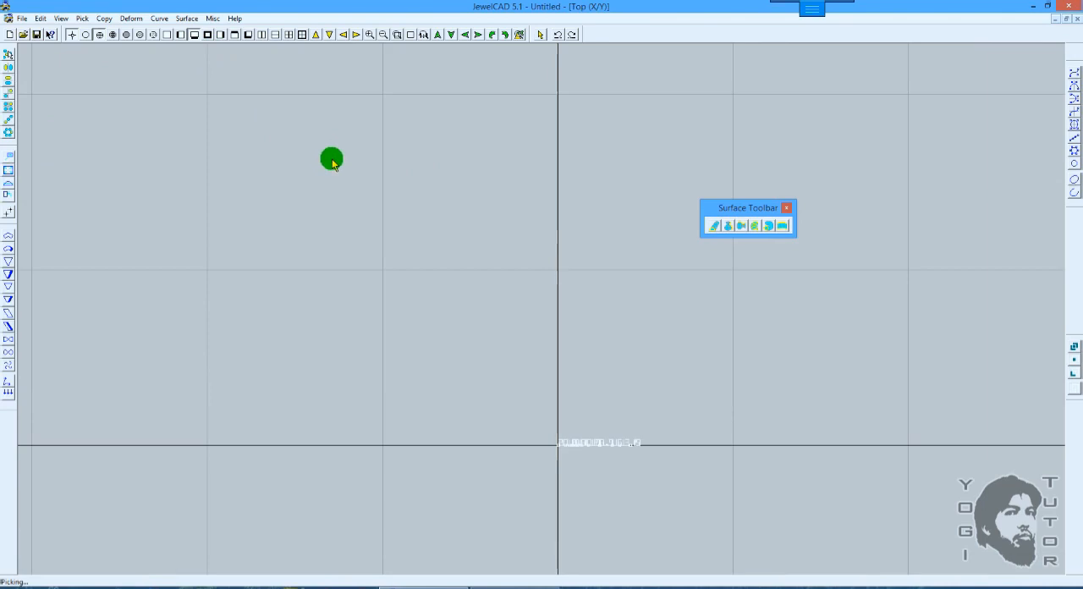
left_click(11, 132)
left_click(341, 103)
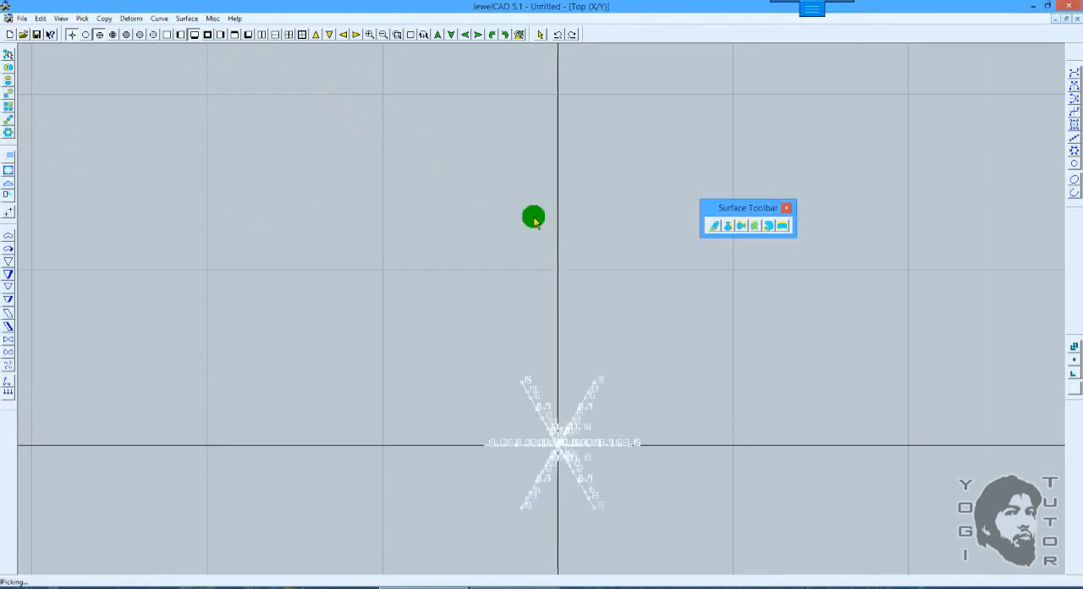
key("Home")
left_click_drag(581, 304, 580, 174)
left_click_drag(630, 222, 597, 195)
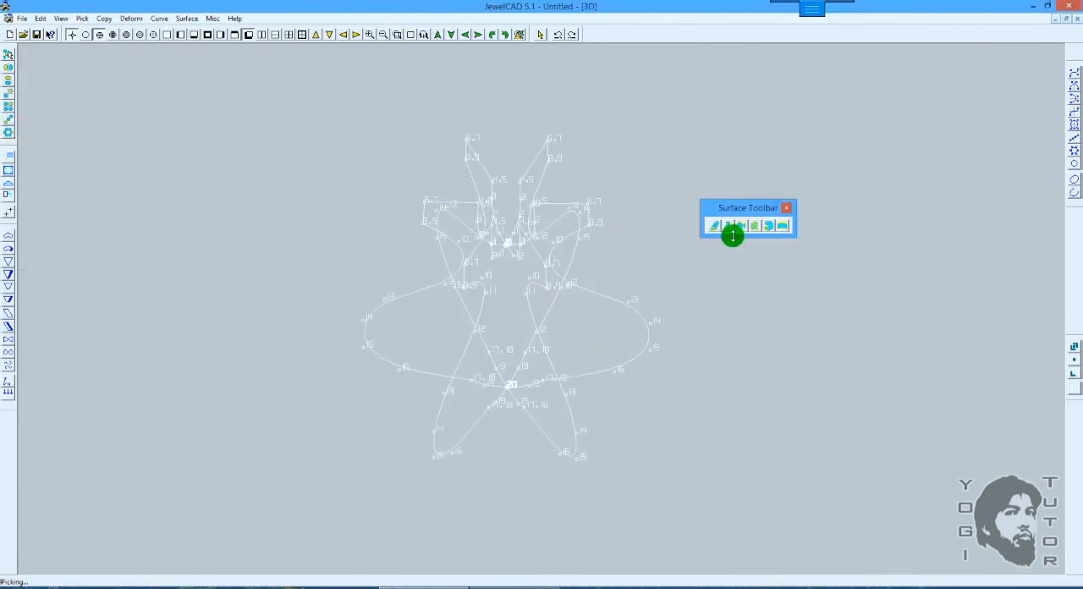
Step: Start a Loft Surface and pick the first four neighbouring vase profiles in order around the axis
left_click(753, 225)
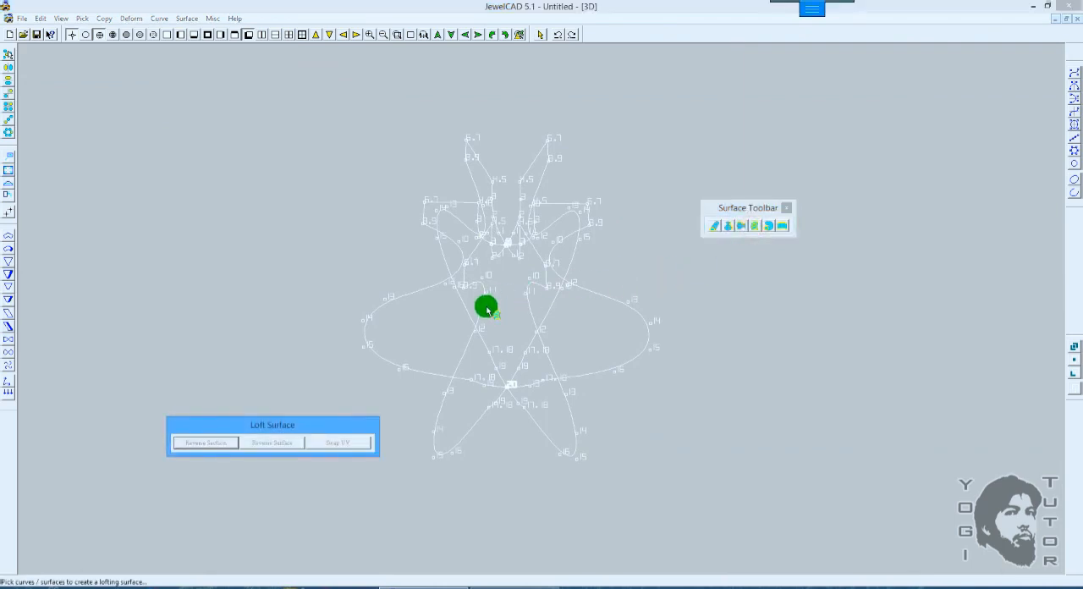
left_click(657, 249)
left_click_drag(655, 284, 664, 262)
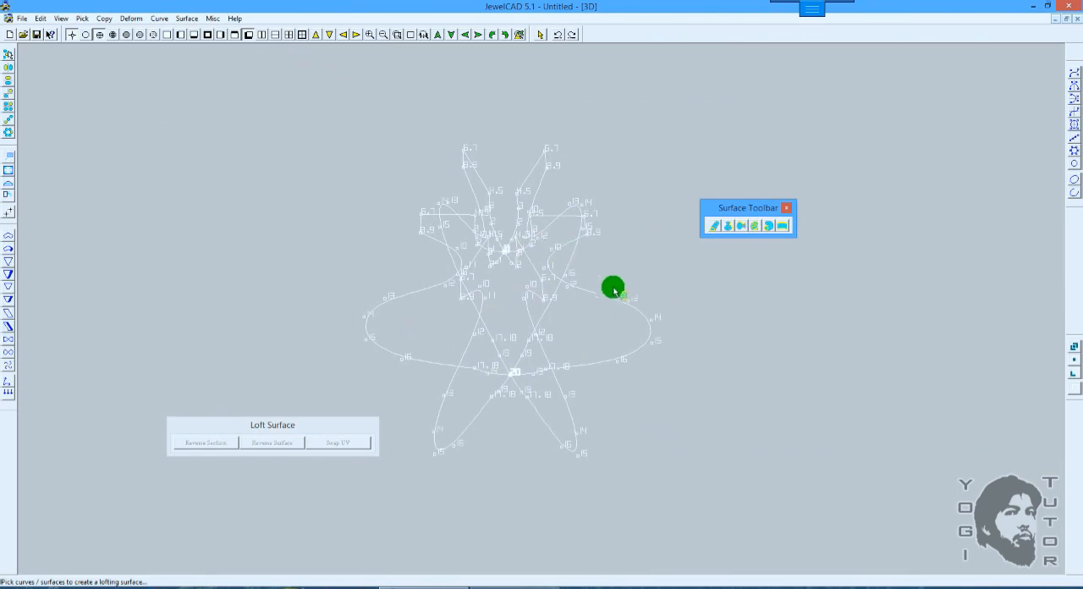
left_click(630, 303)
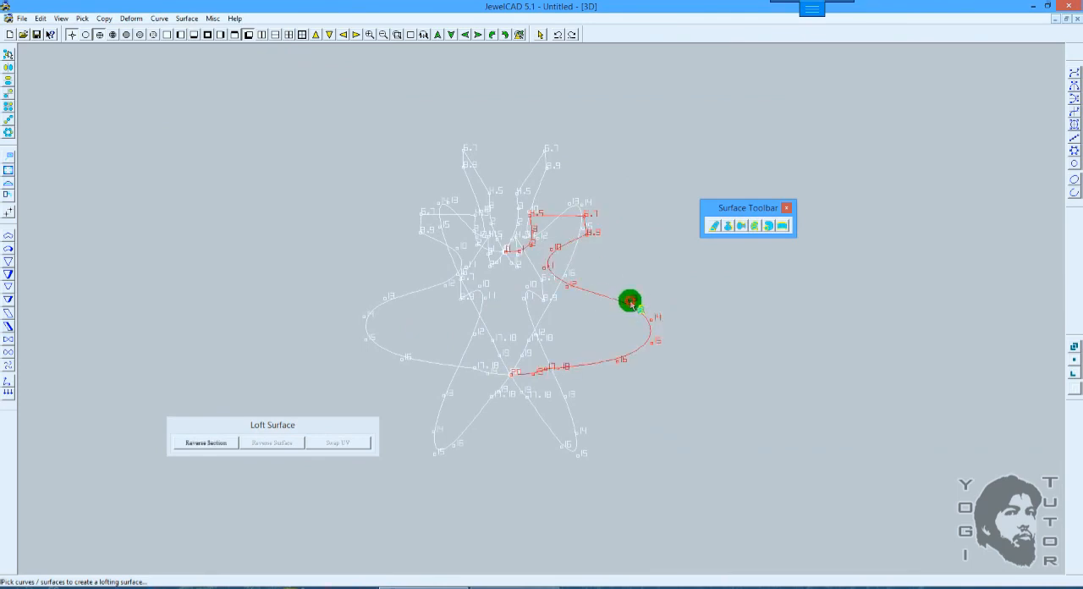
left_click(572, 434)
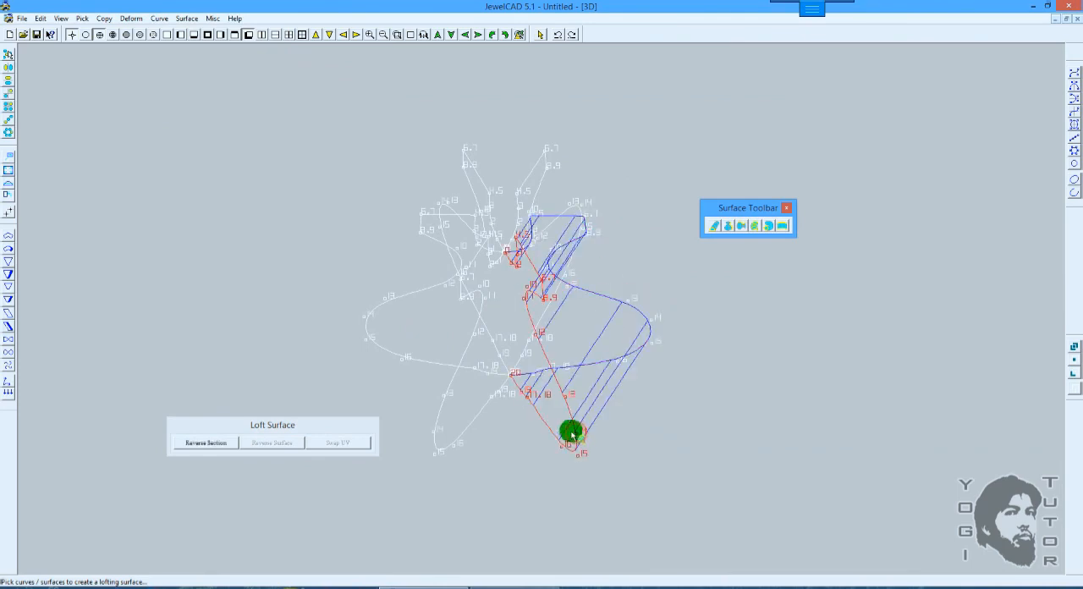
left_click(437, 417)
left_click(373, 310)
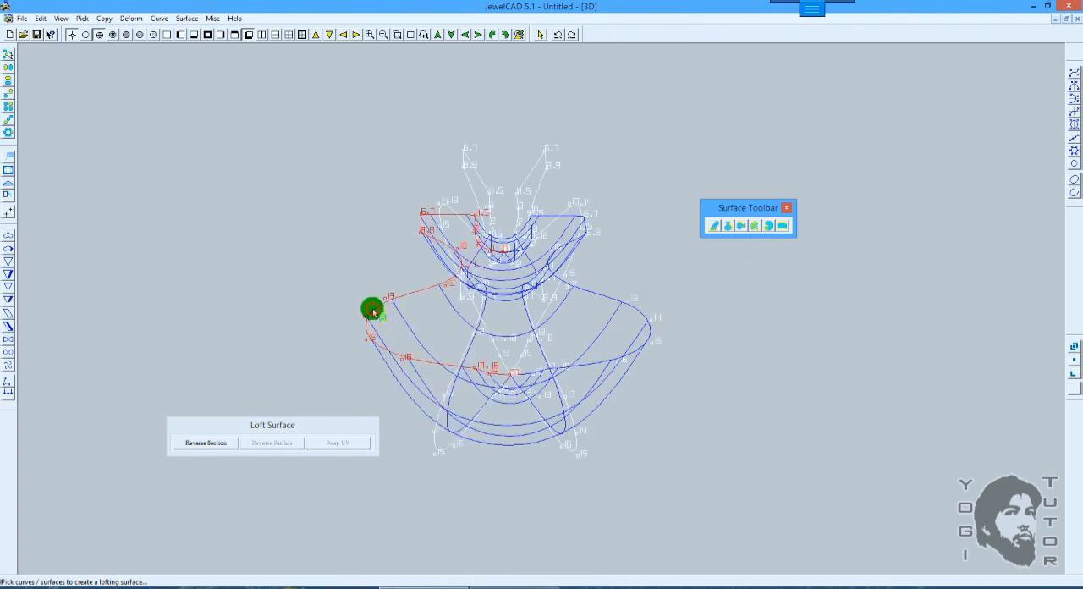
Step: Pick the remaining two vase profiles in order and the first profile again to close the loft
left_click(441, 251)
left_click_drag(446, 294, 456, 288)
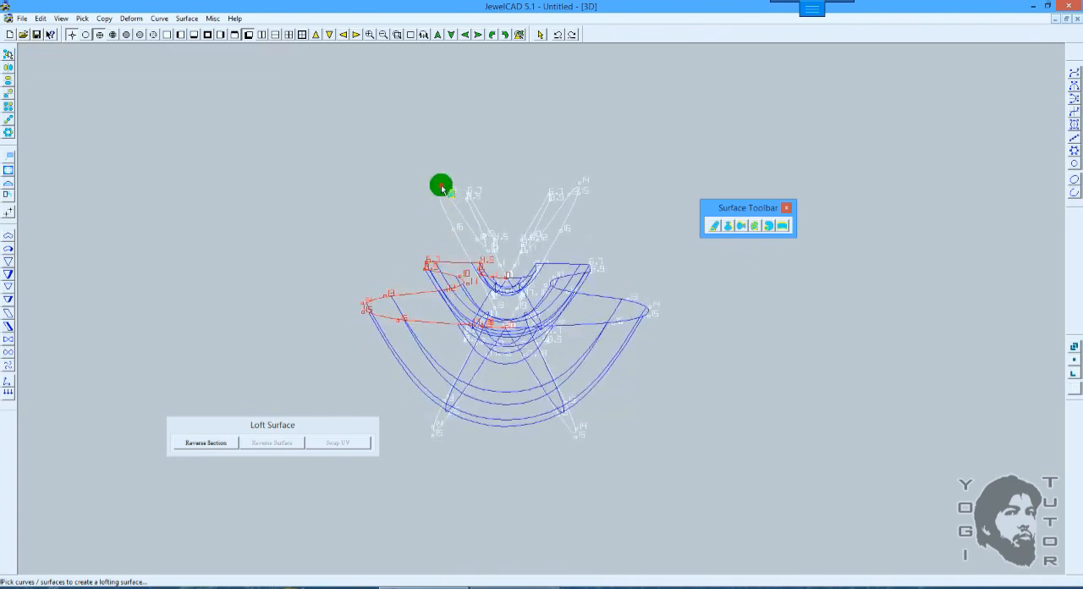
left_click_drag(440, 186, 611, 220)
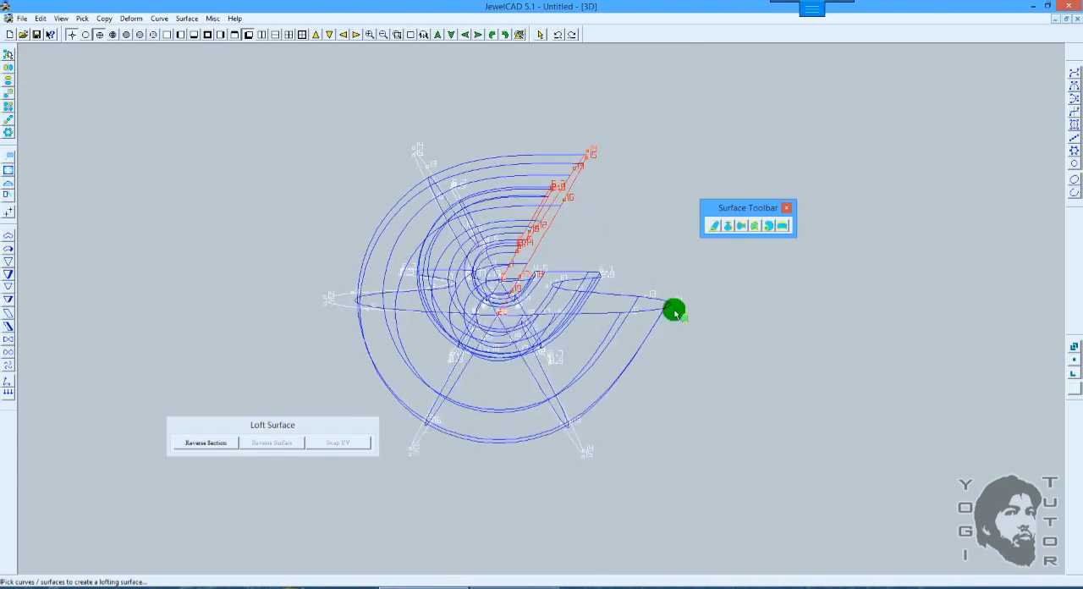
left_click_drag(675, 313, 704, 296)
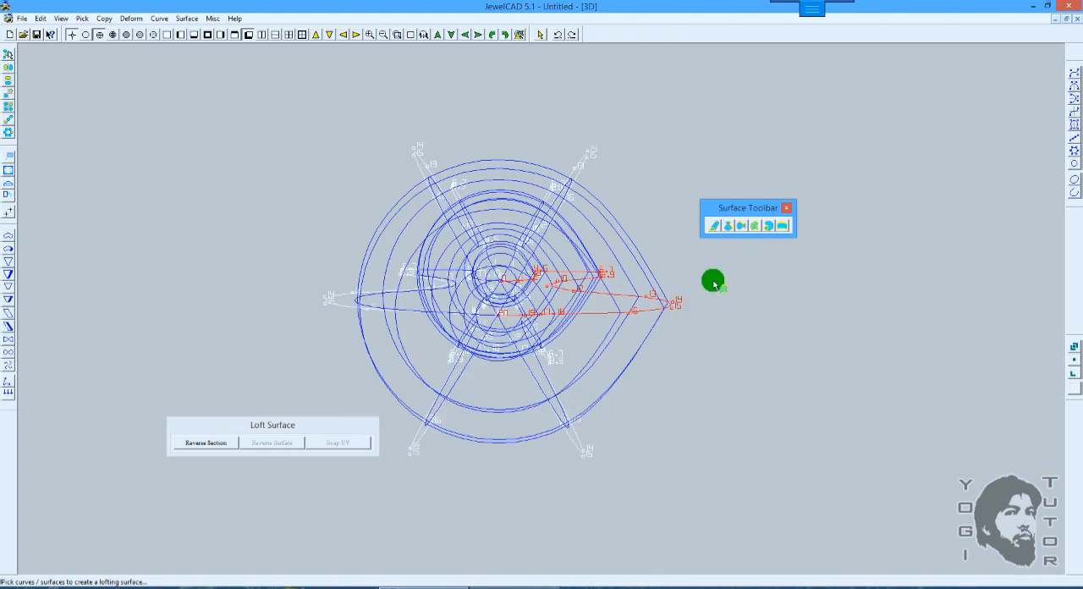
Step: Finish the loft through the vase profiles and inspect the shaded surface in 3D
key("space")
mouse_move(717, 315)
right_mouse_down()
mouse_move(686, 245)
mouse_move(653, 314)
mouse_move(686, 369)
mouse_move(564, 263)
mouse_move(563, 314)
mouse_move(524, 250)
right_mouse_up()
key("F12")
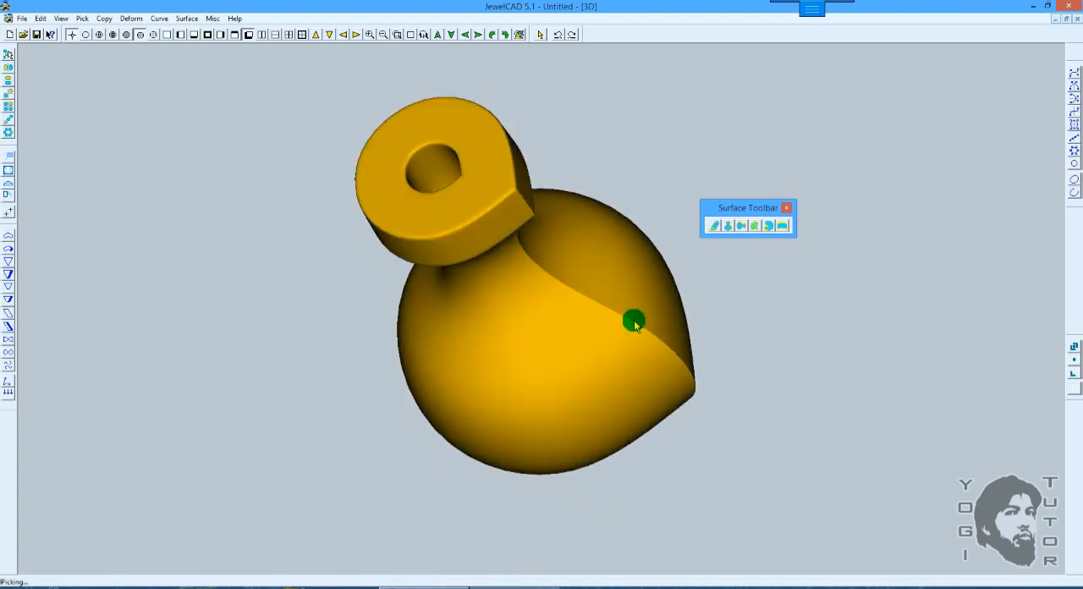
mouse_move(634, 322)
right_mouse_down()
mouse_move(640, 294)
mouse_move(573, 288)
mouse_move(629, 220)
right_mouse_up()
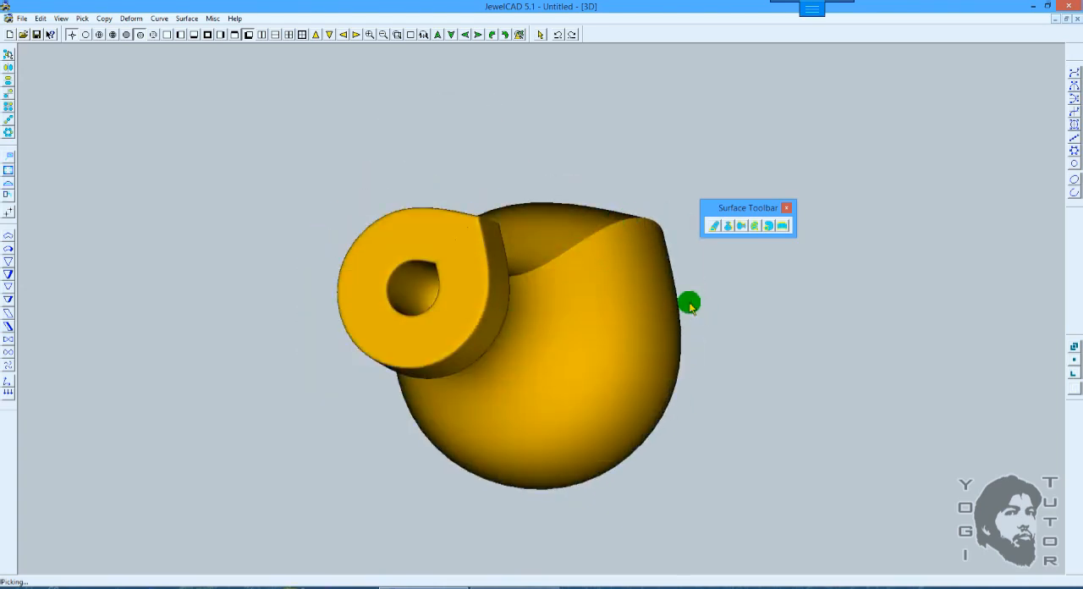
Step: Inspect the closed loft surface of the vase from the side and from above in 3D
mouse_move(690, 306)
right_mouse_down()
mouse_move(688, 292)
mouse_move(618, 367)
mouse_move(508, 229)
mouse_move(600, 297)
right_mouse_up()
mouse_move(759, 365)
right_mouse_down()
mouse_move(554, 280)
mouse_move(535, 258)
right_mouse_up()
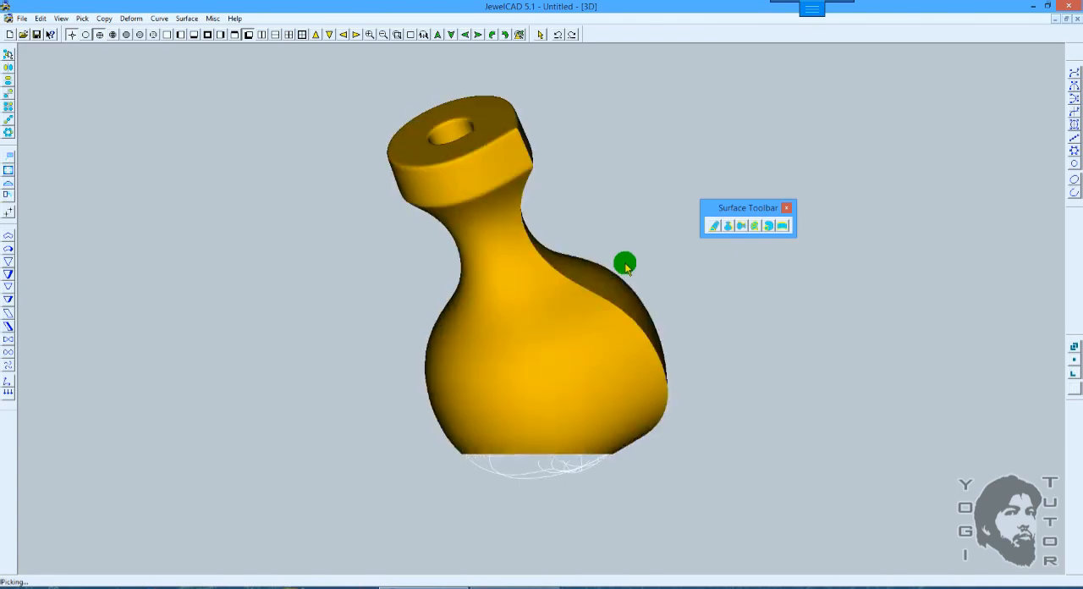
mouse_move(513, 360)
left_mouse_down()
mouse_move(575, 259)
mouse_move(580, 174)
left_mouse_up()
mouse_move(626, 229)
left_mouse_down()
mouse_move(590, 278)
mouse_move(430, 377)
mouse_move(457, 290)
mouse_move(583, 336)
mouse_move(600, 292)
mouse_move(574, 313)
mouse_move(633, 316)
mouse_move(568, 329)
mouse_move(568, 378)
mouse_move(571, 296)
mouse_move(553, 246)
mouse_move(558, 230)
mouse_move(581, 226)
mouse_move(581, 244)
left_mouse_up()
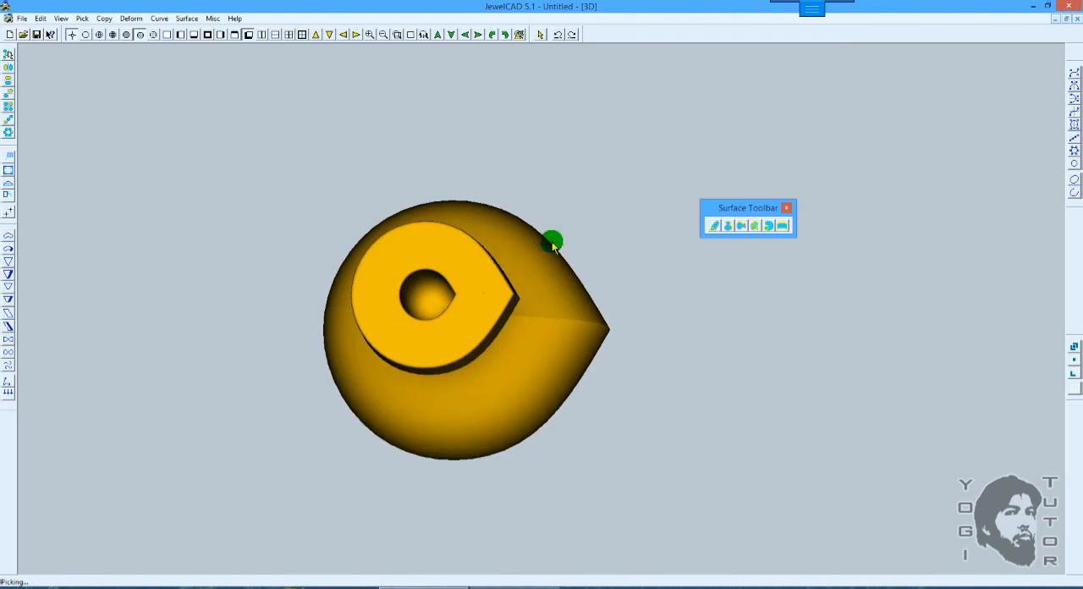
scroll(553, 236, "up", 1)
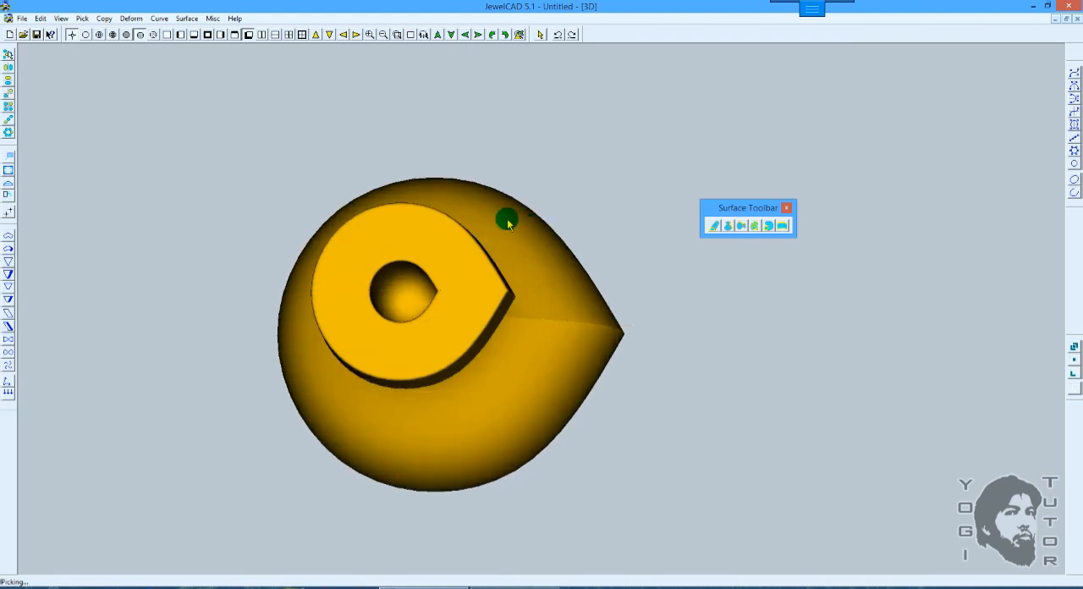
Step: Undo the closed loft surface to return to the six vase profiles
key("ctrl+z")
left_click_drag(507, 220, 579, 227)
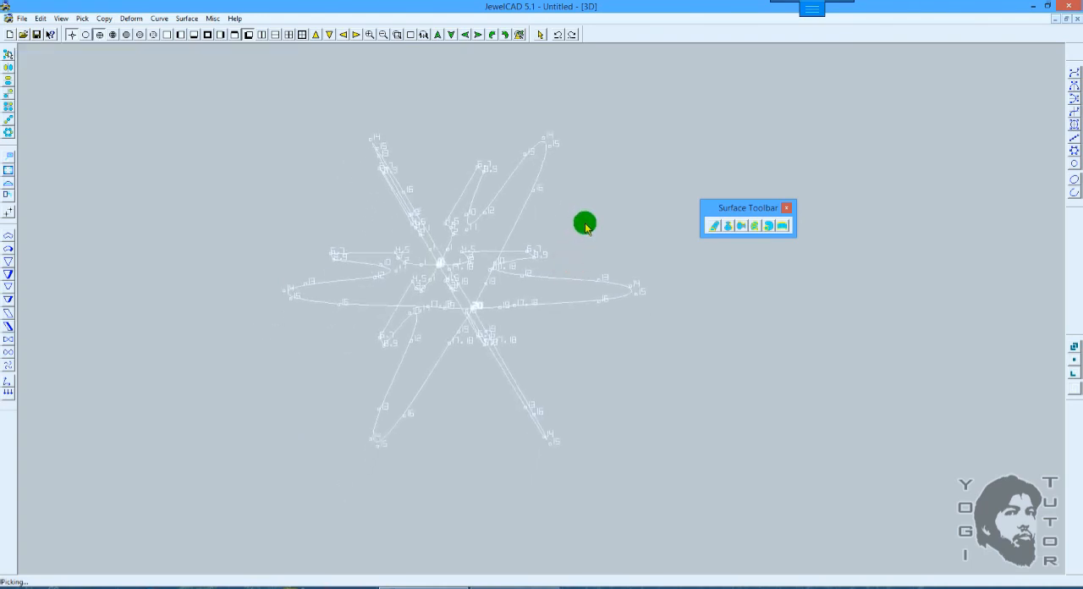
left_click_drag(585, 224, 583, 225)
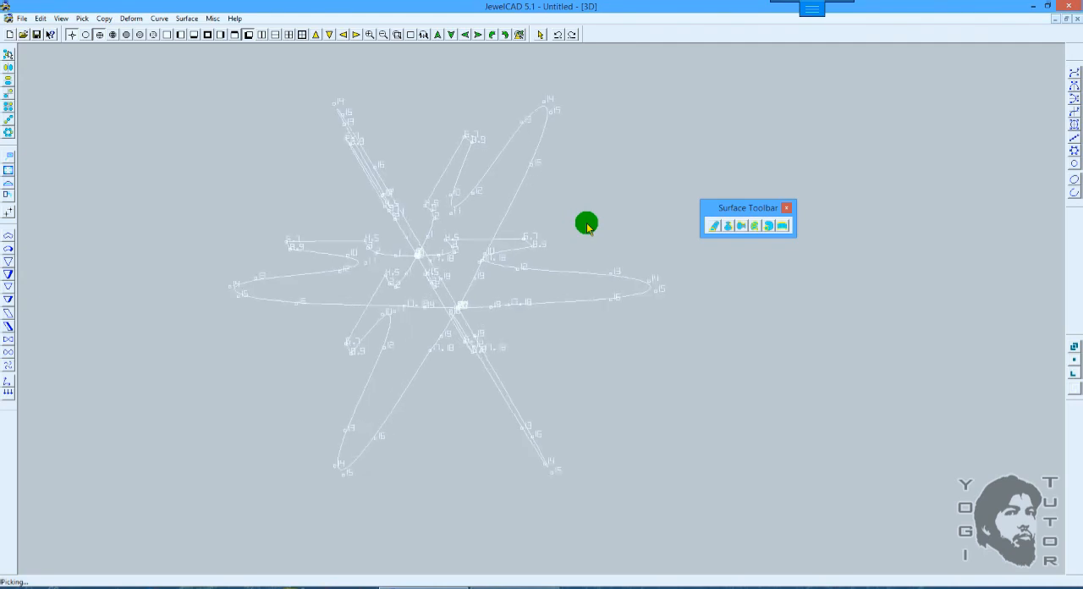
Step: Start a Loft Surface again and pick four neighbouring vase profiles in order around the axis
left_click(728, 227)
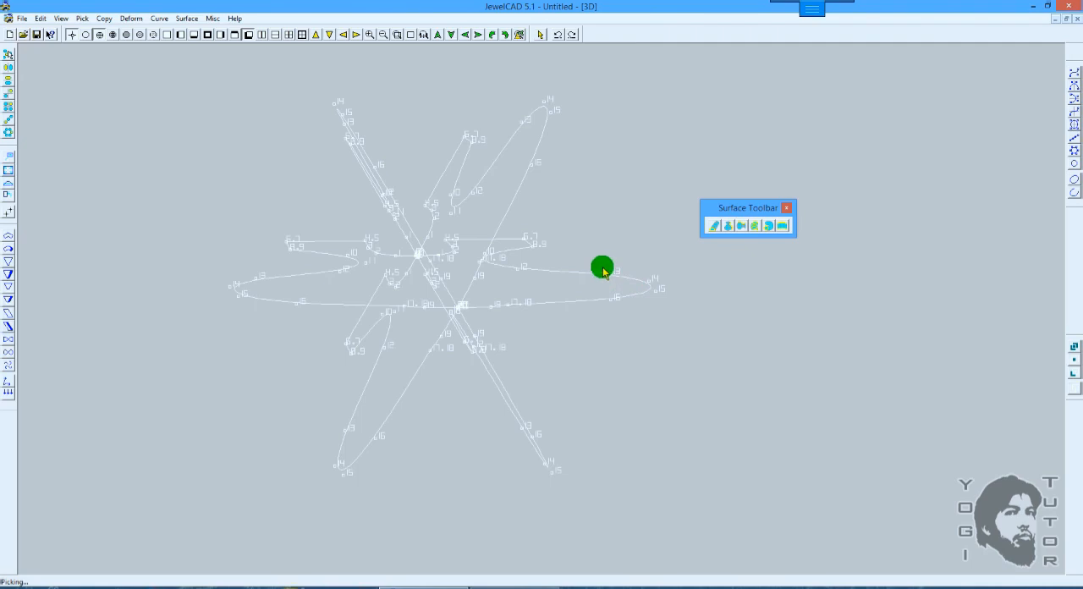
left_click(754, 225)
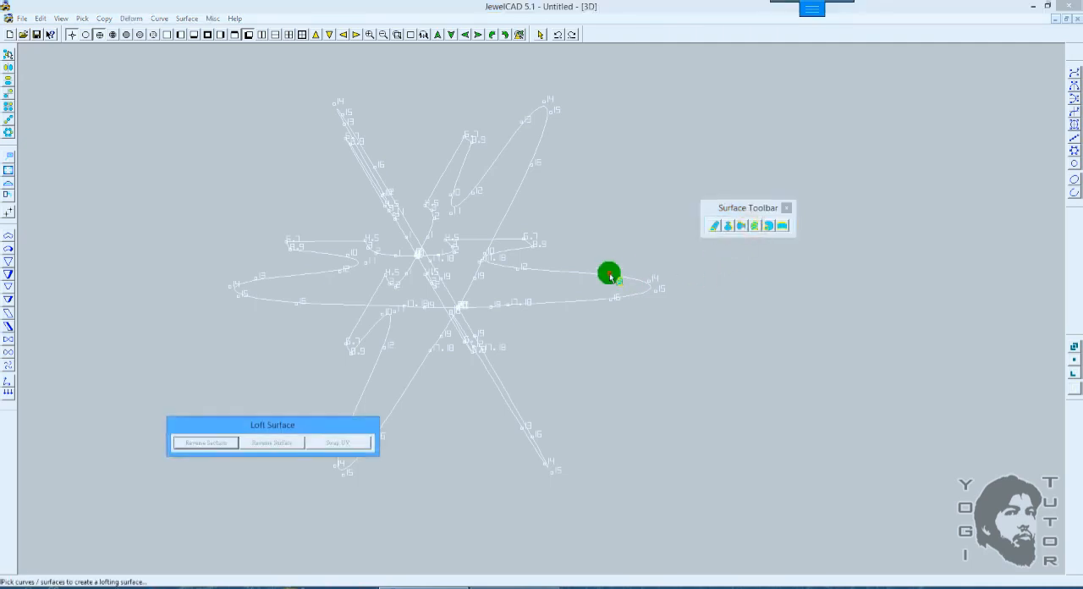
left_click(608, 272)
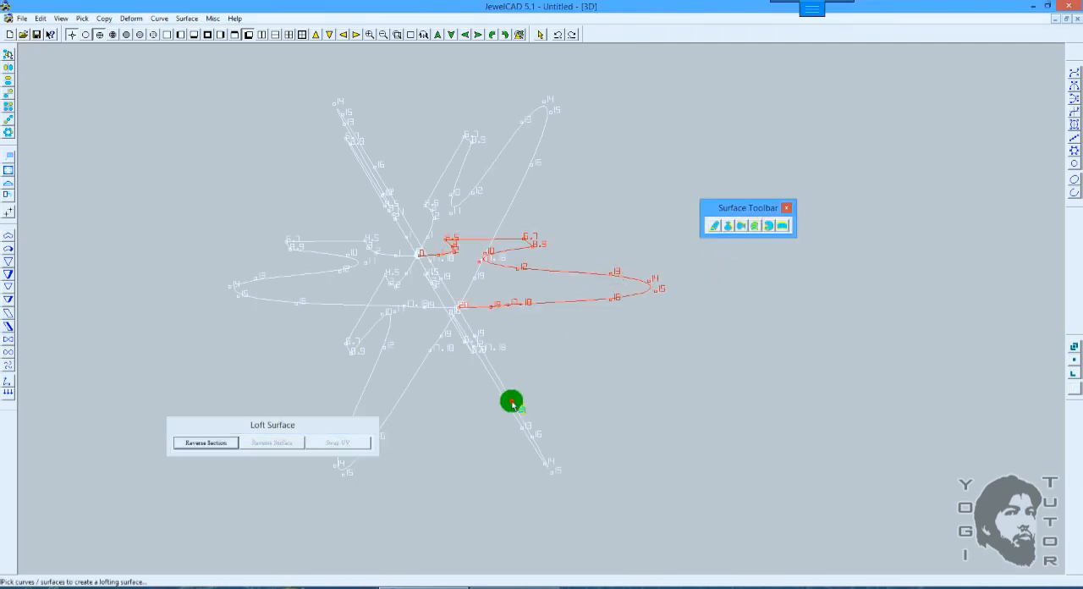
left_click(512, 403)
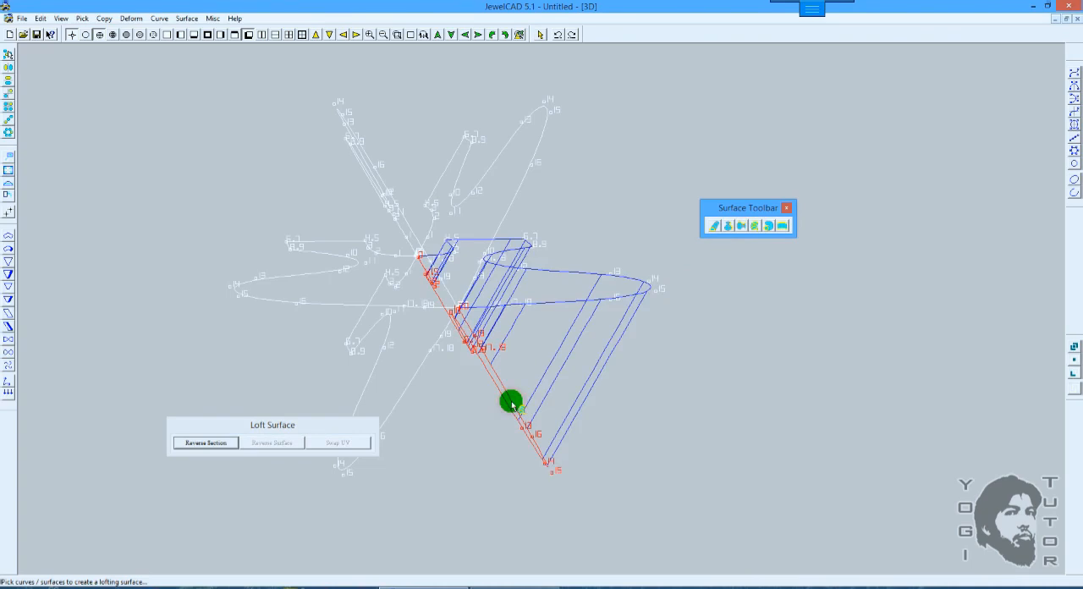
left_click(366, 385)
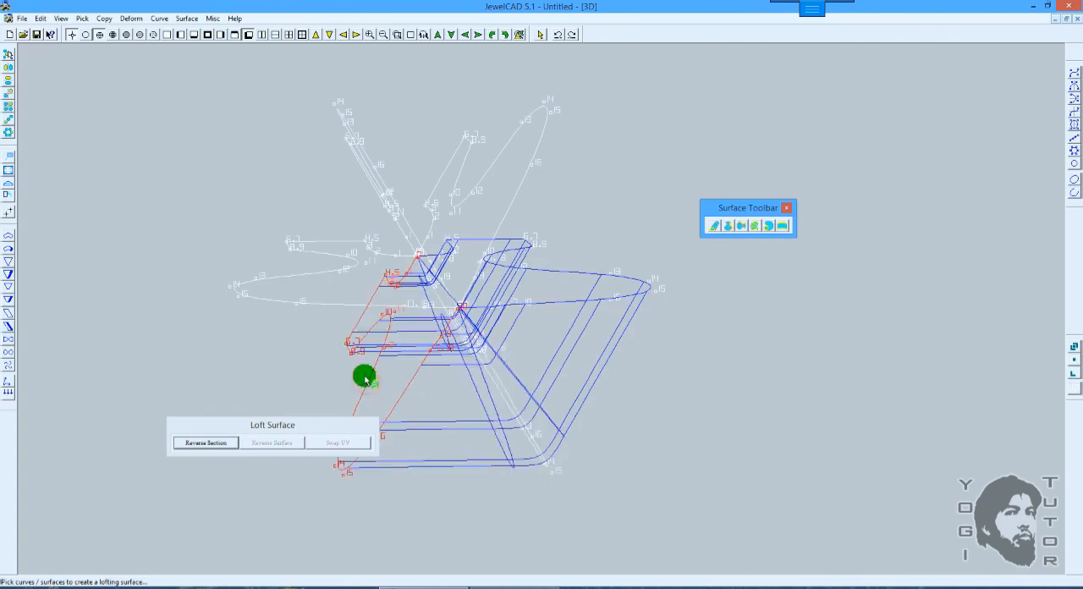
left_click(253, 285)
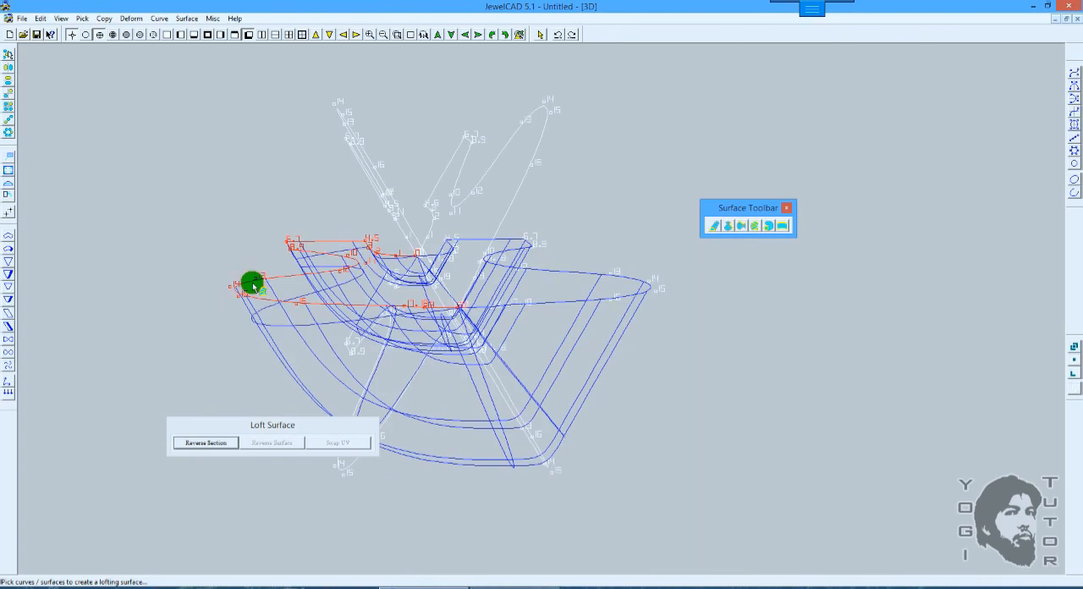
Step: Add the last two profiles and the first one again to the loft, finish it and shade the surface
left_click(344, 127)
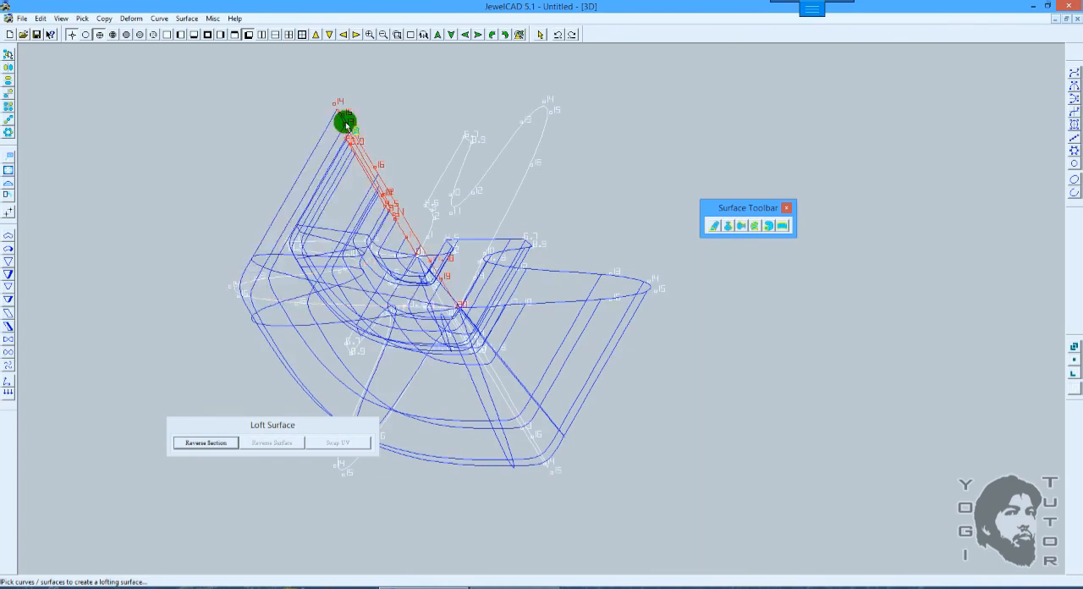
left_click(531, 119)
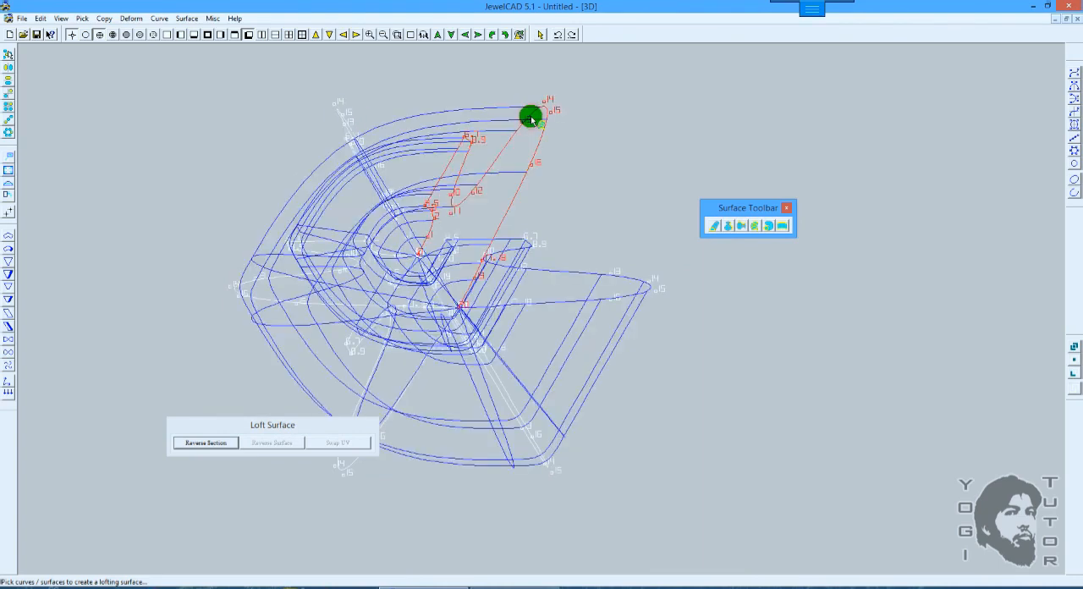
left_click(613, 277)
scroll(632, 253, "down", 1)
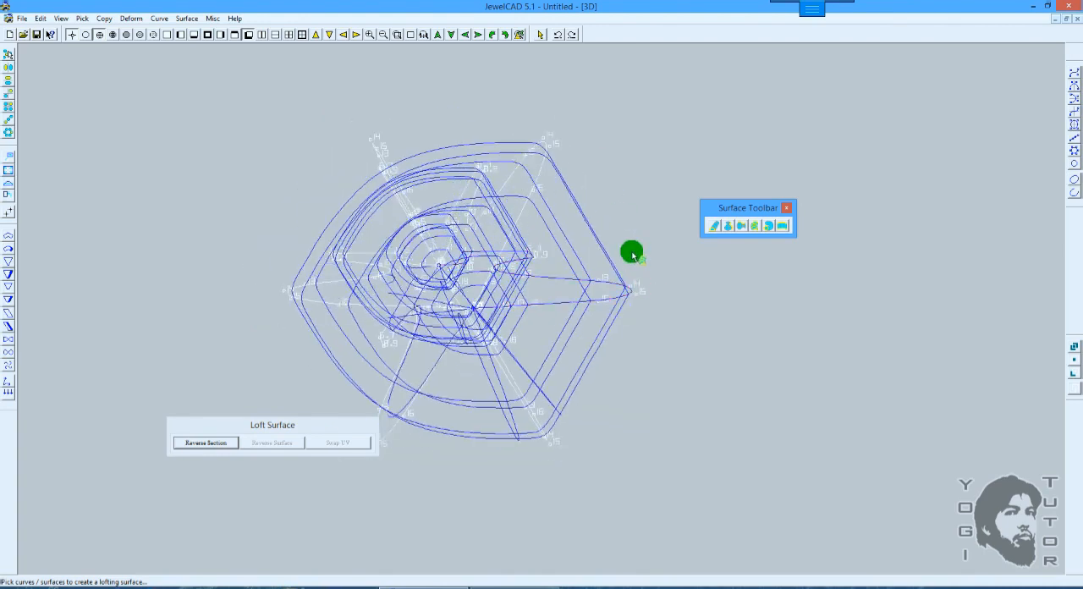
left_click(630, 243)
key("F6")
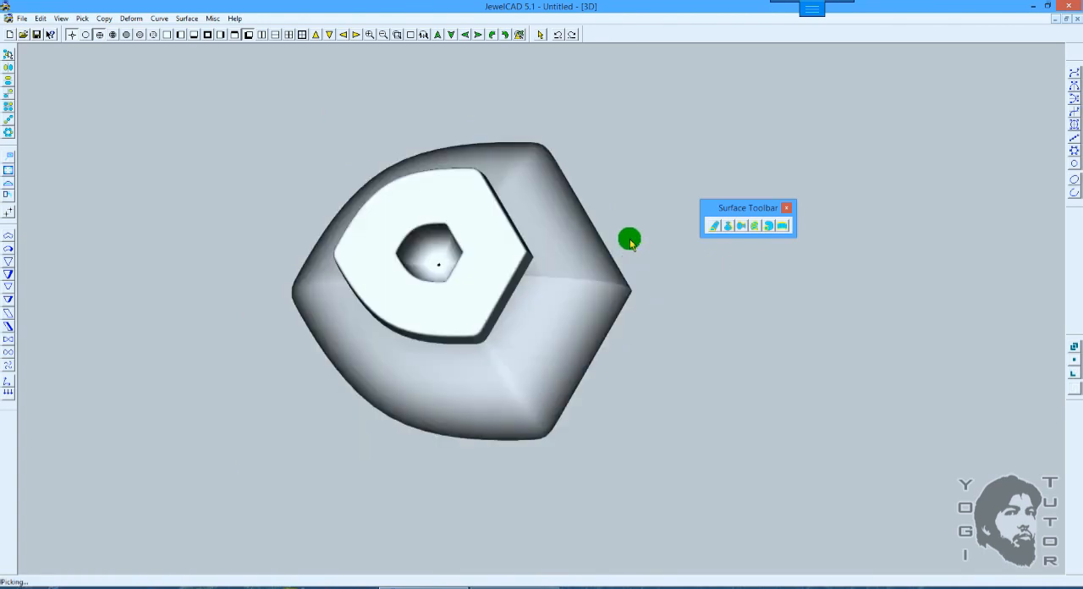
Step: Inspect the angular loft surface in 3D and undo it
mouse_move(604, 241)
left_mouse_down("shift")
mouse_move(652, 228)
mouse_move(604, 215)
mouse_move(578, 237)
mouse_move(577, 302)
mouse_move(621, 273)
mouse_move(611, 268)
mouse_move(575, 375)
mouse_move(599, 296)
mouse_move(562, 384)
left_mouse_up("shift")
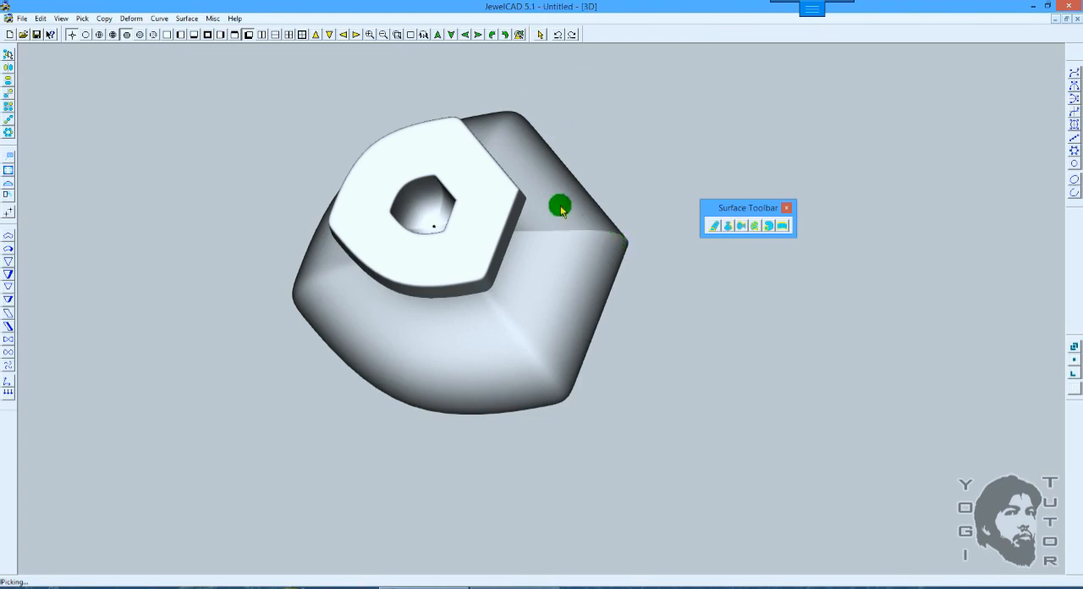
scroll(635, 174, "up", 2)
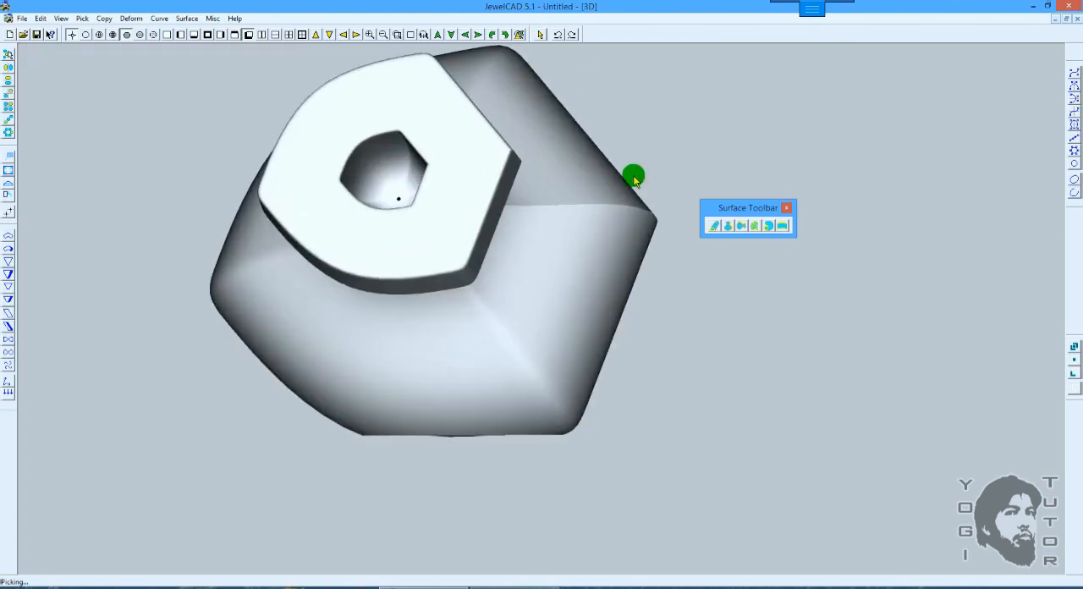
key("F3")
scroll(634, 176, "down", 1)
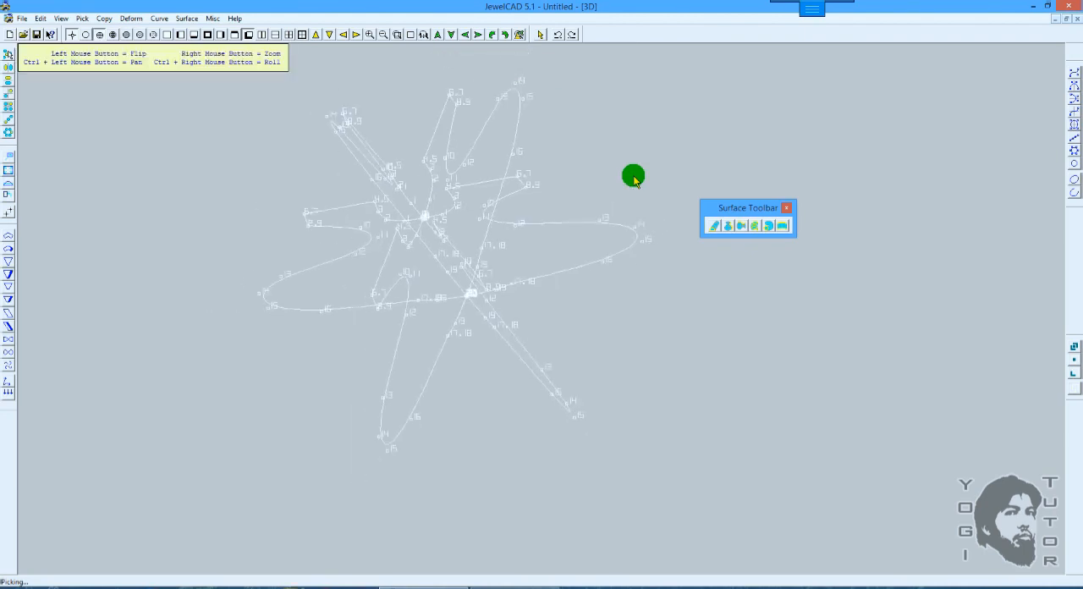
mouse_move(614, 172)
left_mouse_down()
mouse_move(629, 215)
mouse_move(600, 223)
mouse_move(646, 210)
left_mouse_up()
Step: Begin another Loft Surface through the first four vase profiles in order around the axis
left_click(726, 225)
left_click(730, 226)
left_click(743, 225)
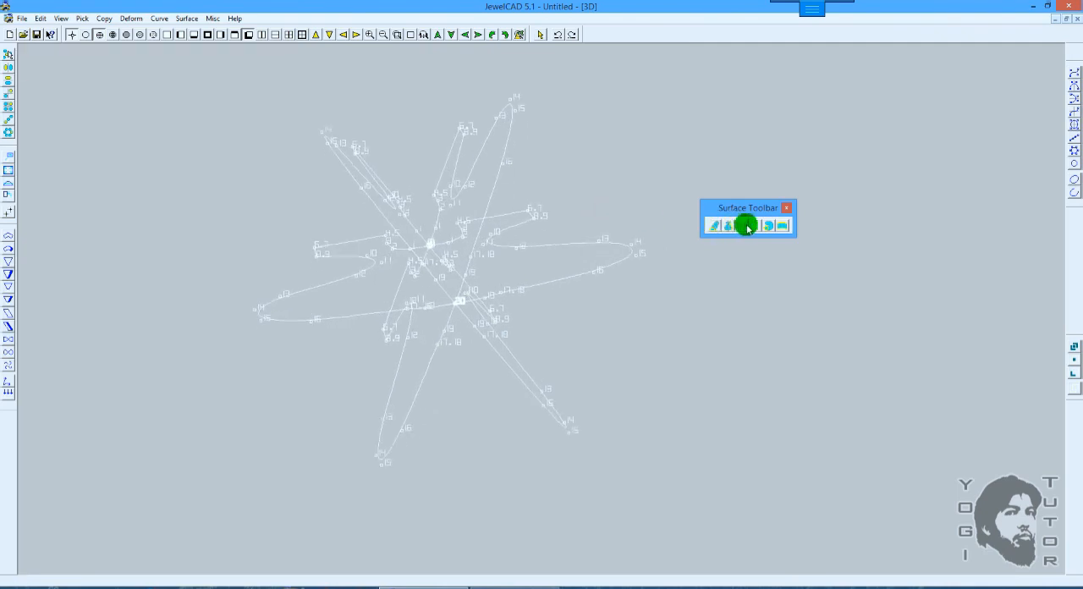
left_click(600, 245)
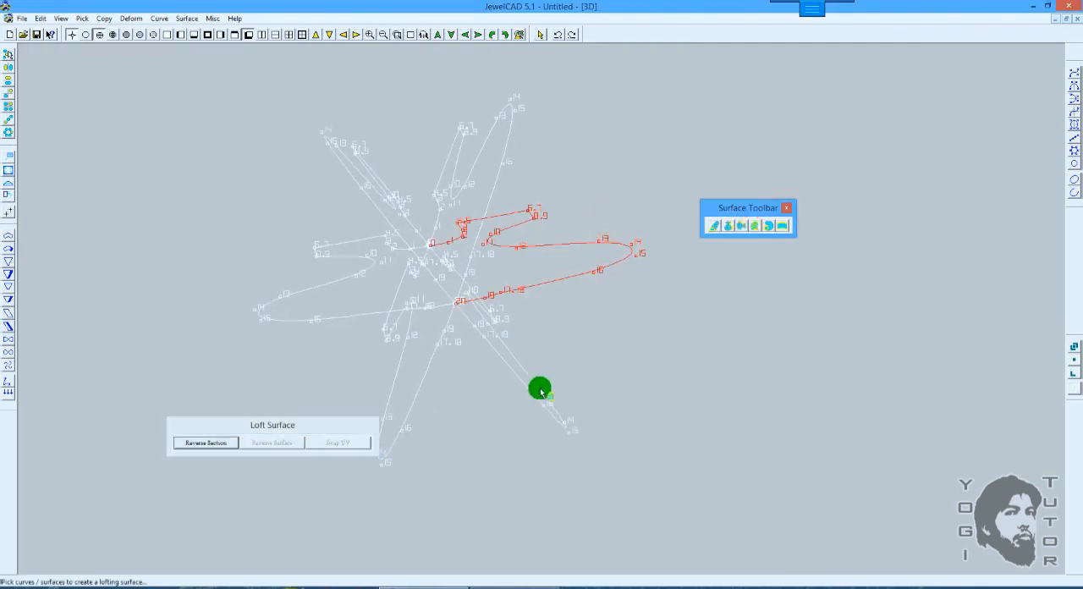
left_click(541, 388)
left_click(390, 384)
left_click(274, 305)
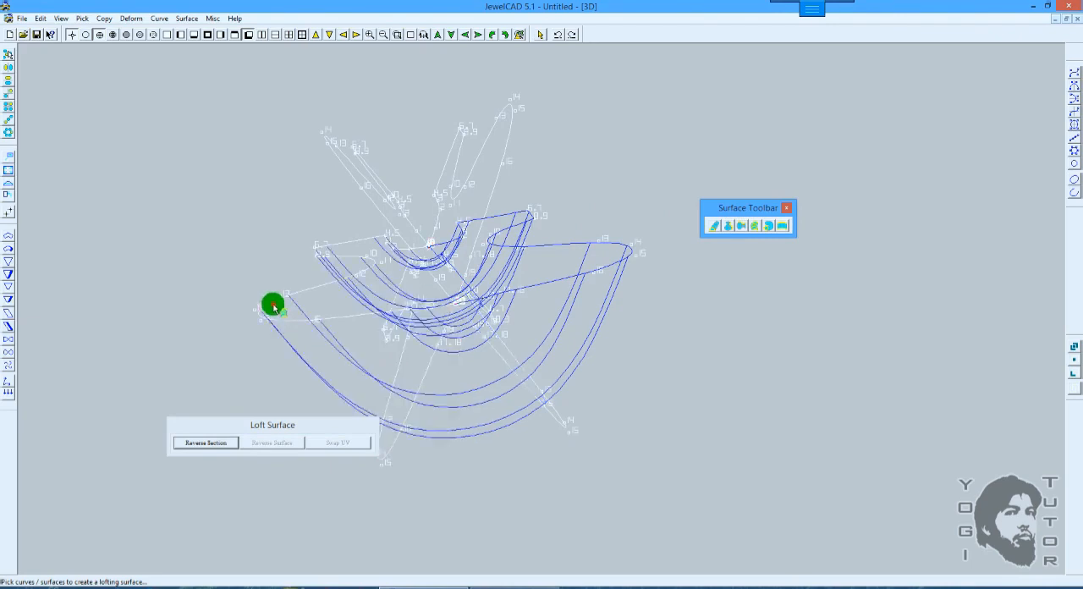
Step: Pick the remaining two profiles, finish the loft without picking the first profile again, and shade the surface
left_click(338, 150)
left_click(498, 127)
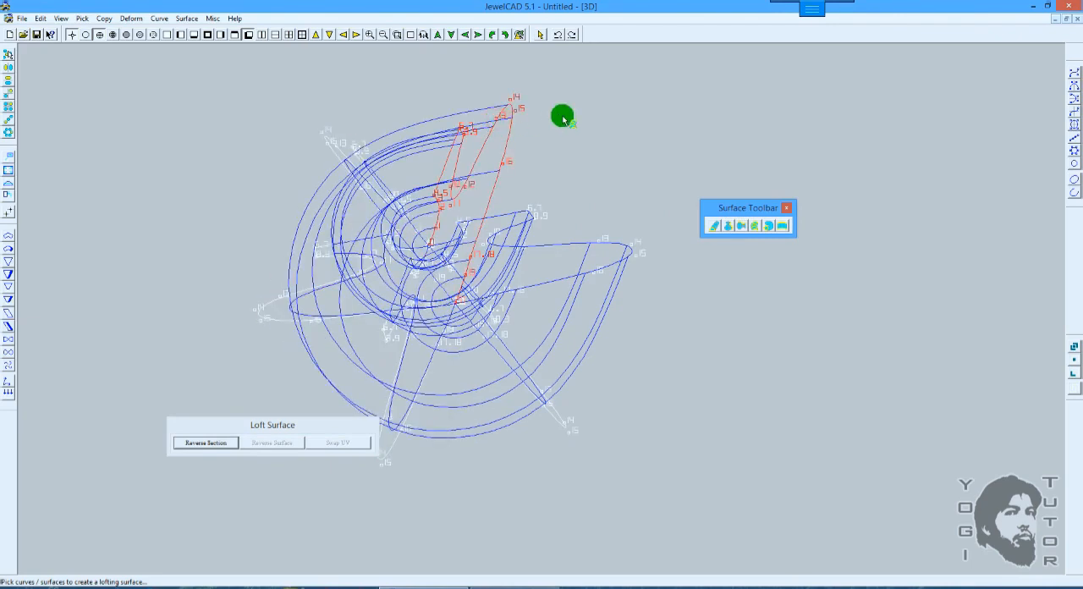
right_click(563, 118)
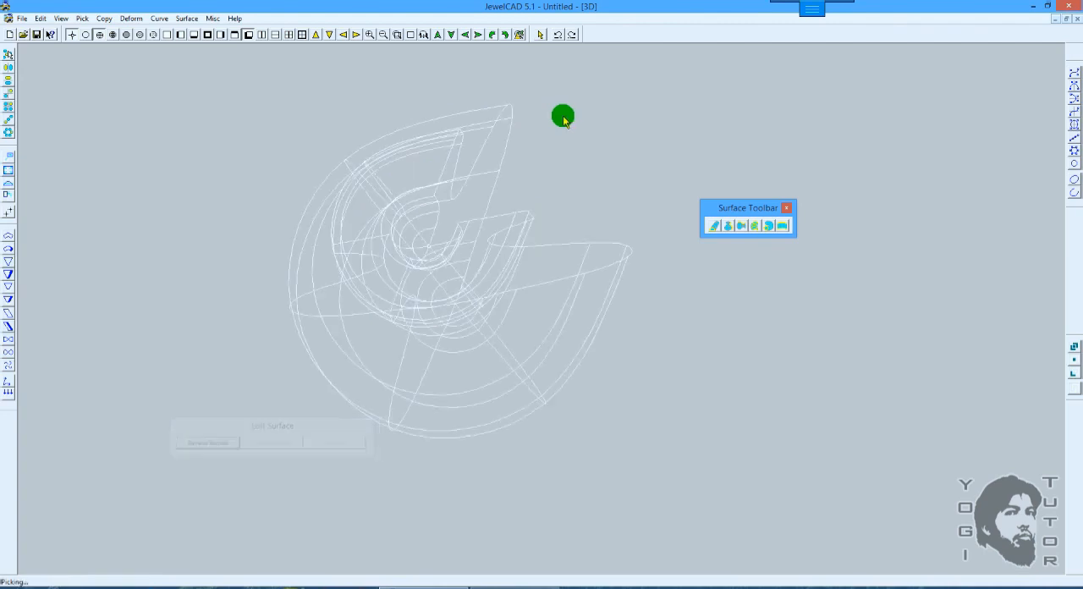
left_click(625, 162)
left_click_drag(623, 224, 627, 162)
key("F12")
scroll(628, 203, "up", 1)
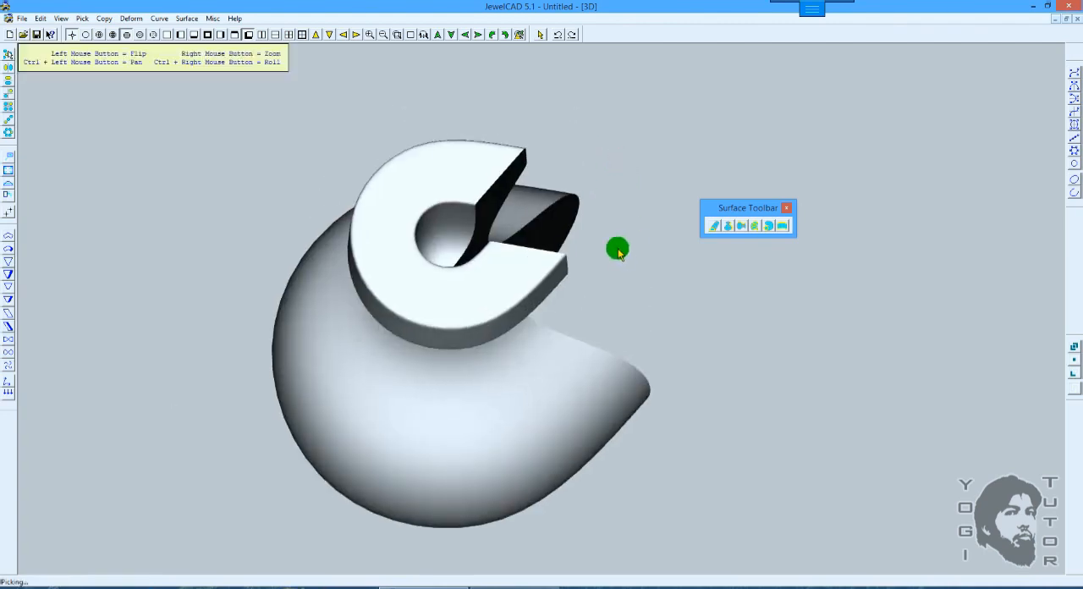
Step: Inspect the gap in the open loft surface from several 3D angles and undo that loft
mouse_move(617, 249)
left_mouse_down()
mouse_move(563, 234)
mouse_move(495, 255)
mouse_move(556, 263)
left_mouse_up()
right_click_drag(556, 263, 559, 252)
key("F12")
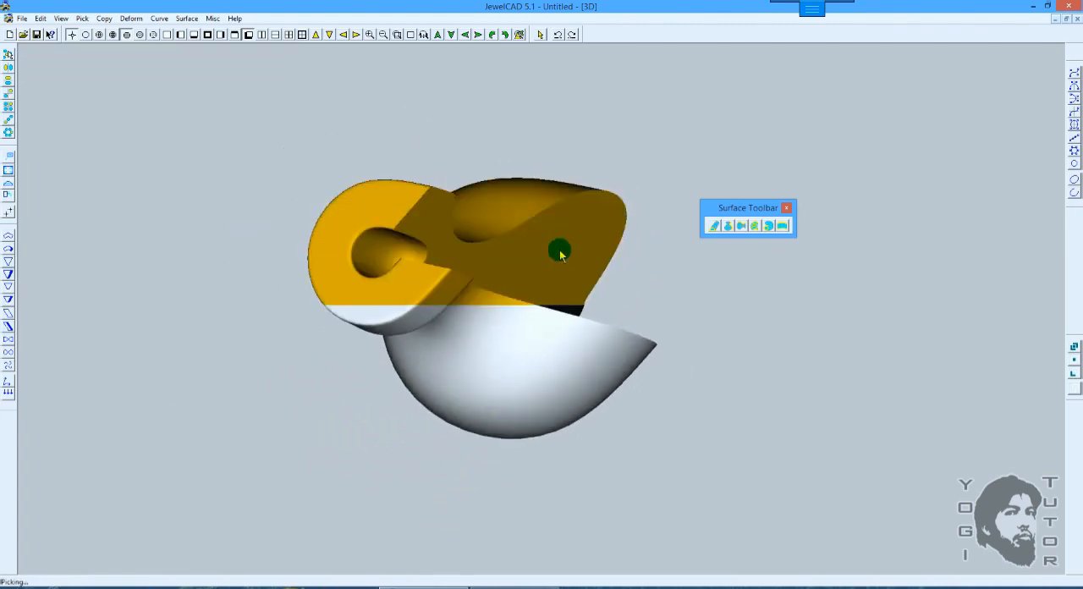
left_click_drag(580, 252, 636, 318)
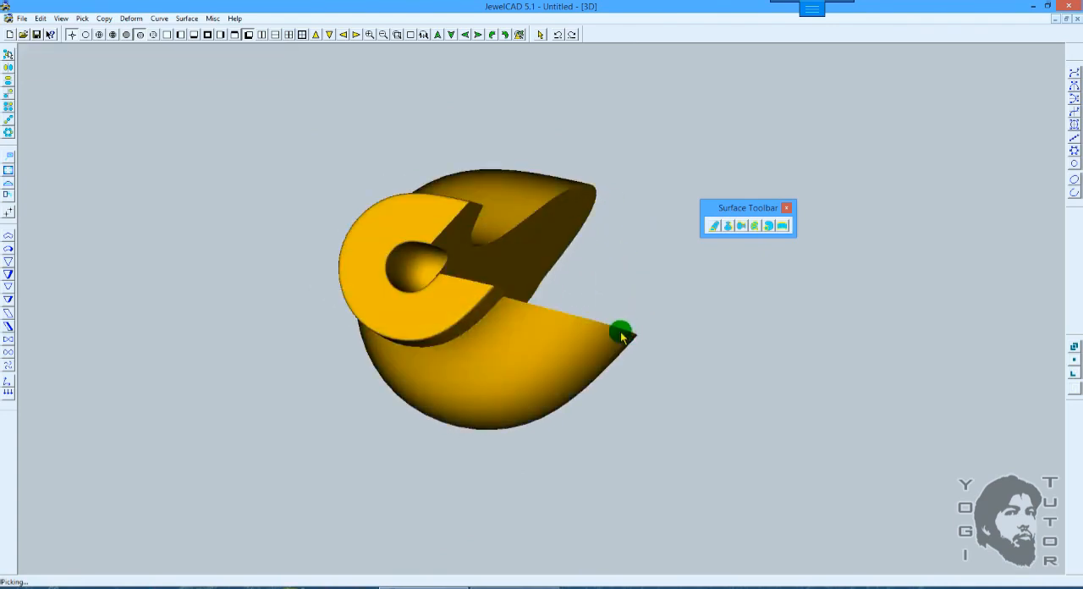
mouse_move(561, 211)
left_mouse_down()
mouse_move(592, 277)
mouse_move(608, 171)
left_mouse_up()
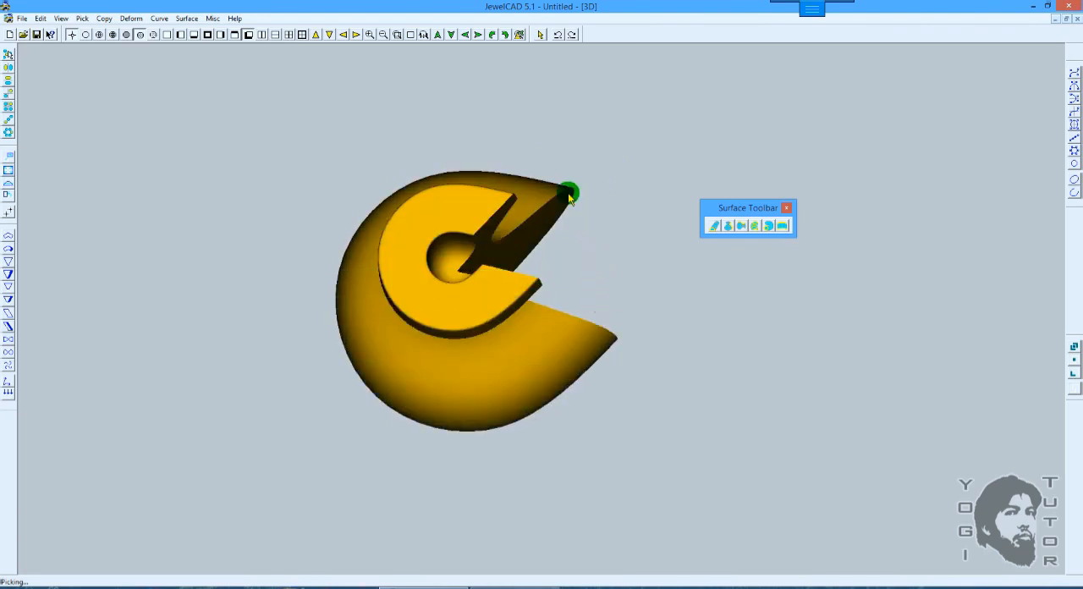
key("F9")
key("F3")
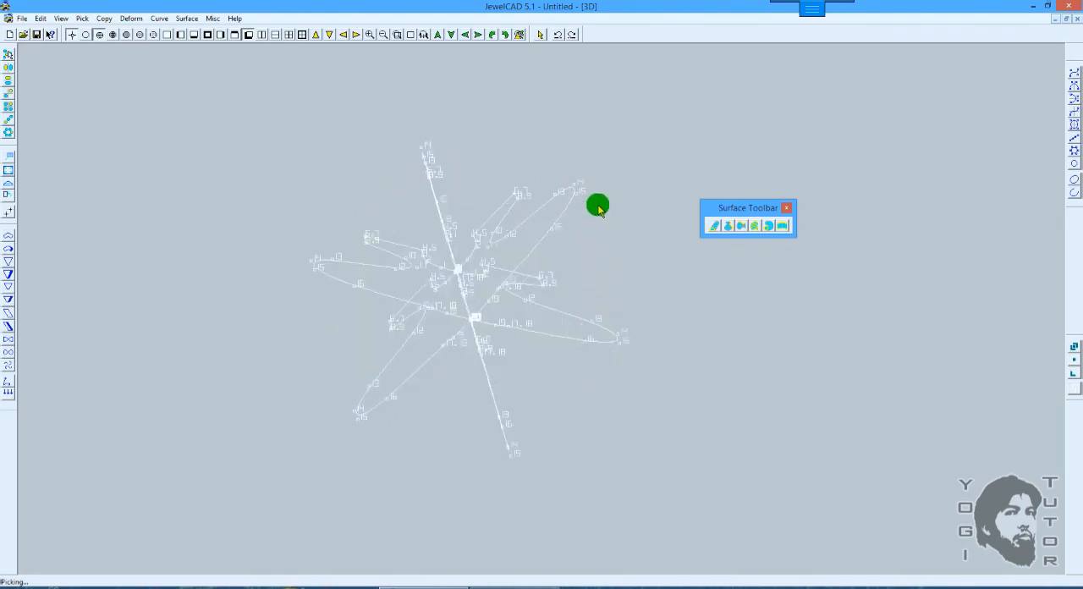
left_click_drag(607, 201, 617, 230)
Step: Restart the Loft Surface for a closed shape and pick four neighbouring profiles in order
left_click(753, 227)
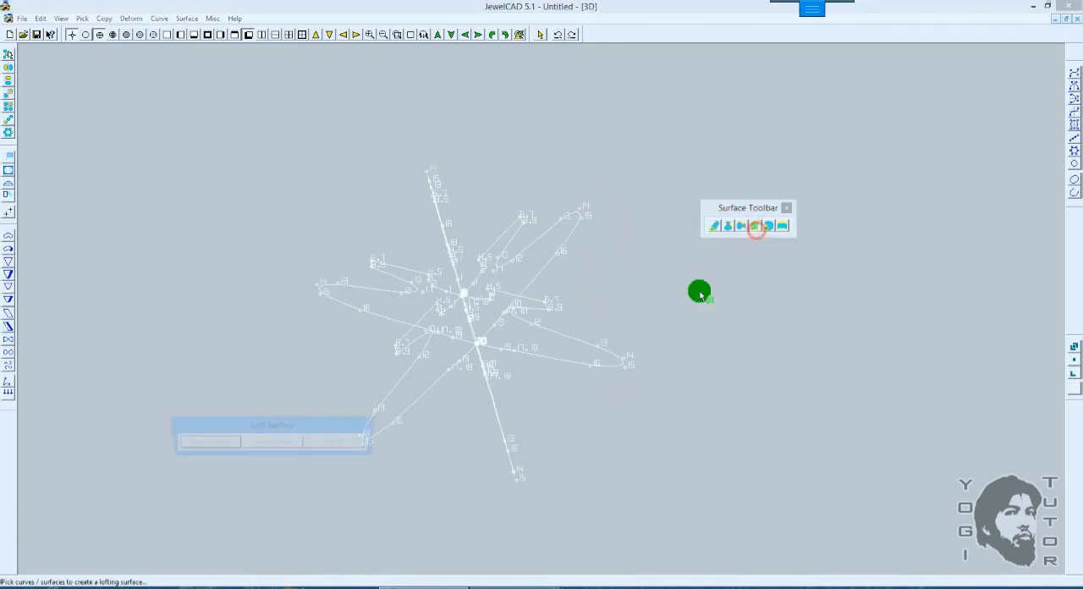
left_click(585, 354)
left_click(494, 402)
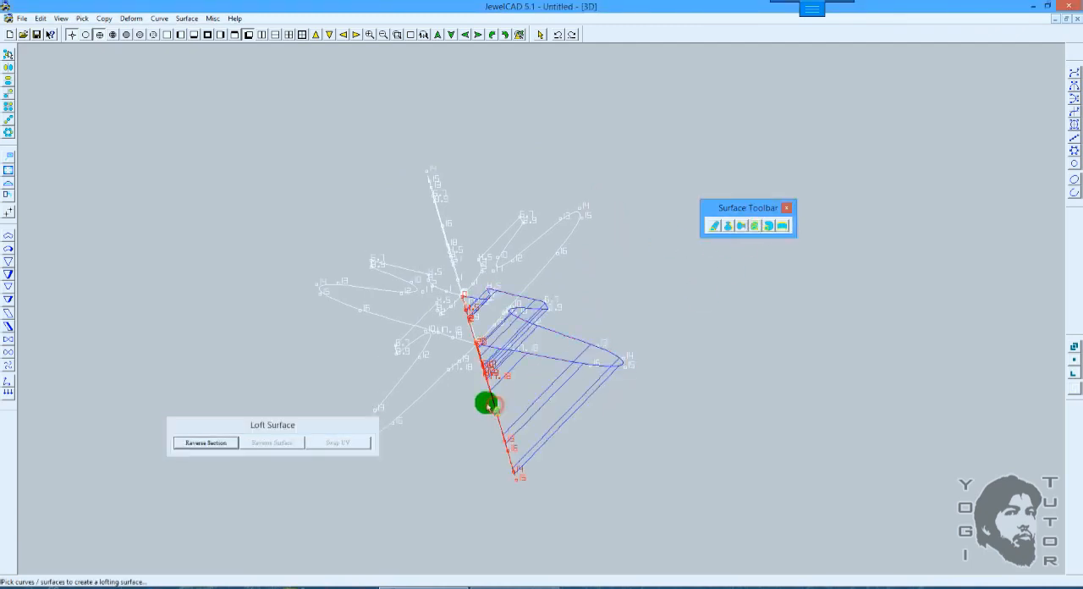
left_click(404, 386)
left_click(345, 285)
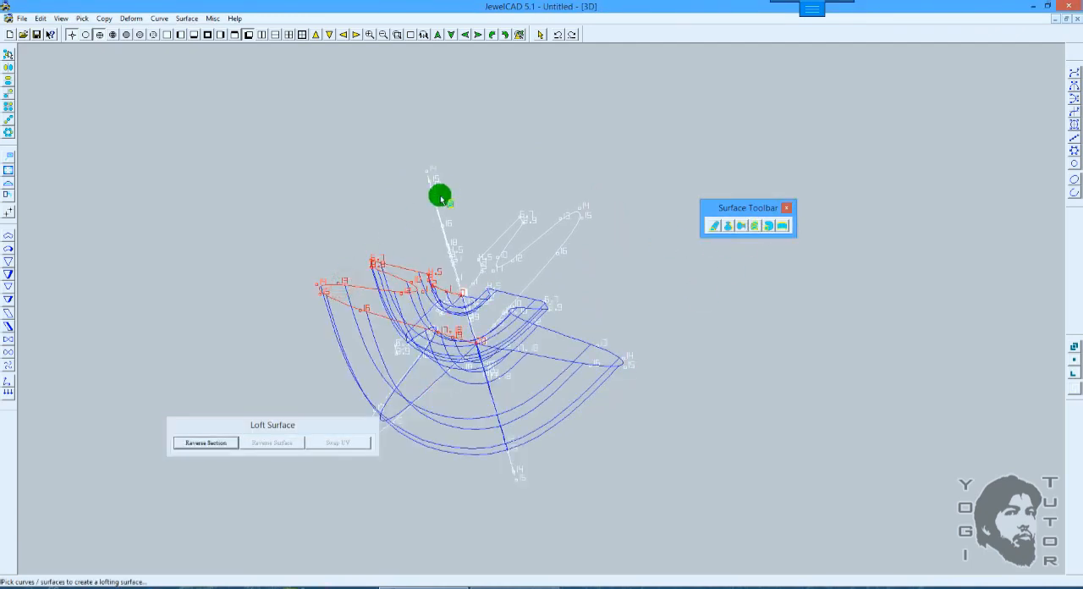
Step: Close the loft by picking the last two profiles and the first profile again, and shade the result
left_click(431, 186)
left_click(543, 225)
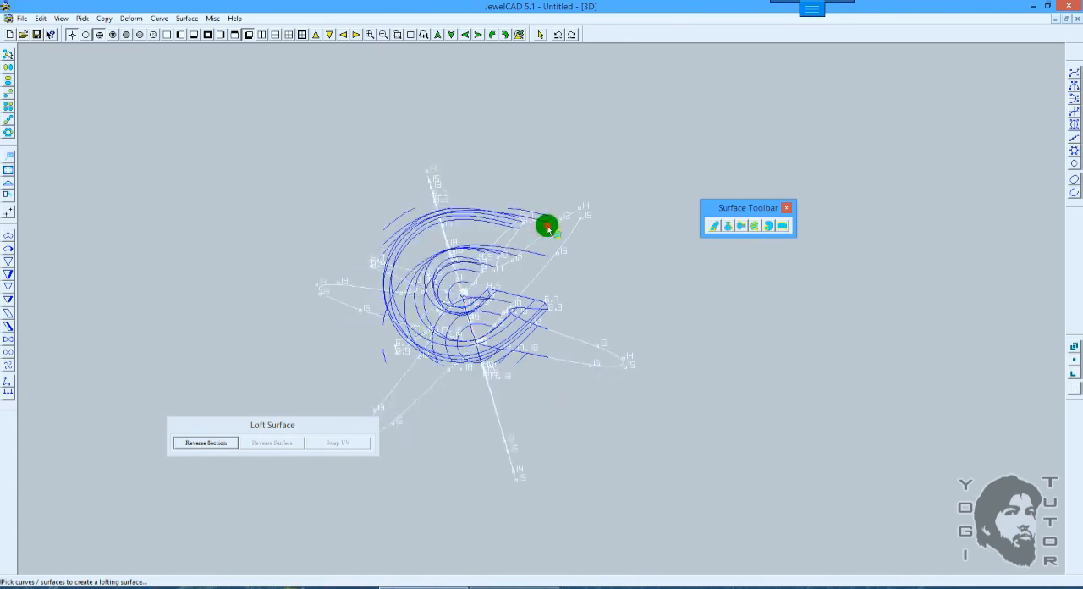
left_click(598, 350)
key("space")
key("F12")
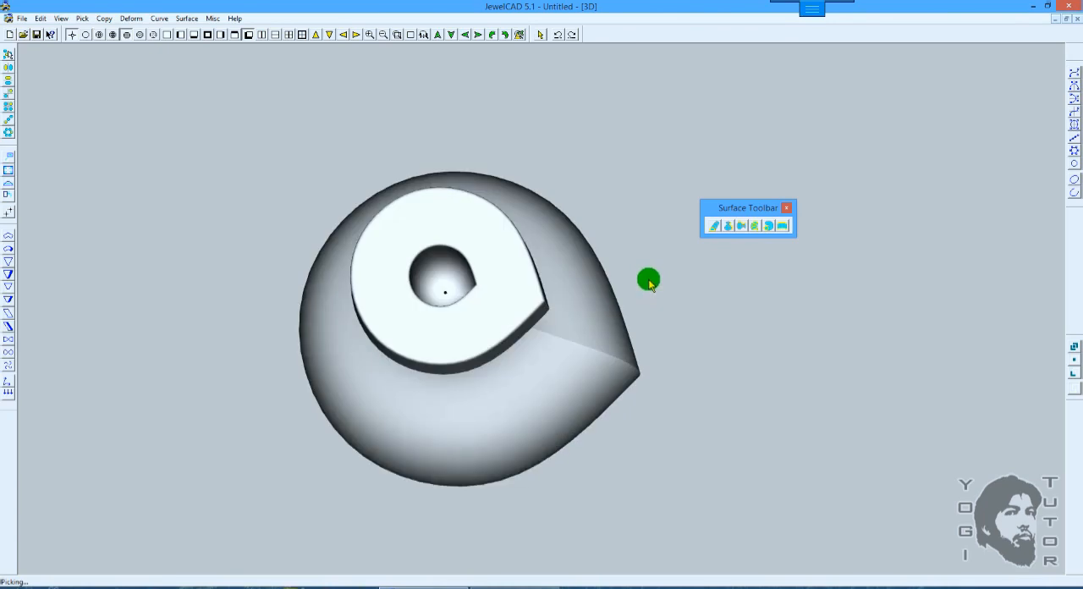
Step: View the shaded closed loft from another 3D angle and undo it
mouse_move(667, 380)
right_mouse_down()
mouse_move(662, 311)
mouse_move(595, 276)
right_mouse_up()
key("F10")
key("ctrl+z")
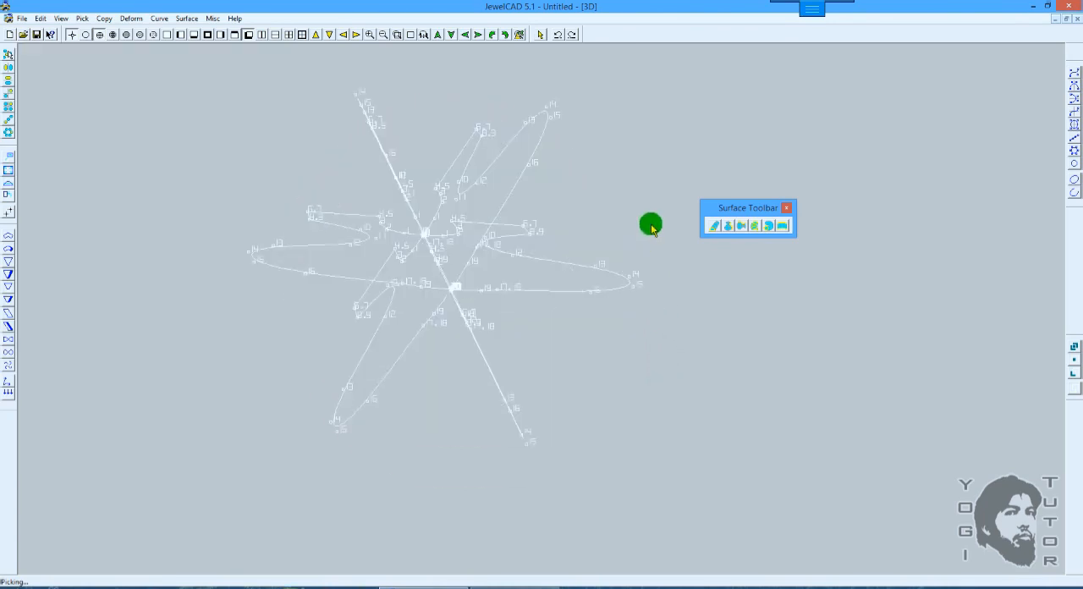
Step: Start a Loft Surface and pick the six vase profiles in order around the axis
right_click_drag(650, 226, 640, 203)
left_click(754, 225)
left_click(584, 306)
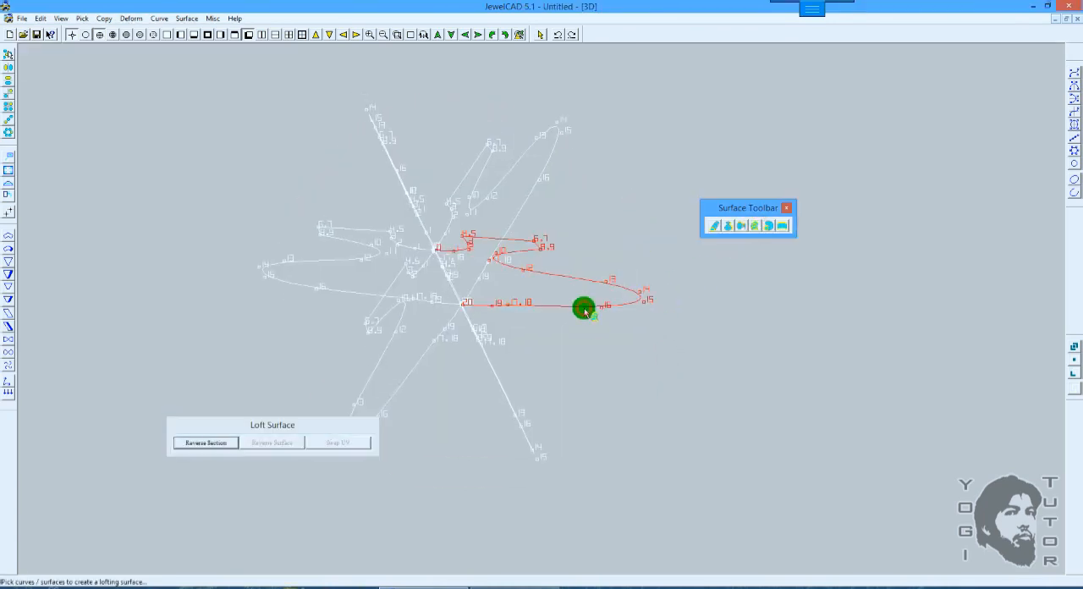
left_click(498, 380)
left_click(371, 322)
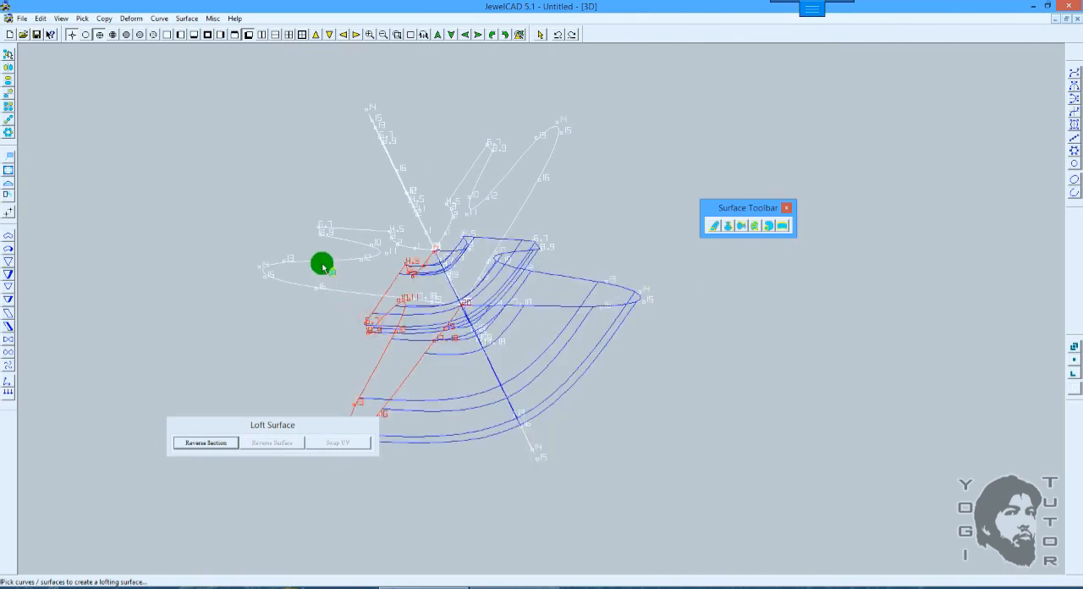
left_click(322, 268)
left_click(382, 142)
left_click(493, 147)
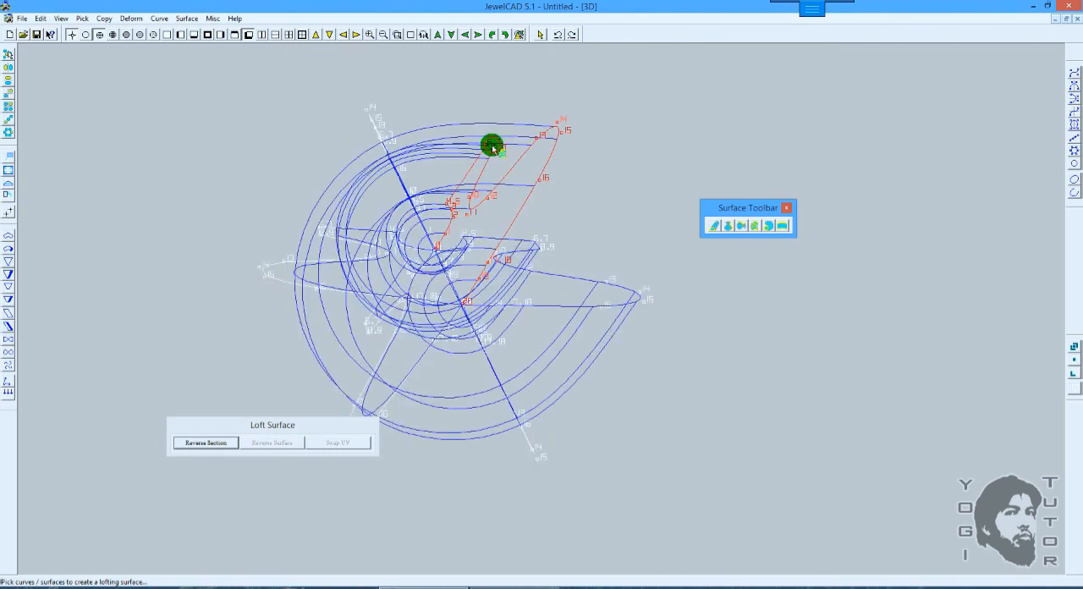
Step: Close the loft by picking the first profile again, finish the surface and shade it
right_click_drag(602, 174, 617, 224)
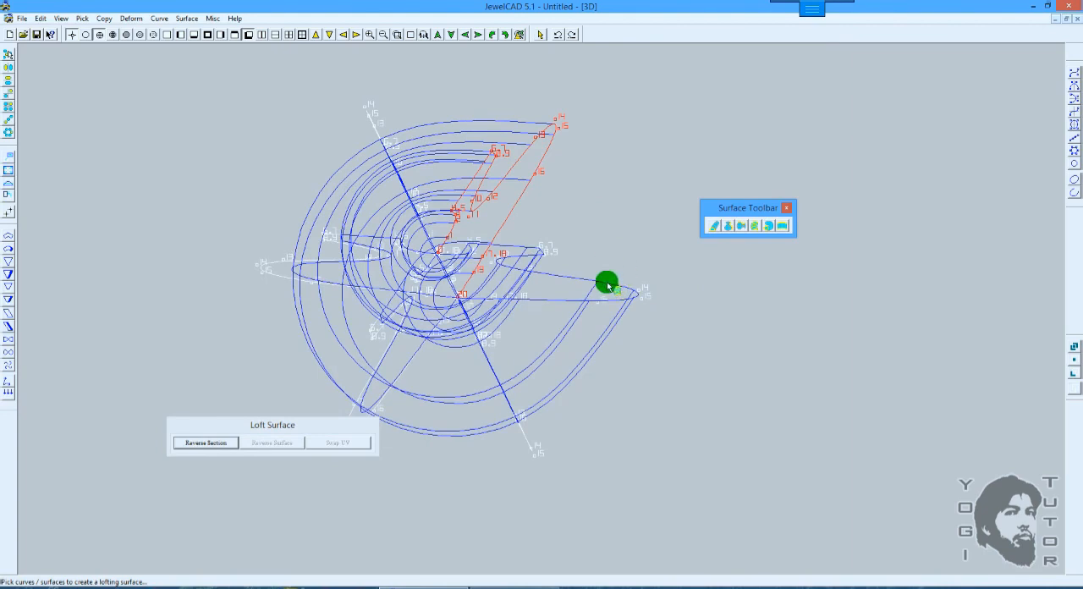
left_click(607, 286)
right_click(635, 237)
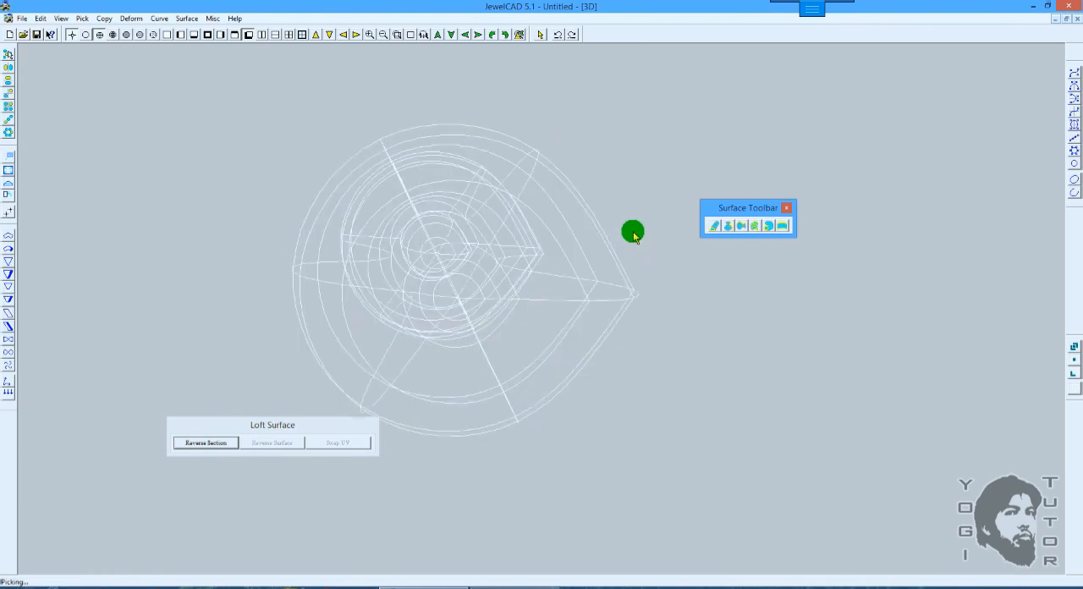
mouse_move(628, 232)
right_mouse_down()
mouse_move(561, 263)
mouse_move(575, 222)
right_mouse_up()
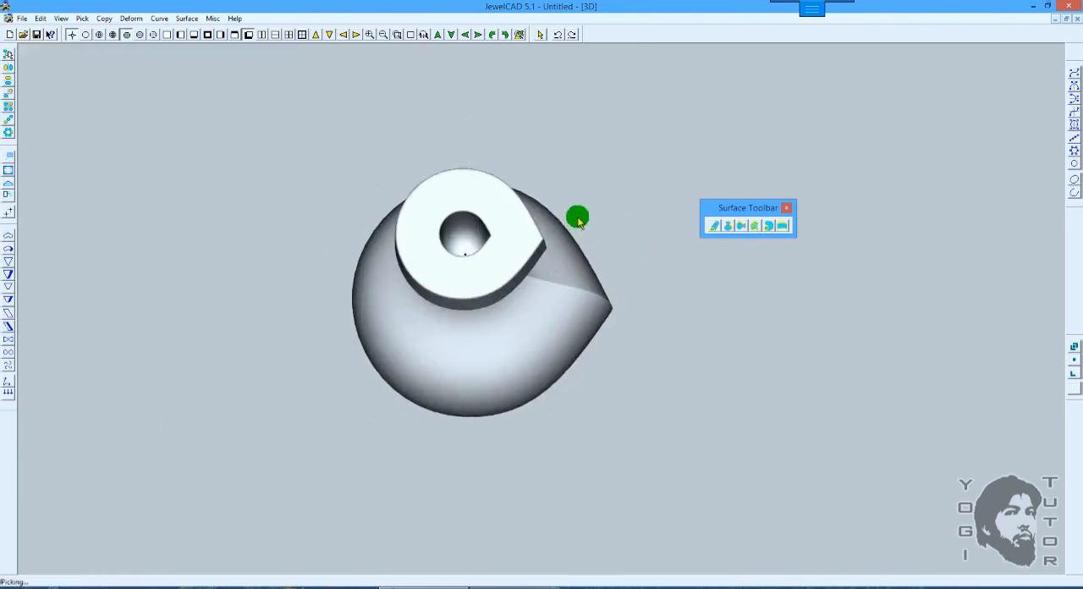
Step: Undo the closed loft surface to return to the six profiles
key("ctrl+z")
key("ctrl+z")
key("ctrl+z")
key("ctrl+z")
left_click(598, 196)
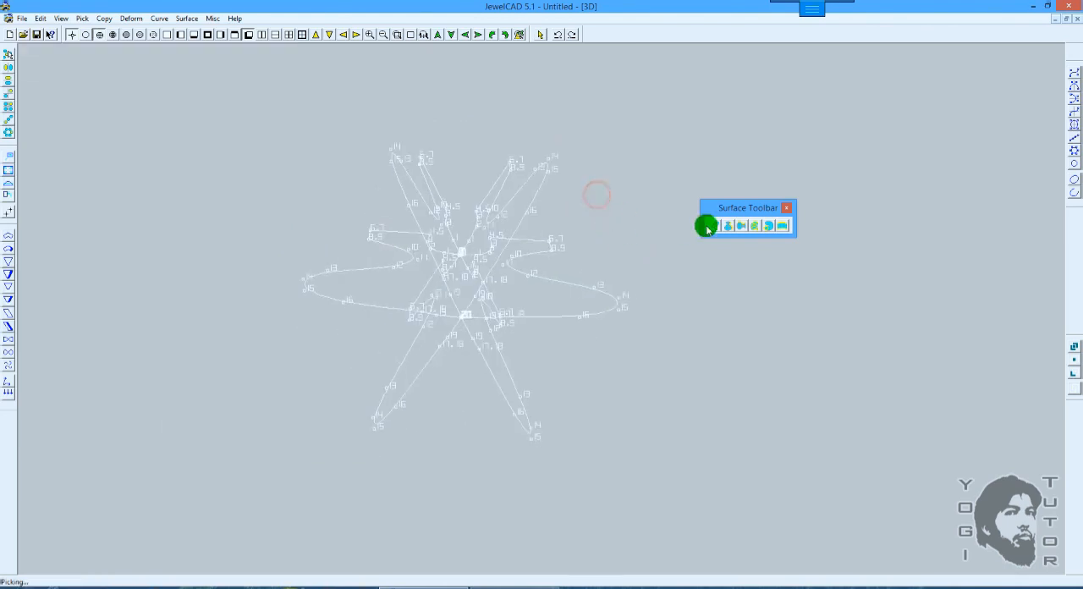
Step: Create an open Loft Surface by picking each of the six profiles once in order, and shade the result
left_click(753, 230)
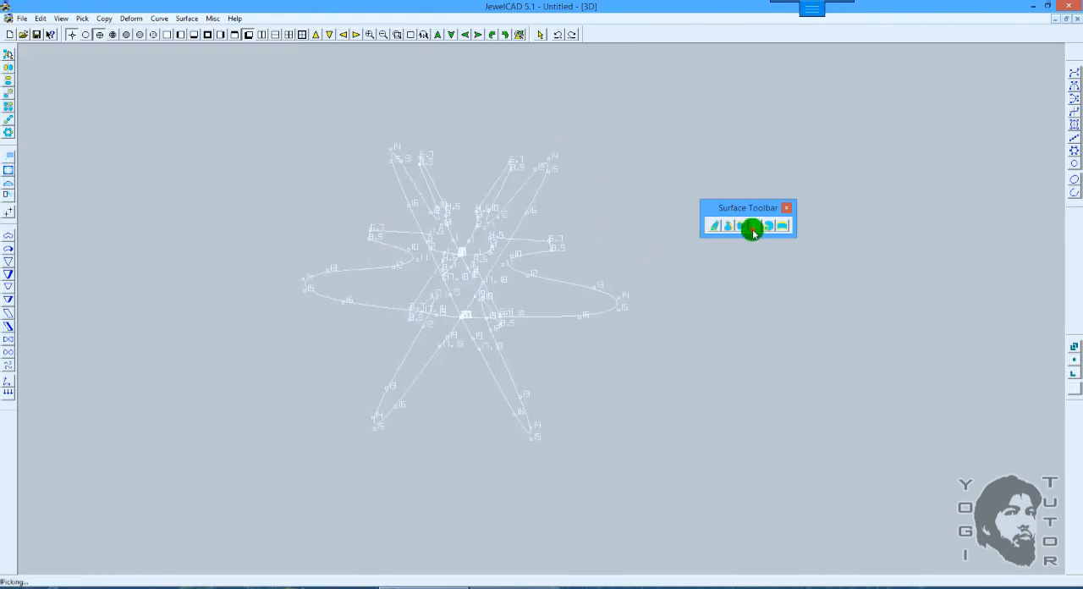
left_click(593, 295)
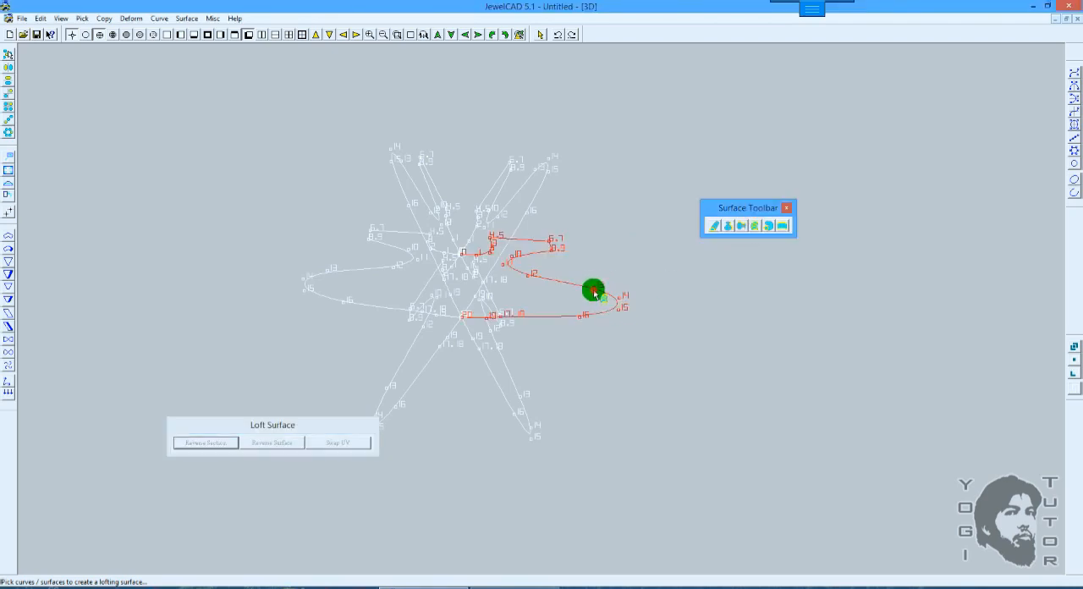
left_click(504, 395)
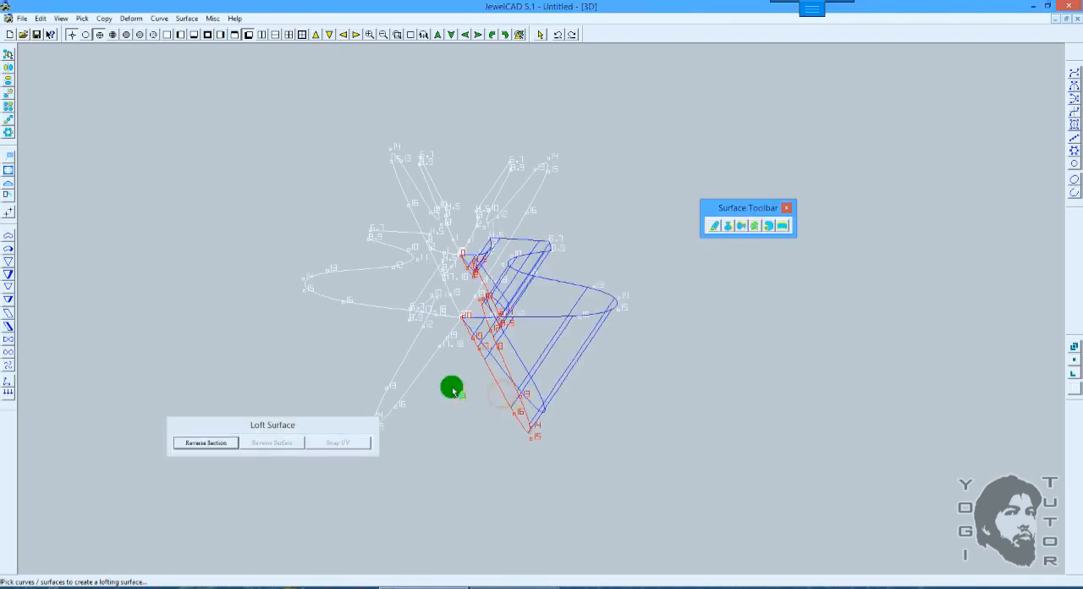
left_click(403, 363)
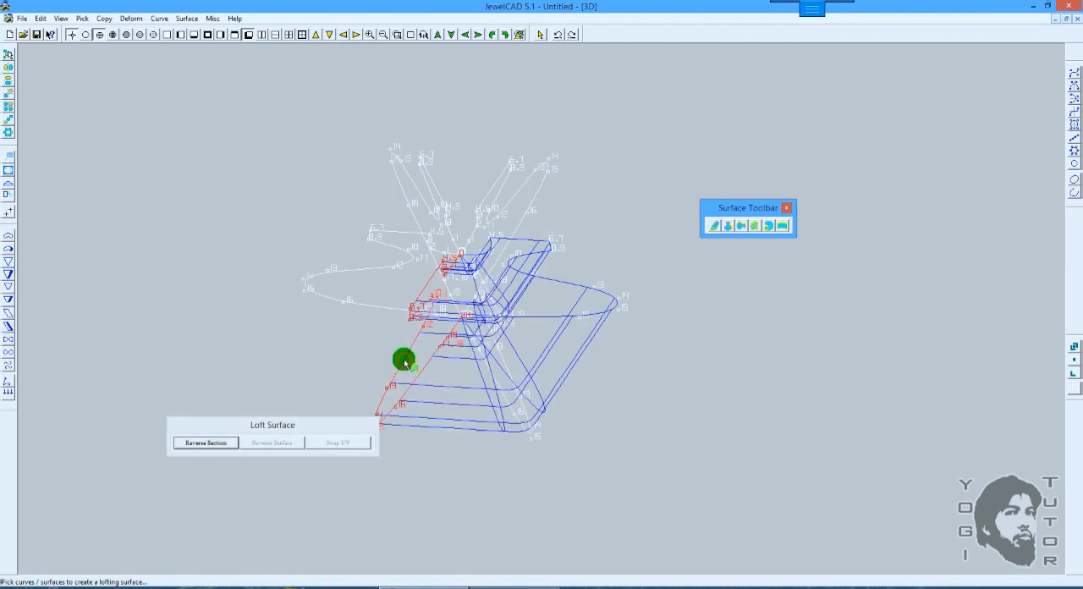
left_click(322, 273)
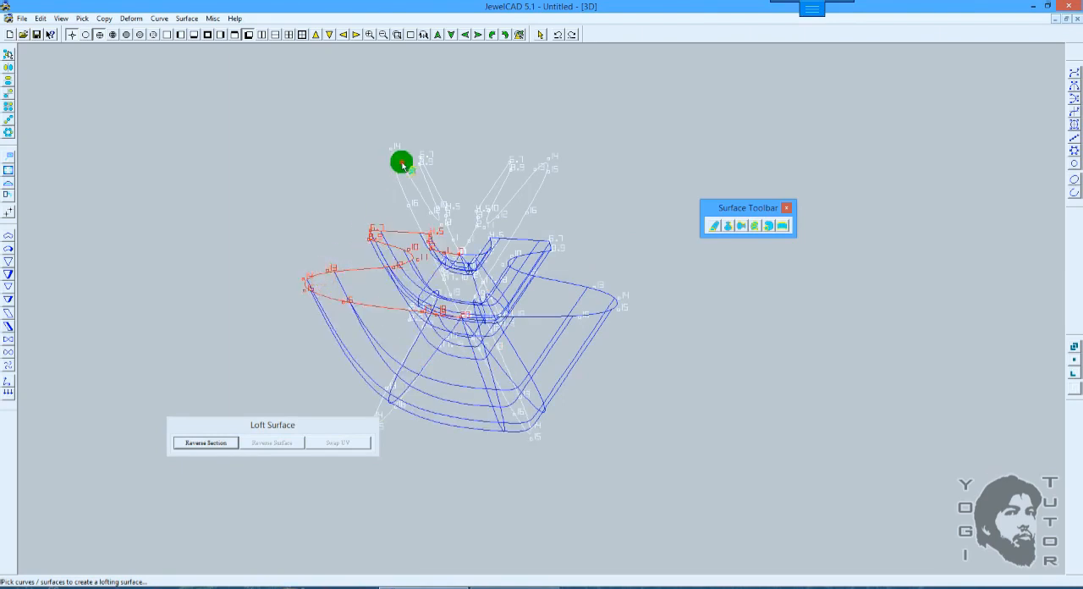
left_click(403, 164)
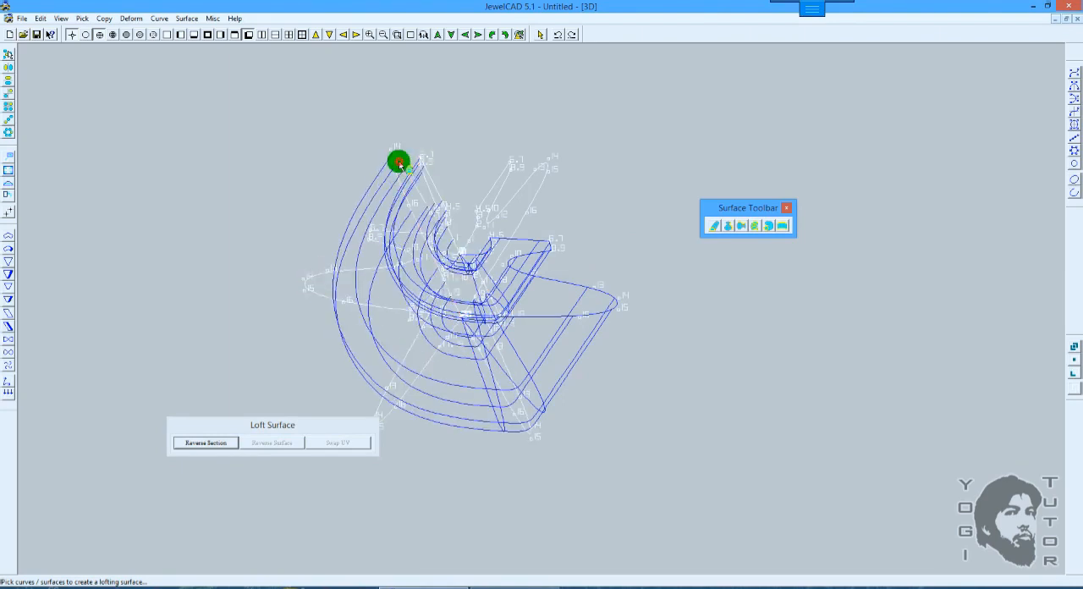
left_click(542, 169)
key("space")
key("F5")
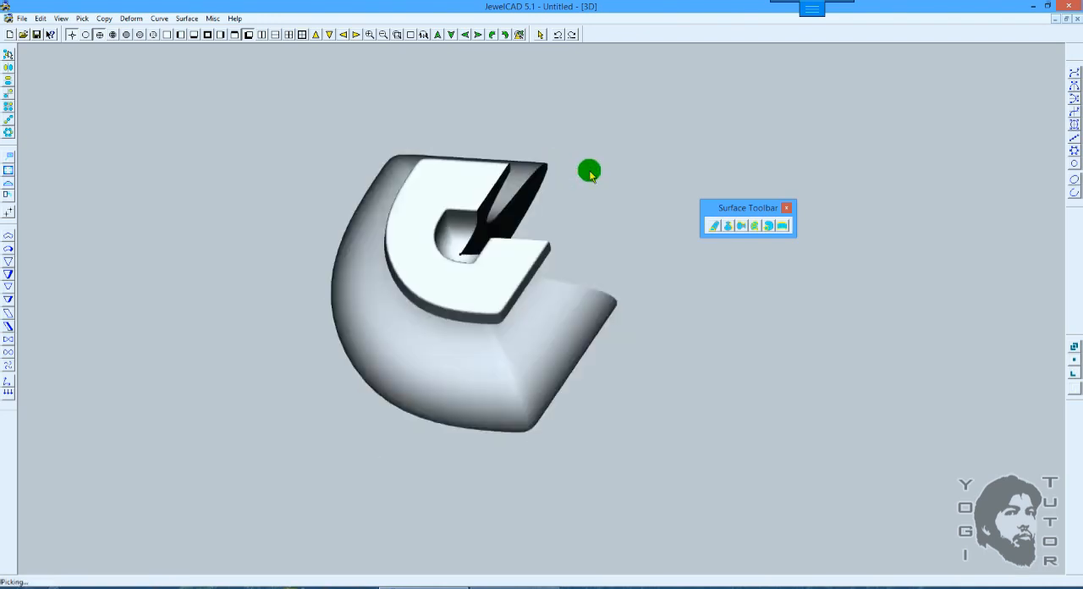
Step: Inspect the gap in the shaded open loft from several 3D angles and undo that loft
right_click_drag(590, 145, 602, 218)
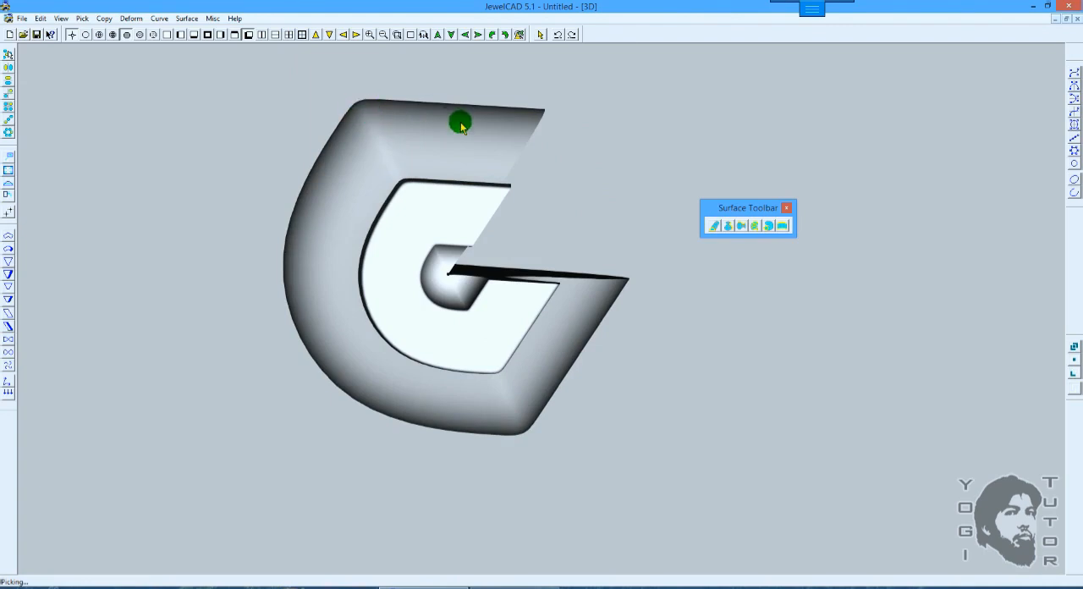
mouse_move(592, 217)
right_mouse_down()
mouse_move(592, 265)
mouse_move(580, 188)
mouse_move(595, 216)
right_mouse_up()
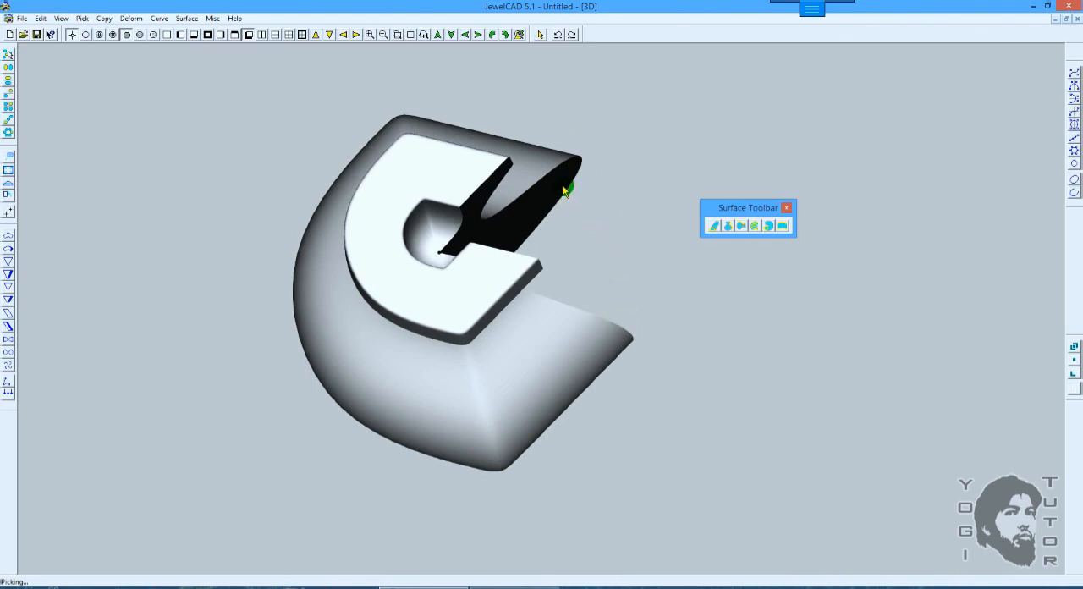
key("F6")
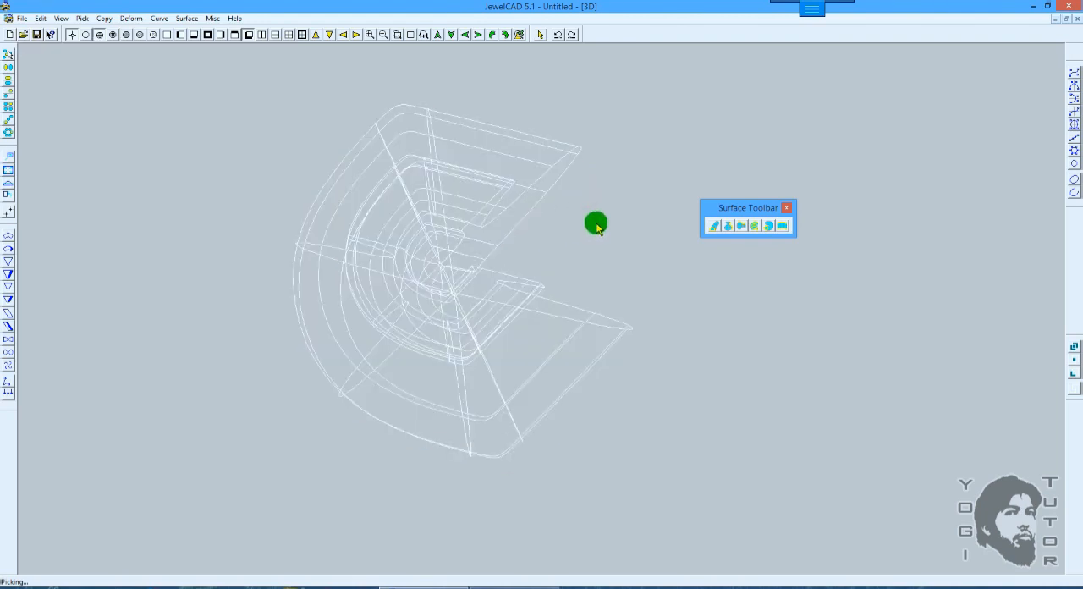
key("ctrl+z")
Step: Restart the Loft Surface, pick the six profiles in order and pick the first profile again to close it
left_click(741, 225)
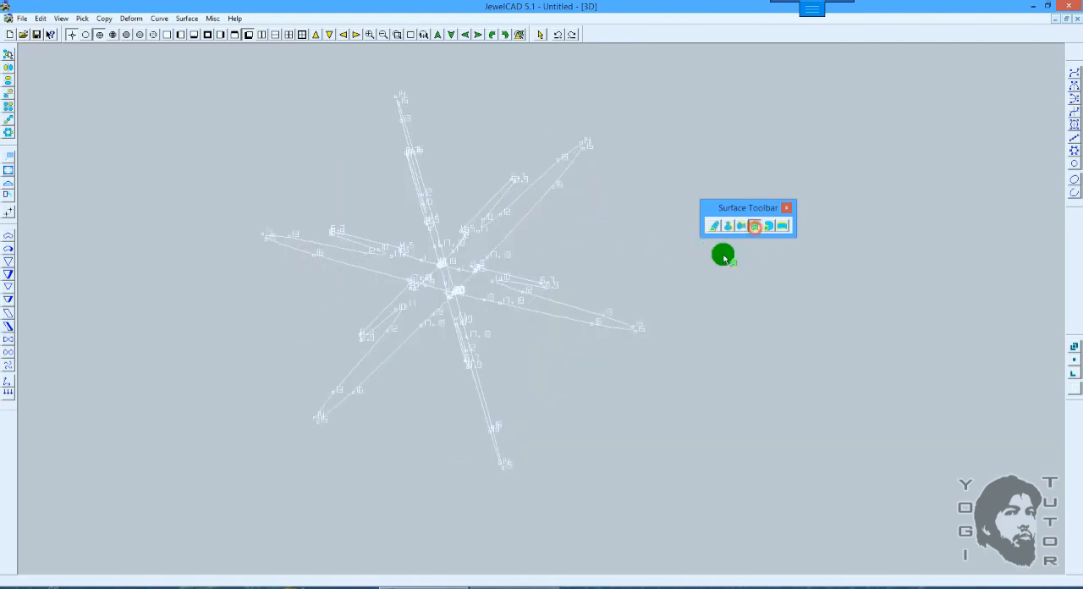
left_click(599, 324)
left_click(483, 388)
left_click(375, 325)
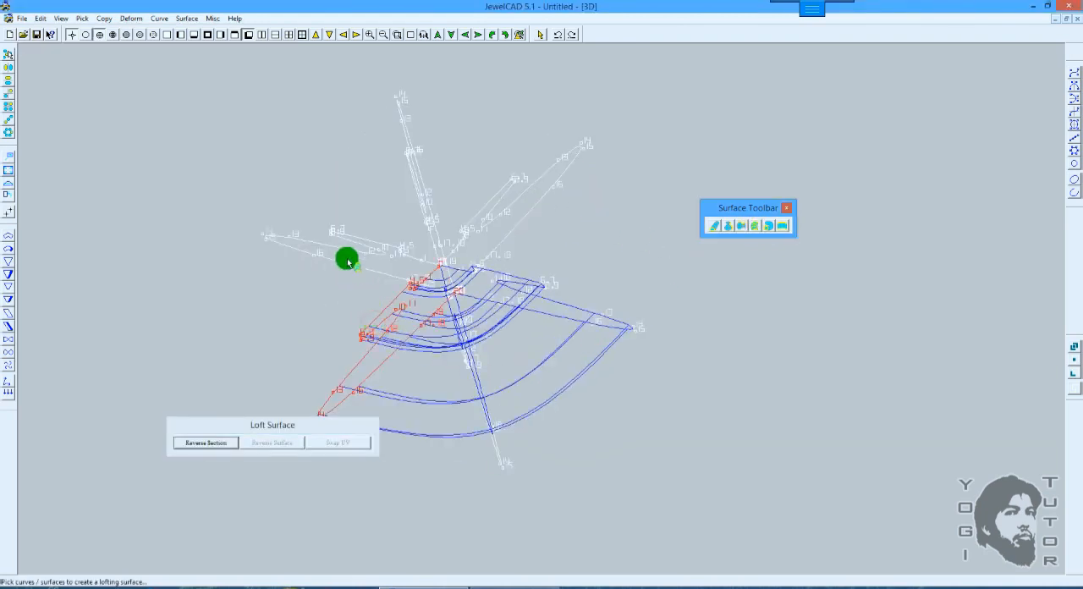
left_click(347, 237)
left_click(413, 152)
left_click(558, 179)
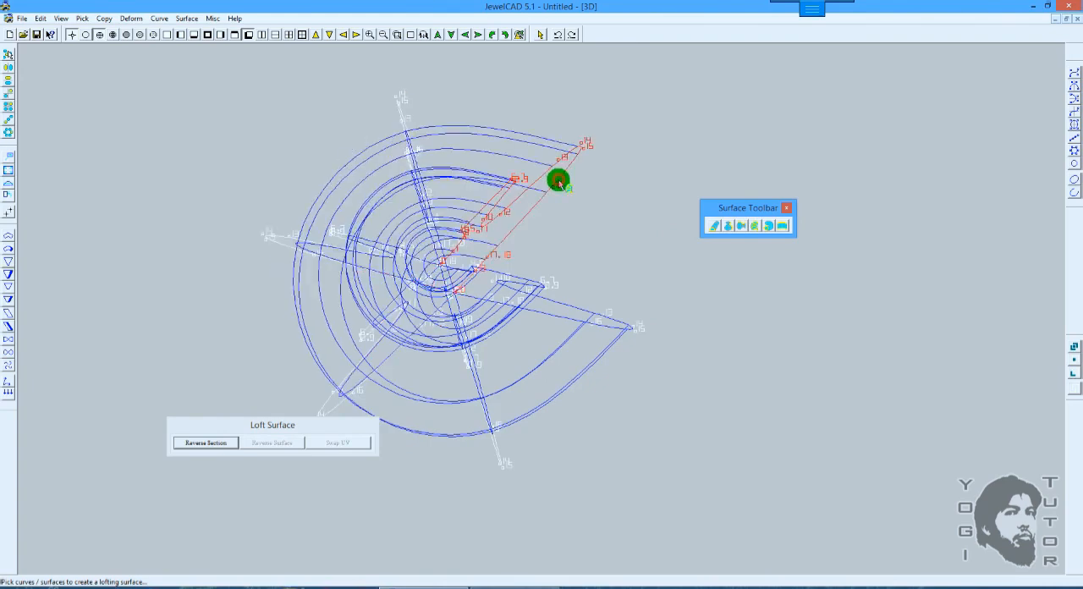
left_click(606, 325)
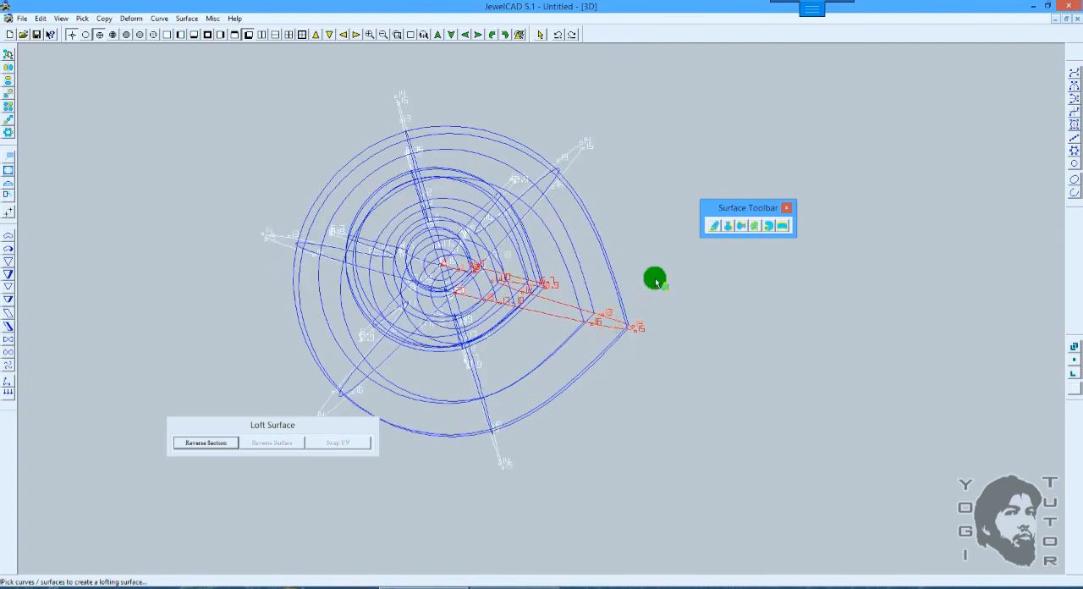
Step: Finish the closed loft, shade it and examine the pointed seam from several 3D angles
key("space")
mouse_move(584, 225)
right_mouse_down()
mouse_move(599, 265)
mouse_move(624, 278)
right_mouse_up()
left_click_drag(624, 278, 613, 212)
key("F8")
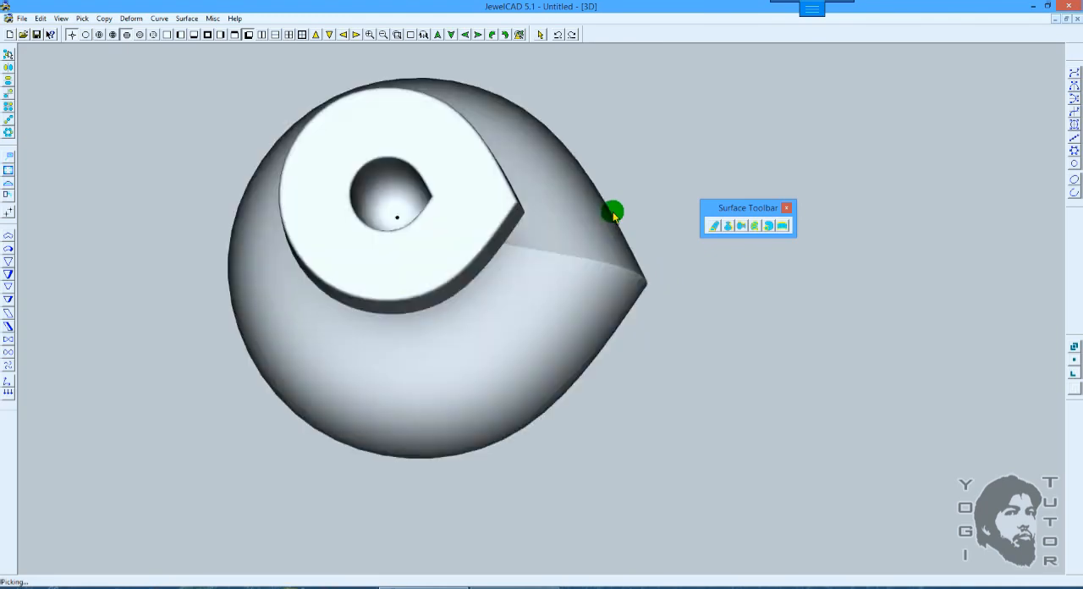
right_click_drag(623, 186, 613, 230)
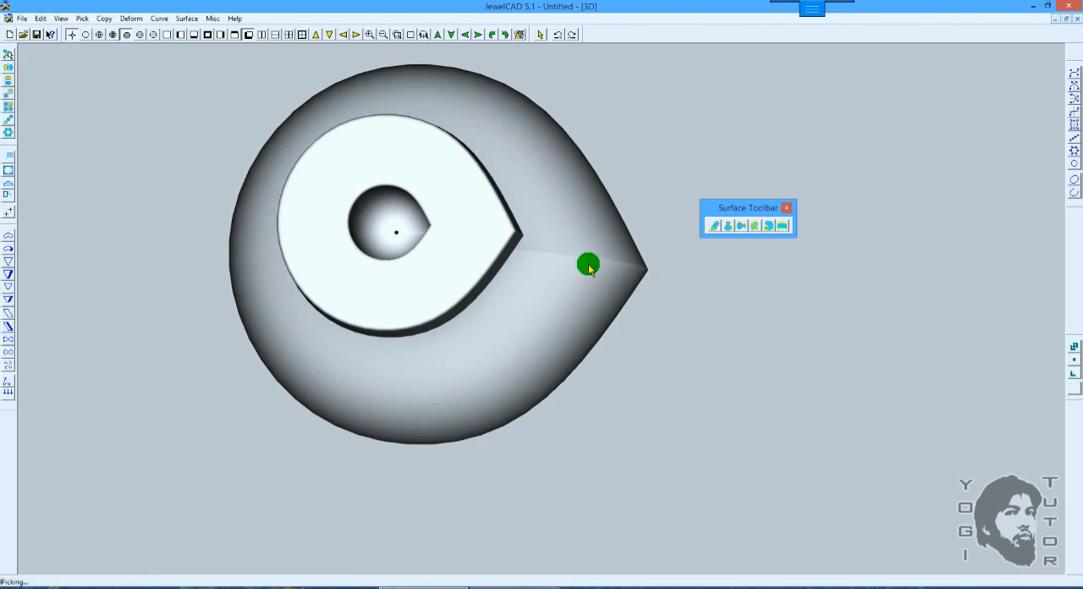
Step: Undo the pointed closed loft and bring back only the six profiles
key("ctrl+z")
key("ctrl+z")
key("ctrl+z")
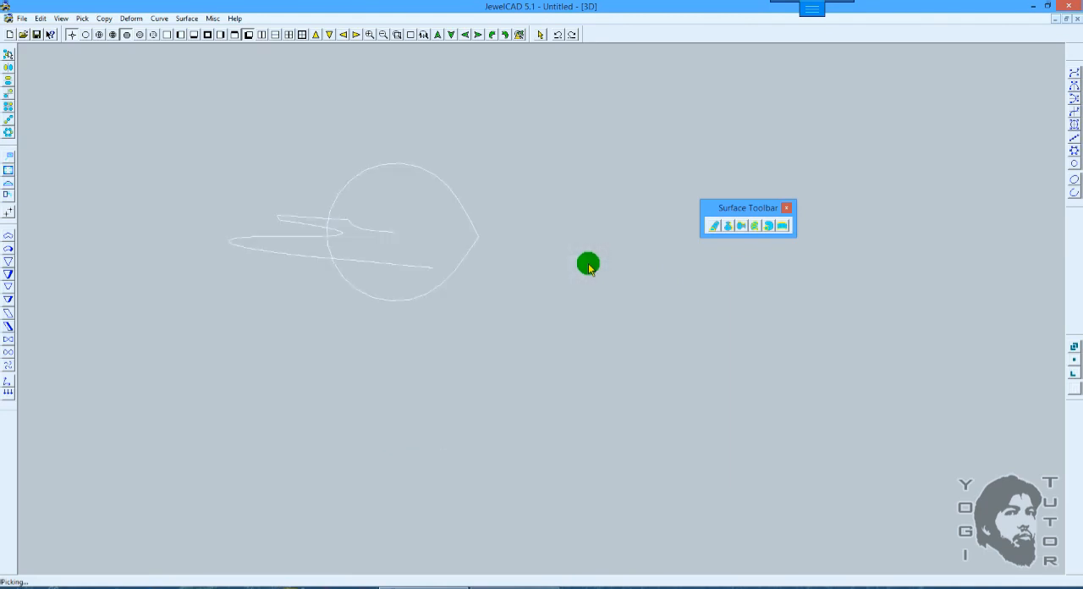
right_click_drag(585, 267, 732, 254)
Step: Create an open Loft Surface through the six profiles in order, without picking the first one again, and shade it
left_click(752, 228)
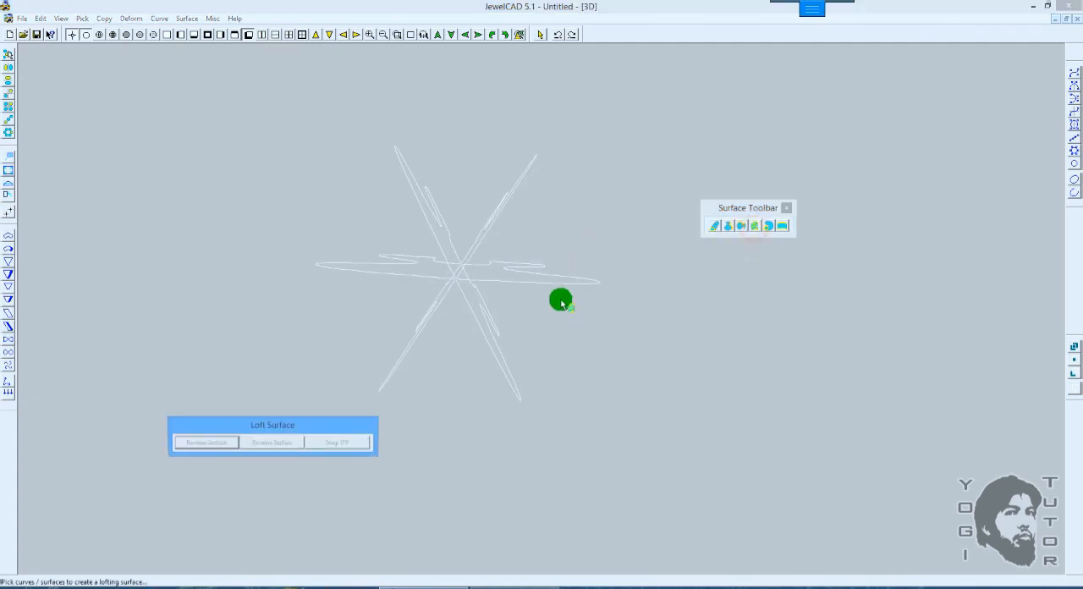
left_click(544, 279)
left_click(495, 326)
mouse_move(417, 331)
left_mouse_down()
mouse_move(395, 251)
mouse_move(437, 198)
mouse_move(506, 198)
left_mouse_up()
left_click(506, 198)
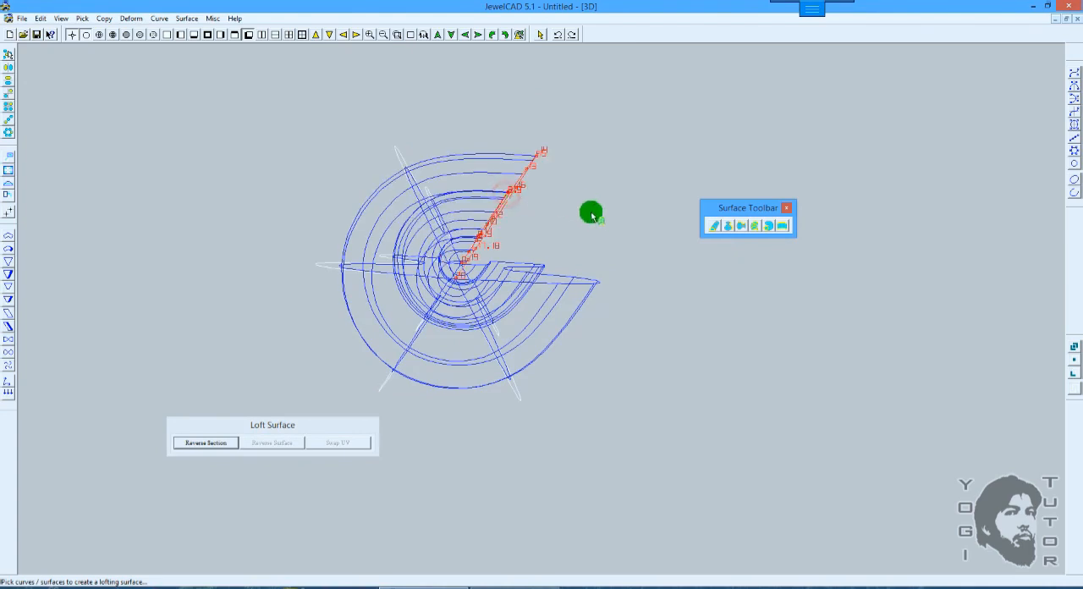
key("space")
key("F12")
Step: Examine the gap between the first and last profiles of the open loft from several 3D angles
right_click_drag(590, 215, 583, 252)
left_click_drag(582, 218, 603, 296, "ctrl")
mouse_move(603, 297)
right_mouse_down()
mouse_move(584, 274)
mouse_move(581, 312)
mouse_move(526, 176)
mouse_move(534, 255)
mouse_move(479, 171)
mouse_move(495, 245)
right_mouse_up()
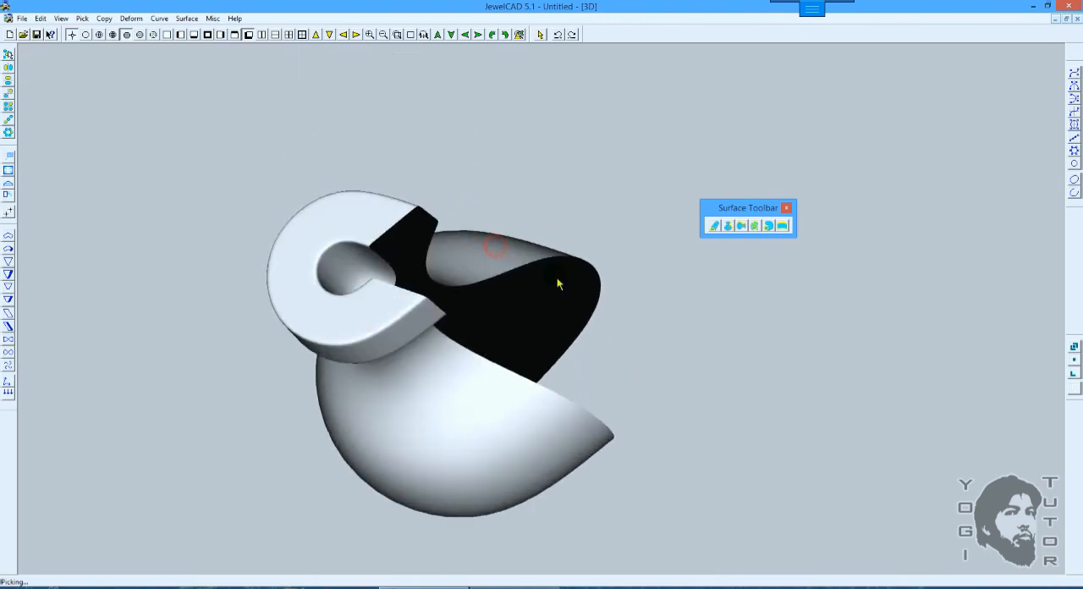
mouse_move(551, 265)
right_mouse_down()
mouse_move(623, 336)
mouse_move(609, 280)
mouse_move(583, 312)
mouse_move(582, 255)
right_mouse_up()
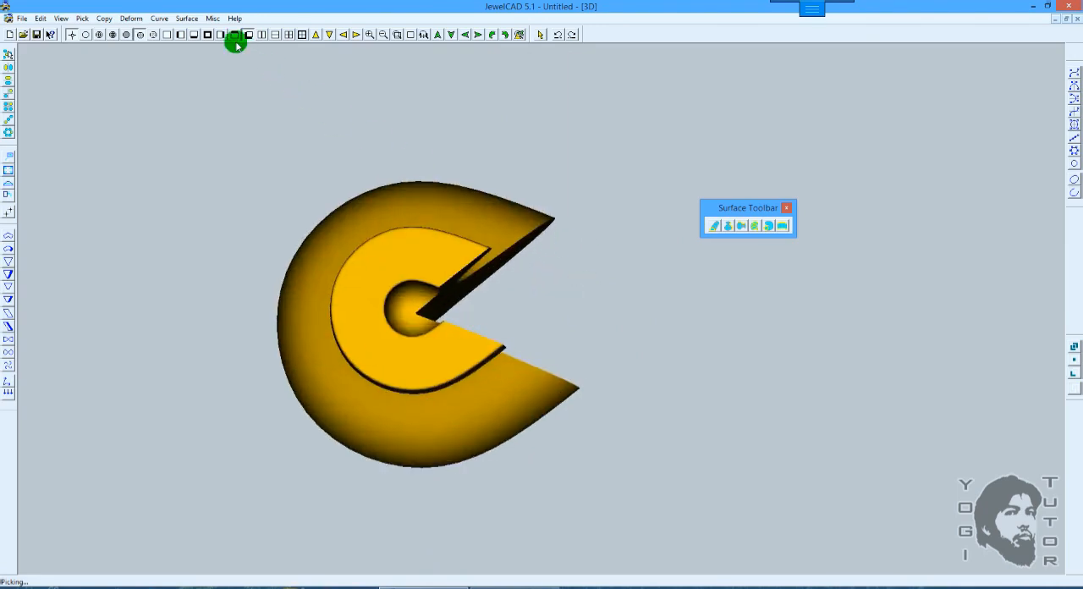
Step: Close the open loft surface into a full round vase, view it as a wireframe and undo the closing
left_click_drag(186, 20, 209, 167)
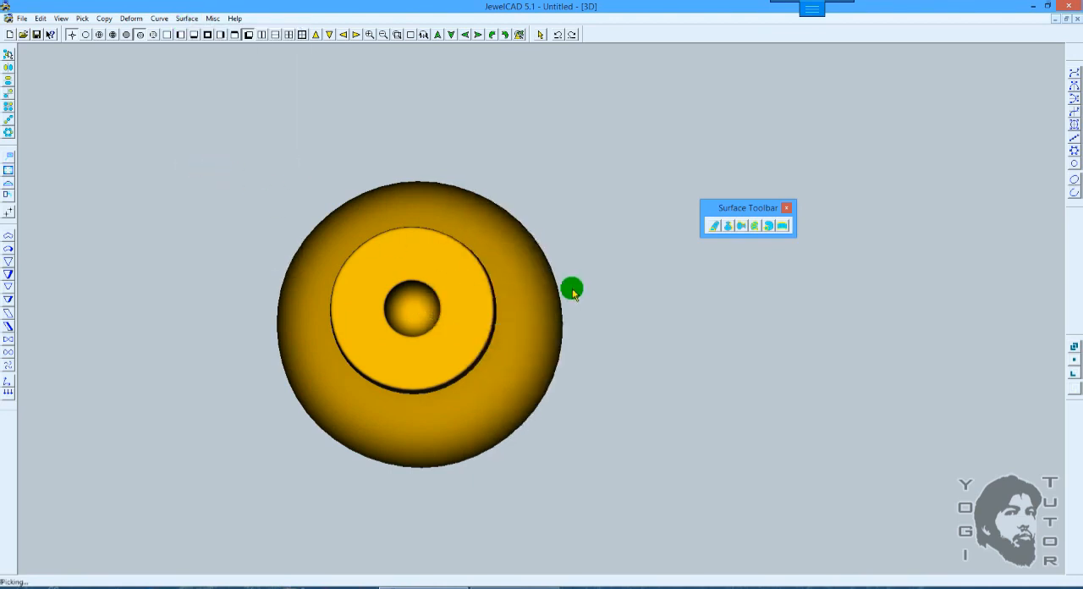
key("F9")
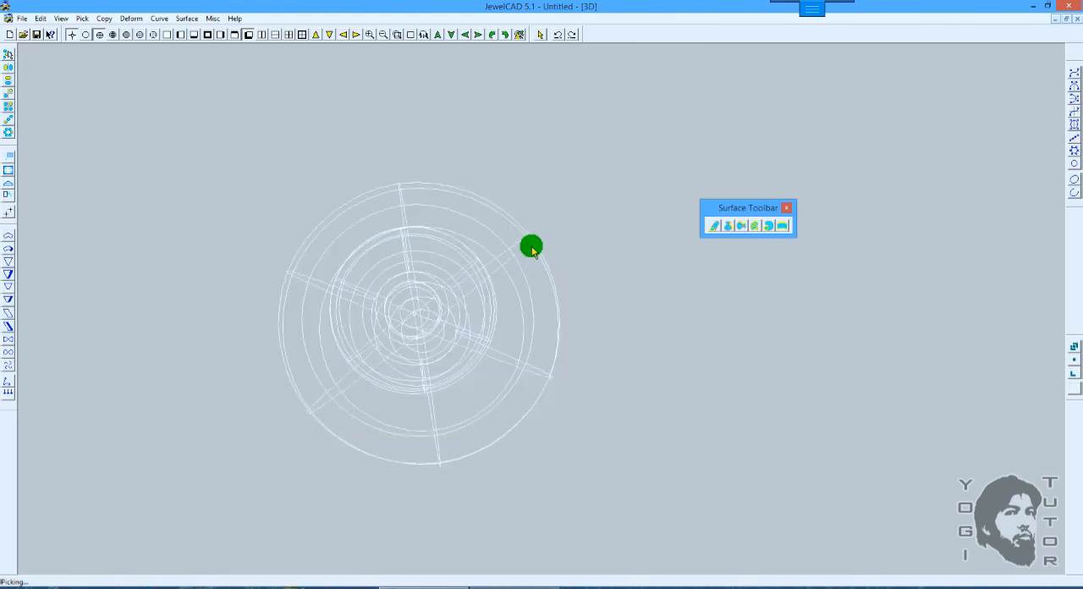
key("ctrl+z")
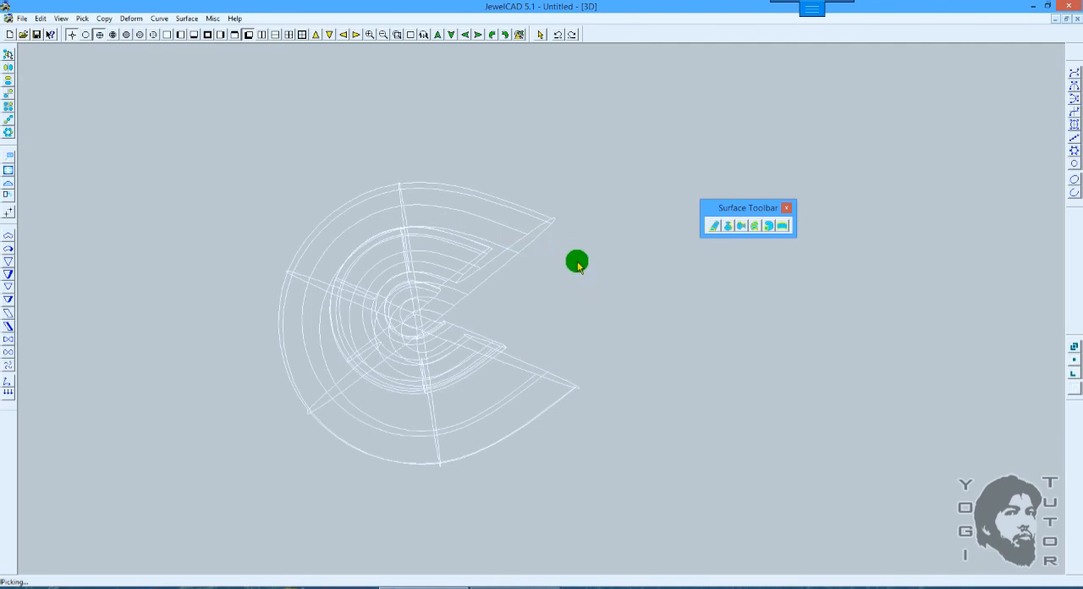
Step: Close the open loft surface again and shade the full round vase
left_click(186, 19)
left_click(204, 160)
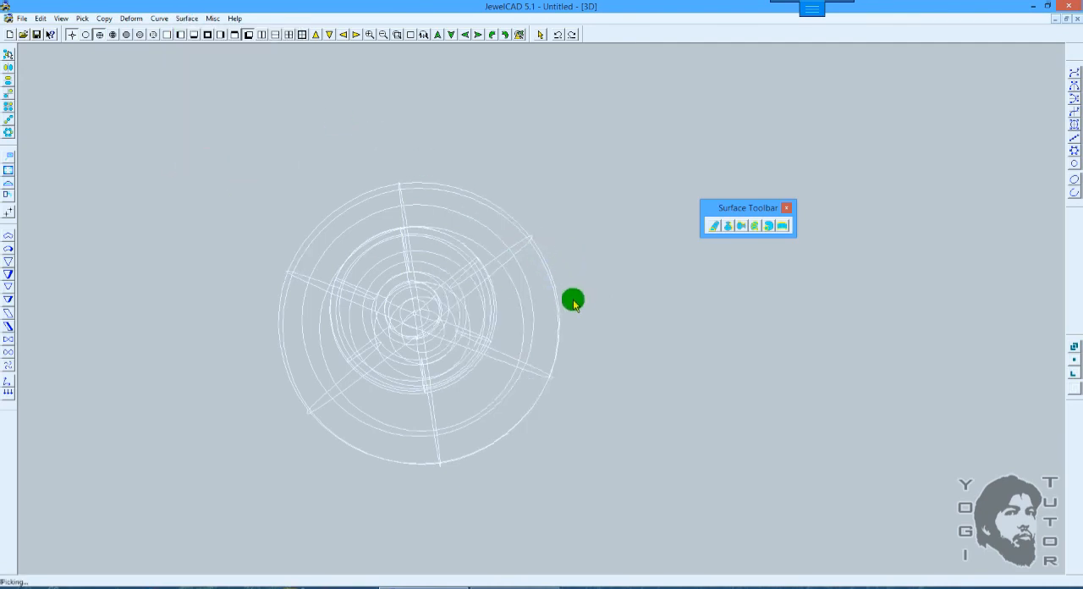
scroll(604, 237, "up", 3)
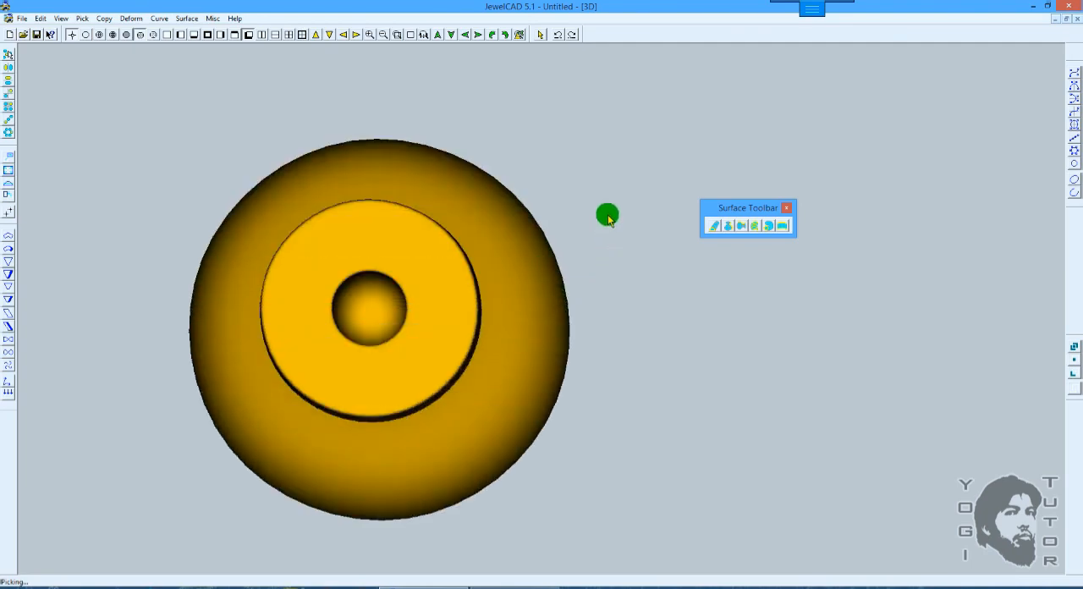
Step: Undo the surface closing and the loft to return to the six profiles
key("ctrl+z")
key("ctrl+z")
key("ctrl+z")
key("ctrl+z")
key("ctrl+z")
key("ctrl+z")
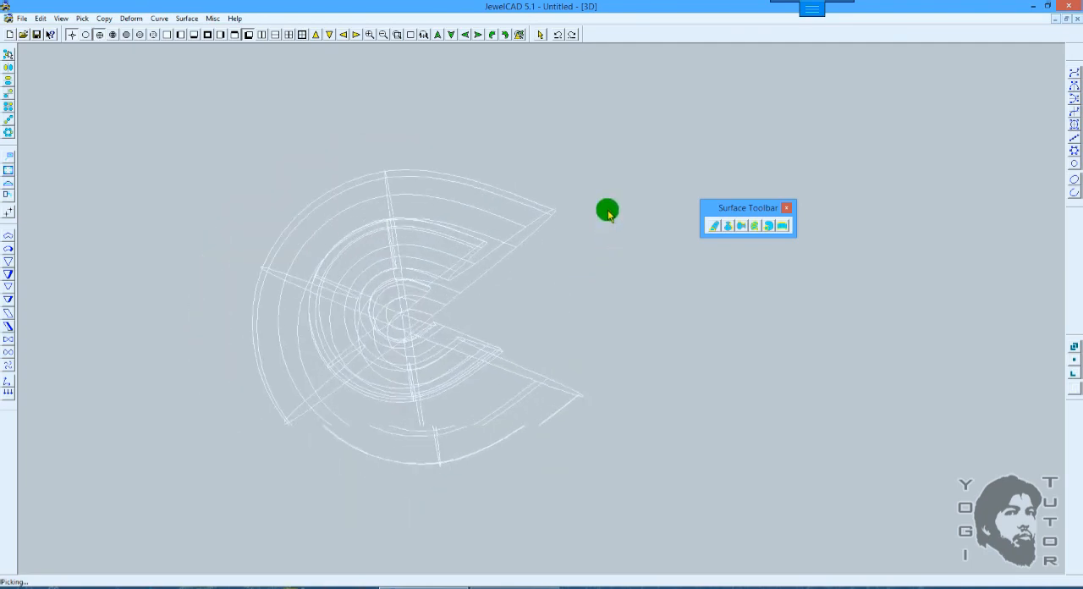
Step: Loft an open surface through the six vase profiles, picking each one once in order around the axis
left_click(752, 226)
left_click(547, 360)
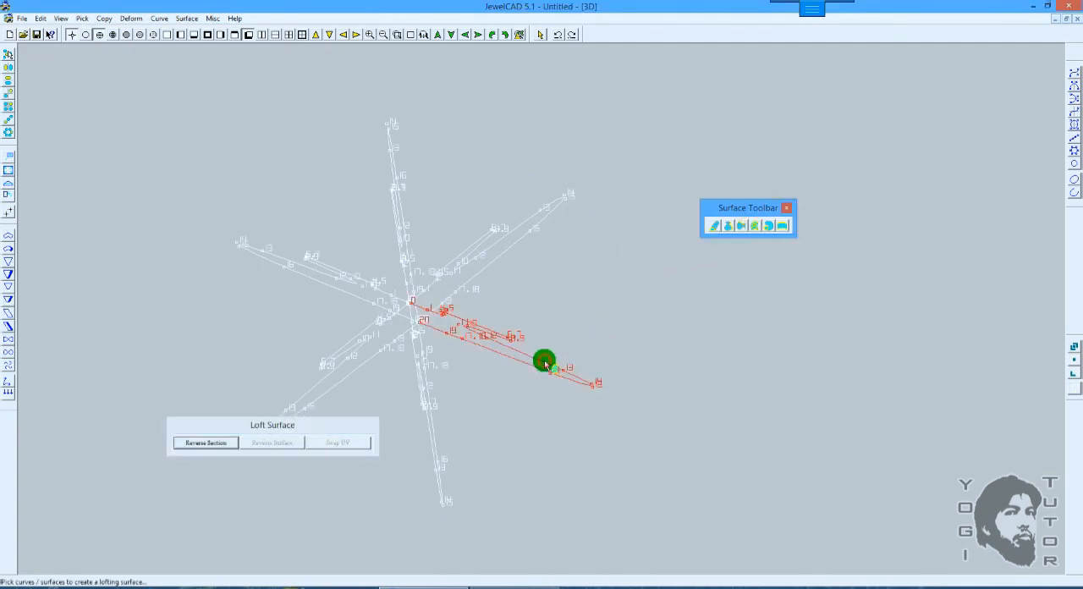
left_click(429, 410)
left_click(330, 361)
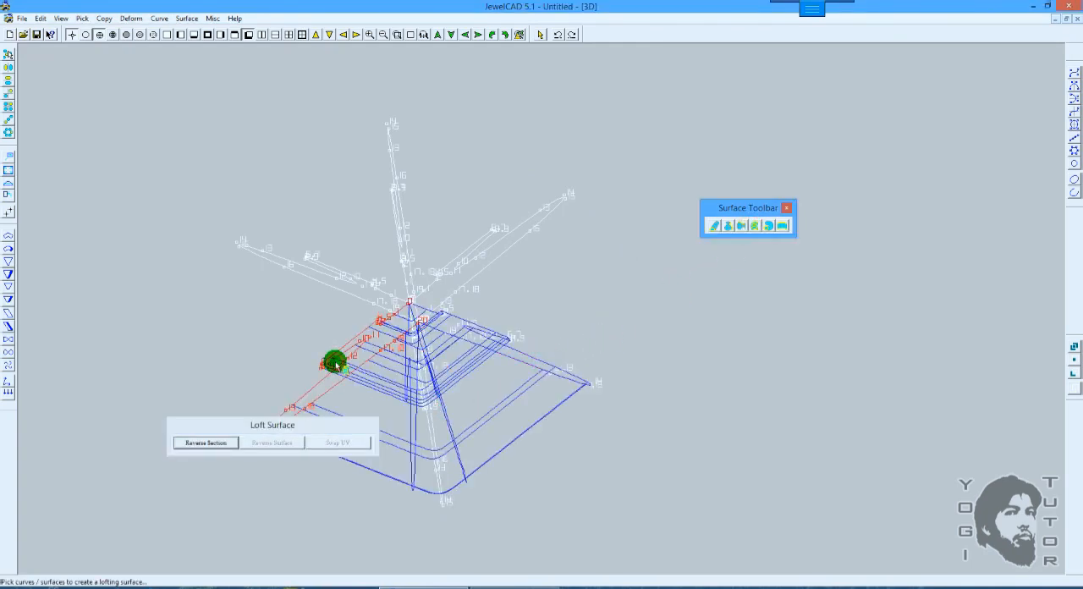
left_click(310, 264)
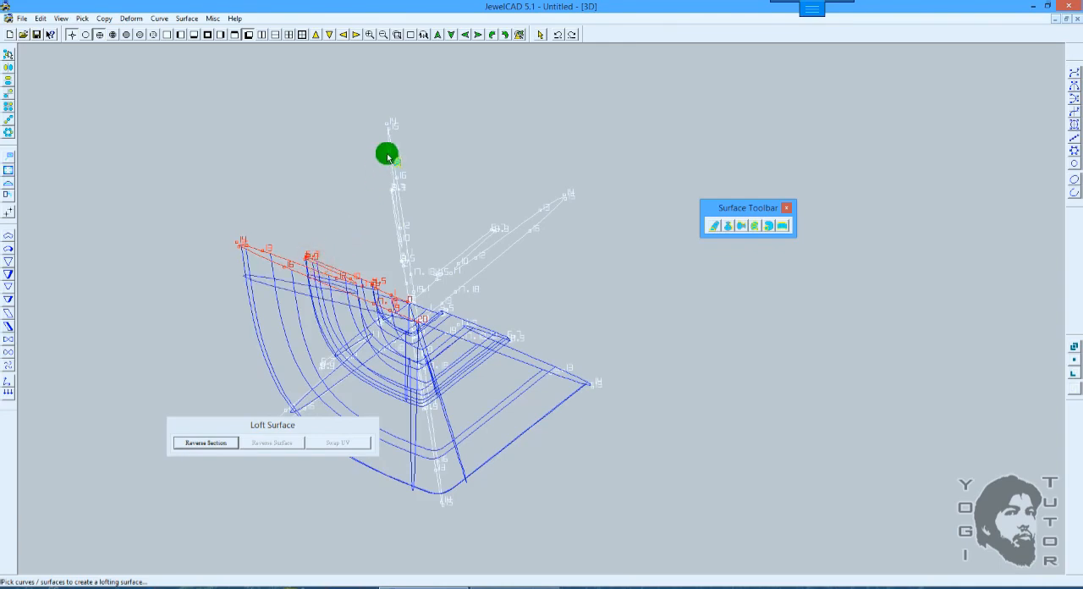
left_click(392, 152)
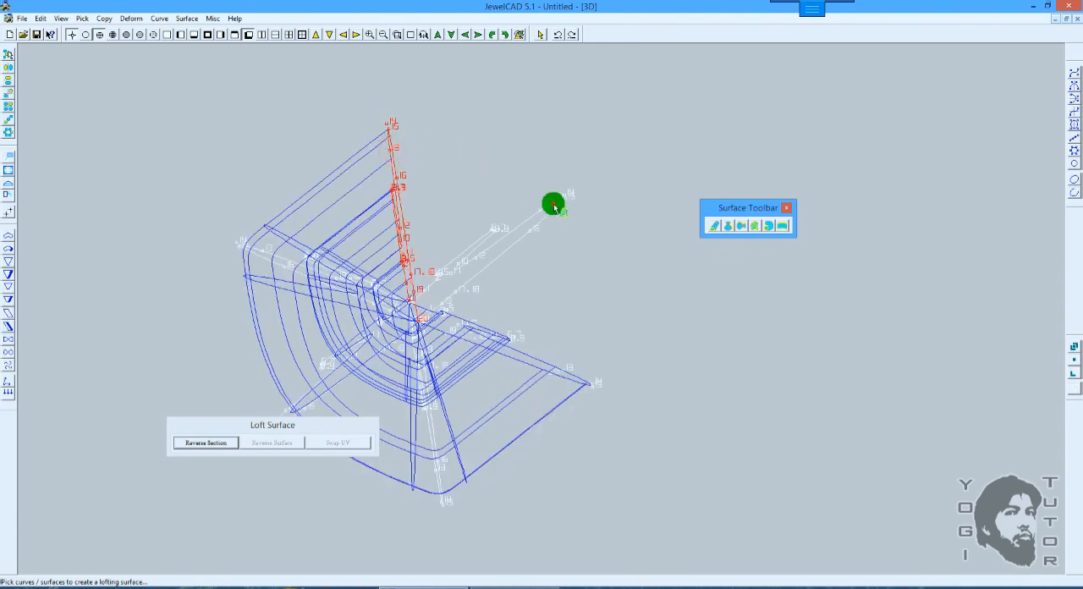
left_click(554, 207)
Step: Examine the gap between the first and last profiles of the open loft in the front and top views
left_click_drag(561, 206, 605, 225, "shift")
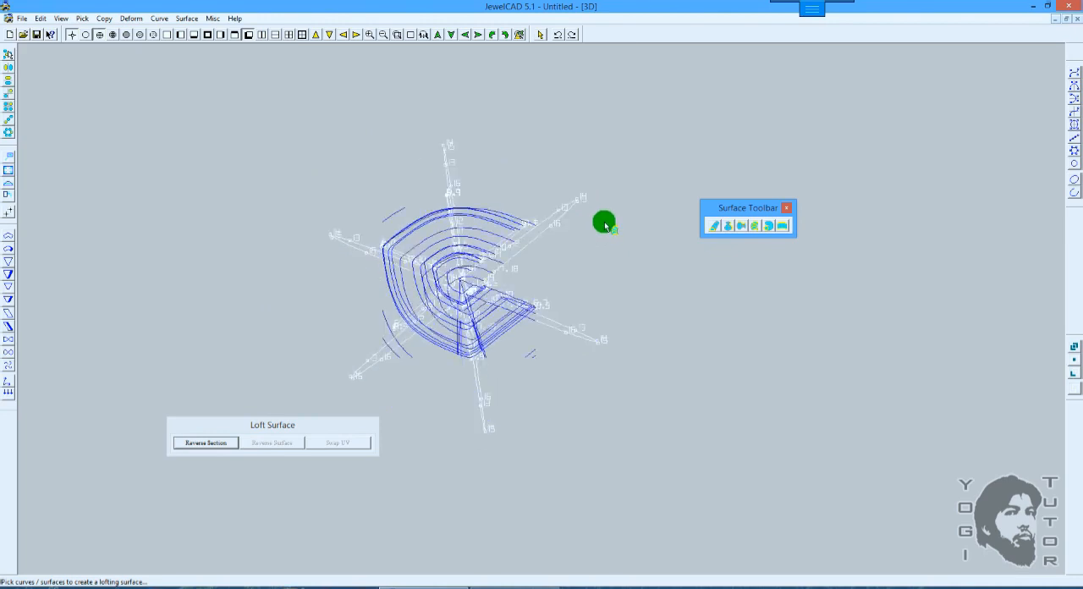
left_click(166, 35)
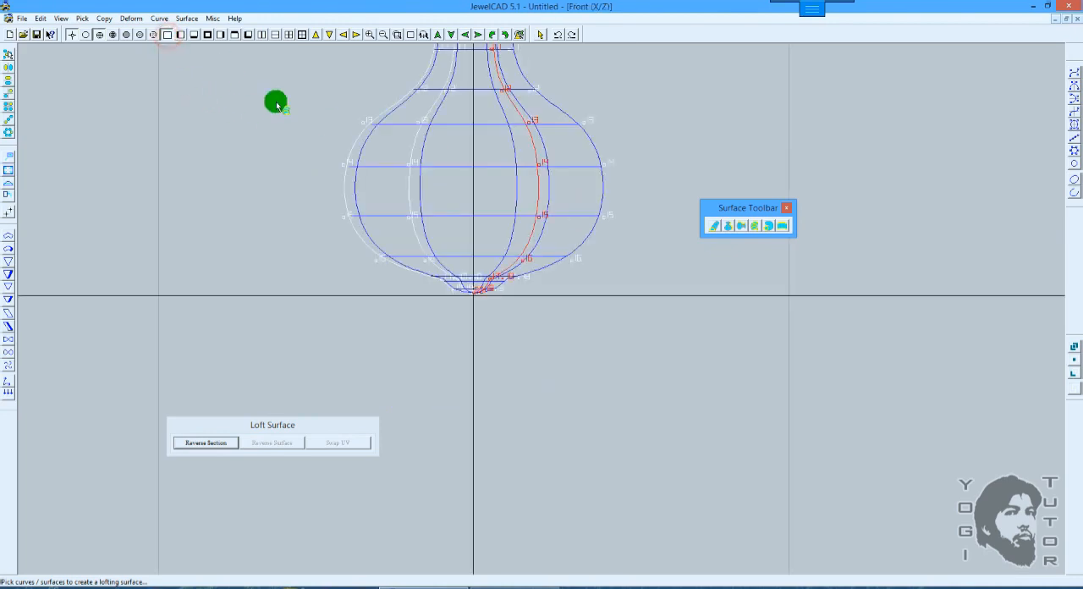
left_click(193, 34)
left_click(197, 36)
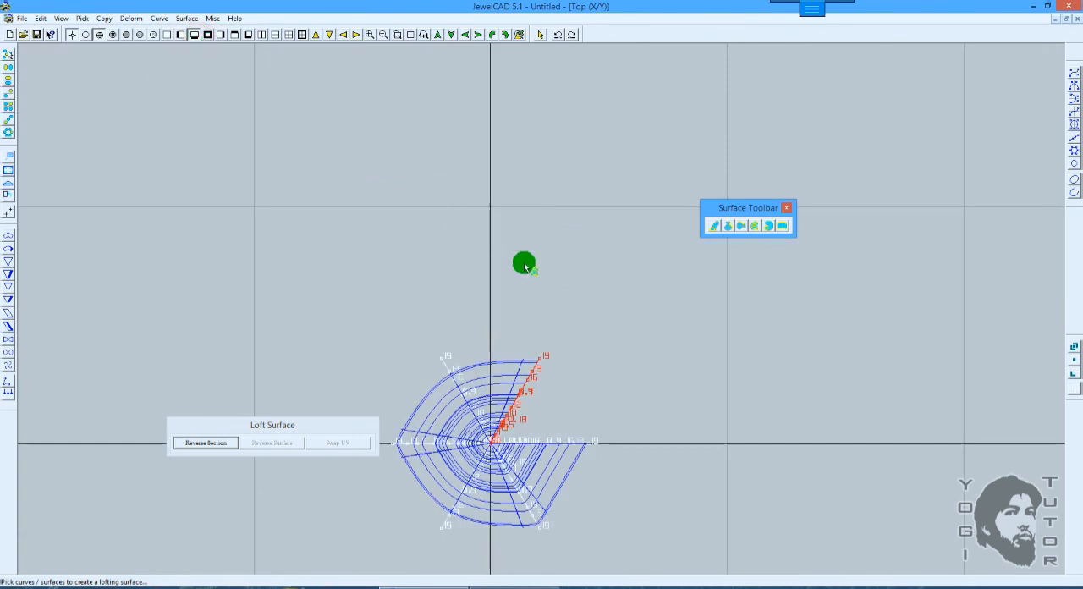
right_click_drag(526, 265, 538, 312, "shift")
left_click_drag(538, 313, 535, 140, "shift")
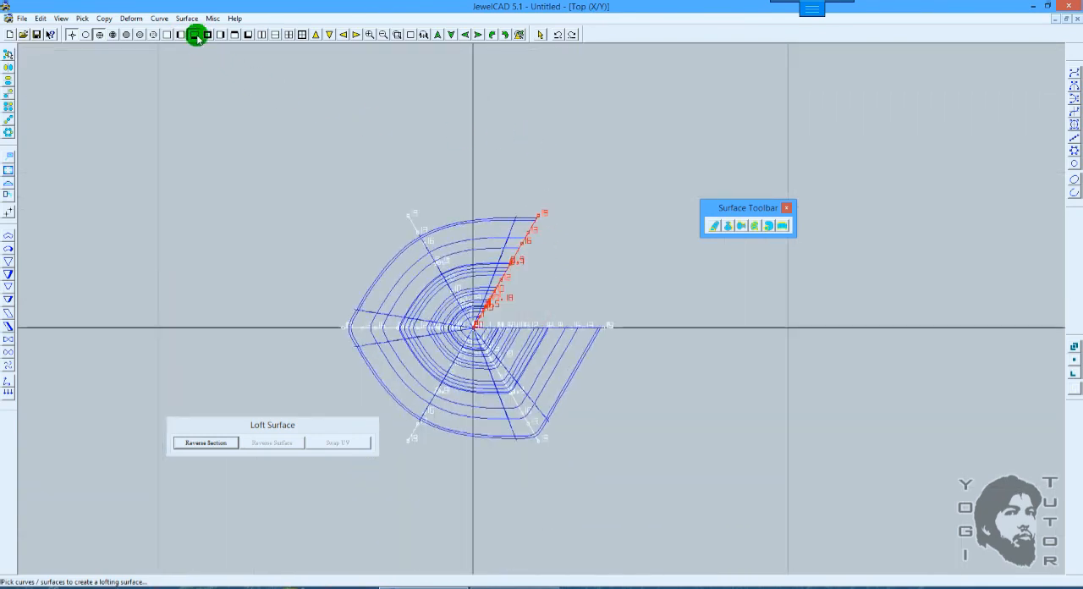
right_click_drag(524, 233, 556, 245, "shift")
left_click_drag(556, 245, 575, 195, "shift")
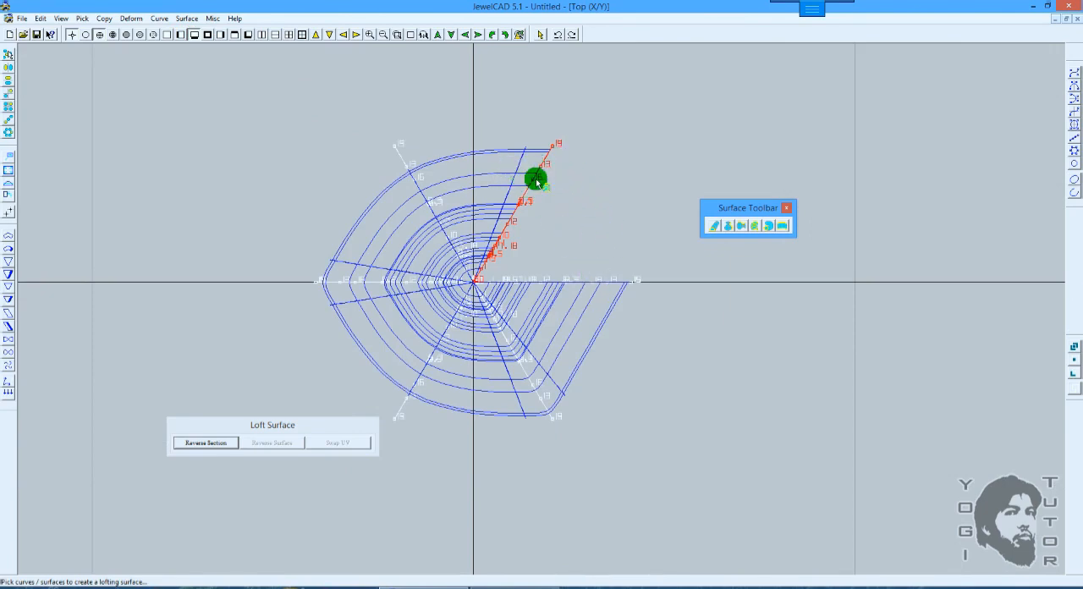
Step: Close the open loft surface with the Close command and shade the vase in the top view
left_click(186, 19)
left_click(206, 163)
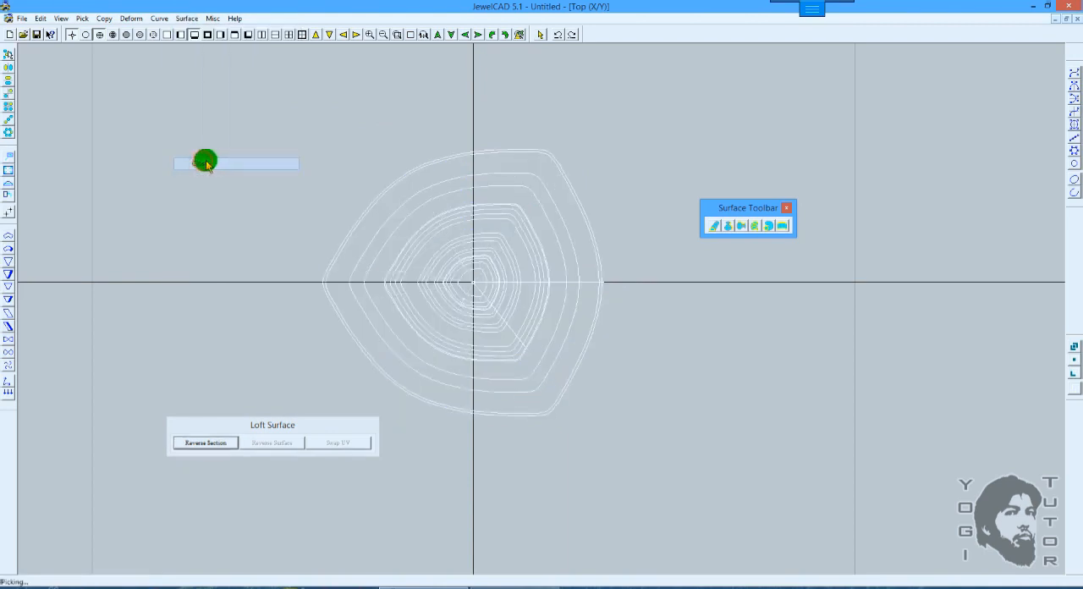
scroll(543, 208, "up", 1)
key("F12")
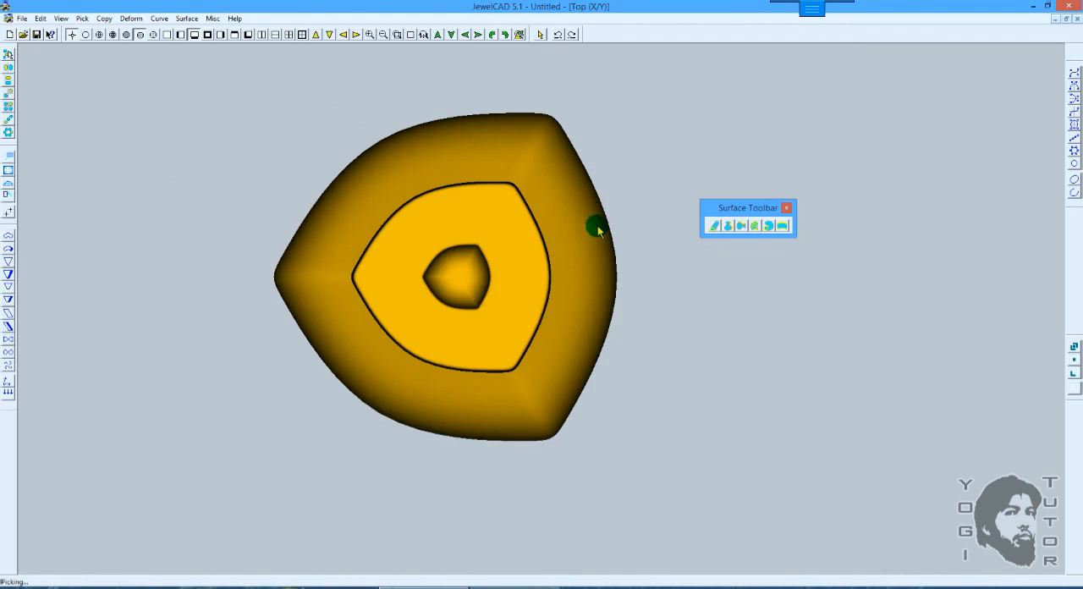
Step: Return to wireframe and undo the surface closing and the loft to restore the six profiles
key("F10")
key("ctrl+z")
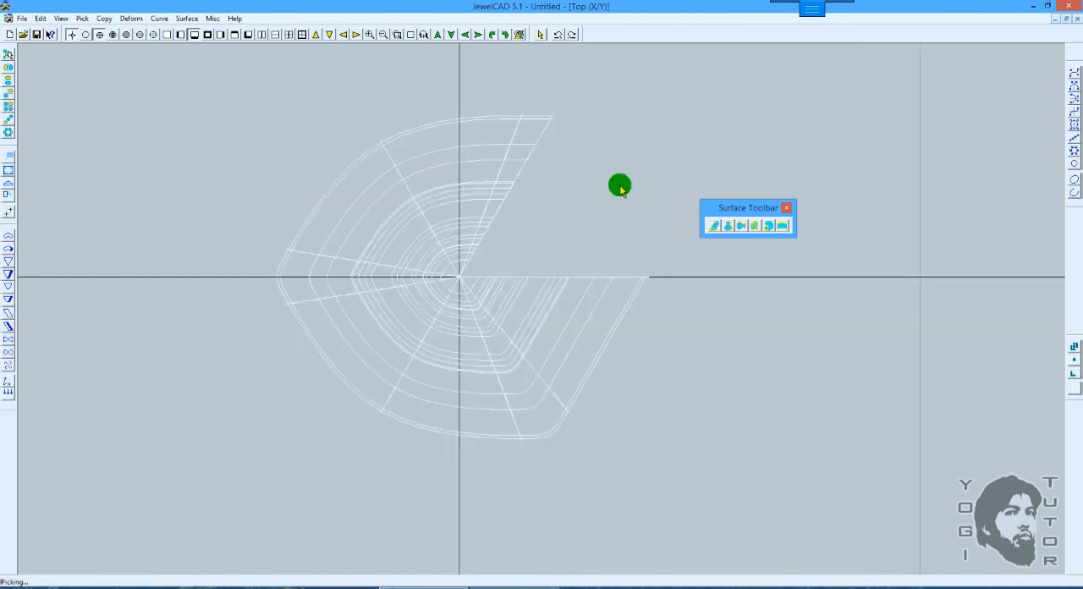
key("ctrl+z")
Step: Loft a surface through the six profiles in order and pick the first profile again as the last section
middle_click_drag(555, 235, 558, 197)
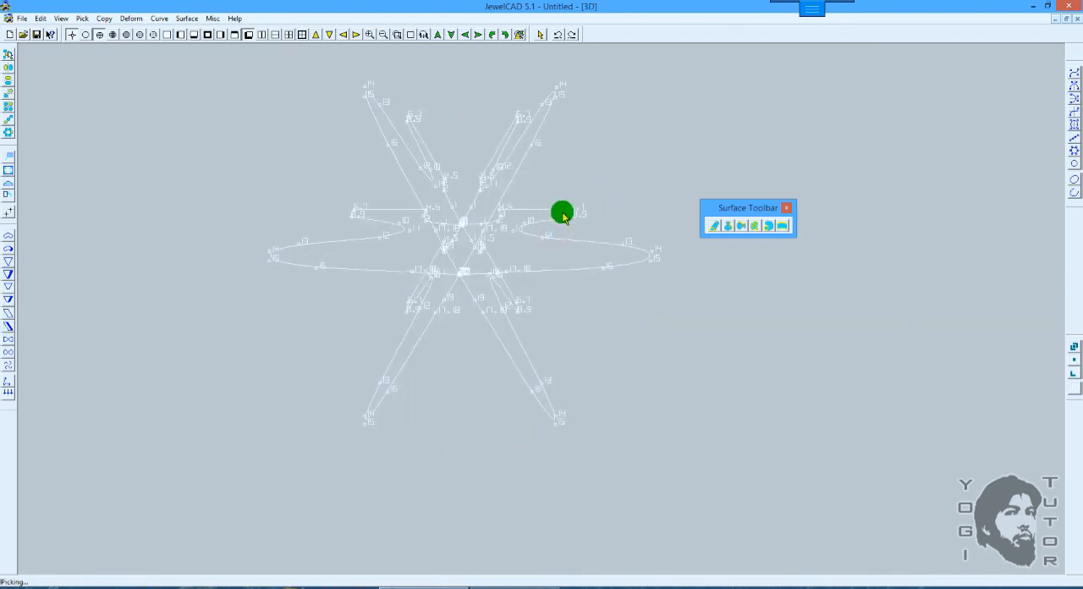
left_click(751, 225)
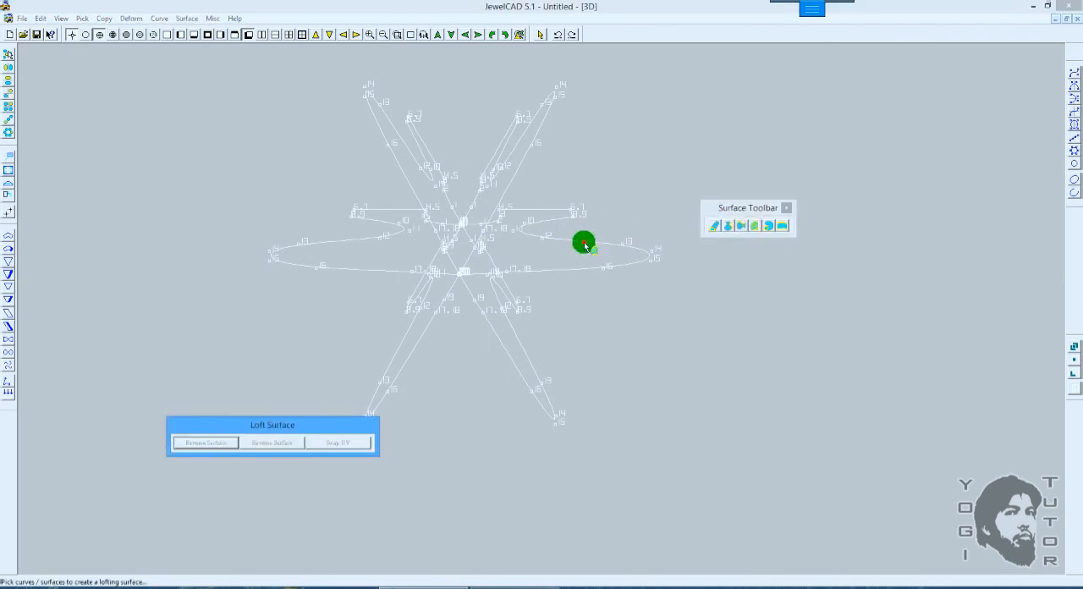
left_click(585, 244)
left_click(520, 373)
left_click(516, 372)
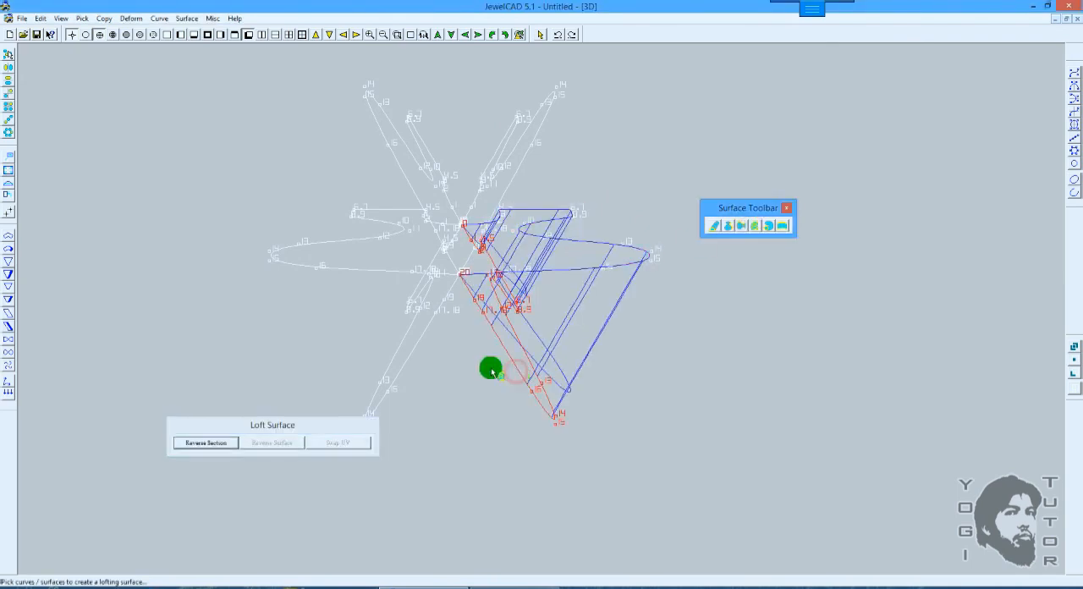
left_click(401, 346)
left_click(357, 209)
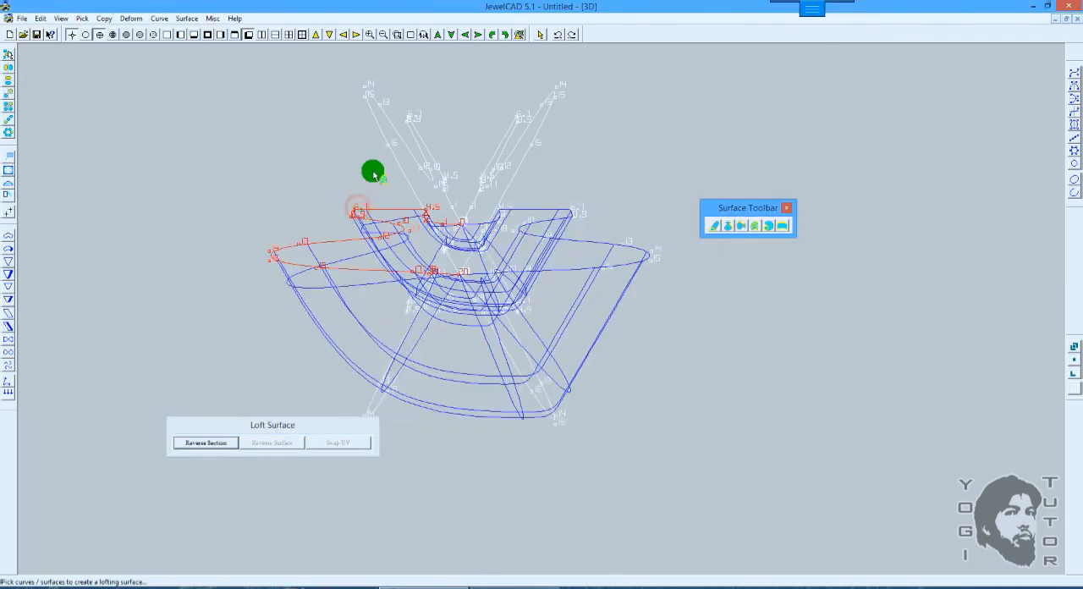
left_click(375, 103)
left_click(547, 105)
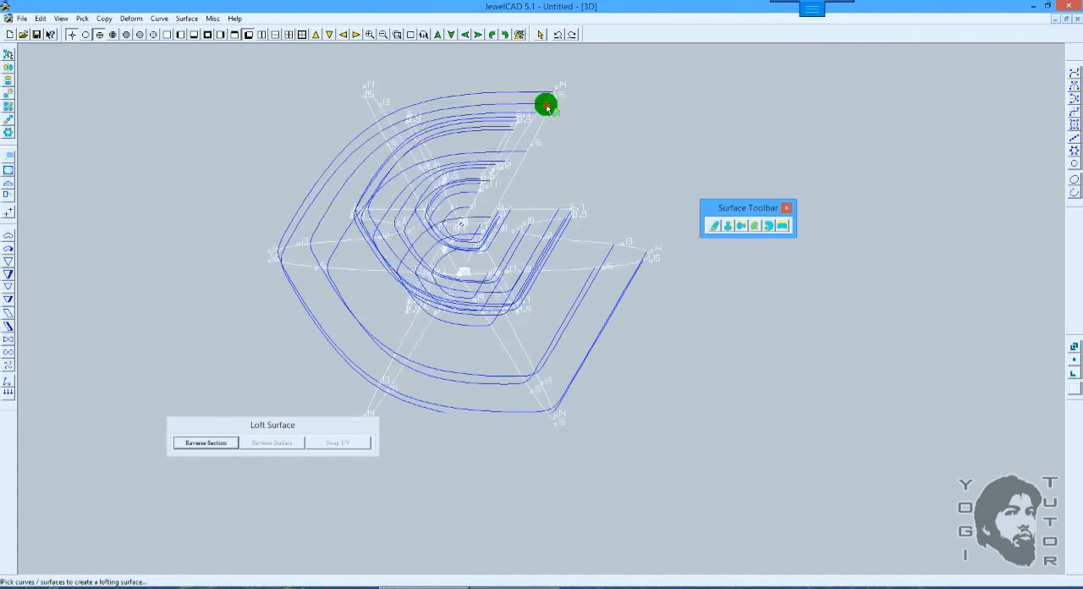
left_click(624, 247)
Step: Finish the re-picked loft and shade it in 3D to inspect the edge at the first profile
scroll(623, 245, "down", 2)
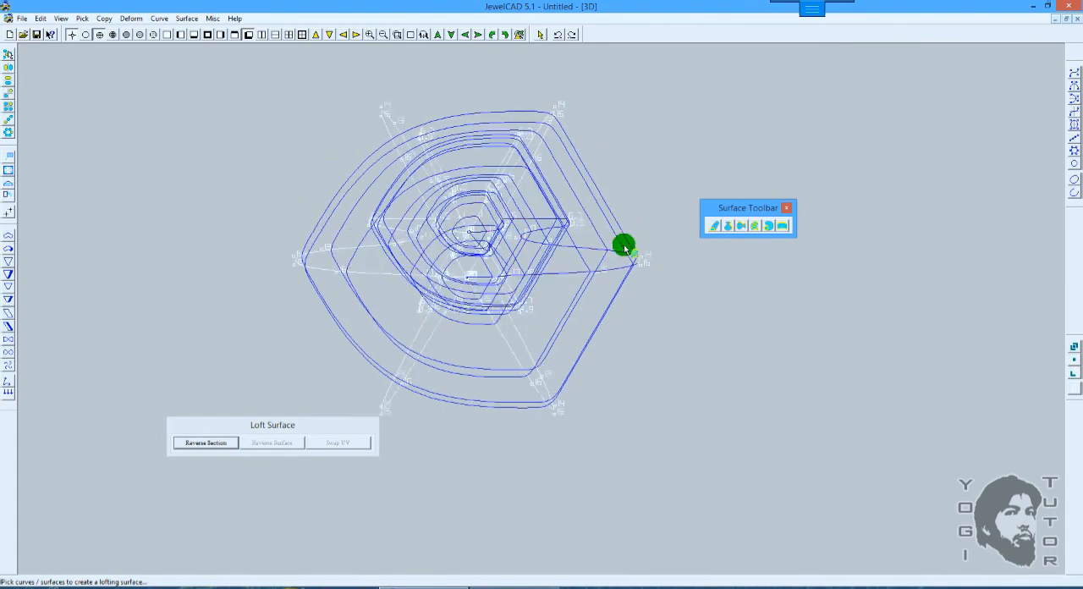
middle_click_drag(627, 205, 615, 260)
scroll(614, 224, "up", 2)
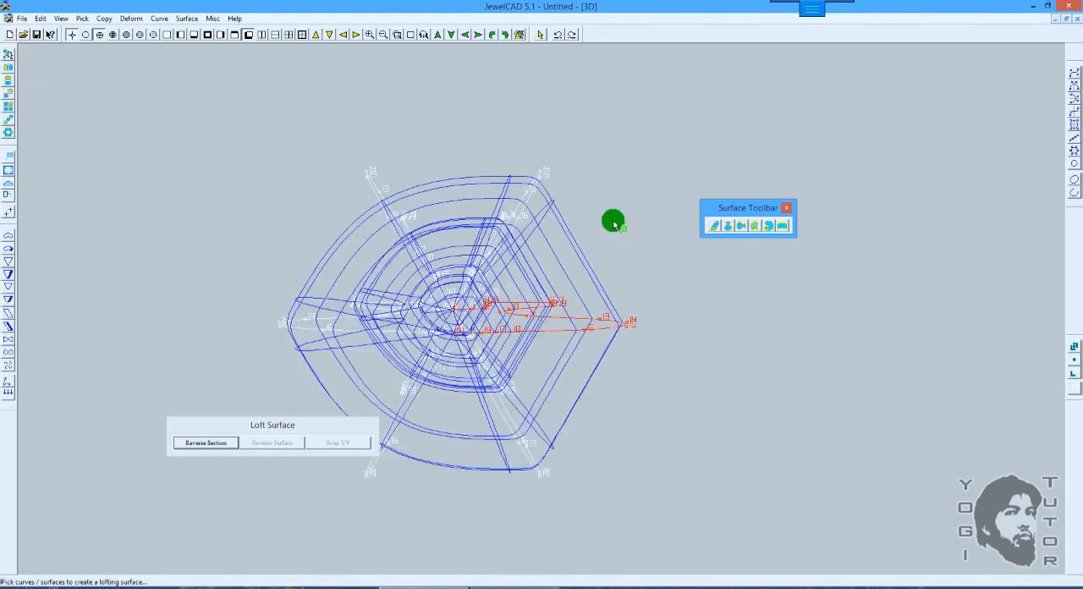
key("space")
key("F12")
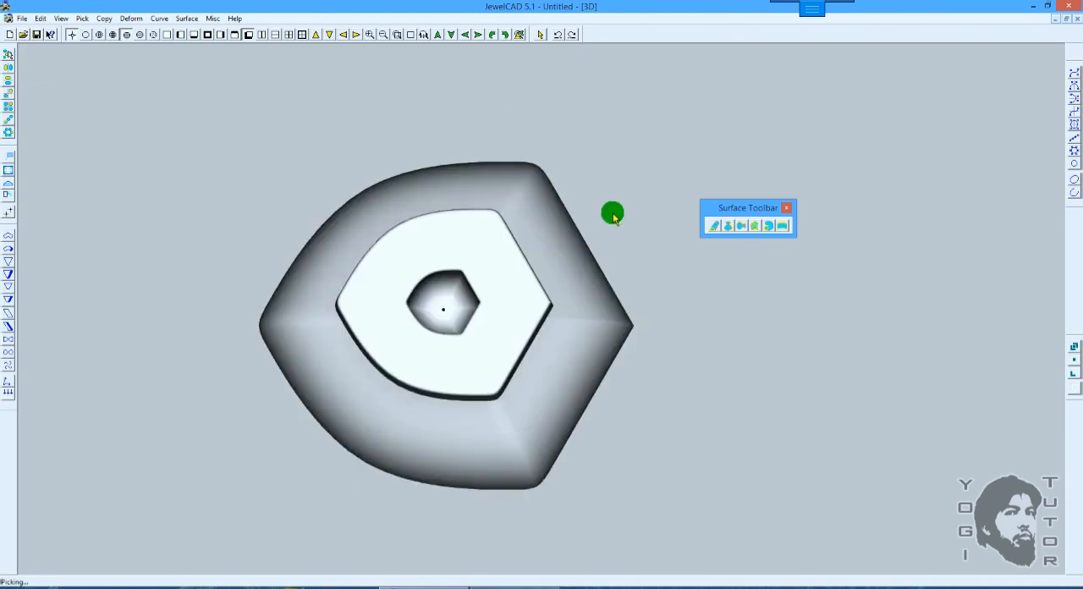
middle_click_drag(613, 220, 606, 204)
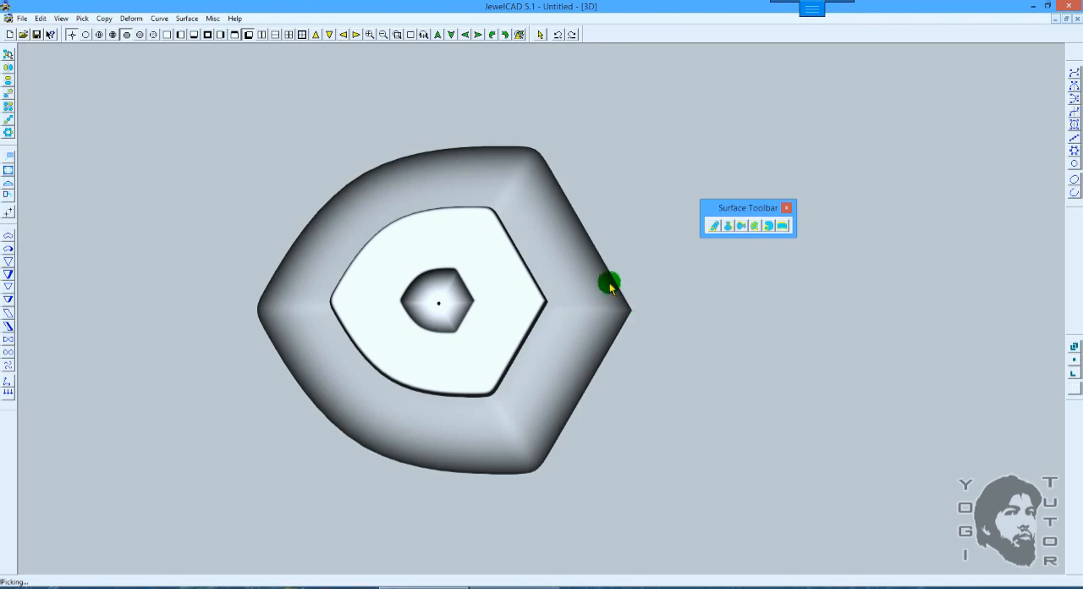
Step: Apply the Close command to the re-picked loft and examine its gold-shaded shape at the first profile
left_click(186, 19)
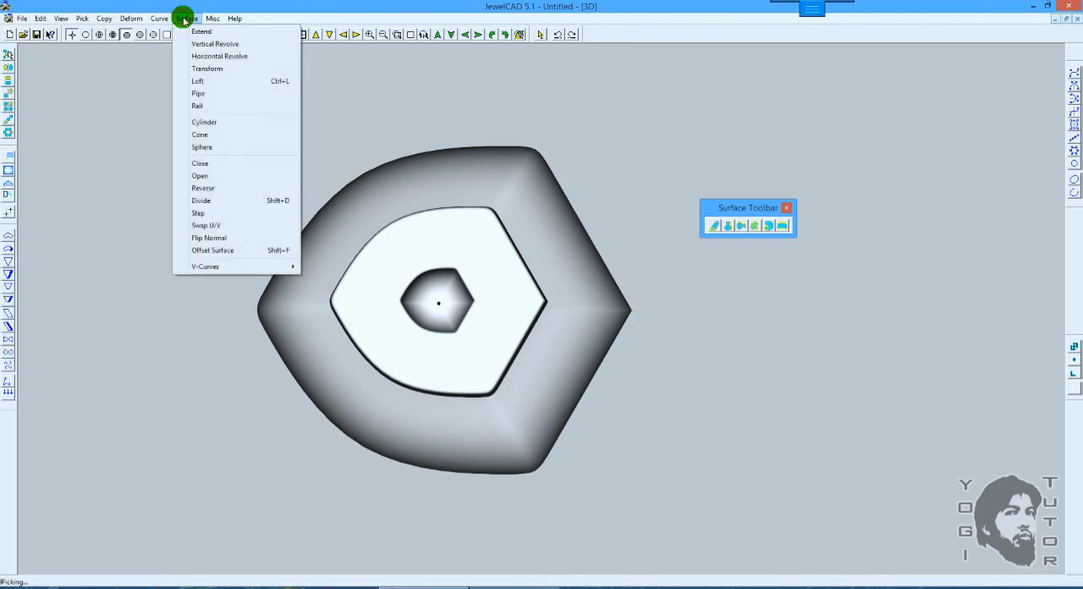
left_click(219, 164)
scroll(624, 288, "up", 1)
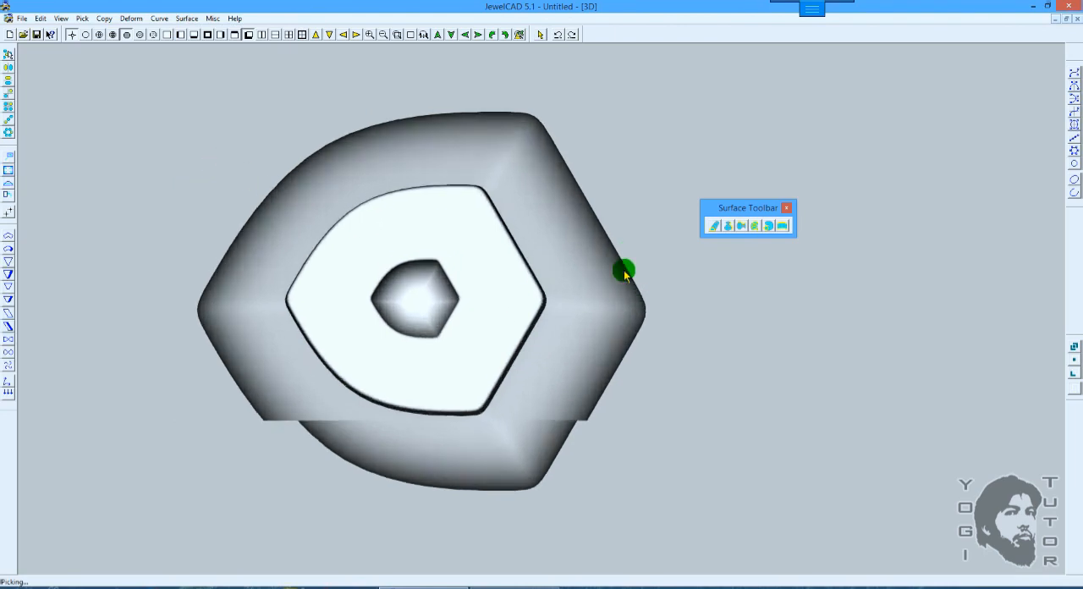
key("F3")
mouse_move(650, 264)
left_mouse_down()
mouse_move(613, 257)
mouse_move(561, 277)
mouse_move(568, 270)
mouse_move(587, 285)
left_mouse_up()
scroll(609, 261, "down", 1)
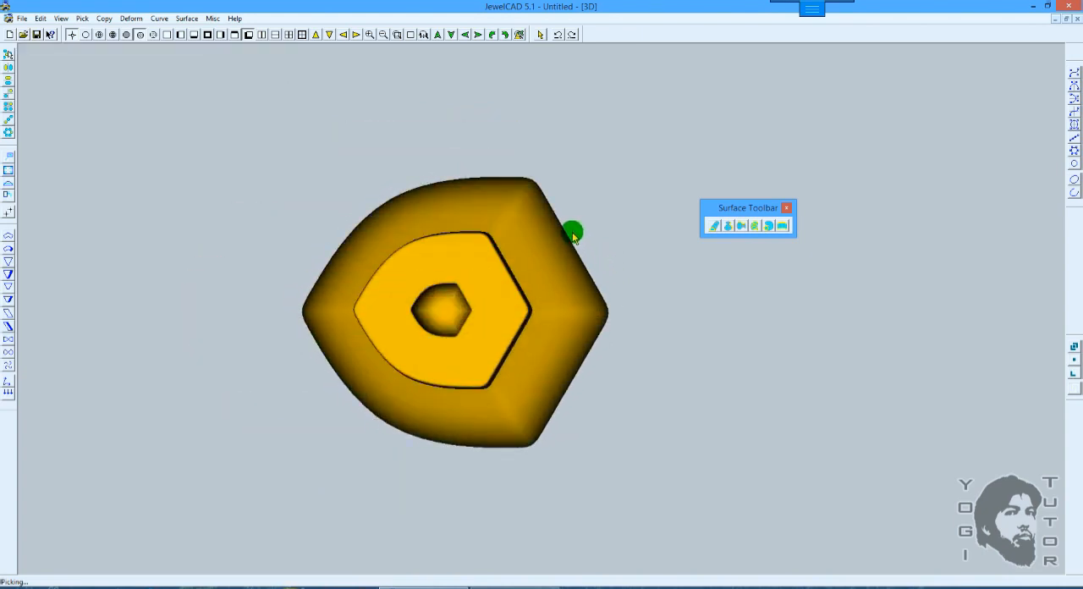
left_click_drag(619, 294, 590, 251)
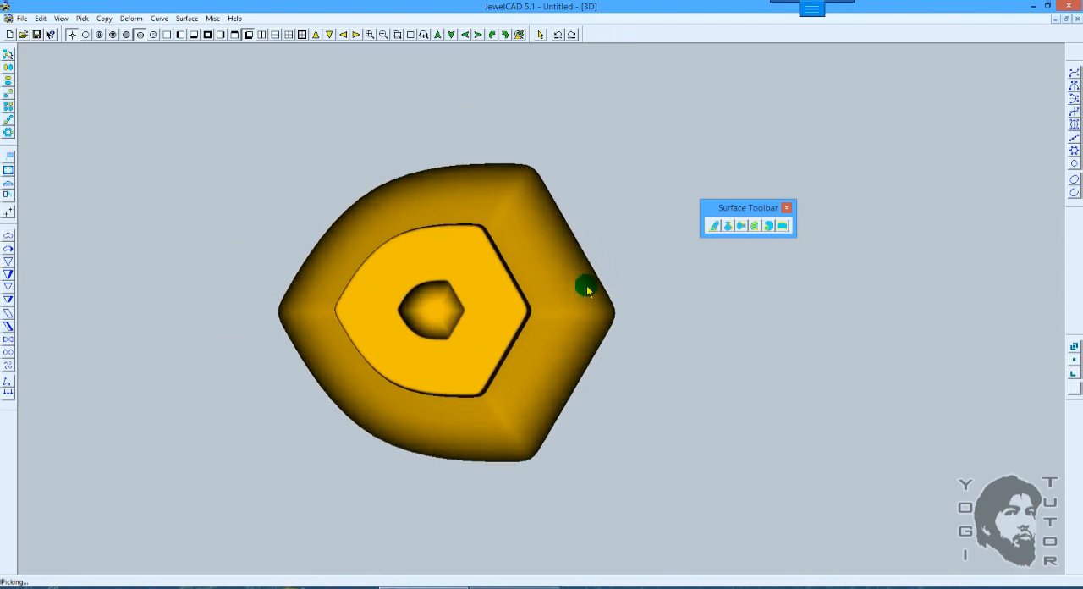
scroll(581, 261, "down", 4)
Step: Show the closed loft as a wireframe in the top view and undo back to the six profiles
key("F10")
key("F7")
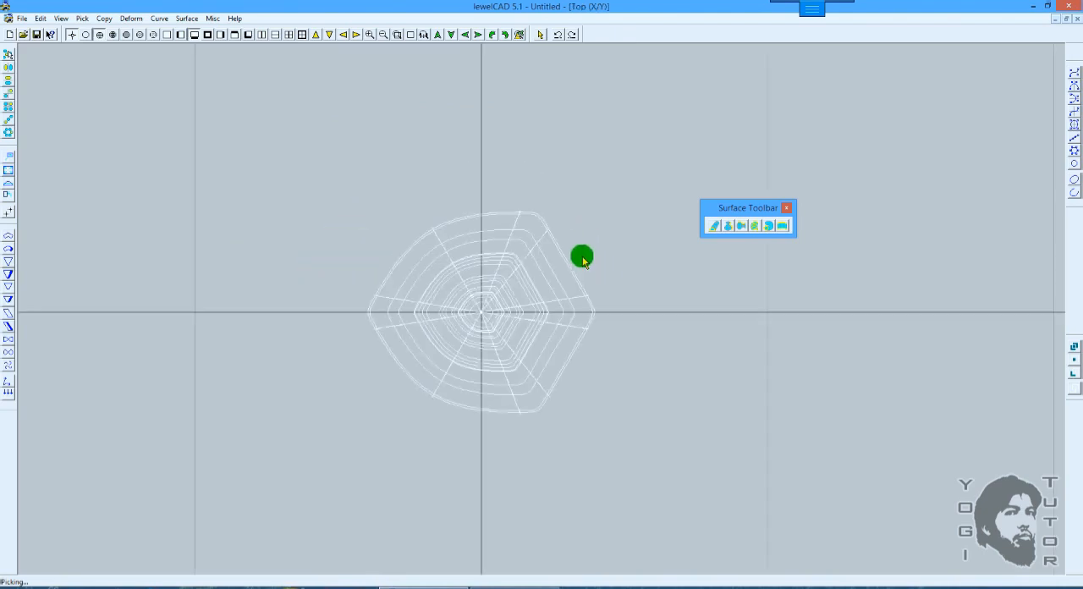
scroll(581, 256, "up", 1)
scroll(582, 253, "up", 1)
scroll(582, 246, "down", 2)
key("F3")
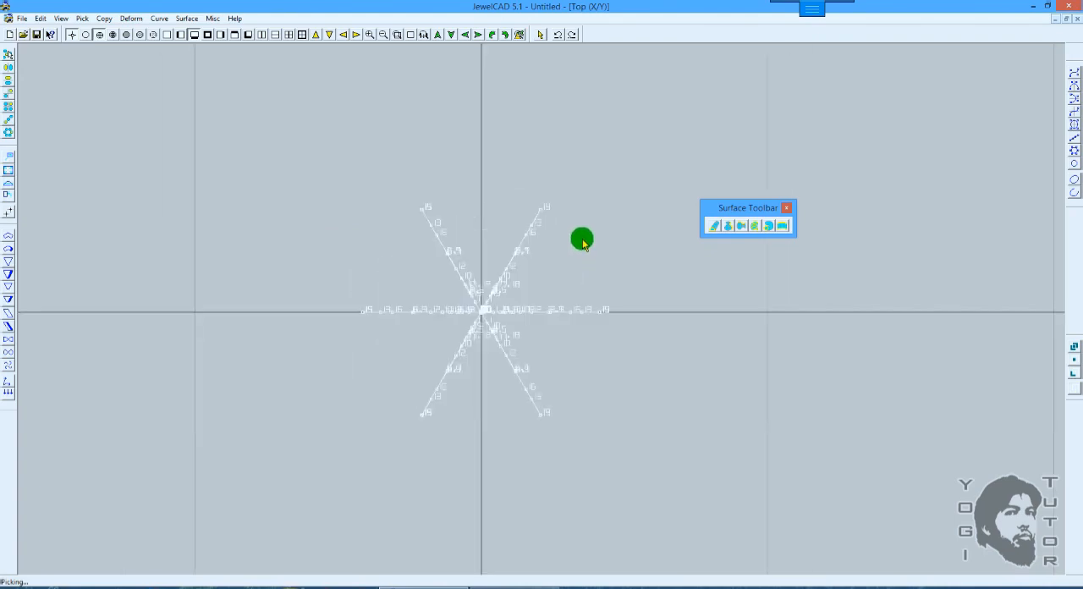
Step: Copy the six profiles vertically in the top view with an extend number of 2 and a vertical offset of 7.23
middle_click_drag(576, 205, 579, 269)
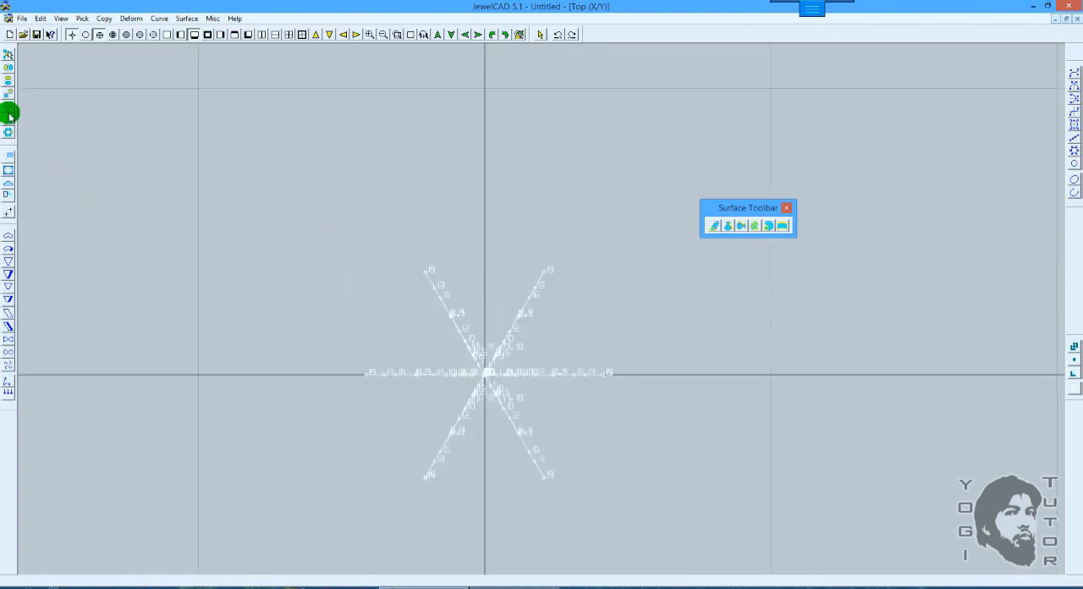
left_click(9, 118)
left_click_drag(484, 375, 469, 168)
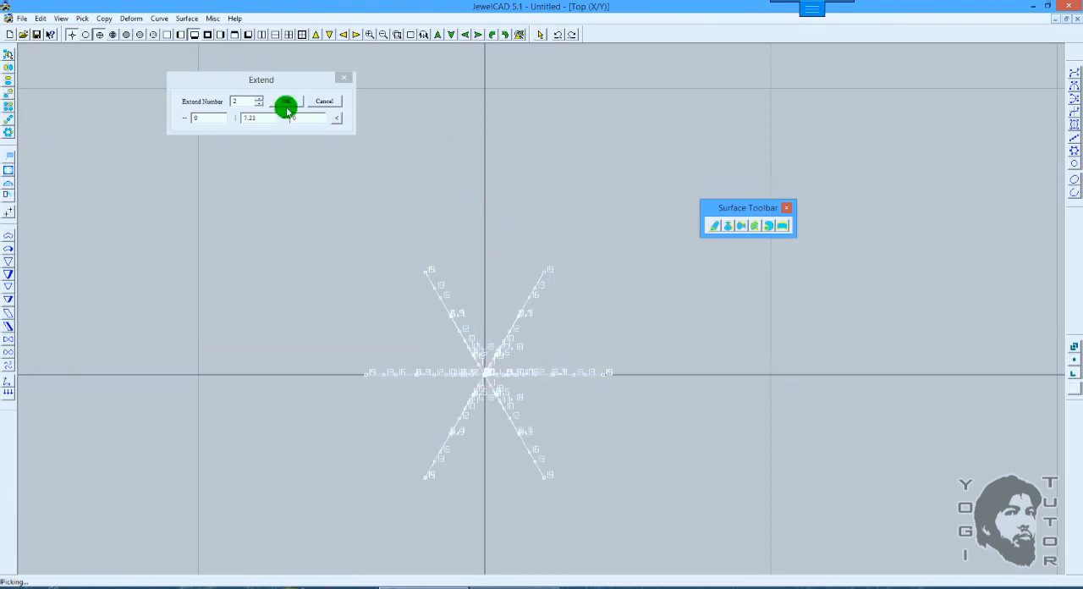
left_click(288, 109)
Step: Move the upper set of profiles 1.02 further along Y and clear the selection
left_click(540, 204)
left_click_drag(563, 205, 438, 127)
key("m")
left_click_drag(599, 239, 597, 210)
scroll(599, 254, "down", 1)
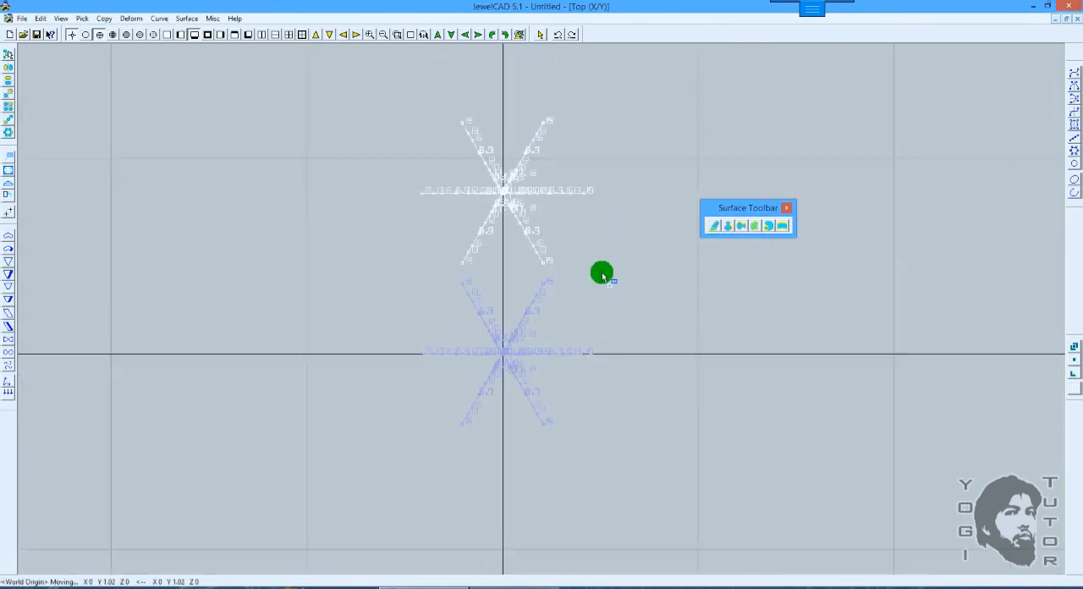
middle_click_drag(602, 288, 814, 270)
scroll(586, 237, "up", 1)
key("space")
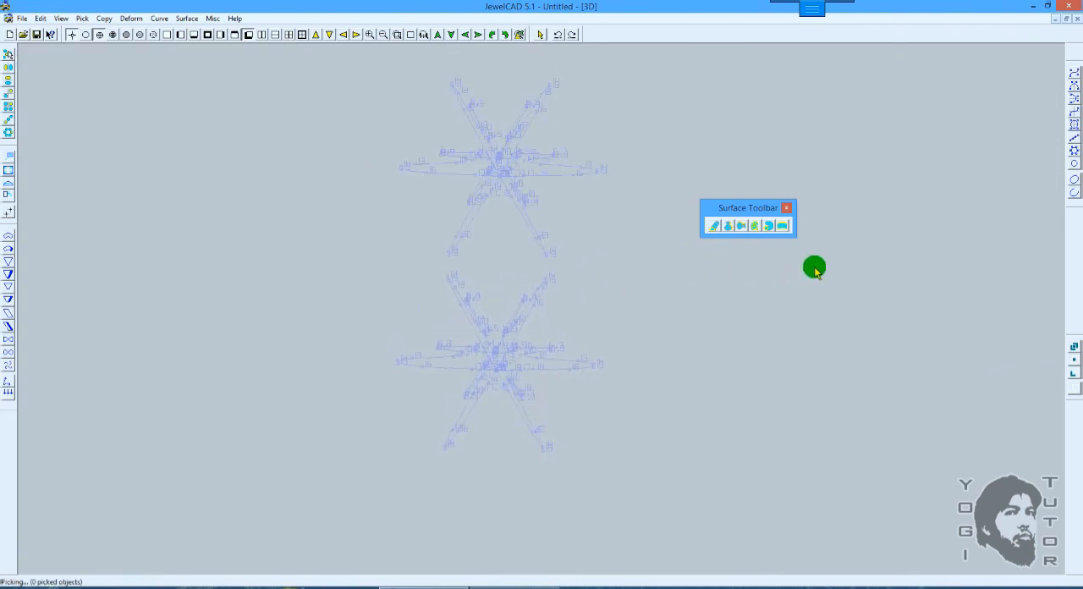
Step: Start a loft on the lower profile set, picking the lower-right, lower-left and left profiles in clockwise order
left_click(760, 228)
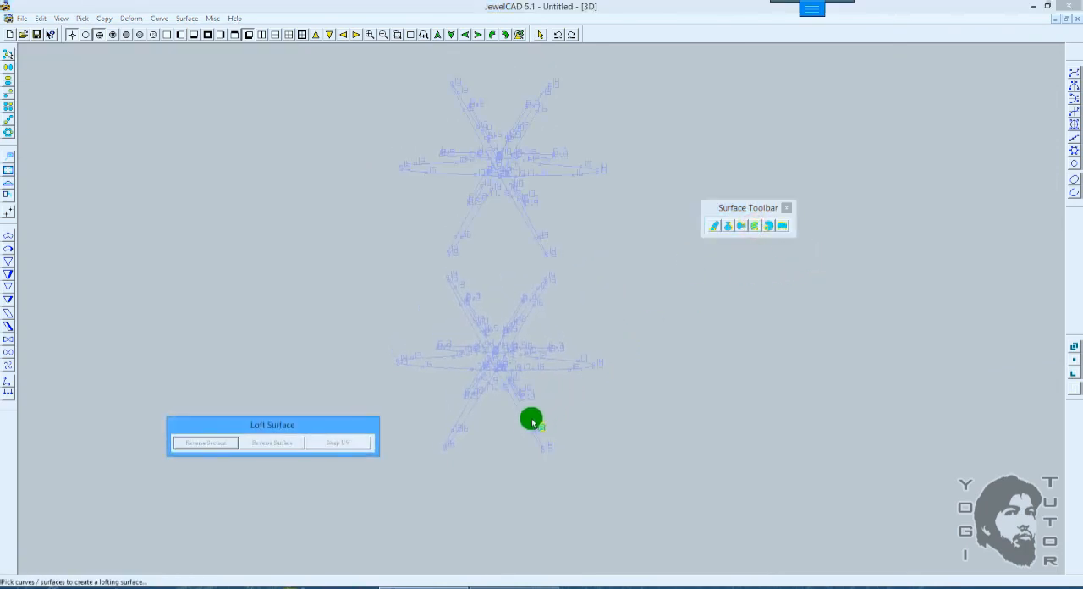
left_click(193, 34)
scroll(507, 339, "up", 1)
middle_click_drag(516, 349, 524, 280)
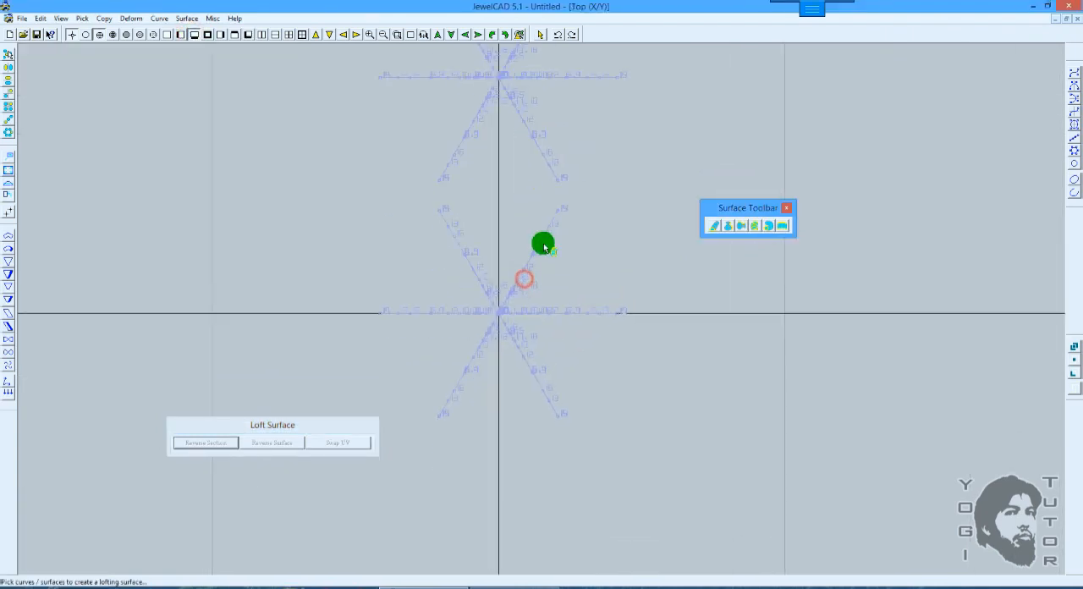
left_click(533, 372)
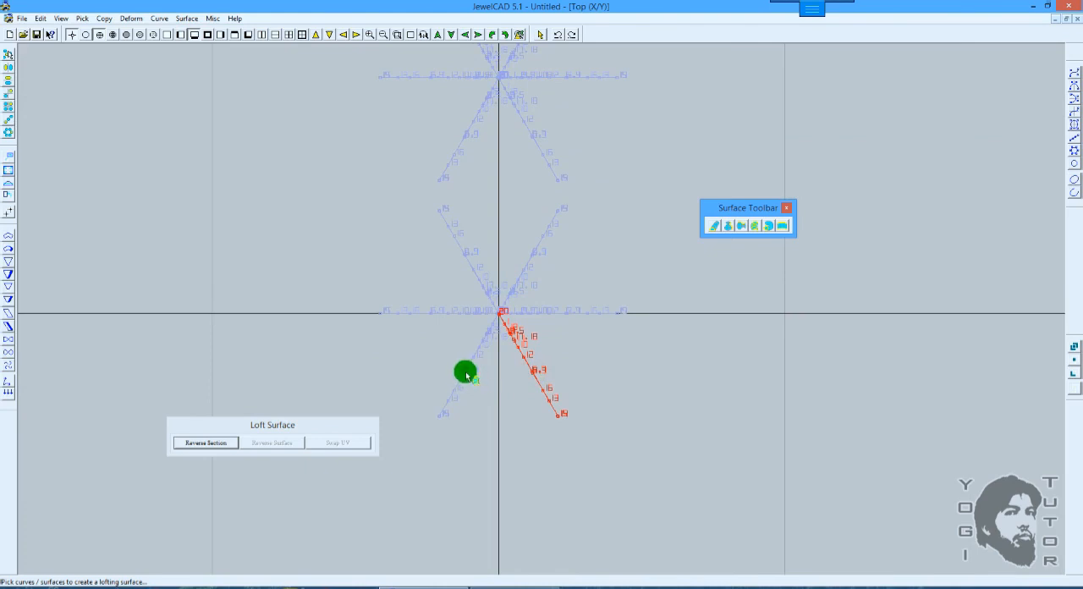
left_click(466, 374)
middle_click_drag(536, 347, 518, 311)
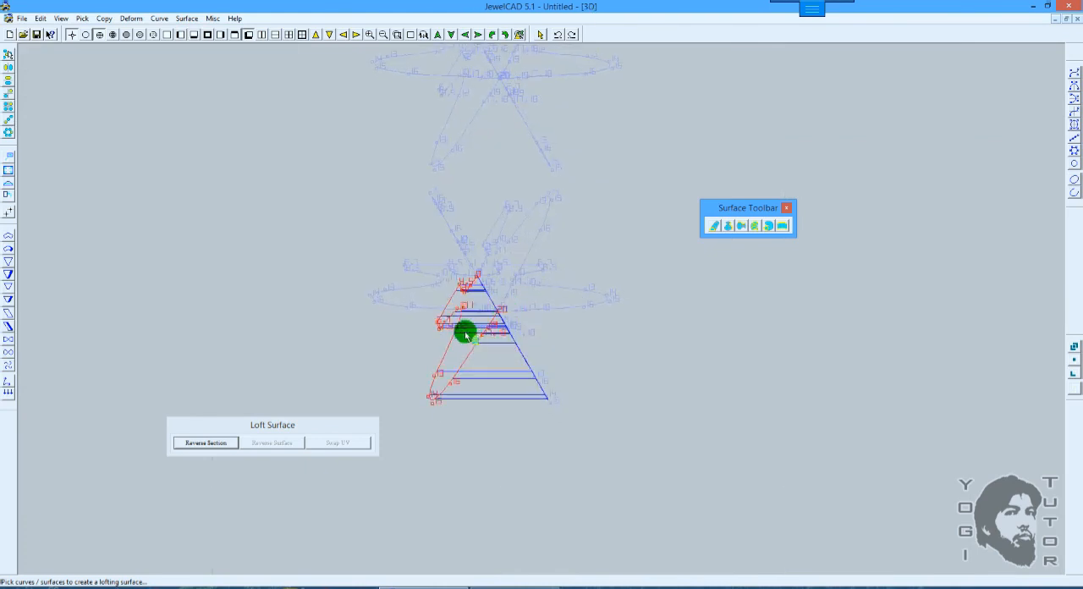
middle_click_drag(439, 305, 433, 265)
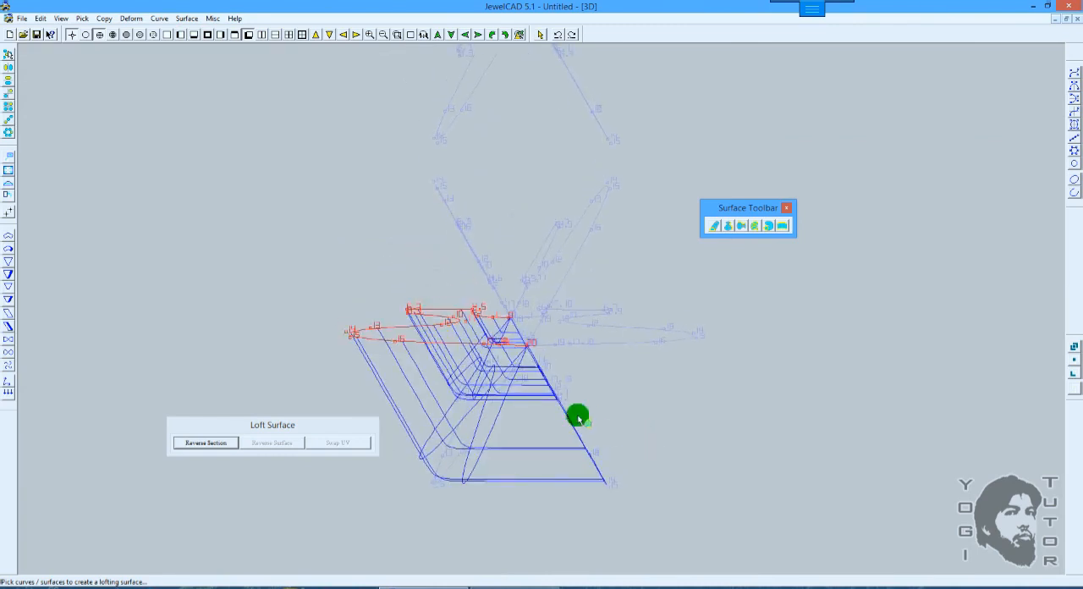
Step: Add the upper-left, upper-right and right profiles to the lower set's loft and finish the surface, leaving it open
left_click(446, 208)
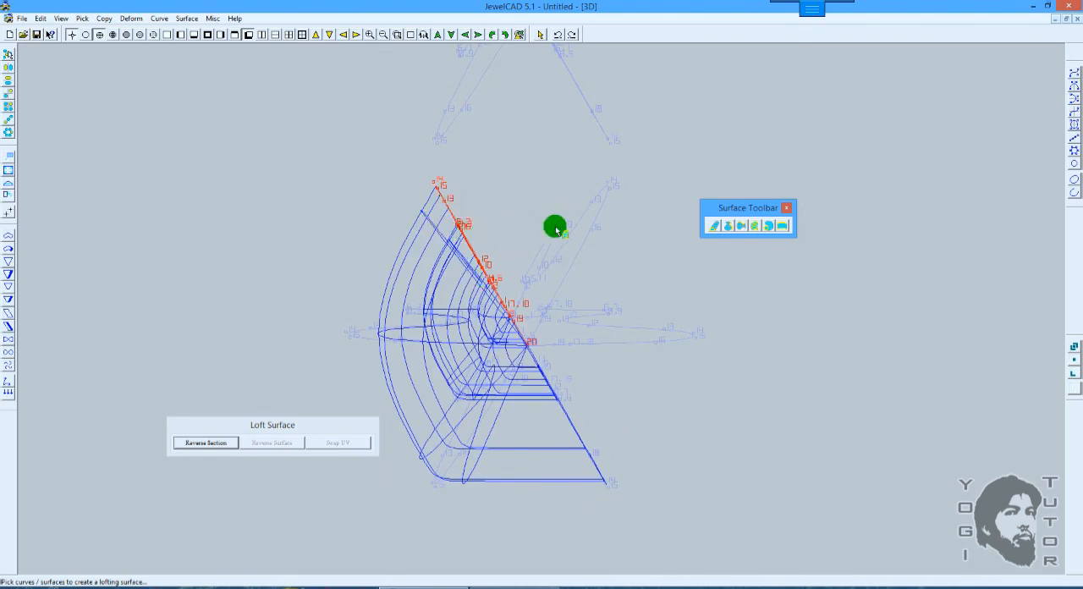
left_click(581, 212)
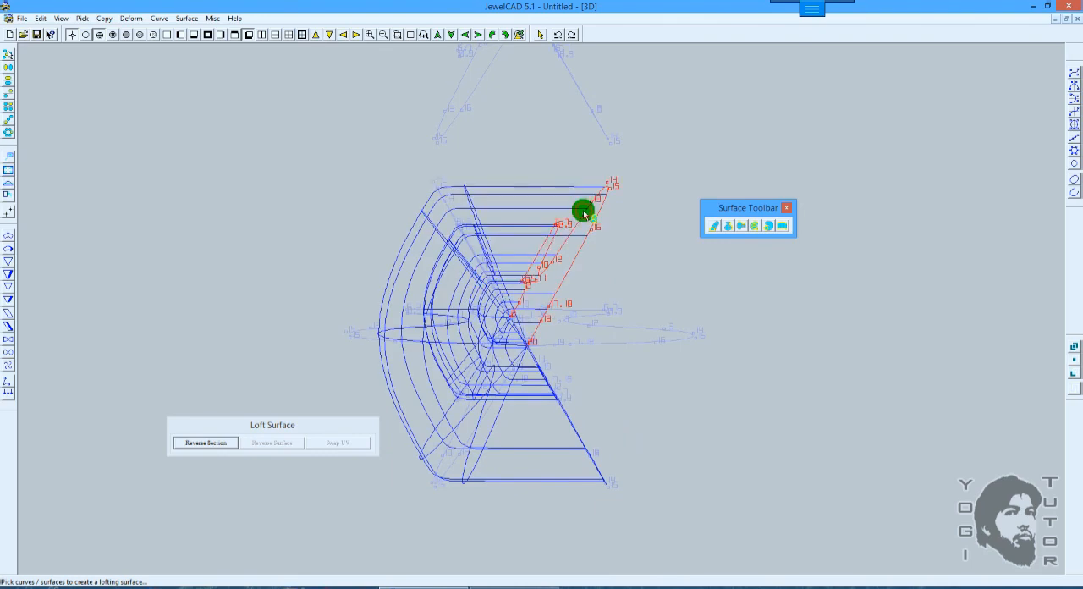
left_click(640, 329)
scroll(650, 324, "down", 3)
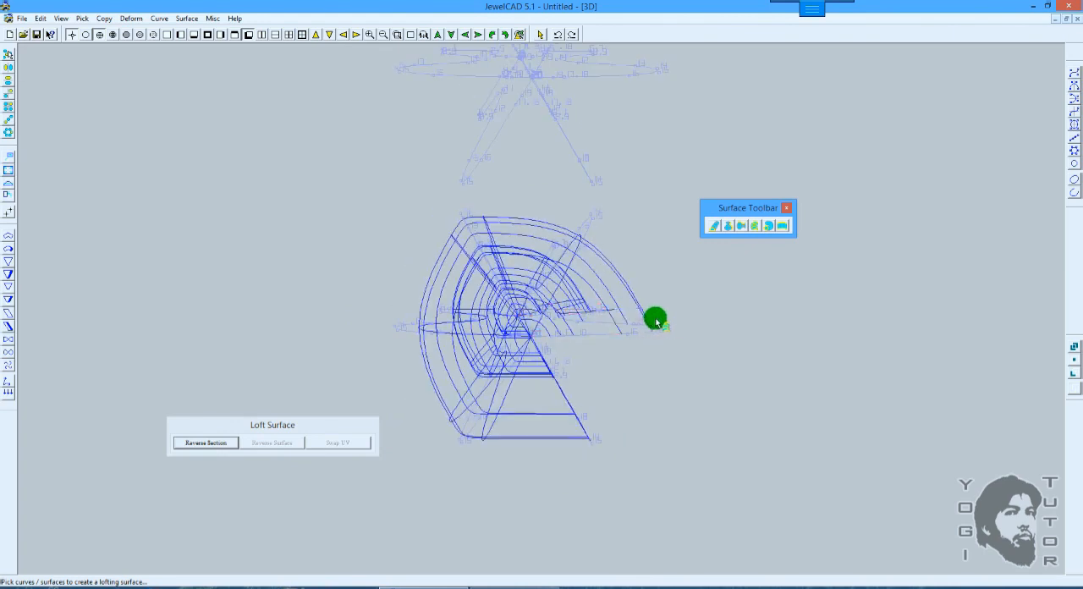
left_click_drag(668, 315, 642, 287)
left_click(645, 292)
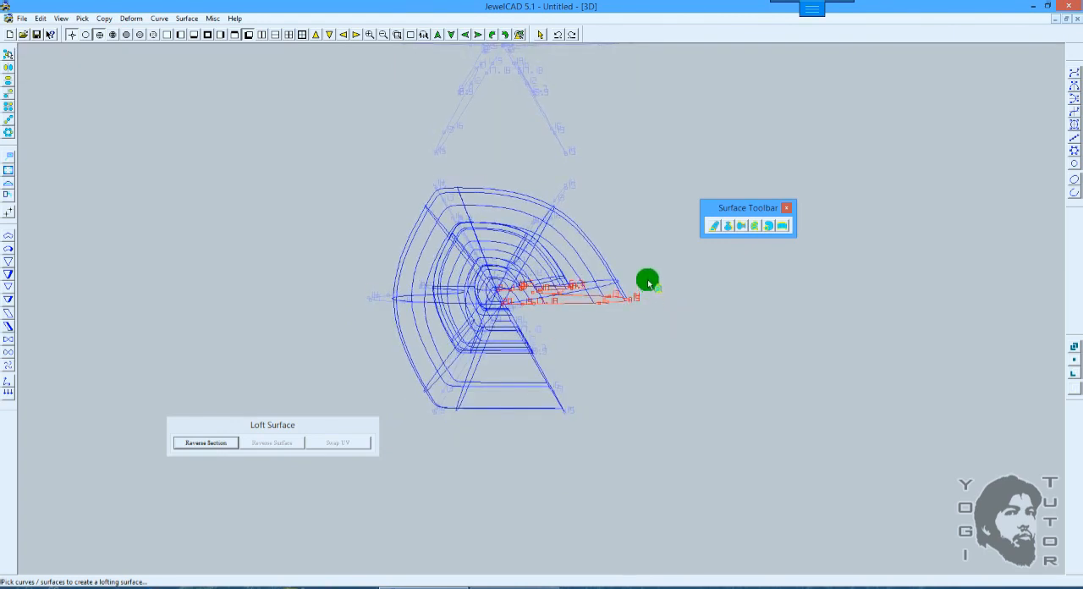
right_click(648, 279)
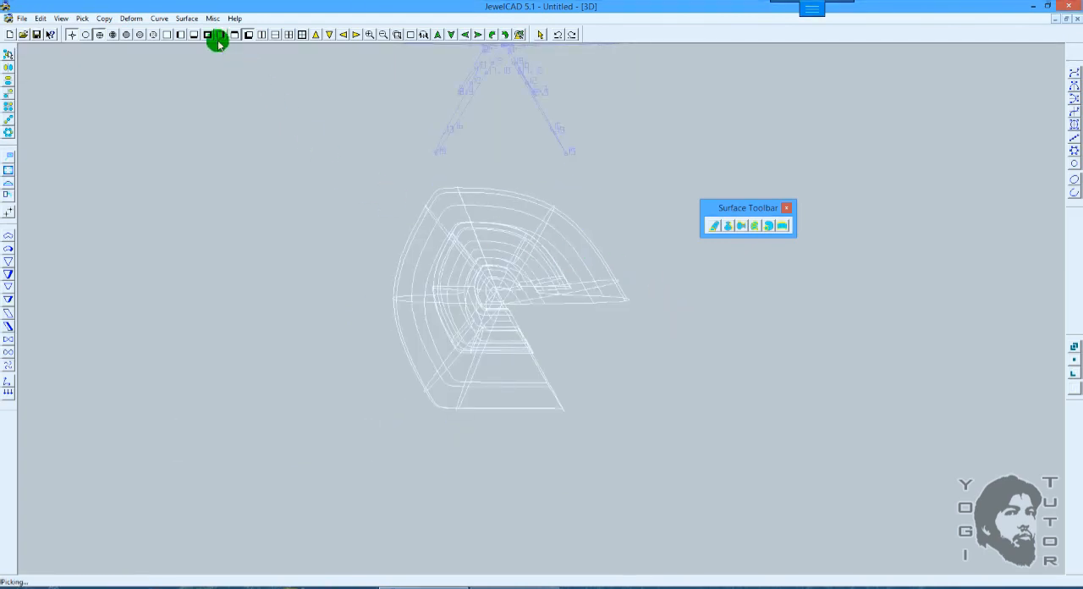
Step: Close the lower set's lofted surface with the Close command and view its shaded shape
left_click(186, 19)
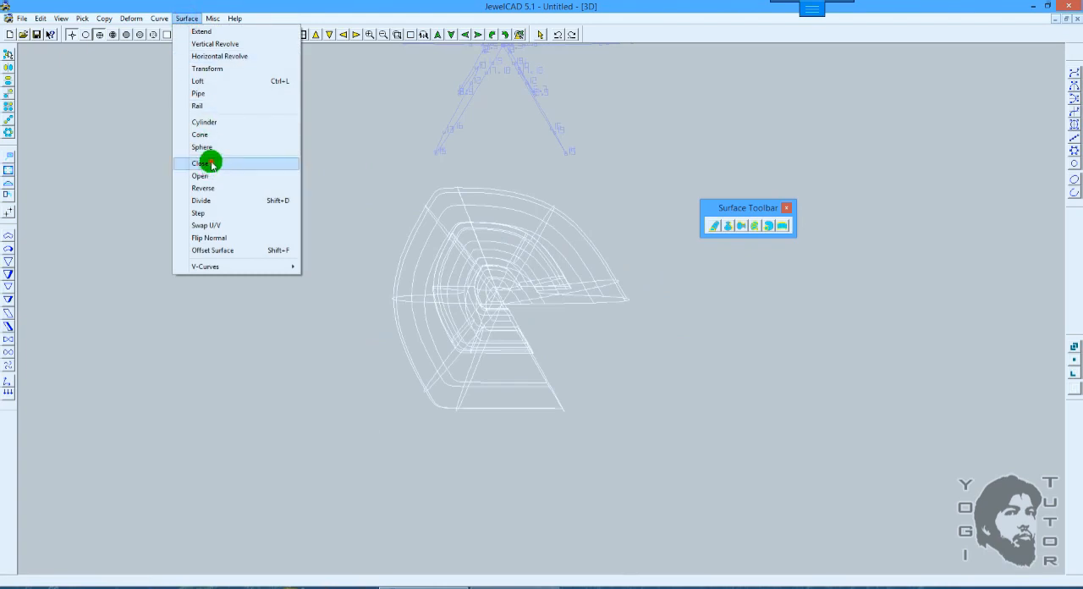
left_click(209, 163)
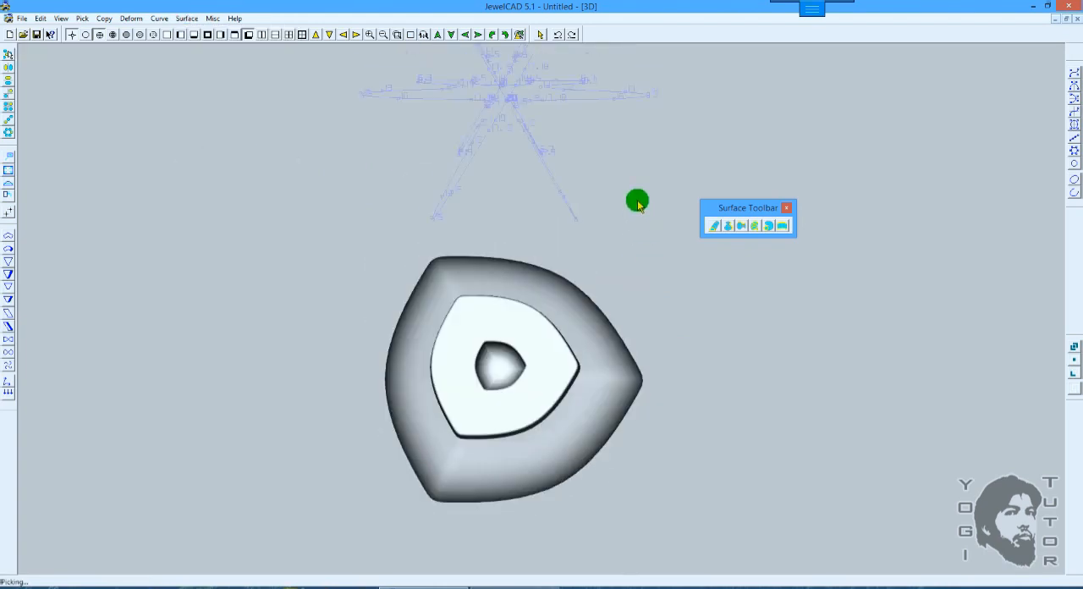
left_click_drag(631, 177, 632, 206)
left_click_drag(615, 159, 614, 218)
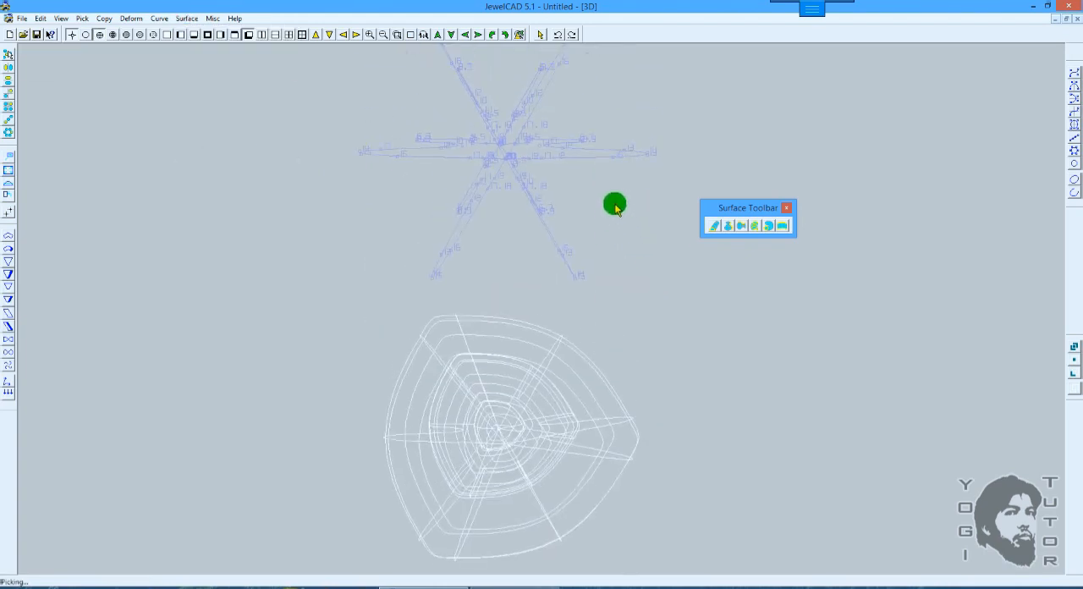
Step: Loft the upper set's six profiles clockwise from the lower-right one and re-pick that first profile as the last section
left_click(743, 224)
left_click(537, 233)
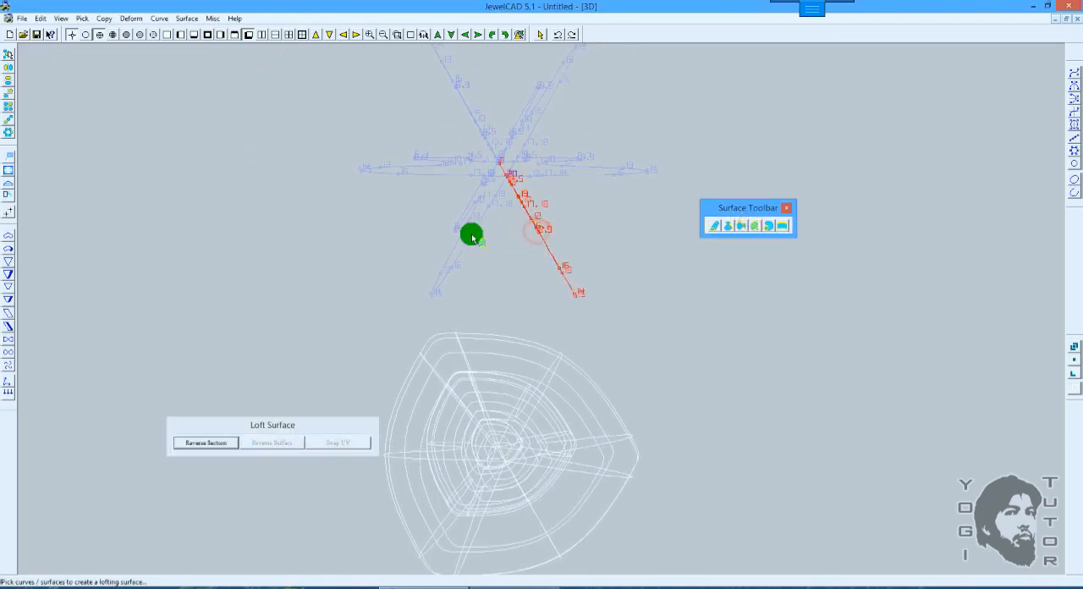
left_click(457, 228)
right_click_drag(464, 221, 576, 112)
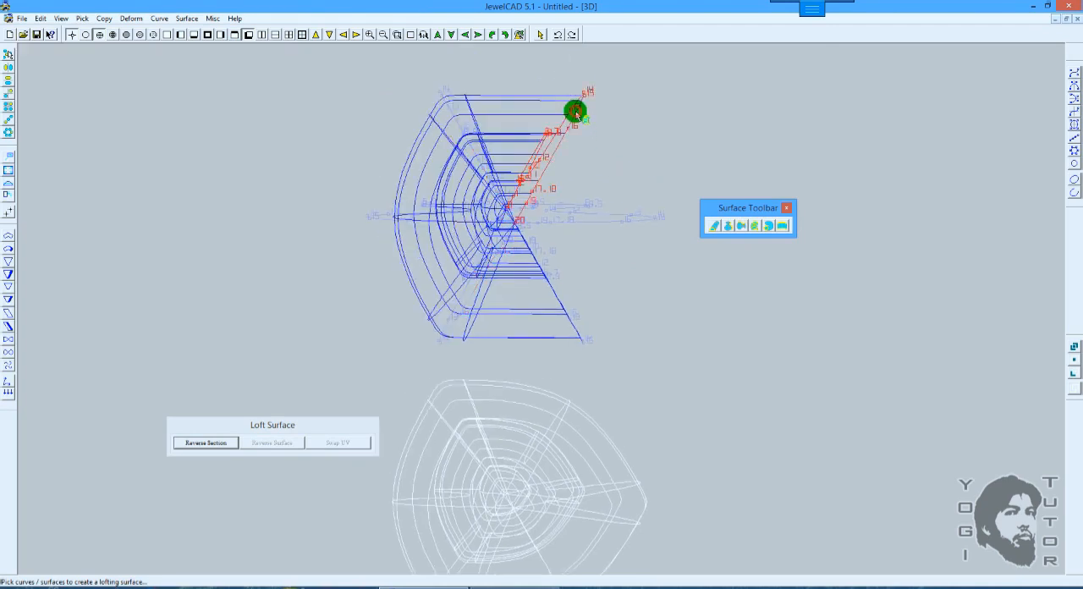
left_click(591, 214)
left_click(574, 319)
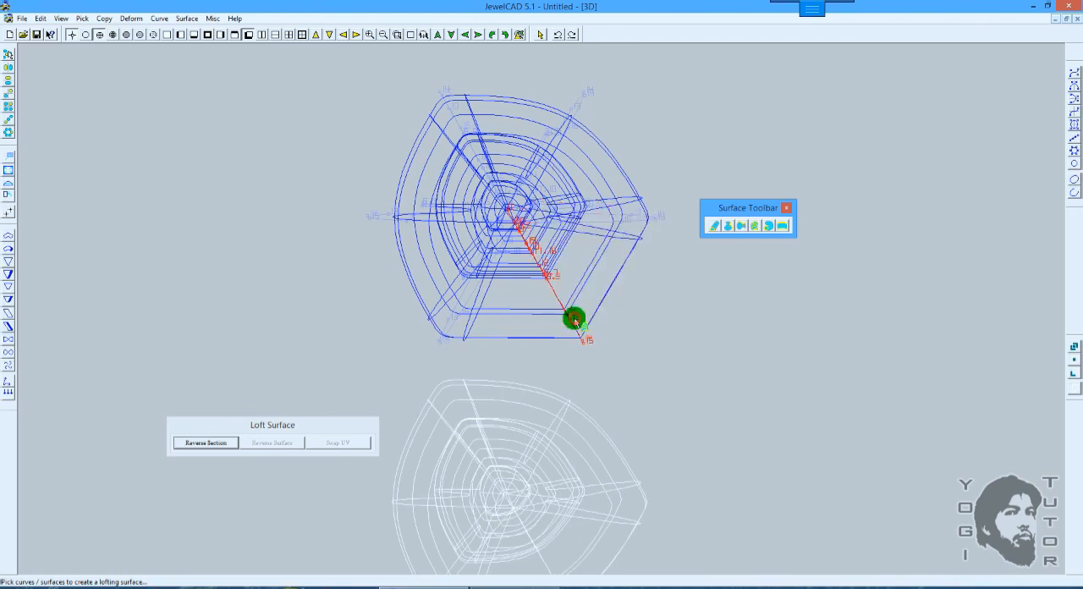
left_click(590, 241)
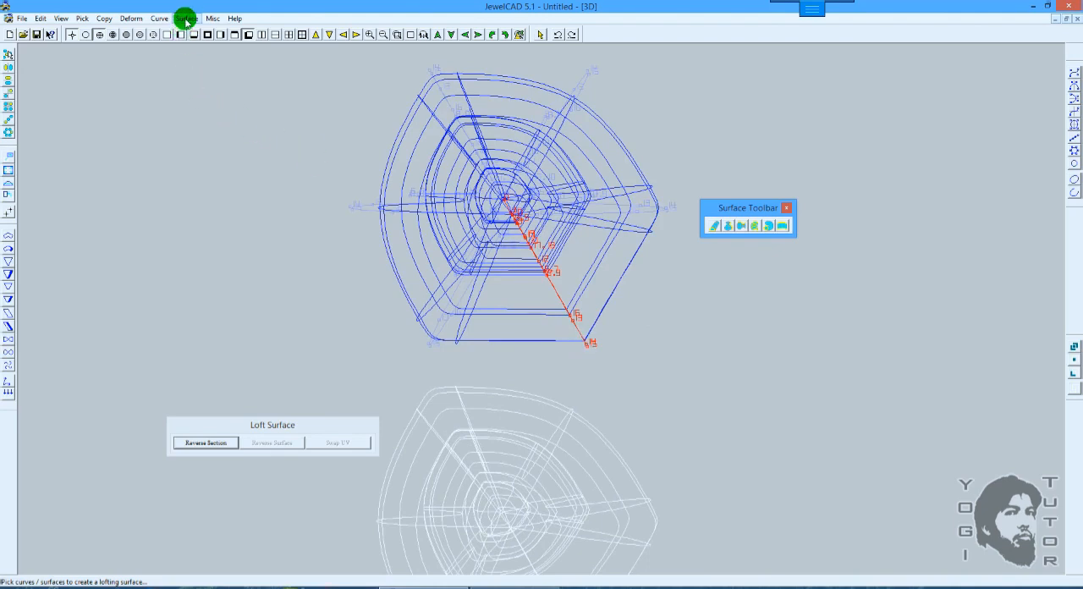
key("space")
Step: Shade both lofts for comparison and apply the Close command to the upper, re-picked one
key("F12")
scroll(615, 326, "down", 3)
scroll(619, 318, "up", 3)
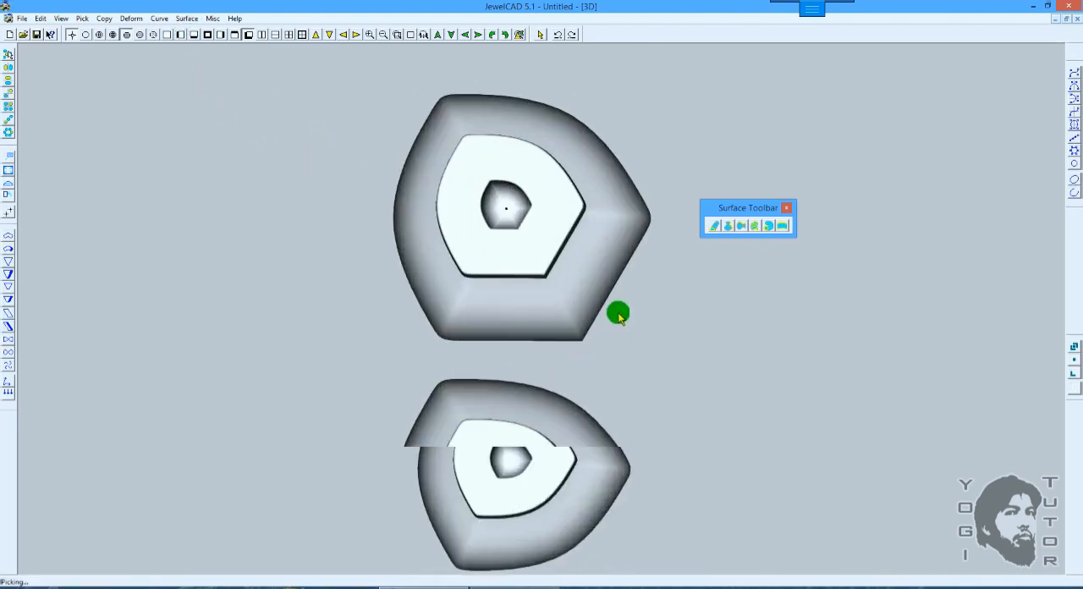
left_click_drag(631, 319, 636, 321)
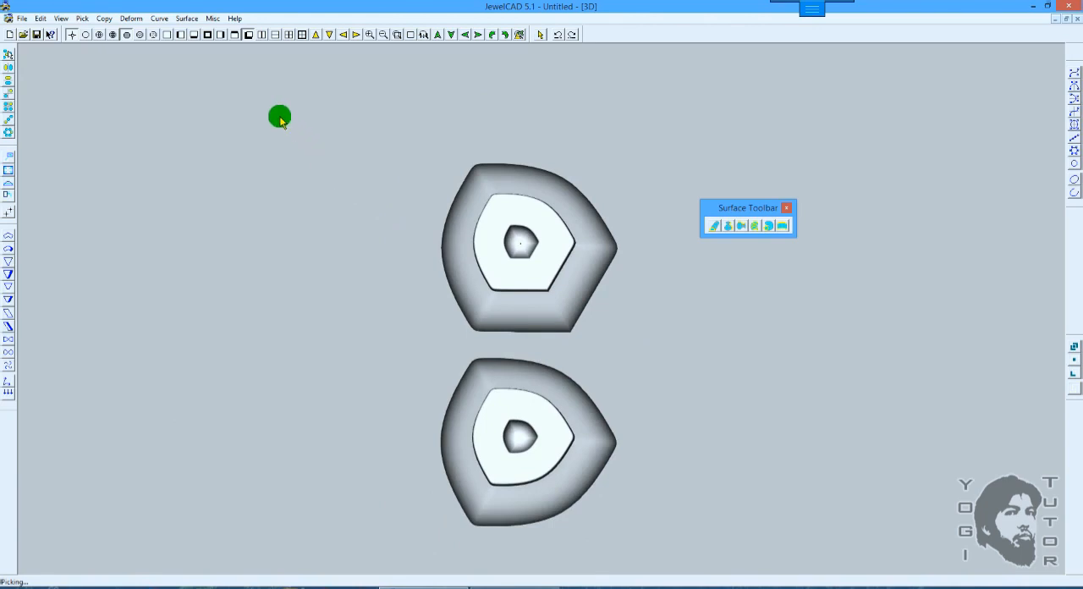
left_click(188, 19)
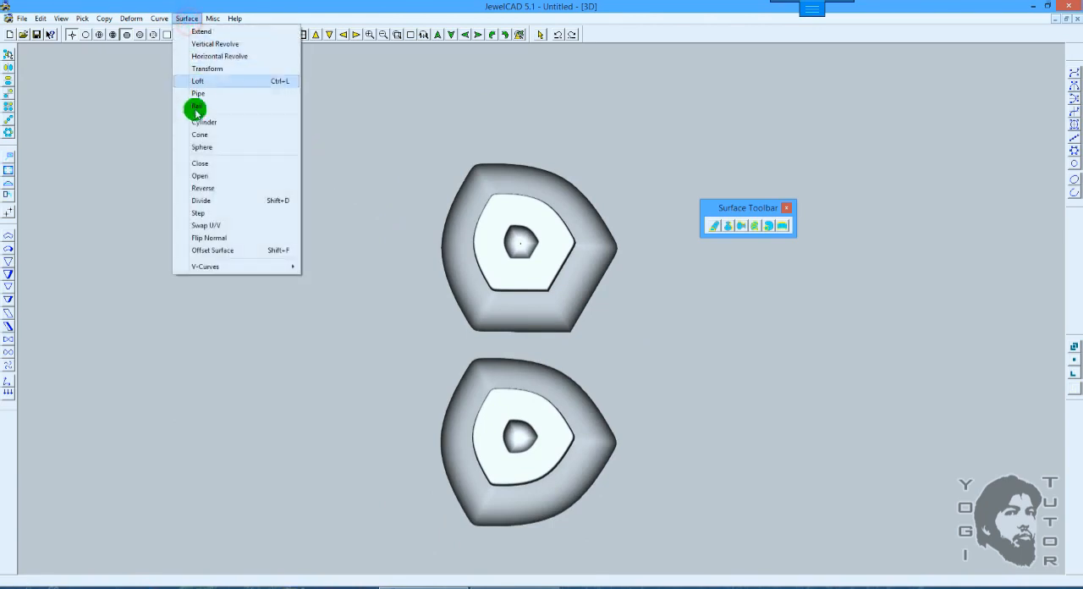
left_click(203, 163)
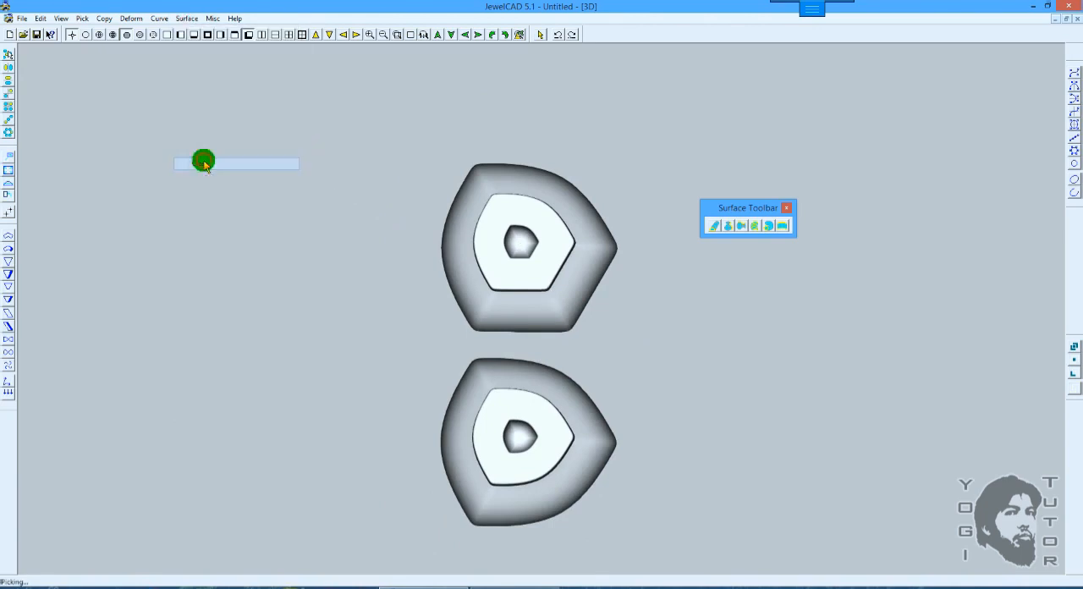
Step: Compare the corners of the two closed lofts in the top view, in shaded and wireframe display
right_click(622, 284)
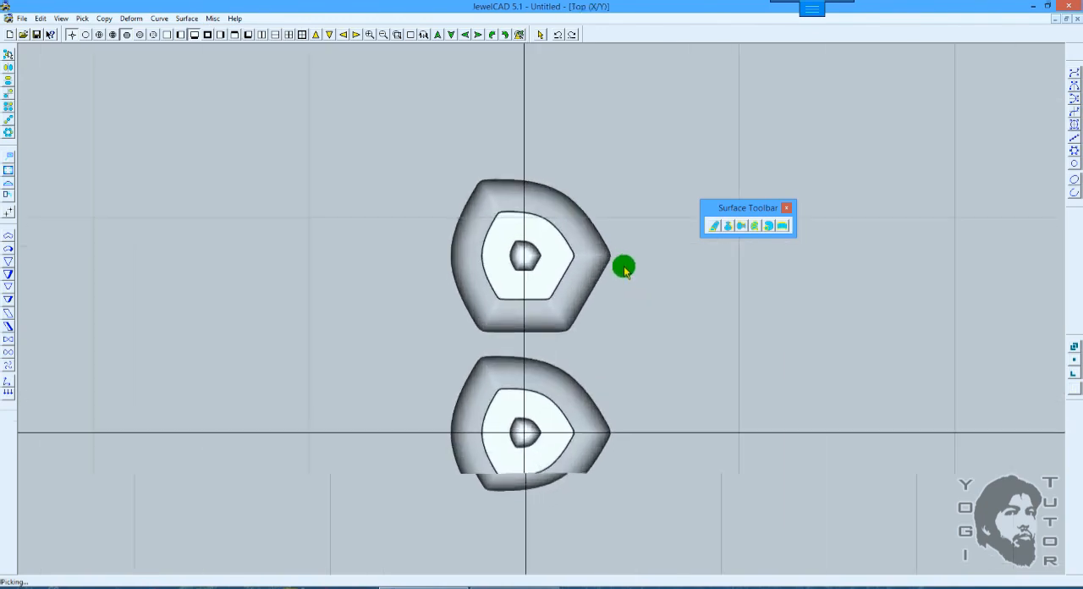
right_click_drag(615, 248, 612, 236)
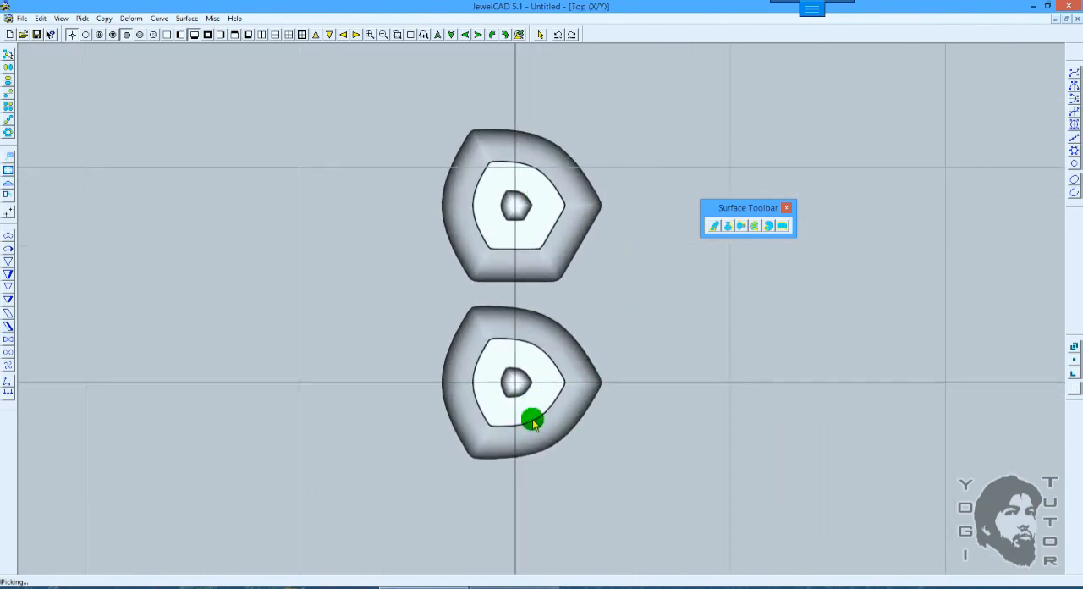
scroll(583, 237, "up", 1)
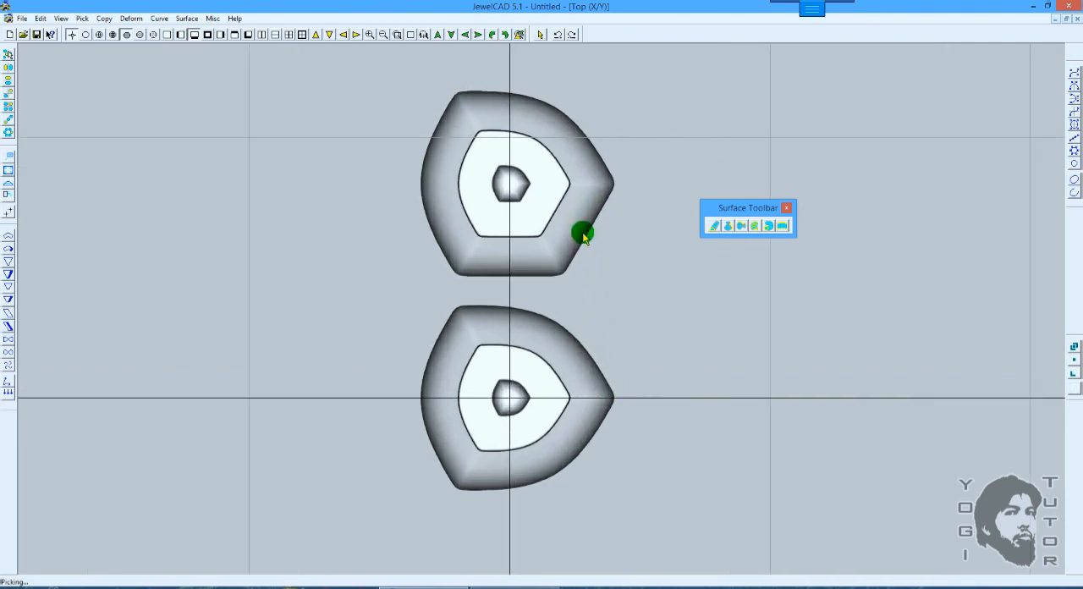
key("F6")
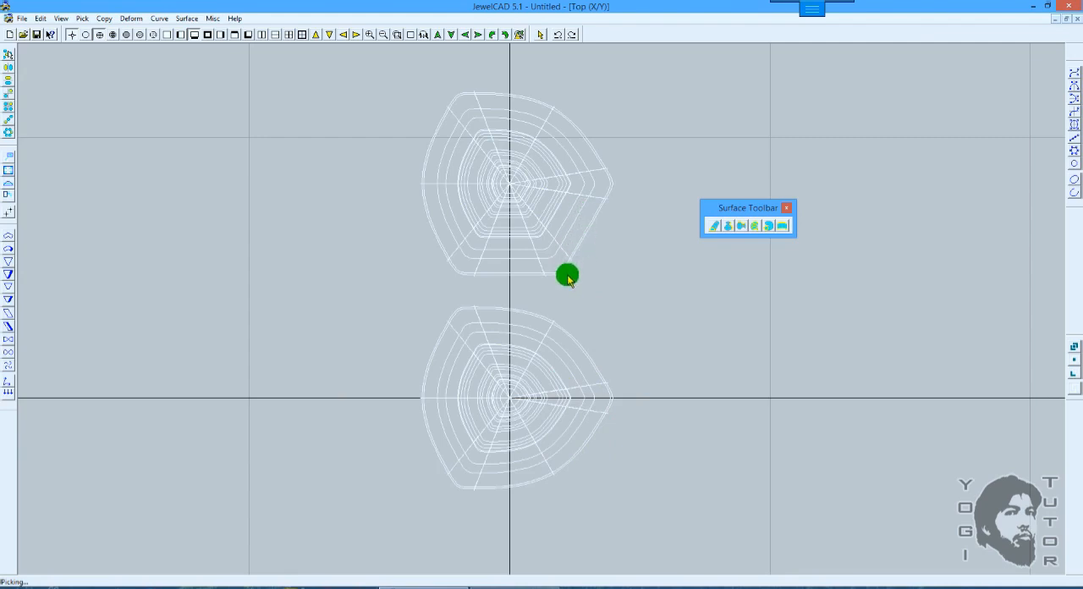
key("F12")
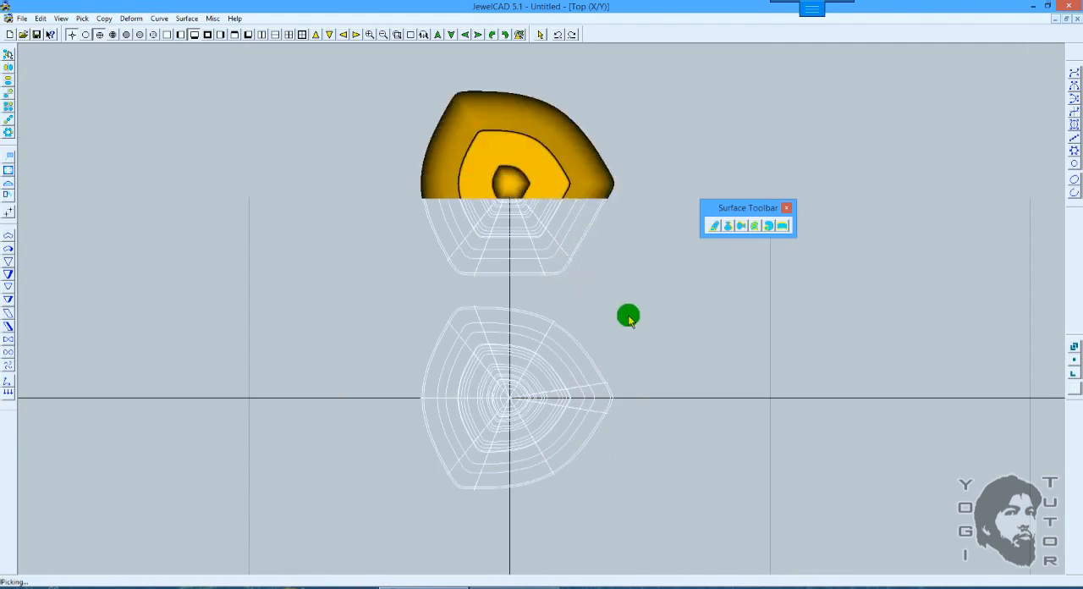
scroll(635, 321, "down", 1)
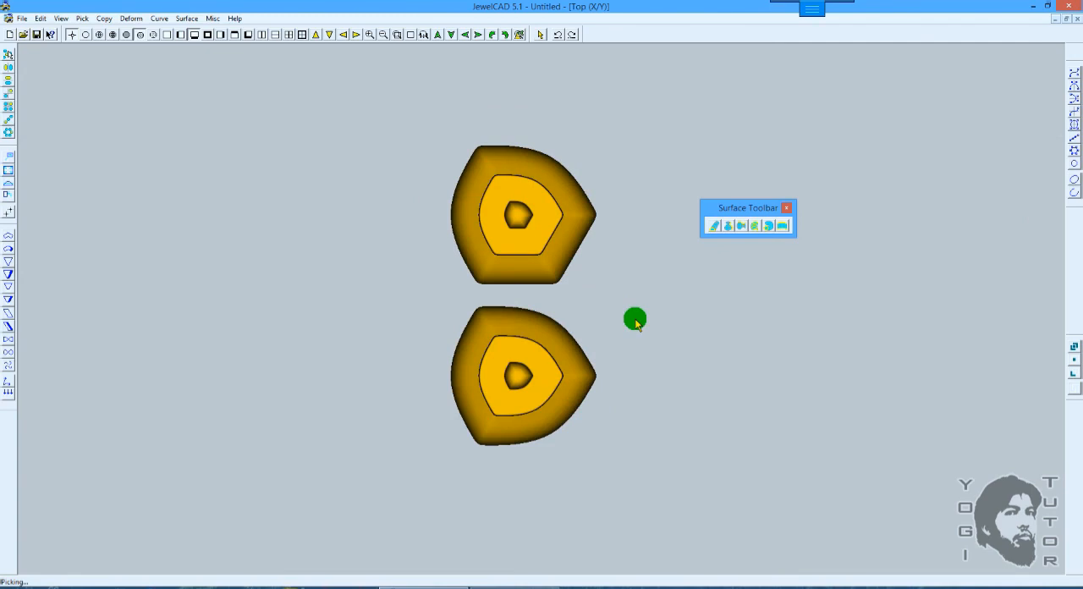
left_click(747, 227)
key("ctrl+w")
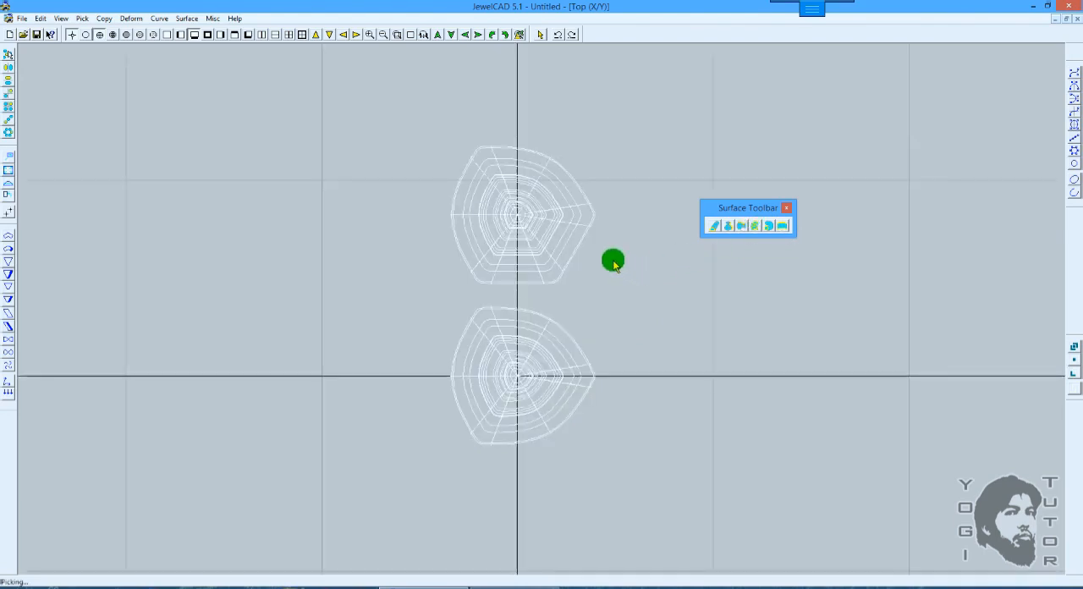
Step: Examine the two closed vase lofts side by side in the 3D view with gold shading
key("F8")
mouse_move(576, 335)
left_mouse_down()
mouse_move(584, 240)
mouse_move(554, 156)
mouse_move(576, 198)
left_mouse_up()
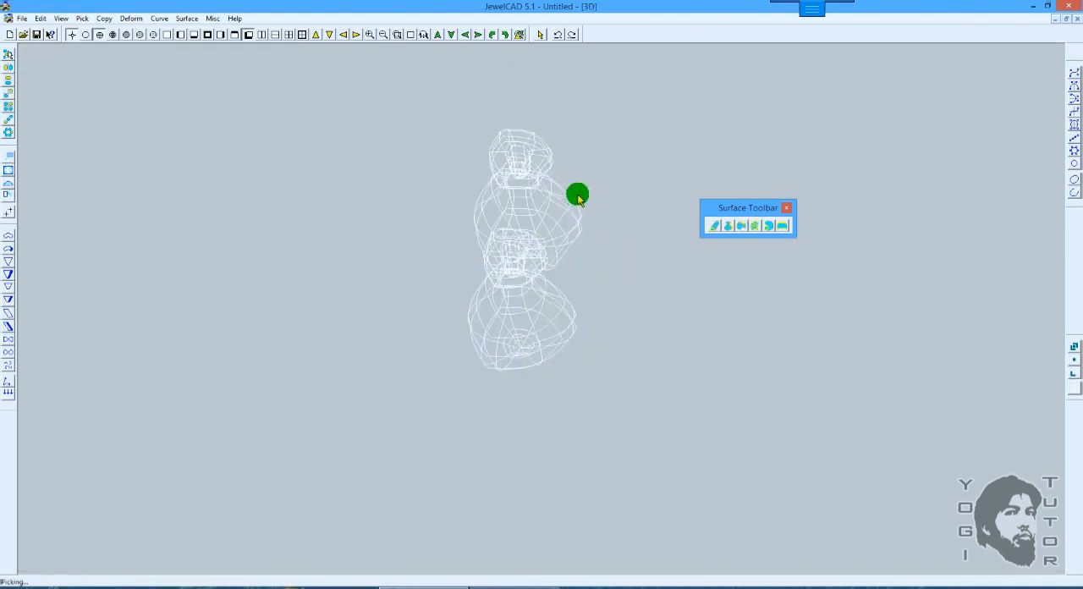
right_click_drag(577, 196, 580, 184)
left_click_drag(597, 162, 581, 234, "ctrl")
key("ctrl+t")
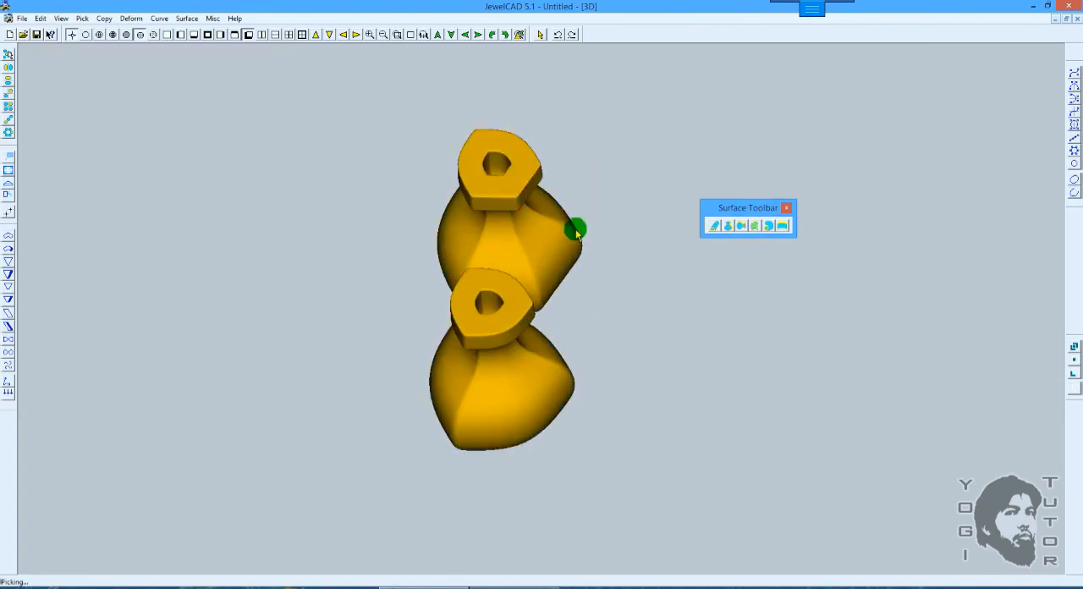
left_click_drag(578, 224, 561, 210, "ctrl")
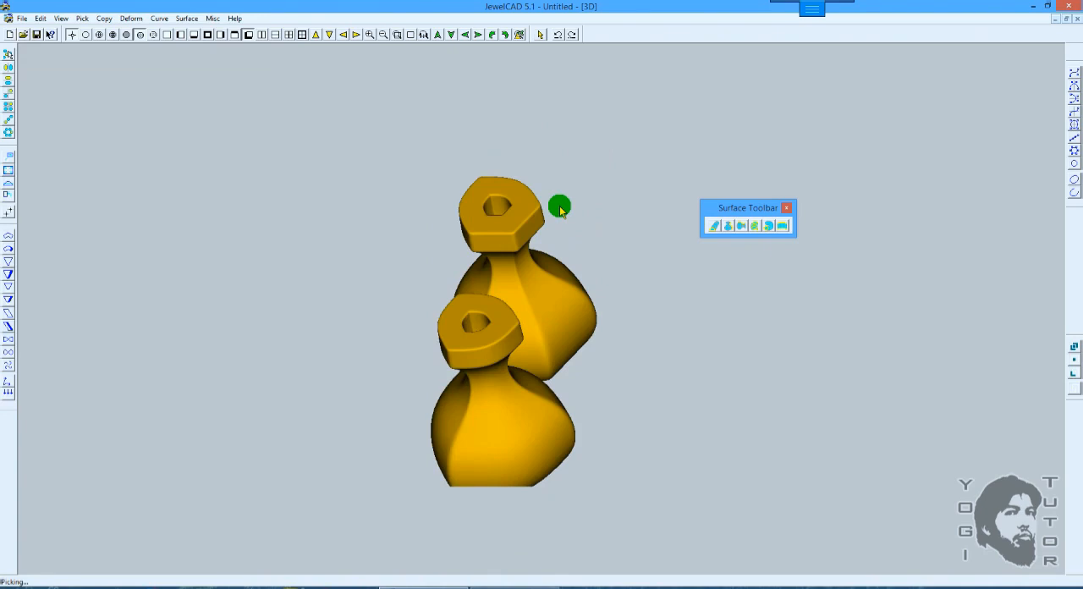
left_click_drag(561, 210, 570, 225, "ctrl")
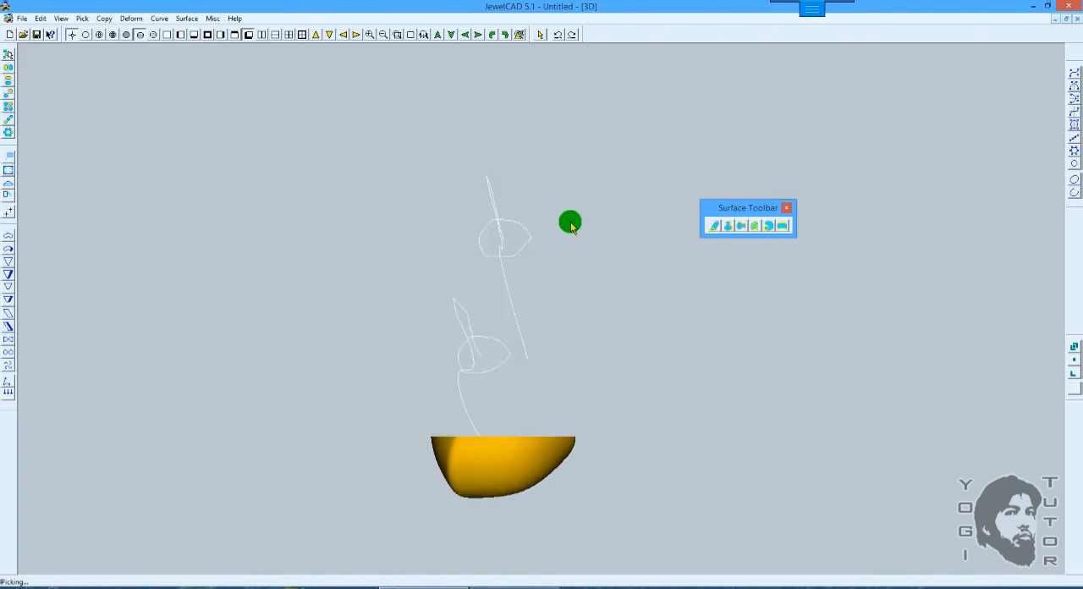
Step: Loft the upper set's six profiles clockwise from the lower-right one with sharp corners at each, re-picking the first profile as the last section
key("F9")
key("F7")
scroll(571, 232, "up", 2)
key("F10")
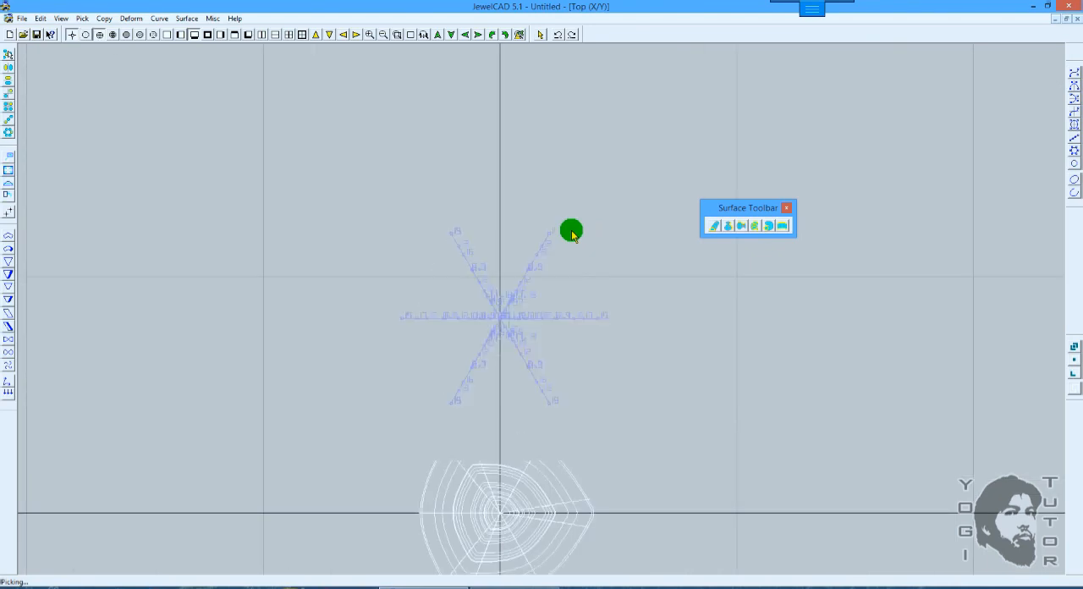
left_click_drag(566, 271, 593, 207, "ctrl")
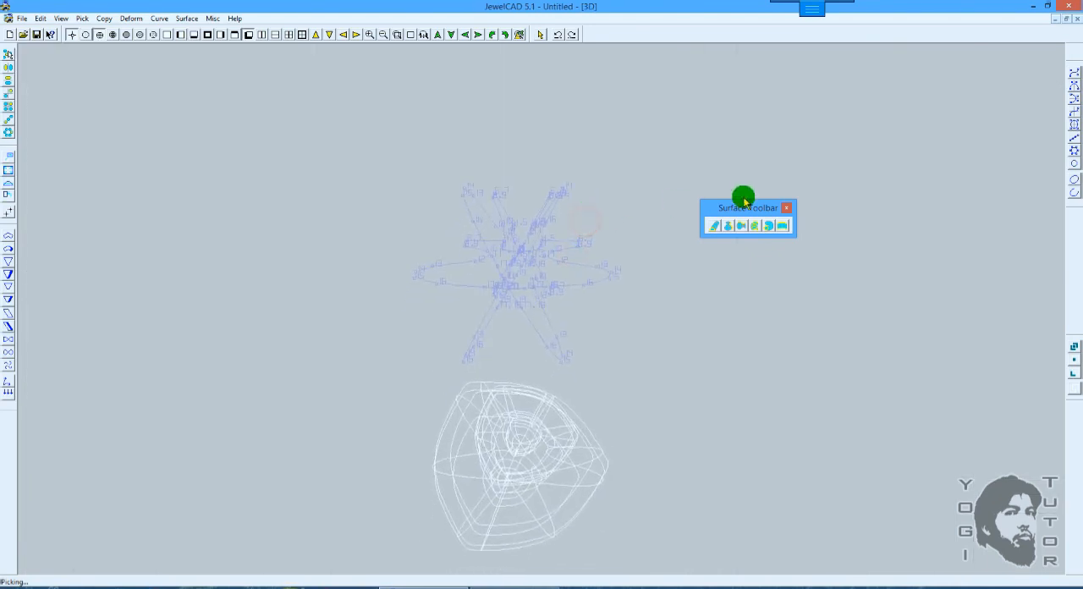
left_click(762, 231)
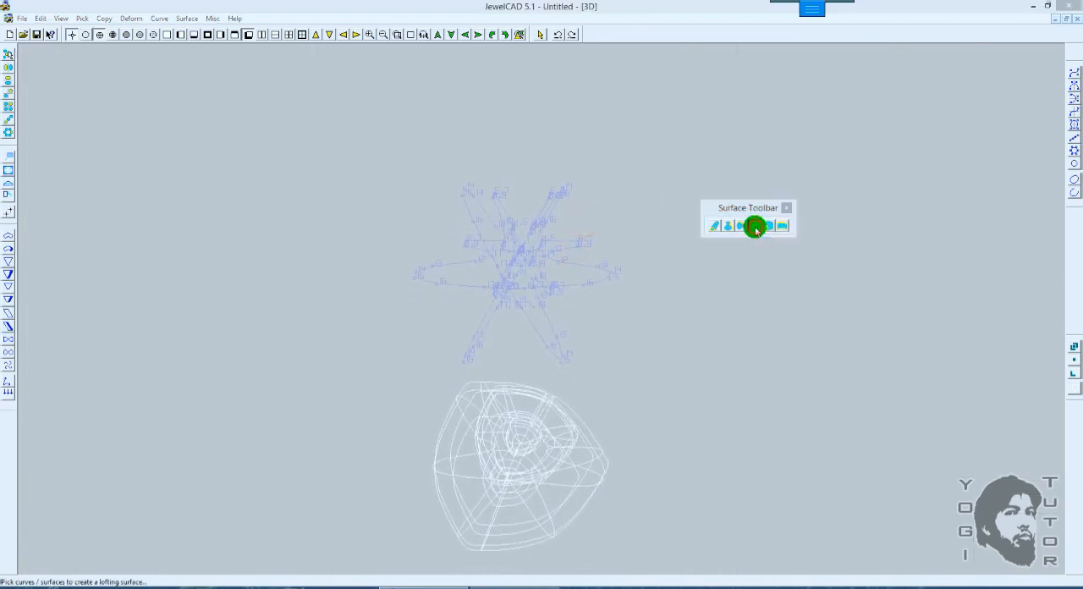
left_click(558, 347)
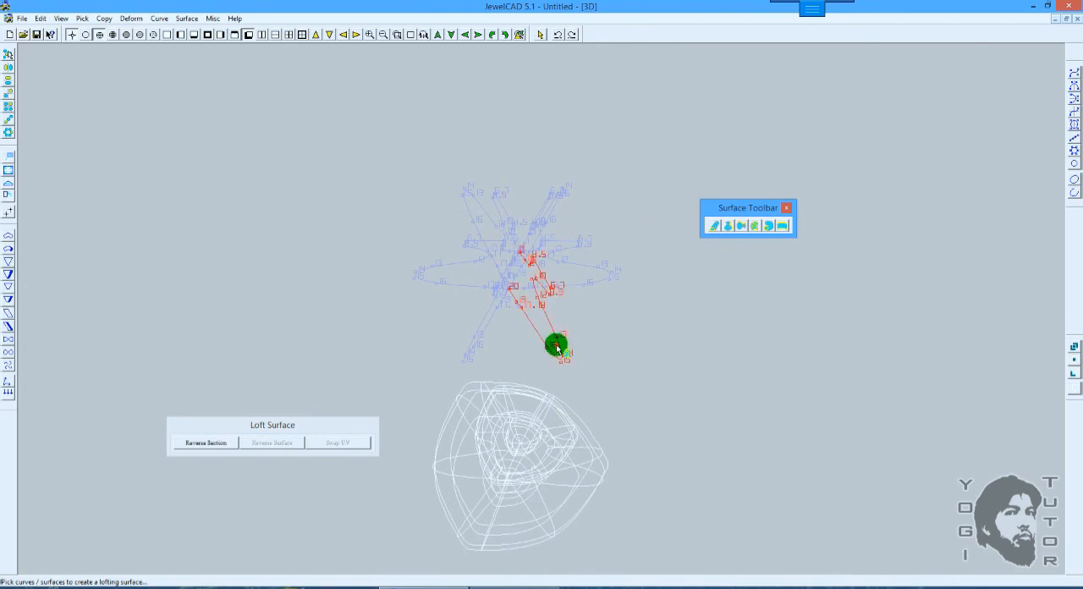
left_click(475, 337)
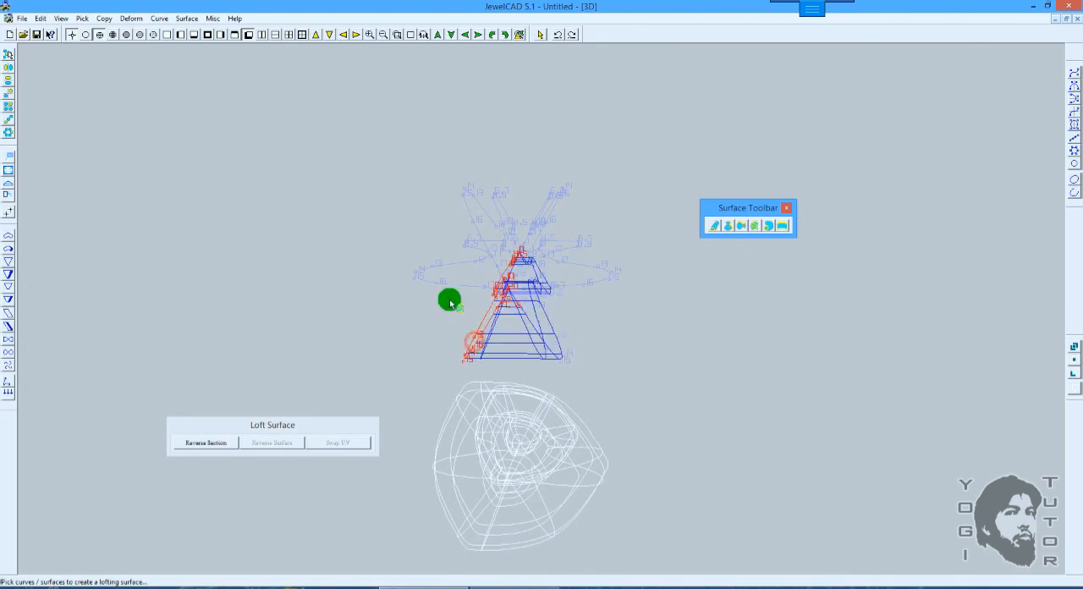
left_click(431, 272)
left_click(476, 185)
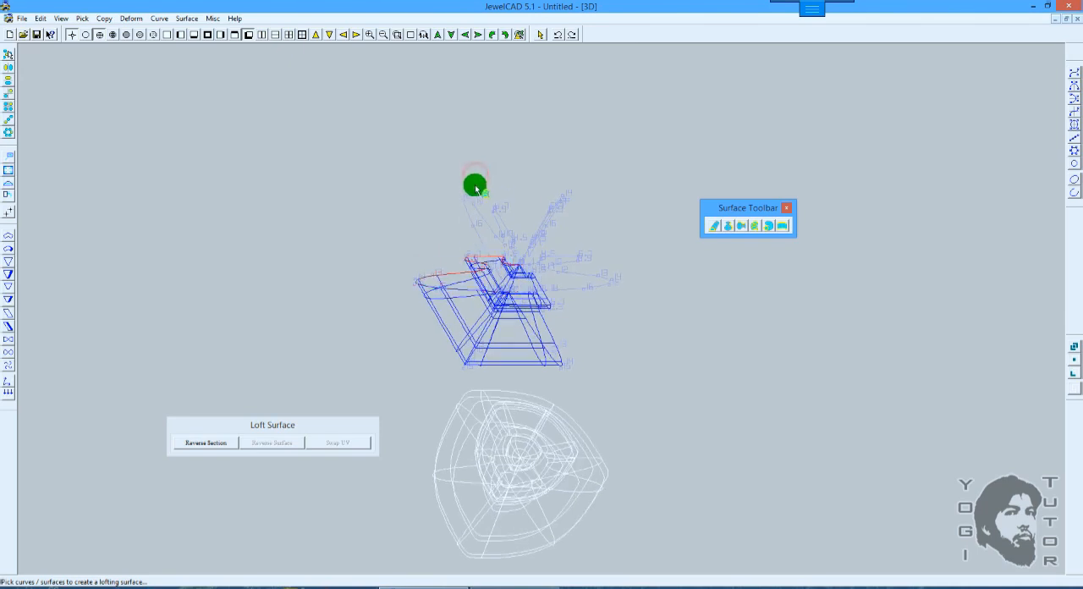
left_click(554, 203)
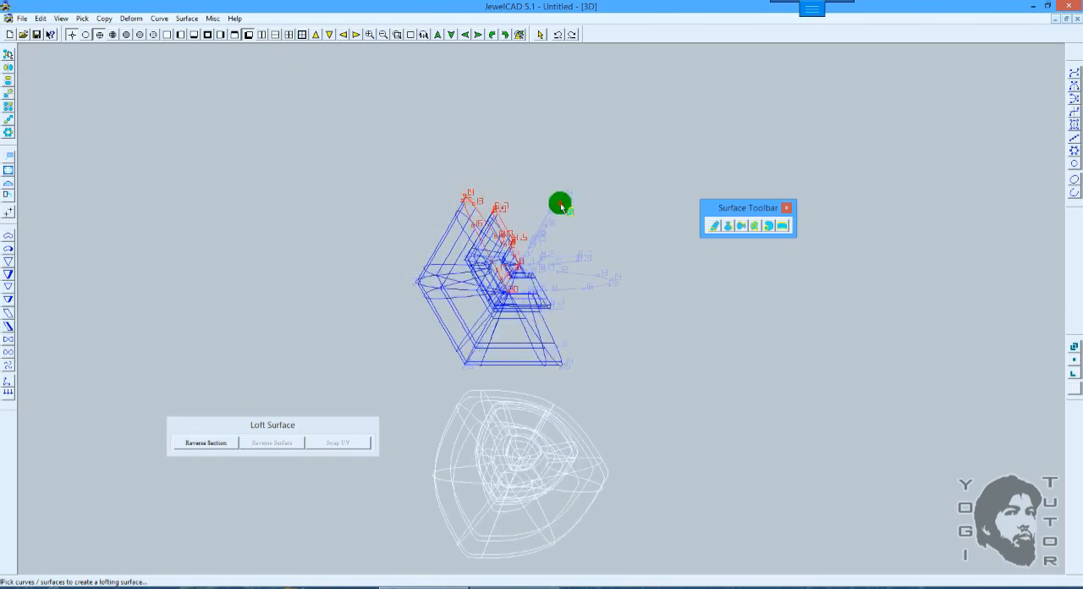
left_click(584, 259)
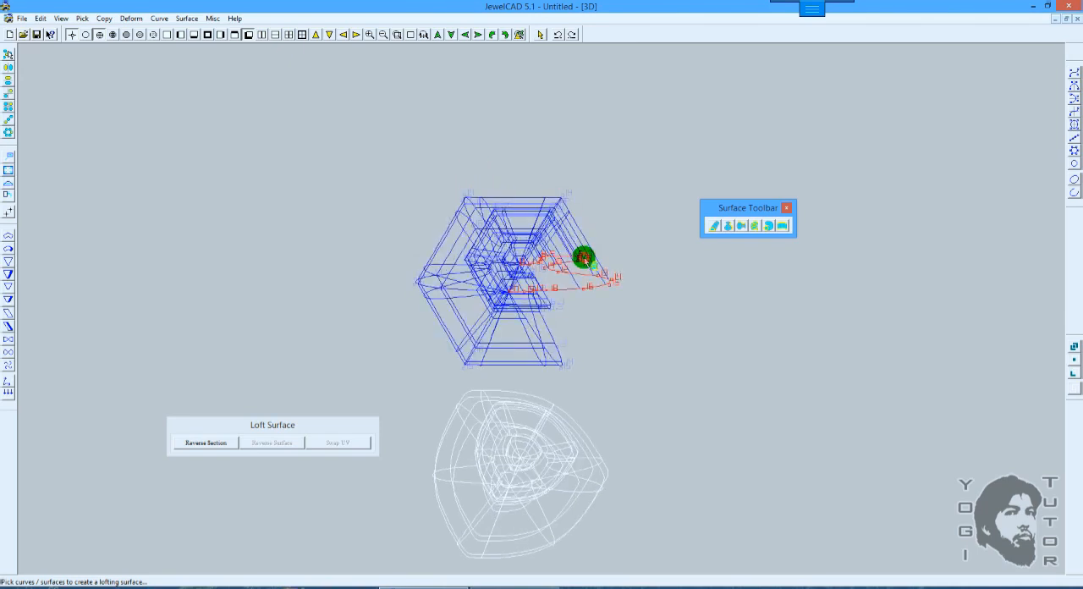
left_click(563, 363)
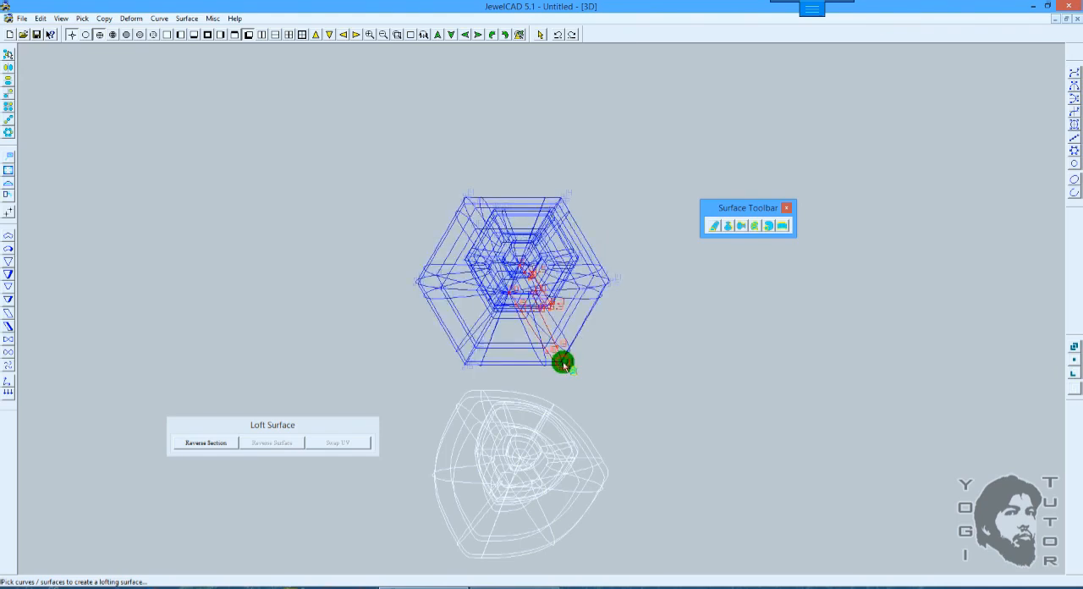
Step: Apply the Close command to the hexagonal upper loft and examine both vases shaded in the 3D view
left_click(187, 18)
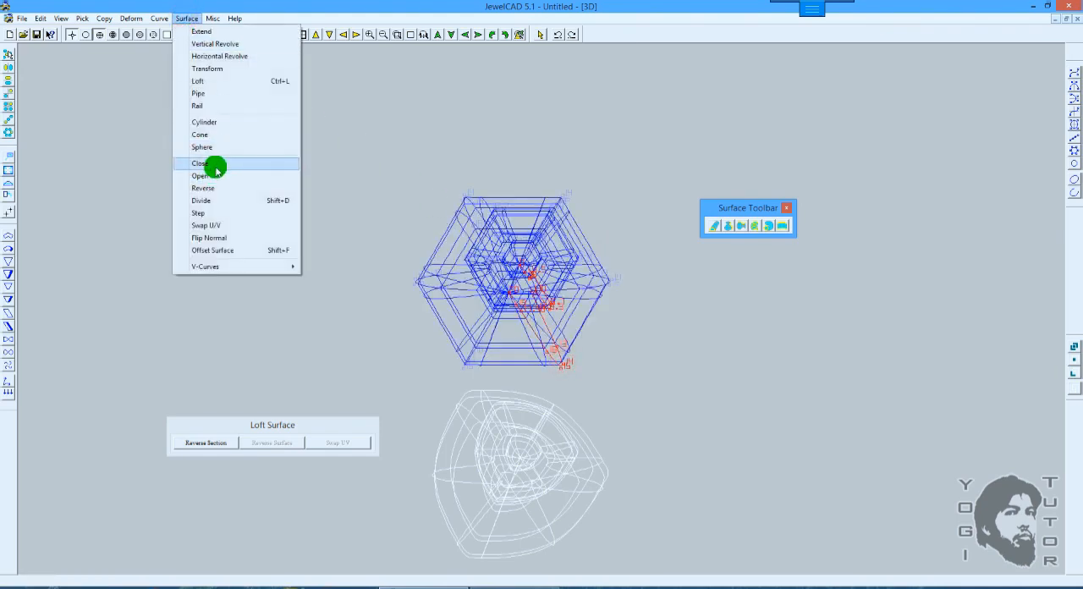
left_click(215, 167)
key("F12")
mouse_move(660, 187)
left_mouse_down("shift")
mouse_move(564, 214)
mouse_move(542, 275)
mouse_move(411, 357)
mouse_move(445, 193)
mouse_move(463, 178)
mouse_move(473, 217)
left_mouse_up("shift")
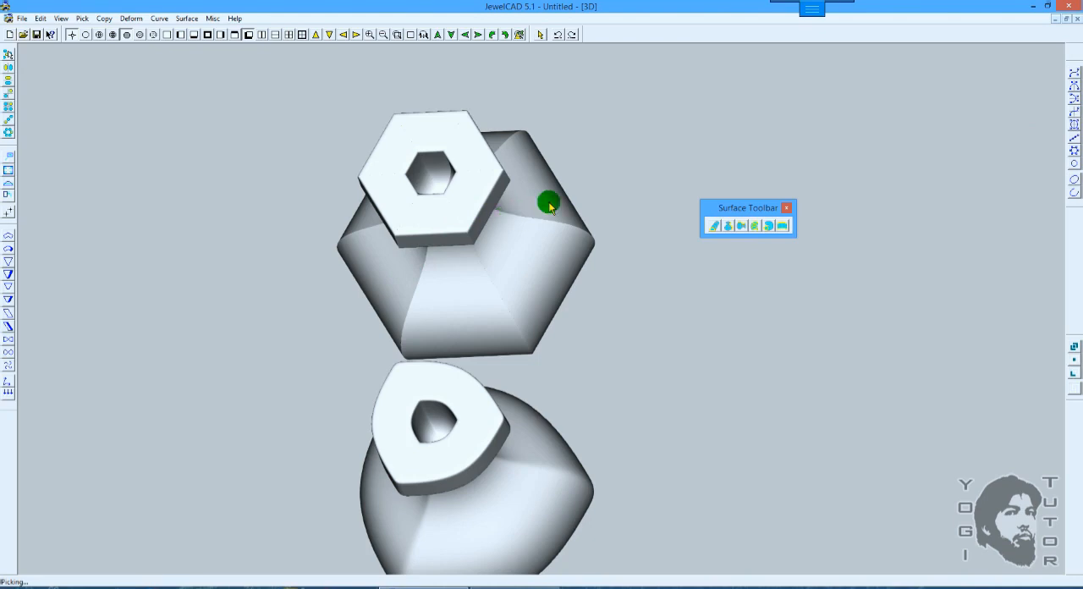
left_click_drag(618, 183, 621, 177)
Step: Undo the vase operations repeatedly until the drawing is empty
key("ctrl+z")
key("ctrl+z")
key("ctrl+z")
key("ctrl+z")
key("ctrl+z")
key("ctrl+z")
key("ctrl+z")
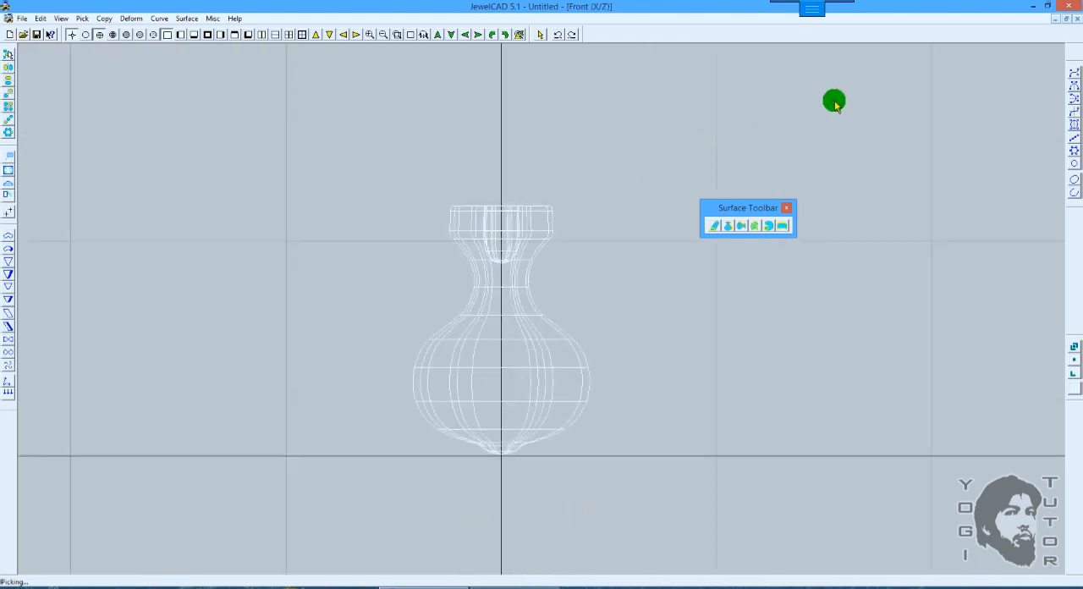
key("ctrl+z")
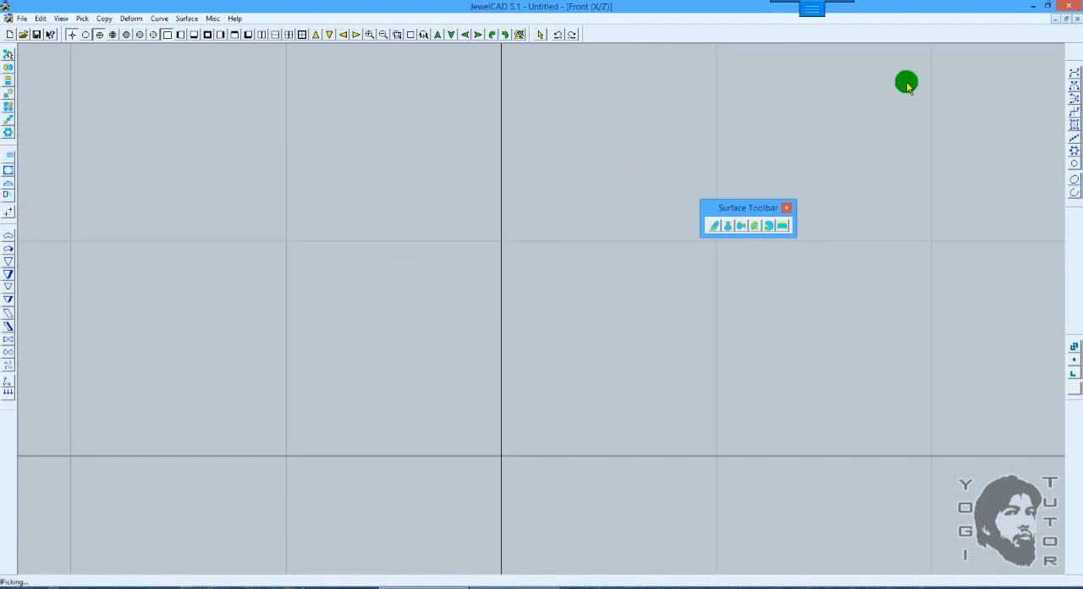
Step: Draw a six-point S-shaped simple curve across the vertical axis in the top view, ending at about X 6.95, Y 0.15
left_click(1074, 75)
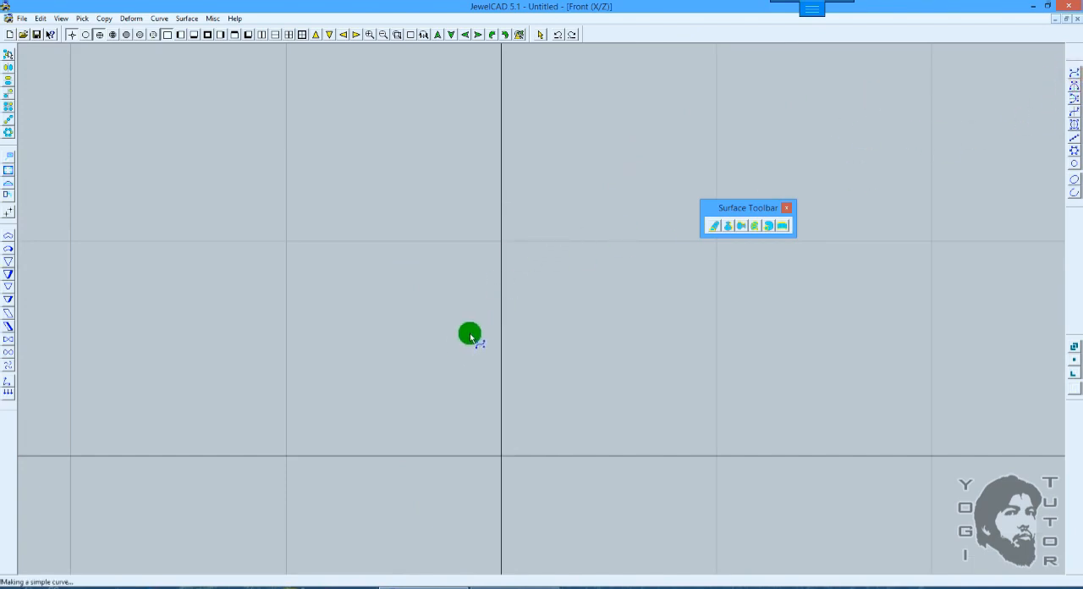
scroll(472, 321, "down", 3)
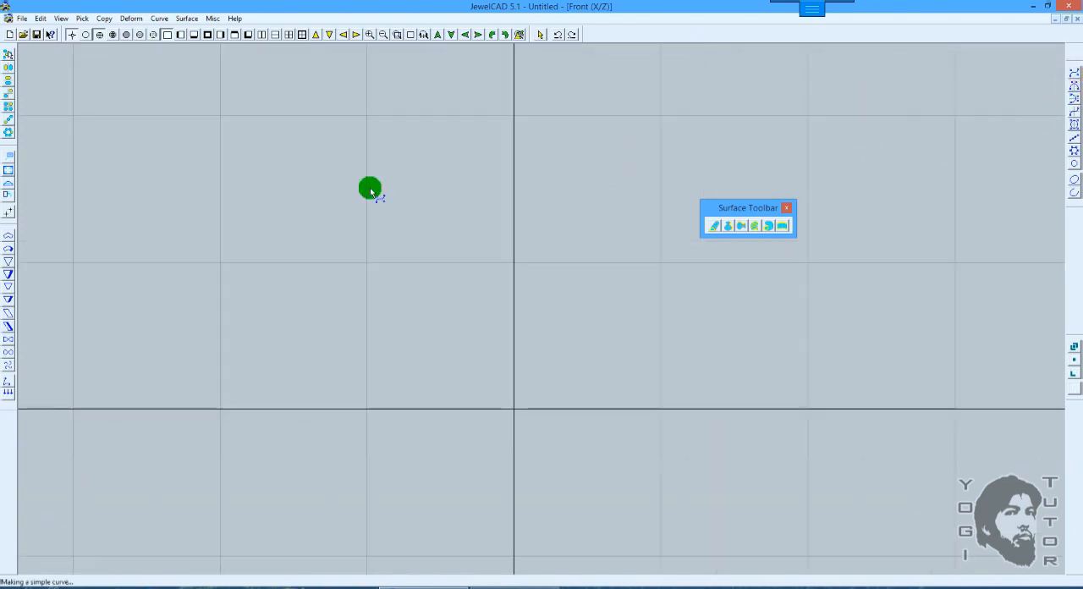
left_click(196, 36)
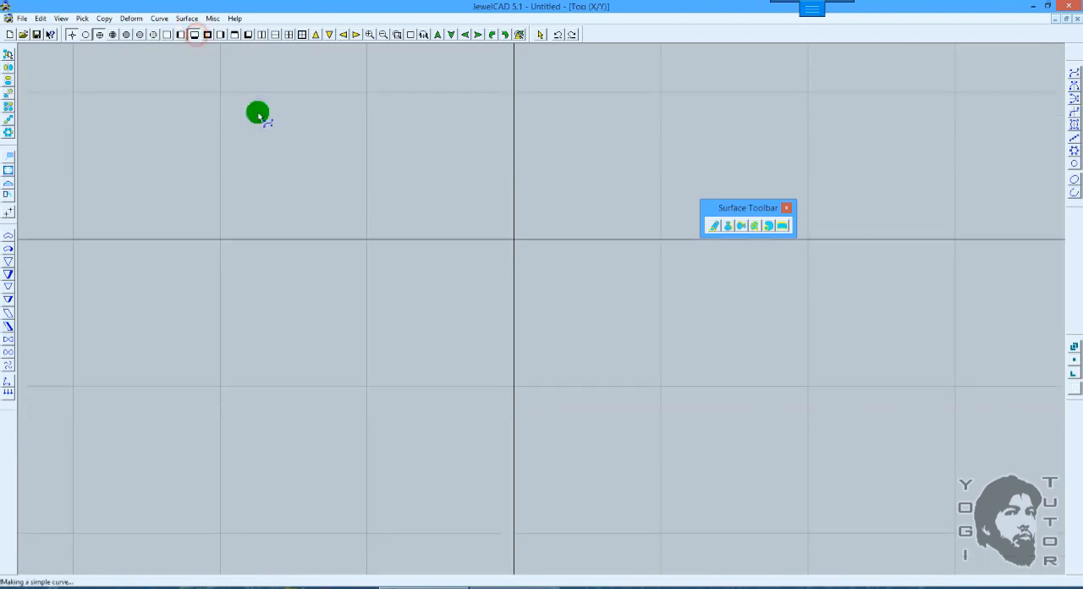
left_click(424, 311)
left_click(463, 237)
left_click(525, 263)
left_click(558, 305)
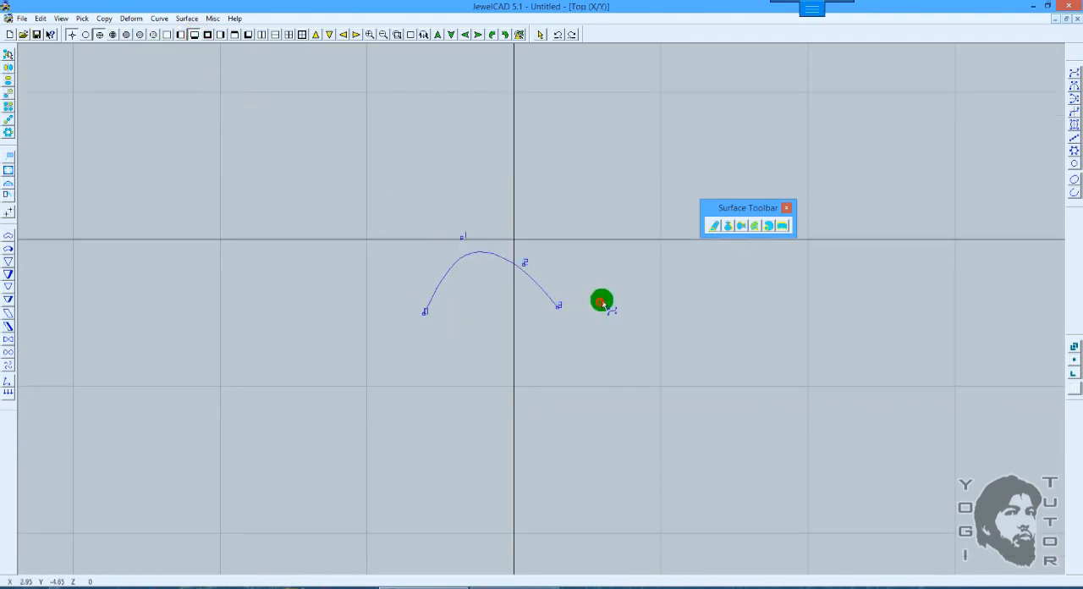
left_click(604, 299)
left_click(617, 238)
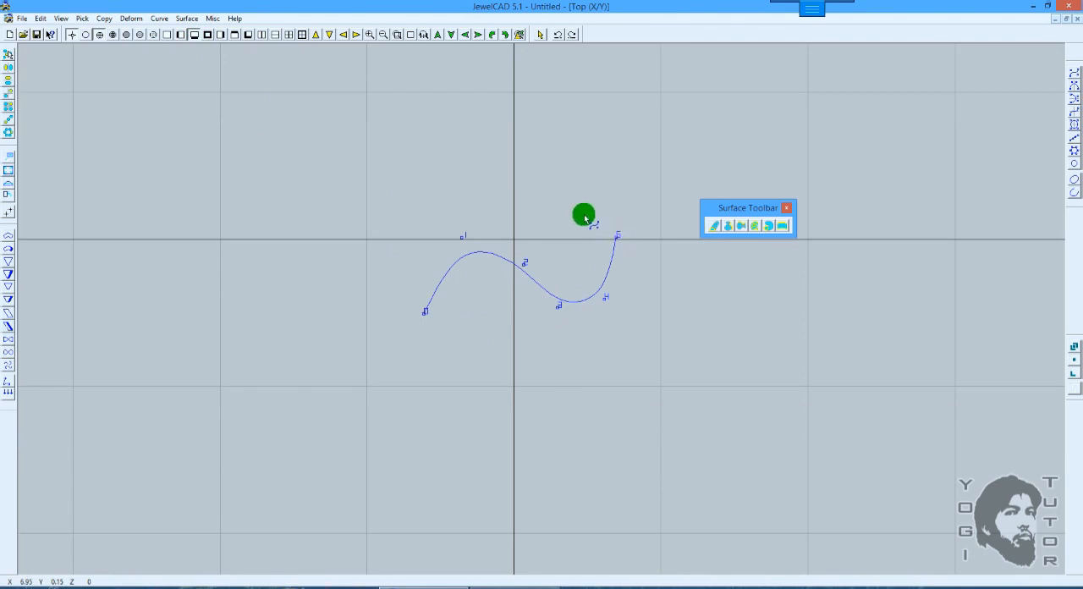
Step: Draw a second, narrower six-point S-shaped curve below the first, ending at about X 6.35, Y -6
left_click(477, 313)
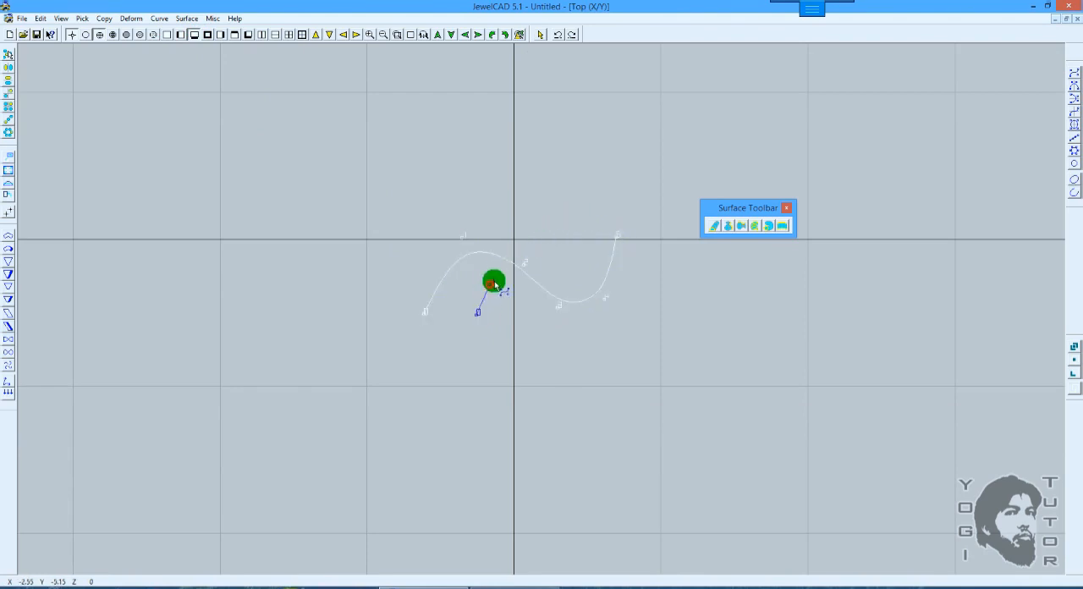
left_click(500, 279)
left_click(529, 300)
left_click(559, 340)
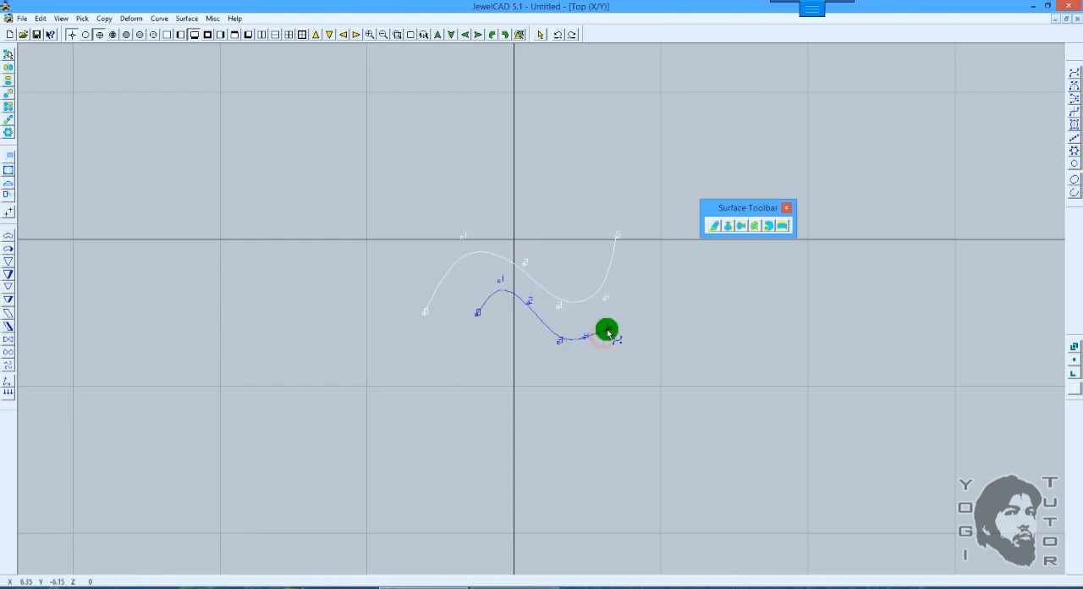
left_click(607, 328)
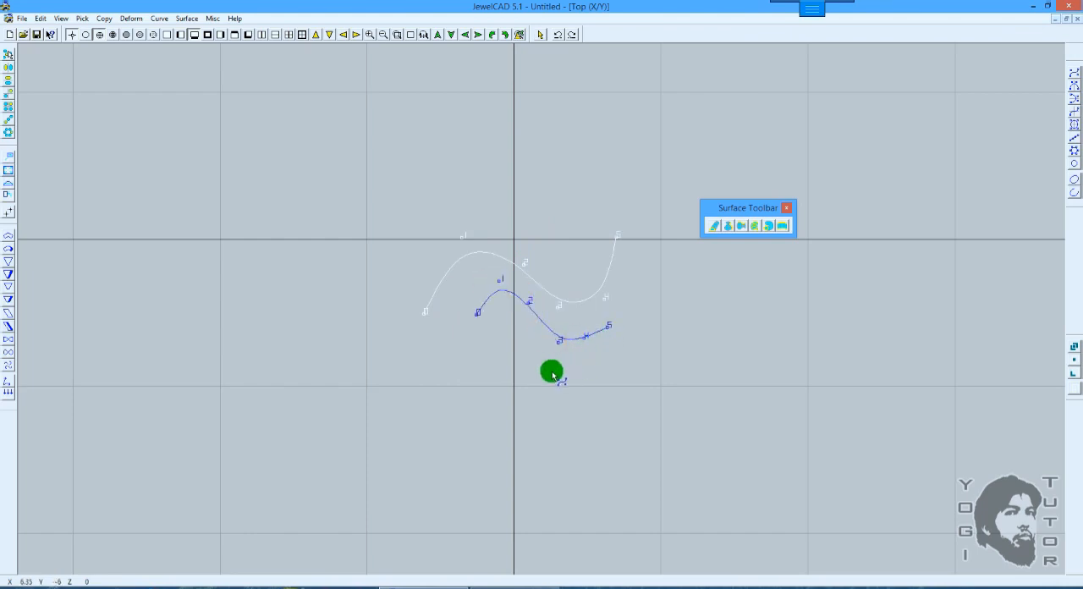
key("space")
Step: Draw a third, shallow wavy curve of six points below the second, ending at about X 7.35, Y -7.25
left_click(491, 359)
left_click(521, 359)
left_click(552, 379)
left_click(574, 379)
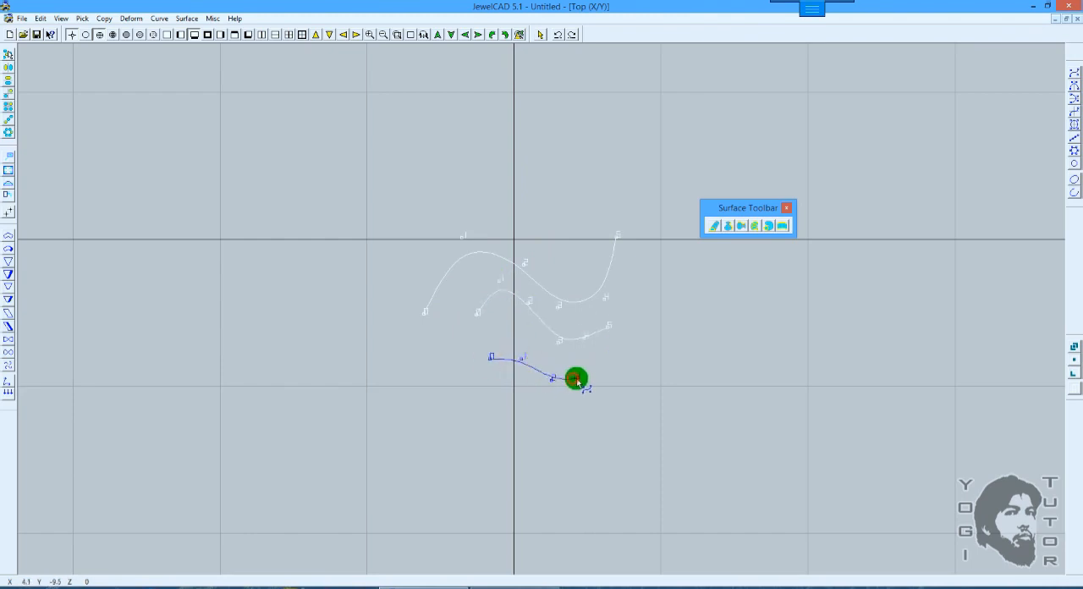
left_click(597, 366)
left_click(623, 343)
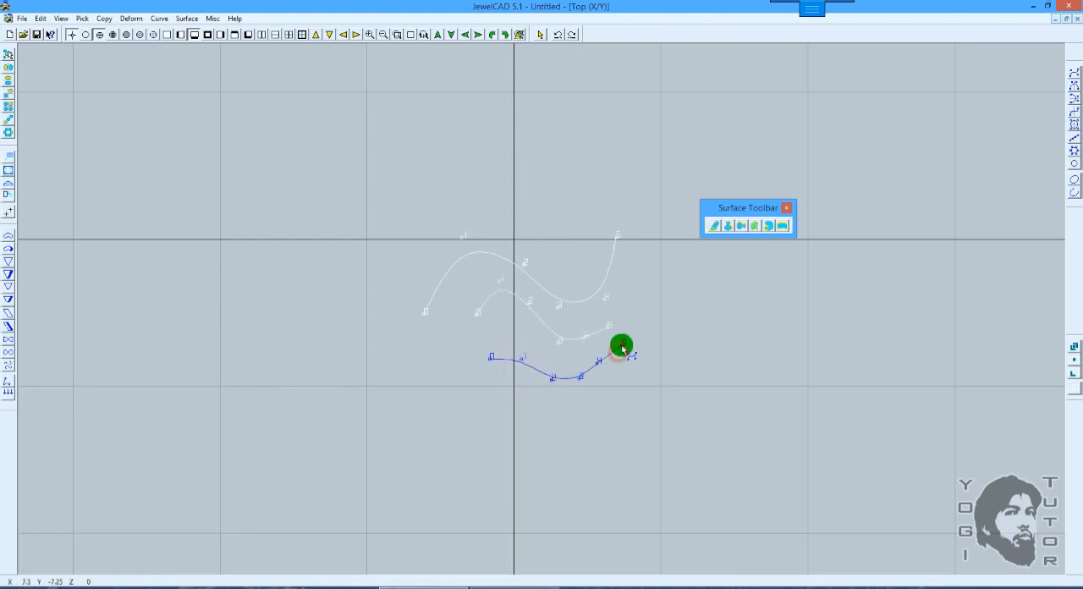
Step: Draw a fourth, nearly flat curve below the third with only five control points and finish curve drawing
left_click(481, 391)
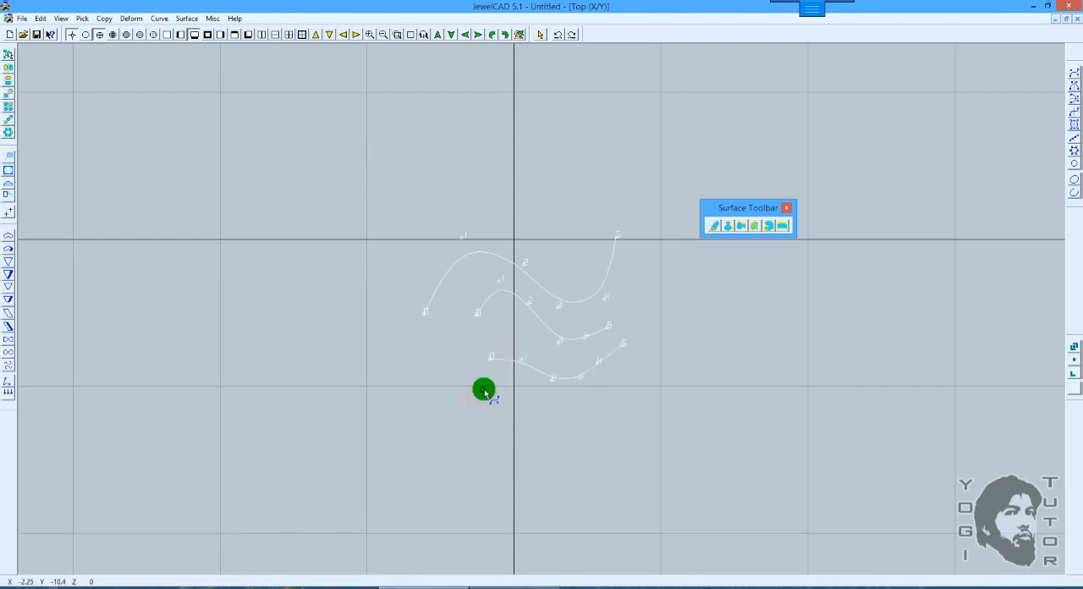
left_click(528, 399)
left_click(572, 400)
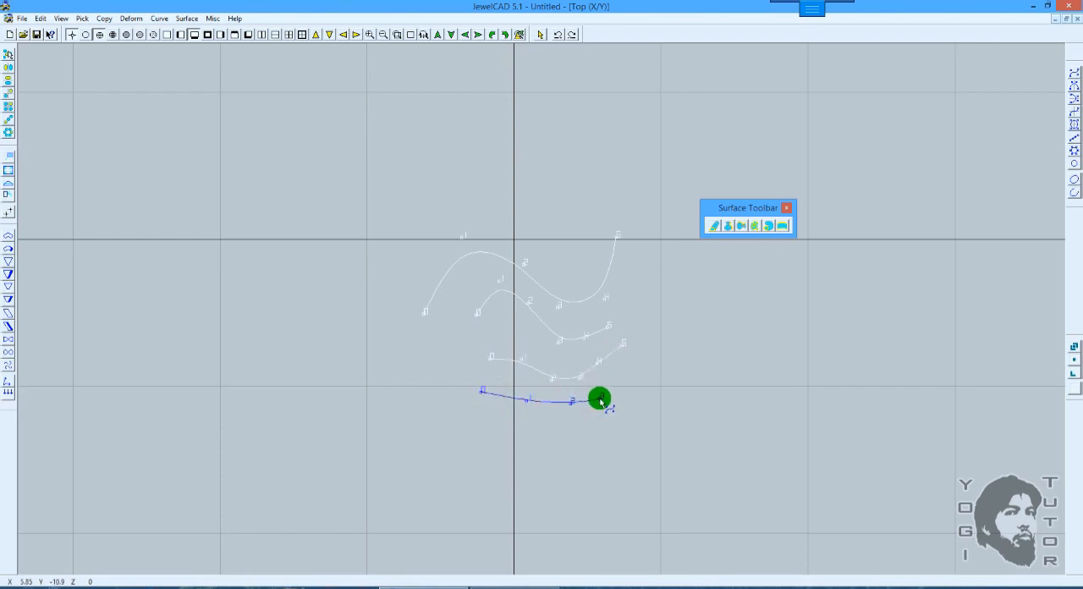
left_click(601, 396)
left_click(628, 375)
key("space")
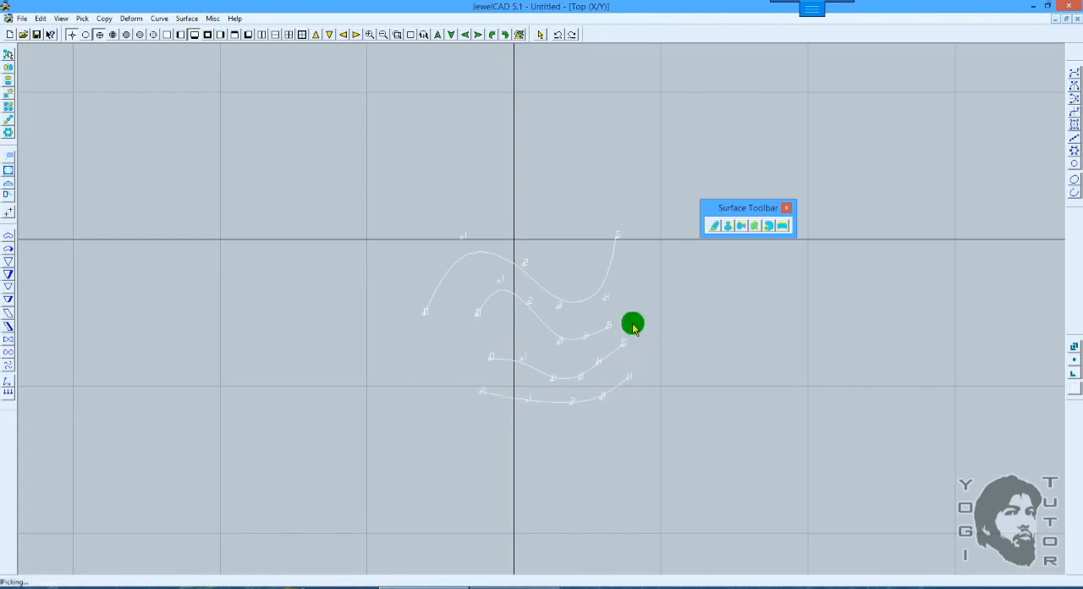
Step: Move the second curve up about 2.35 along Z in the front view, then deselect it in the 3D view
left_click_drag(598, 329, 560, 346)
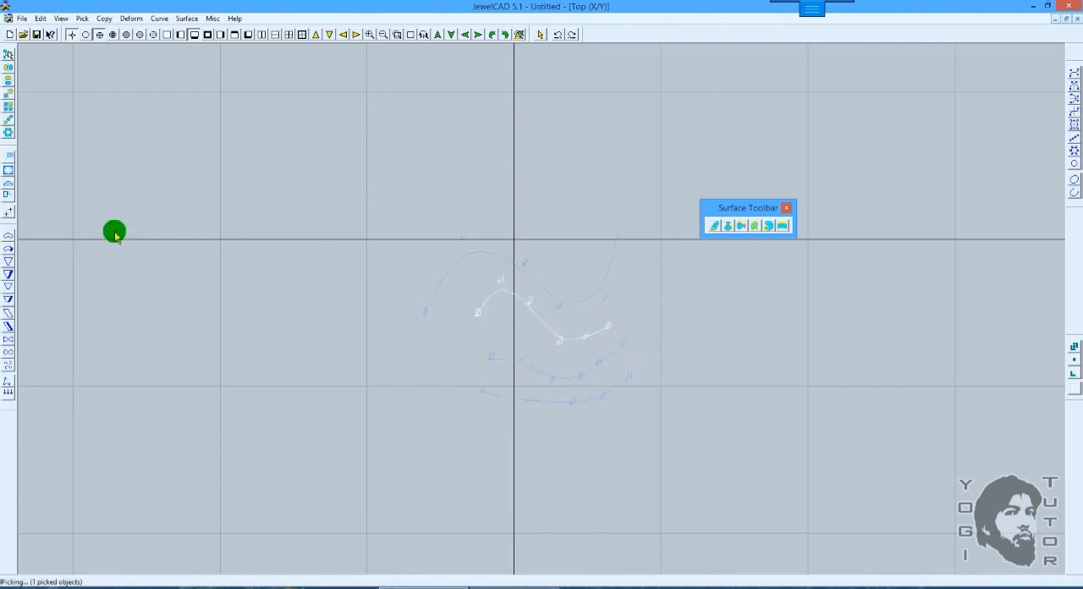
left_click(168, 34)
left_click(10, 158)
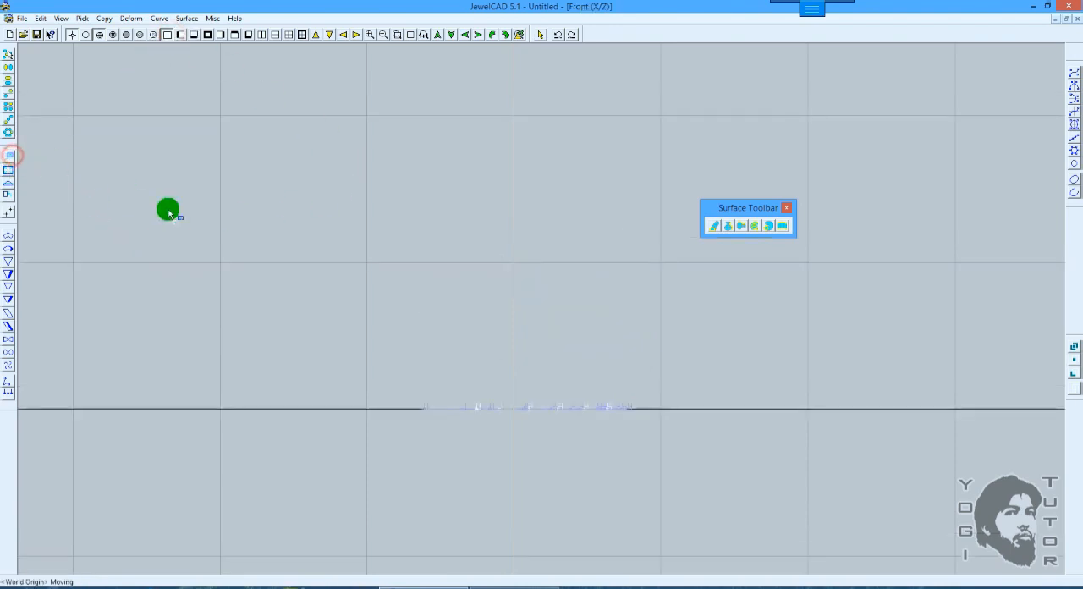
left_click_drag(290, 230, 338, 206)
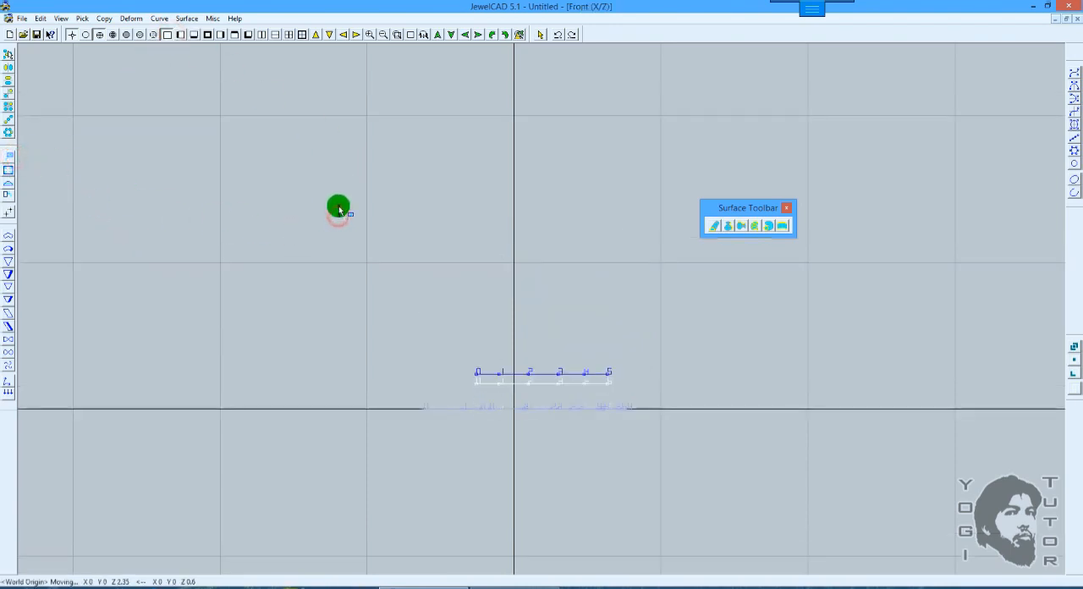
middle_click_drag(454, 205, 511, 320)
key("space")
Step: Pick the third curve and move it upward along Z, above the second curve
left_click(555, 471)
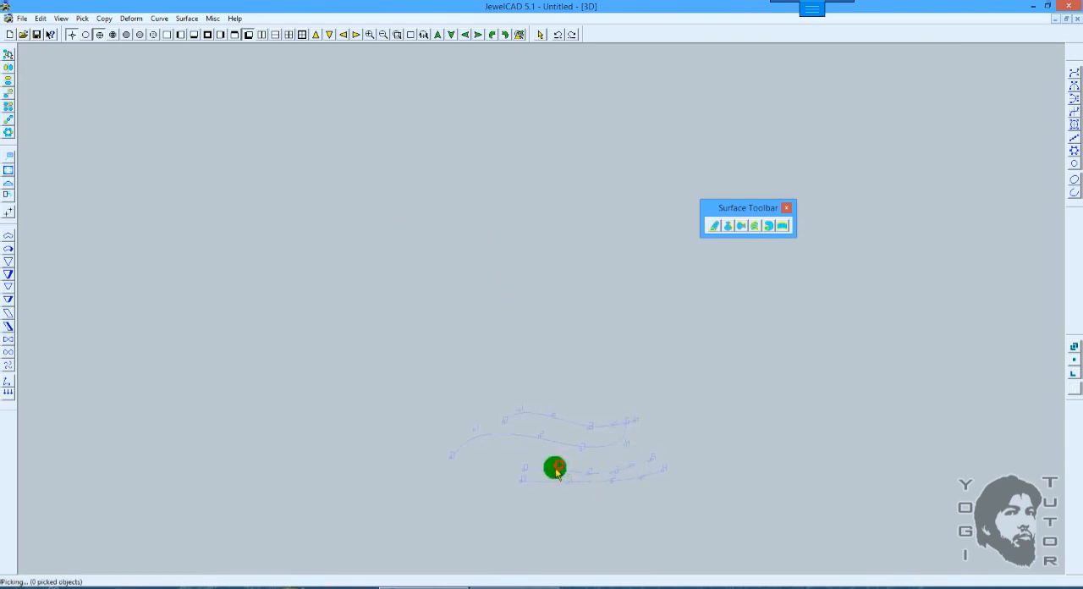
left_click(550, 468)
middle_click_drag(363, 268, 482, 251)
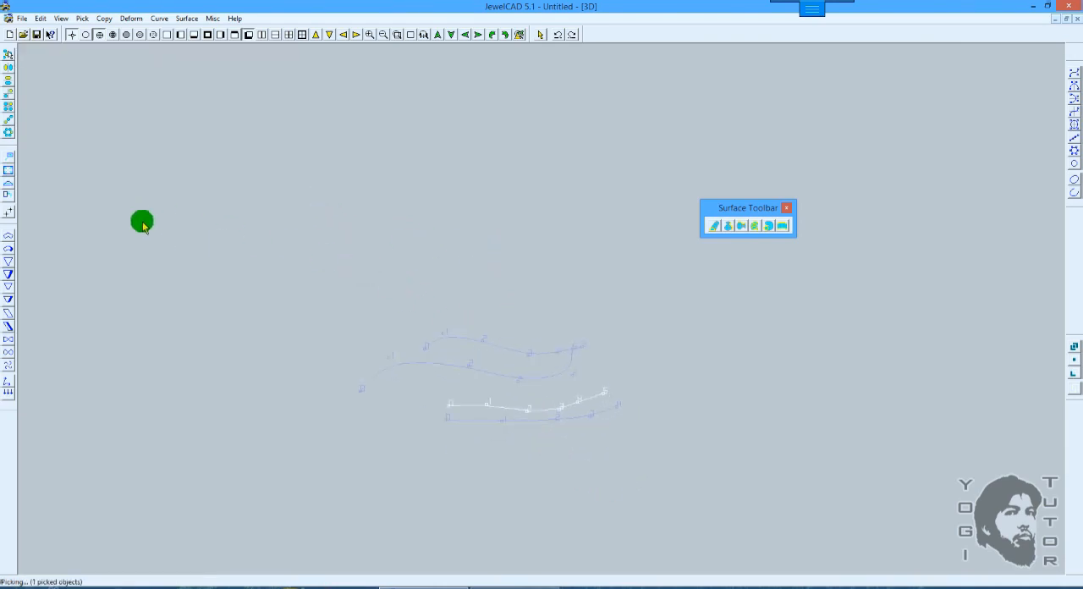
left_click(10, 155)
key("F5")
left_click_drag(487, 257, 470, 153)
middle_click_drag(426, 148, 501, 320)
key("space")
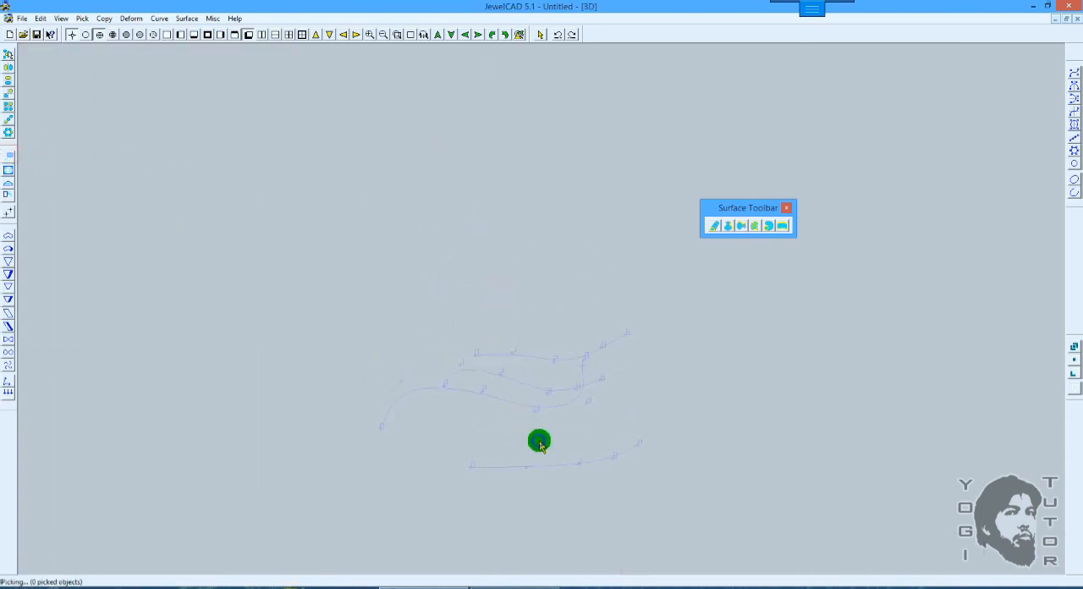
Step: Pick the fourth, five-point curve and move it up 8.85 along Z, above the third curve
left_click_drag(540, 442, 509, 483)
key("F5")
left_click(9, 162)
left_click_drag(464, 282, 453, 126)
middle_click_drag(629, 167, 626, 215)
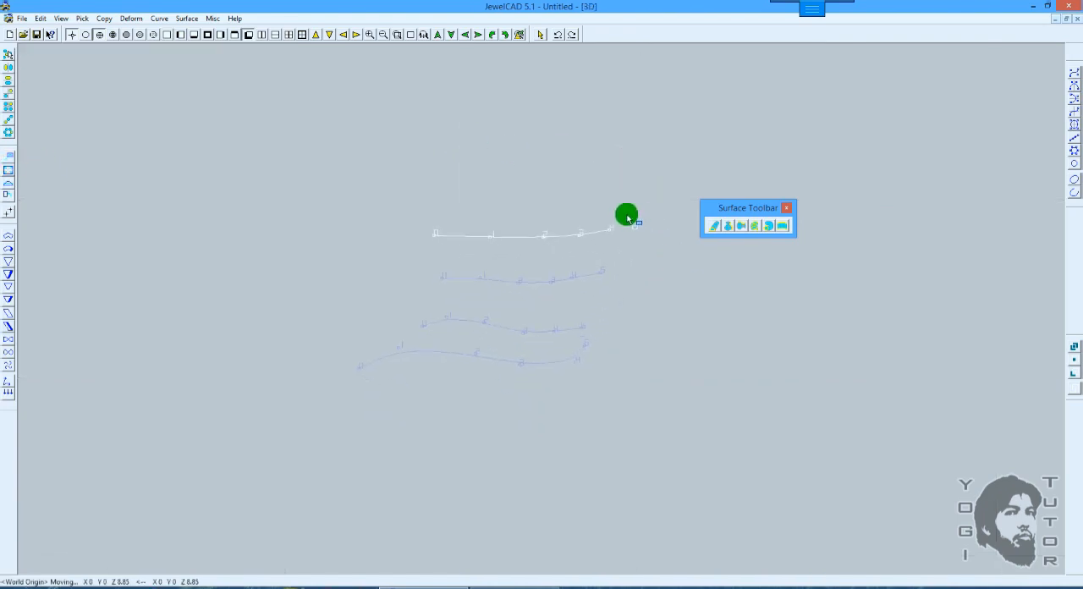
key("space")
Step: Try to loft a surface through the four stacked curves from the lowest to the highest
left_click(757, 226)
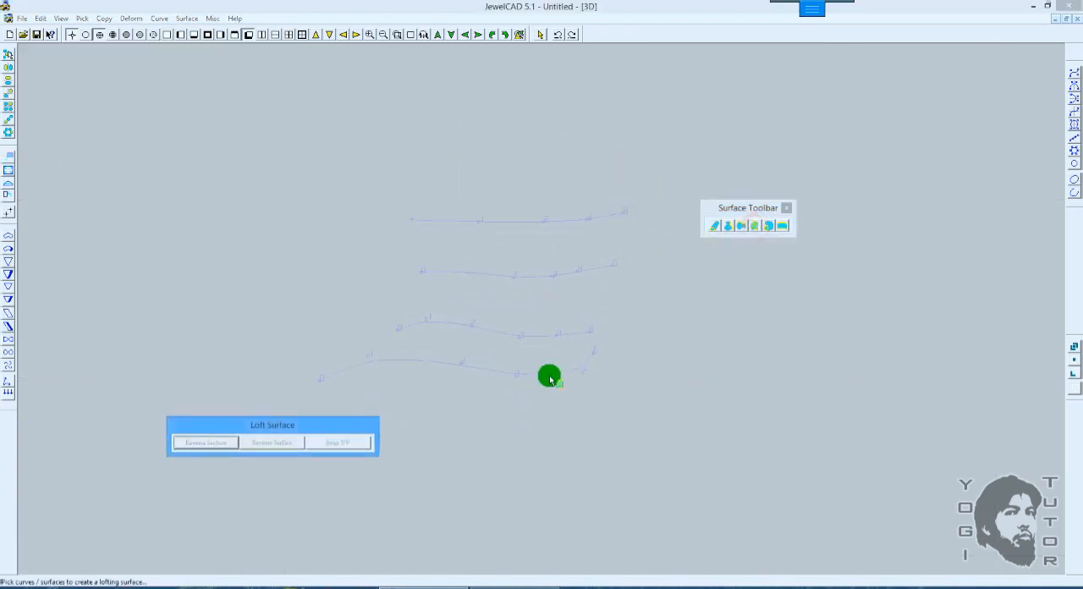
left_click(515, 373)
left_click(521, 338)
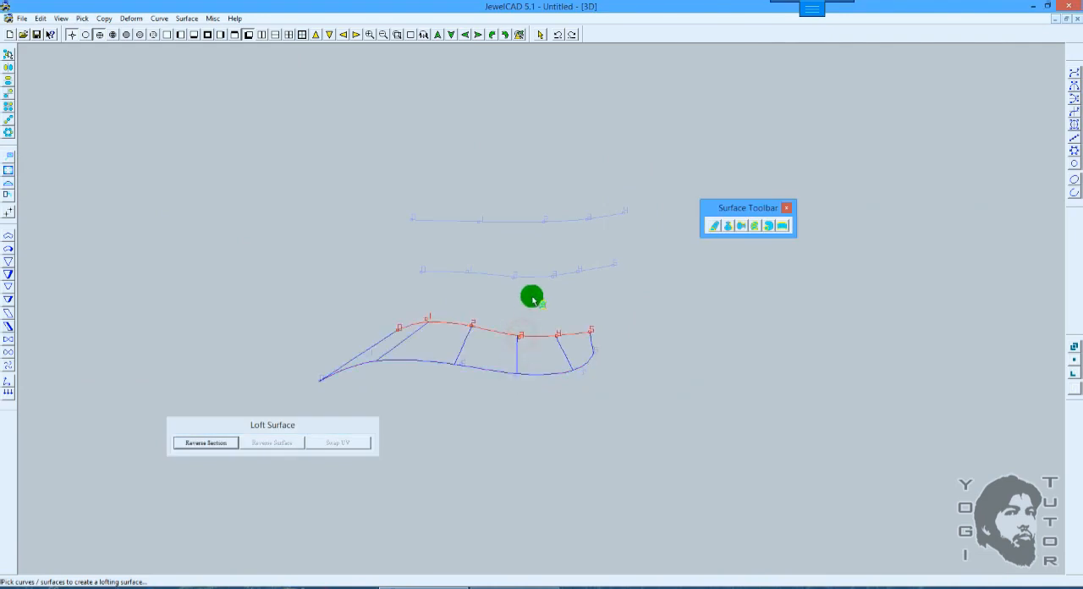
left_click(519, 275)
left_click(546, 222)
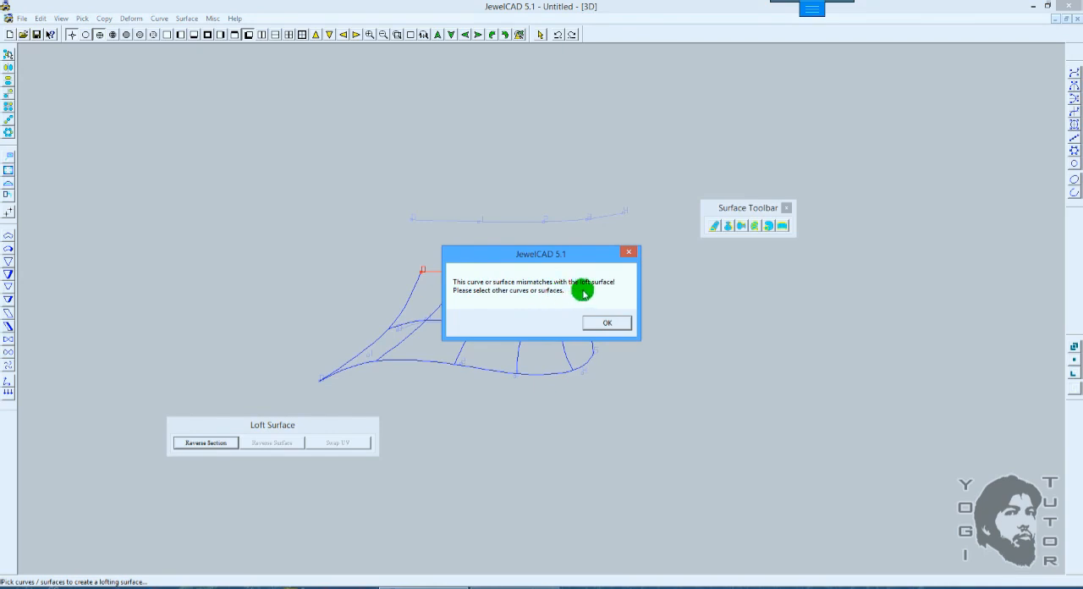
left_click_drag(544, 255, 751, 251)
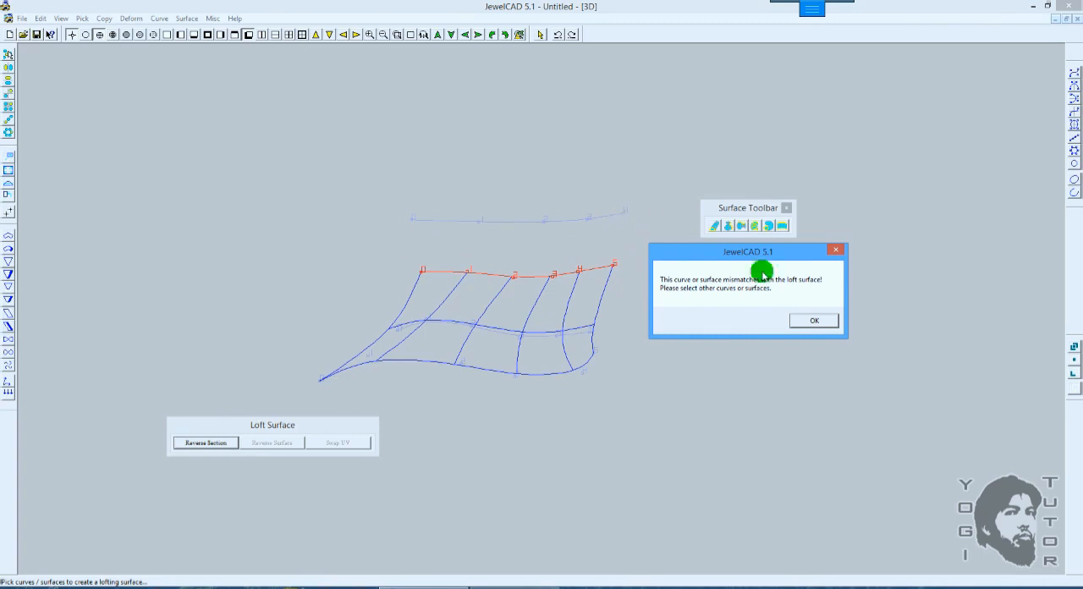
Step: Leave the failed loft and add a sixth control point on the end point of the top curve
left_click(824, 323)
key("space")
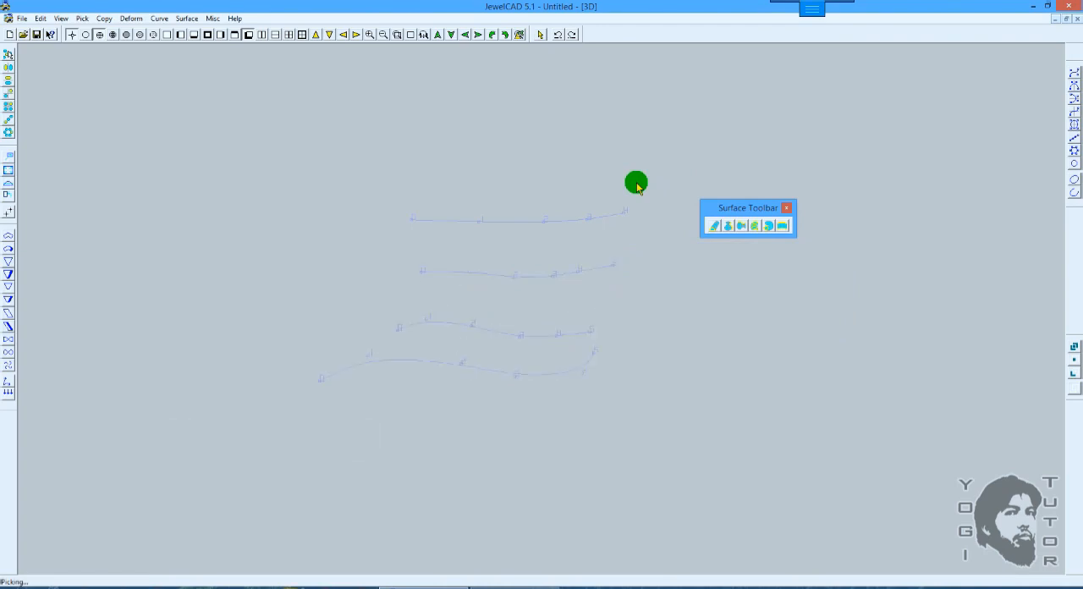
key("F5")
right_click_drag(643, 204, 610, 244)
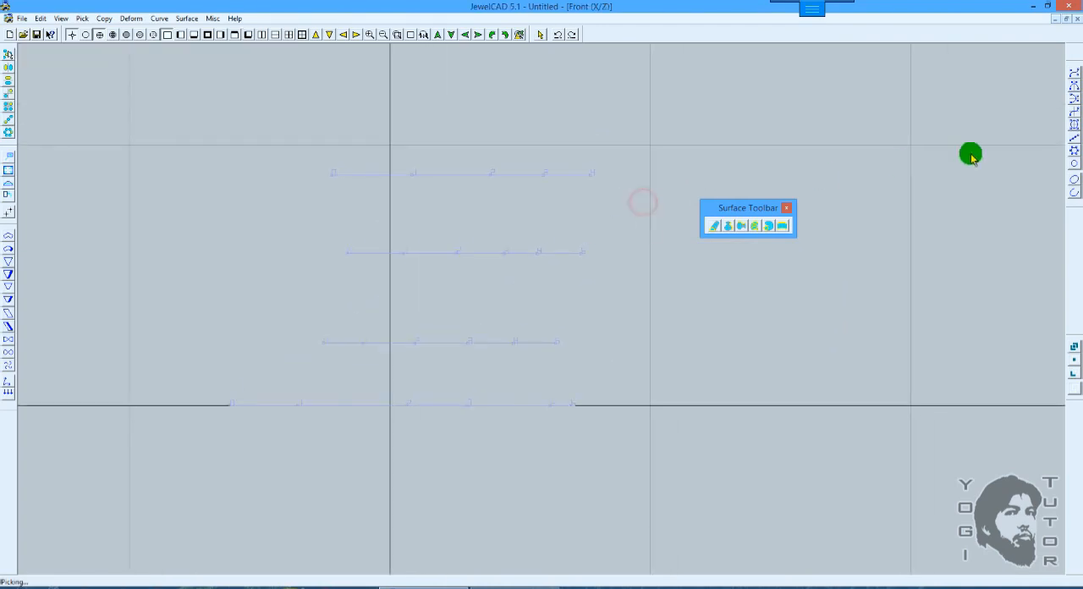
left_click(1073, 74)
scroll(655, 177, "up", 1)
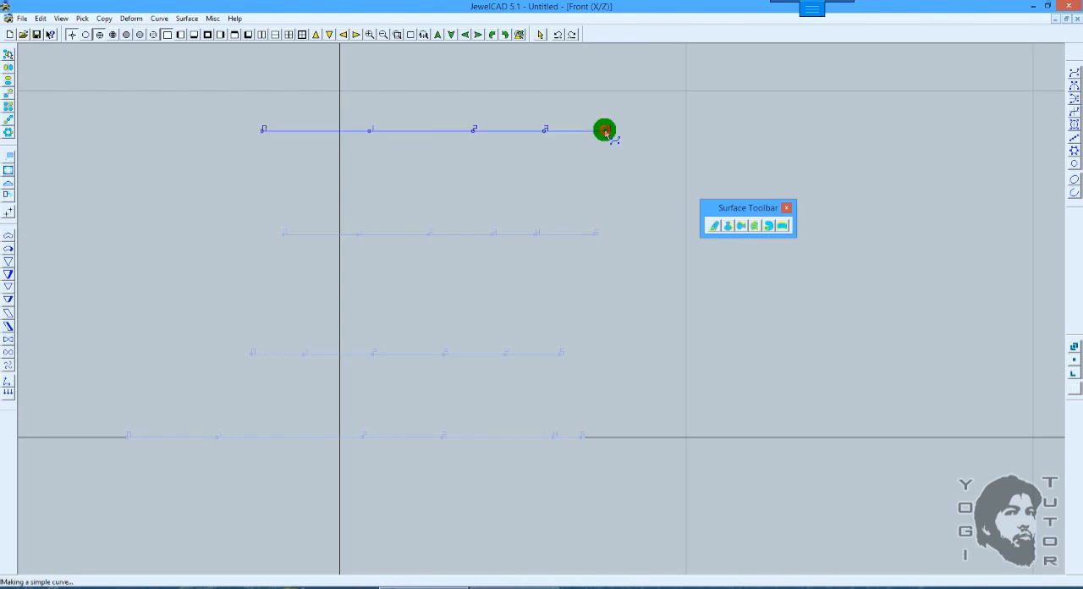
left_click(604, 131)
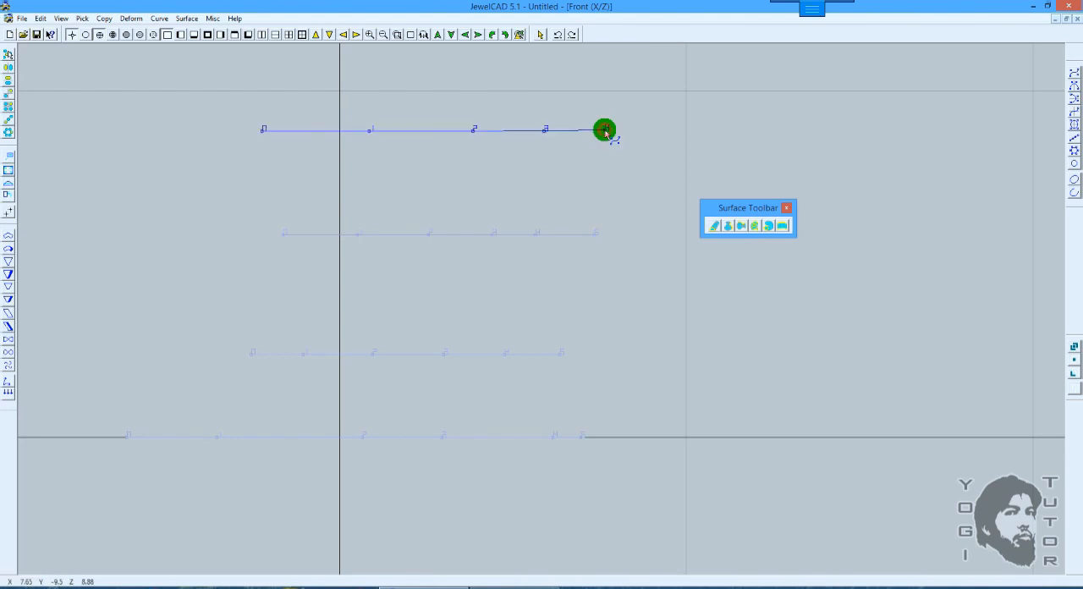
scroll(623, 156, "down", 2)
key("F8")
right_click_drag(623, 135, 660, 220)
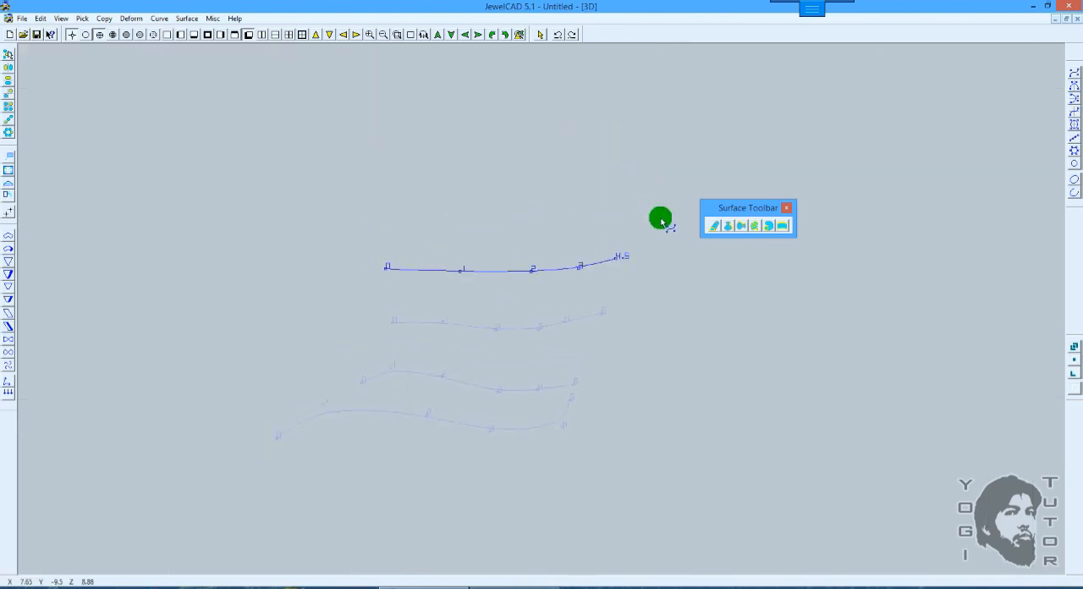
key("space")
Step: Loft a surface through the four stacked curves in order from the lowest to the highest
right_click_drag(667, 268, 668, 220)
left_click(767, 225)
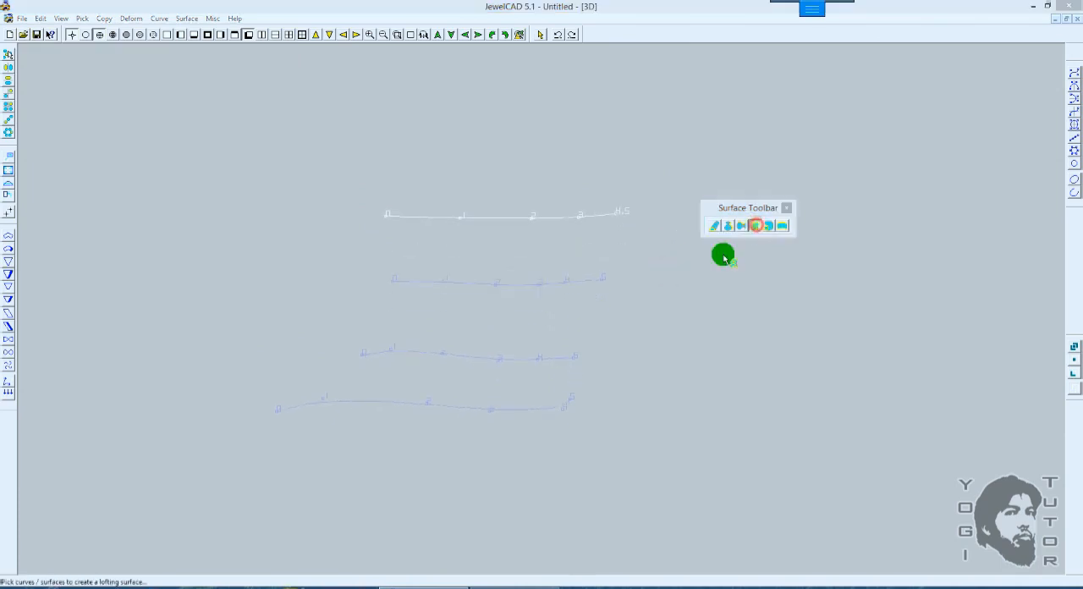
left_click(568, 411)
left_click(546, 358)
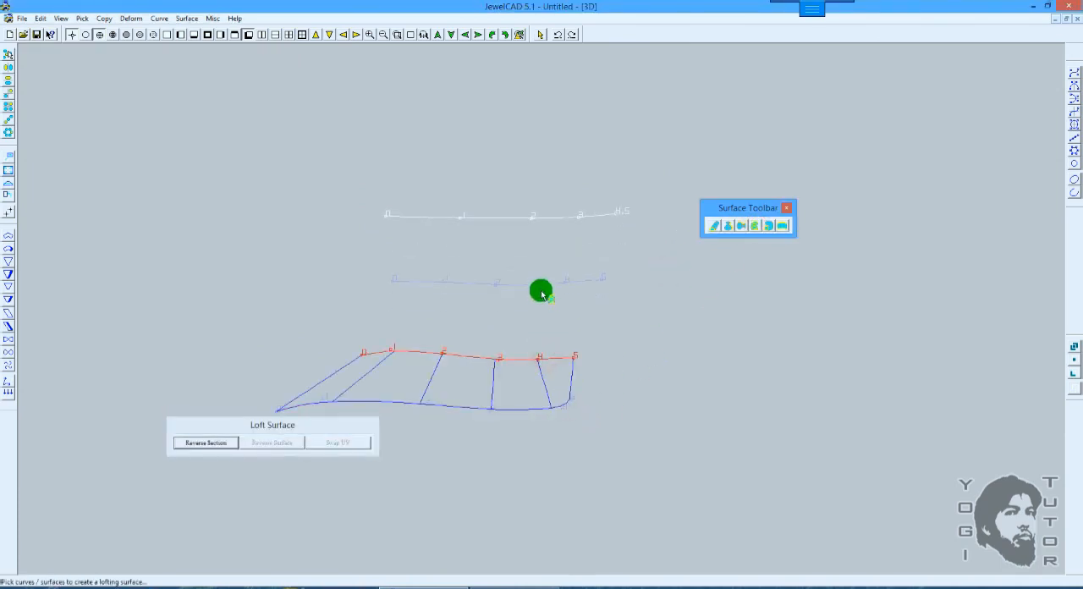
left_click(539, 284)
left_click(528, 217)
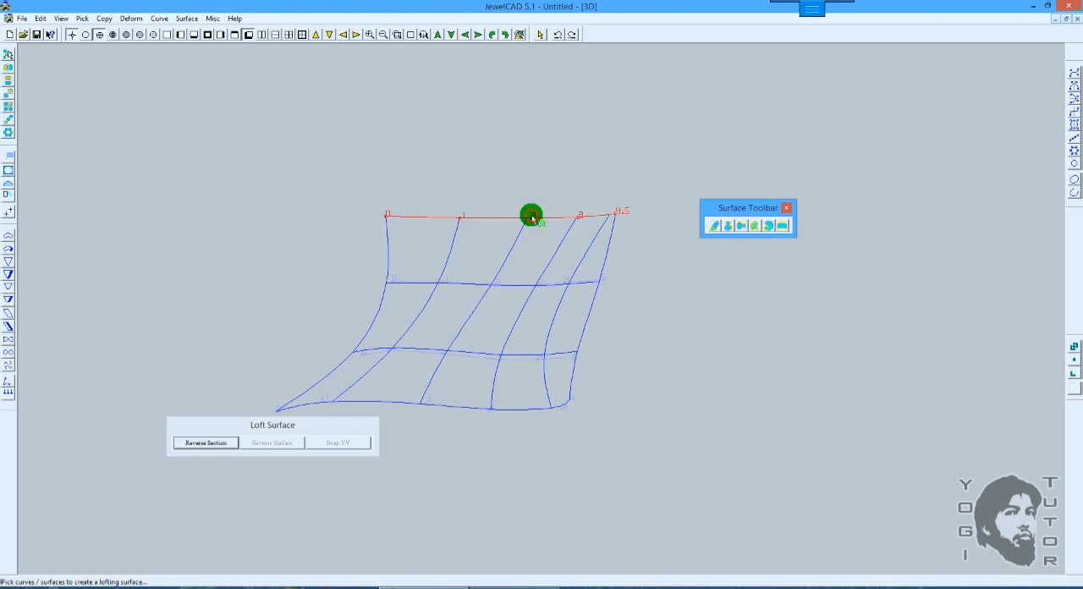
right_click(616, 221)
scroll(618, 221, "up", 2)
right_click_drag(651, 233, 604, 226)
scroll(603, 228, "up", 3)
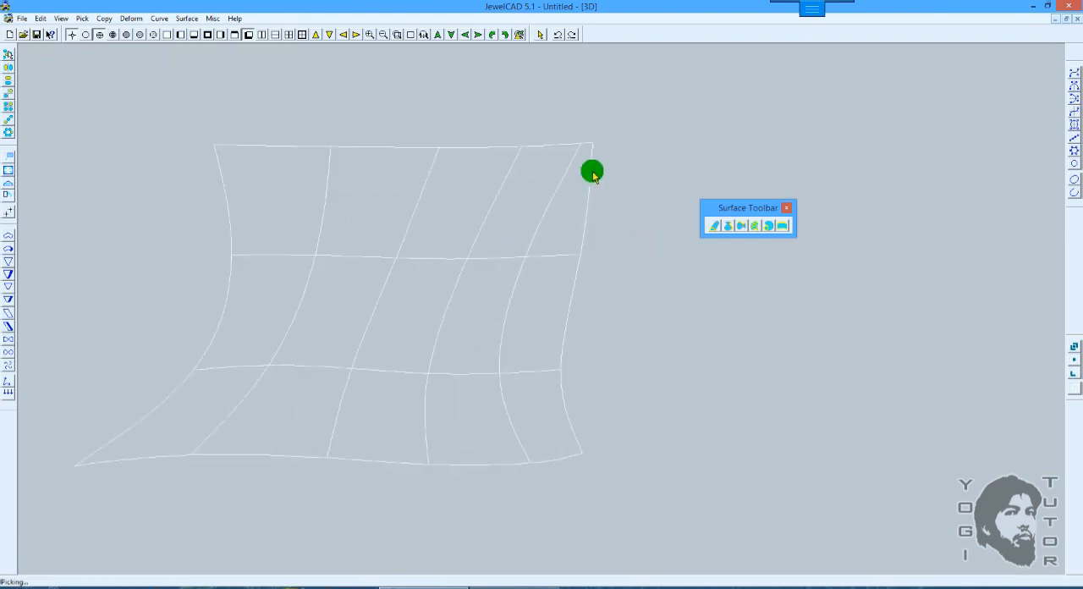
Step: Undo the loft surface to restore the four stacked curves
key("ctrl+z")
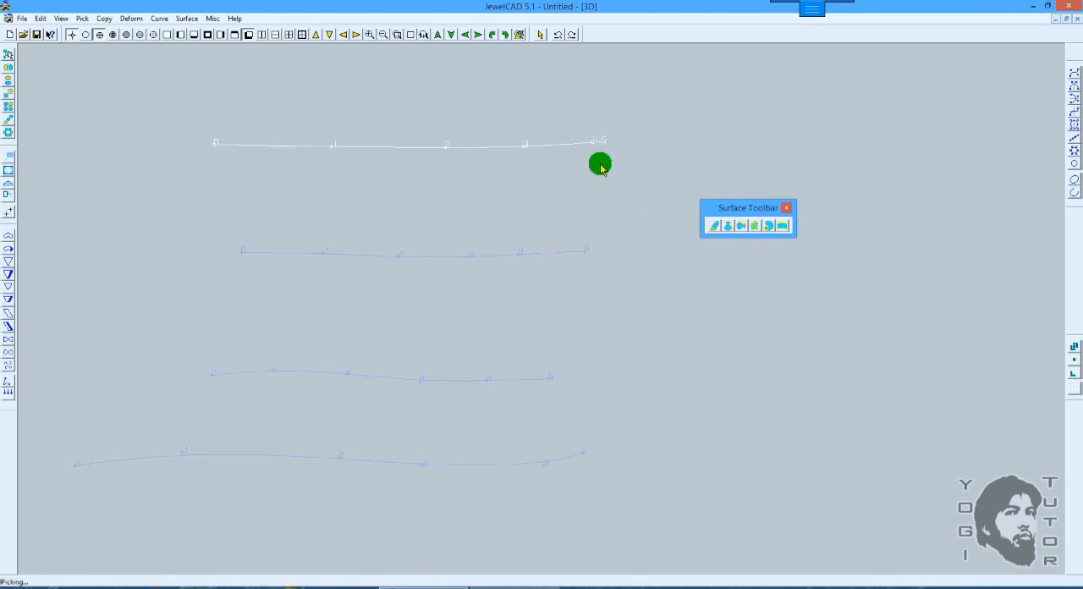
scroll(580, 220, "down", 1)
middle_click_drag(597, 251, 607, 217)
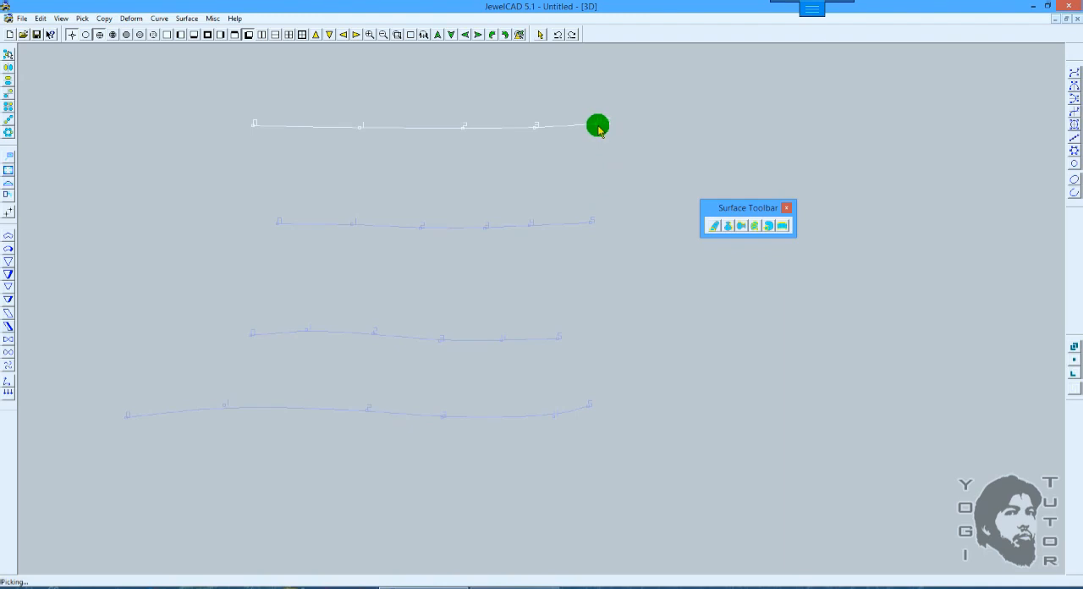
key("shift")
left_click_drag(567, 195, 584, 189, "ctrl")
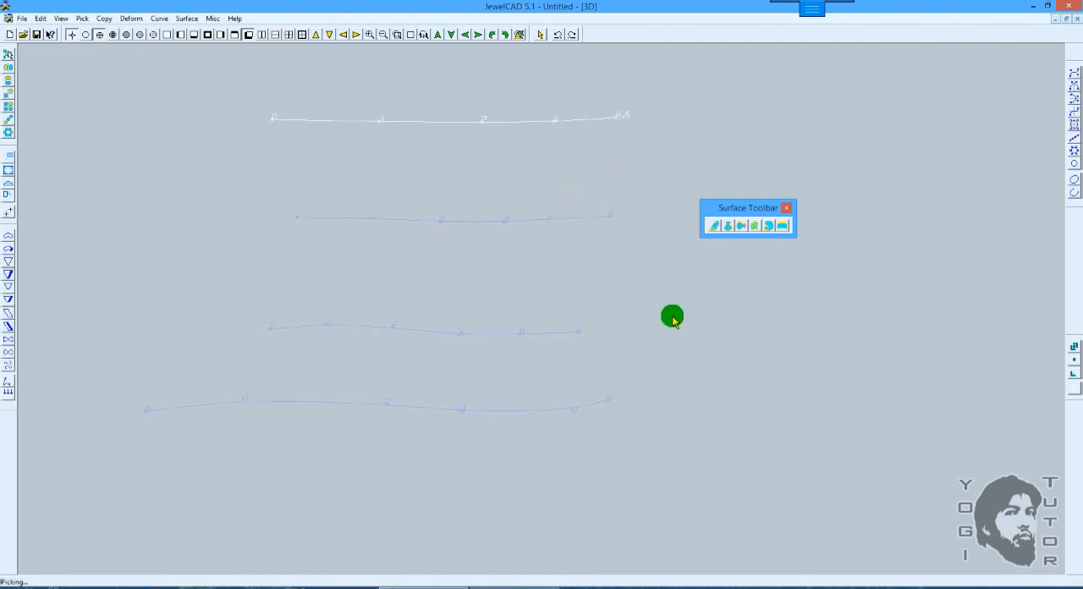
Step: Loft the four open curves again from bottom to top, picking each one near its end point
left_click(757, 227)
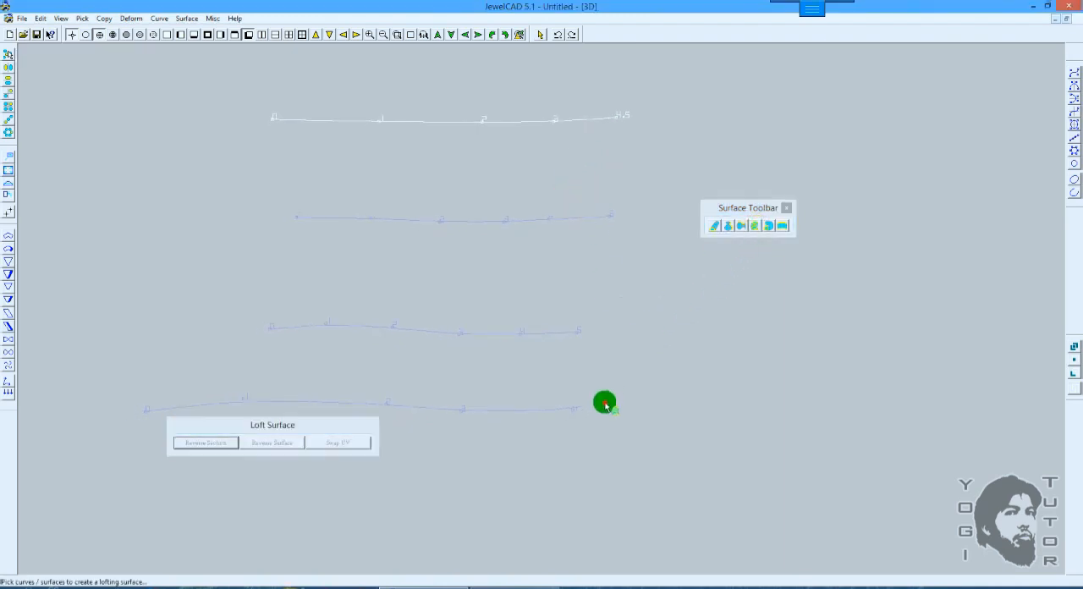
left_click(606, 400)
left_click(575, 334)
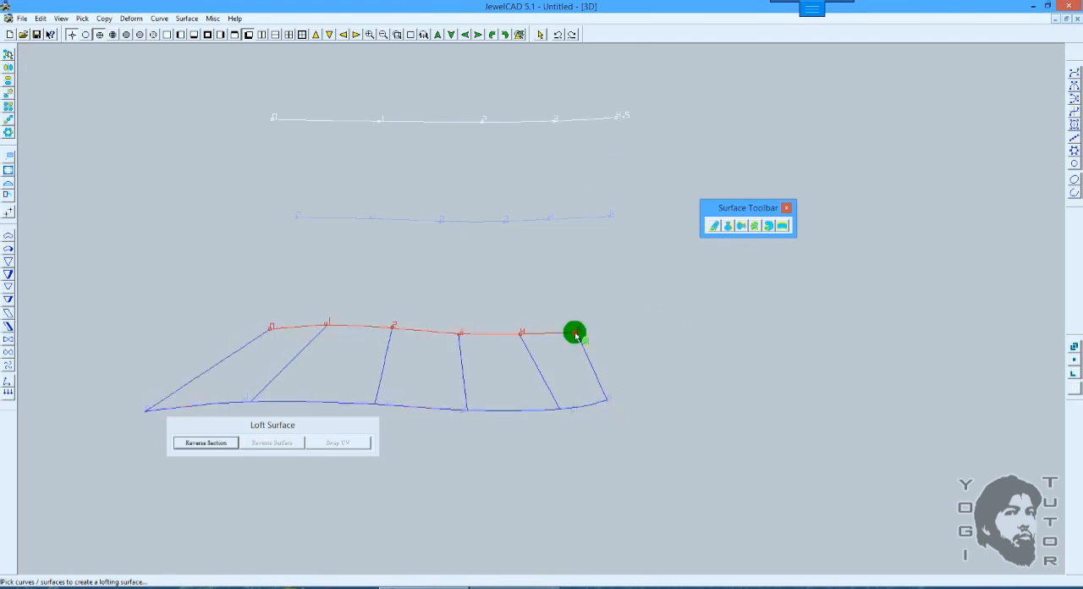
left_click(611, 218)
left_click(614, 118)
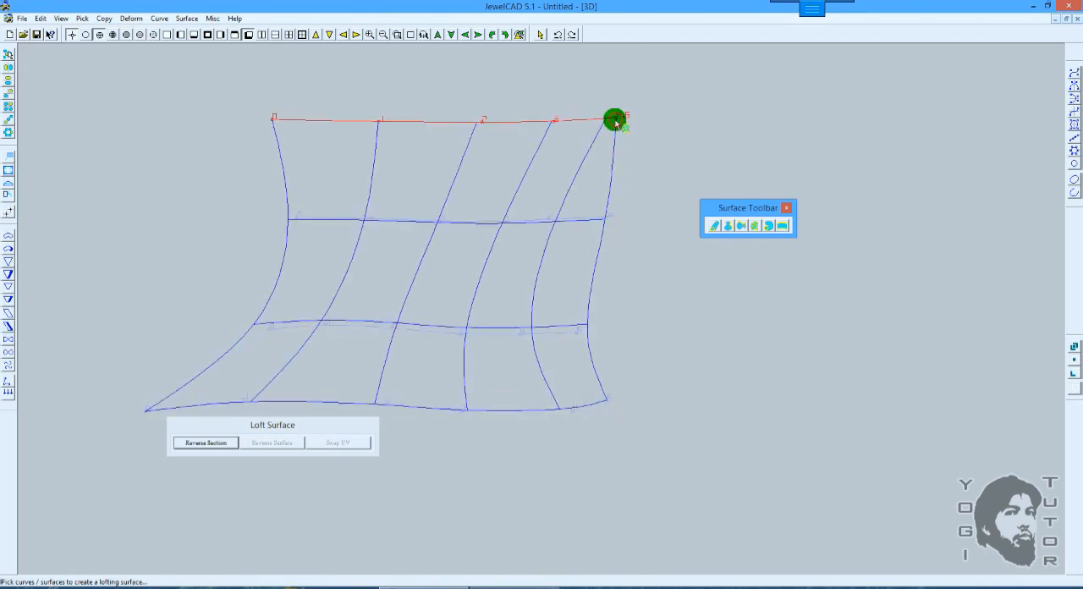
key("space")
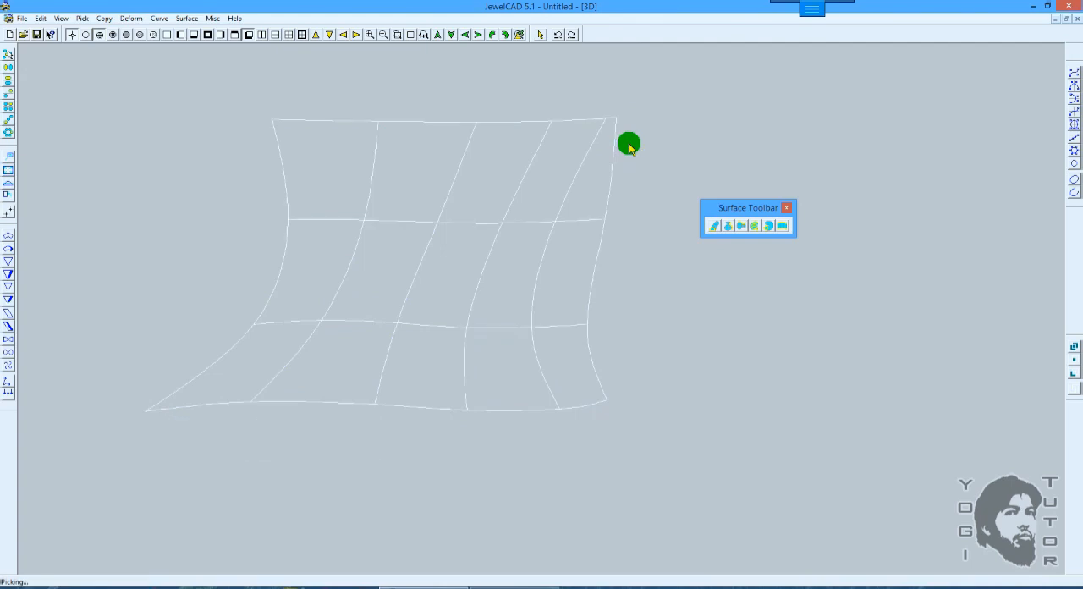
Step: Shade the open lofted surface and examine its shape from different angles
key("F12")
scroll(639, 176, "down", 5)
mouse_move(639, 175)
right_mouse_down()
mouse_move(553, 244)
mouse_move(667, 380)
mouse_move(549, 211)
mouse_move(551, 293)
mouse_move(615, 316)
mouse_move(450, 244)
mouse_move(533, 329)
mouse_move(409, 262)
mouse_move(760, 328)
mouse_move(682, 348)
mouse_move(874, 392)
mouse_move(742, 370)
mouse_move(849, 408)
mouse_move(713, 374)
mouse_move(534, 246)
mouse_move(575, 309)
mouse_move(528, 292)
mouse_move(512, 352)
mouse_move(650, 282)
mouse_move(667, 295)
mouse_move(546, 321)
right_mouse_up()
left_click(547, 280)
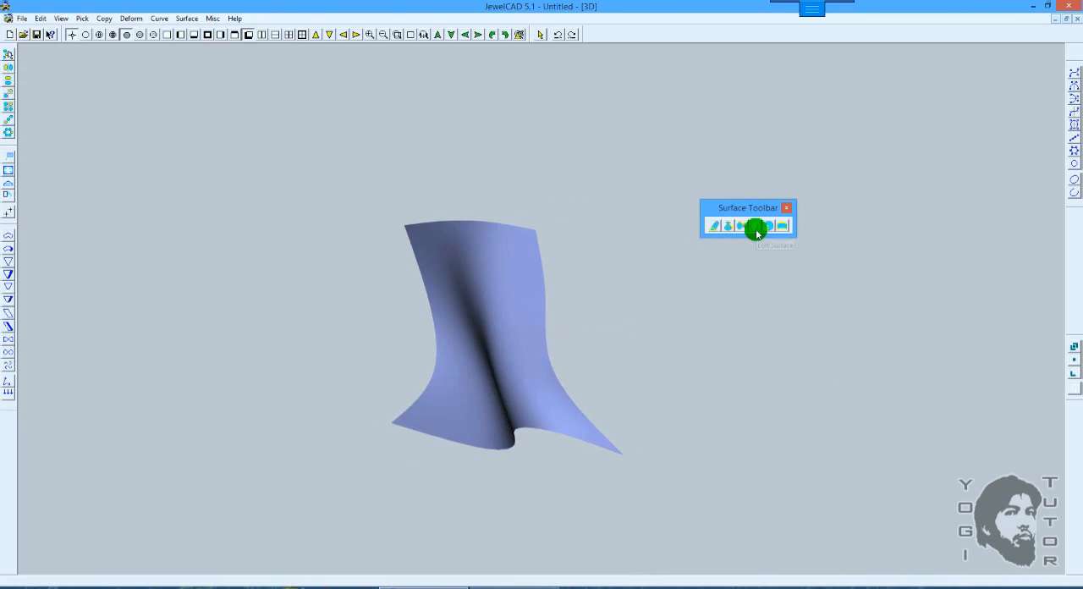
left_click(713, 227)
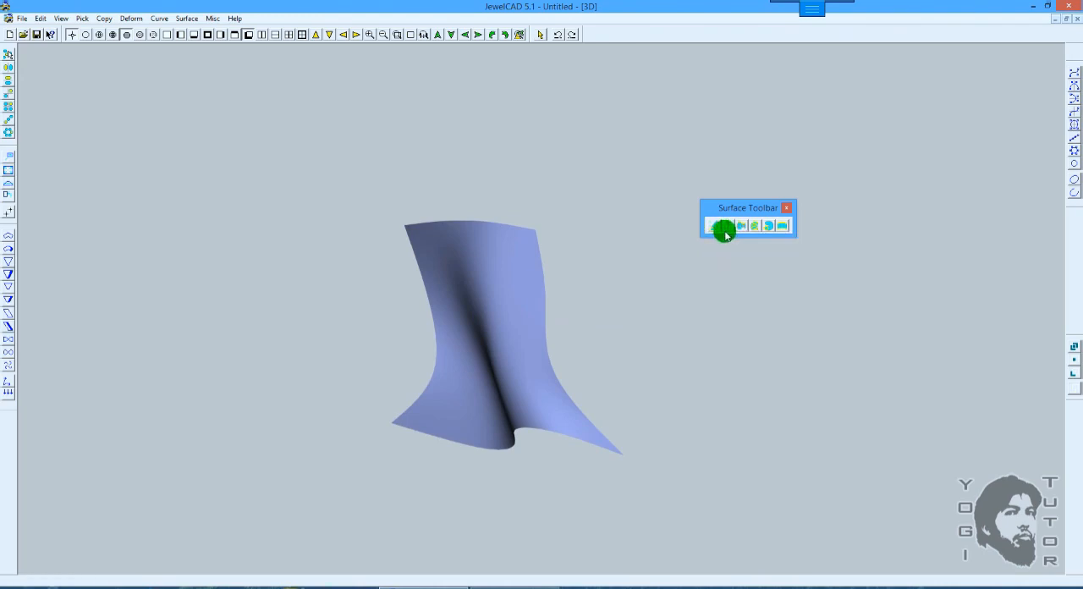
mouse_move(646, 290)
left_mouse_down()
mouse_move(672, 251)
mouse_move(613, 250)
mouse_move(522, 282)
mouse_move(601, 260)
left_mouse_up()
Step: Return to wireframe and undo the open loft and its curves, back to the lofted vase
key("F2")
key("F5")
scroll(667, 253, "up", 2)
key("ctrl+z")
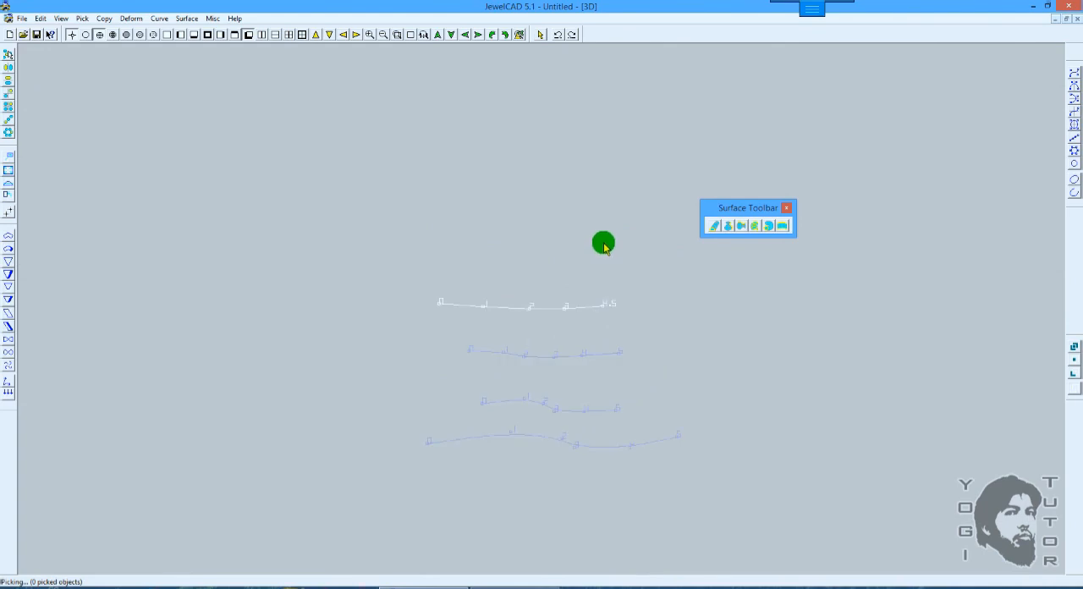
key("F5")
scroll(608, 237, "down", 1)
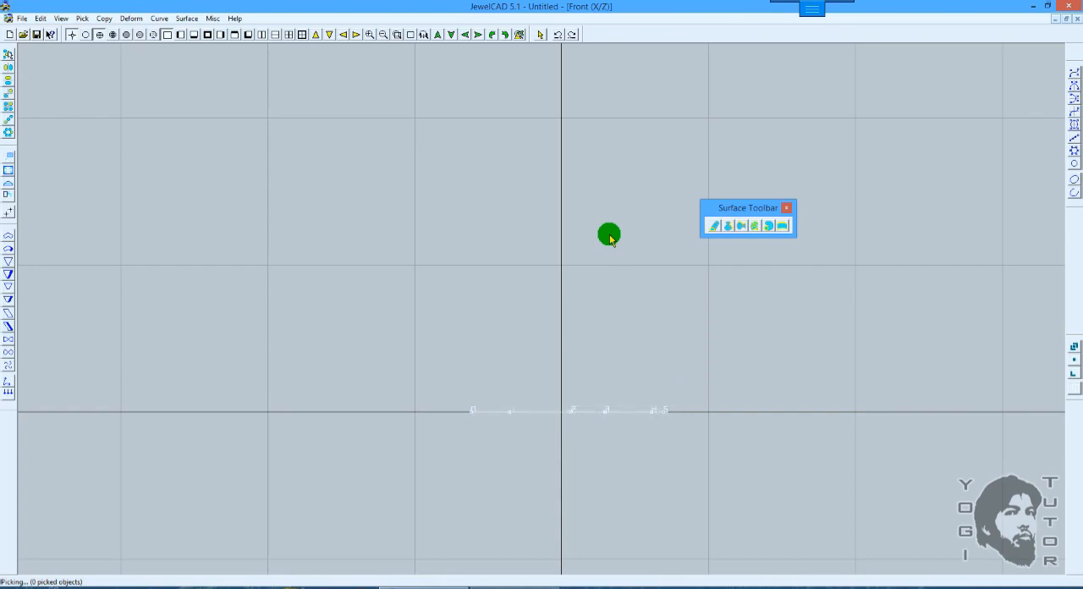
key("ctrl+z")
key("ctrl+z")
key("ctrl+z")
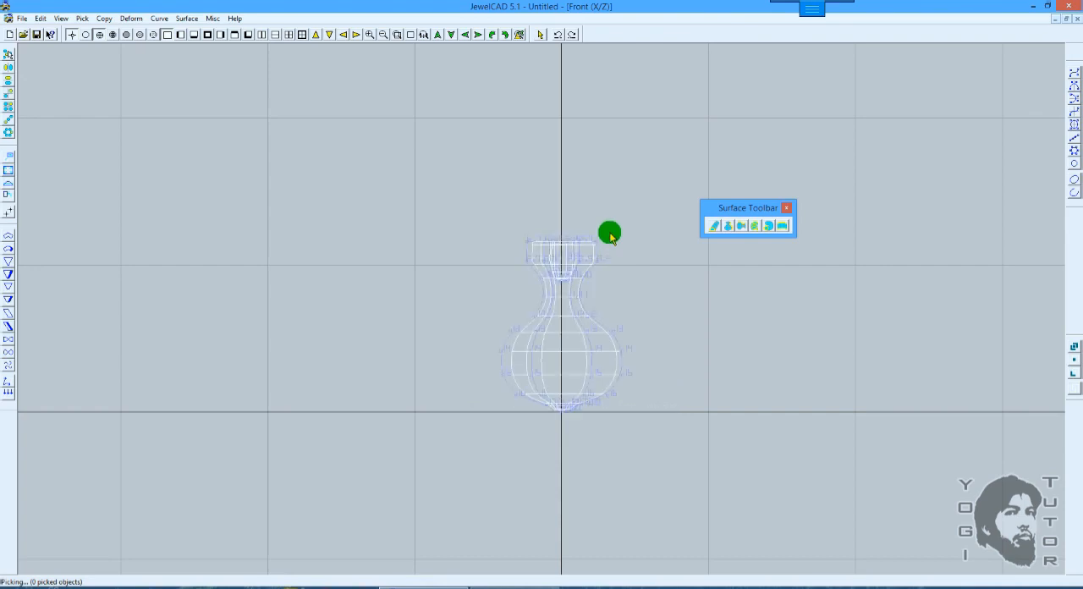
Step: Undo the vase loft in the top view, back to the two radial sets of profile curves
key("F7")
scroll(600, 277, "up", 3)
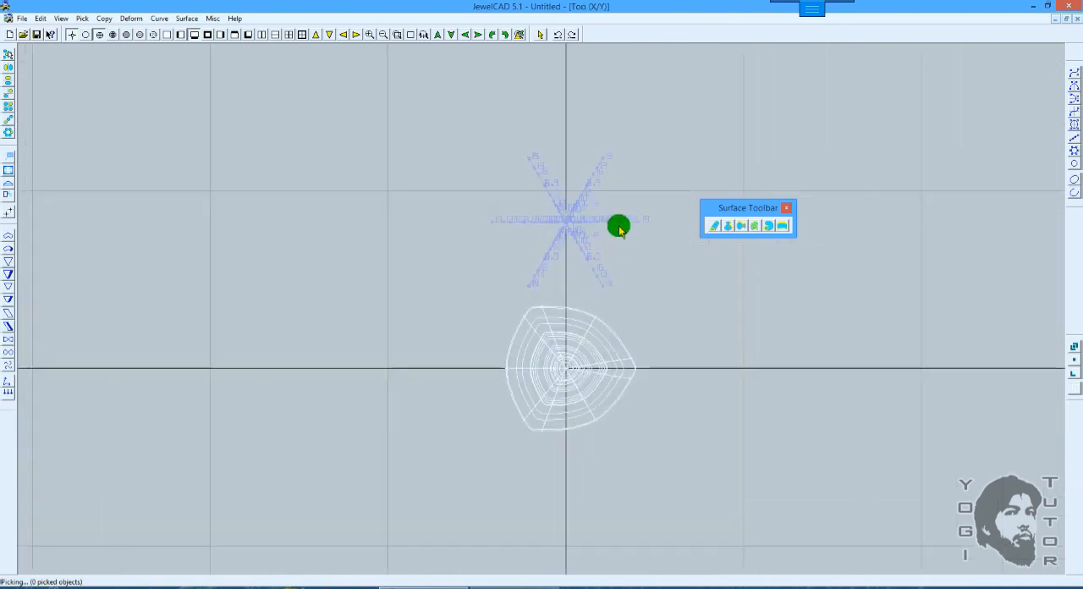
key("ctrl+z")
key("ctrl+z")
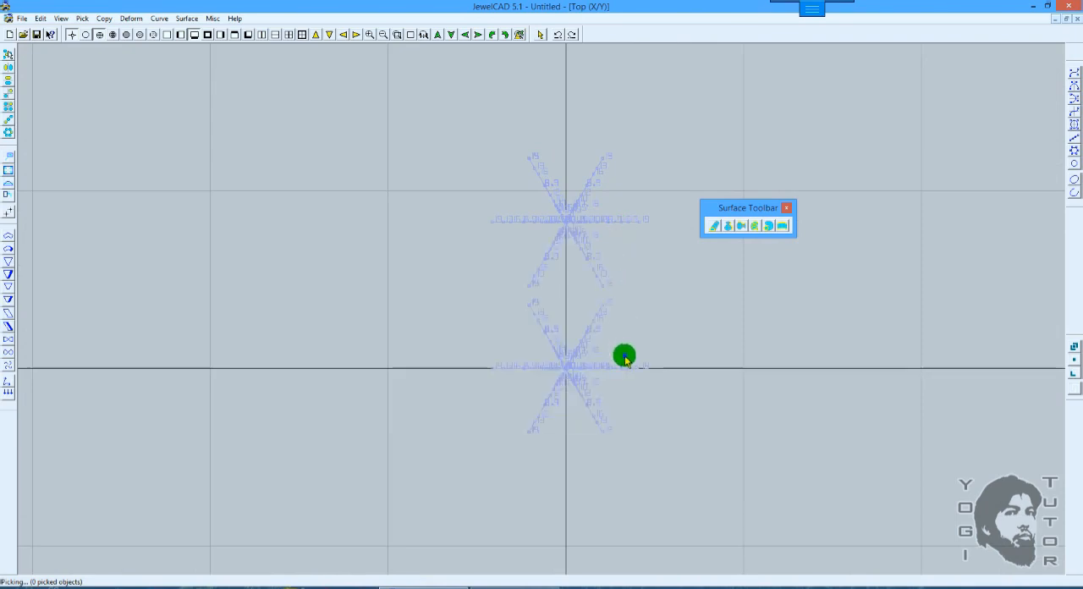
Step: Delete all curves except the single vase half-profile on the positive X axis
left_click(625, 359)
key("ctrl+i")
key("Delete")
Step: Revolve the remaining vase profile with number 10 and Full revolution off, and inspect the result shaded in 3D
left_click_drag(660, 345, 577, 391)
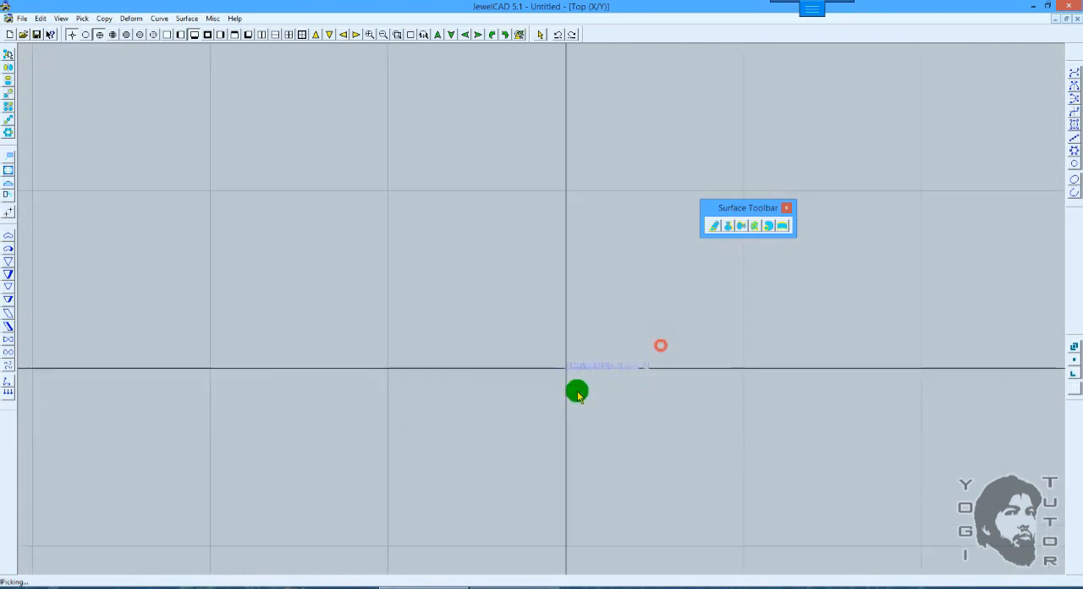
key("F5")
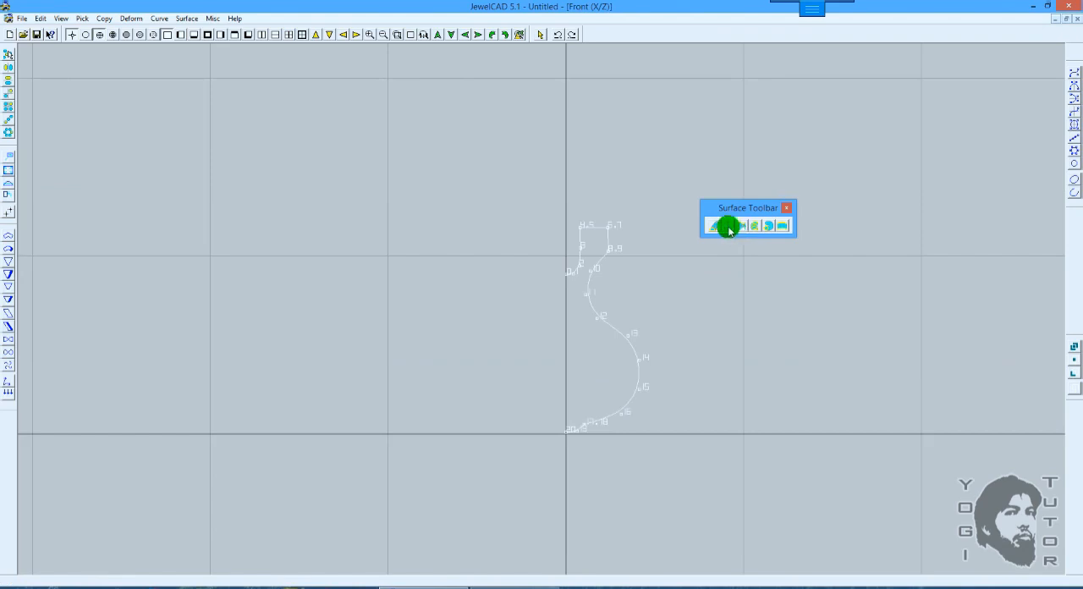
left_click(729, 228)
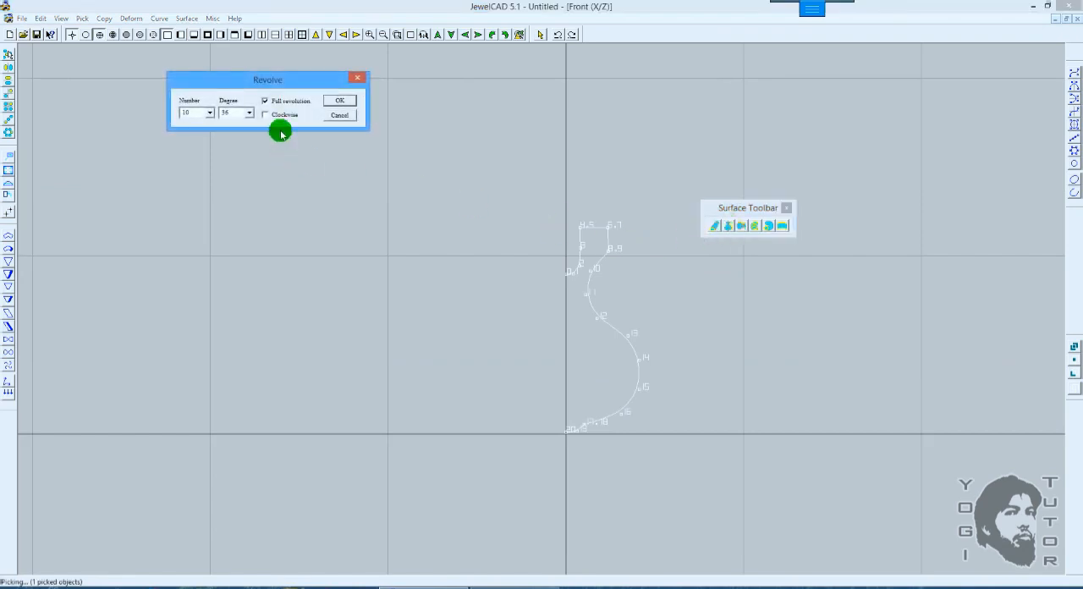
left_click(265, 100)
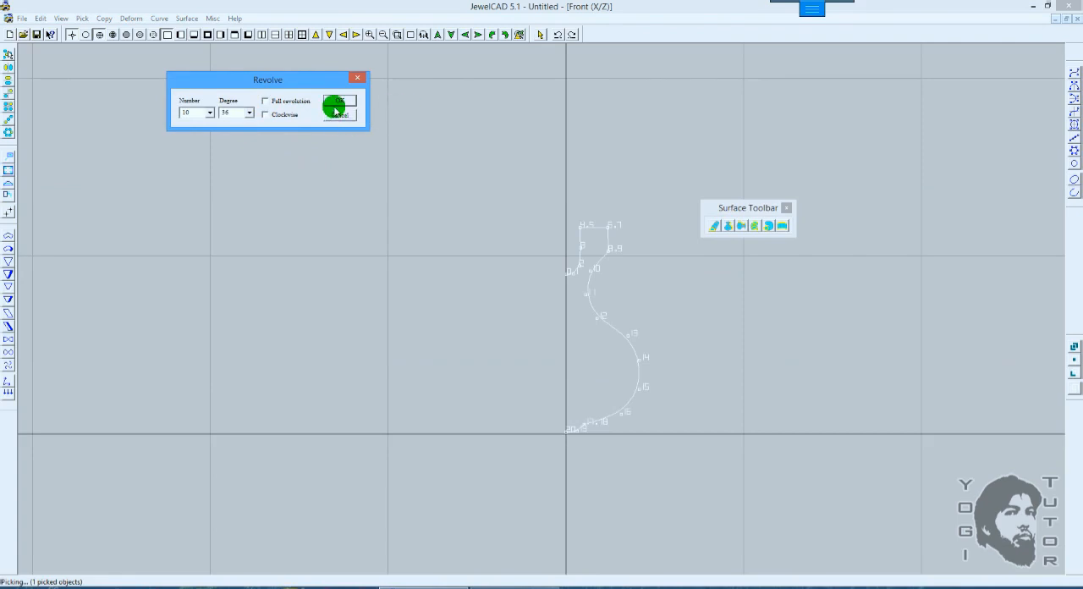
left_click(339, 102)
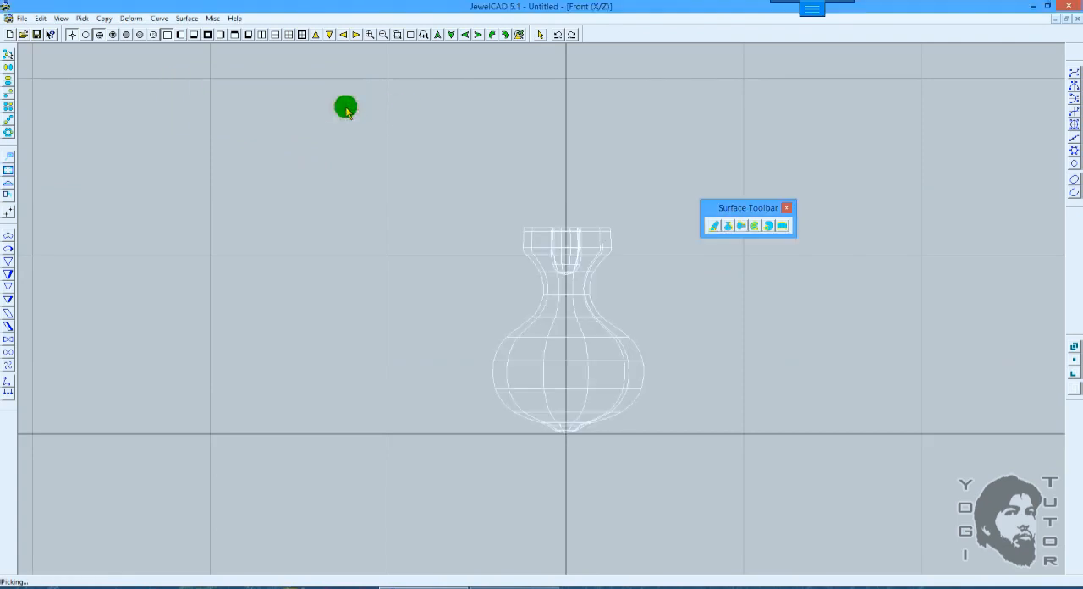
mouse_move(576, 127)
right_mouse_down()
mouse_move(575, 247)
mouse_move(610, 282)
mouse_move(628, 242)
mouse_move(621, 192)
mouse_move(591, 308)
right_mouse_up()
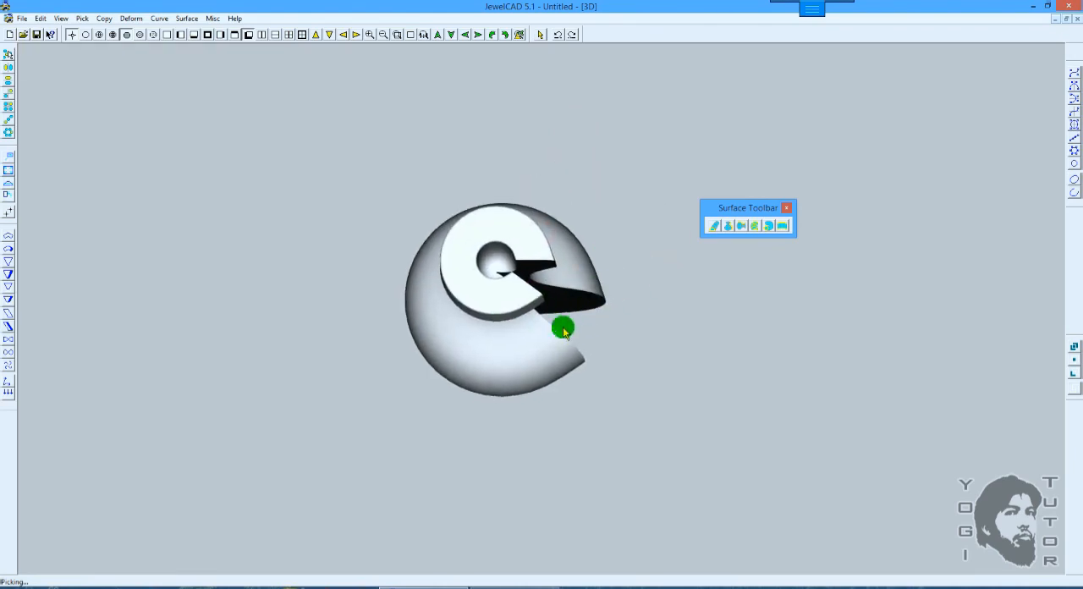
Step: Undo the partial revolve and revolve the vase profile with number 10 and Full revolution on
key("ctrl+z")
key("F5")
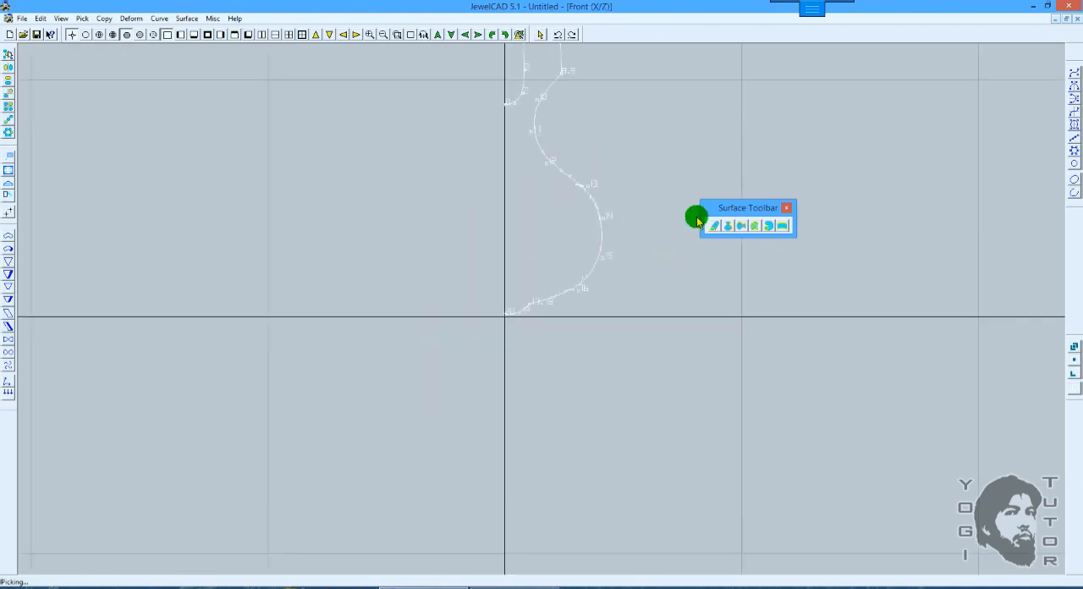
left_click(726, 225)
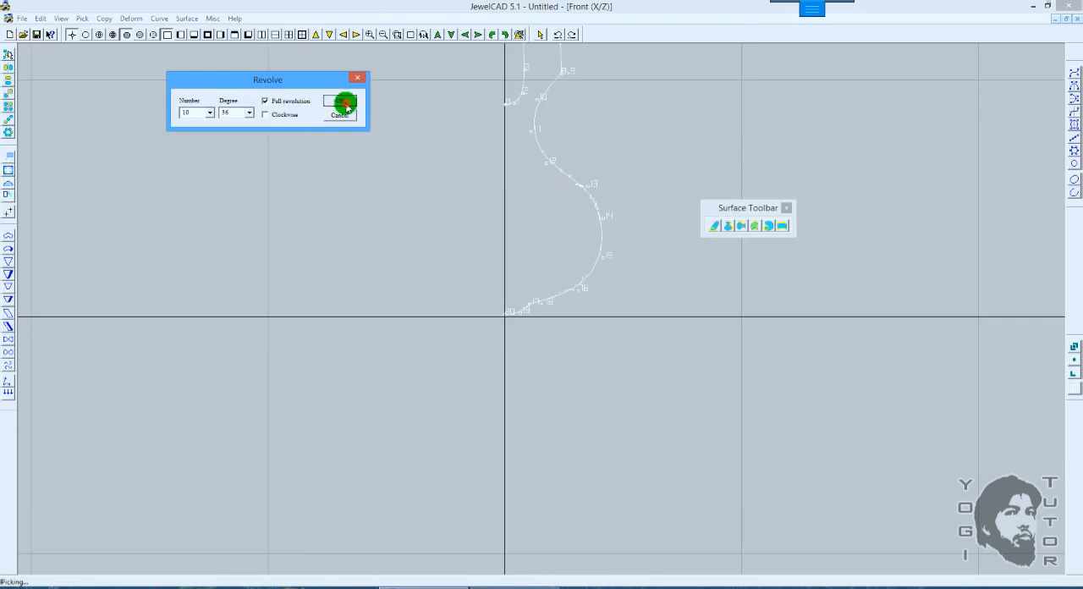
left_click(345, 103)
key("F7")
scroll(626, 238, "up", 1)
right_click_drag(598, 300, 587, 199)
Step: Undo the full revolve and revolve the vase profile with number 10, degree 23 and Full revolution off, checking its extent in the top view
key("ctrl+z")
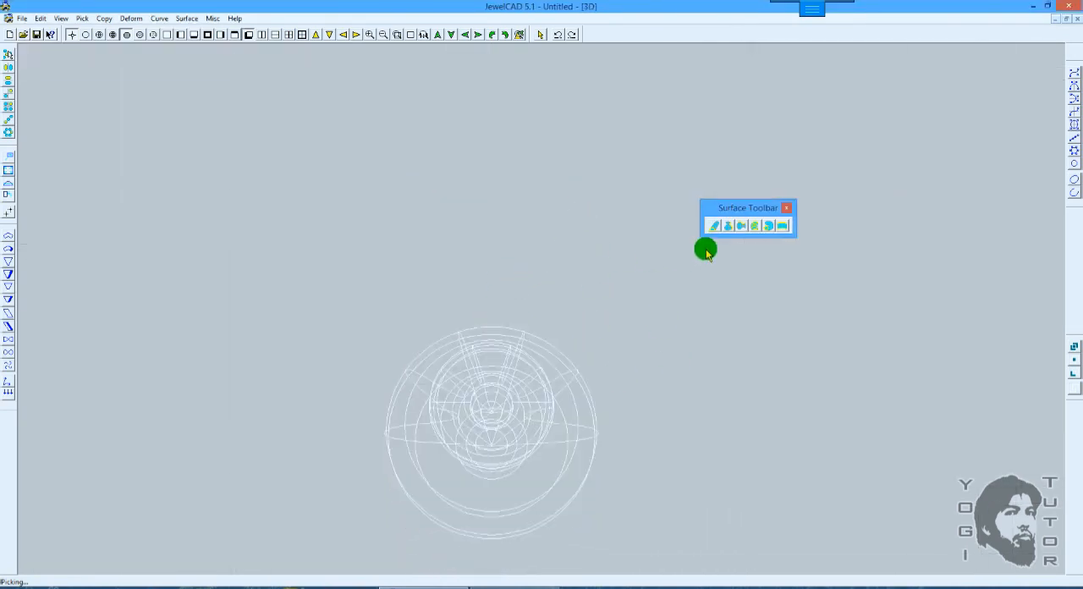
key("ctrl+z")
key("F5")
left_click(730, 227)
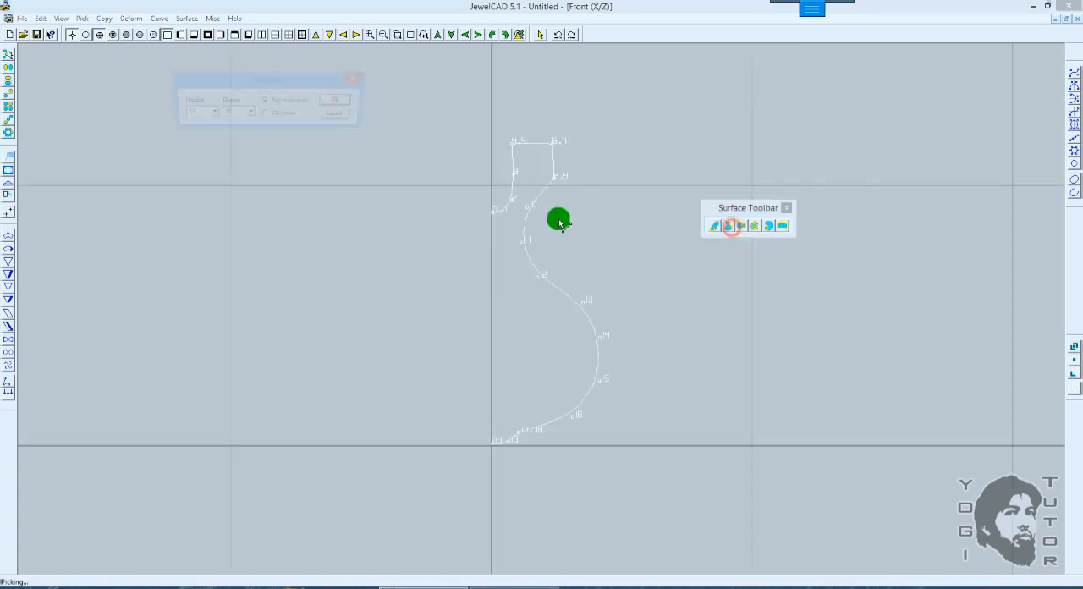
left_click(271, 101)
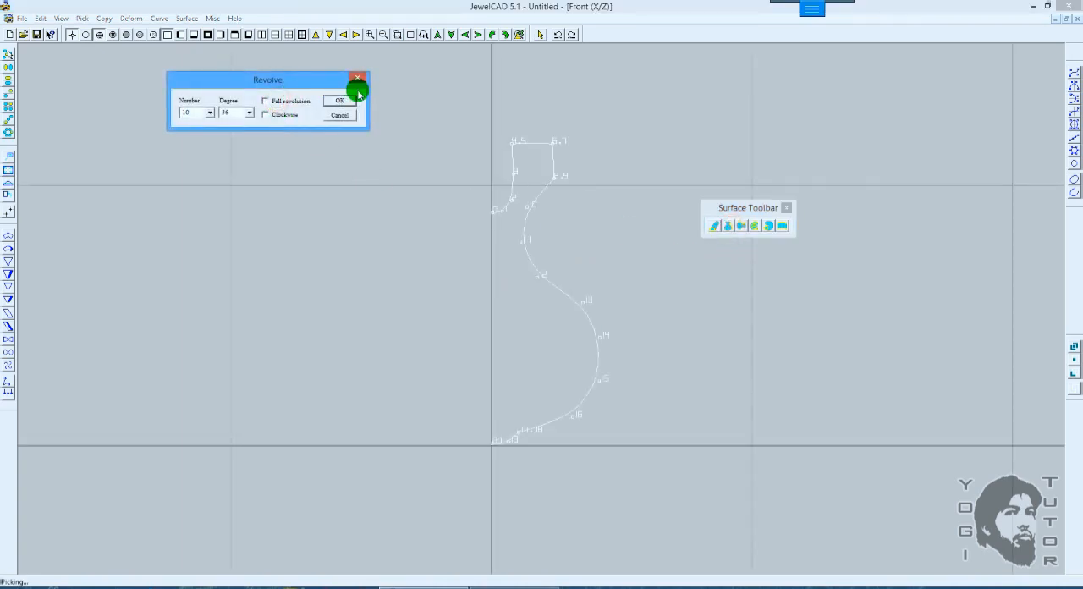
double_click(226, 112)
left_click(345, 101)
key("t")
scroll(551, 164, "up", 1)
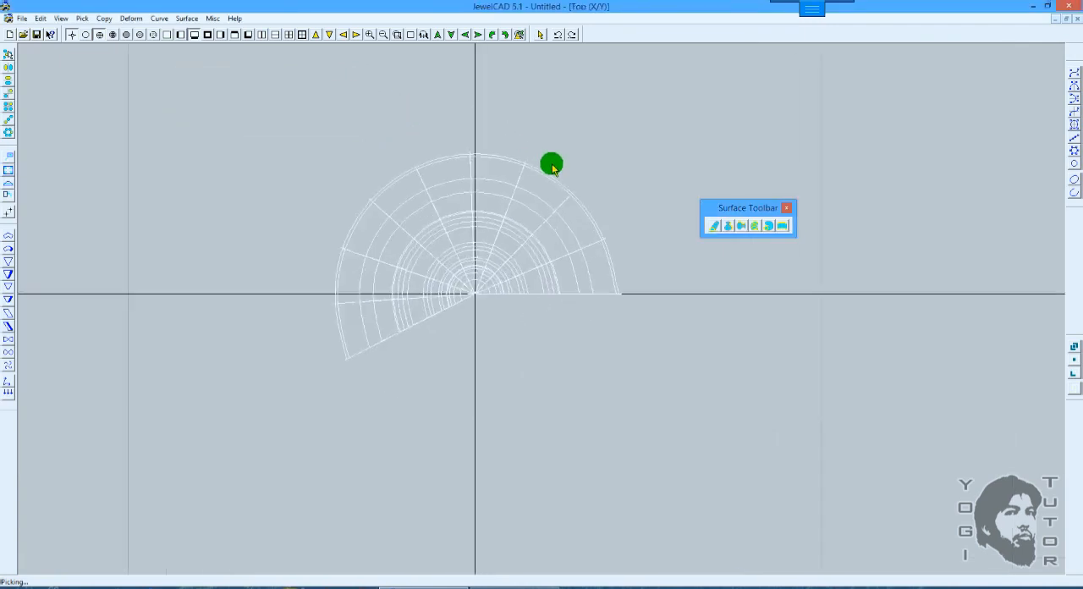
Step: Close the partially revolved vase surface and inspect it shaded in 3D, both before and after closing
key("F5")
key("d")
mouse_move(568, 237)
left_mouse_down()
mouse_move(576, 150)
mouse_move(533, 138)
left_mouse_up()
key("F6")
left_click_drag(520, 195, 563, 221)
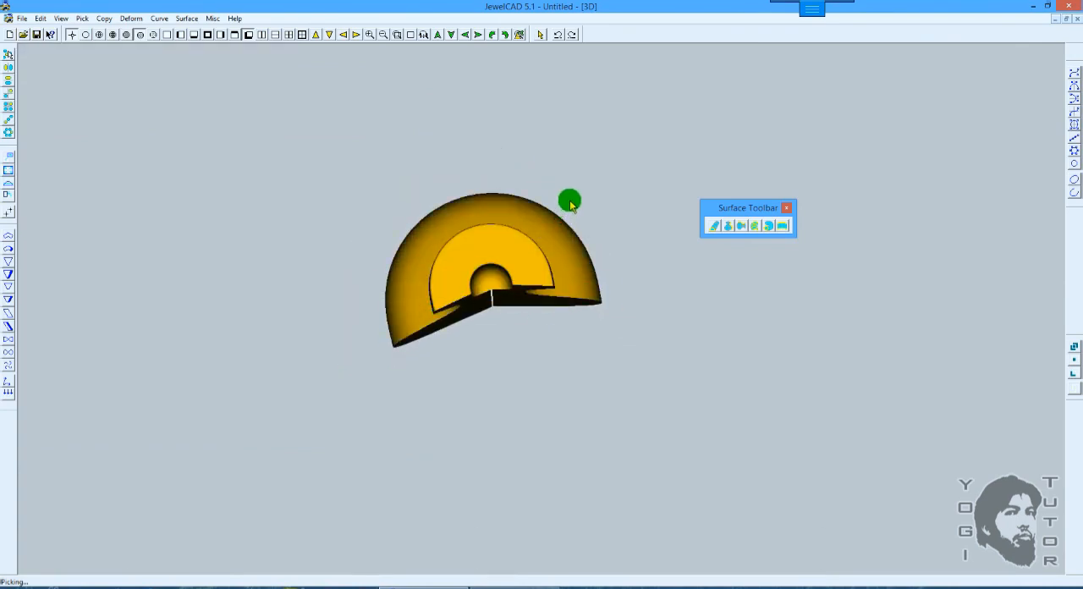
left_click(186, 19)
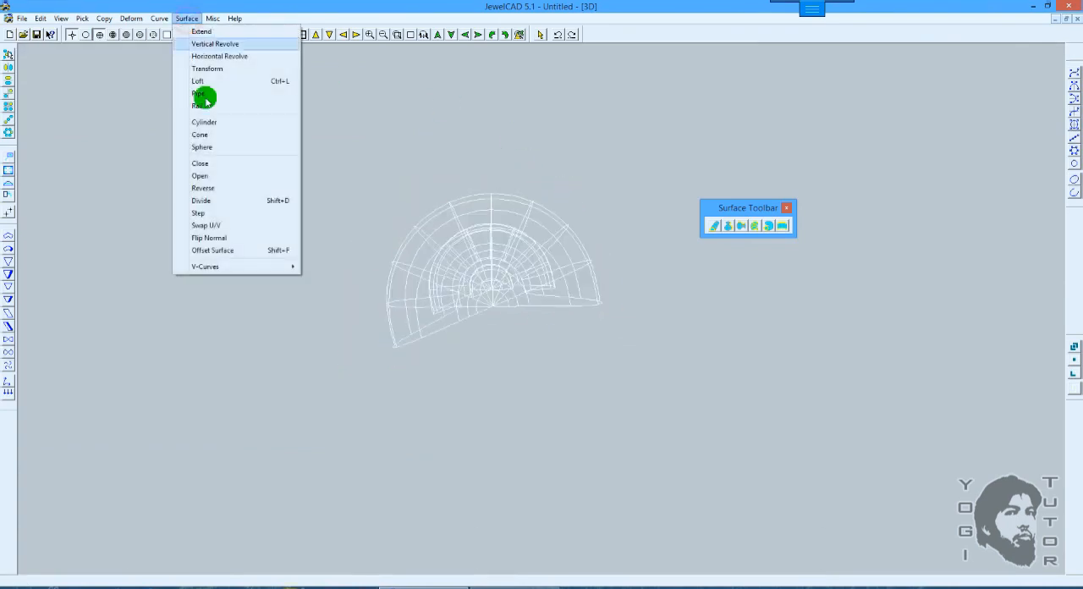
left_click(213, 166)
mouse_move(573, 155)
left_mouse_down()
mouse_move(612, 71)
mouse_move(656, 161)
mouse_move(580, 251)
mouse_move(610, 195)
mouse_move(558, 205)
mouse_move(560, 186)
mouse_move(580, 262)
left_mouse_up()
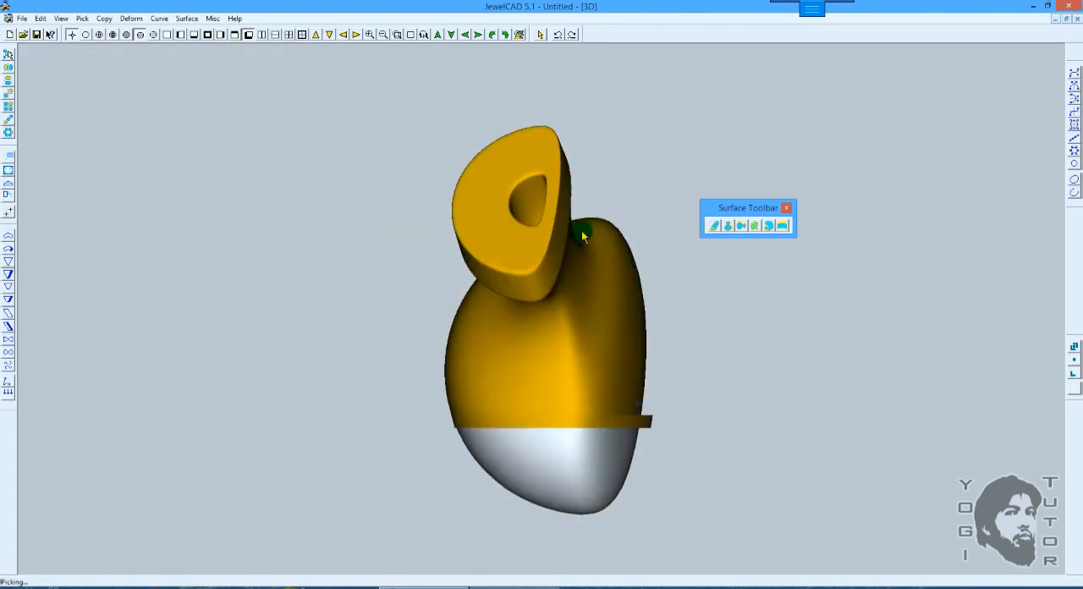
left_click_drag(595, 217, 645, 375)
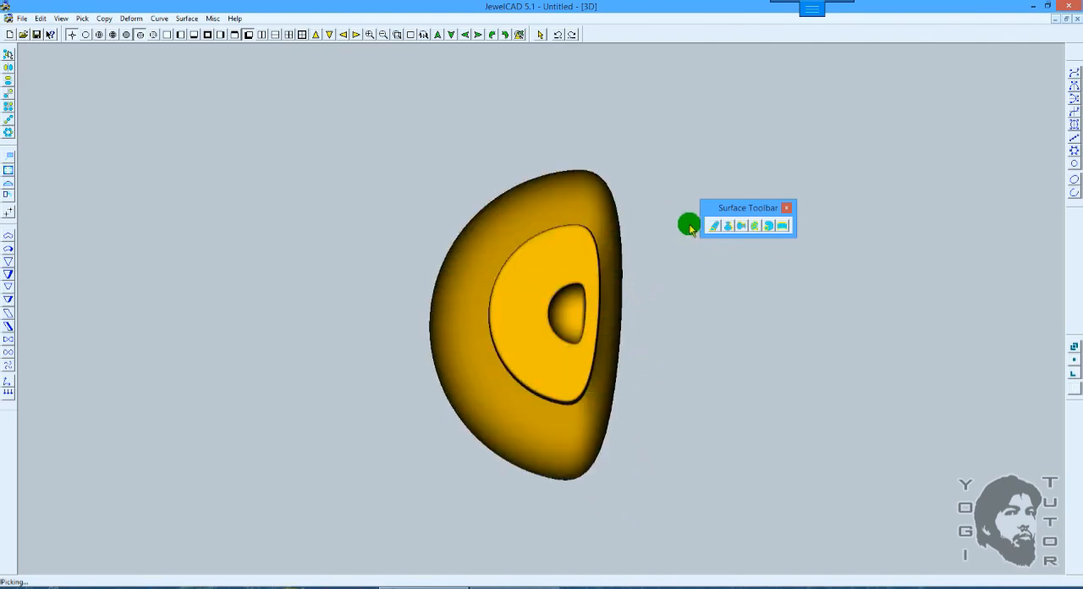
Step: Examine the Vertical Revolve and Rail Surface options without applying either one
left_click(727, 225)
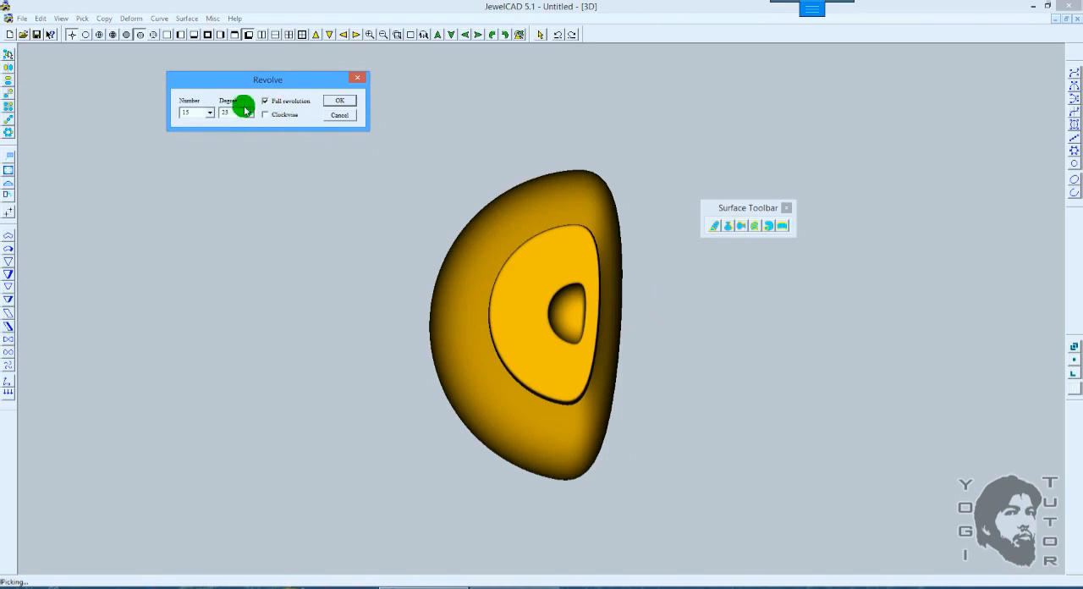
left_click(265, 100)
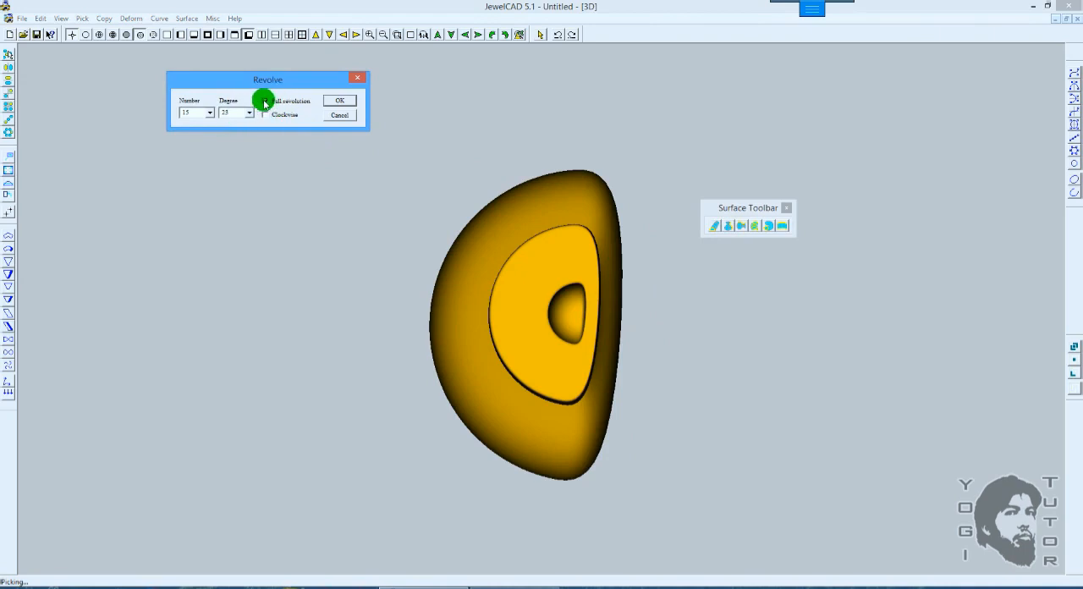
left_click(341, 116)
key("F10")
scroll(610, 147, "up", 1)
mouse_move(618, 142)
left_mouse_down()
mouse_move(631, 153)
mouse_move(584, 164)
mouse_move(594, 136)
mouse_move(720, 162)
mouse_move(655, 224)
mouse_move(622, 210)
left_mouse_up()
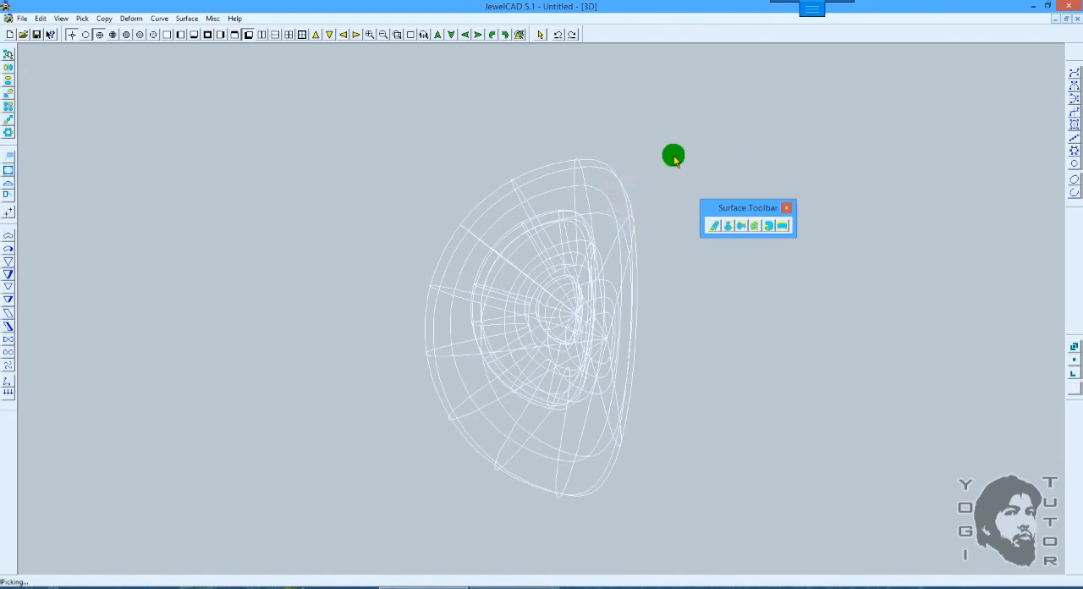
left_click(741, 225)
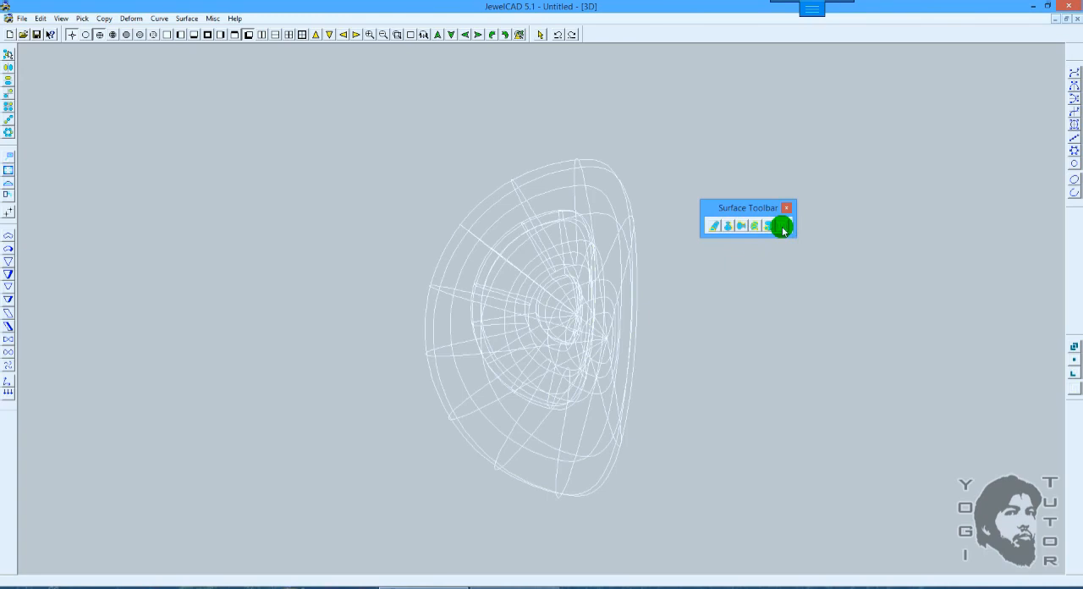
left_click(781, 226)
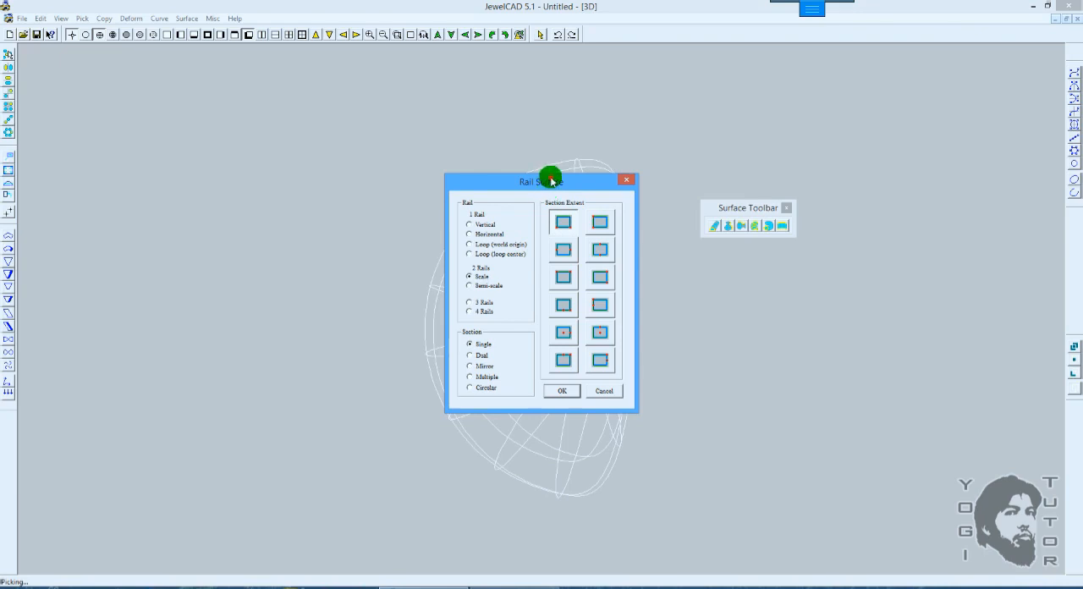
left_click_drag(550, 180, 921, 203)
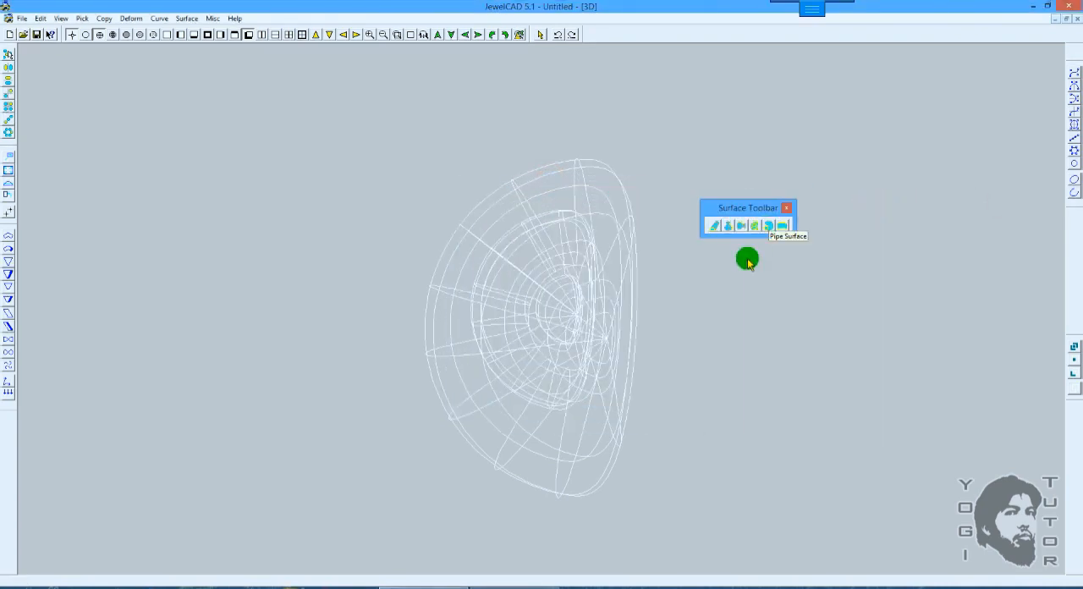
Step: Undo the surface closing in the top view and delete the partially revolved vase
key("F7")
key("ctrl+z")
scroll(719, 290, "up", 3)
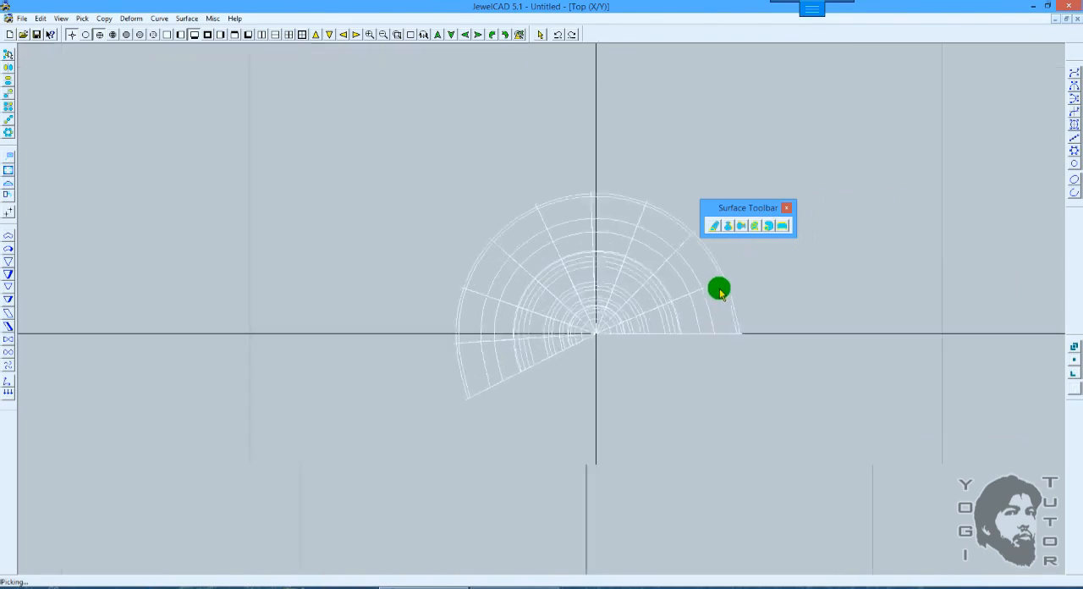
scroll(719, 289, "up", 1)
scroll(721, 281, "down", 6)
key("Delete")
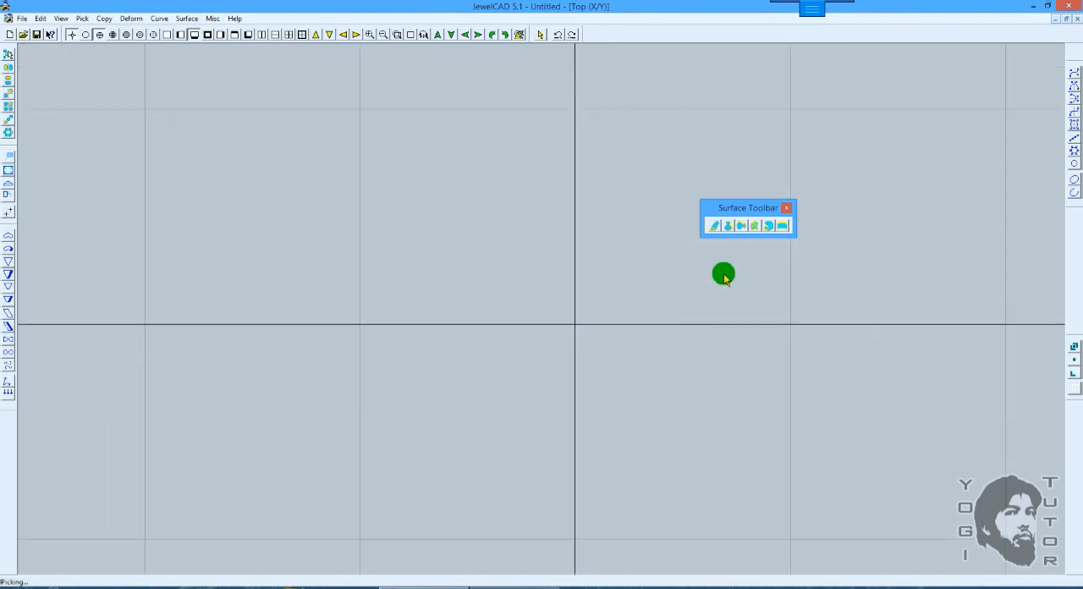
scroll(723, 273, "up", 2)
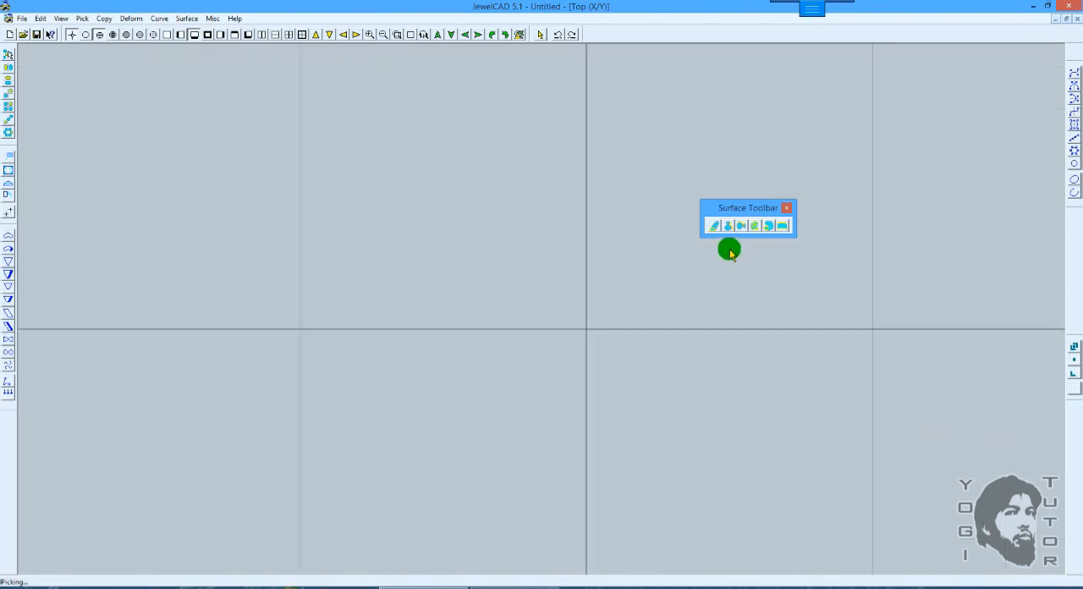
Step: Draw a wavy open curve with eight control points in the front view, ending at about X 9.8, Z 8.5
left_click(770, 228)
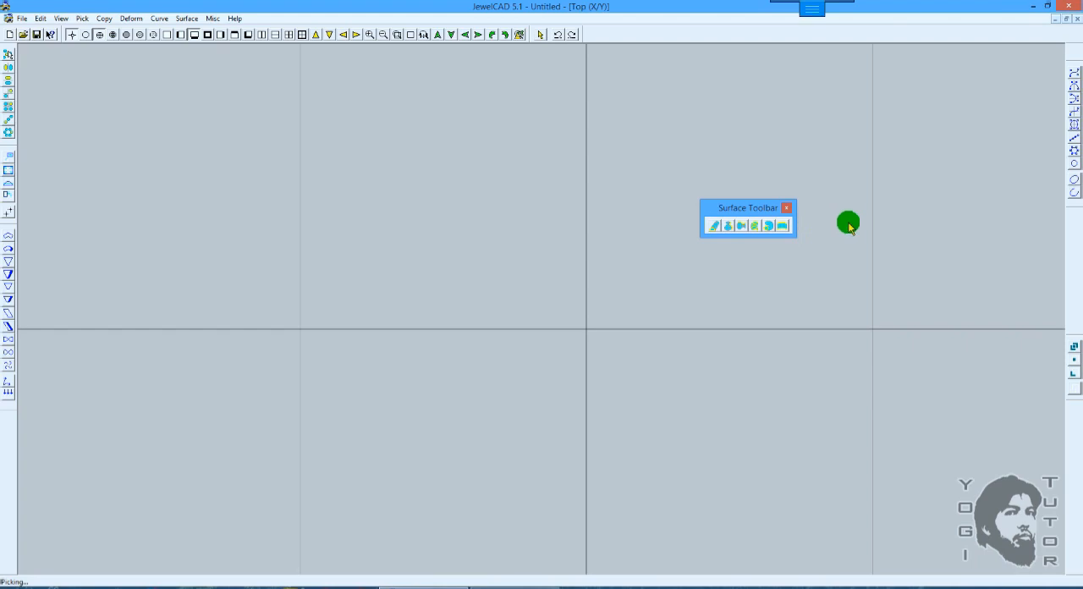
left_click(167, 34)
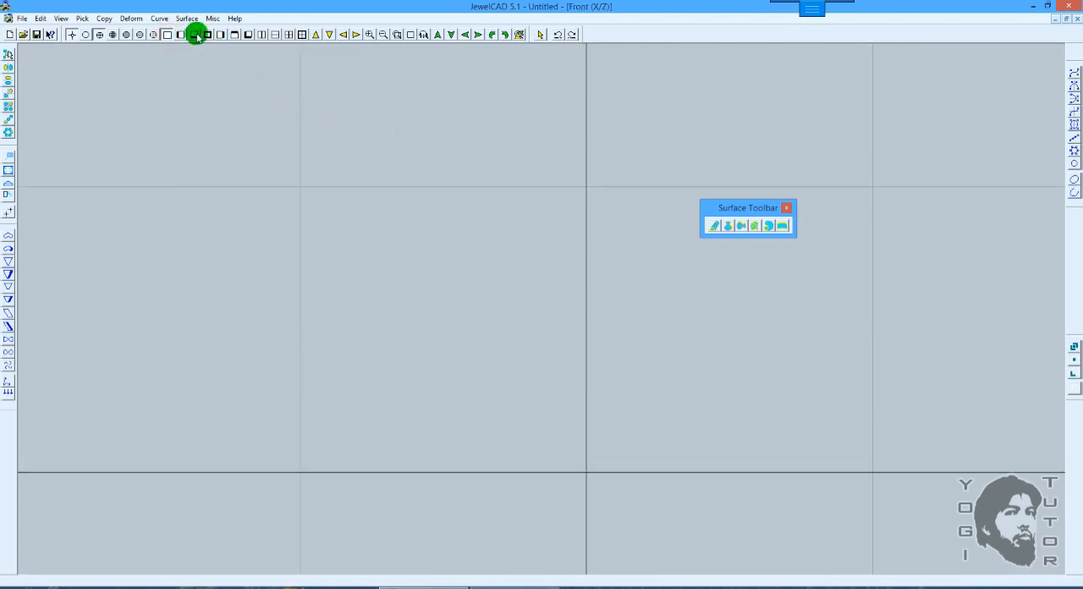
left_click(1073, 73)
left_click(467, 354)
left_click(529, 306)
left_click(676, 374)
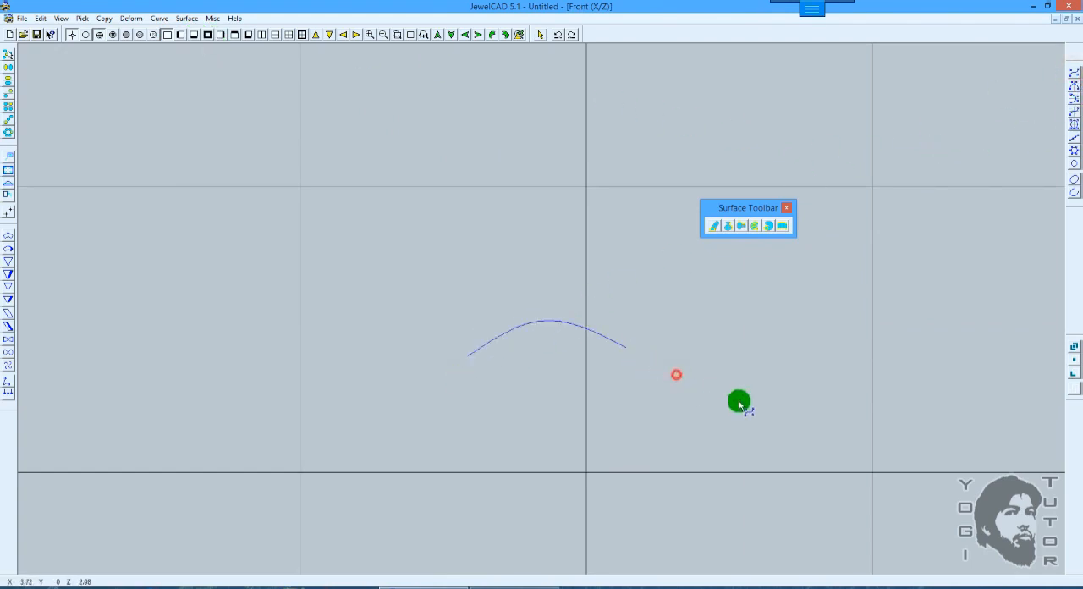
left_click(750, 397)
left_click(814, 366)
left_click(830, 338)
left_click(874, 275)
left_click(868, 228)
key("space")
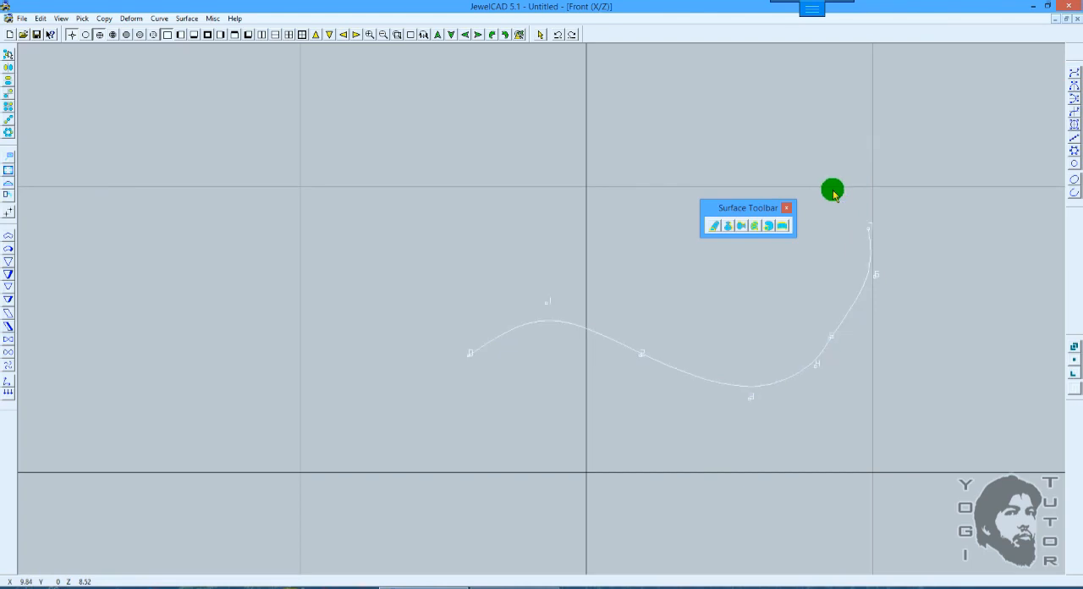
Step: Create a pipe surface along the wavy curve with a circular section of diameter 2 and horizontal piping, shown shaded in 3D
scroll(832, 195, "up", 3)
left_click_drag(889, 203, 536, 194, "shift")
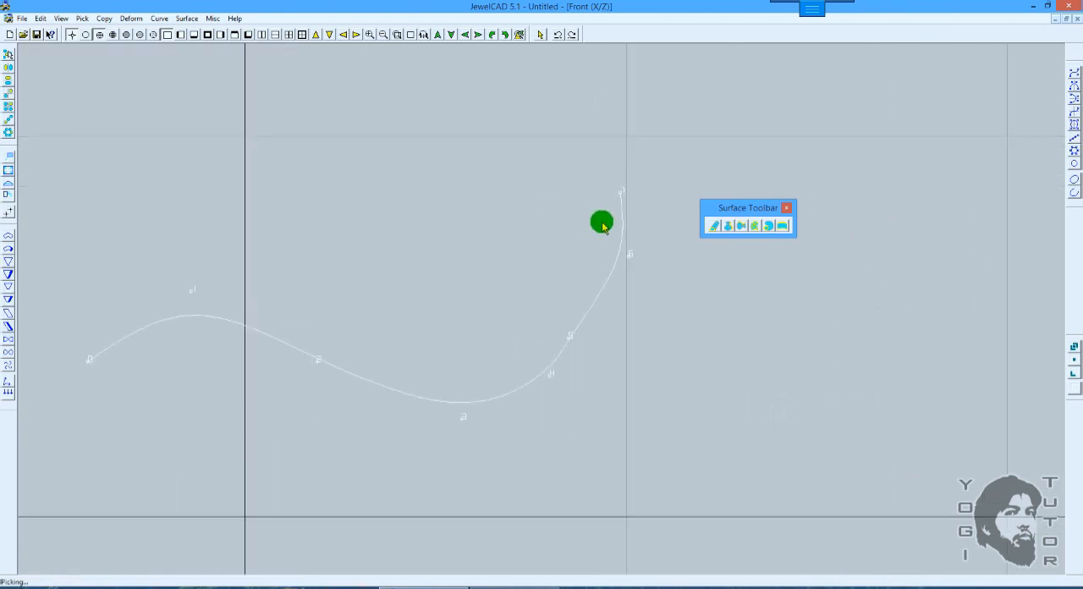
left_click_drag(673, 245, 692, 226, "shift")
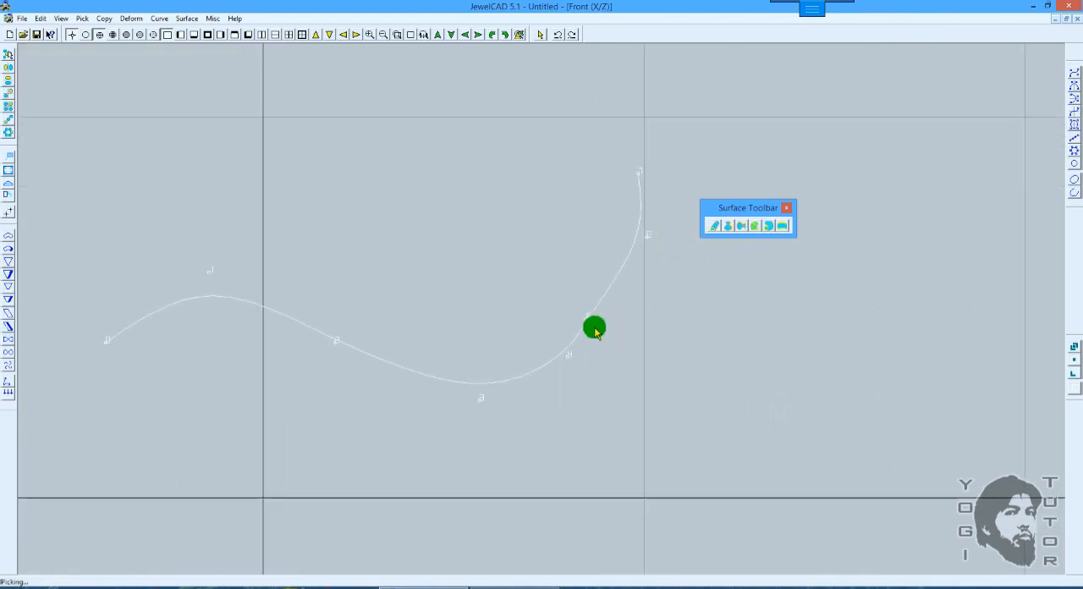
left_click(767, 227)
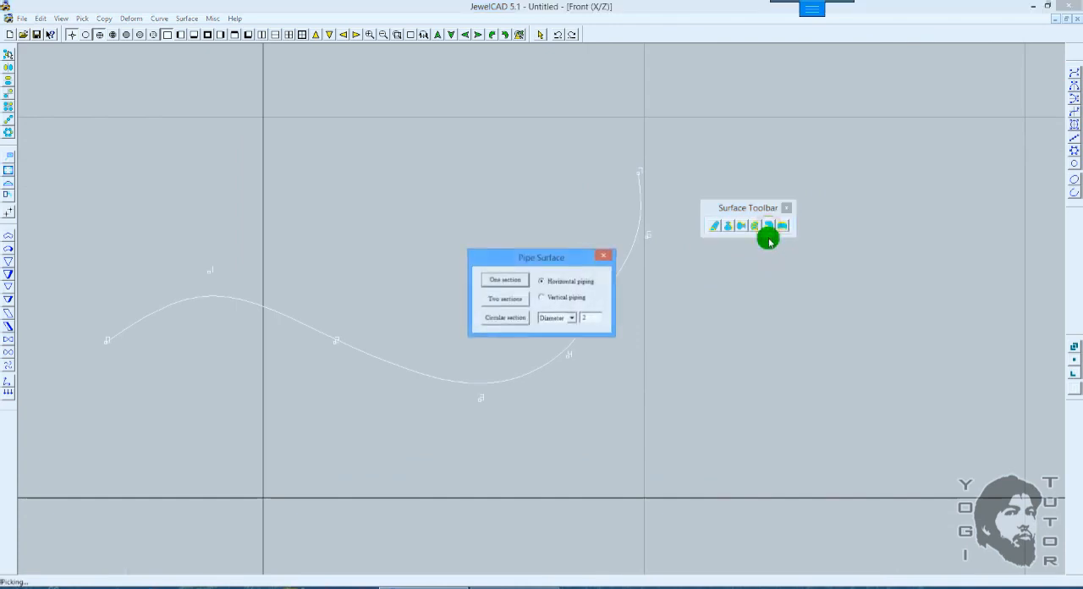
left_click_drag(536, 261, 775, 284)
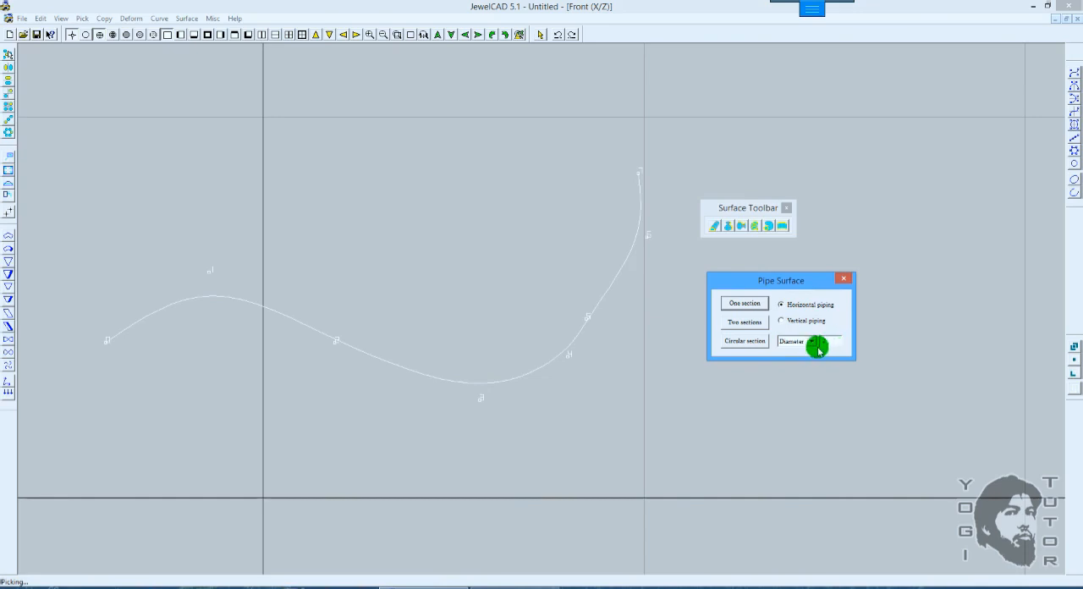
left_click(743, 341)
scroll(741, 332, "down", 2)
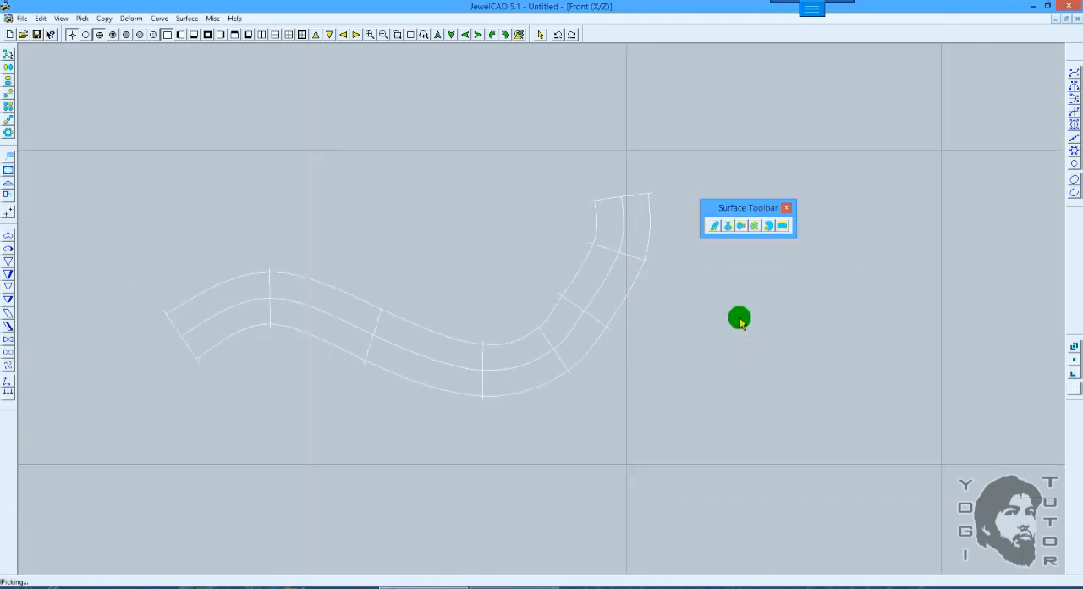
key("F4")
key("F8")
mouse_move(407, 292)
left_mouse_down()
mouse_move(607, 254)
mouse_move(619, 263)
left_mouse_up()
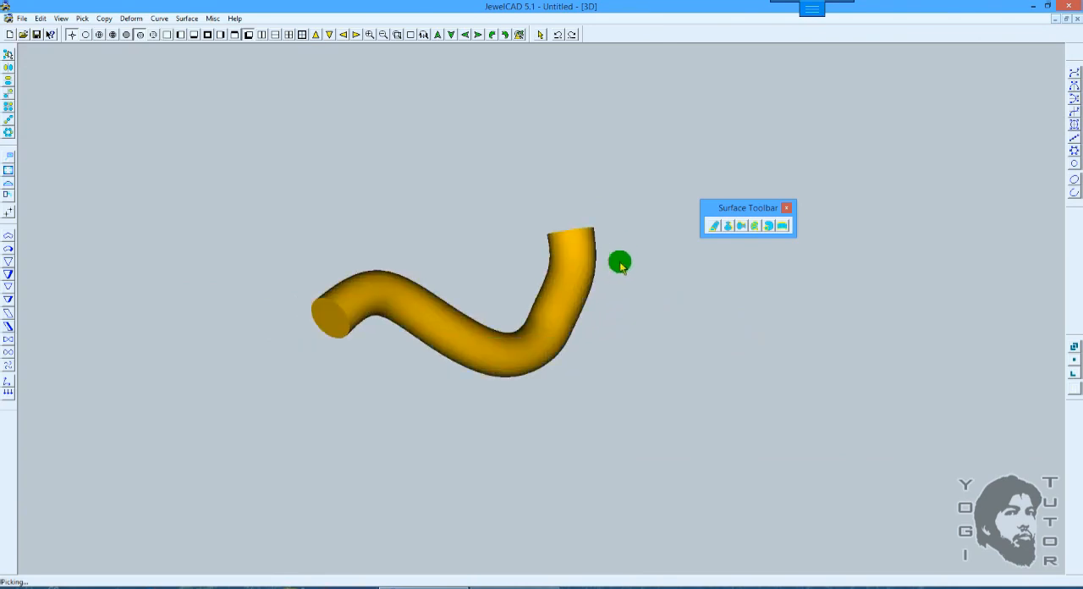
Step: Check the diameter setting in the Pipe Surface options and leave them without applying
left_click(768, 226)
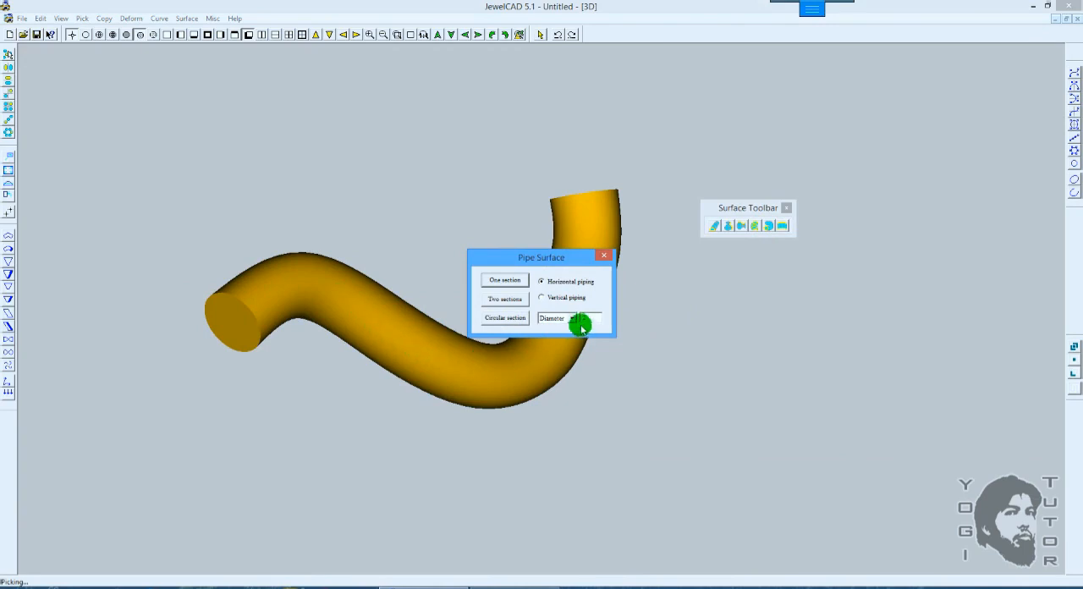
left_click(310, 237)
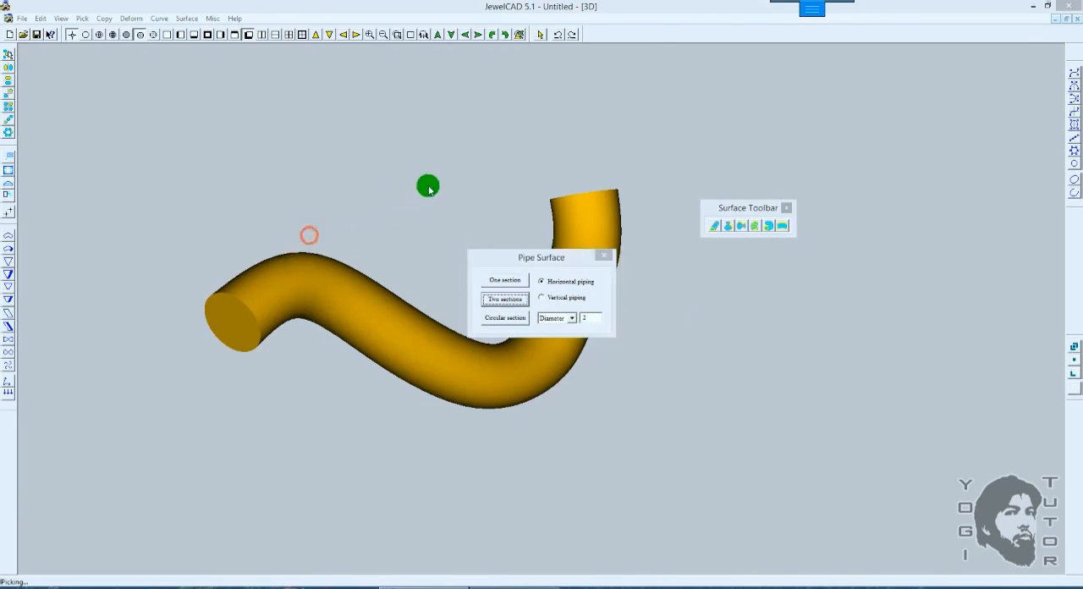
left_click(604, 254)
Step: Measure the distance across the pipe's round end face in the 3D view
left_click_drag(401, 235, 522, 208)
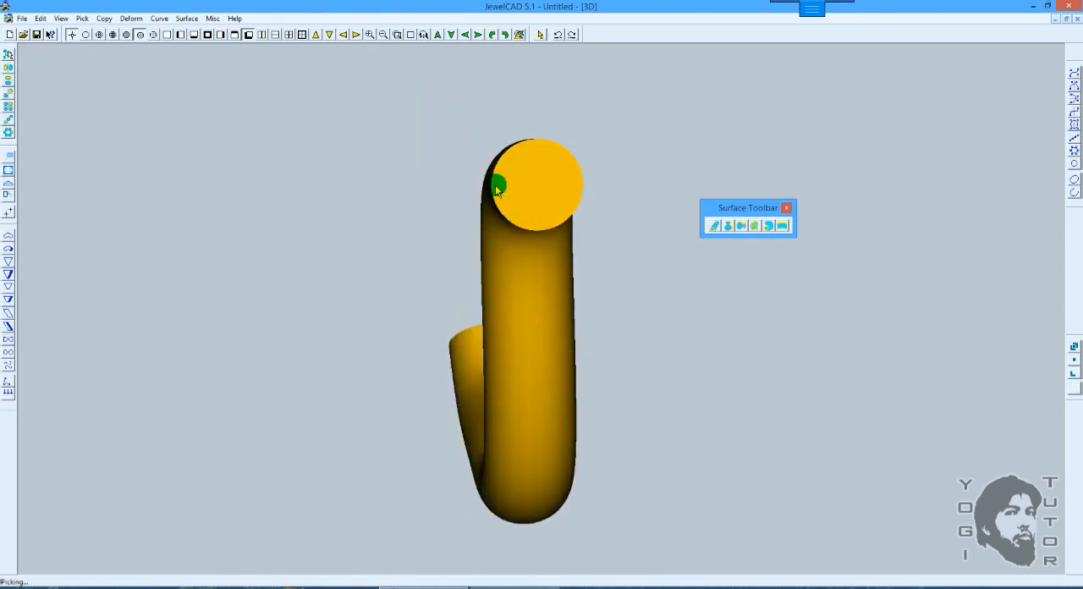
left_click_drag(609, 181, 590, 214)
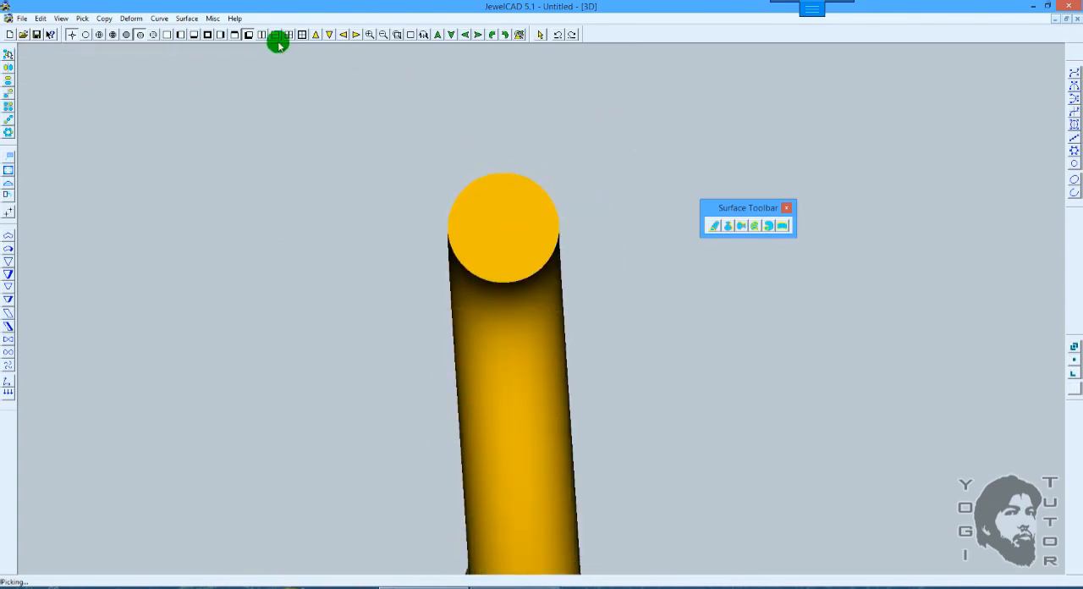
left_click(213, 18)
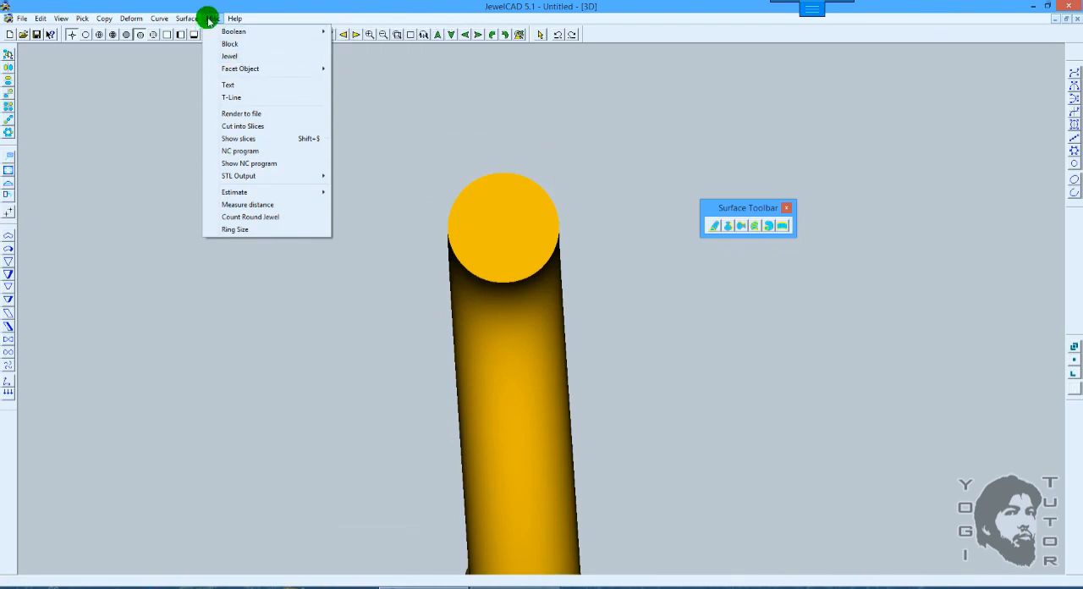
left_click(256, 205)
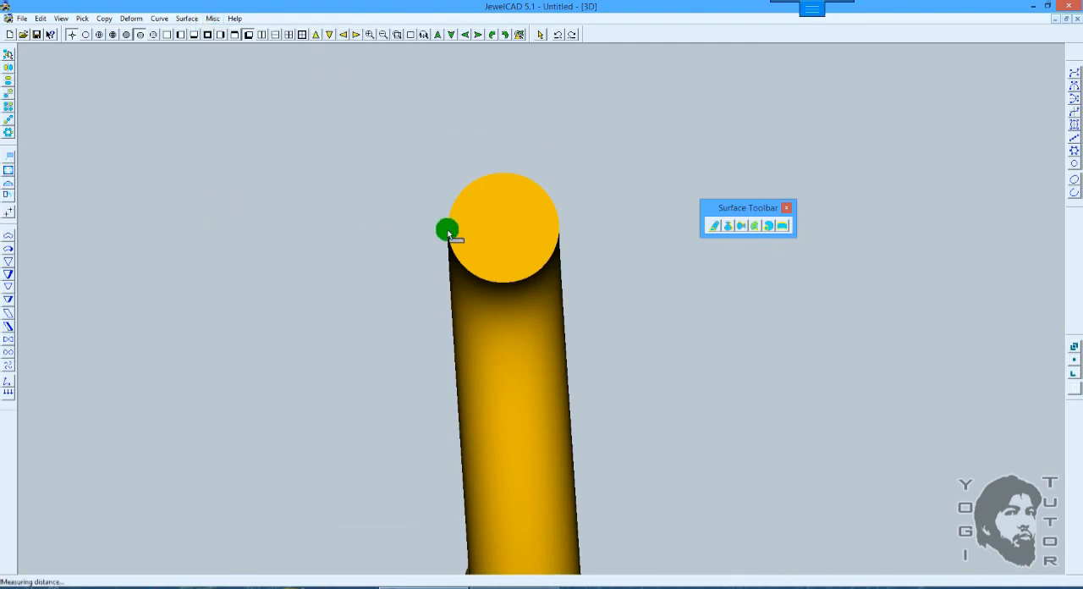
left_click_drag(447, 230, 560, 228)
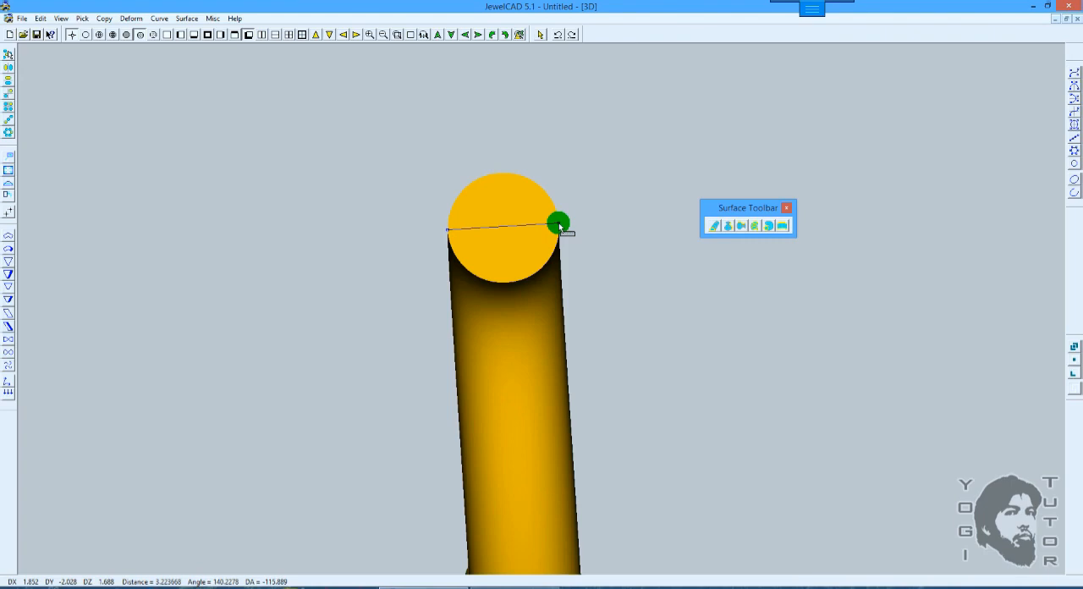
Step: Finish measuring across the pipe's round end face, and undo the circular pipe surface in the front view
left_click(559, 224)
scroll(584, 194, "down", 3)
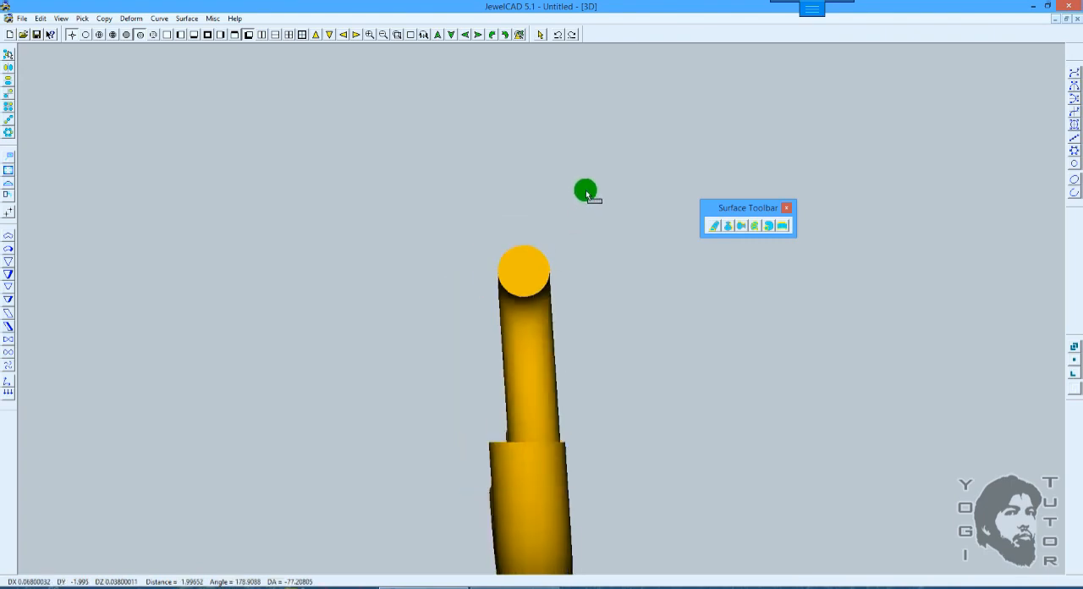
key("F5")
scroll(586, 188, "up", 2)
middle_click_drag(617, 159, 587, 174)
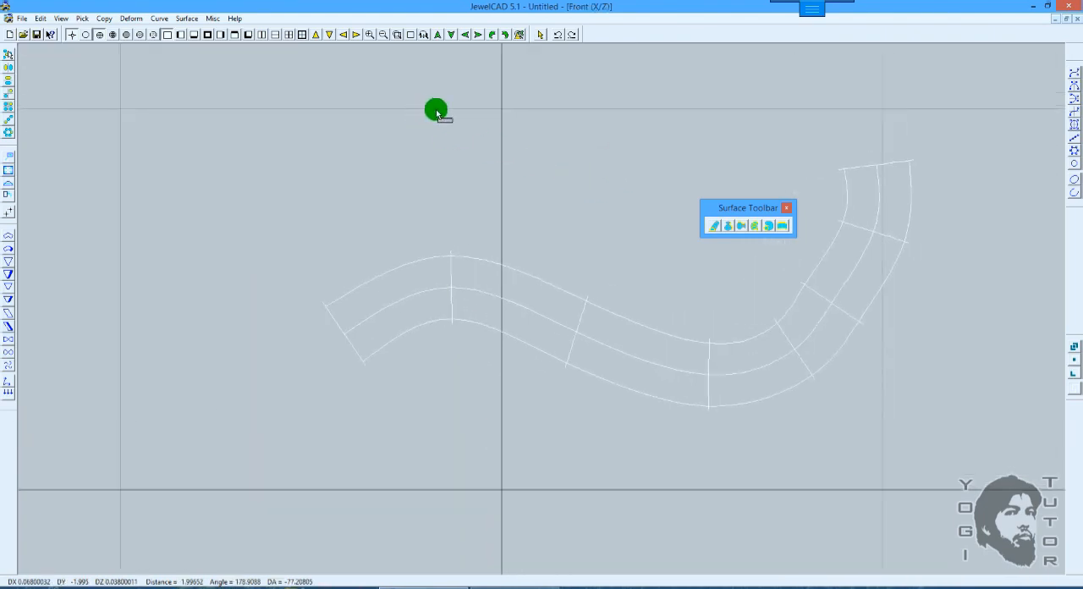
key("space")
key("ctrl+z")
scroll(628, 181, "down", 3)
middle_click_drag(658, 194, 516, 197)
Step: Review the Pipe Surface section and piping options without applying them, and dock the floating Surface Toolbar
left_click(755, 226)
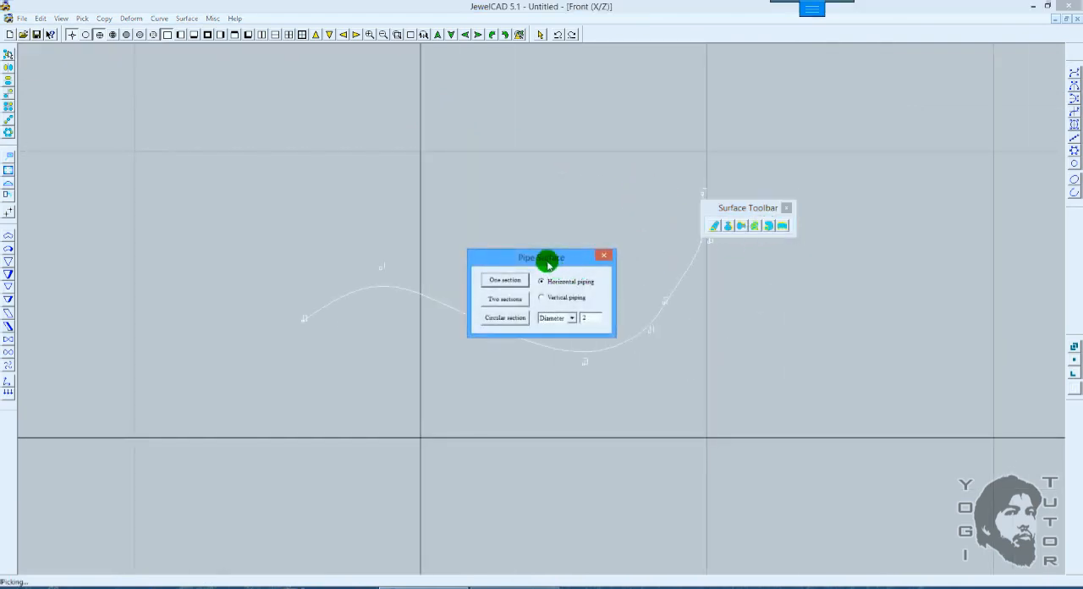
left_click_drag(548, 265, 763, 271)
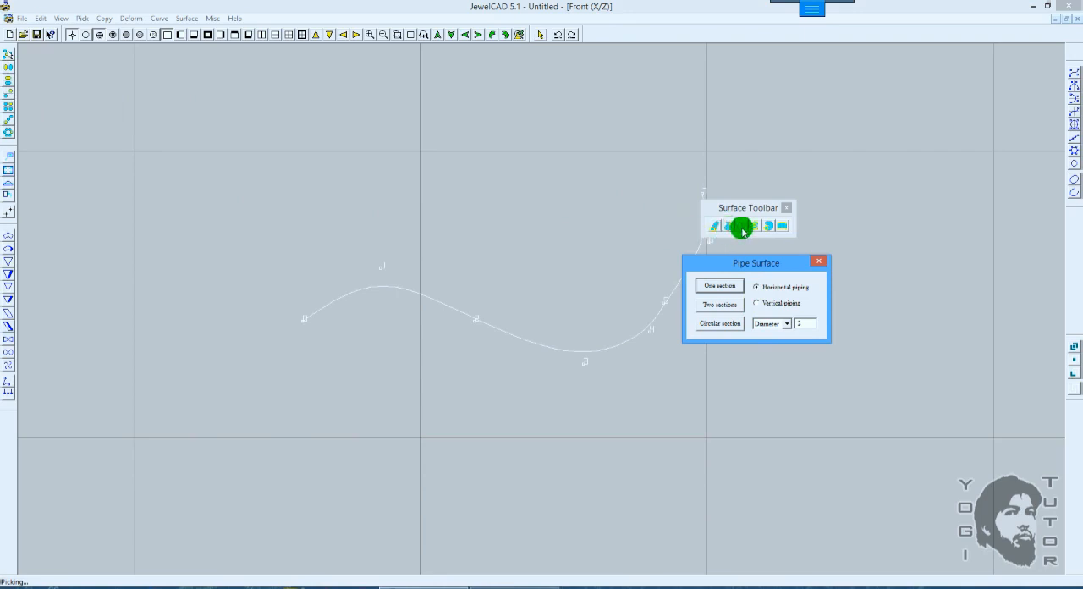
left_click(765, 289)
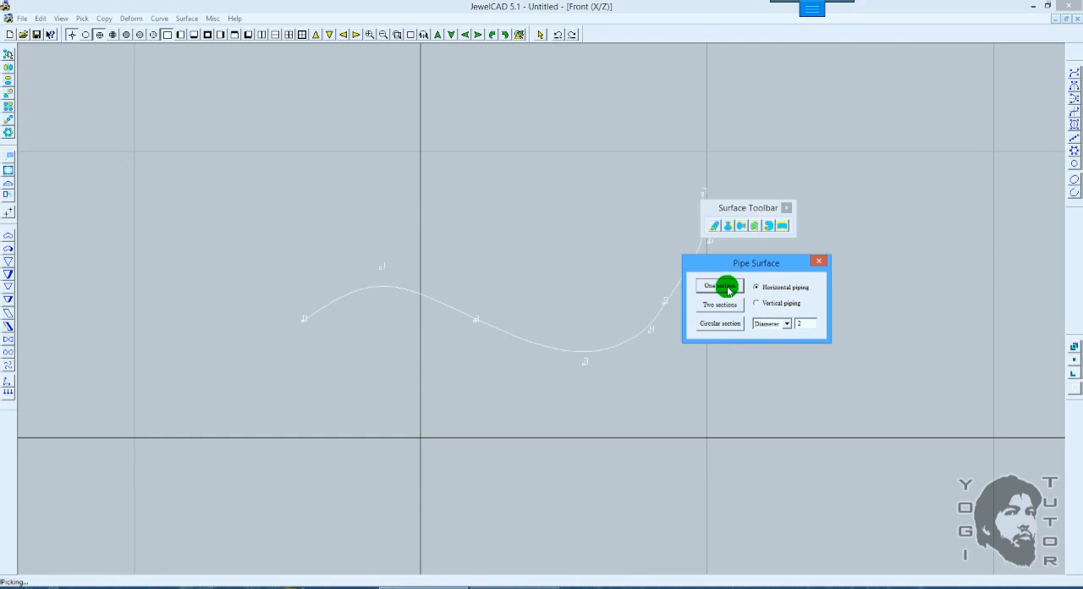
left_click(820, 265)
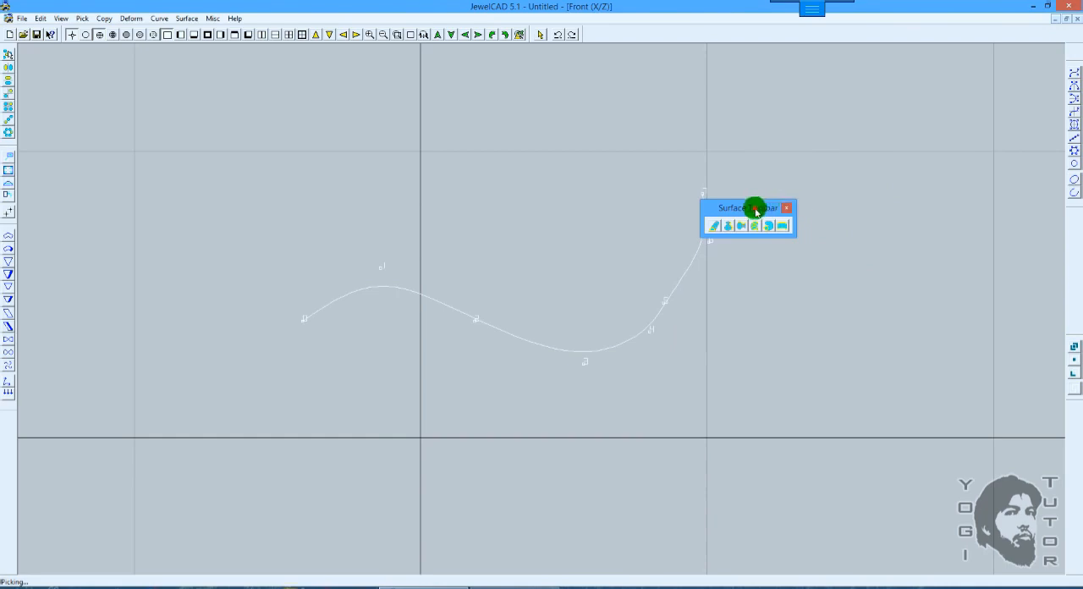
left_click_drag(754, 211, 994, 204)
double_click(994, 204)
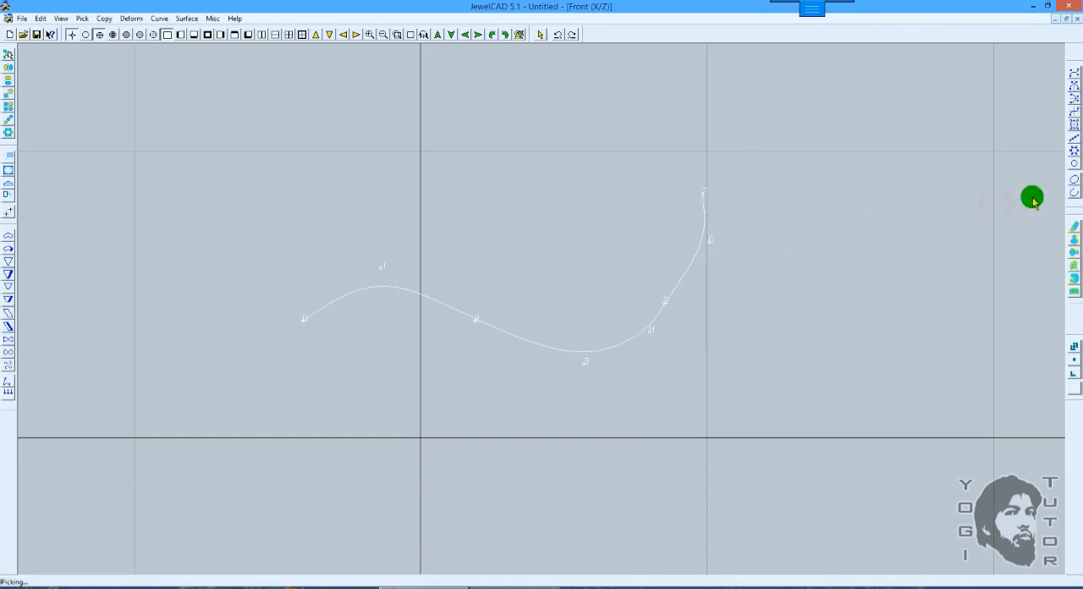
Step: Draw a closed, vertically mirrored section curve around the origin, with sharp side corners and its upper ends at X 0.96, Z 1.58
left_click(1073, 90)
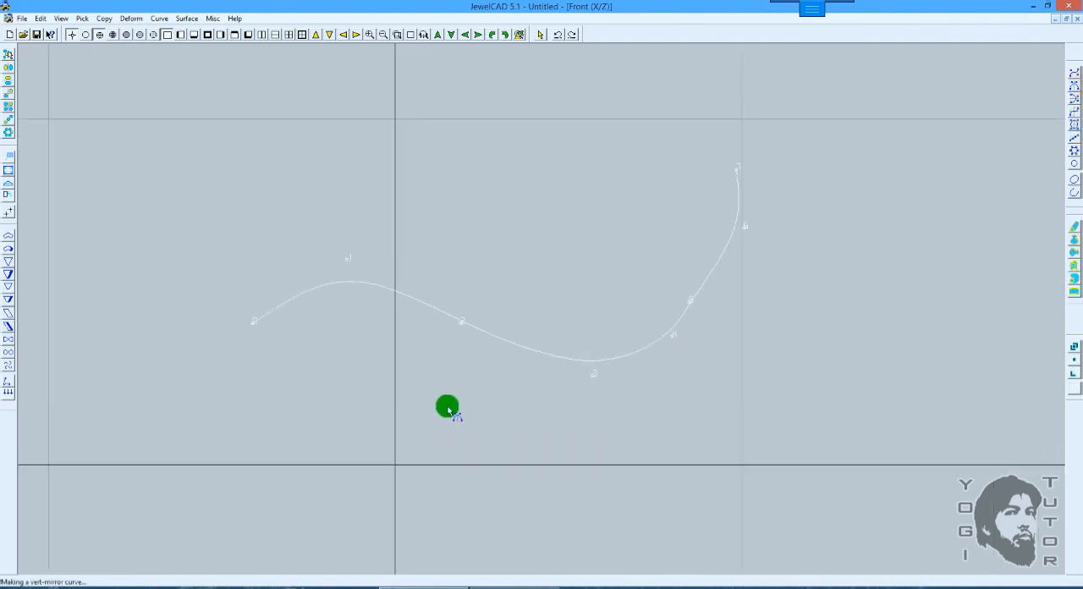
left_click(427, 428)
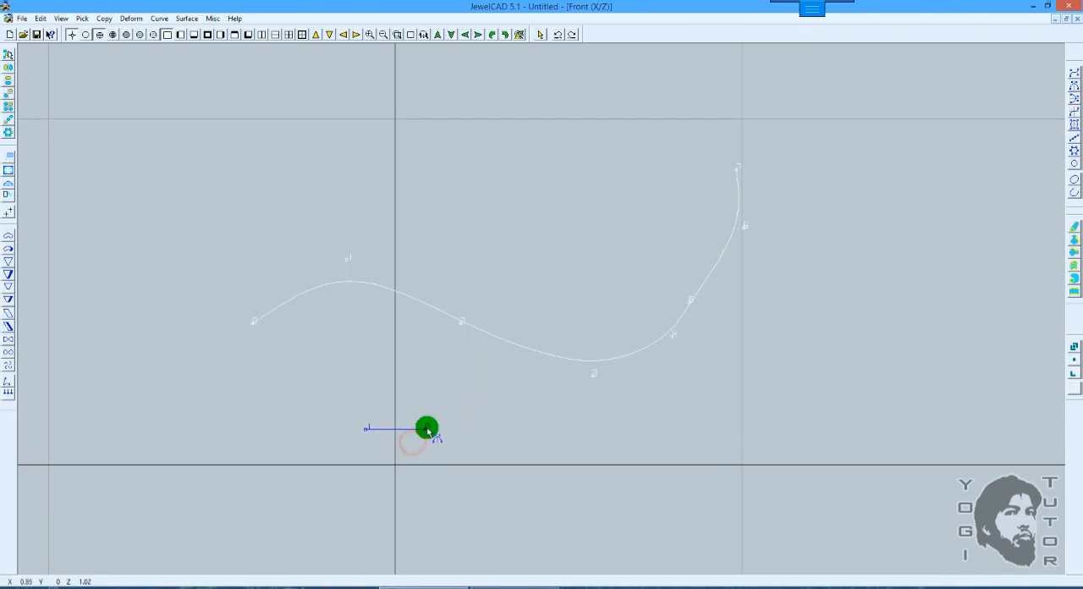
left_click(469, 474)
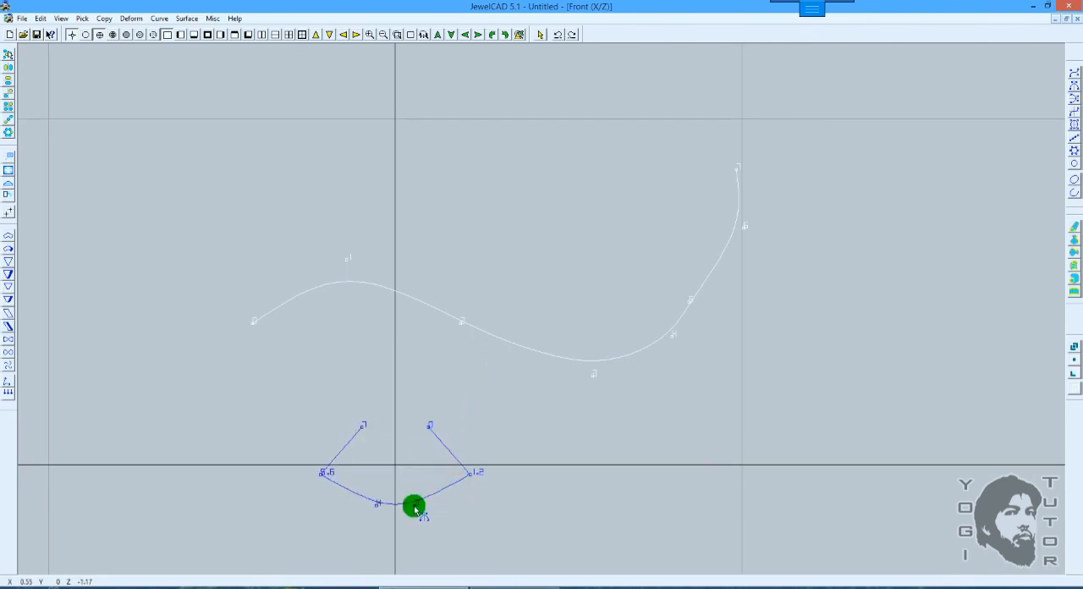
left_click(415, 505)
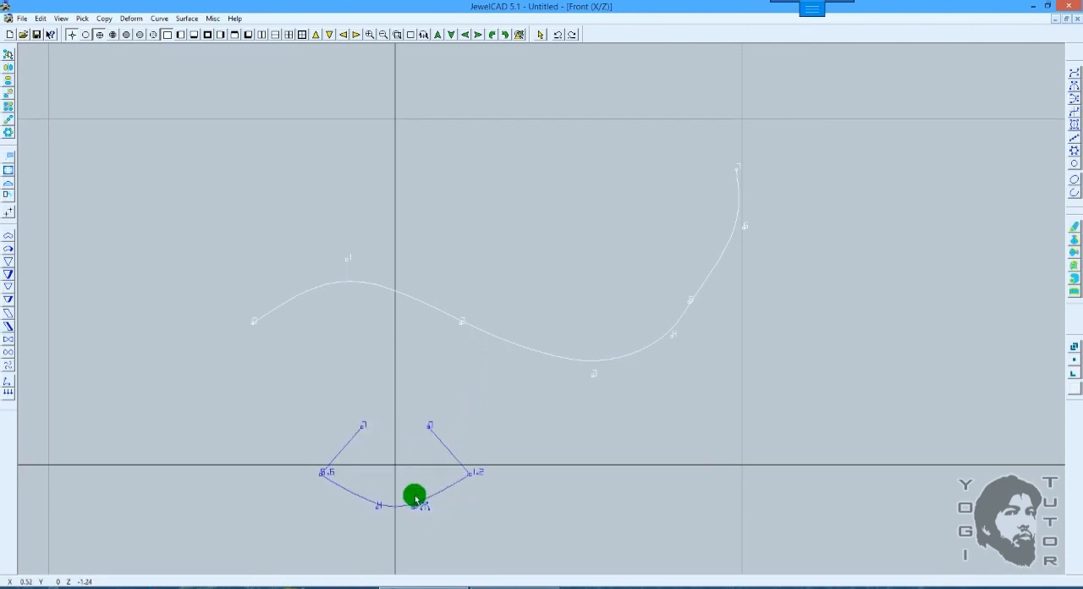
right_click(429, 412)
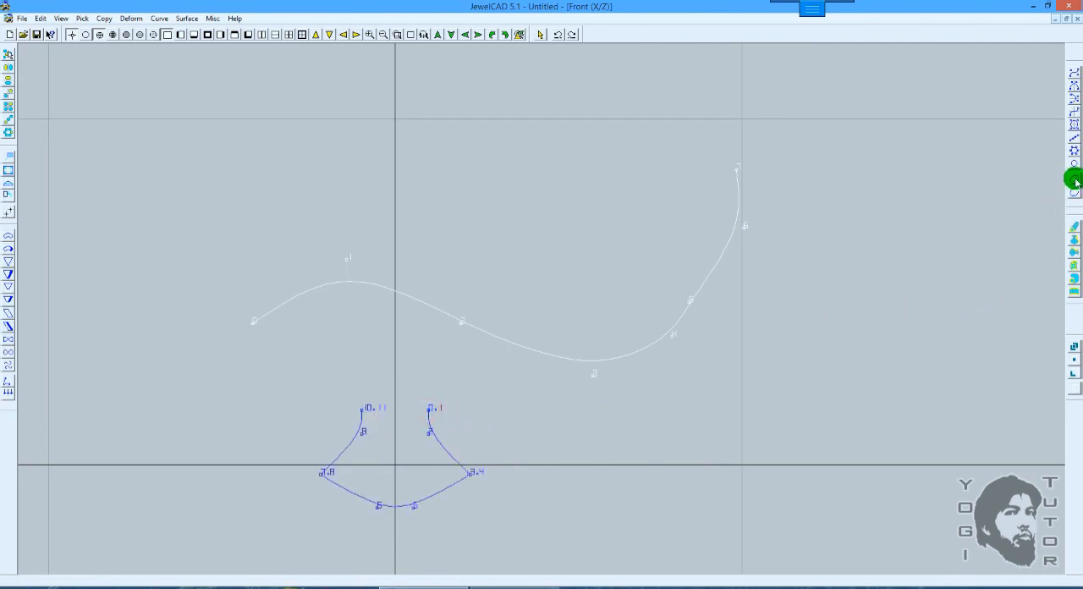
scroll(634, 302, "down", 1)
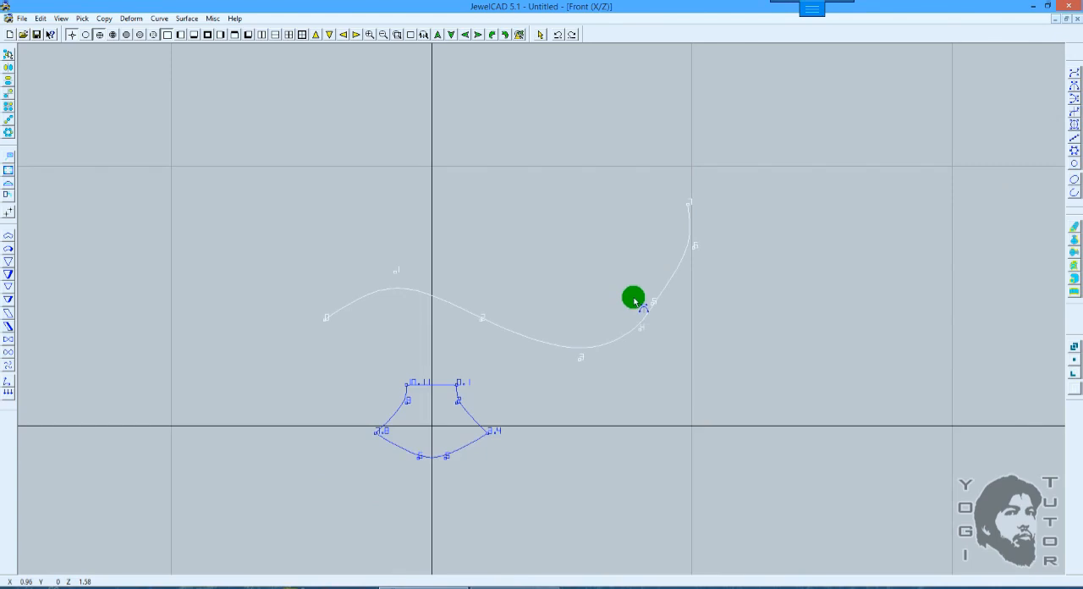
left_click(635, 302)
scroll(542, 370, "up", 2)
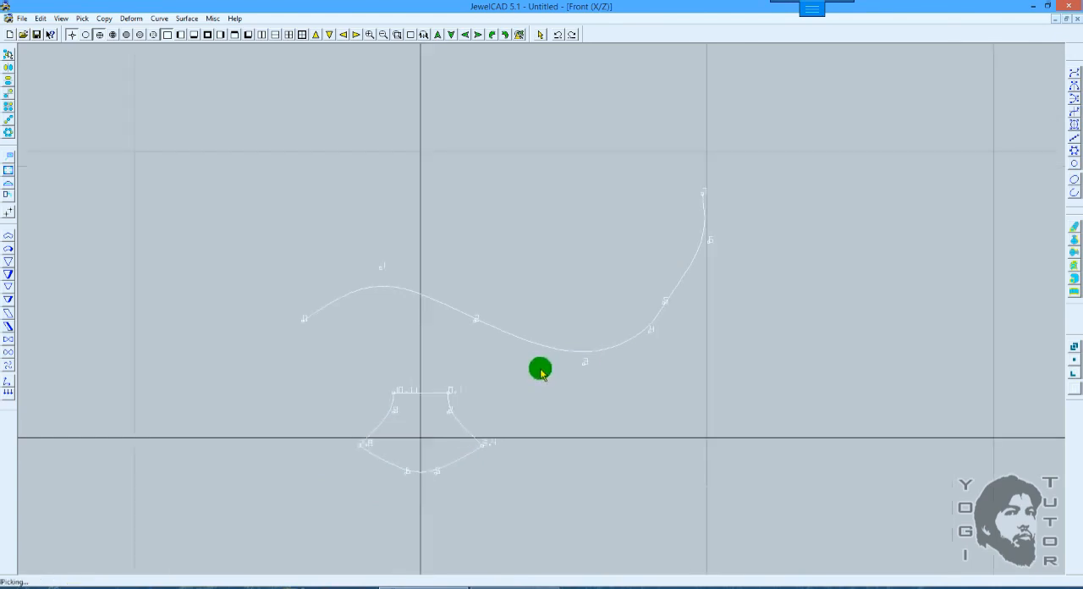
Step: Scale the mirrored section curve down uniformly to about three quarters of its size, and leave both curves unpicked
right_click(329, 259)
left_click_drag(399, 396, 335, 437)
left_click(9, 169)
left_click_drag(600, 305, 612, 249)
scroll(586, 265, "up", 2)
right_click(613, 249)
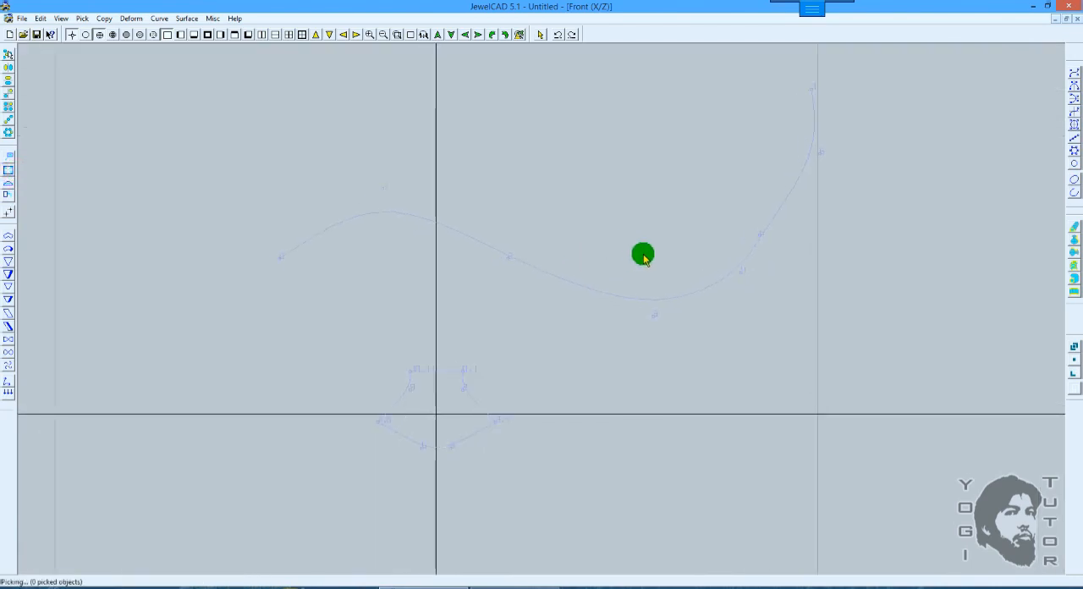
Step: Try to create a one-section pipe surface from the mirrored section curve without a path curve picked
left_click(1073, 283)
left_click_drag(513, 260, 775, 295)
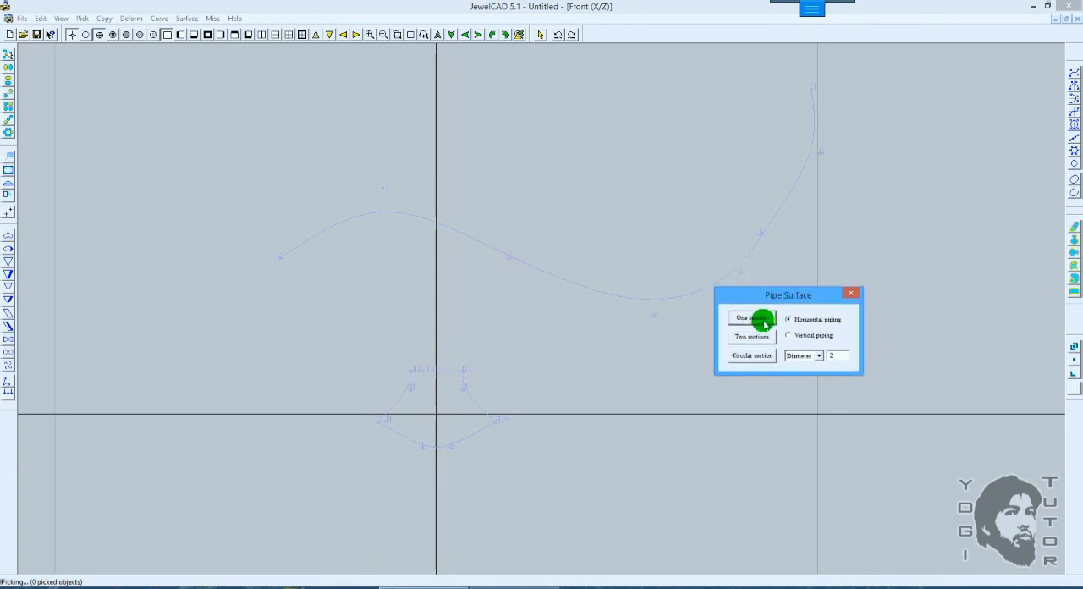
left_click(752, 318)
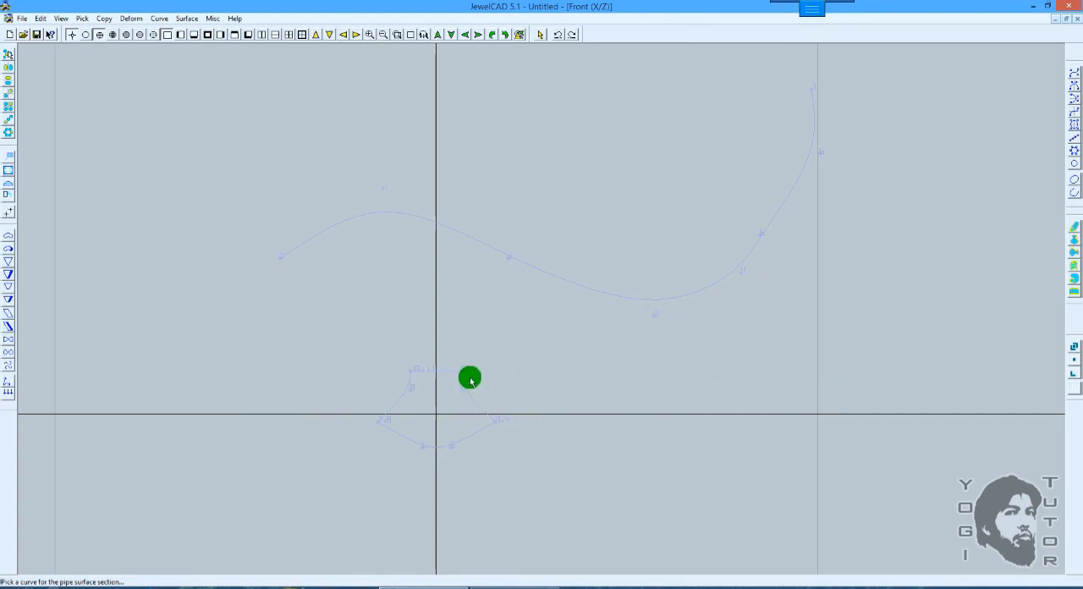
left_click(463, 374)
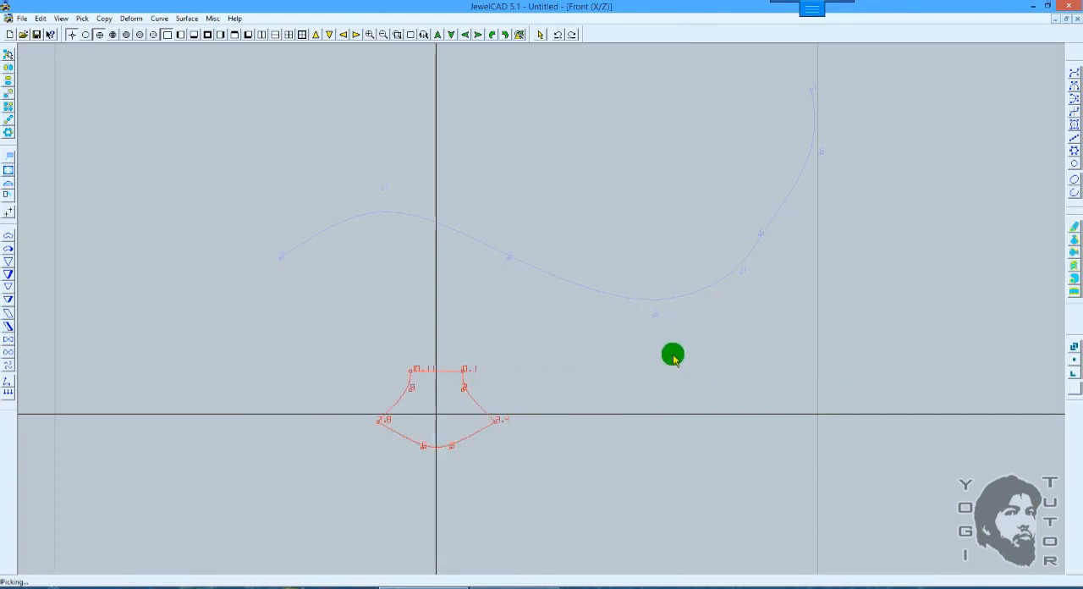
scroll(680, 350, "down", 1)
scroll(680, 351, "up", 1)
scroll(680, 350, "down", 2)
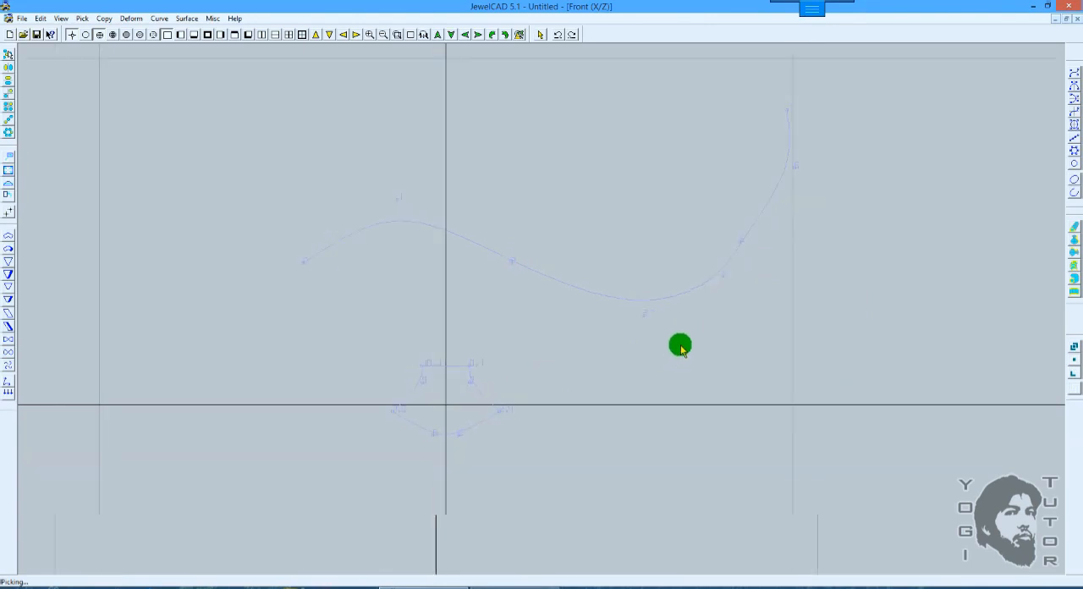
scroll(681, 348, "up", 1)
Step: Pipe the mirrored section along the wavy curve as a one-section surface with horizontal piping, and inspect it shaded in 3D
left_click_drag(612, 333, 489, 221)
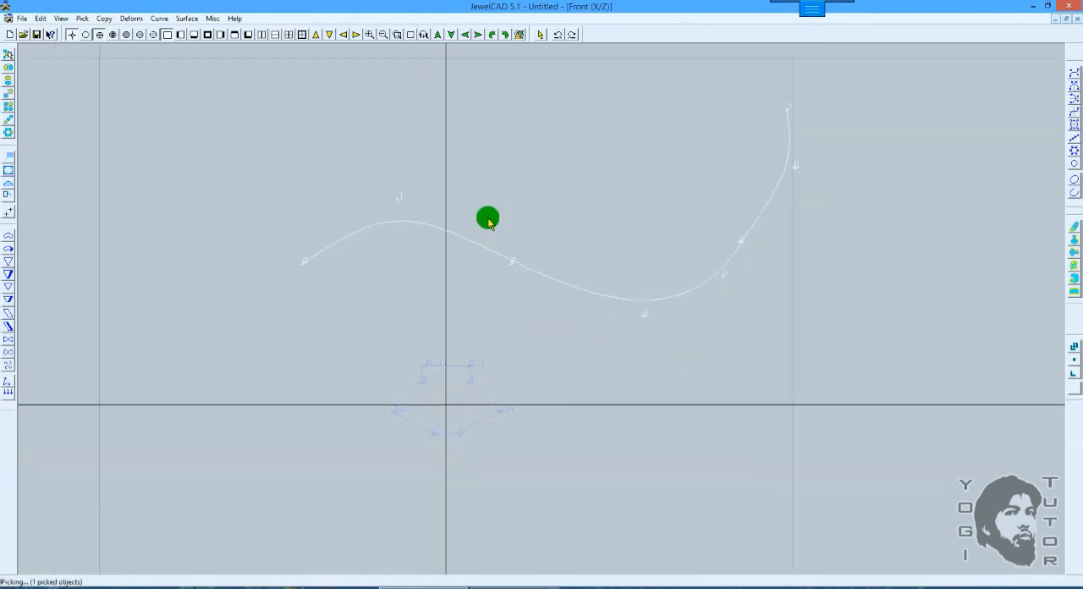
left_click(1073, 278)
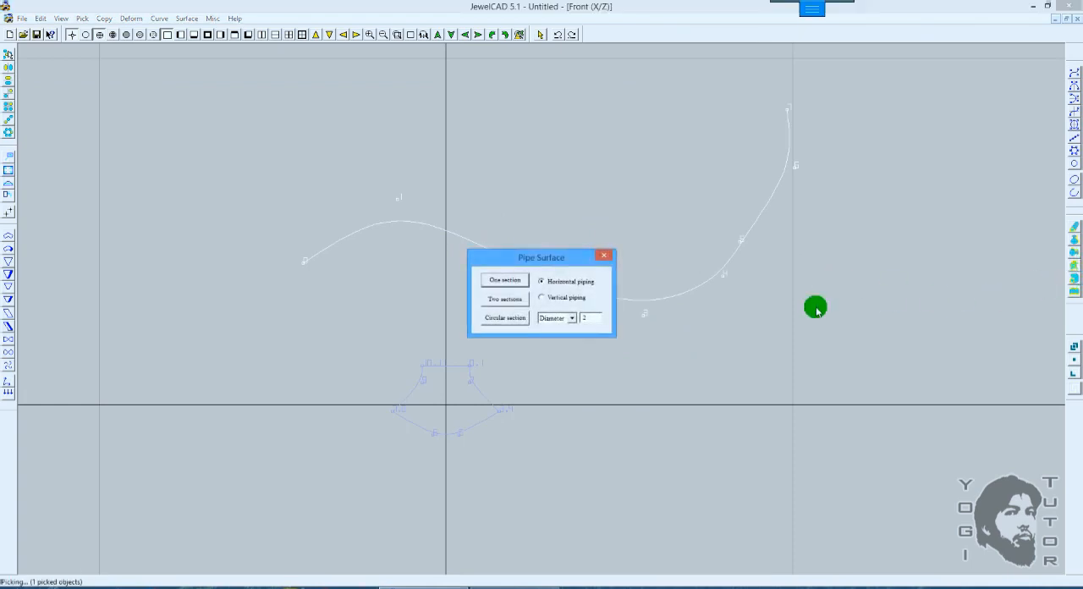
left_click(503, 281)
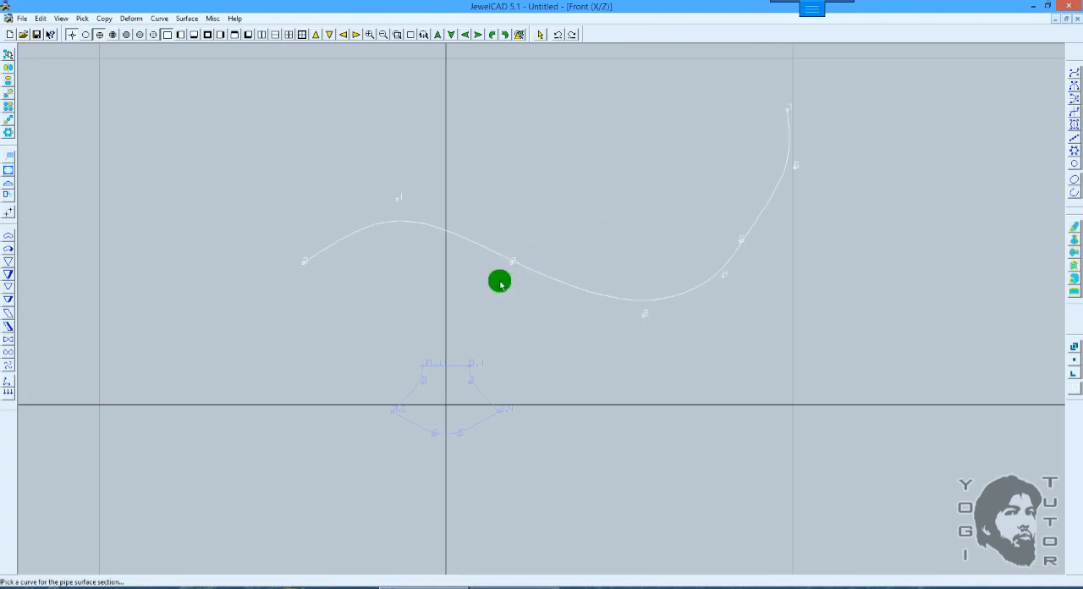
left_click(473, 367)
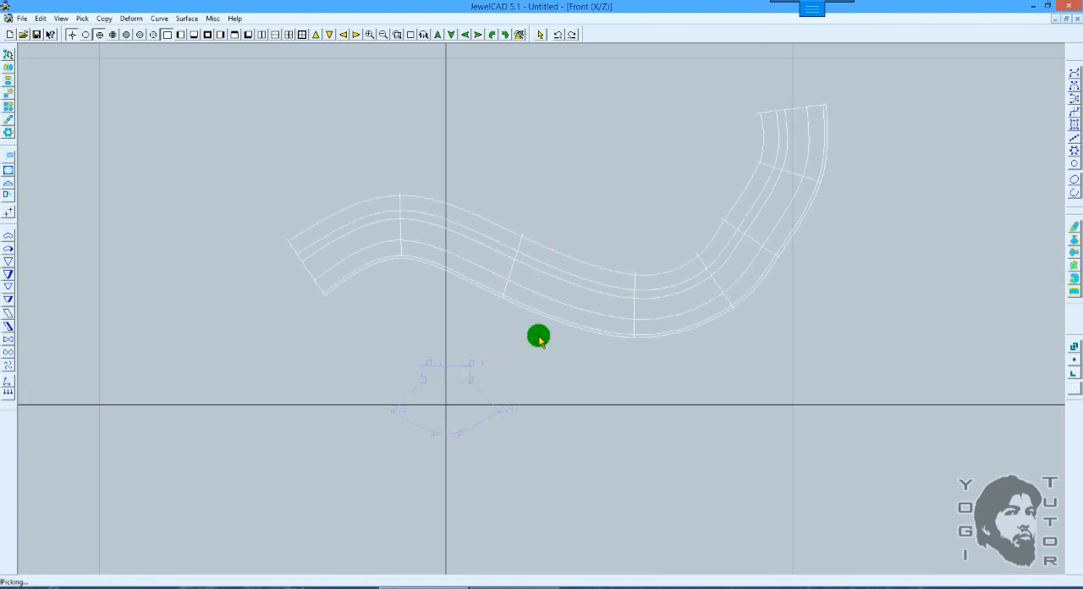
left_click_drag(362, 258, 664, 222)
key("F12")
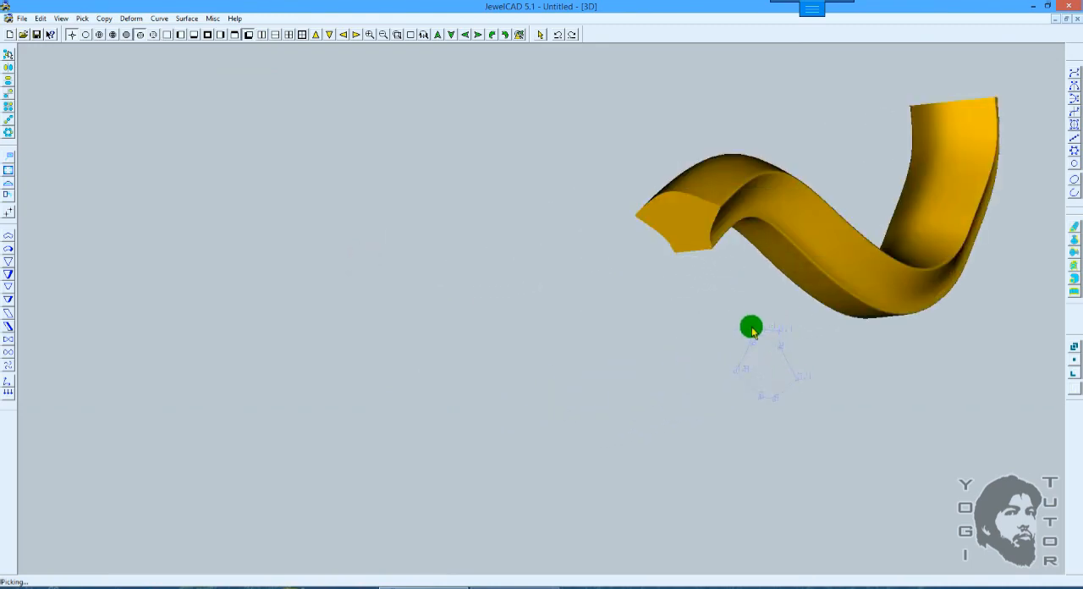
scroll(735, 256, "down", 2)
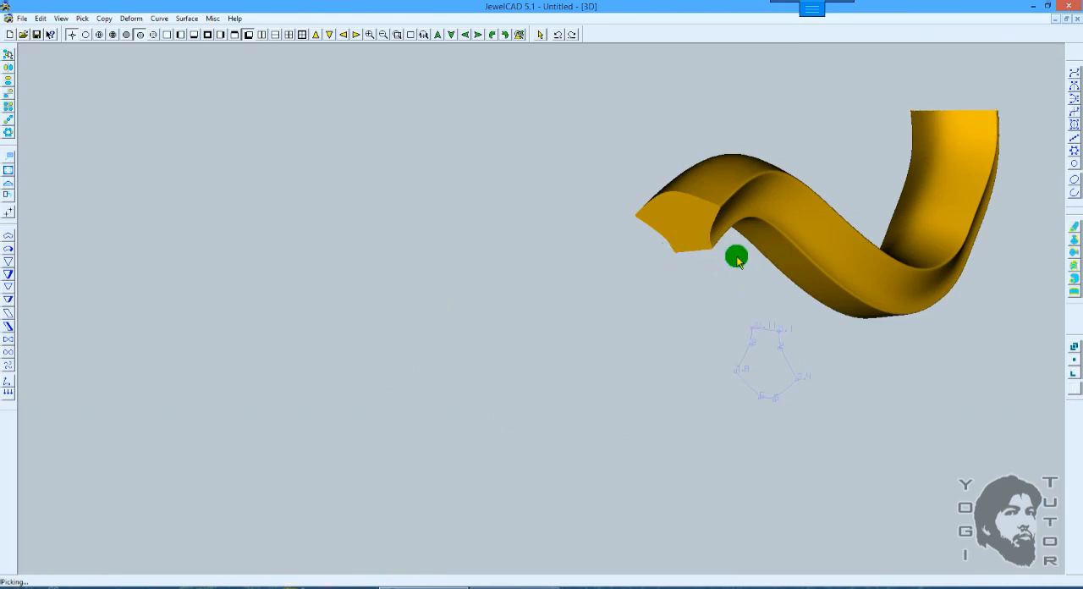
left_click_drag(821, 244, 740, 253, "ctrl")
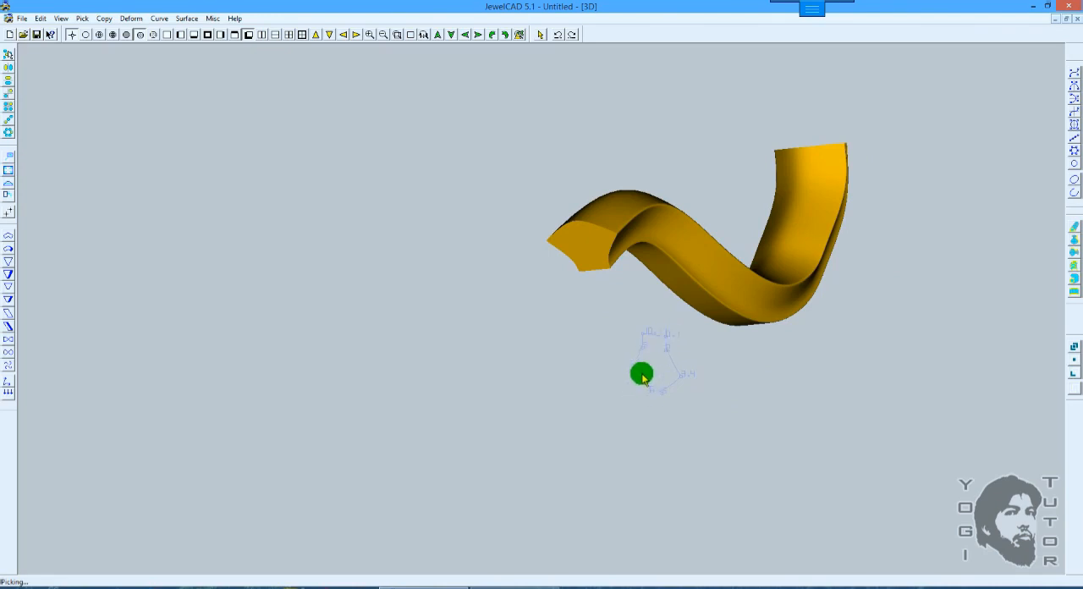
scroll(728, 246, "down", 1)
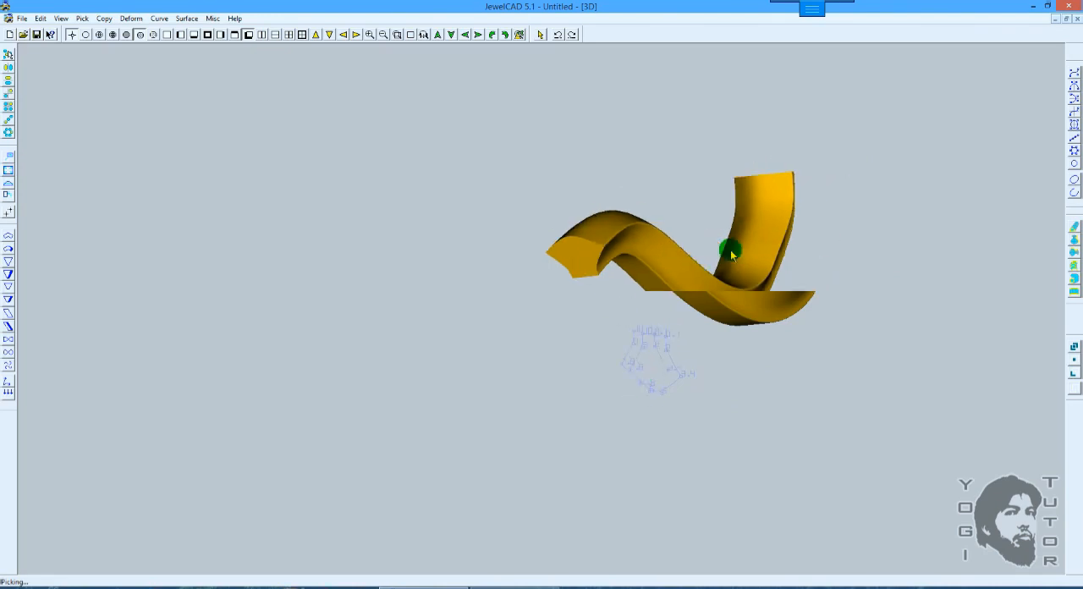
Step: Return to the wireframe front view and undo the one-section pipe surface
key("F5")
key("F2")
scroll(723, 296, "up", 1)
left_click_drag(738, 293, 623, 285, "ctrl")
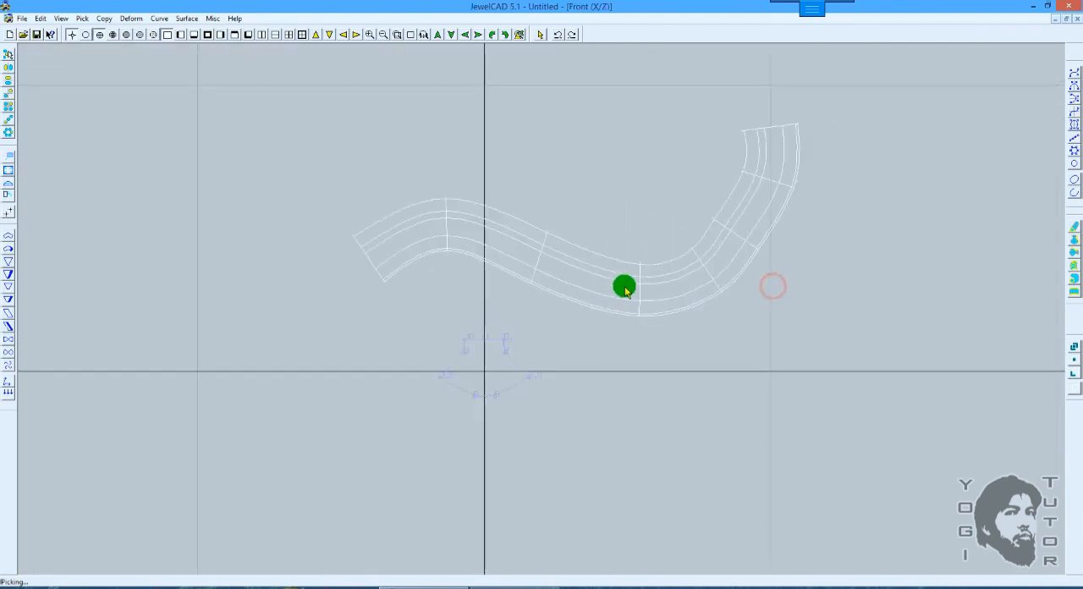
key("ctrl+z")
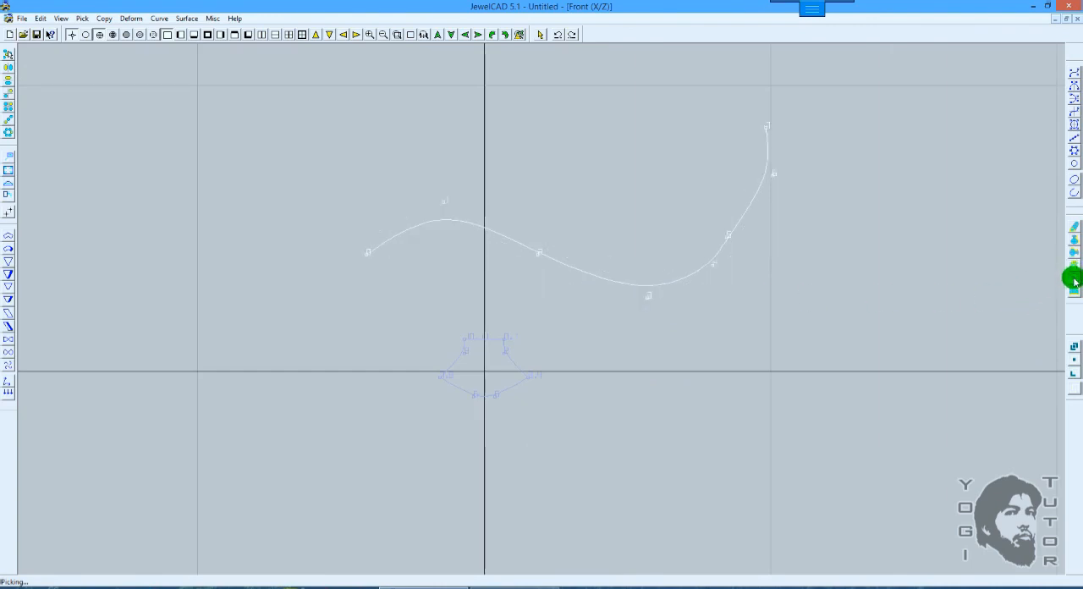
left_click(1074, 275)
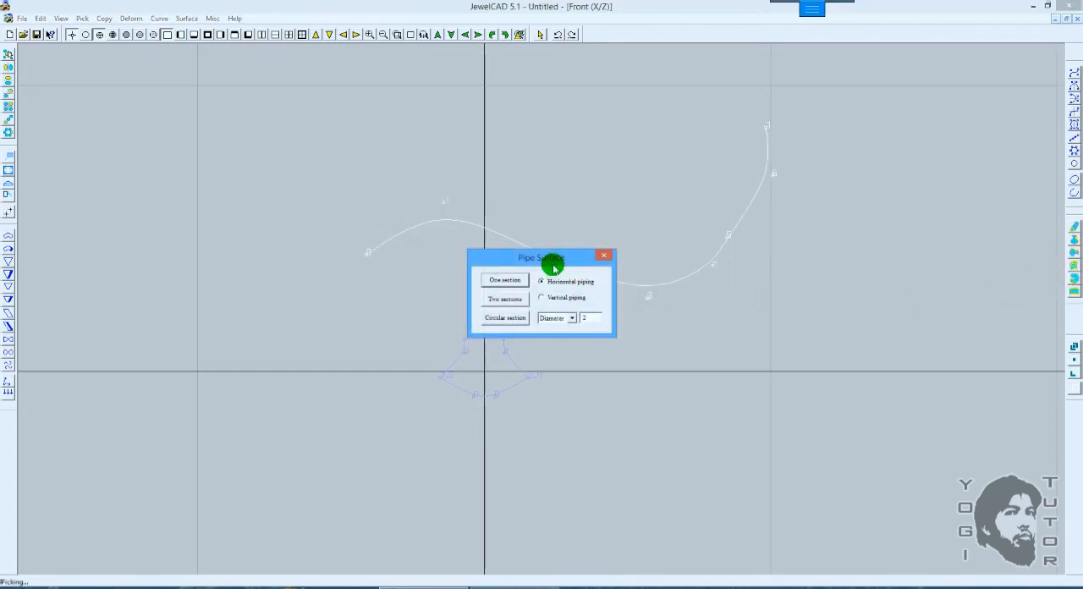
left_click_drag(554, 253, 838, 254)
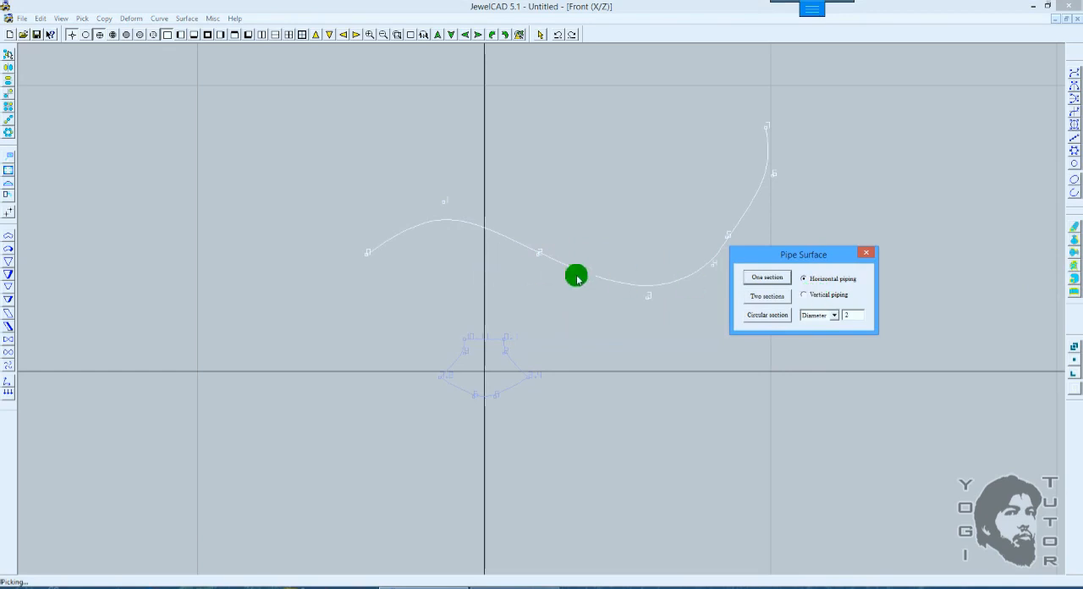
left_click(870, 255)
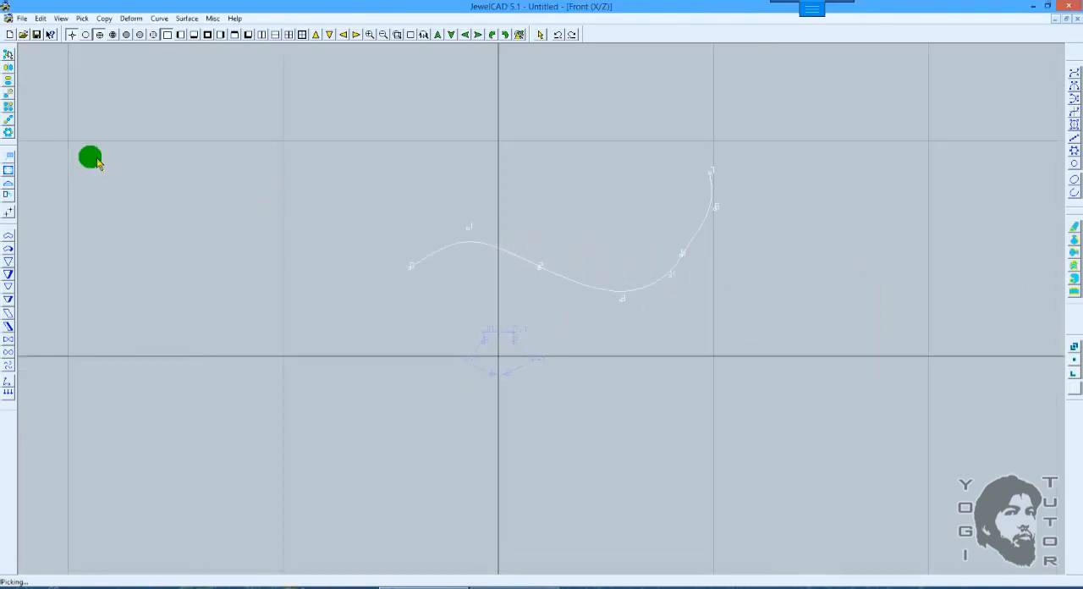
Step: Copy the wavy curve vertically upward with Extend, using an extend number of 2, and keep only the lower curve picked
left_click(8, 120)
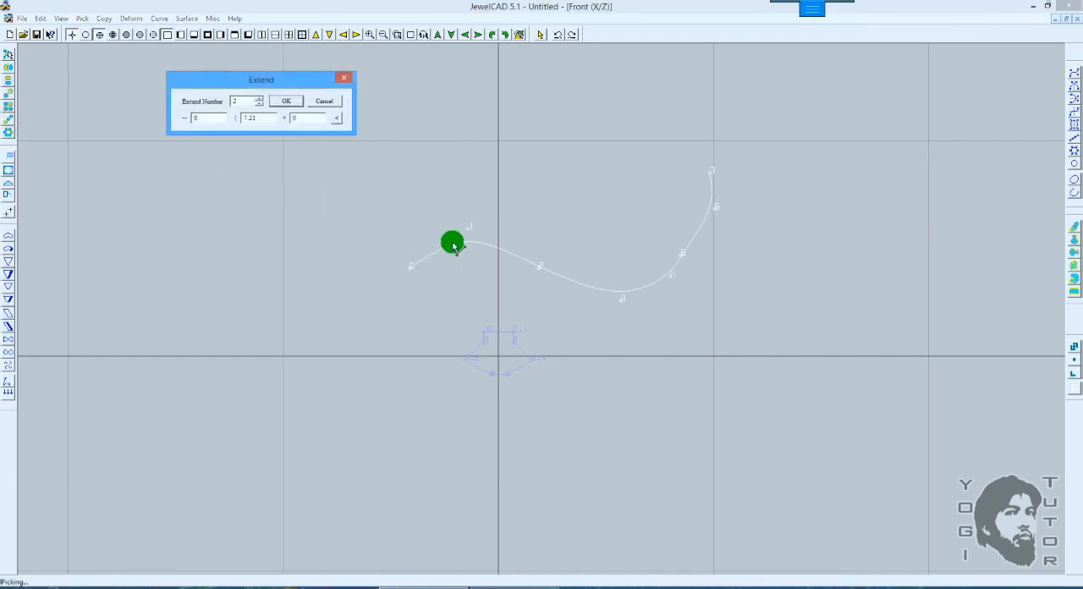
left_click(457, 243)
left_click(288, 102)
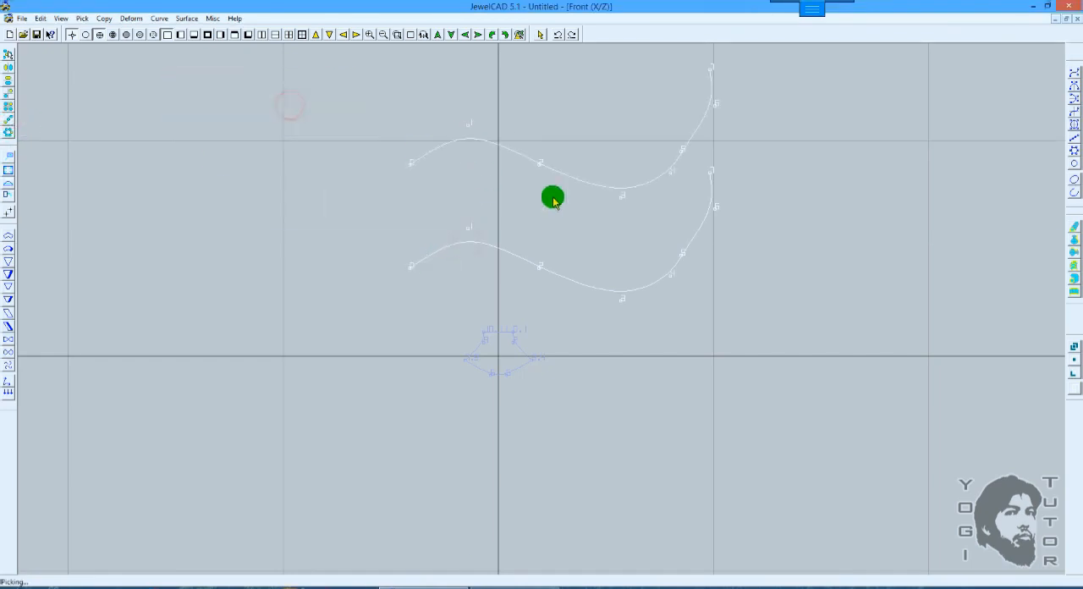
middle_click_drag(616, 186, 619, 251)
left_click(619, 318)
left_click(623, 352)
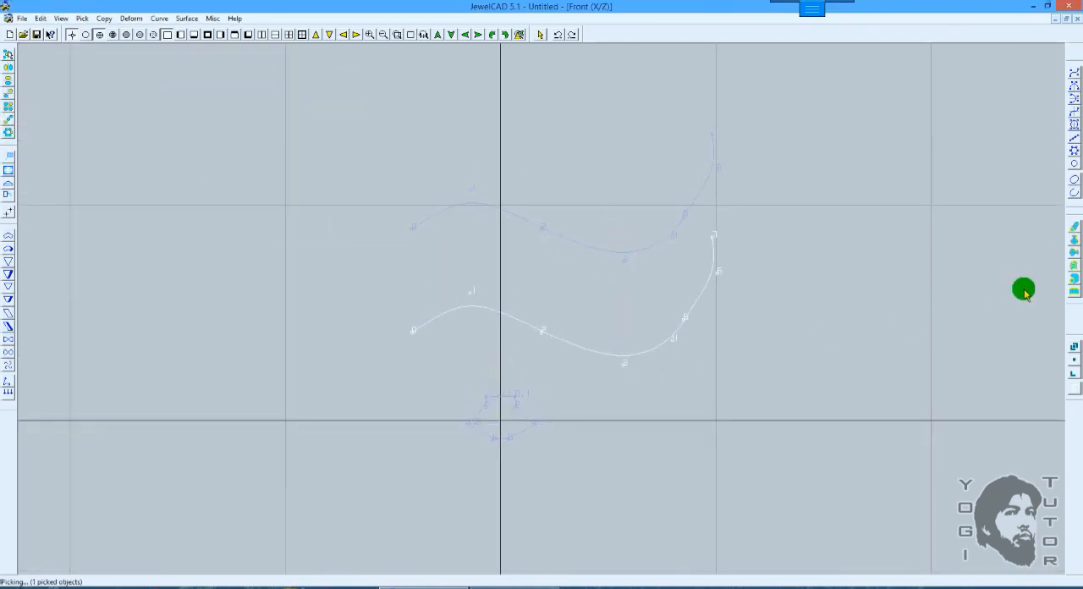
Step: Pipe the closed section along the lower wavy curve as a one-section surface with horizontal piping
left_click(1073, 278)
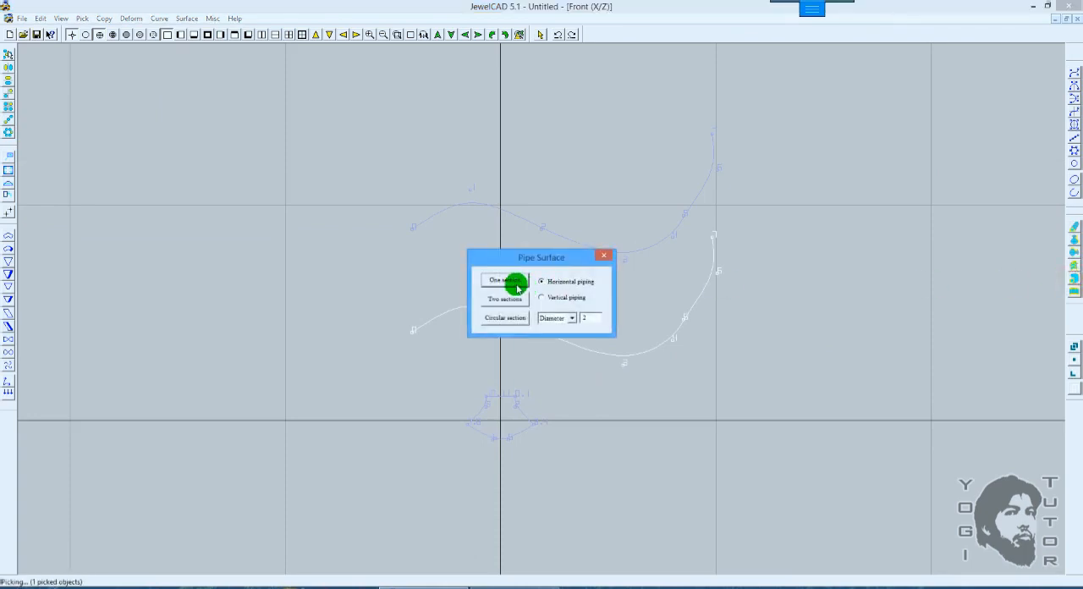
left_click(518, 288)
left_click(517, 400)
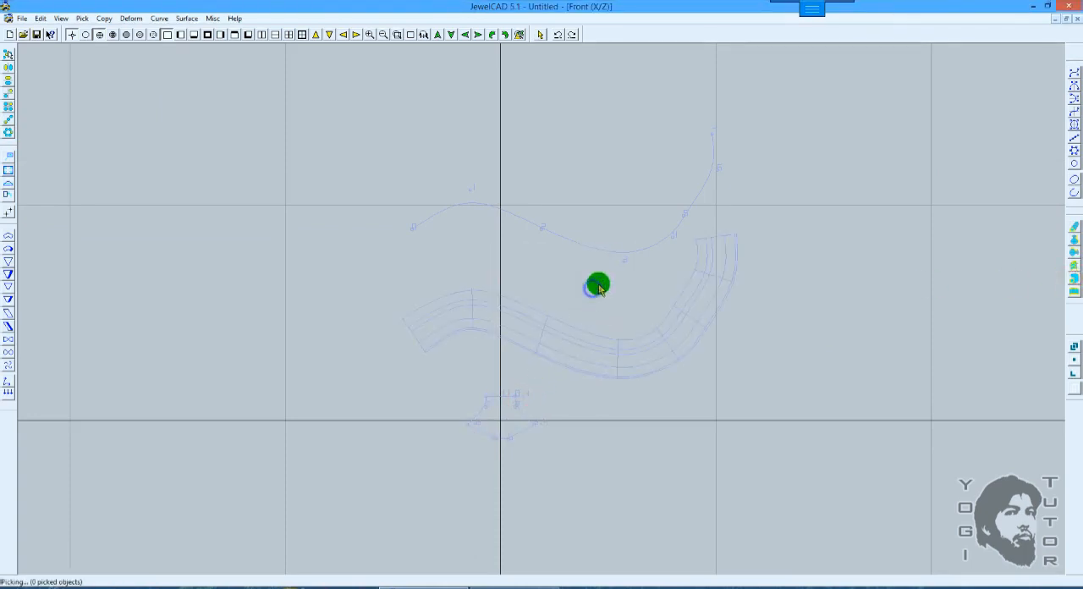
Step: Pipe the closed section along the upper wavy curve as a one-section surface with vertical piping, and compare both surfaces shaded in 3D
left_click(598, 288)
left_click(1072, 275)
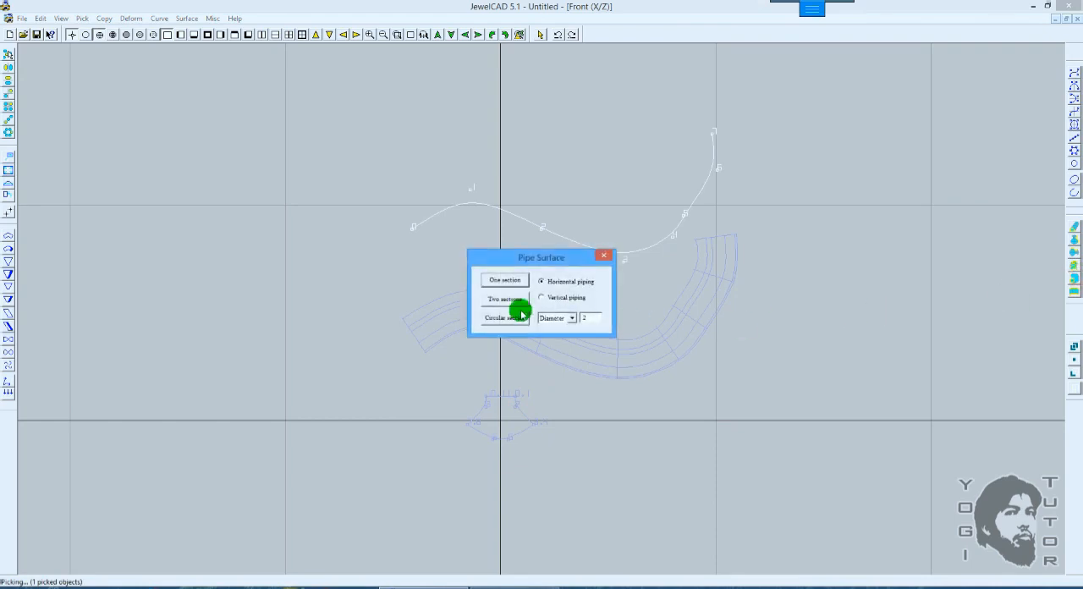
left_click(542, 297)
left_click(505, 279)
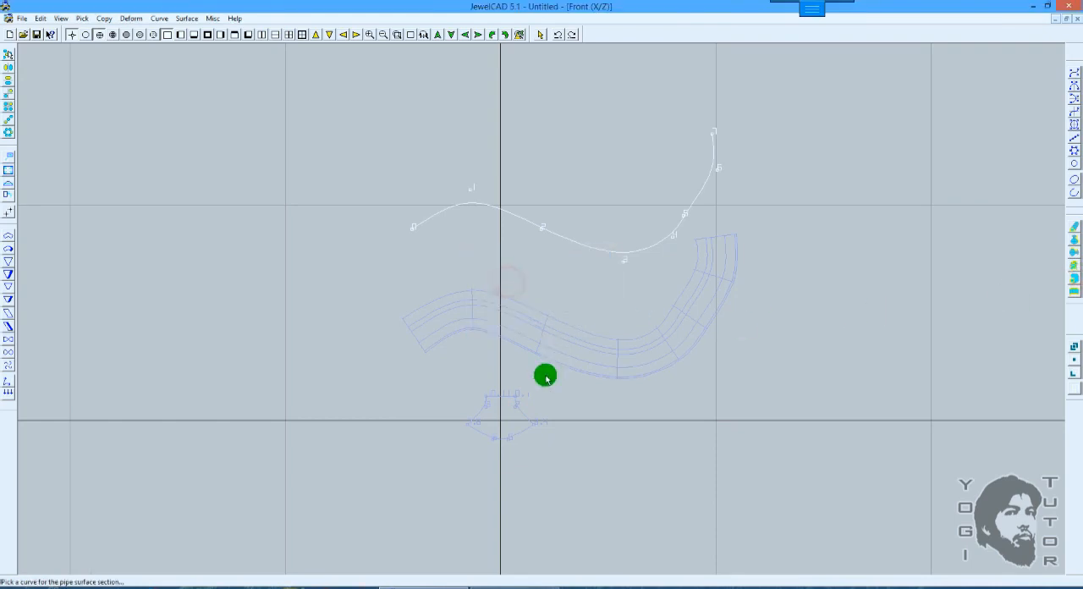
left_click(517, 399)
key("F12")
mouse_move(546, 326)
middle_mouse_down()
mouse_move(916, 256)
mouse_move(817, 273)
middle_mouse_up()
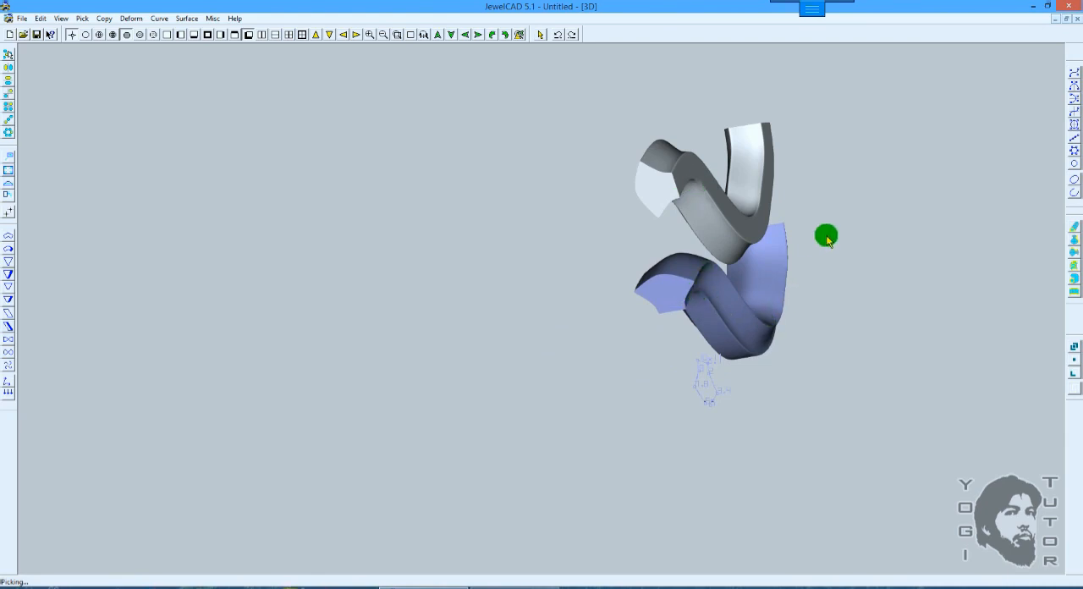
Step: Return to the wireframe front view and undo the vertical-piping surface on the upper curve
key("F5")
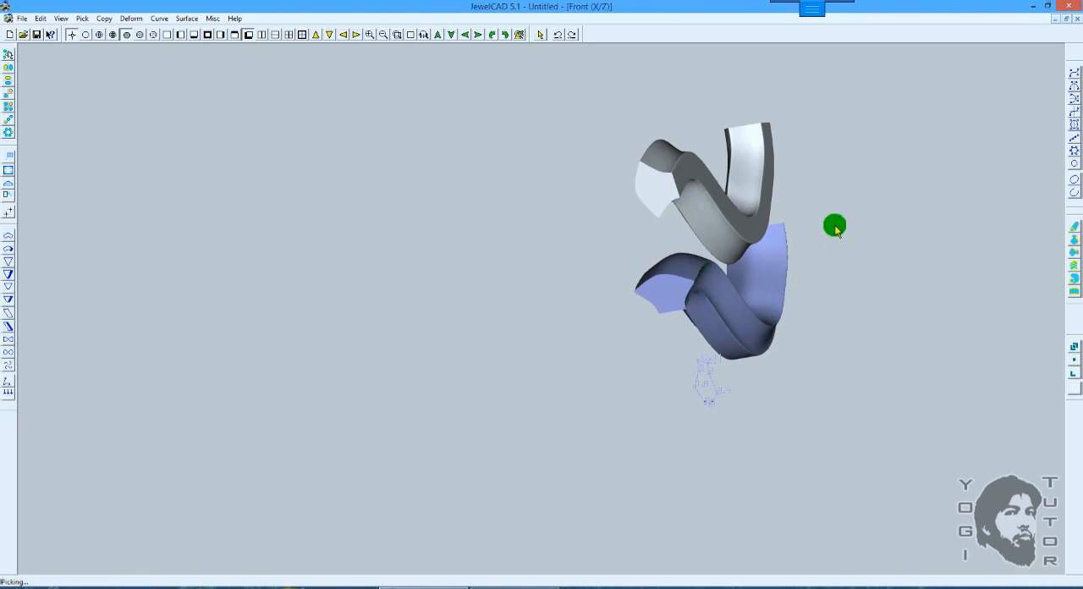
key("F10")
scroll(812, 253, "up", 1)
middle_click_drag(844, 242, 608, 284)
key("ctrl+z")
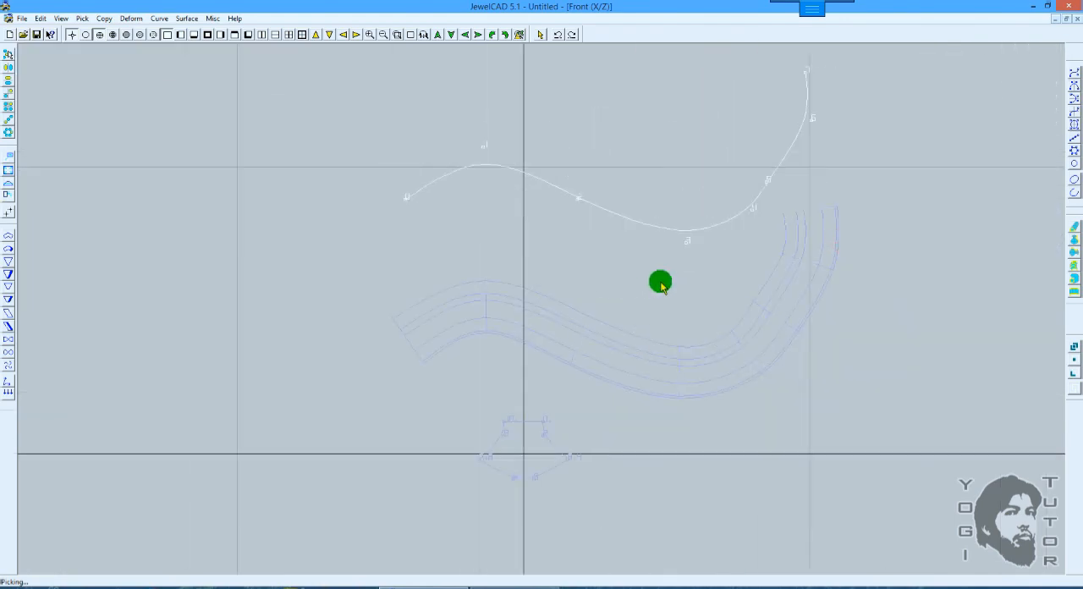
middle_click_drag(728, 276, 722, 309)
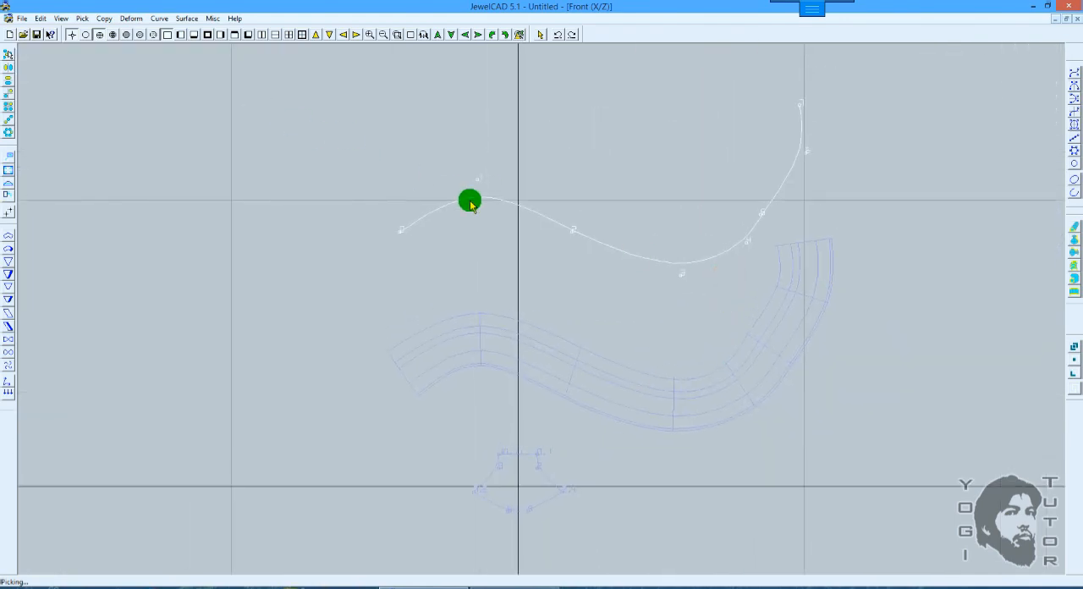
scroll(468, 201, "down", 1)
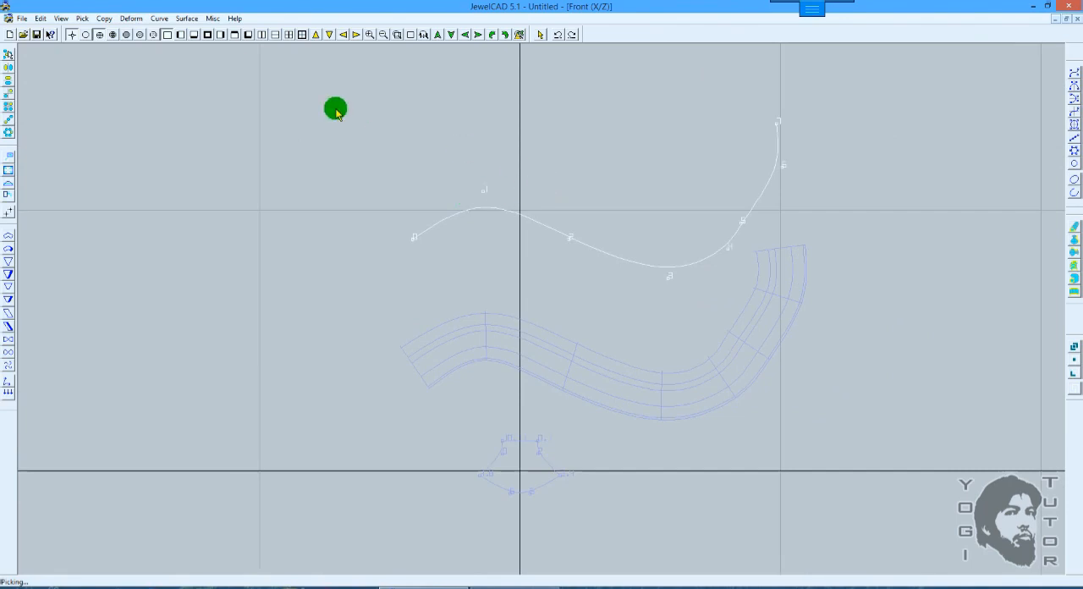
Step: Reverse the direction of the upper wavy curve
left_click(164, 19)
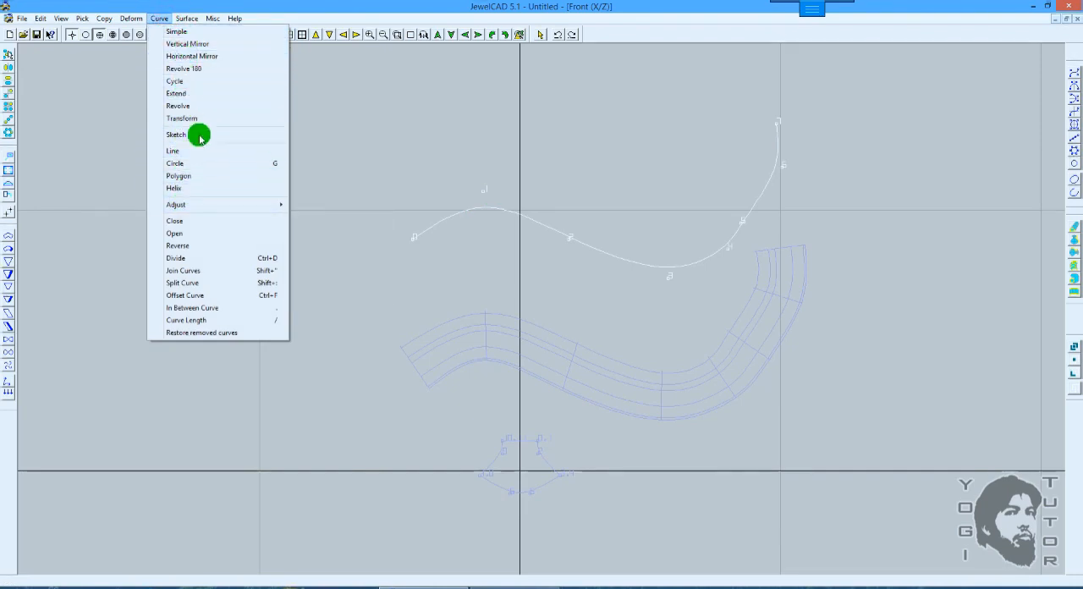
left_click(196, 244)
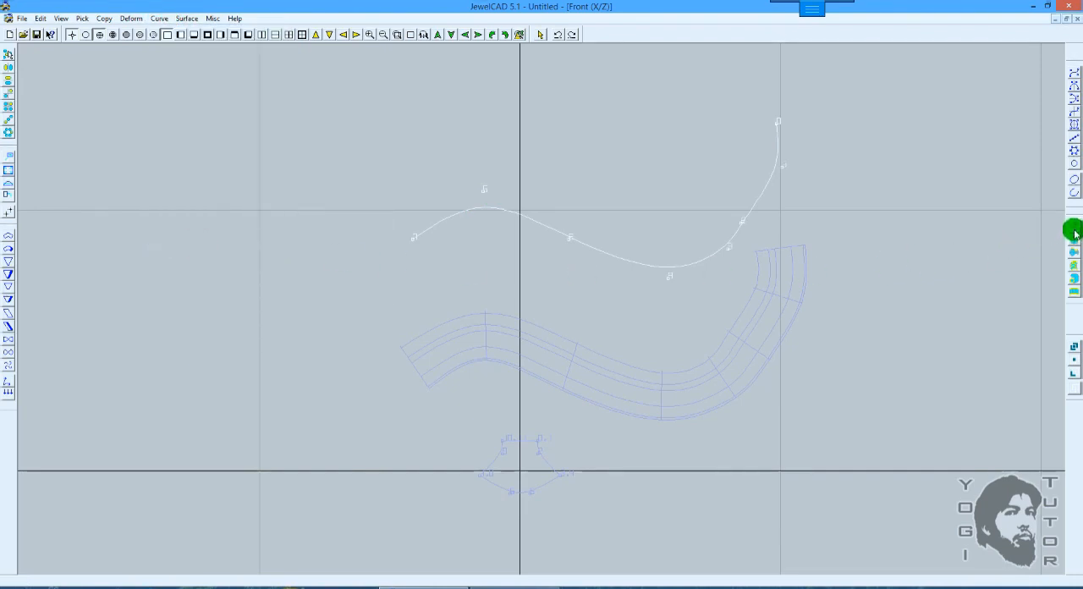
left_click(1074, 282)
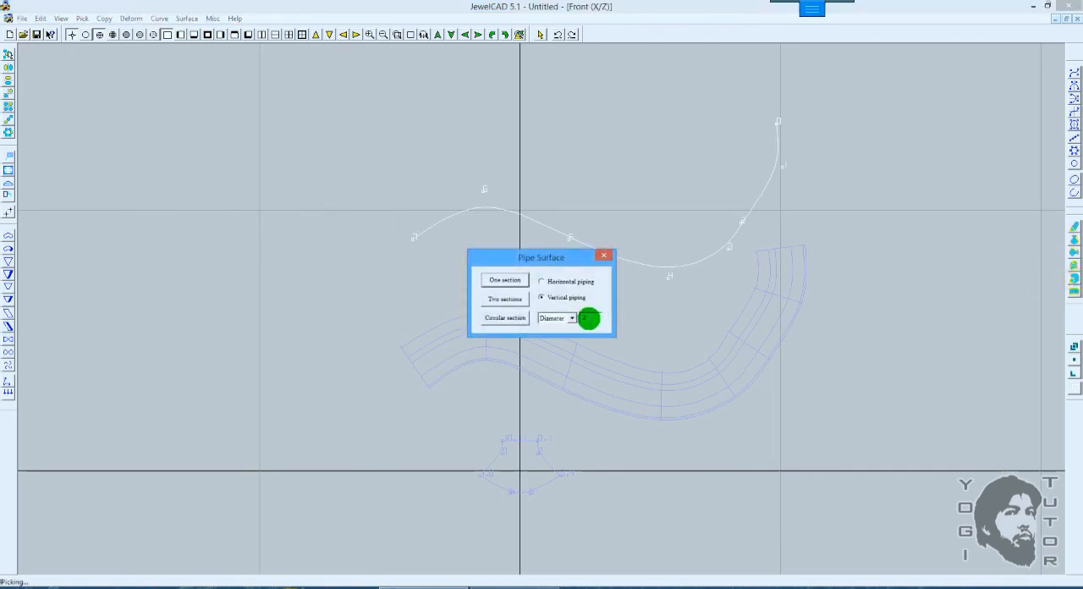
left_click(513, 281)
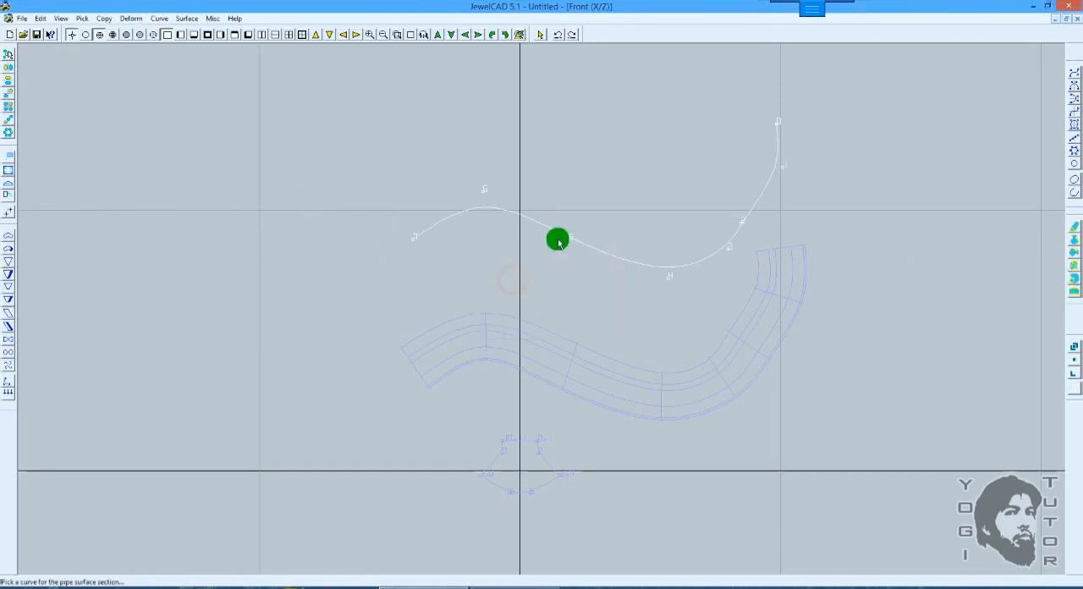
left_click(568, 235)
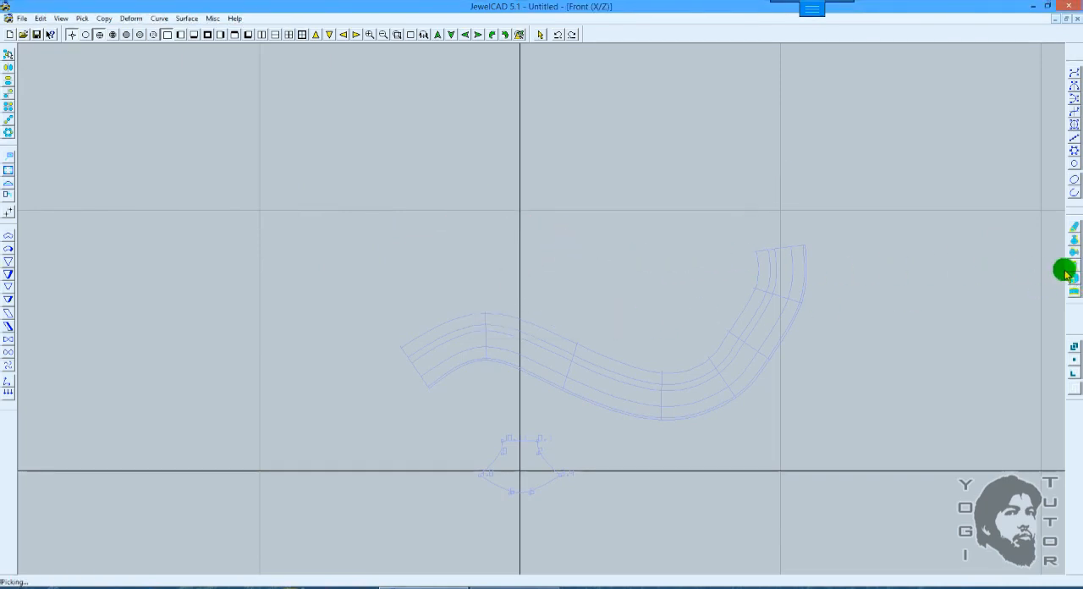
key("ctrl+y")
left_click(556, 318)
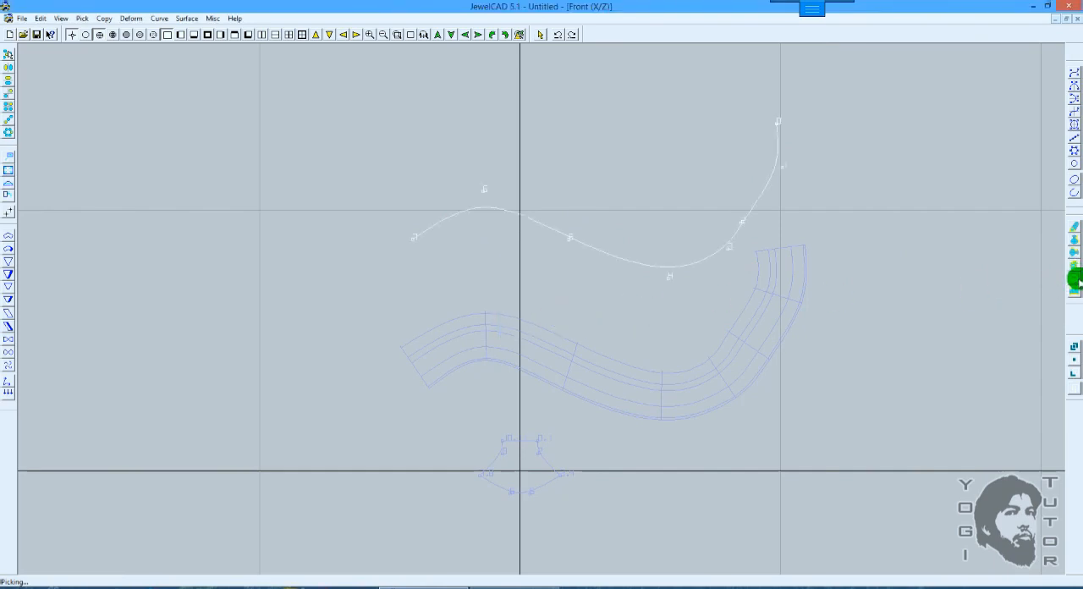
Step: Pipe the closed section along the reversed upper curve as a one-section surface with vertical piping, and inspect it in 3D
left_click(1074, 280)
left_click(505, 279)
left_click(541, 438)
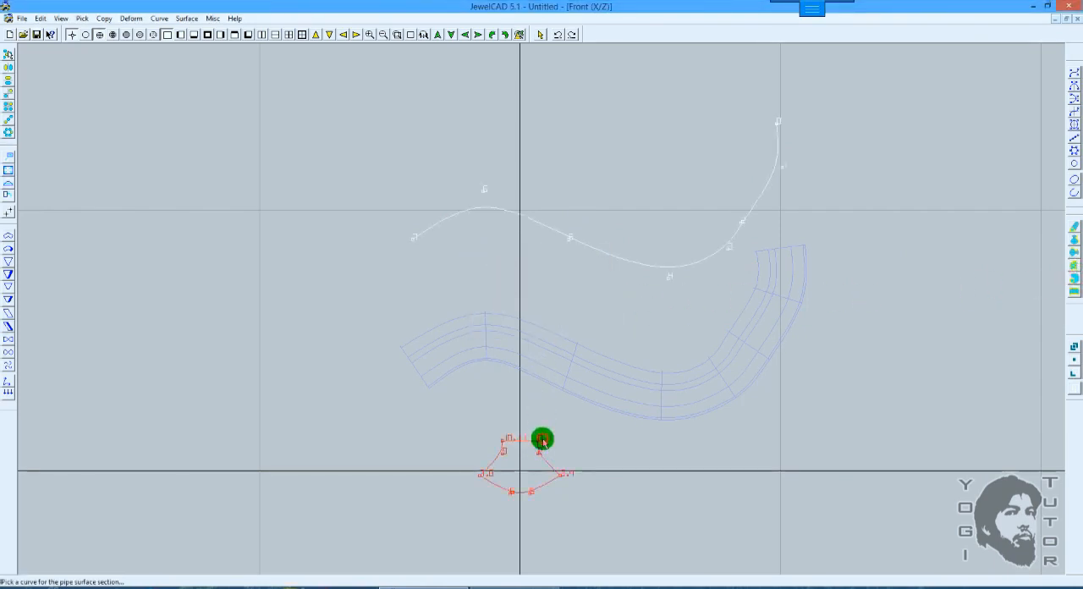
key("F10")
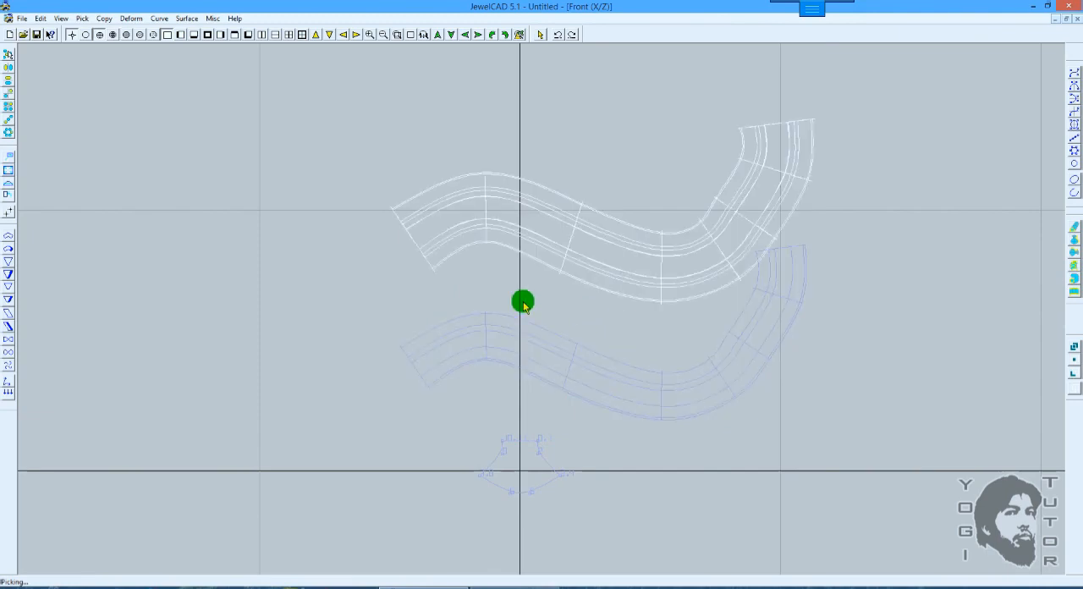
left_click_drag(483, 290, 718, 271)
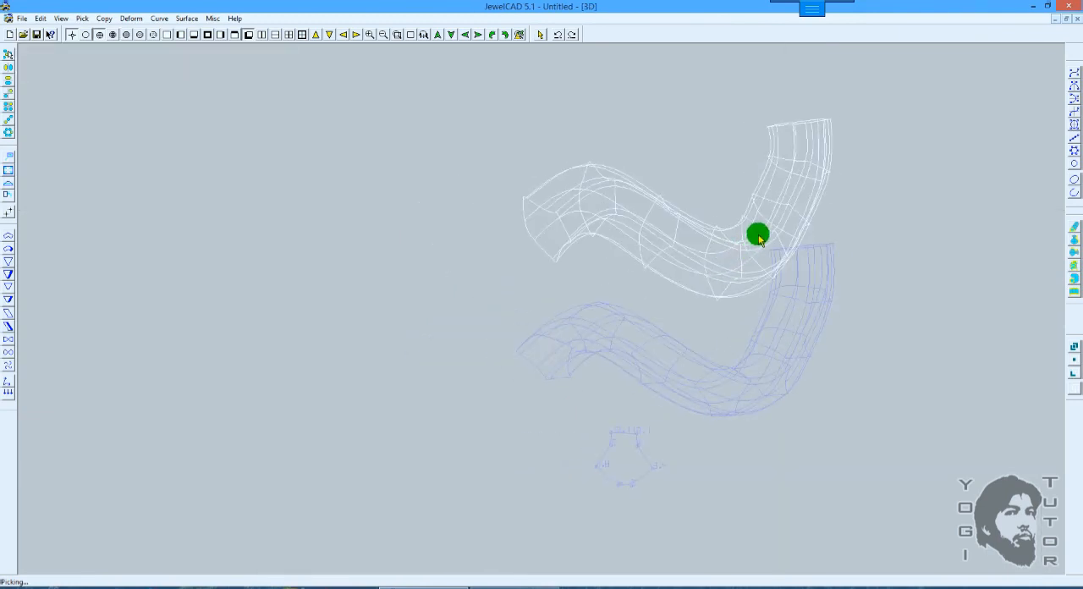
Step: Undo the pipe surface and the reversal of the upper curve, and return to the front view
key("ctrl+z")
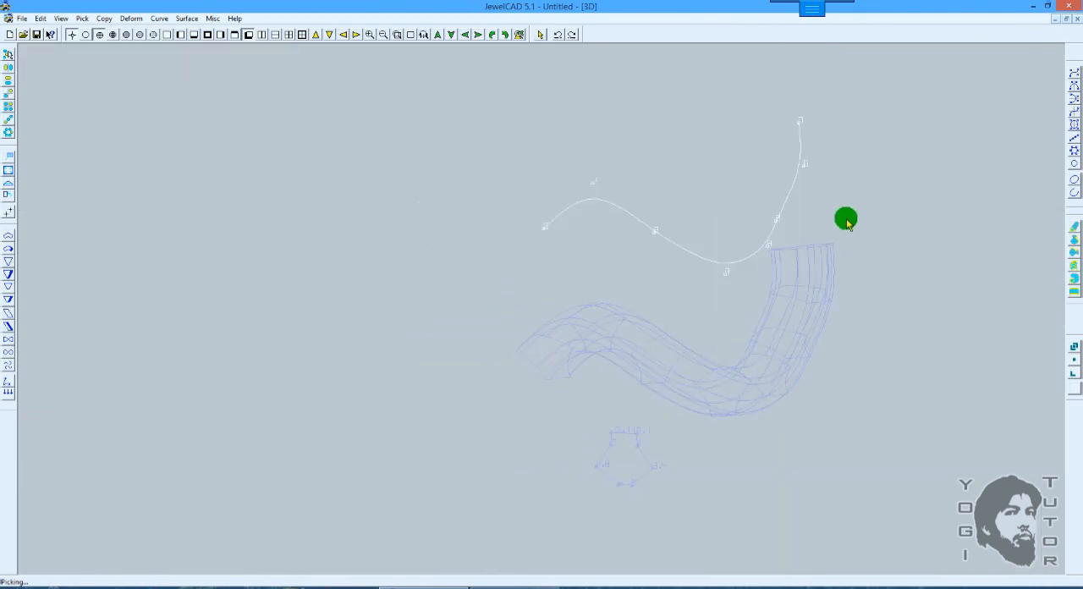
key("F5")
scroll(777, 282, "up", 1)
key("Right")
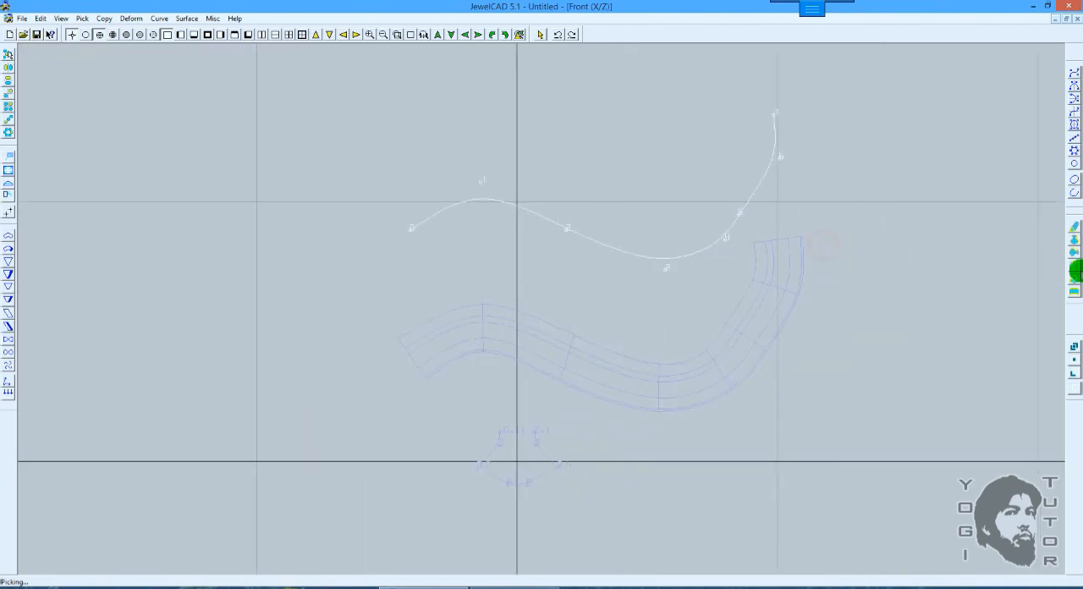
Step: Close the pipe surface settings without piping and undo the horizontal-piping surface on the lower wavy curve
left_click(1074, 273)
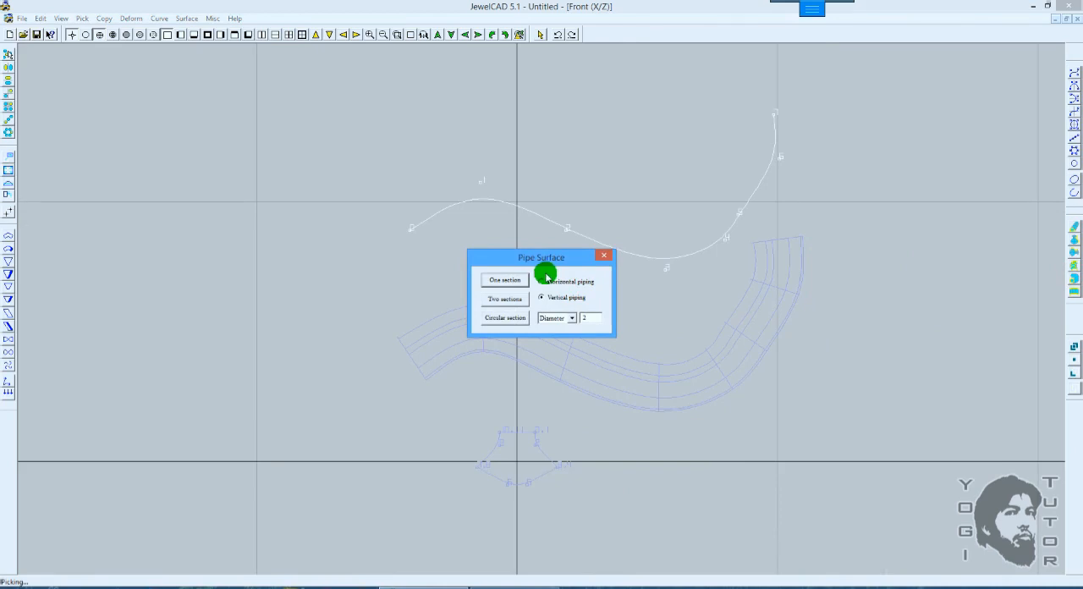
left_click(604, 257)
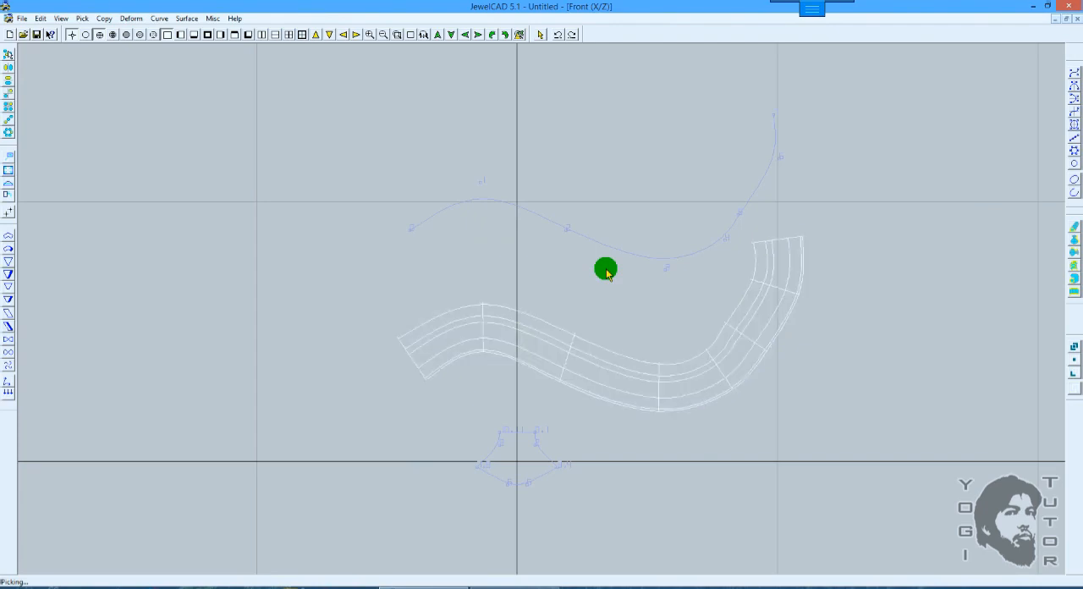
mouse_move(573, 338)
middle_mouse_down()
mouse_move(569, 223)
mouse_move(565, 324)
middle_mouse_up()
scroll(566, 254, "up", 1)
left_click(551, 349)
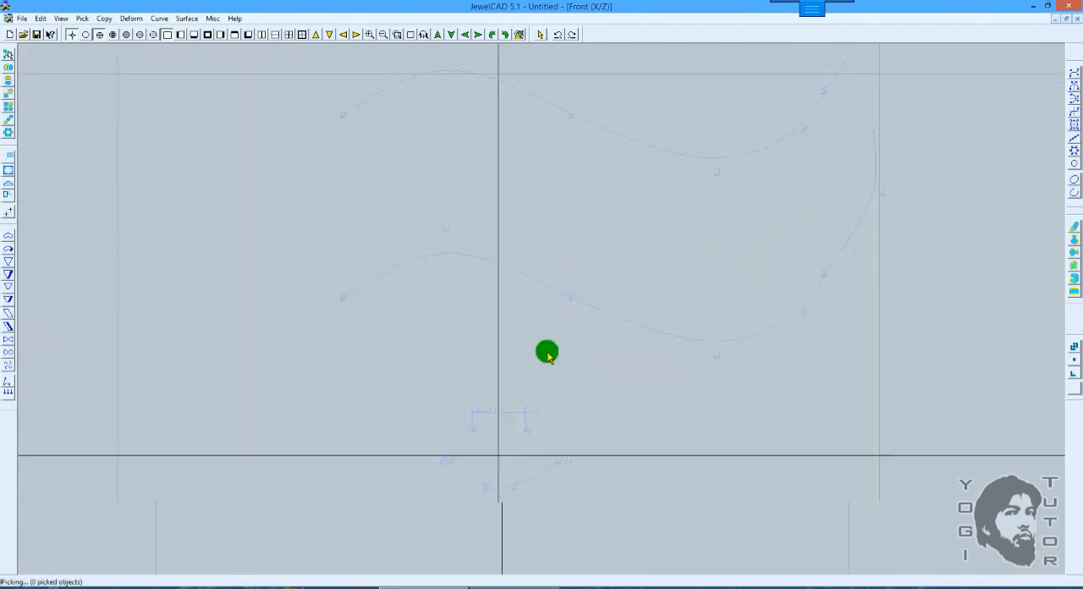
scroll(550, 343, "up", 2)
middle_click_drag(551, 340, 552, 324)
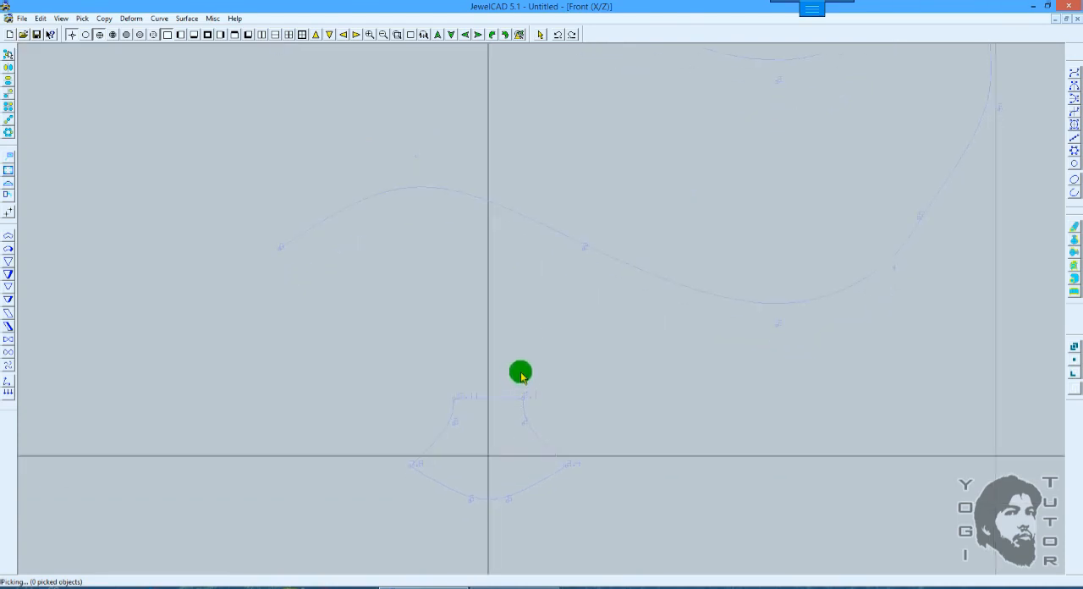
Step: Create a circle with diameter 1 and 12 CVs at the origin, inside the closed section
key("c")
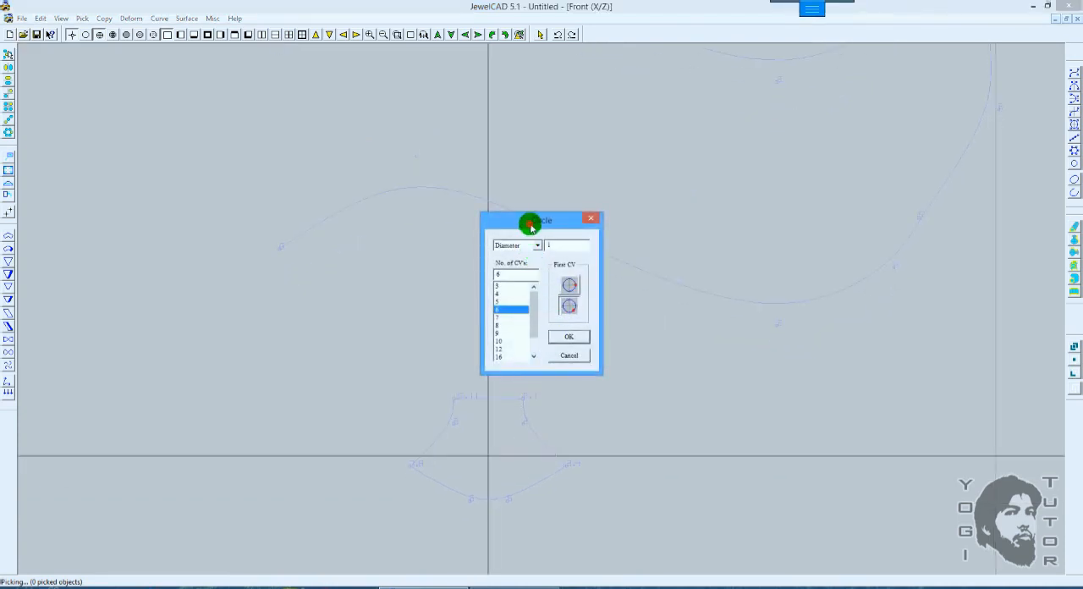
left_click_drag(531, 224, 630, 216)
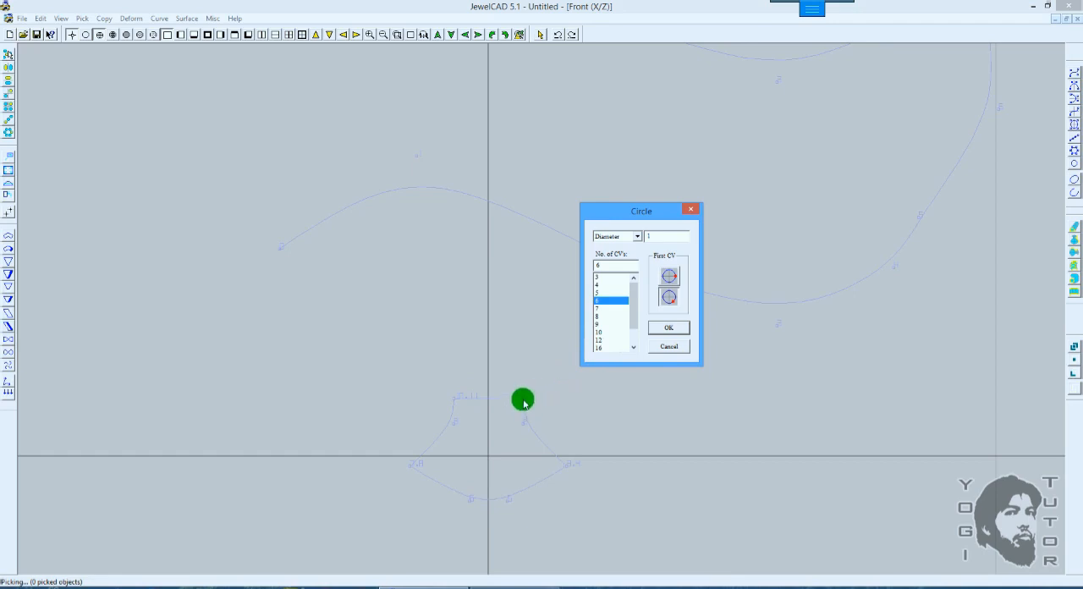
left_click(600, 340)
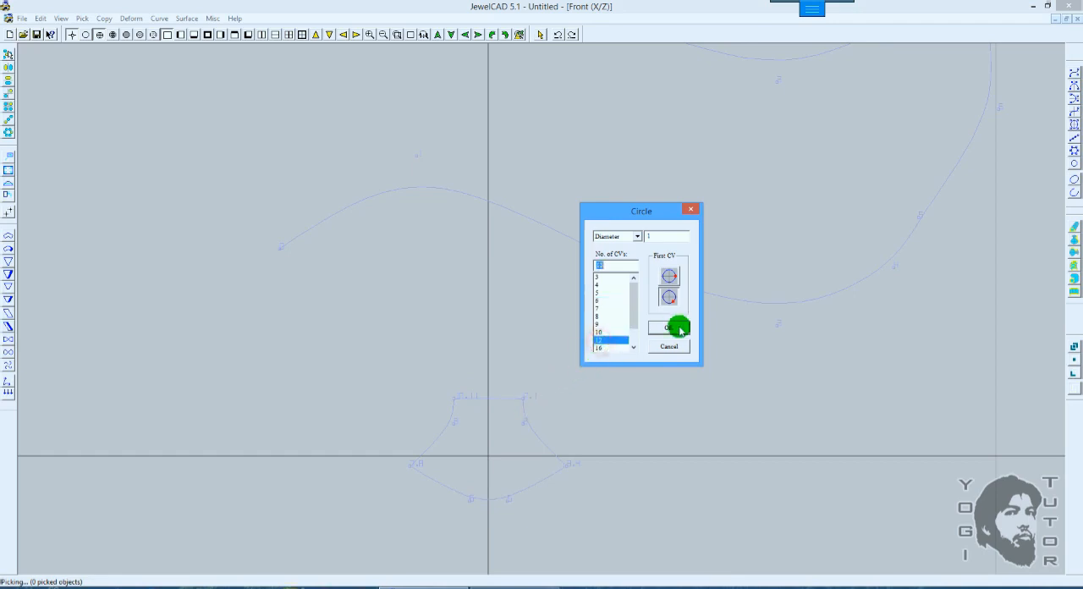
left_click(668, 327)
Step: Scale the circle uniformly about the world origin by a factor of about 1.309
scroll(589, 398, "up", 2)
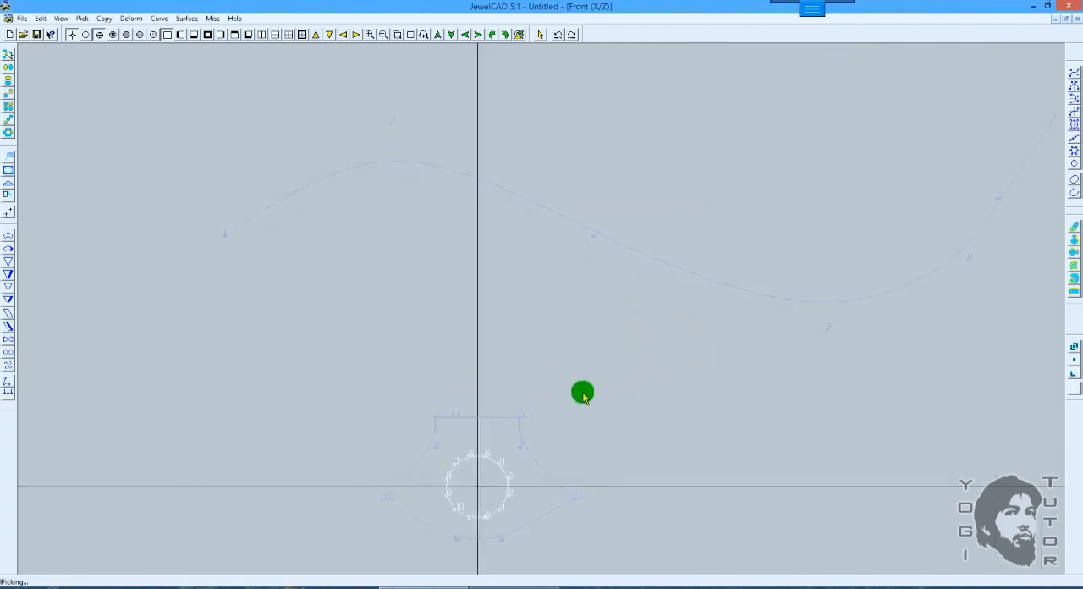
left_click_drag(591, 398, 693, 284, "ctrl")
key("s")
scroll(666, 337, "up", 1)
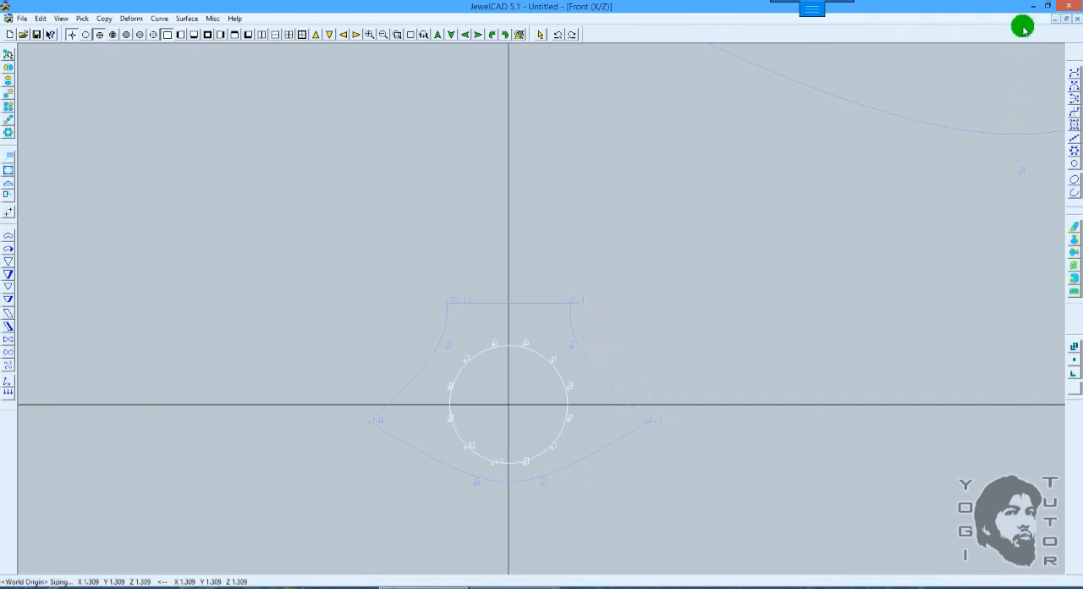
mouse_move(587, 6)
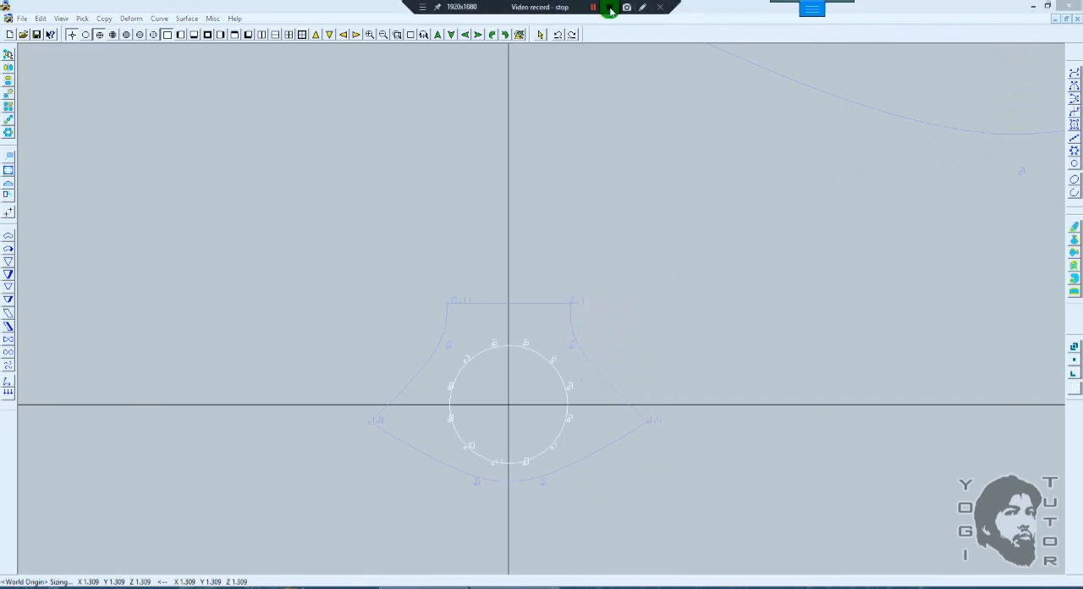
left_click(642, 6)
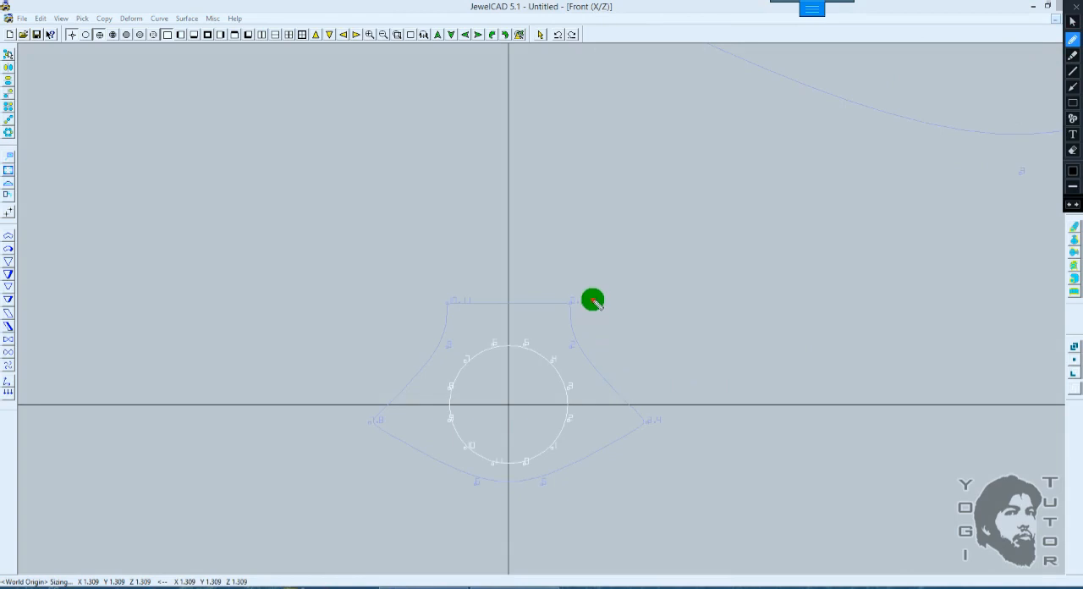
mouse_move(594, 301)
left_mouse_down()
mouse_move(665, 365)
mouse_move(679, 433)
mouse_move(623, 496)
mouse_move(522, 527)
mouse_move(564, 540)
left_mouse_up()
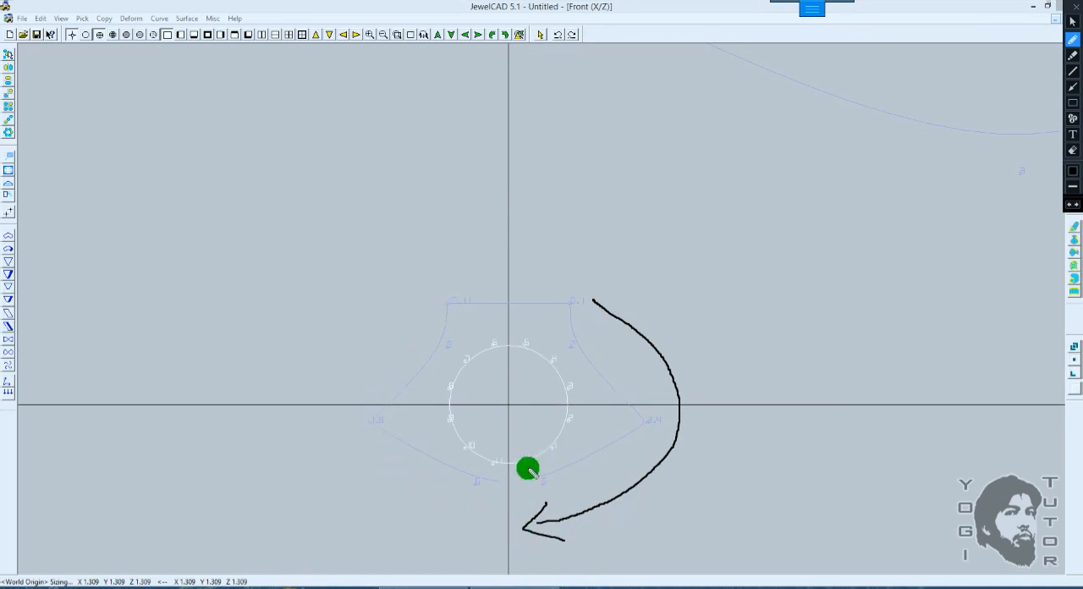
mouse_move(533, 465)
left_mouse_down()
mouse_move(581, 420)
mouse_move(572, 374)
mouse_move(593, 388)
left_mouse_up()
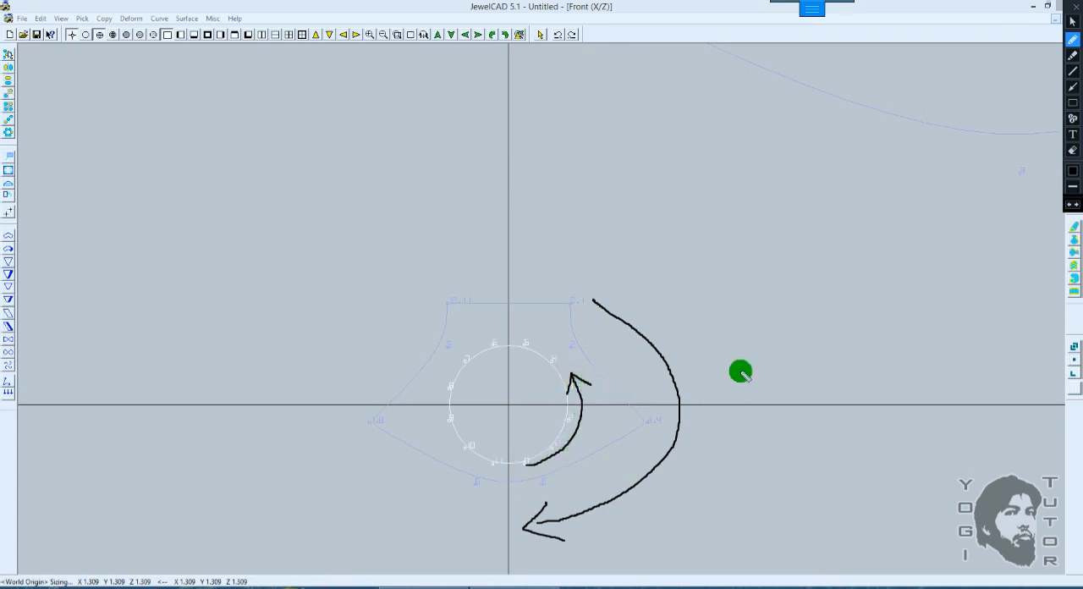
left_click(1075, 11)
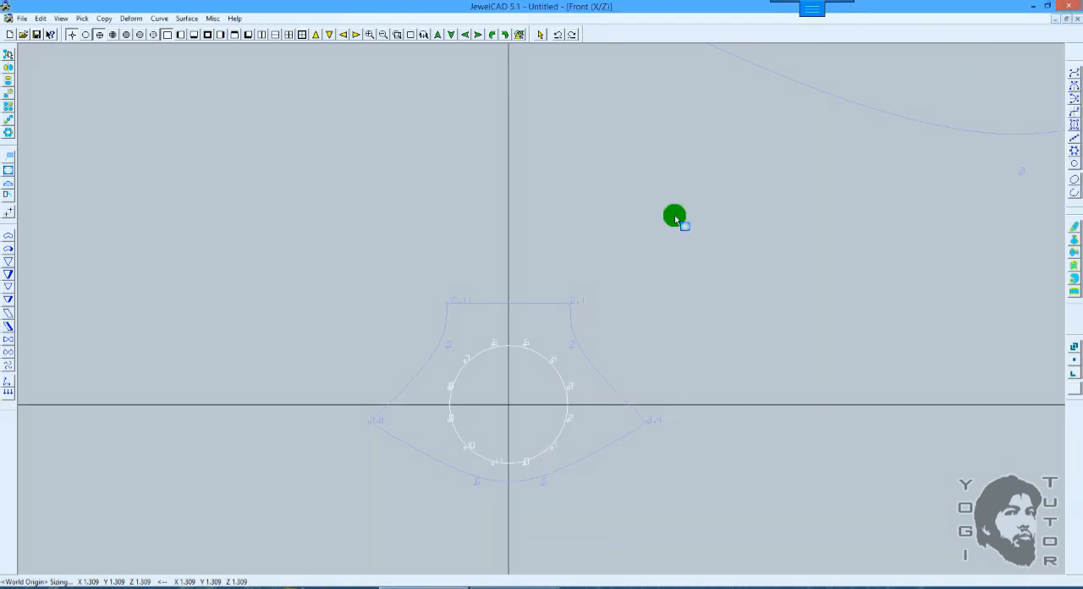
Step: Leave the sizing command and unpick the circle
right_click_drag(674, 215, 671, 225, "shift")
left_click_drag(676, 200, 664, 258, "shift")
key("space")
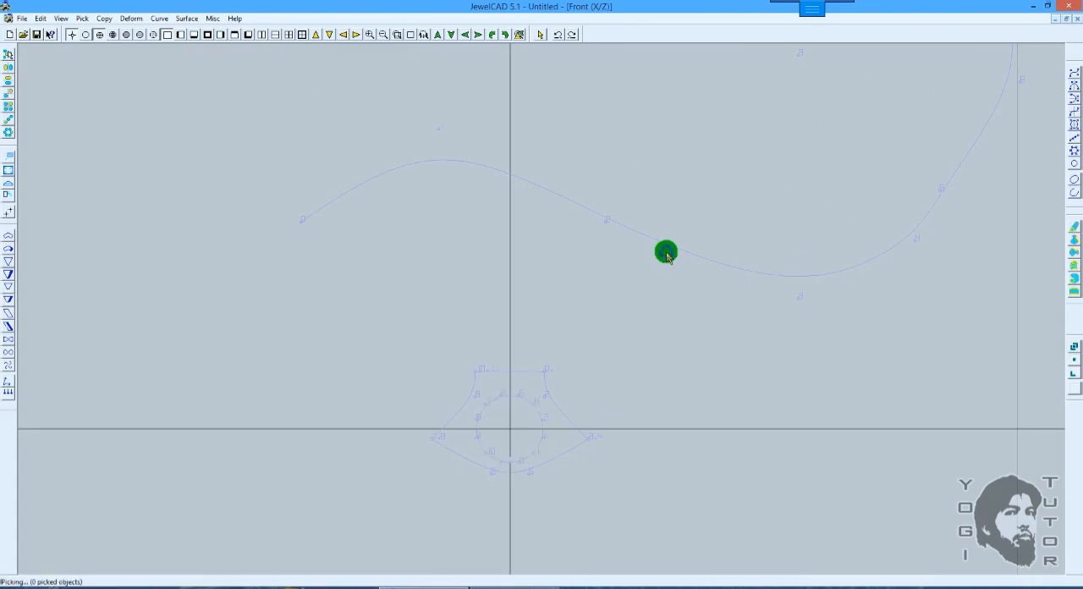
Step: Pipe the lower wavy curve with two sections, starting with the circle and ending with the closed section
left_click_drag(691, 219, 603, 290)
scroll(792, 266, "down", 1)
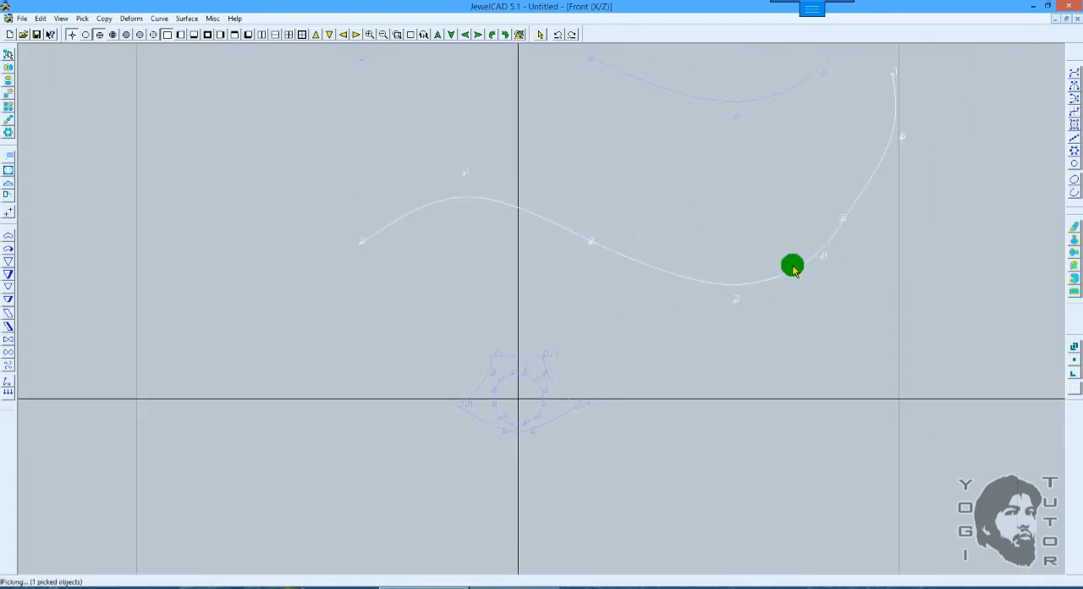
left_click(1072, 278)
left_click(517, 303)
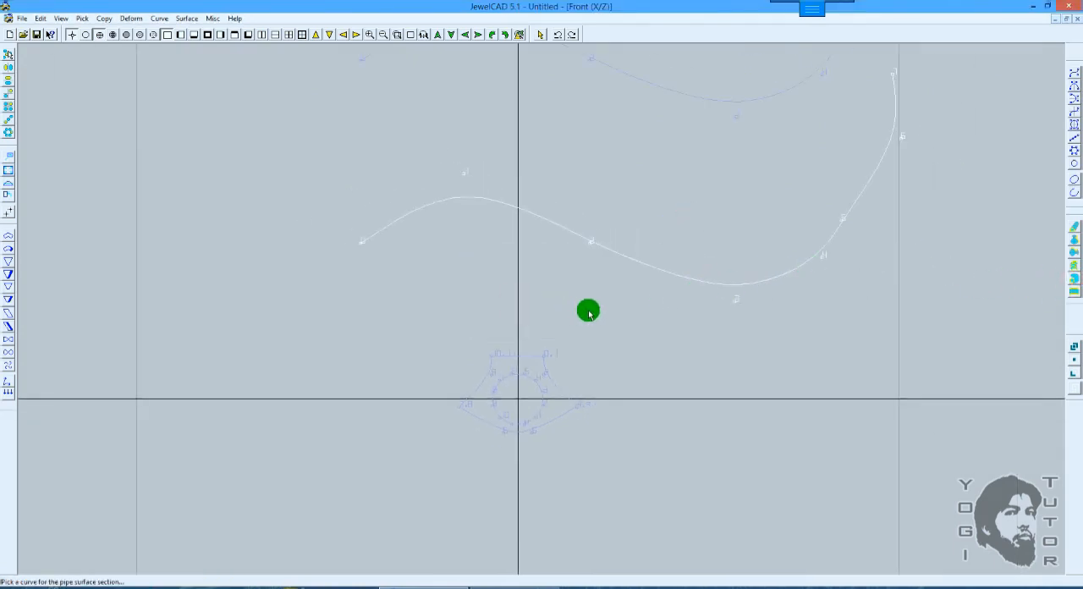
right_click_drag(641, 277, 603, 292, "shift")
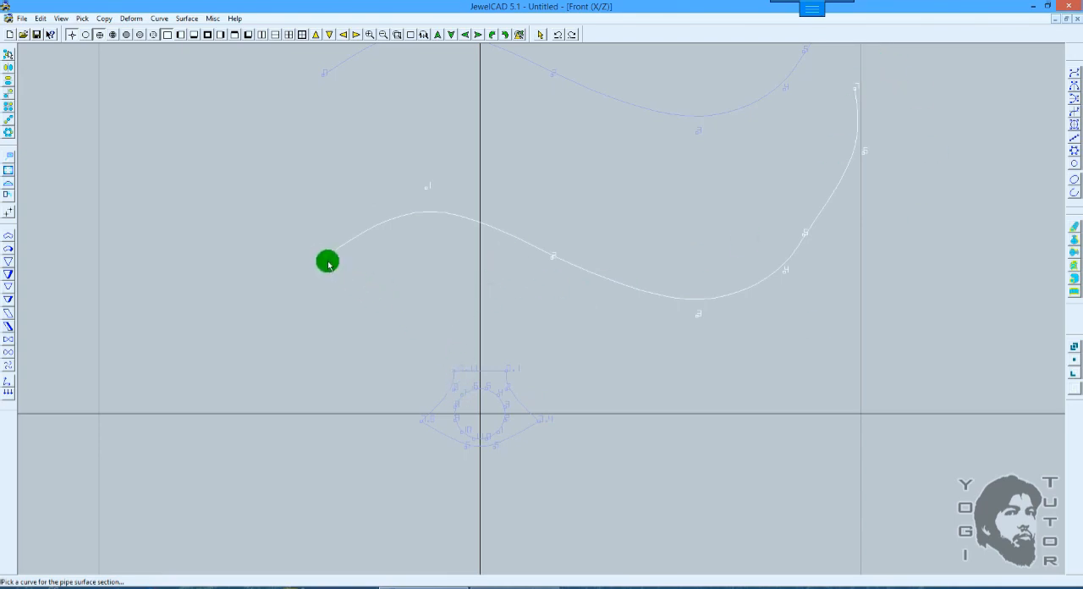
left_click(478, 387)
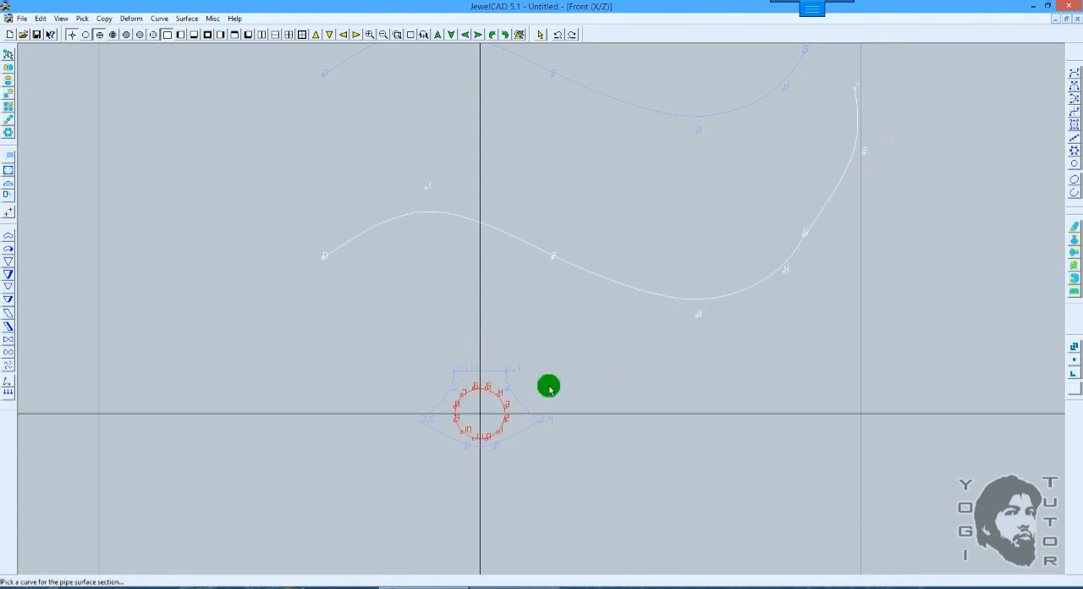
left_click(507, 374)
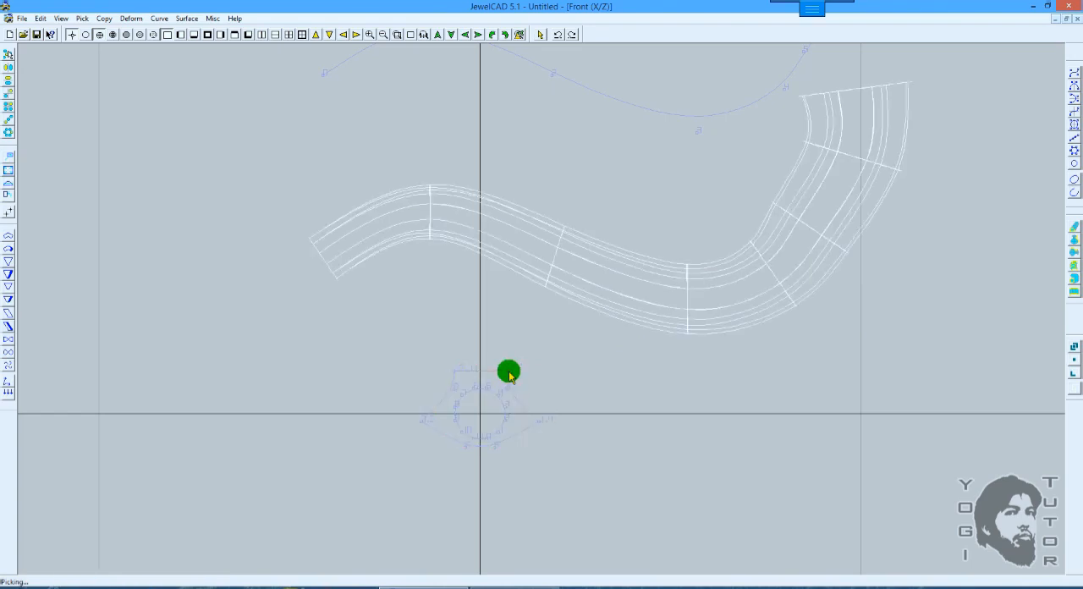
Step: Examine the two-section pipe surface from several angles in a fully rendered 3D view
scroll(535, 317, "down", 1)
scroll(521, 313, "up", 1)
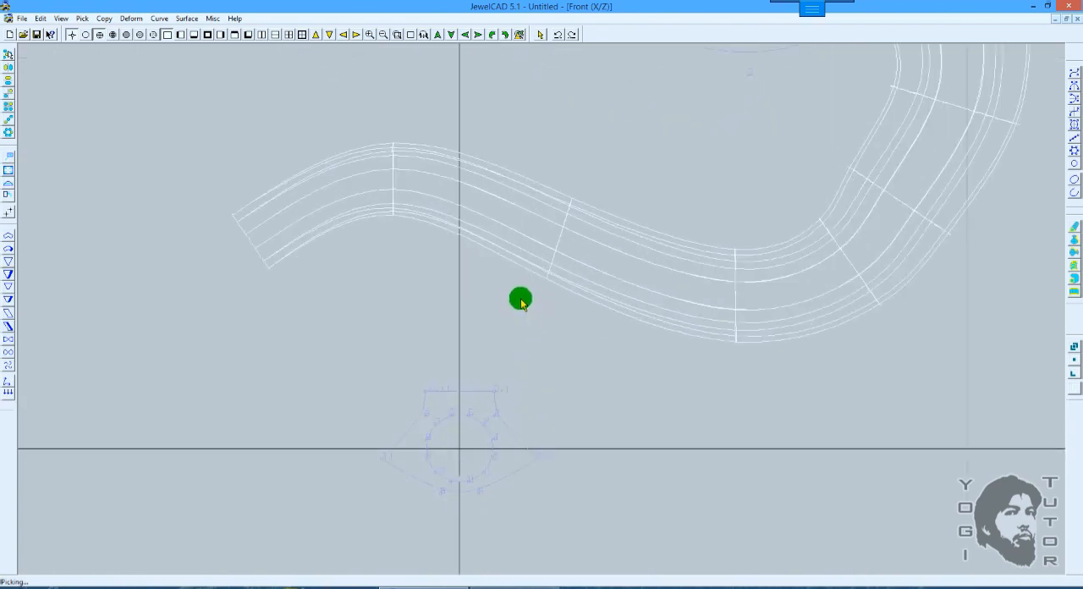
key("F11")
key("F9")
mouse_move(492, 303)
middle_mouse_down()
mouse_move(610, 259)
mouse_move(561, 228)
mouse_move(692, 263)
middle_mouse_up()
middle_click_drag(817, 213, 539, 397)
mouse_move(729, 240)
middle_mouse_down()
mouse_move(725, 212)
mouse_move(682, 169)
mouse_move(725, 177)
mouse_move(737, 222)
mouse_move(677, 249)
mouse_move(380, 150)
middle_mouse_up()
key("F12")
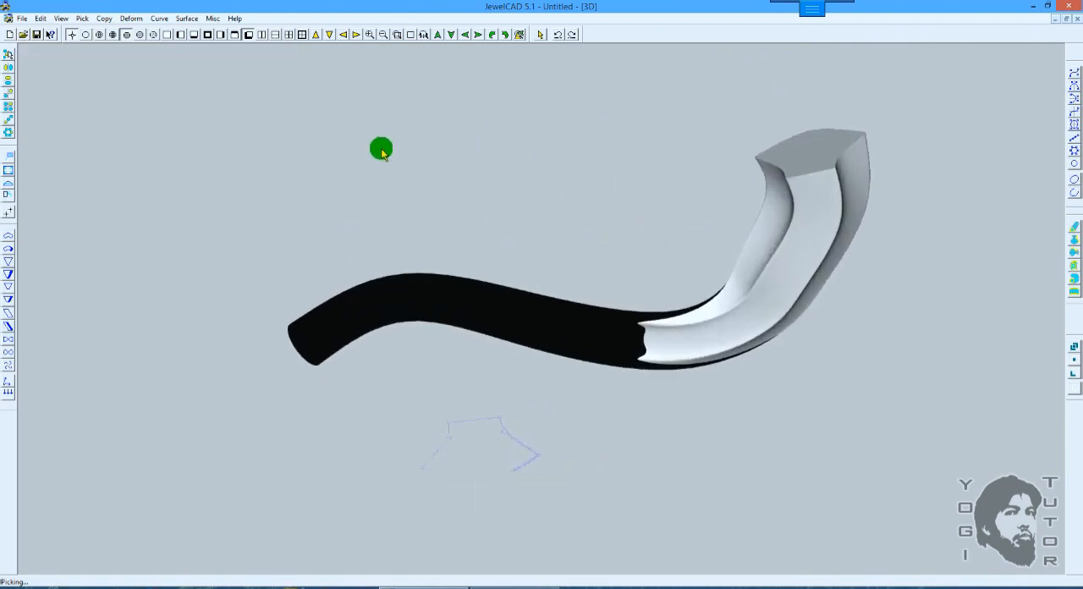
left_click(139, 35)
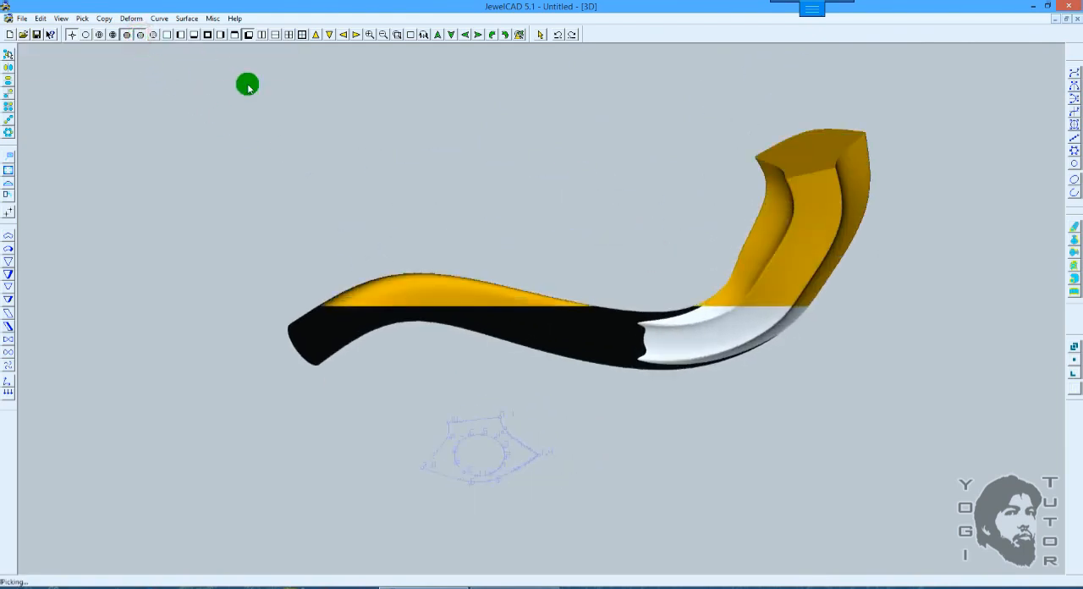
mouse_move(561, 283)
middle_mouse_down()
mouse_move(570, 481)
mouse_move(703, 449)
mouse_move(713, 488)
mouse_move(720, 464)
mouse_move(686, 307)
mouse_move(722, 319)
mouse_move(558, 346)
mouse_move(581, 172)
mouse_move(653, 227)
middle_mouse_up()
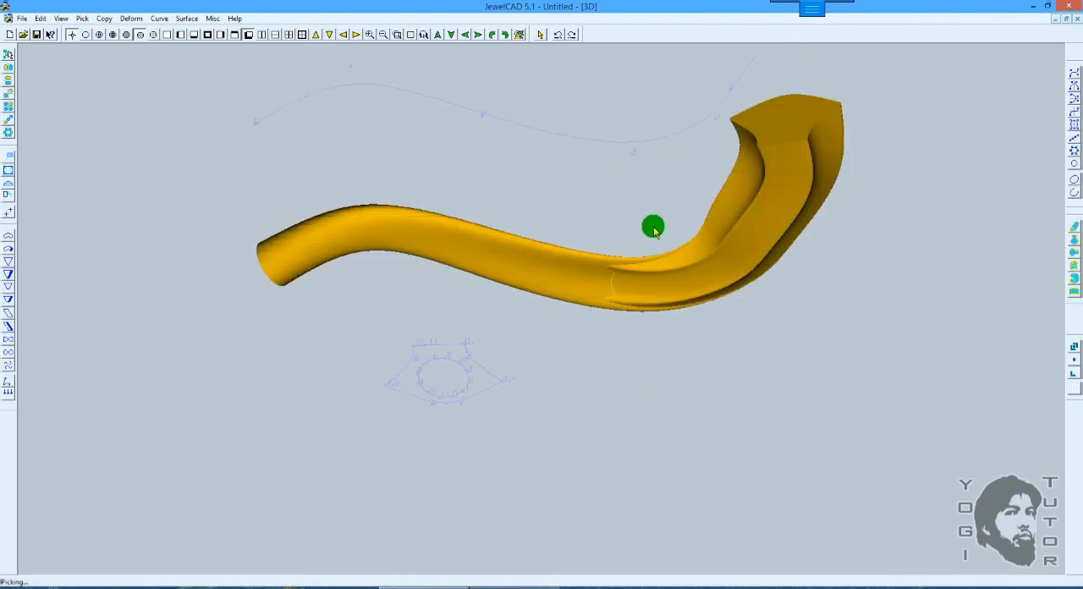
Step: Undo the two-section pipe surface in the front view and unpick the lower wavy curve
key("F3")
key("F9")
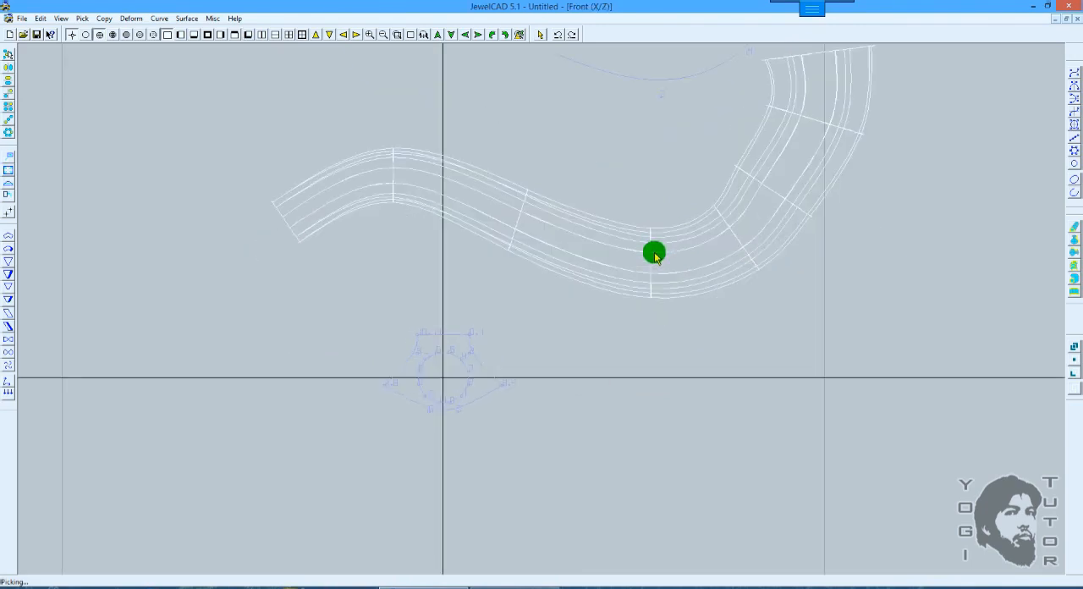
key("ctrl+z")
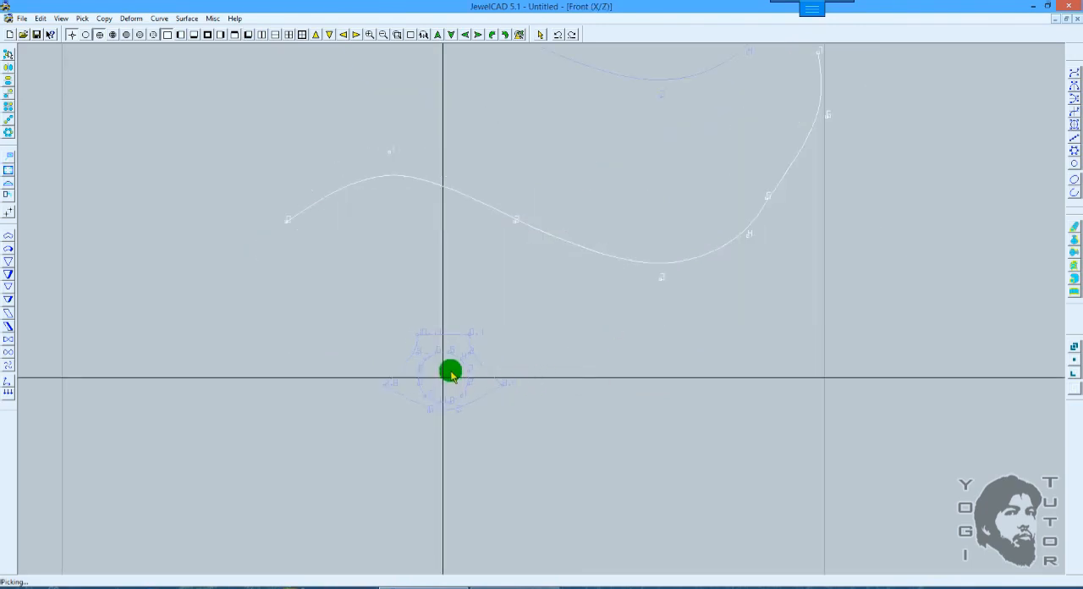
scroll(457, 357, "up", 2)
middle_click_drag(472, 358, 589, 296)
scroll(533, 328, "up", 1)
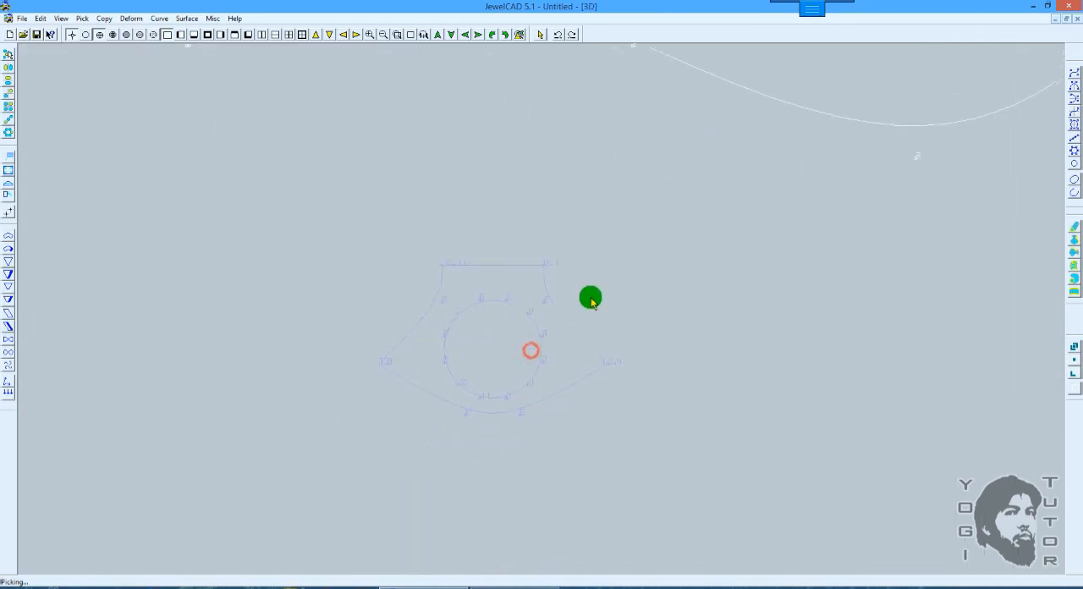
left_click(527, 308)
scroll(589, 287, "down", 2)
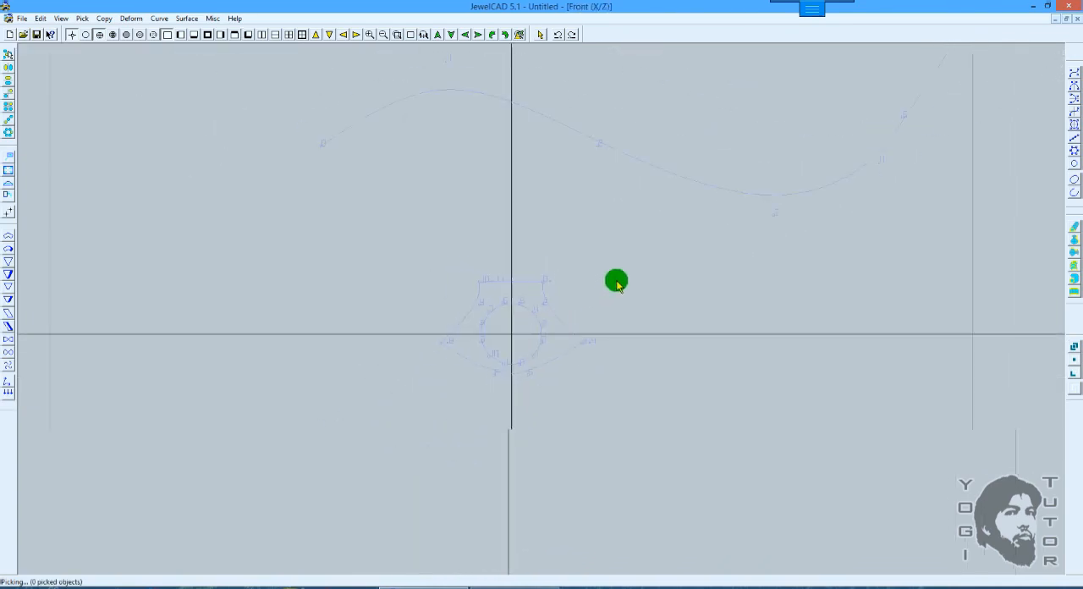
middle_click_drag(616, 280, 618, 346)
scroll(618, 353, "up", 1)
scroll(629, 340, "down", 1)
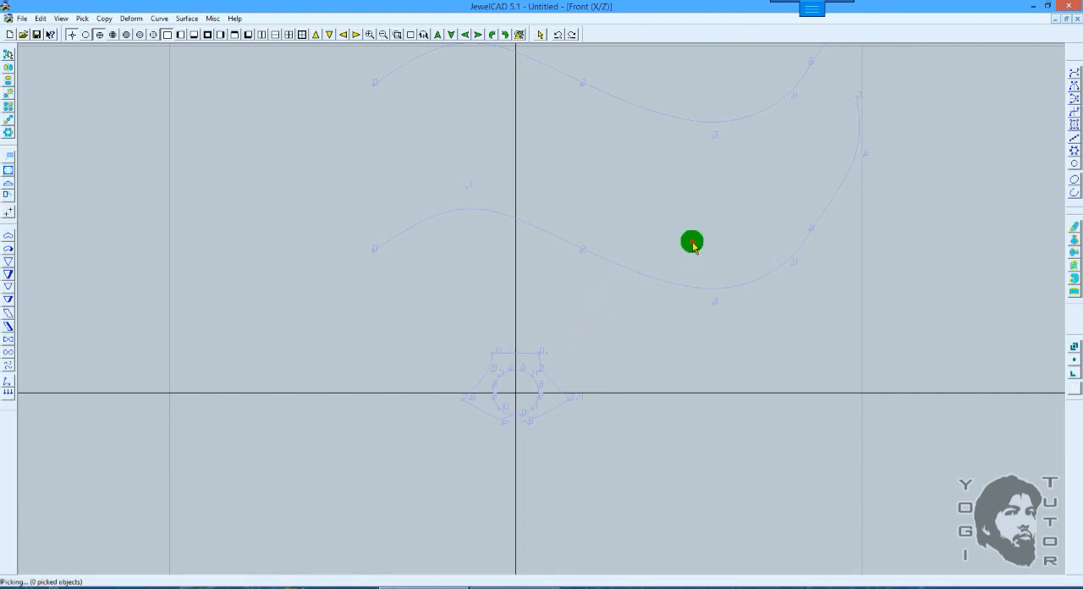
Step: Create a two-section pipe surface along the lower wavy curve again, picking the circle first and the closed section second
left_click(649, 303)
scroll(914, 266, "up", 1)
scroll(913, 267, "up", 1)
left_click(1073, 276)
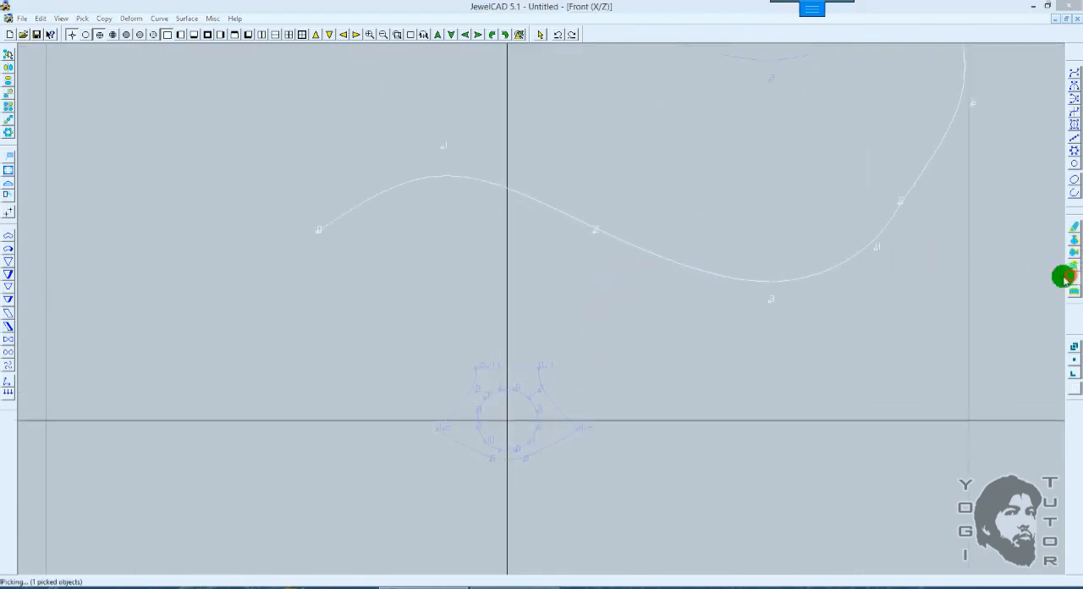
left_click(503, 300)
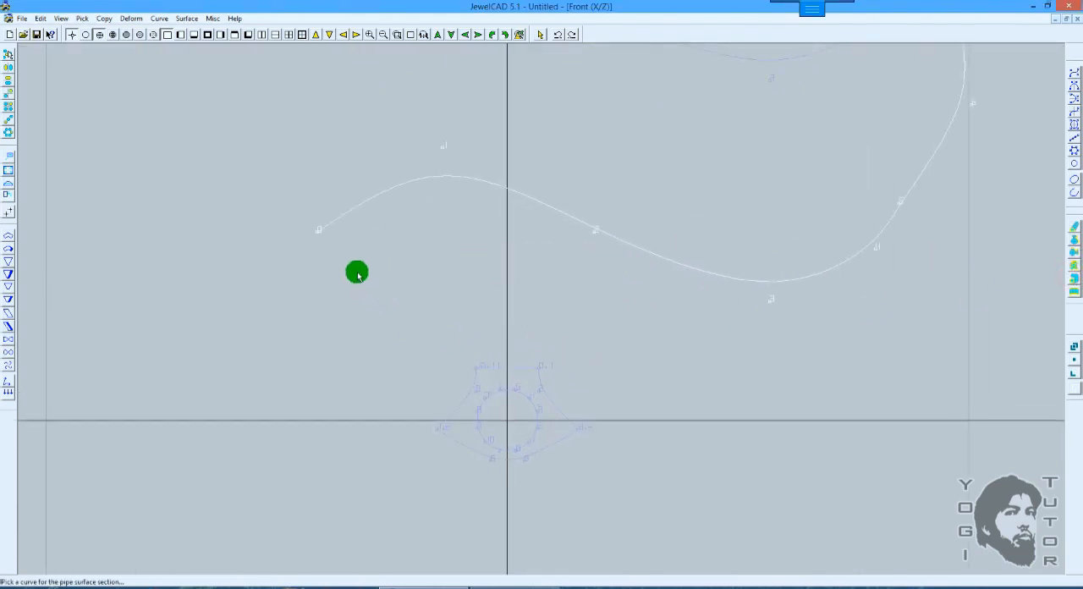
left_click(495, 396)
scroll(798, 125, "down", 1)
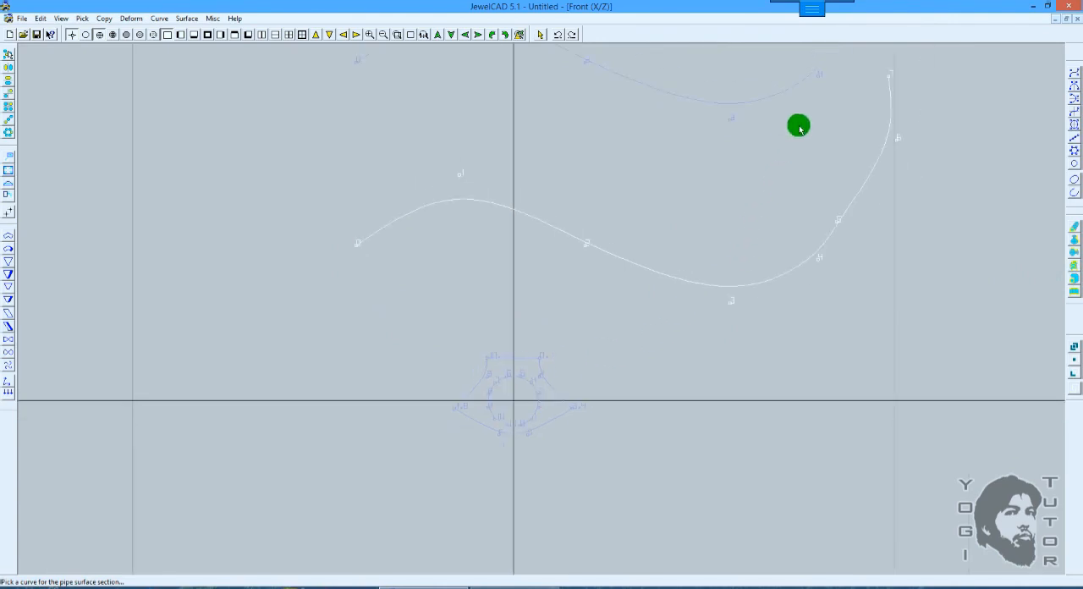
left_click(540, 356)
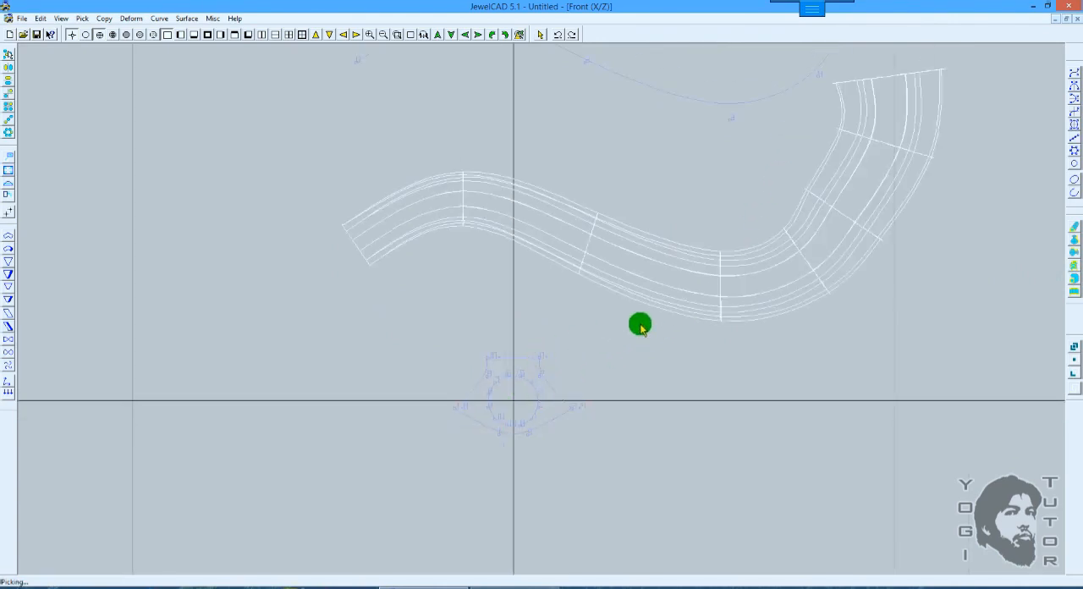
Step: Inspect the recreated pipe surface in 3D and return to the wireframe front view
scroll(640, 323, "down", 1)
key("F12")
scroll(667, 308, "down", 3)
mouse_move(613, 224)
left_mouse_down()
mouse_move(783, 338)
mouse_move(670, 246)
left_mouse_up()
key("F5")
key("F10")
left_click_drag(628, 289, 631, 314)
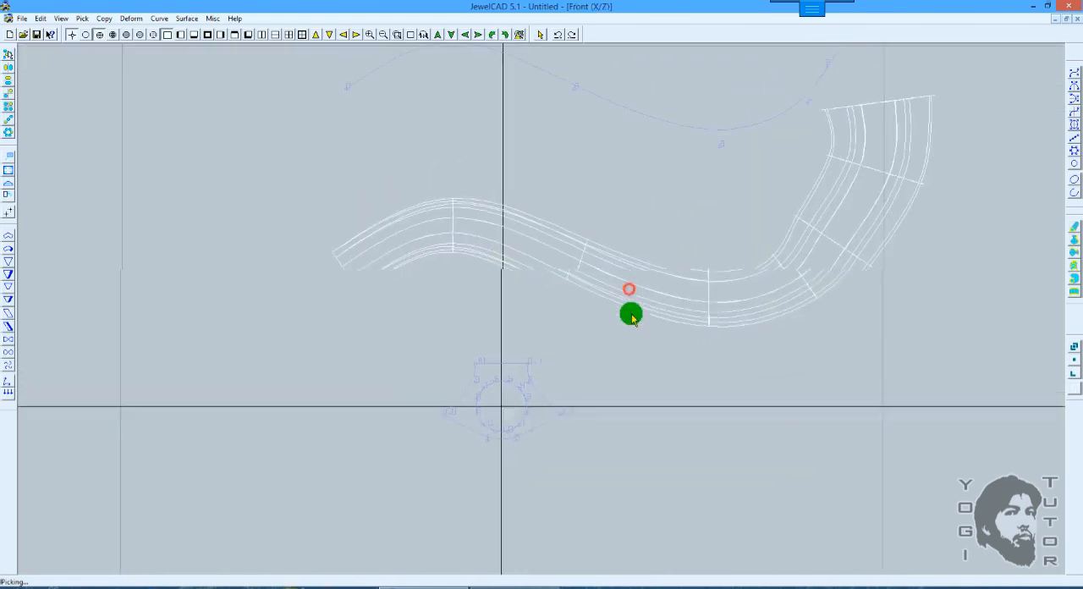
Step: Flip the circle vertically so its CV numbering starts at the top and runs clockwise like the closed section's
right_click(604, 356)
left_click(665, 114)
scroll(582, 280, "up", 1)
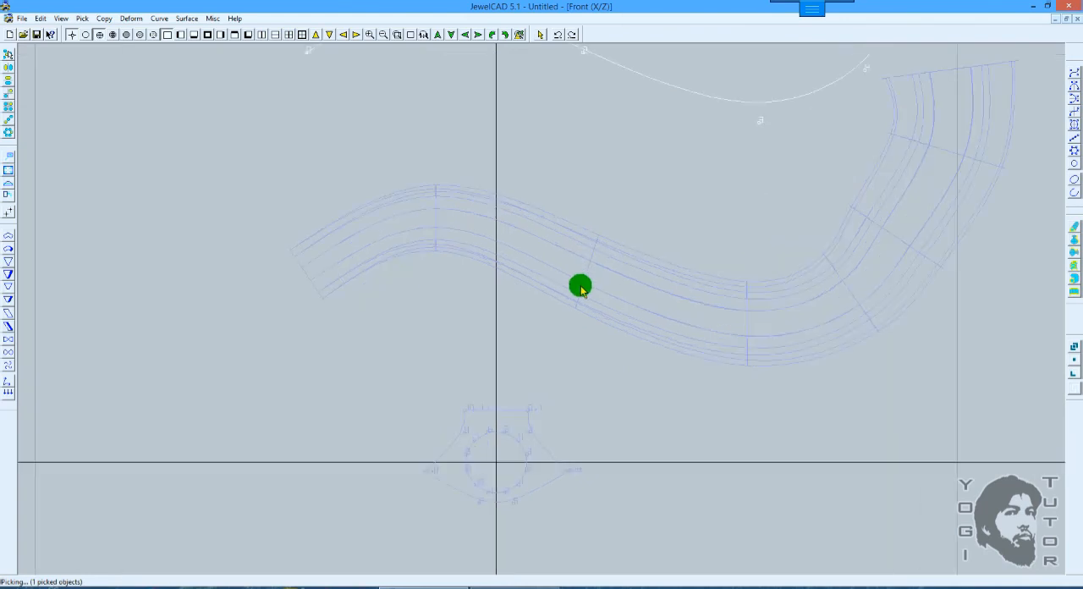
middle_click_drag(610, 349, 610, 270)
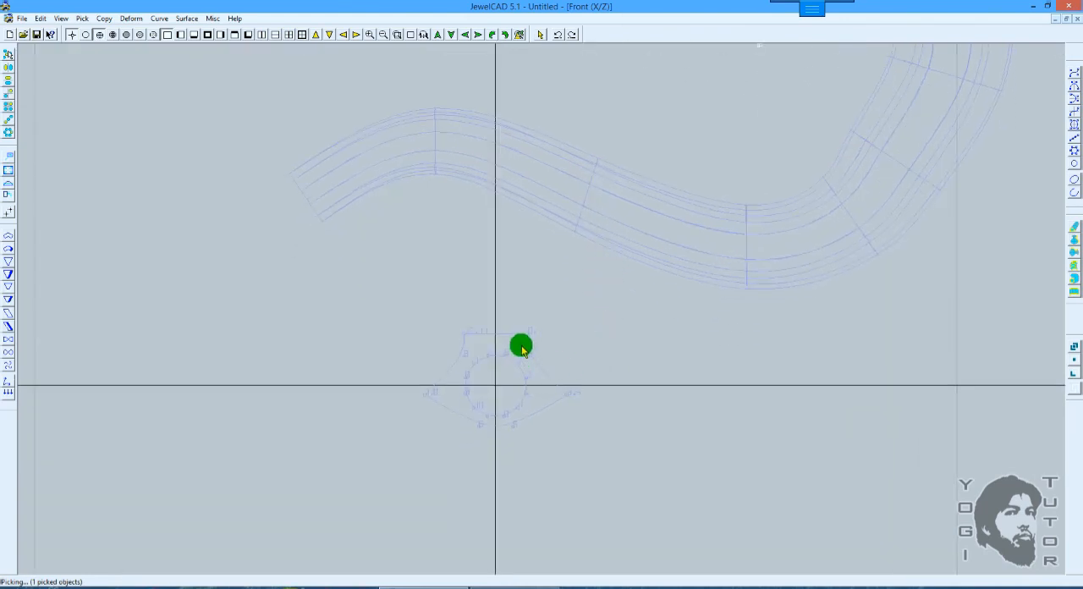
left_click(495, 372)
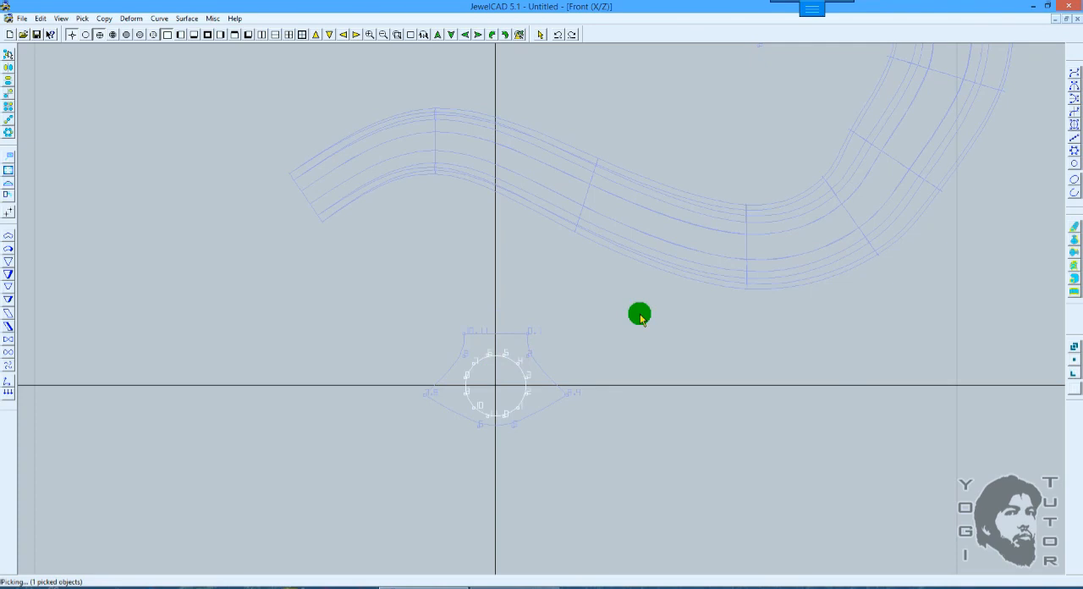
key("ctrl+Up")
key("ctrl+z")
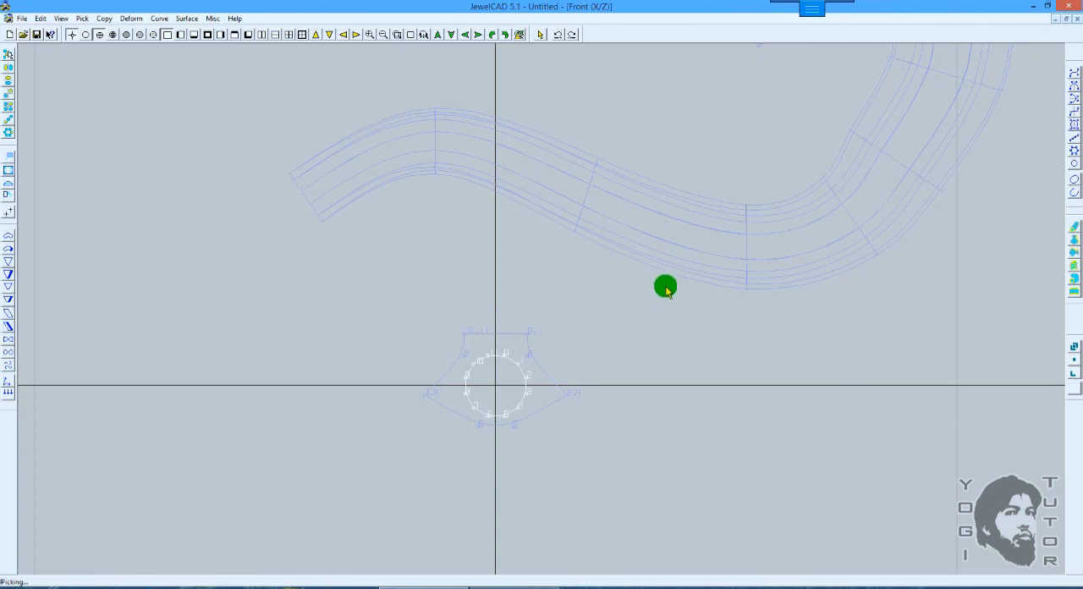
scroll(595, 310, "up", 7)
right_click_drag(584, 351, 628, 225)
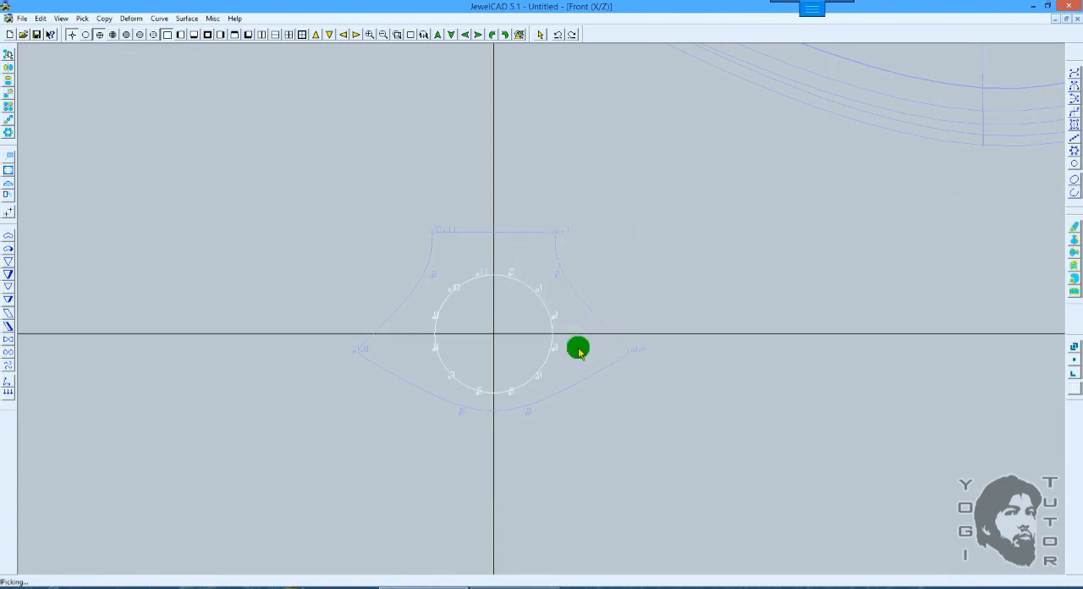
Step: Extend the upper wavy curve vertically with an extend number of 2 and a spacing of 4.8
scroll(650, 310, "down", 2)
right_click_drag(664, 288, 694, 206)
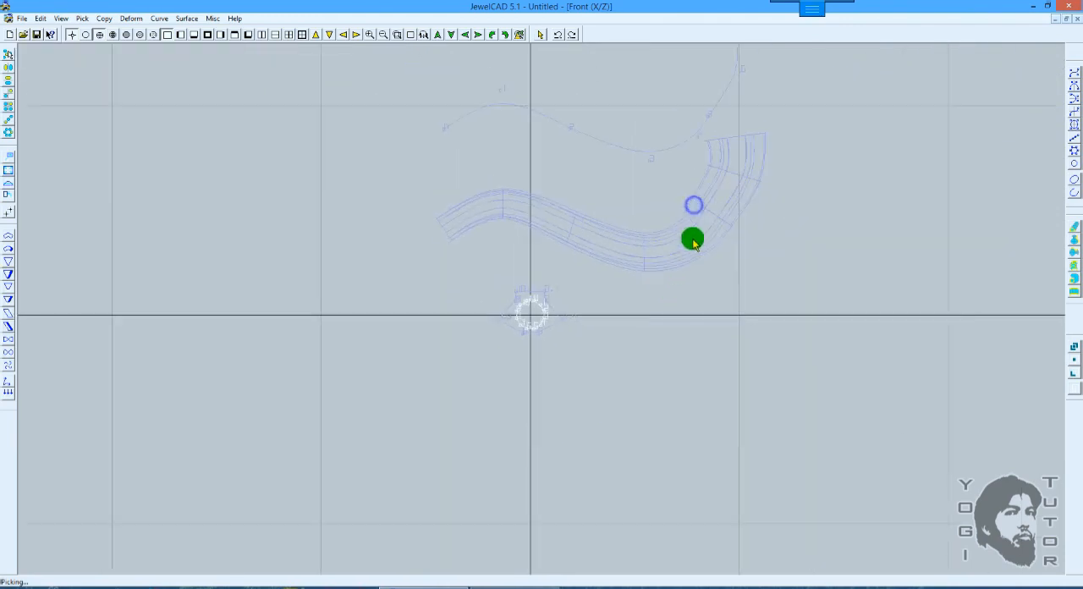
left_click_drag(692, 222, 676, 326, "ctrl")
left_click(637, 234)
middle_click_drag(560, 240, 555, 281)
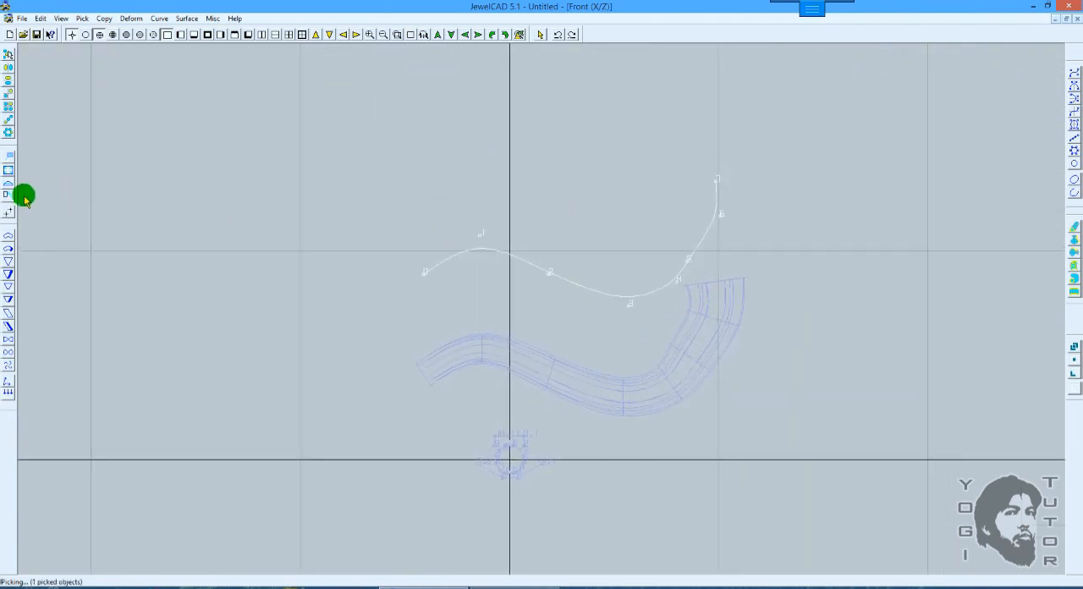
left_click(10, 197)
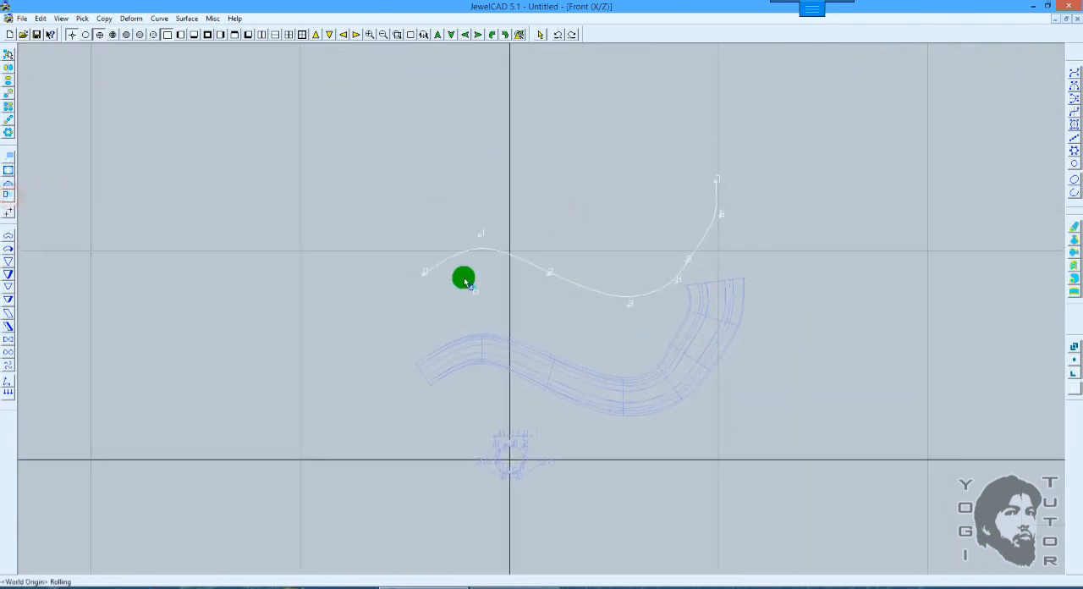
left_click(6, 127)
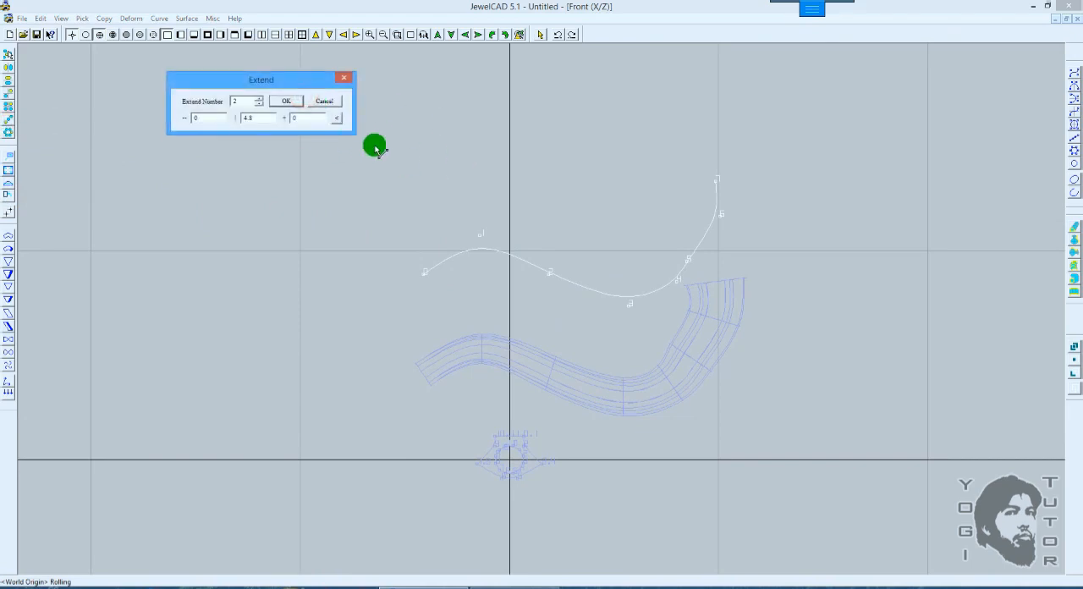
left_click(286, 100)
Step: Pipe the middle wavy curve with two sections and vertical piping, from the flipped circle to the closed section
left_click(620, 200)
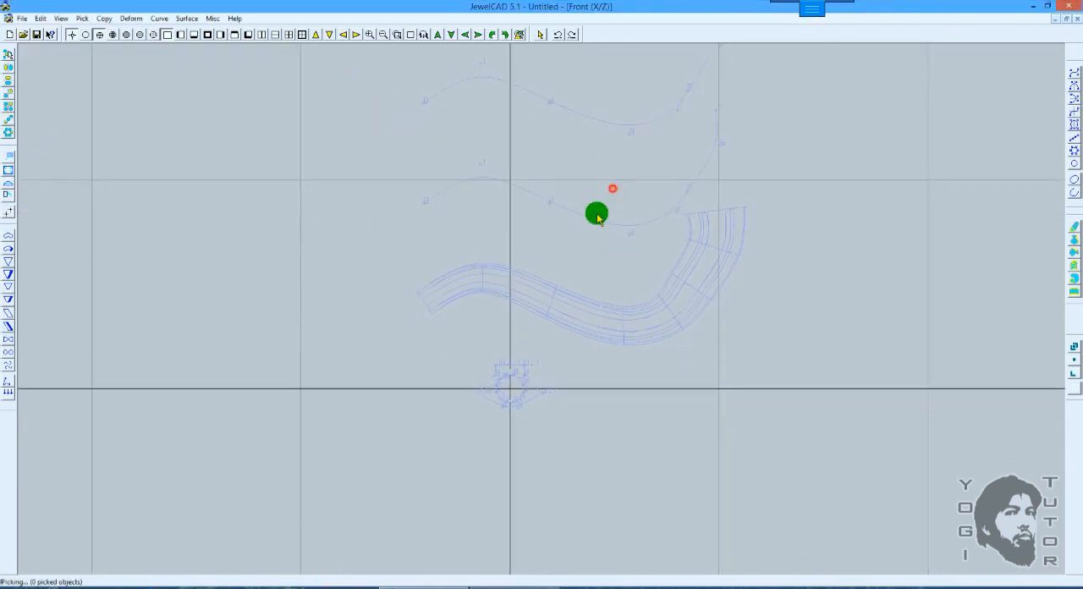
left_click(1071, 278)
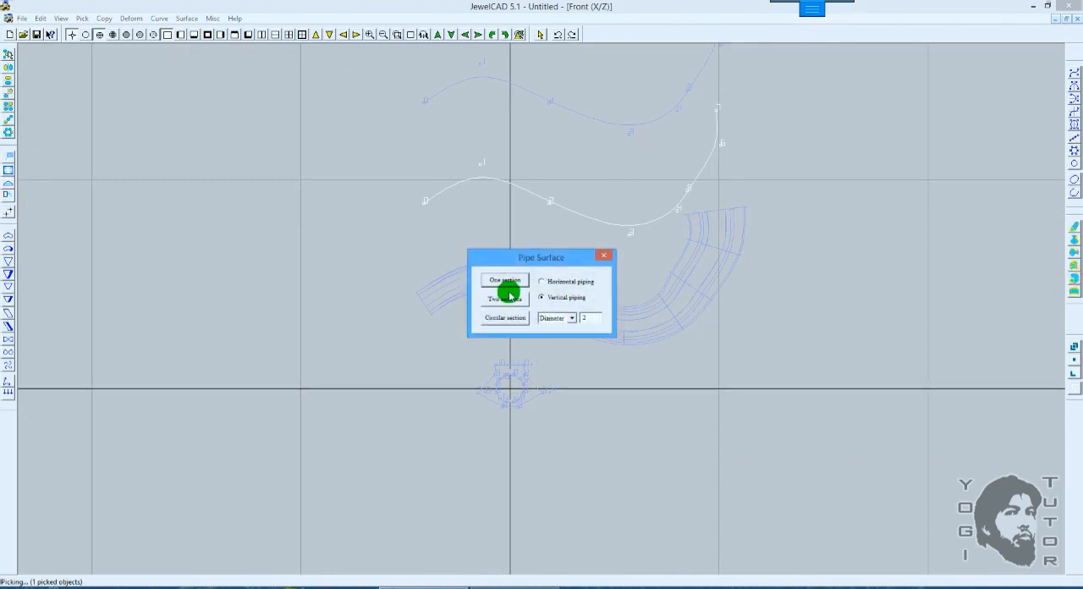
left_click(508, 299)
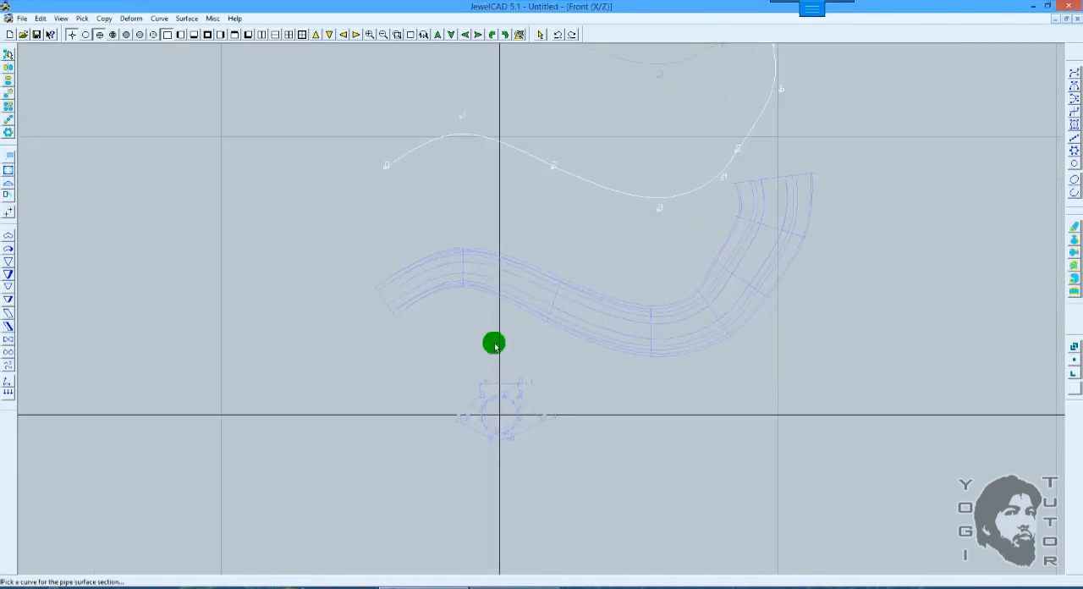
left_click(495, 400)
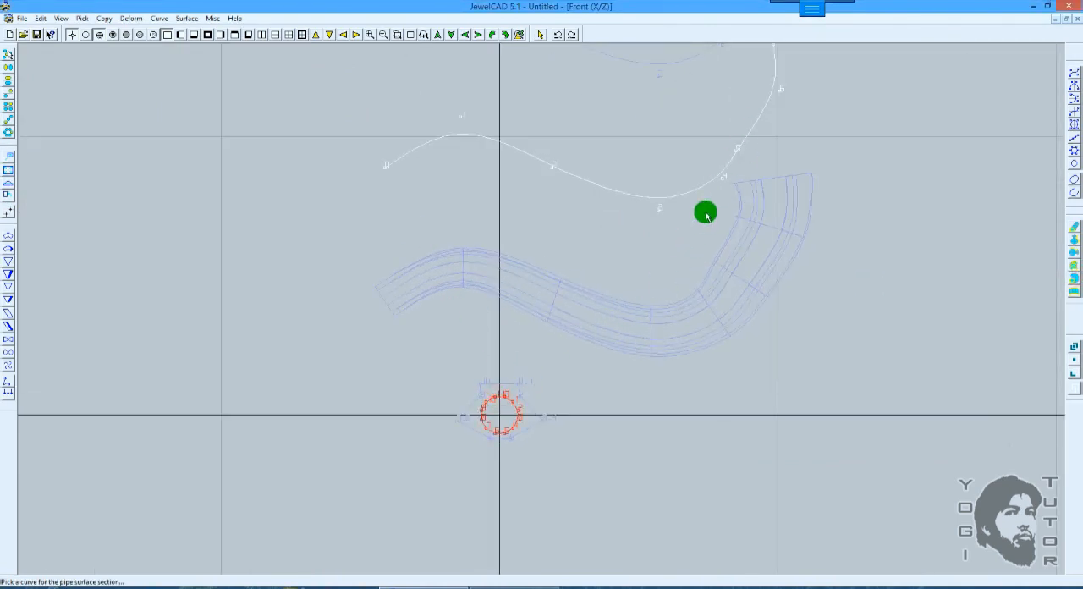
left_click(526, 371)
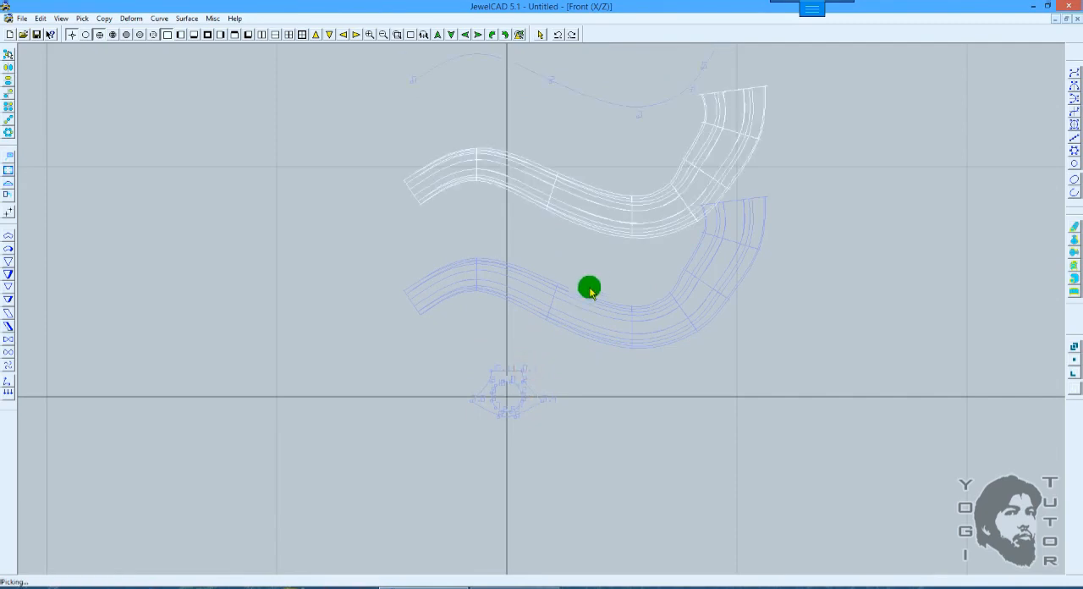
Step: Compare the two pipe surfaces from different angles in rendered 3D, ending in the front view
key("F12")
scroll(603, 263, "up", 3)
mouse_move(567, 246)
left_mouse_down()
mouse_move(794, 290)
mouse_move(756, 271)
mouse_move(855, 305)
mouse_move(687, 296)
mouse_move(764, 246)
mouse_move(714, 229)
mouse_move(655, 283)
mouse_move(692, 258)
left_mouse_up()
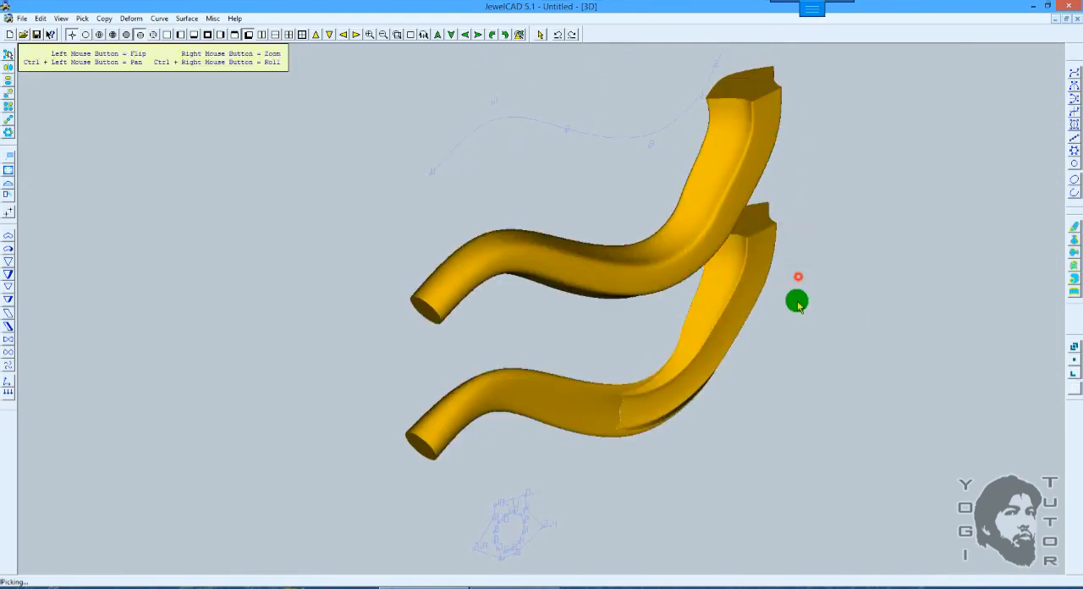
mouse_move(795, 300)
left_mouse_down()
mouse_move(728, 410)
mouse_move(631, 225)
mouse_move(649, 220)
left_mouse_up()
key("F9")
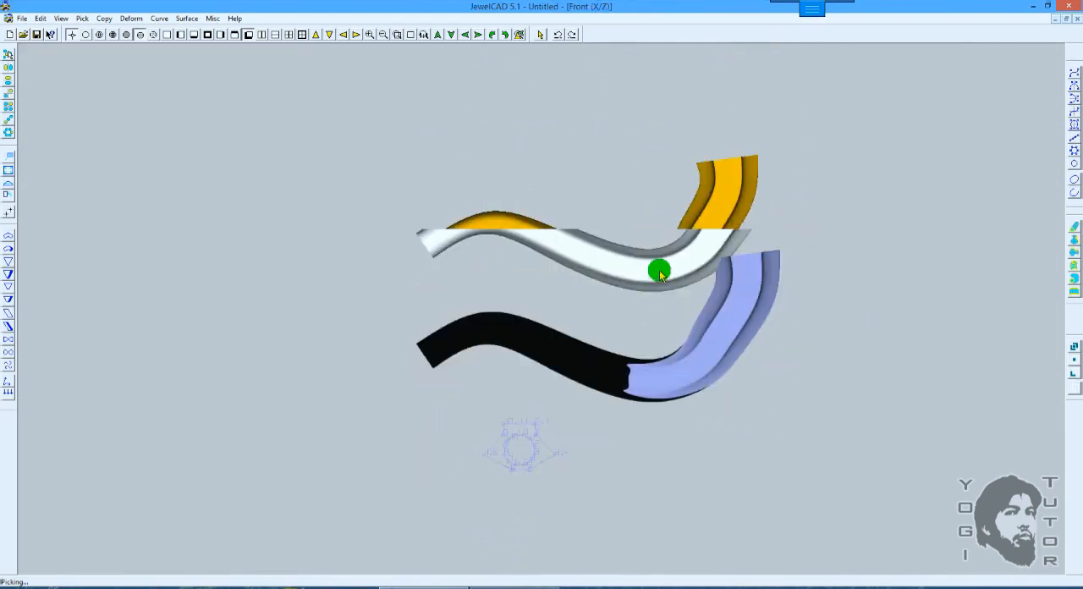
Step: Roll the circle about 87 degrees clockwise around the world origin to offset its CV numbering, and undo the roll
key("F3")
scroll(656, 269, "up", 1)
middle_click_drag(620, 339, 608, 186)
right_click_drag(607, 185, 584, 211, "shift")
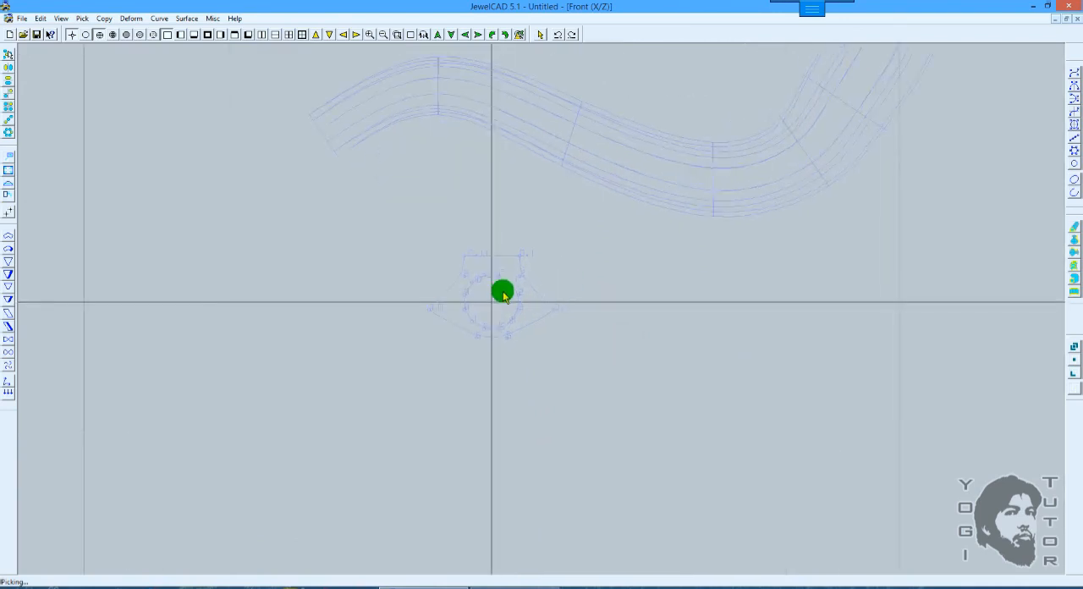
left_click_drag(502, 291, 505, 269)
right_click_drag(615, 234, 472, 263, "shift")
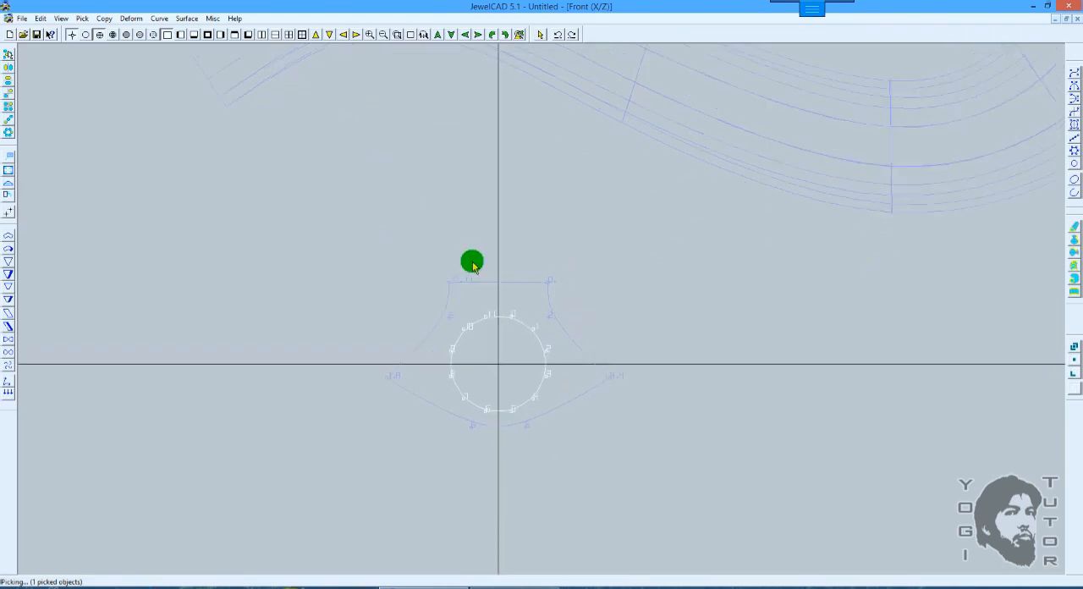
left_click(8, 196)
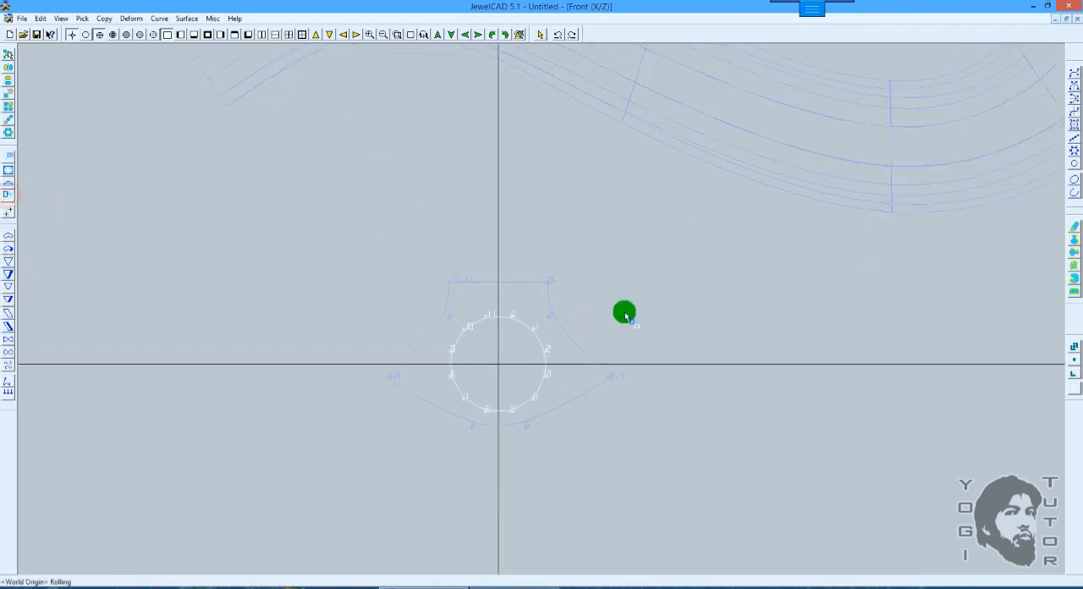
mouse_move(609, 235)
left_mouse_down()
mouse_move(629, 302)
mouse_move(630, 286)
mouse_move(635, 387)
mouse_move(623, 231)
mouse_move(623, 302)
mouse_move(620, 293)
left_mouse_up()
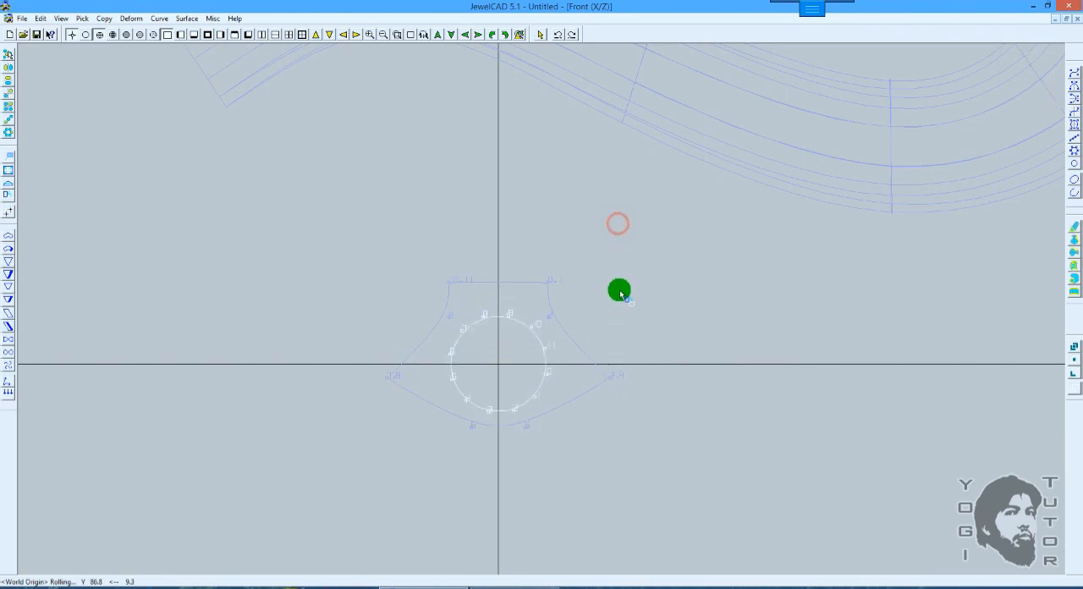
scroll(637, 279, "down", 1)
key("space")
left_click(646, 269)
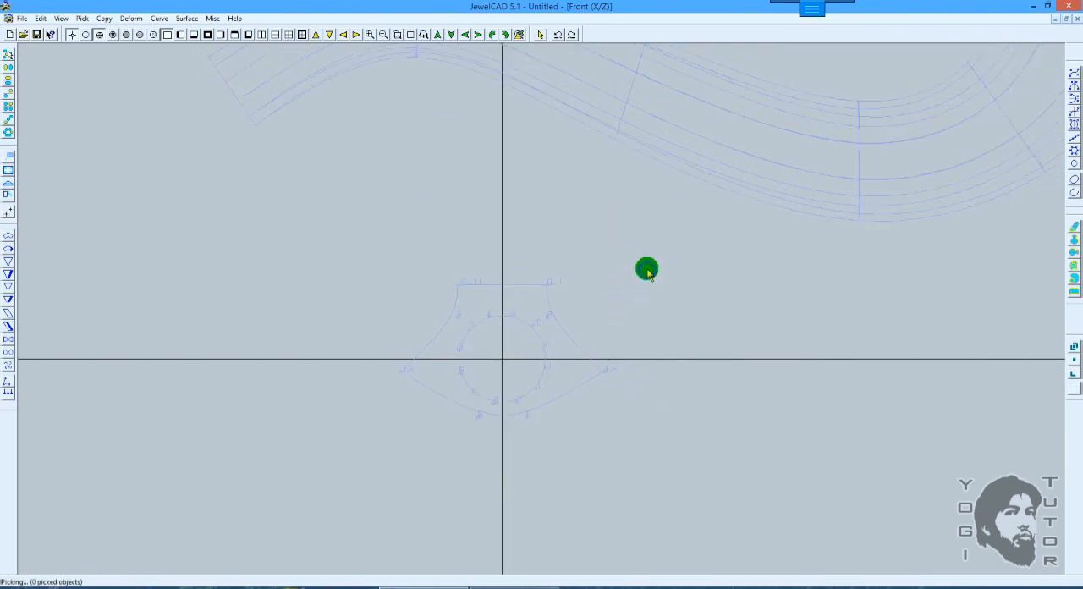
scroll(649, 267, "up", 2)
left_click_drag(653, 265, 637, 281, "ctrl")
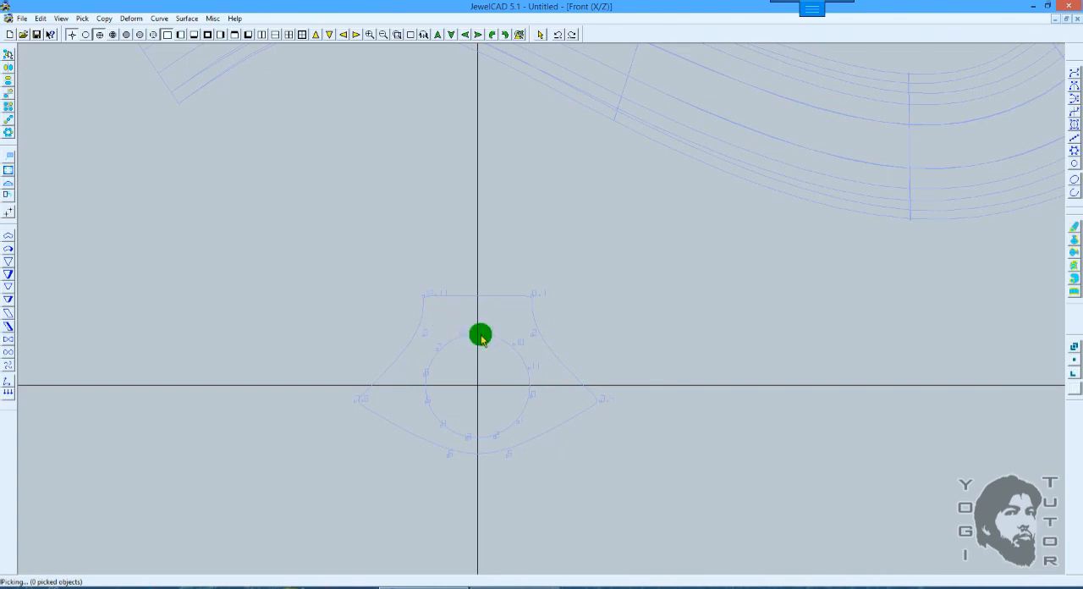
left_click(539, 307)
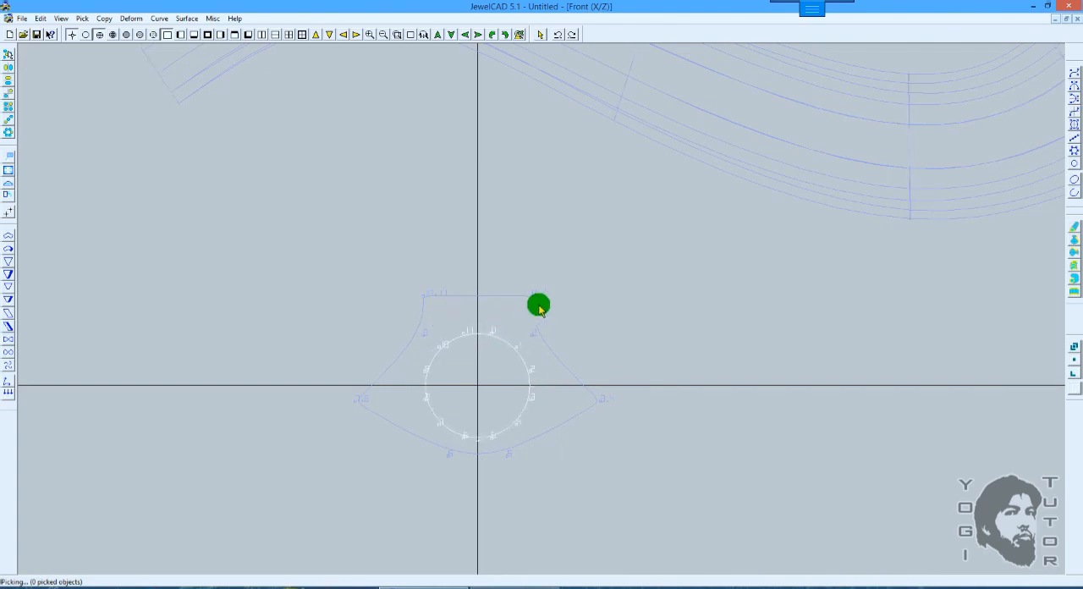
Step: Annotate the matching CV numbers with freehand lines from the circle to the closed section, and close the drawing mode
scroll(556, 305, "up", 2)
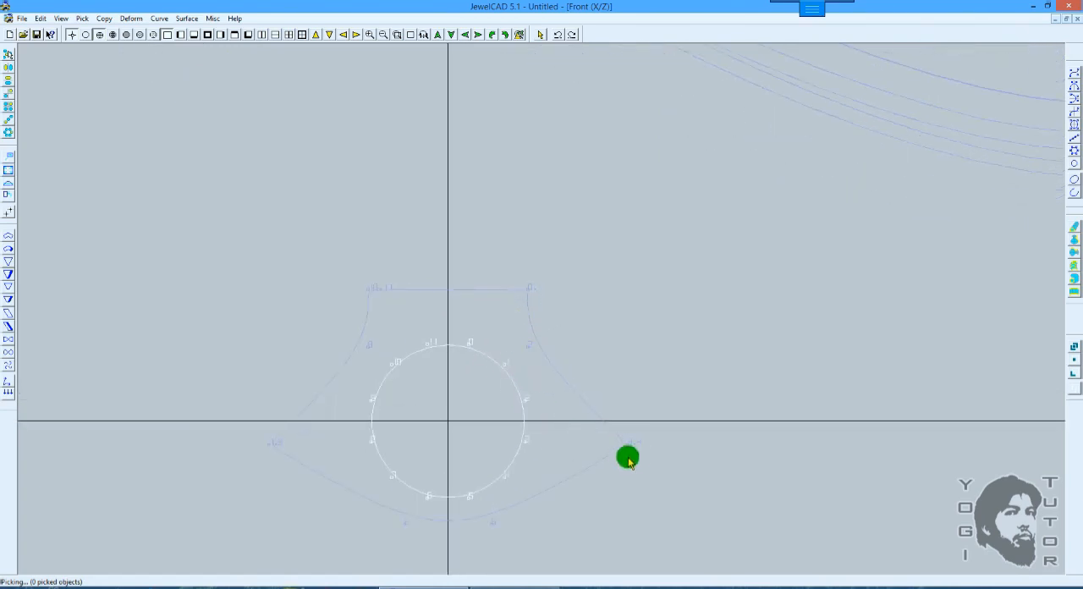
key("shift")
left_click_drag(568, 414, 561, 398, "ctrl")
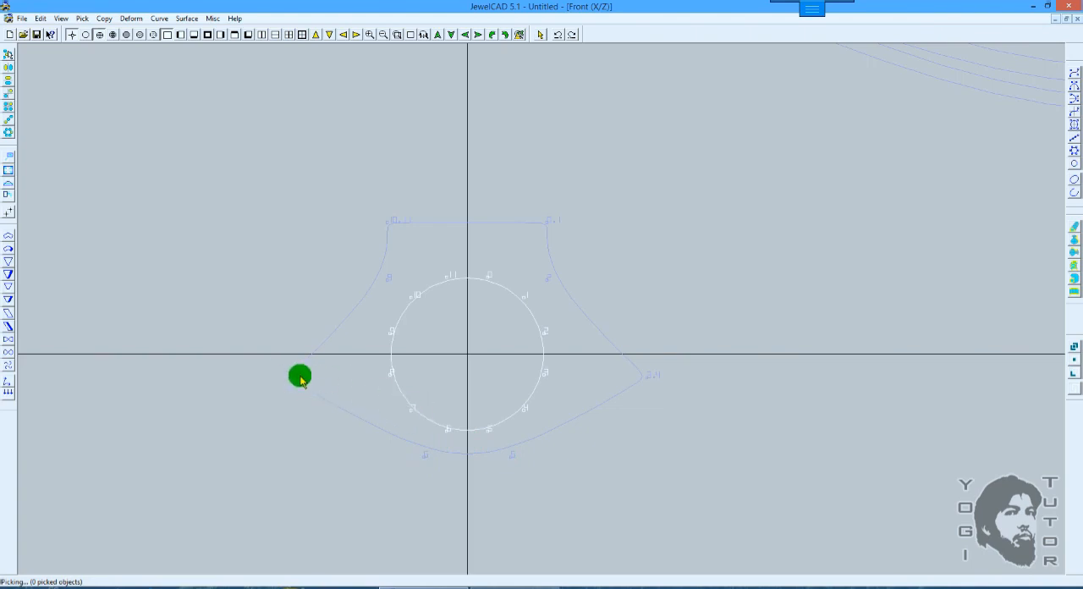
middle_click_drag(790, 191, 779, 220)
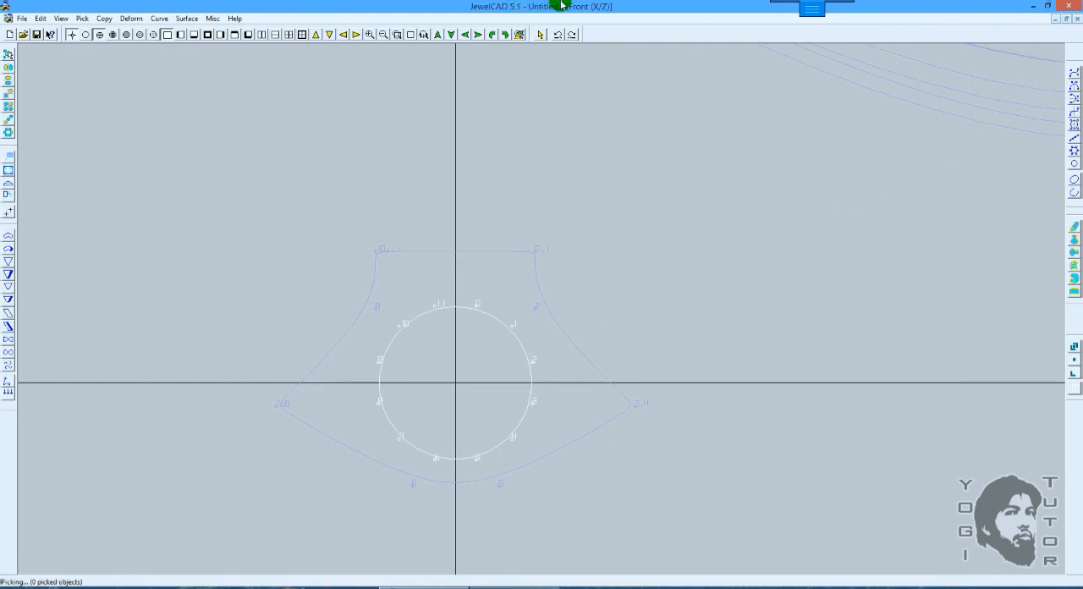
mouse_move(567, 7)
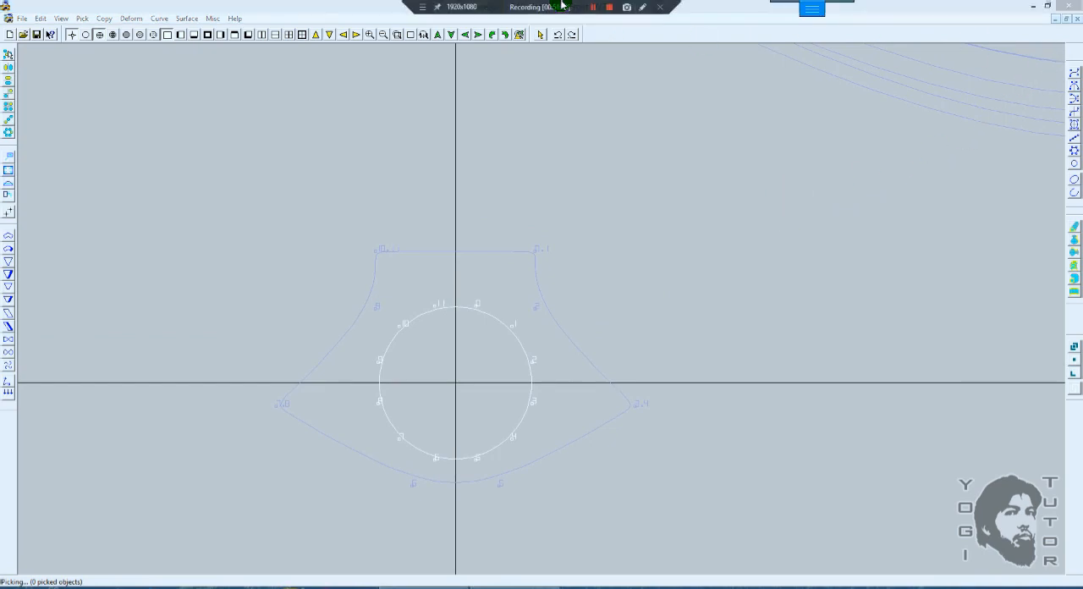
left_click(641, 9)
left_click(1070, 40)
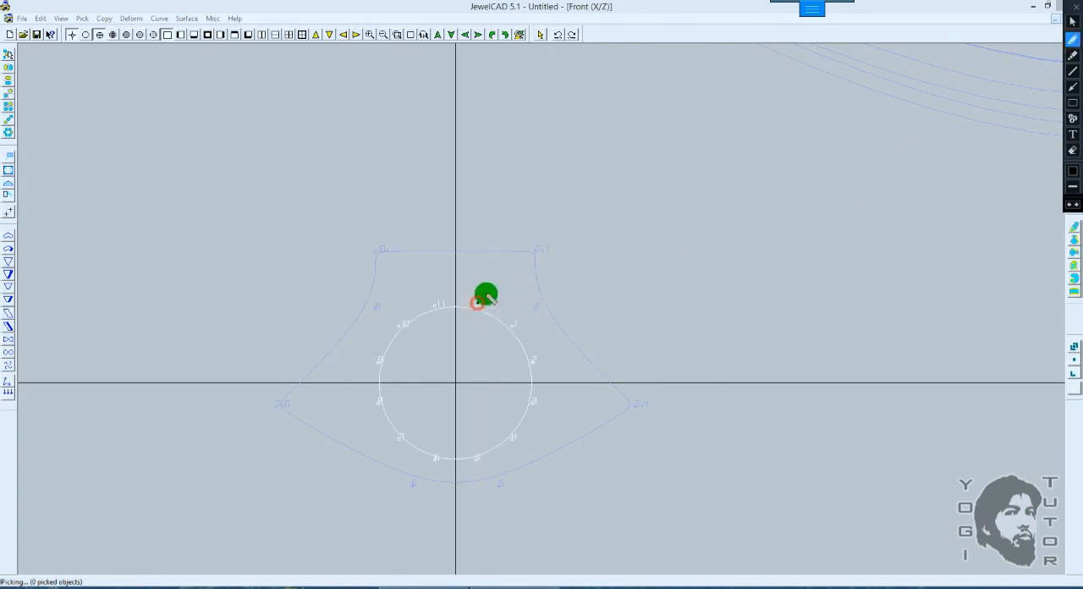
left_click_drag(477, 302, 525, 263)
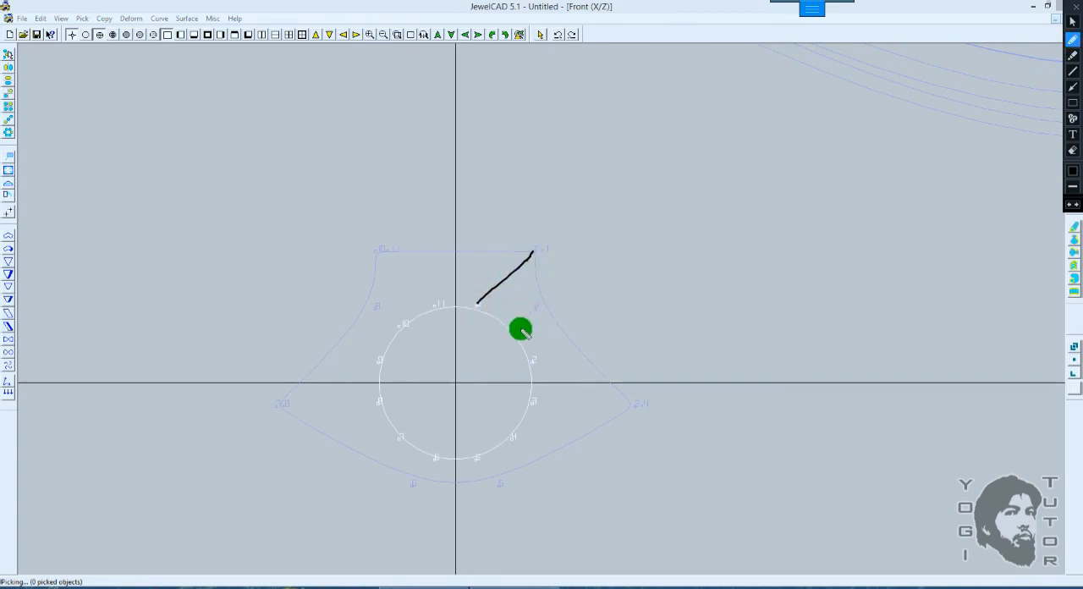
left_click_drag(513, 326, 528, 259)
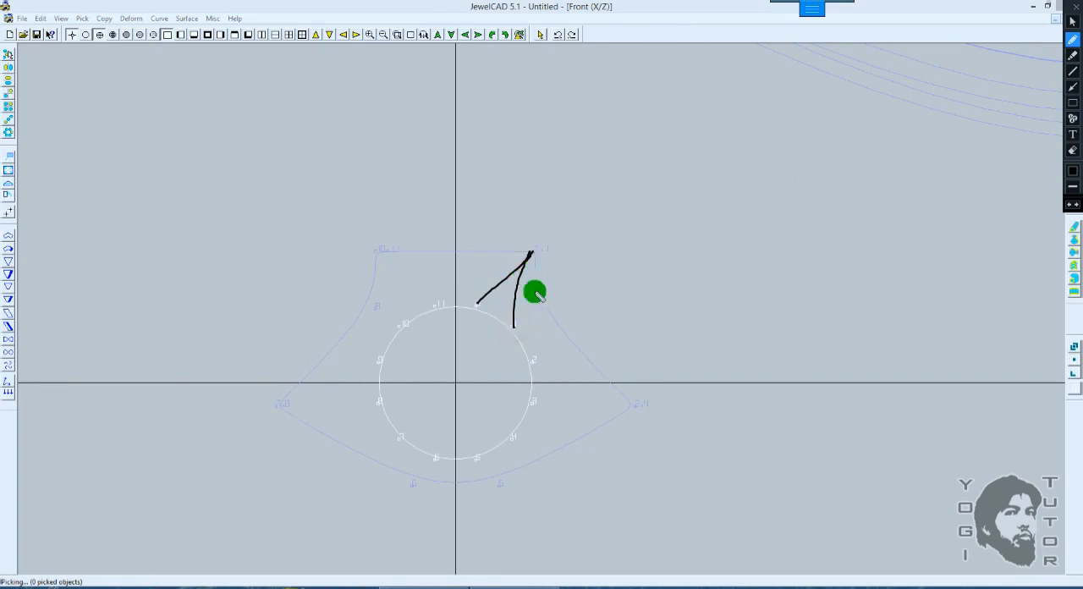
left_click_drag(533, 362, 537, 307)
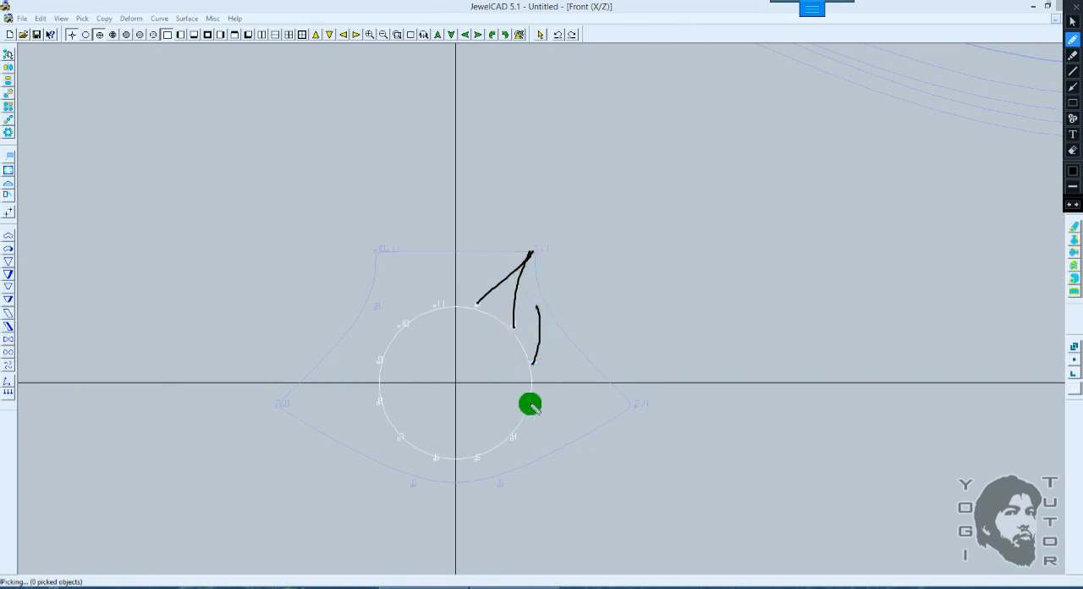
left_click_drag(532, 405, 627, 406)
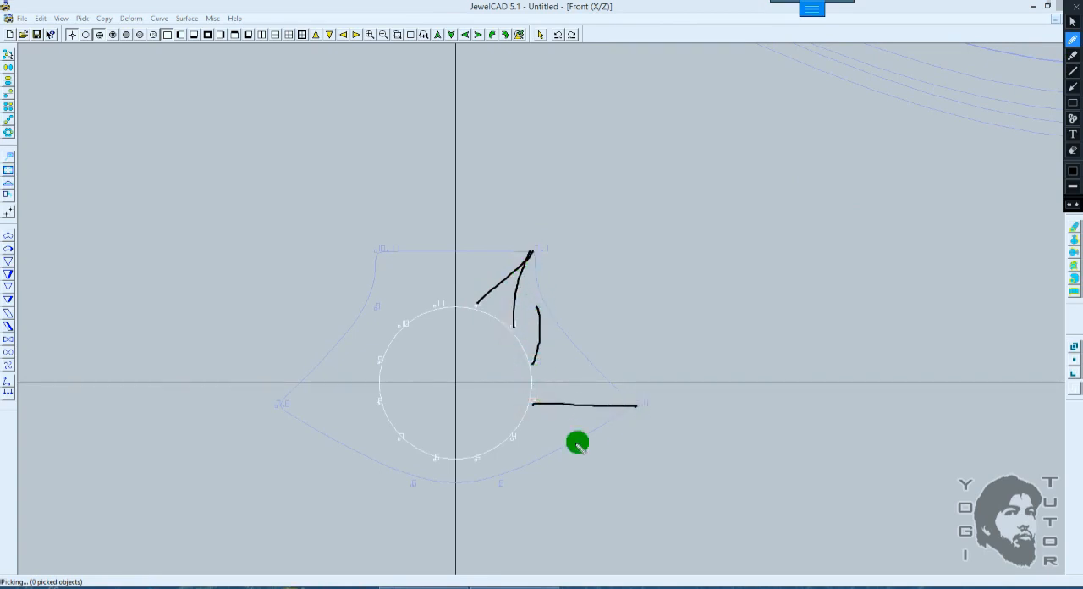
left_click_drag(514, 439, 633, 407)
left_click_drag(479, 459, 506, 488)
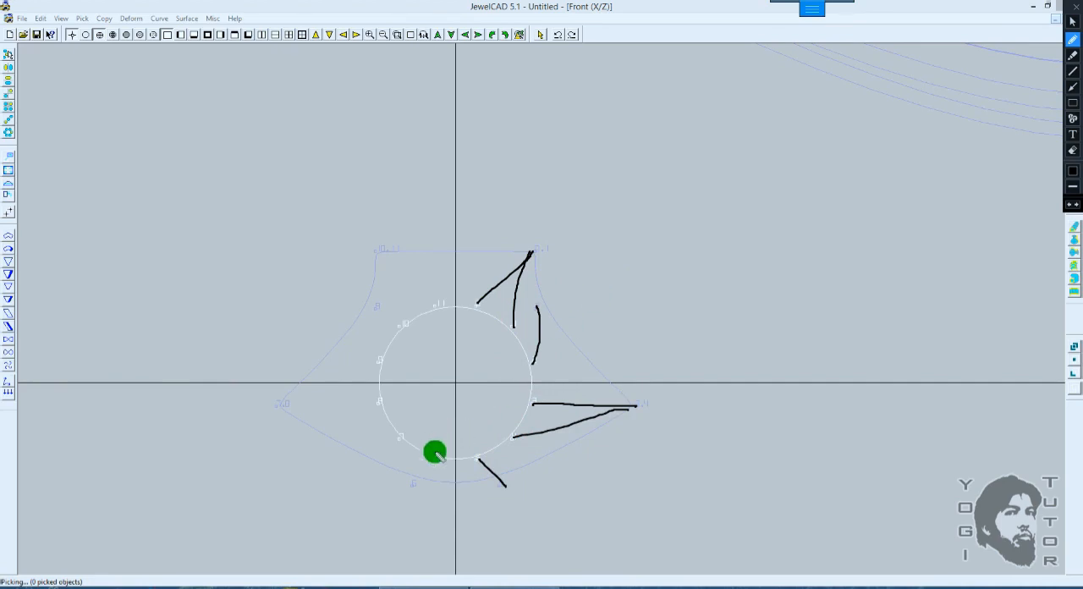
left_click_drag(434, 457, 406, 479)
left_click_drag(397, 441, 275, 403)
left_click_drag(375, 402, 296, 398)
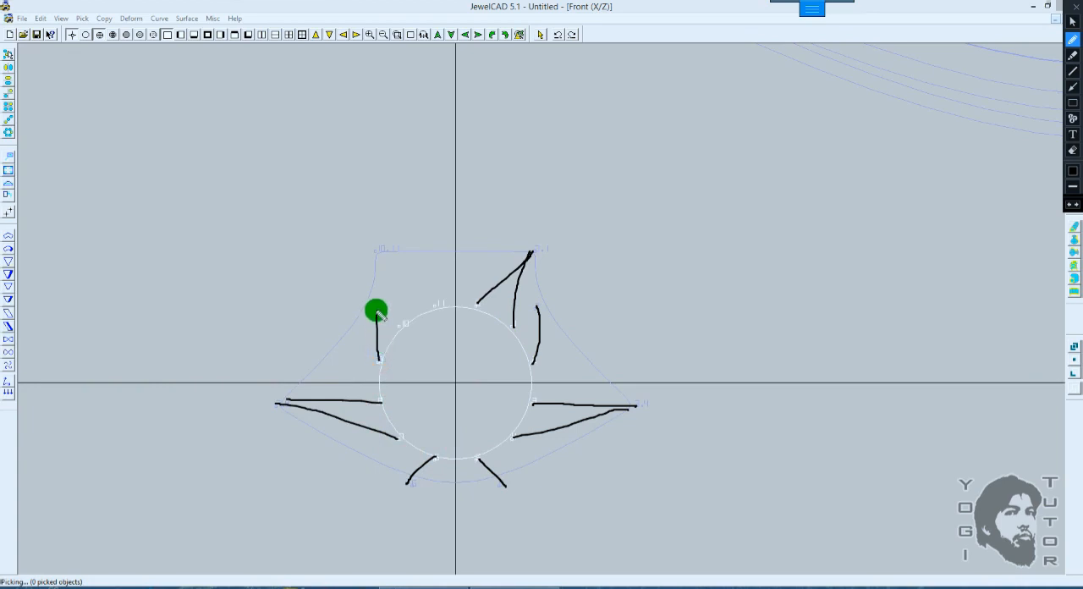
left_click_drag(403, 329, 381, 254)
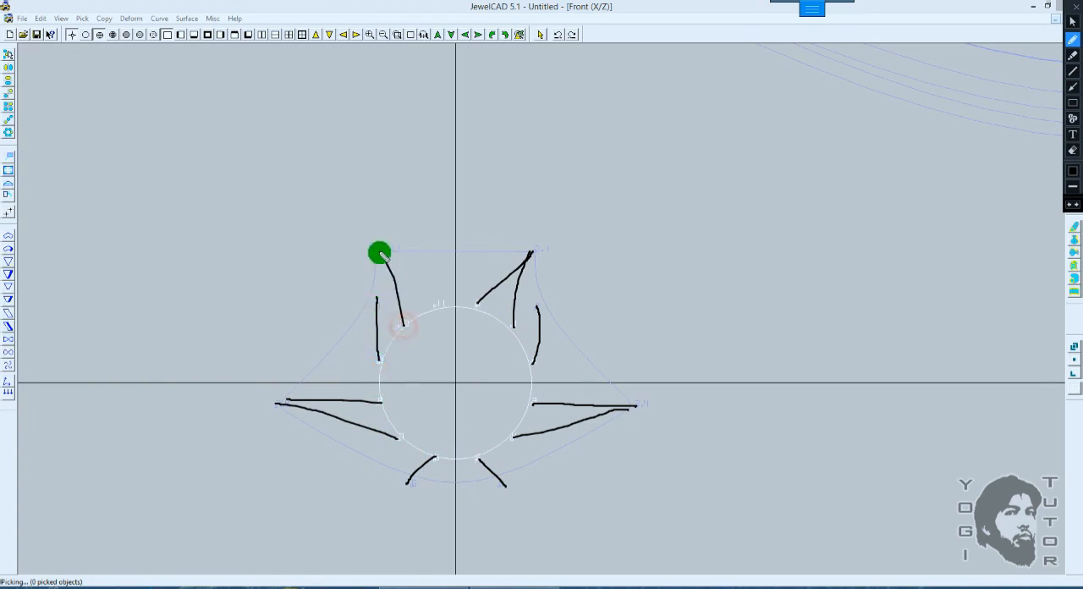
left_click_drag(419, 284, 376, 249)
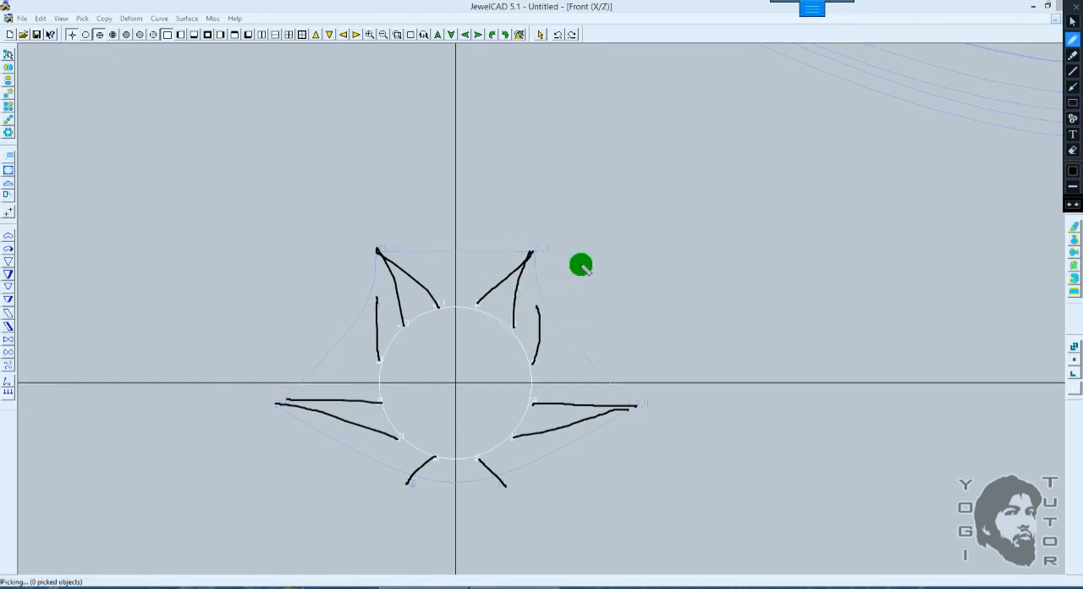
left_click(1076, 11)
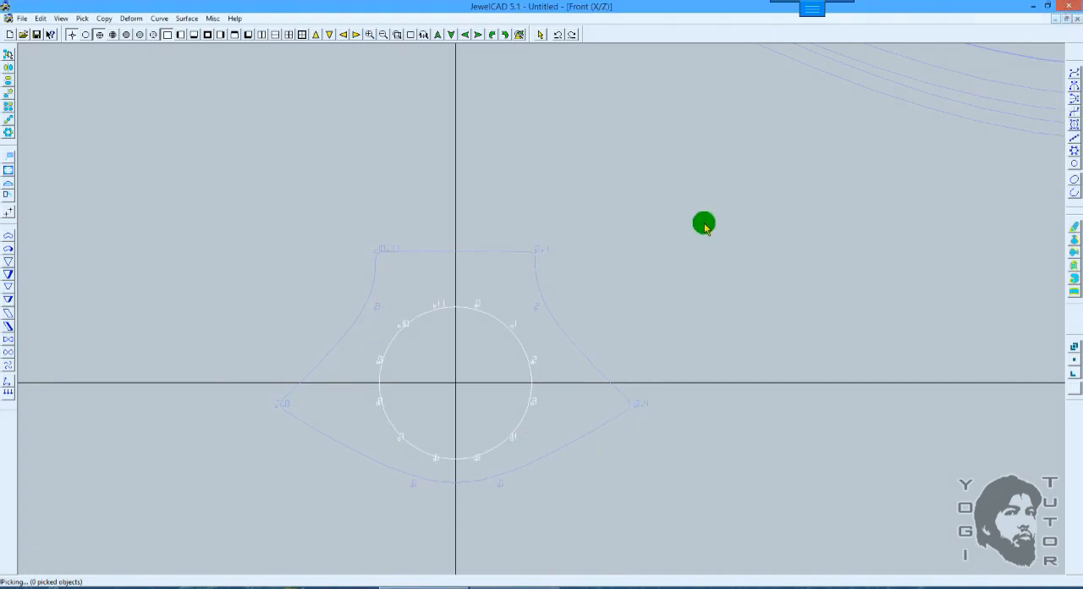
Step: Inspect the pipe surfaces in the 3D and top views, ending at the sections in the front view
right_click_drag(703, 224, 628, 177)
mouse_move(628, 177)
left_mouse_down("ctrl")
mouse_move(618, 389)
mouse_move(635, 499)
left_mouse_up("ctrl")
left_click_drag(576, 234, 554, 283, "ctrl")
right_click_drag(554, 283, 557, 270)
left_click_drag(557, 270, 666, 282)
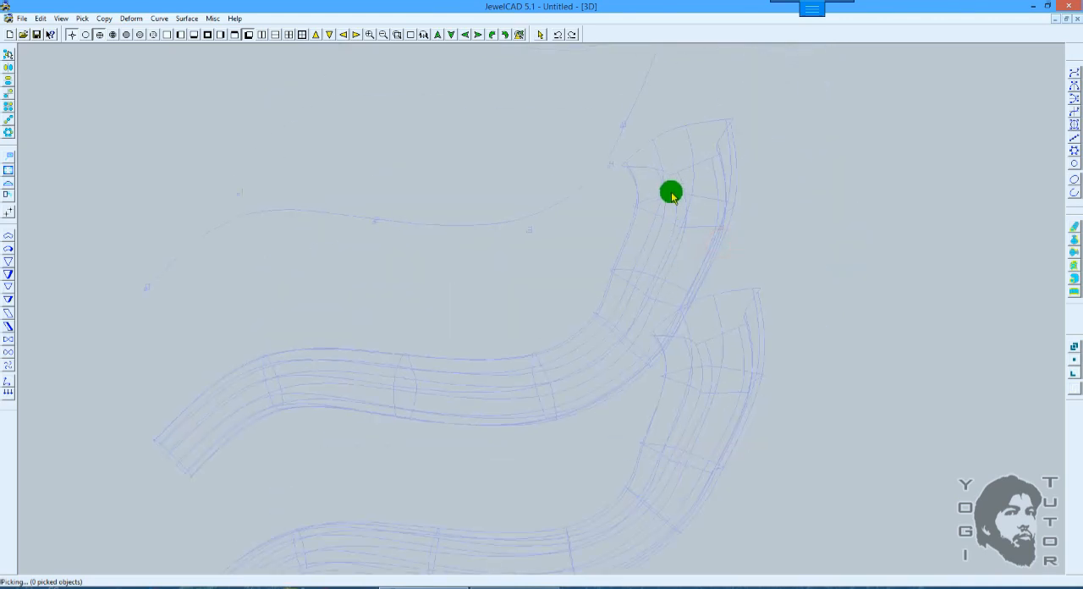
scroll(636, 241, "down", 4)
key("F7")
scroll(572, 328, "down", 1)
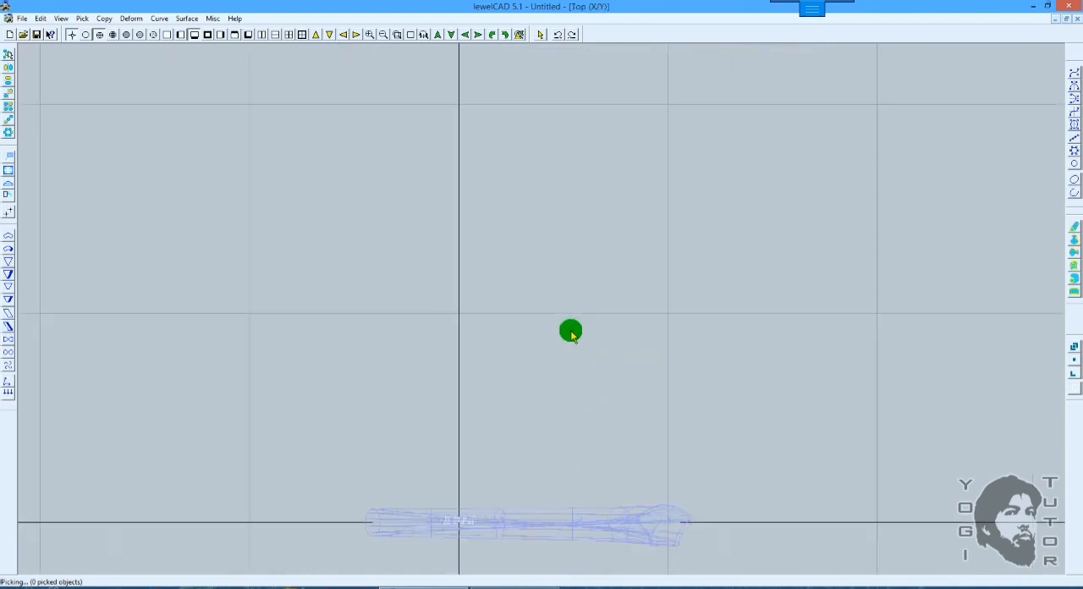
key("F5")
scroll(575, 333, "up", 4)
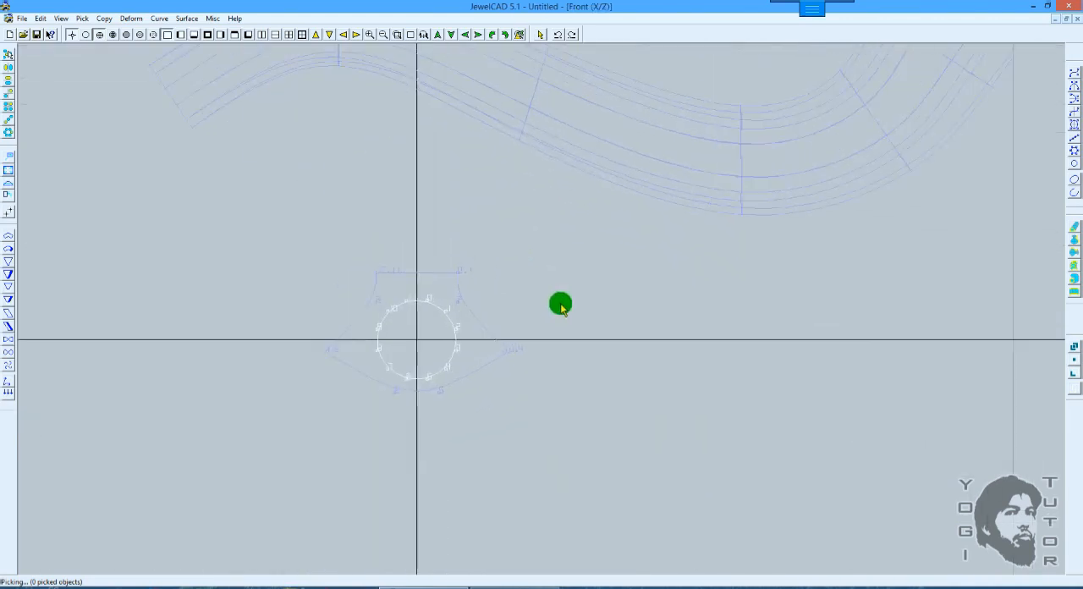
Step: Preview a loft from the circle to the closed section to check how their aligned CVs connect, and cancel it
left_click(750, 274)
left_click(1074, 267)
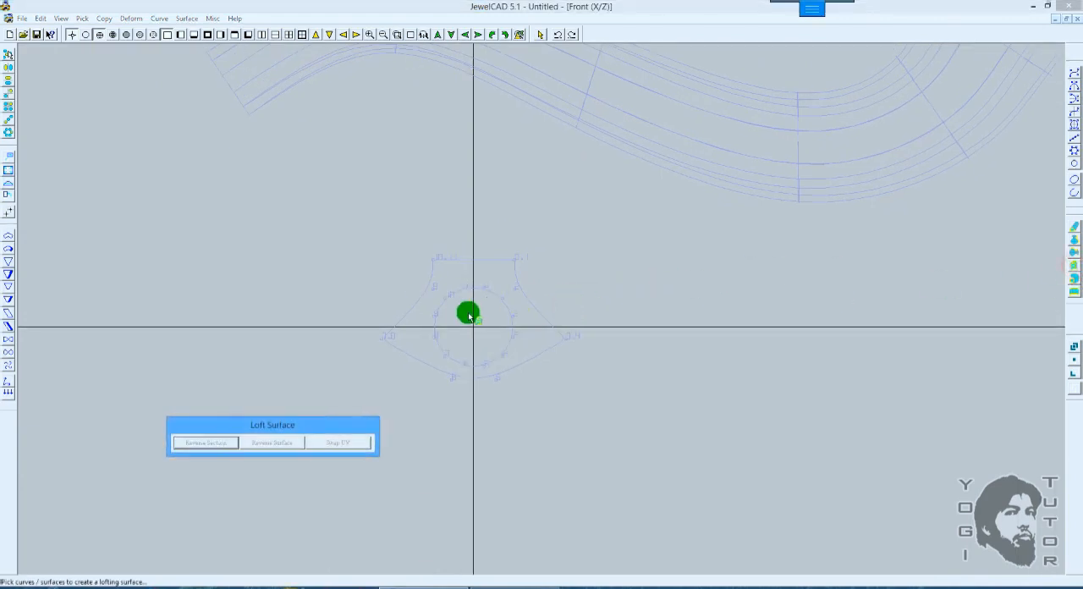
left_click(512, 338)
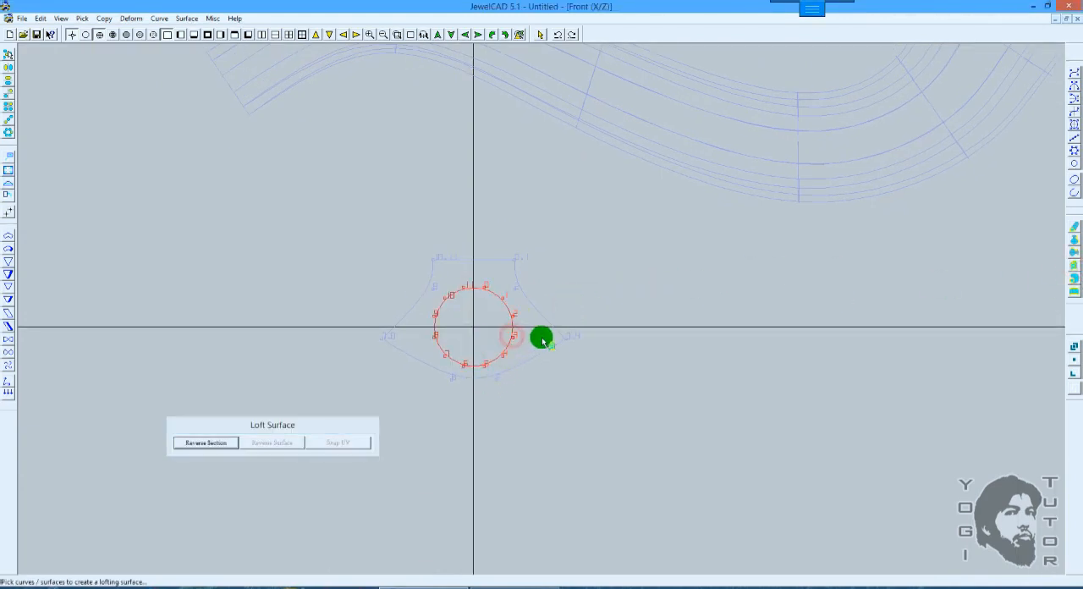
left_click(557, 339)
scroll(564, 313, "up", 3)
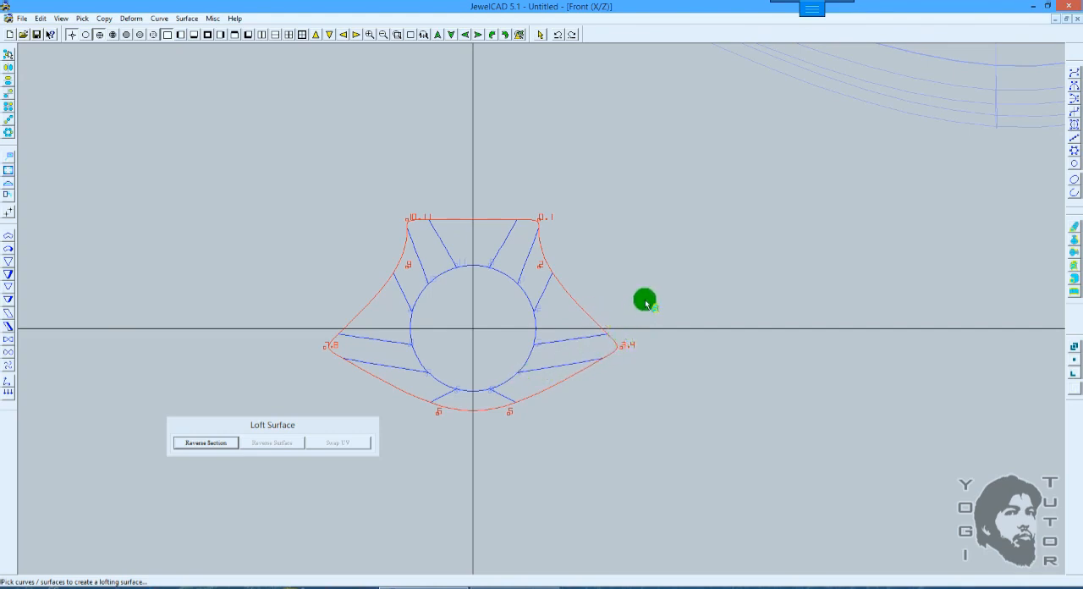
key("space")
Step: Roll the circle about 70 degrees clockwise around the world origin so its CV numbering no longer aligns with the closed section's
left_click(501, 274)
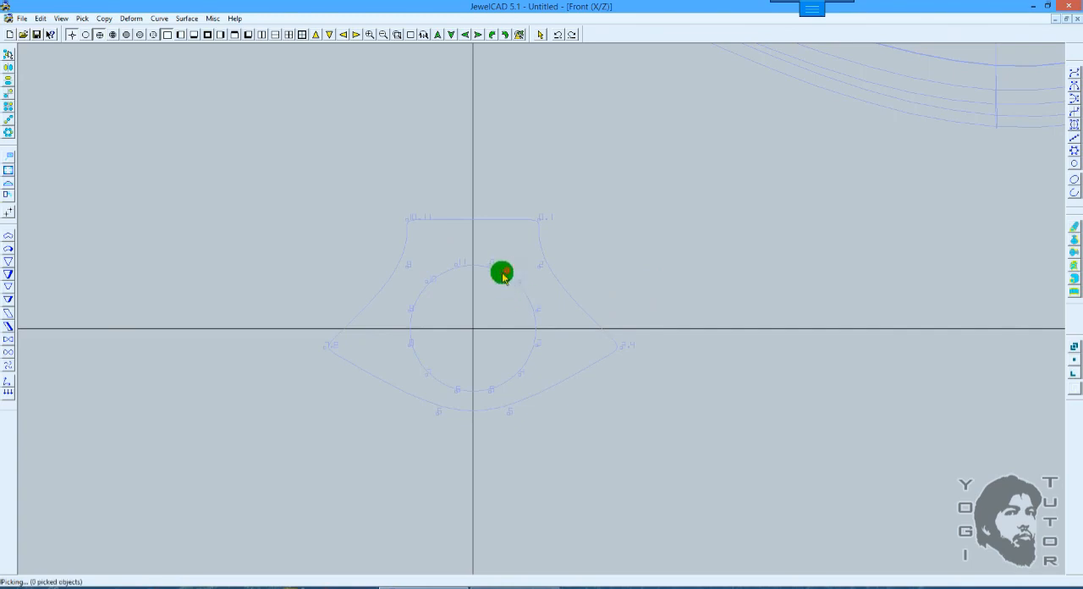
scroll(592, 276, "down", 1)
scroll(596, 275, "down", 1)
key("r")
left_click_drag(607, 220, 609, 352)
left_click_drag(610, 222, 610, 305)
left_click_drag(611, 209, 618, 245)
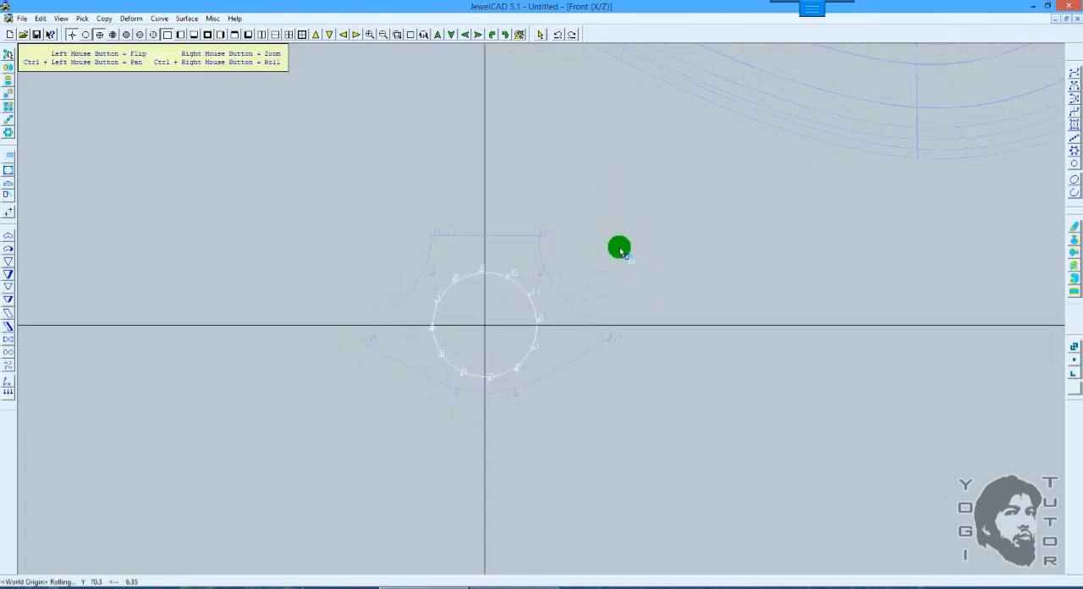
left_click_drag(628, 203, 585, 280)
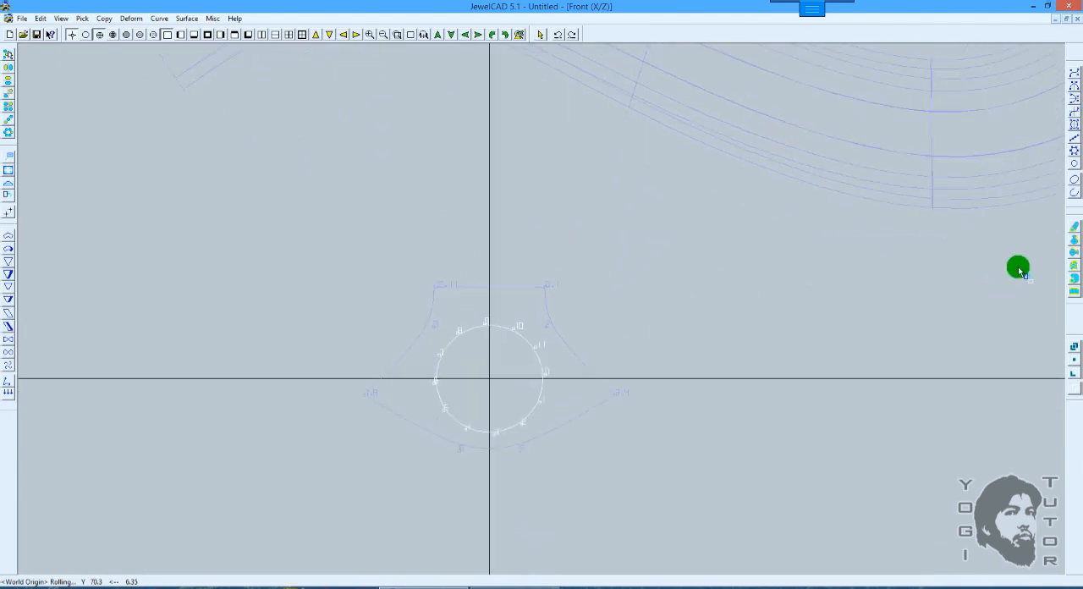
Step: Preview a loft from the rolled circle to the closed section to check how their offset CVs connect, and cancel it
left_click(1074, 265)
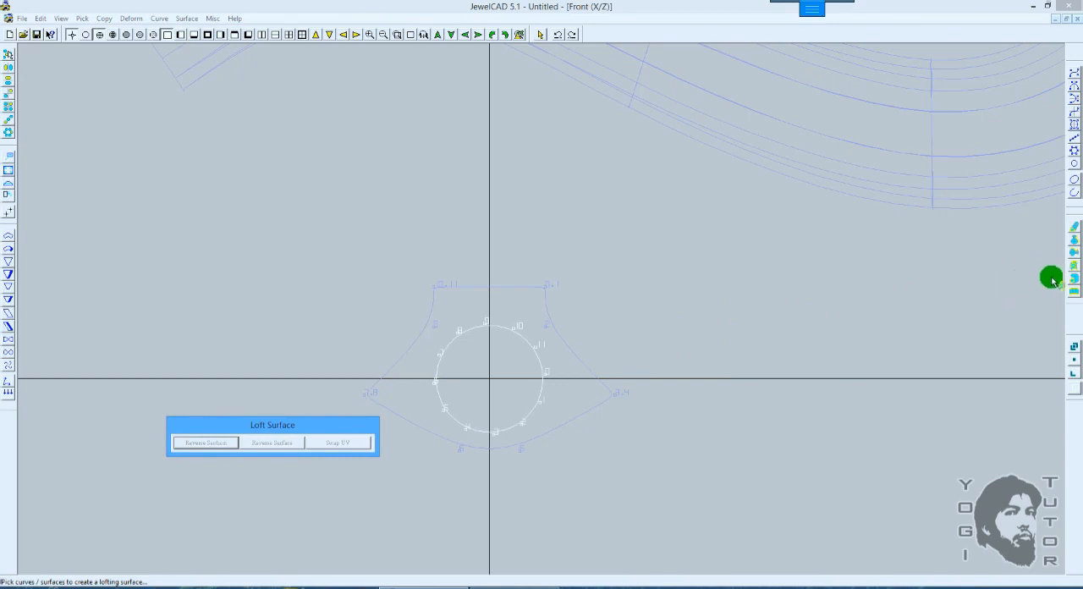
left_click(548, 378)
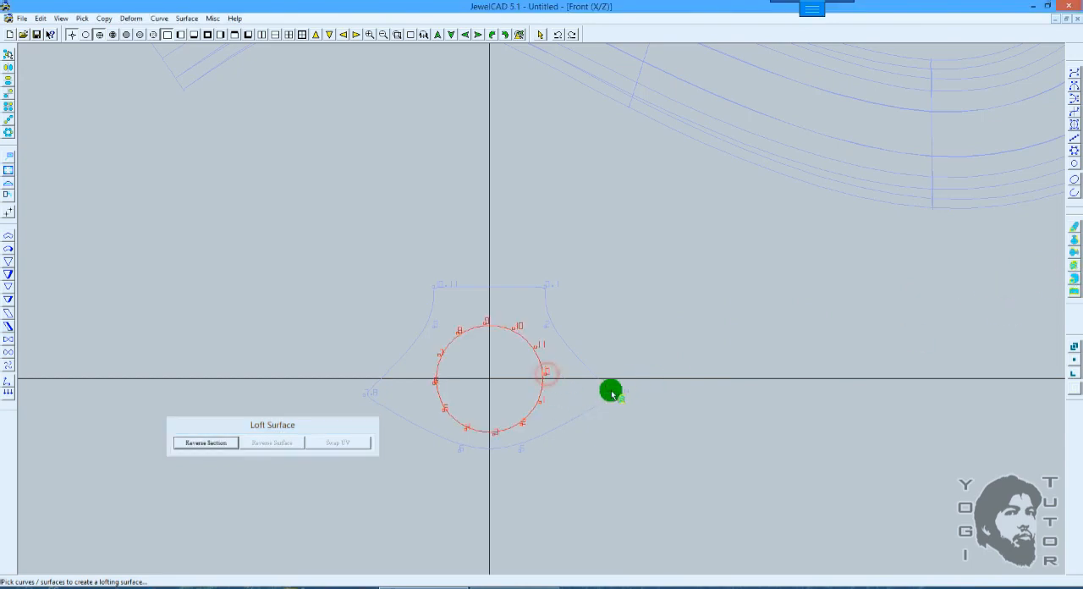
left_click(612, 388)
scroll(619, 360, "up", 3)
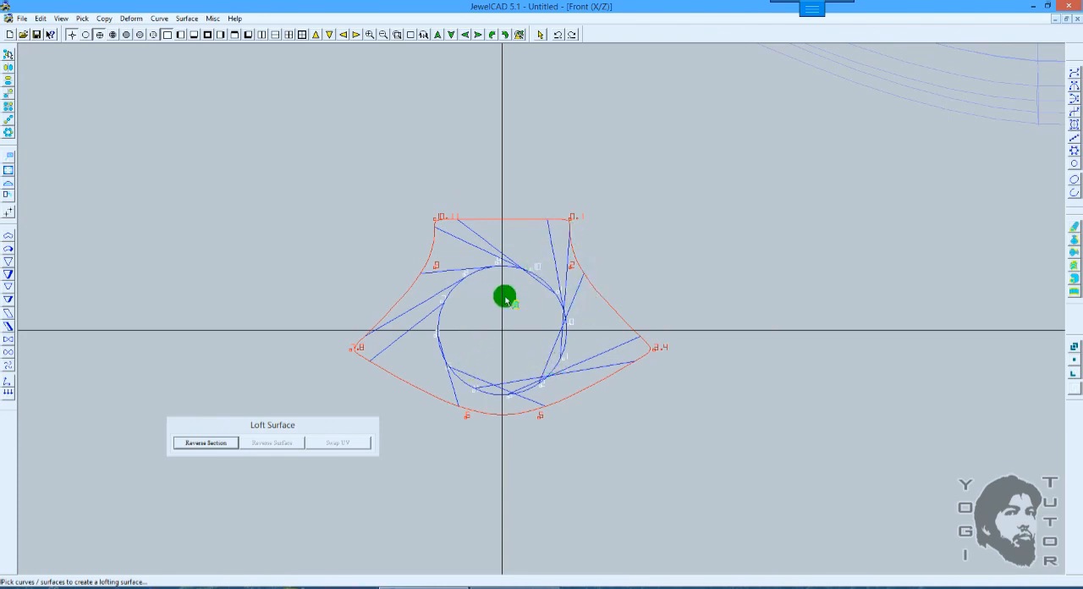
right_click(554, 249)
Step: Pipe the uppermost open curve vertically with two sections, starting with the rolled circle and ending with the closed section
scroll(589, 243, "down", 2)
left_click_drag(624, 188, 631, 279, "ctrl")
scroll(641, 265, "down", 3)
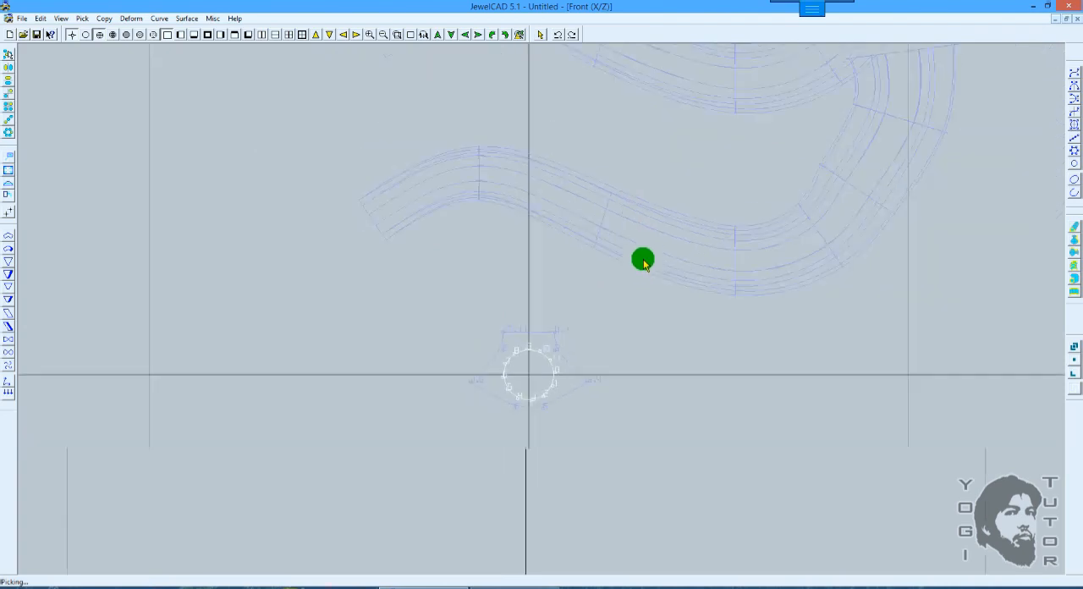
left_click_drag(635, 138, 637, 274, "ctrl")
left_click_drag(638, 192, 618, 96)
left_click_drag(713, 246, 697, 146, "ctrl")
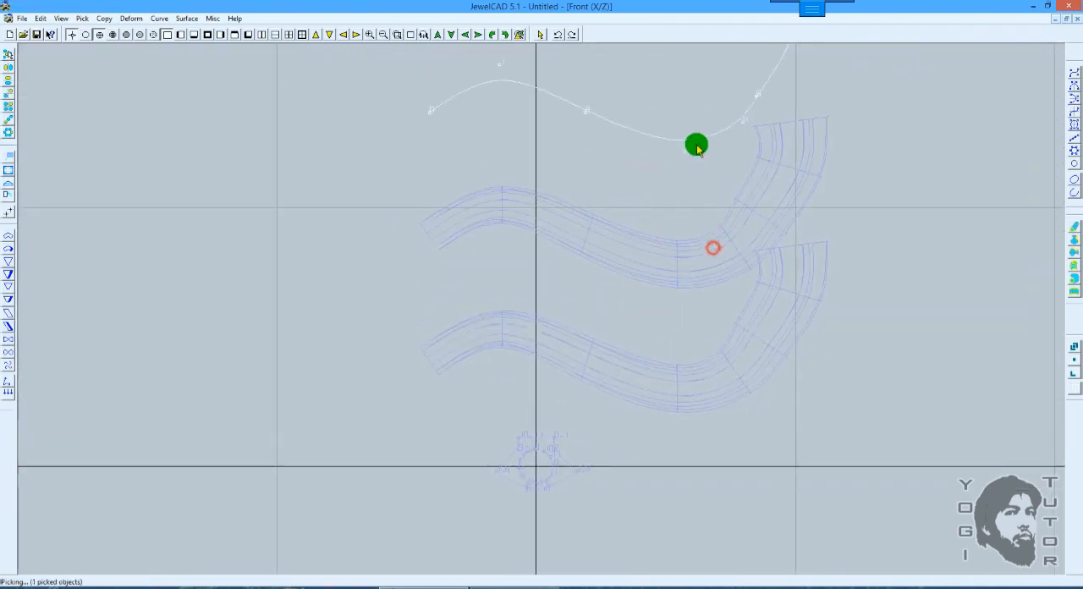
left_click(1072, 277)
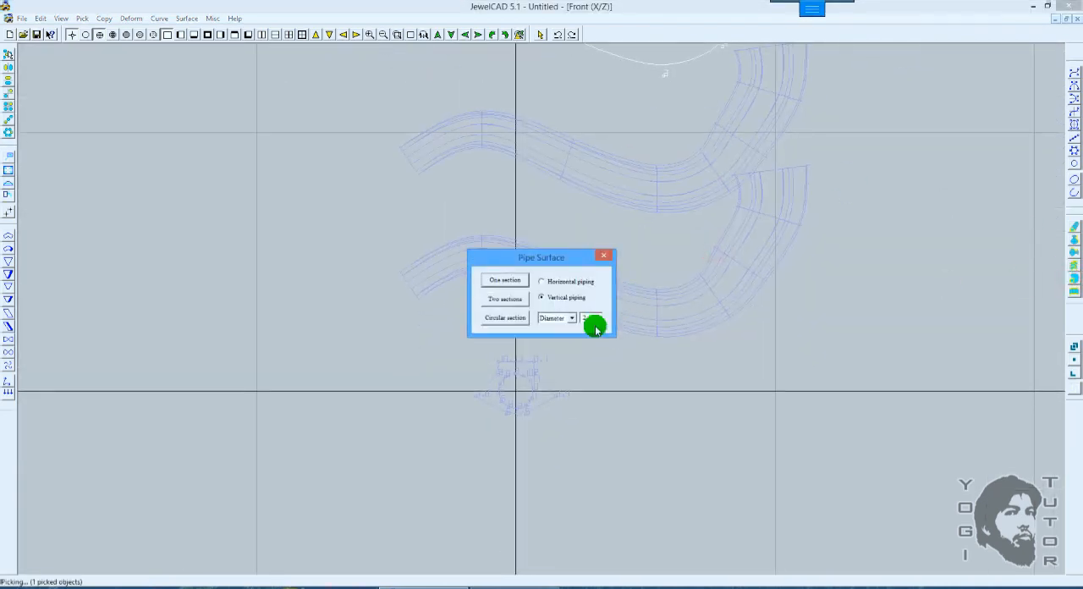
left_click(511, 303)
scroll(604, 282, "down", 3)
left_click_drag(607, 249, 608, 271, "ctrl")
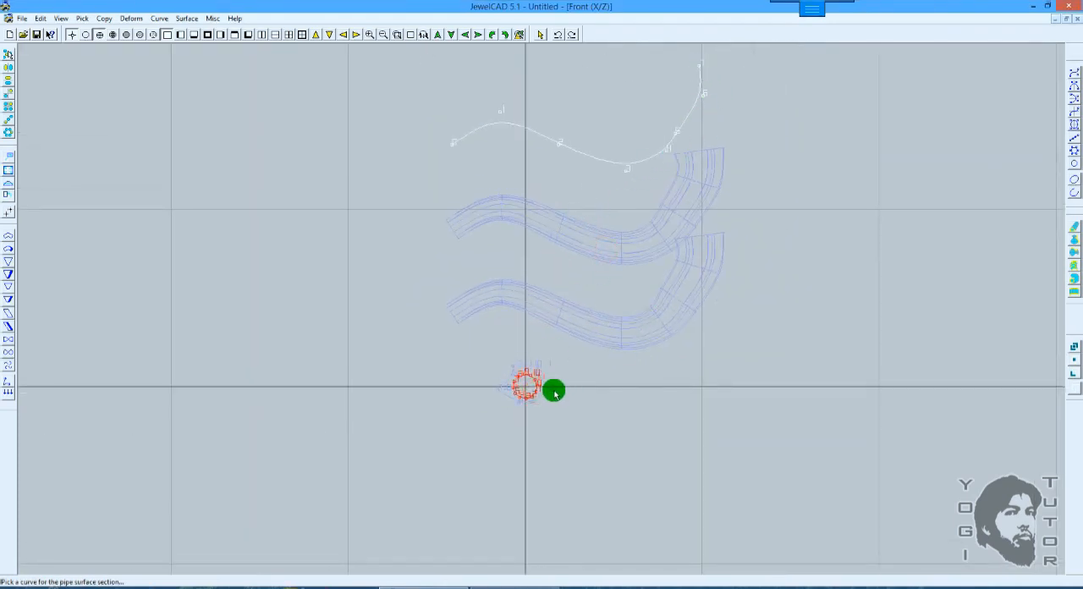
left_click(554, 392)
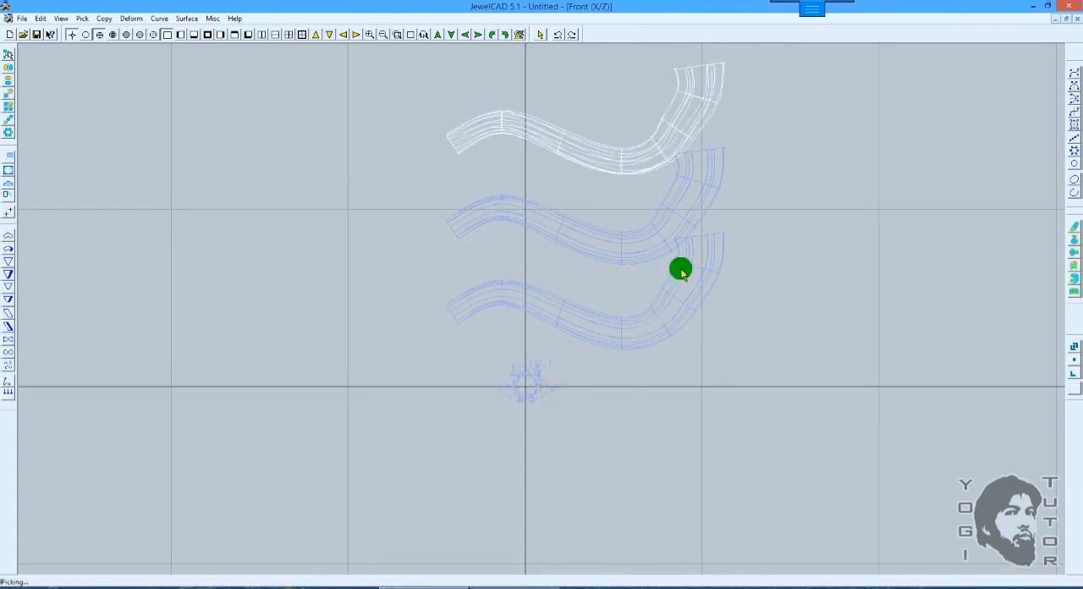
Step: Examine the new pipe surface beside the two earlier ones, shaded and in wireframe, in the front and 3D views
scroll(683, 269, "up", 4)
key("F8")
scroll(683, 268, "down", 1)
scroll(679, 258, "down", 2)
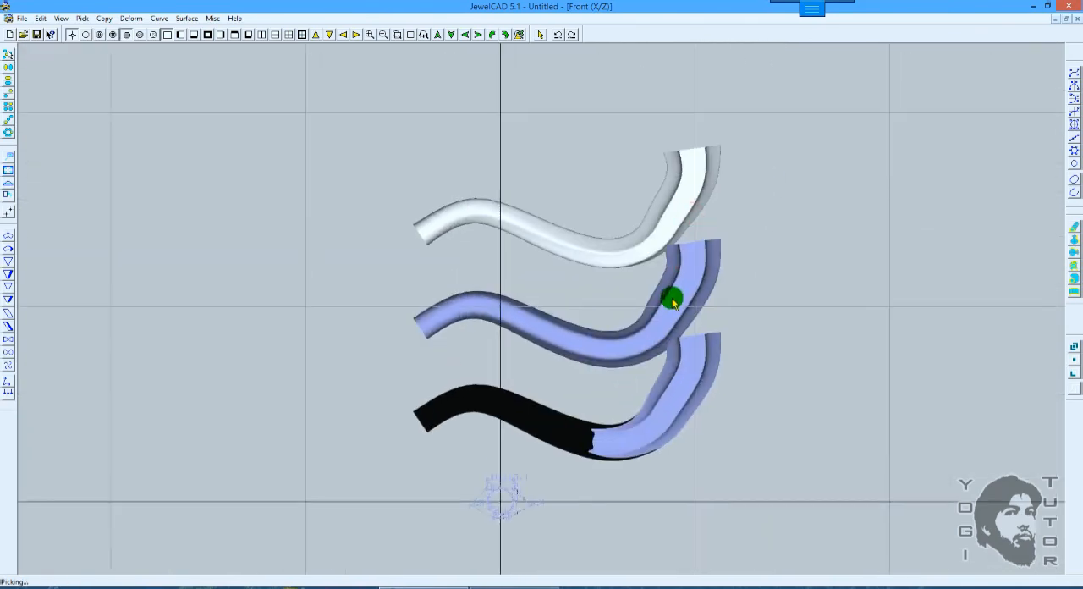
scroll(670, 296, "up", 3)
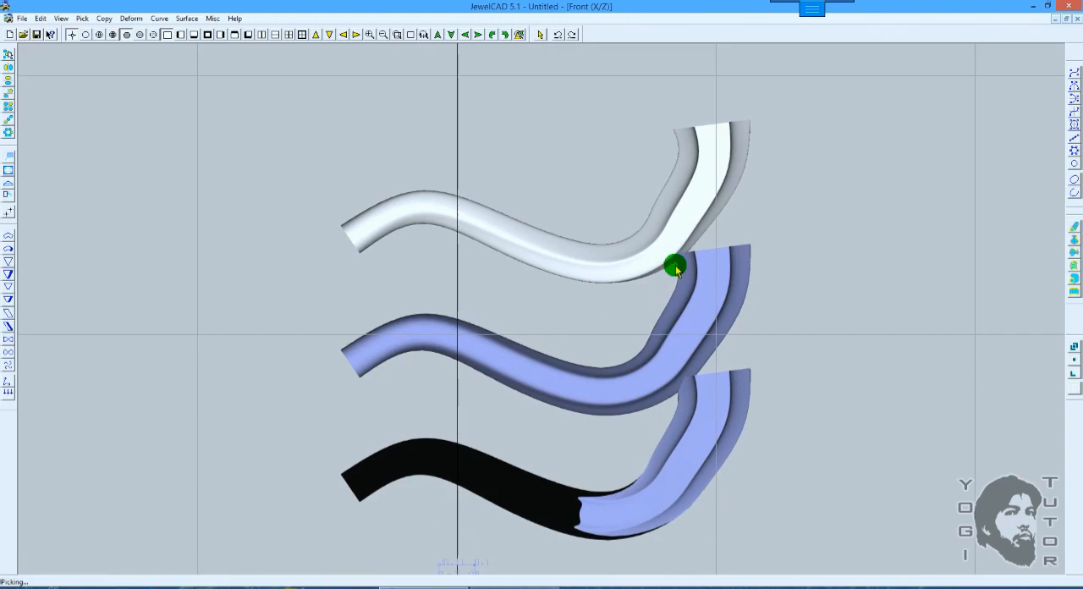
scroll(675, 265, "up", 2)
scroll(675, 251, "down", 2)
middle_click_drag(464, 220, 675, 328)
middle_click_drag(493, 236, 634, 337)
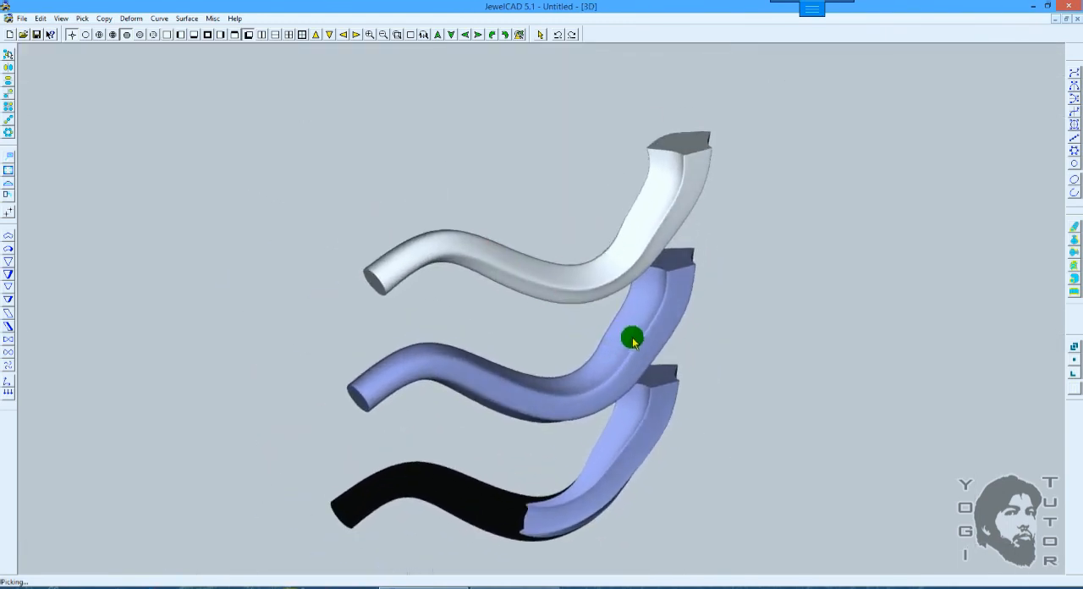
left_click(651, 277)
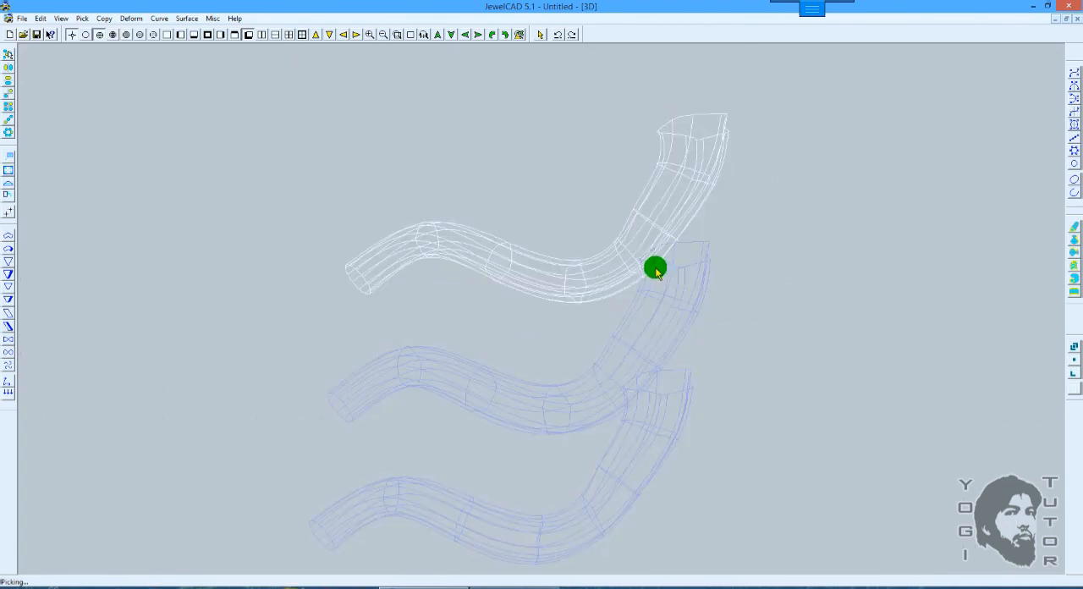
middle_click_drag(655, 262, 514, 301)
scroll(590, 284, "down", 2)
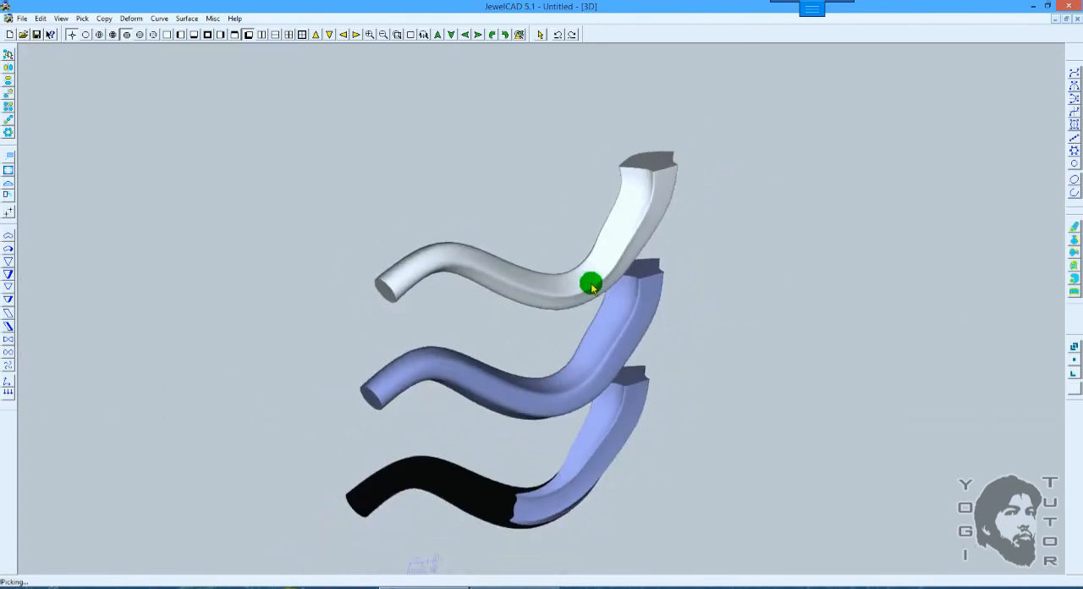
key("F5")
scroll(607, 267, "up", 3)
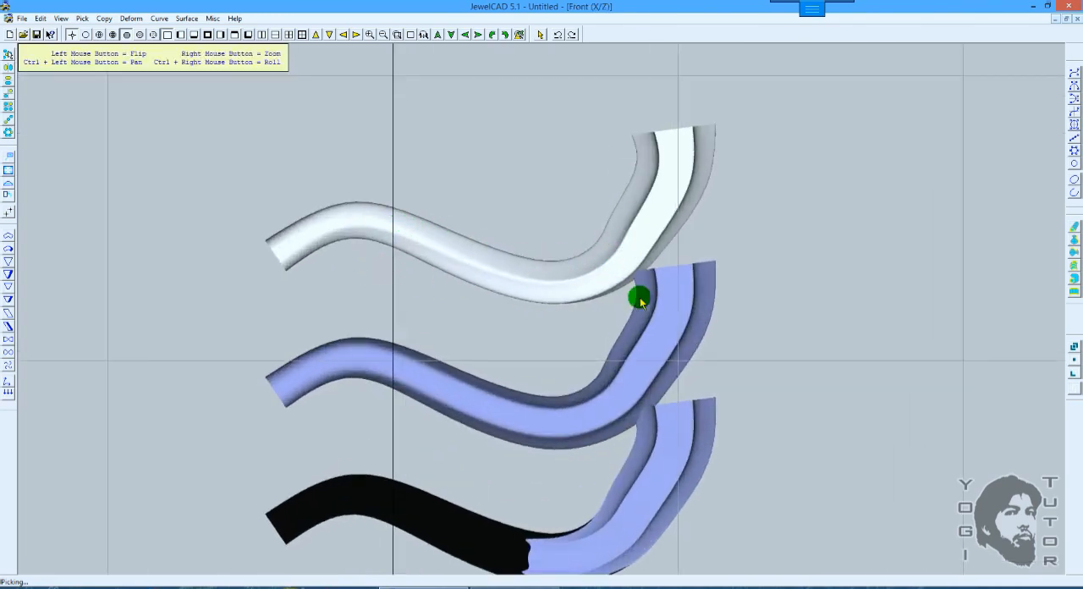
middle_click_drag(640, 302, 661, 237)
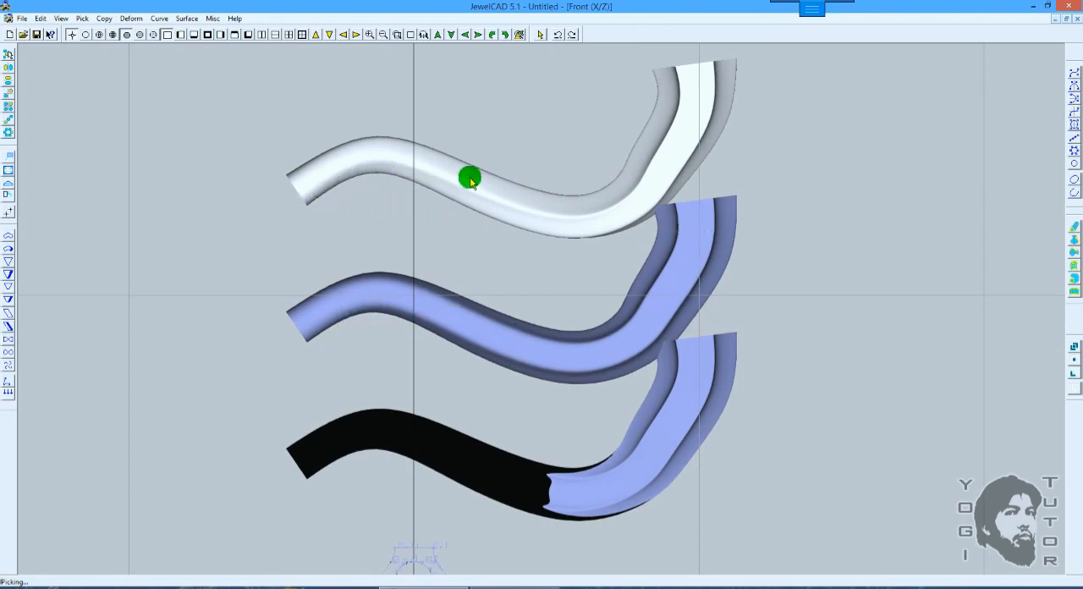
Step: Mark up freehand how the closed section's two upper corners connect to the rolled circle's offset CVs in the front view
right_click_drag(613, 306, 524, 296)
left_click_drag(513, 394, 575, 252, "ctrl")
right_click_drag(507, 326, 539, 384)
left_click_drag(541, 381, 621, 208, "ctrl")
right_click_drag(555, 291, 528, 331)
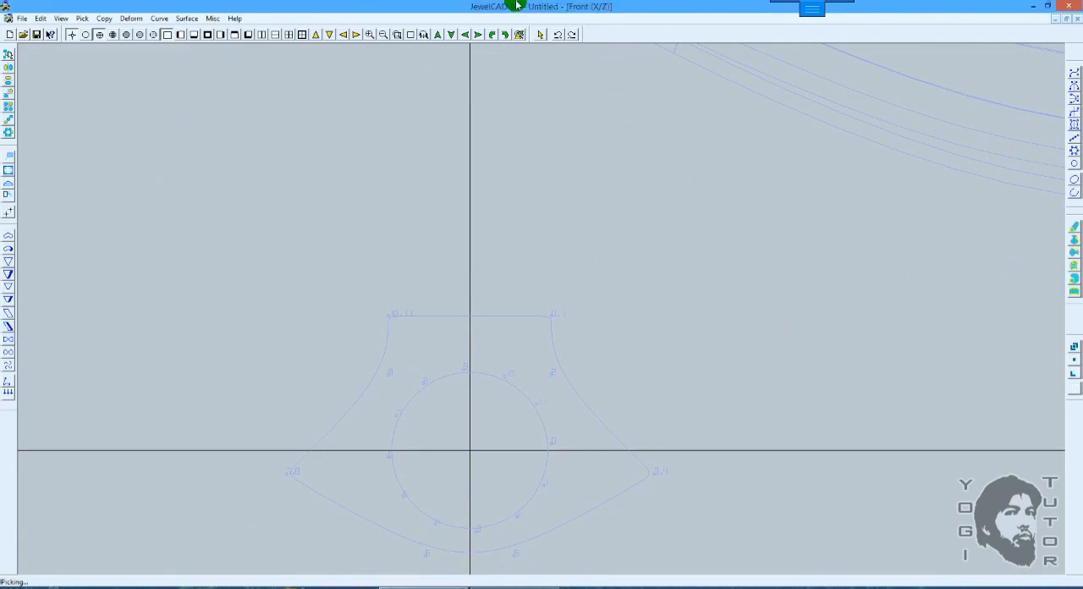
mouse_move(518, 5)
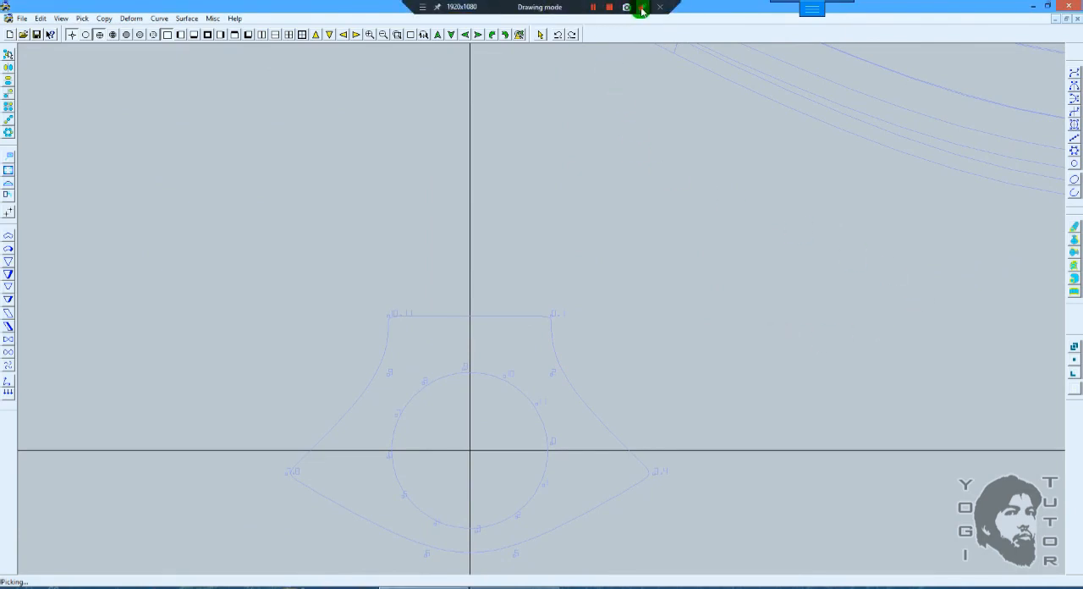
left_click(641, 8)
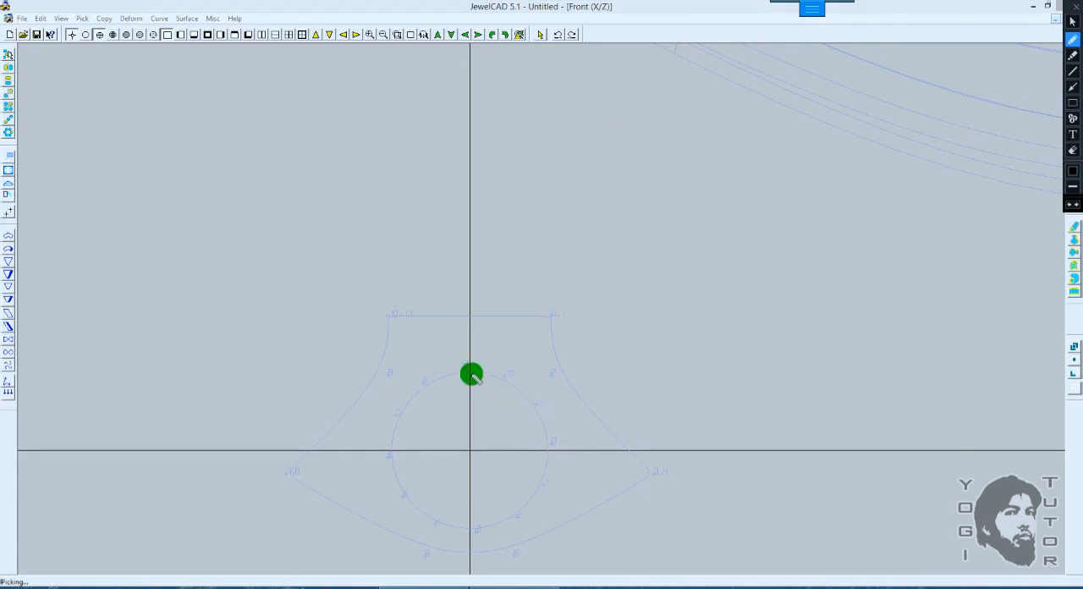
mouse_move(392, 318)
left_mouse_down()
mouse_move(460, 326)
mouse_move(512, 357)
mouse_move(533, 390)
left_mouse_up()
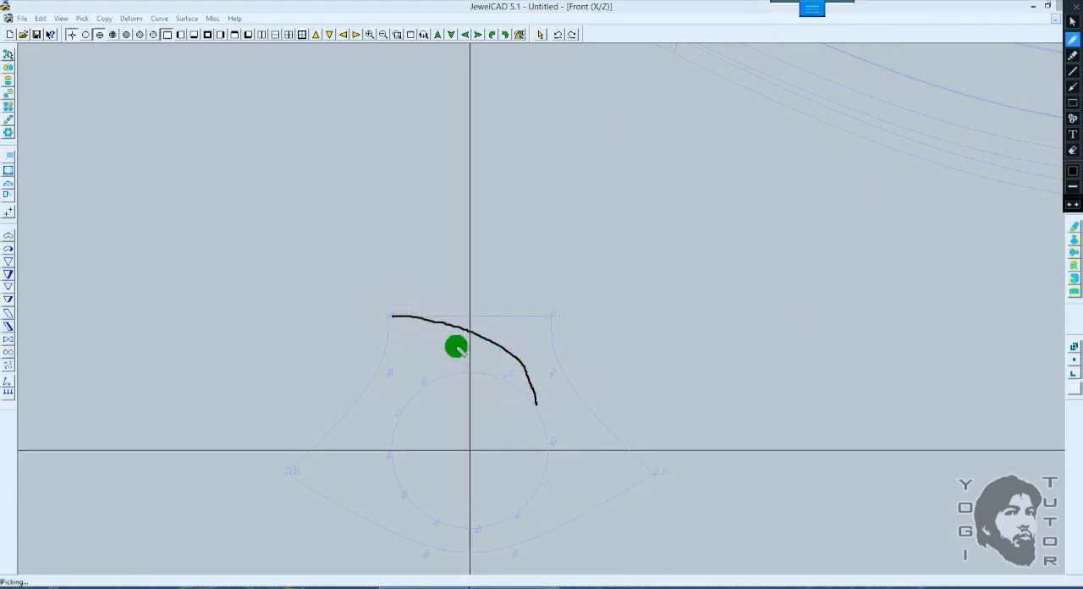
mouse_move(392, 318)
left_mouse_down()
mouse_move(488, 357)
mouse_move(504, 377)
left_mouse_up()
mouse_move(550, 318)
left_mouse_down()
mouse_move(566, 425)
mouse_move(551, 443)
left_mouse_up()
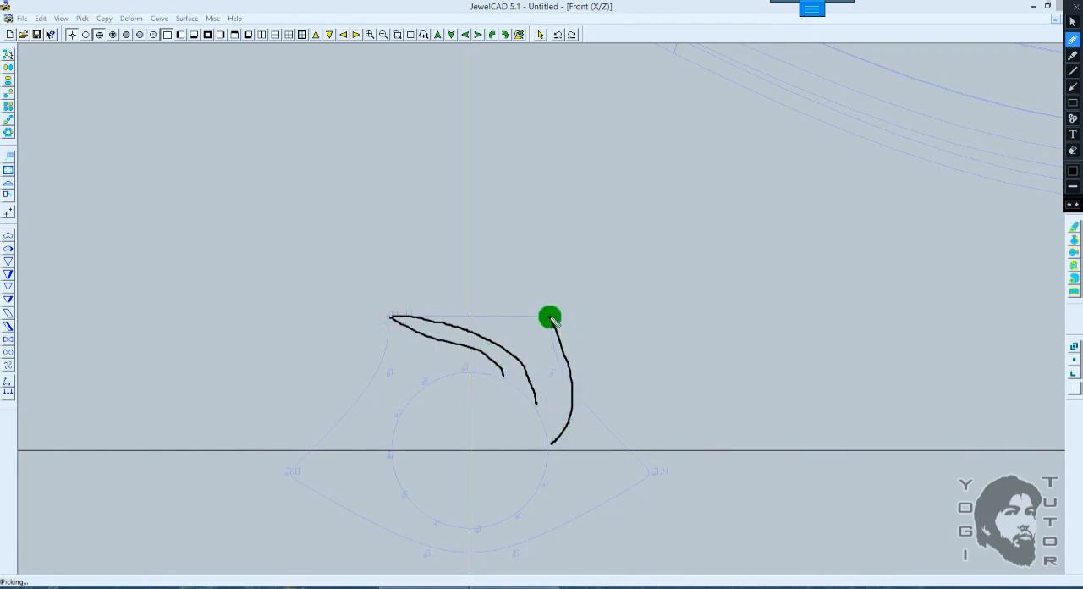
mouse_move(550, 319)
left_mouse_down()
mouse_move(582, 418)
mouse_move(562, 475)
left_mouse_up()
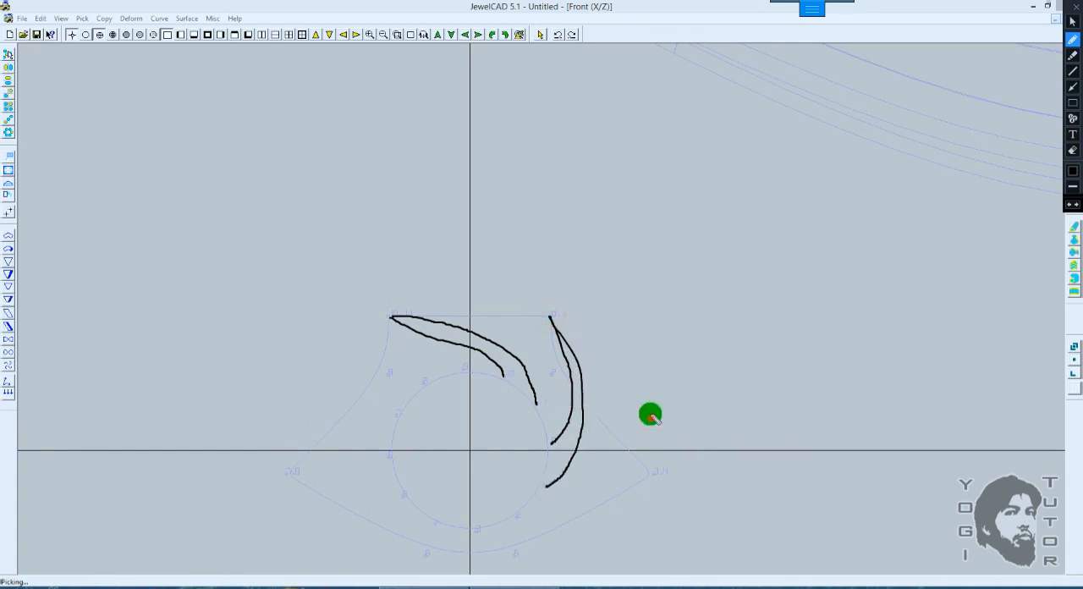
Step: Add freehand markup linking the closed section's CV 2 and the double CV 3.4 to the circle's offset CVs, and discard all markup
left_click_drag(650, 419, 653, 306)
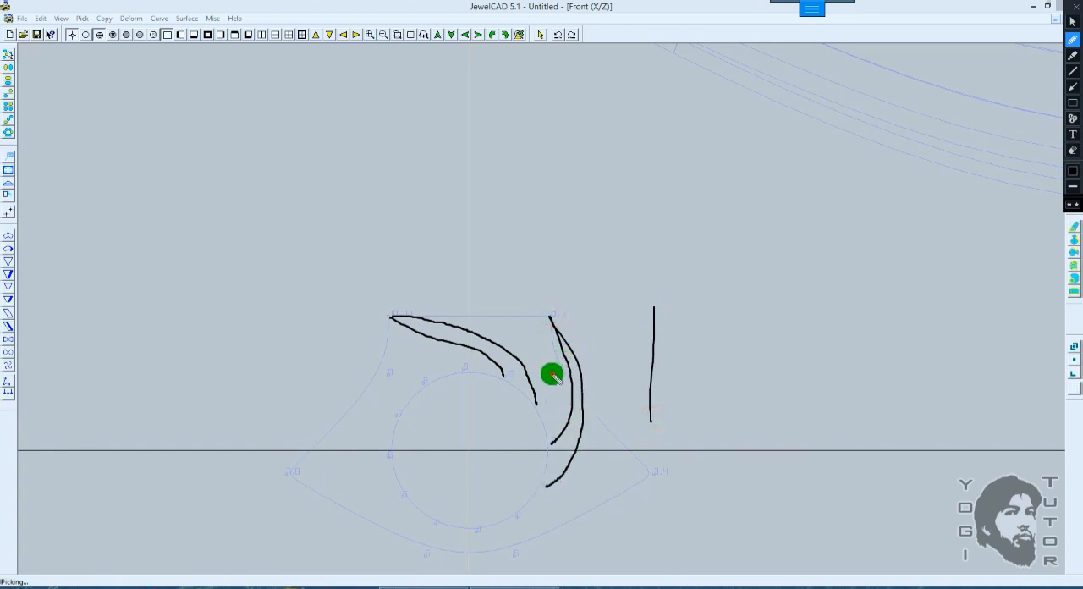
mouse_move(552, 374)
left_mouse_down()
mouse_move(568, 451)
mouse_move(563, 495)
mouse_move(515, 514)
left_mouse_up()
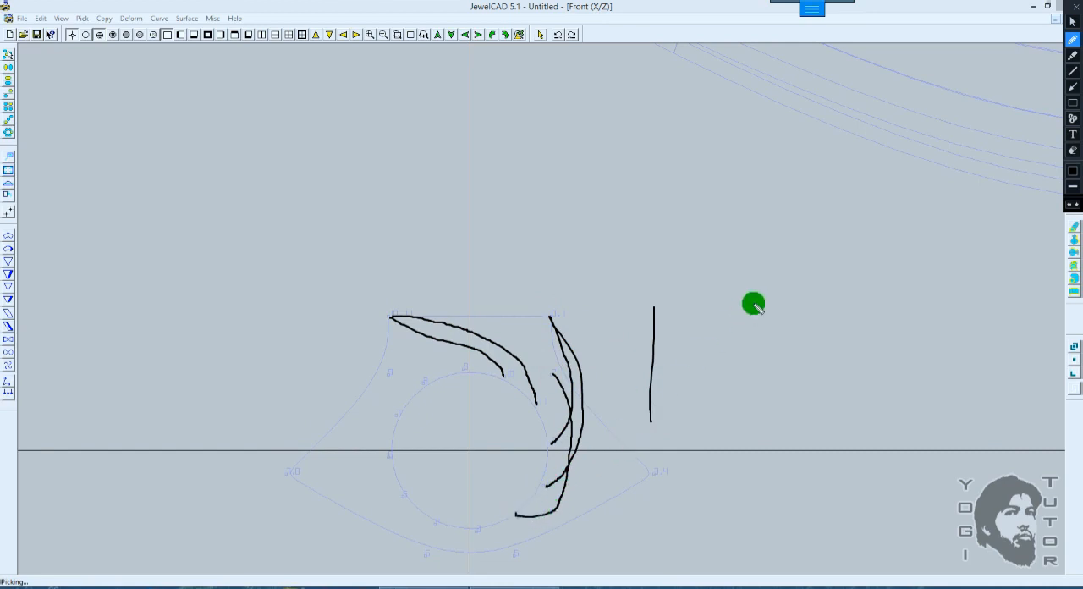
key("ctrl+z")
key("ctrl+z")
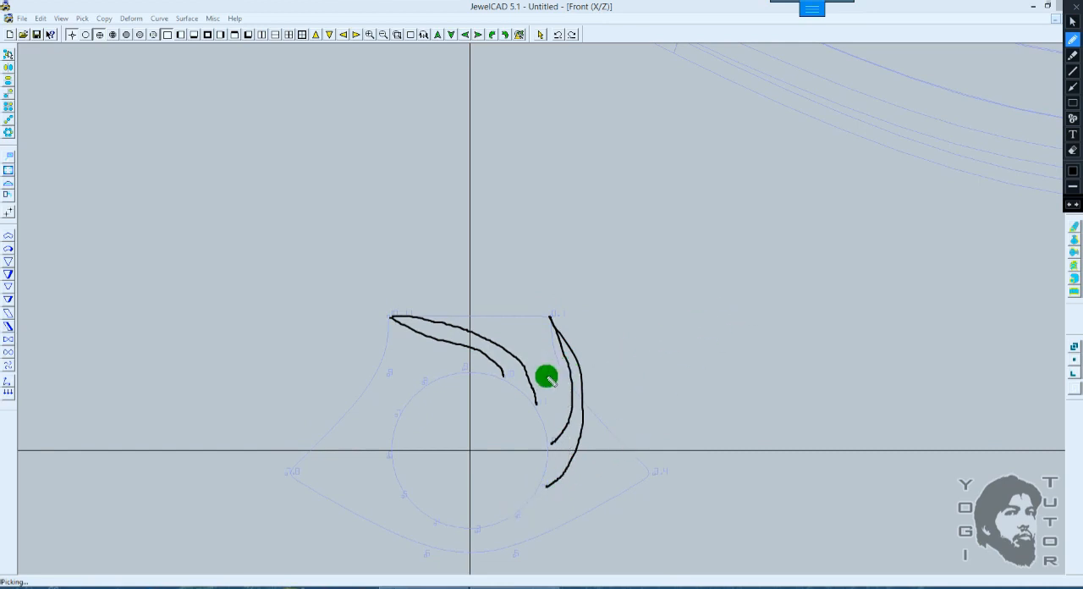
mouse_move(548, 375)
left_mouse_down()
mouse_move(561, 404)
mouse_move(556, 481)
mouse_move(523, 524)
left_mouse_up()
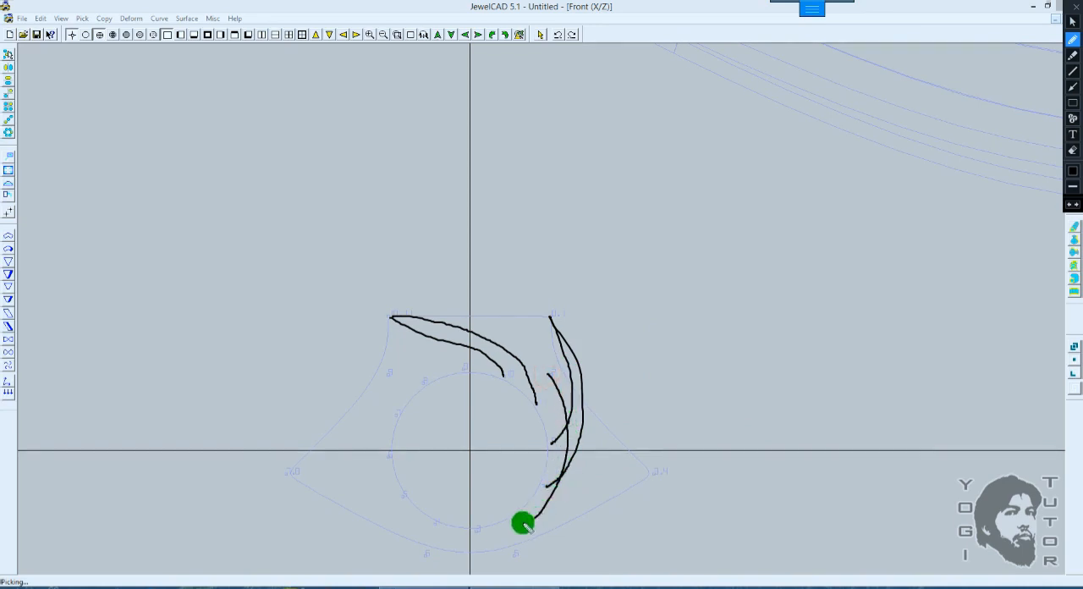
mouse_move(648, 474)
left_mouse_down()
mouse_move(570, 529)
mouse_move(478, 528)
left_mouse_up()
mouse_move(649, 475)
left_mouse_down()
mouse_move(541, 539)
mouse_move(448, 532)
mouse_move(440, 518)
left_mouse_up()
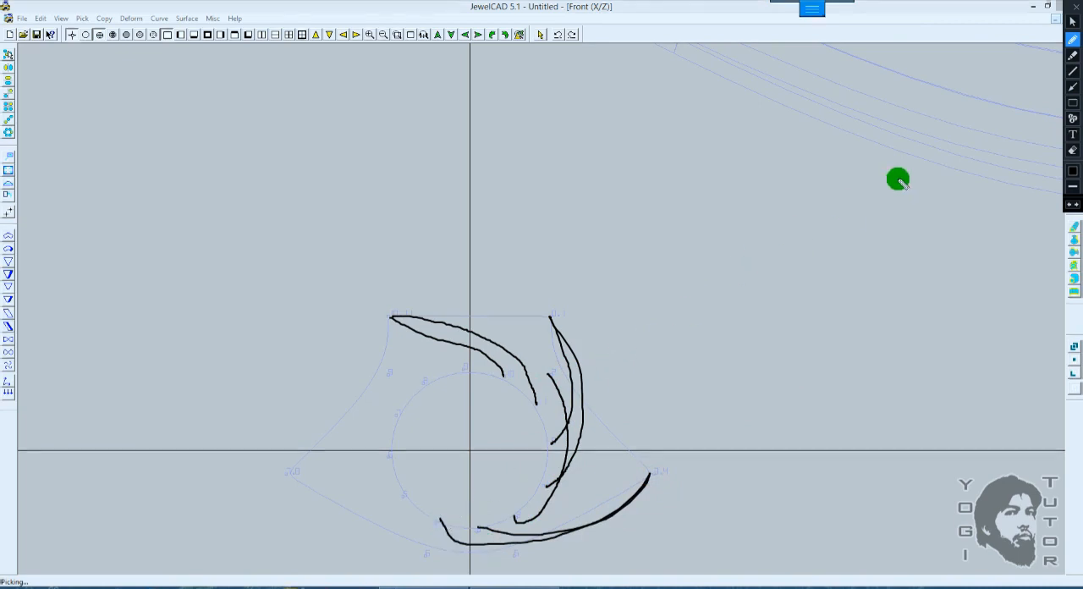
left_click(1074, 7)
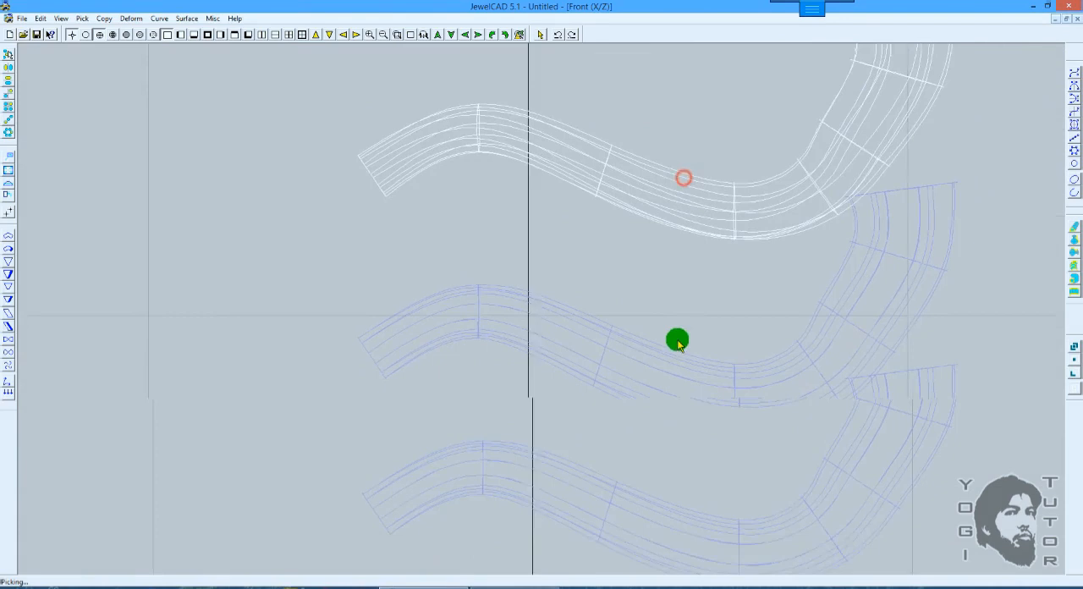
Step: Compare the three pipe surfaces in rendered and shaded front views, examining how each transitions between the sections
middle_click_drag(678, 344, 676, 355)
scroll(679, 347, "down", 2)
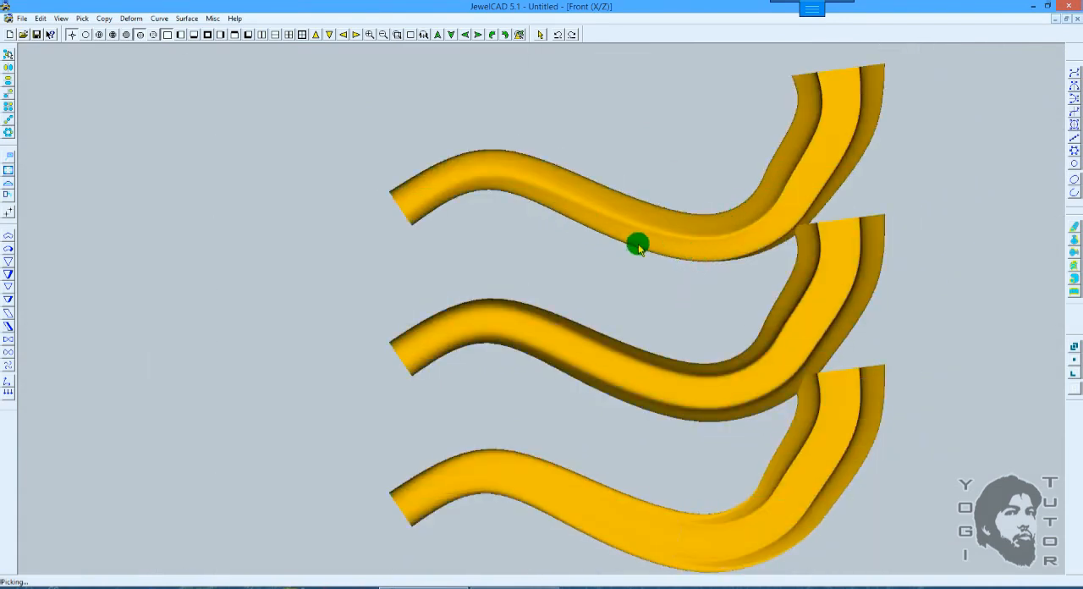
left_click_drag(600, 223, 581, 273, "ctrl")
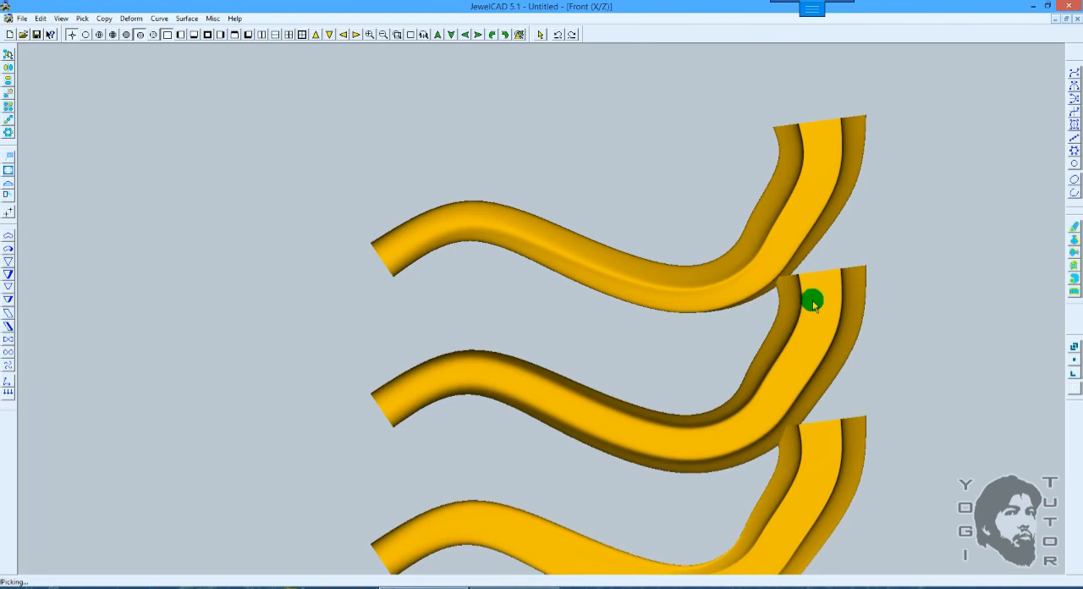
scroll(808, 302, "down", 1)
middle_click_drag(764, 324, 776, 291)
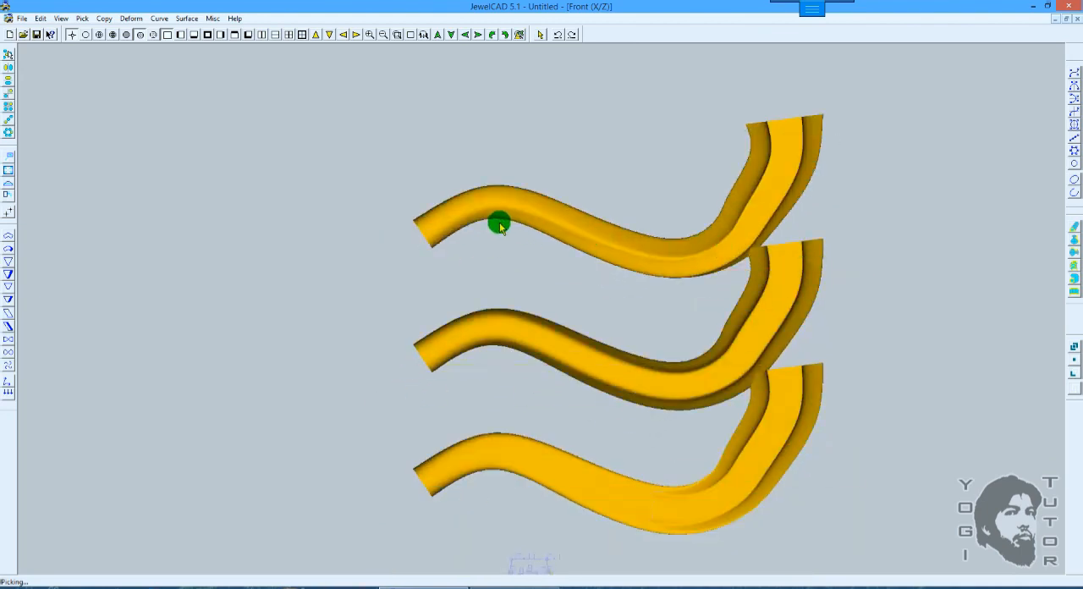
left_click(595, 346)
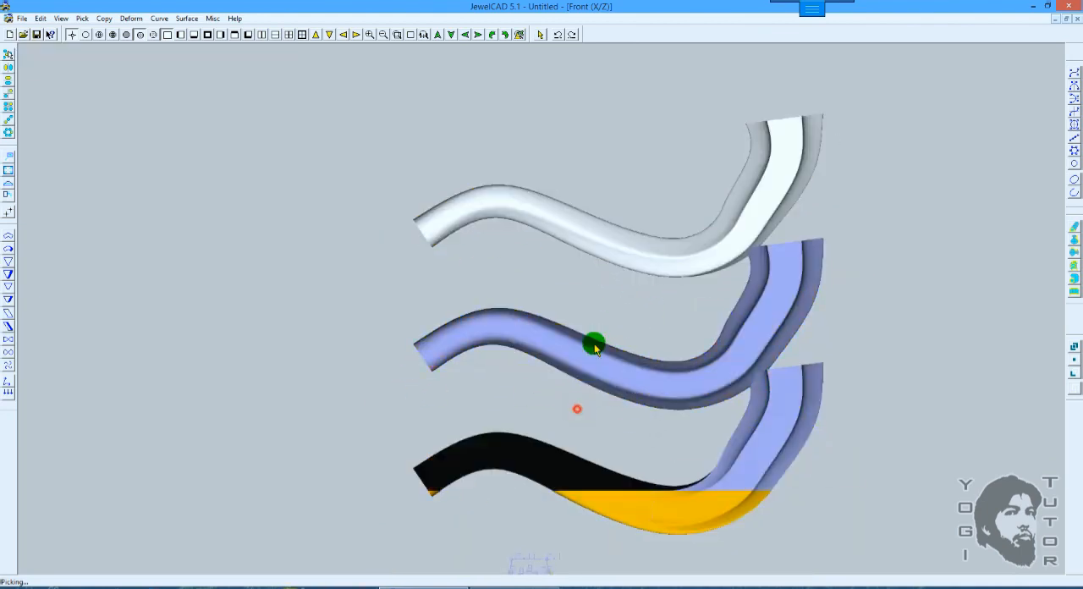
mouse_move(595, 345)
middle_mouse_down()
mouse_move(603, 273)
mouse_move(587, 411)
middle_mouse_up()
key("F8")
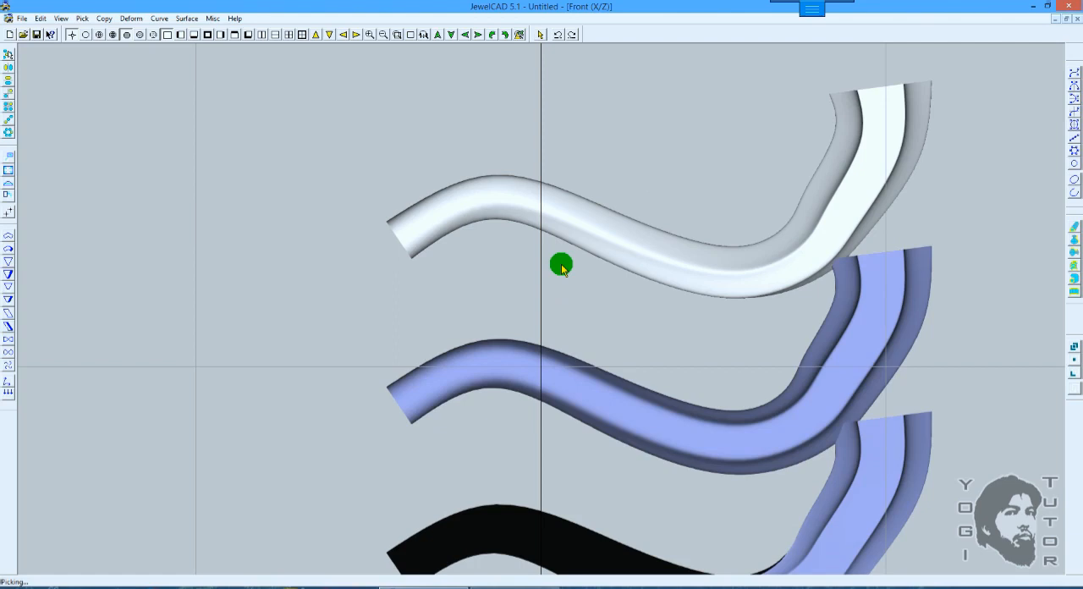
key("Tab")
left_click_drag(624, 249, 600, 240, "ctrl")
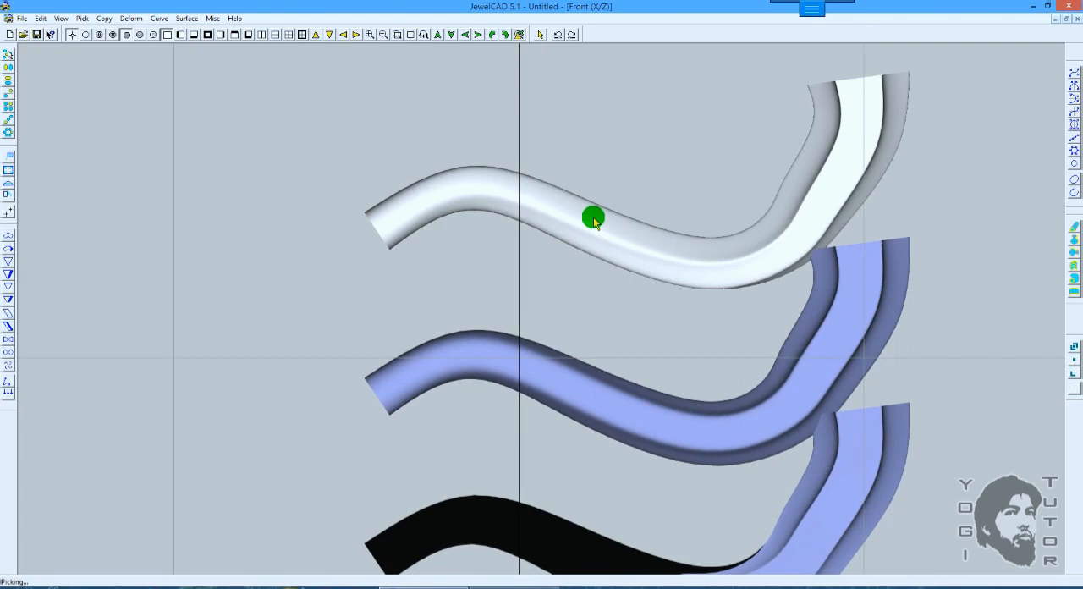
Step: Examine the pipe surfaces in wireframe from the front and in the right view
scroll(593, 221, "down", 9)
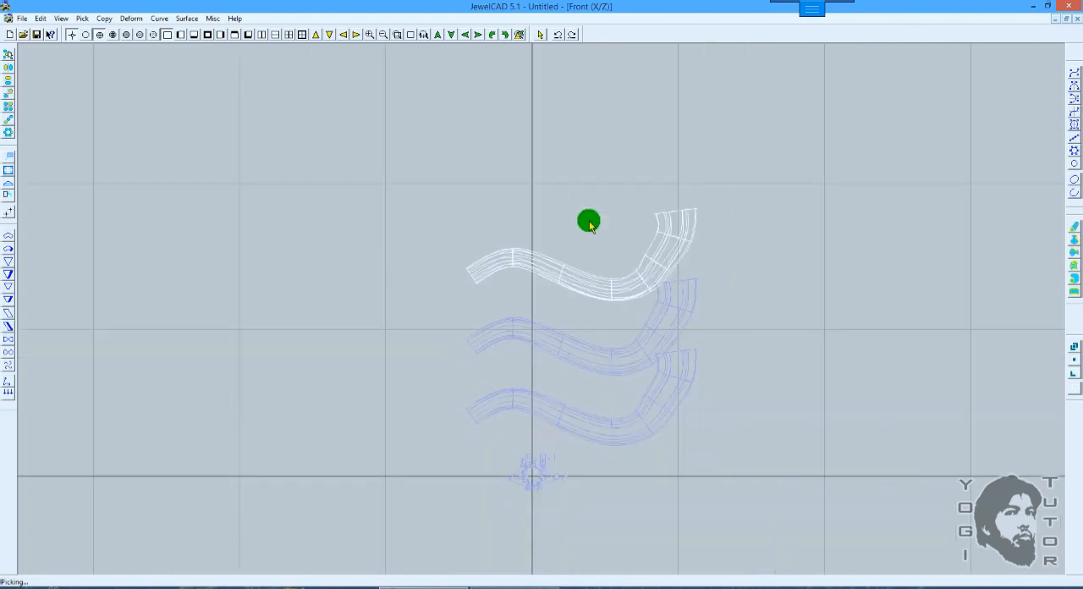
scroll(593, 223, "up", 3)
scroll(593, 221, "up", 2)
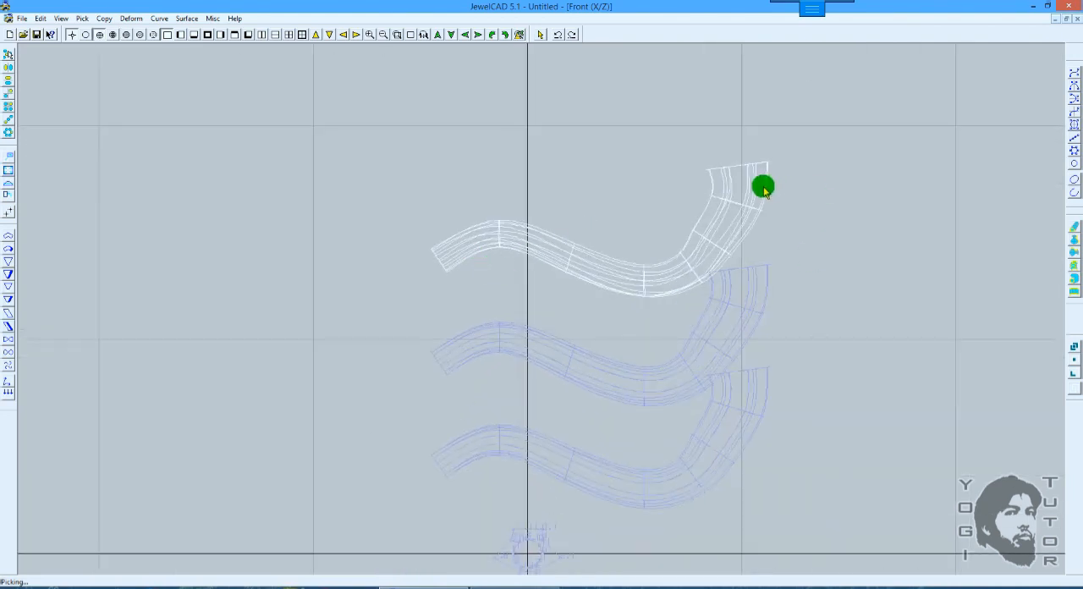
key("F3")
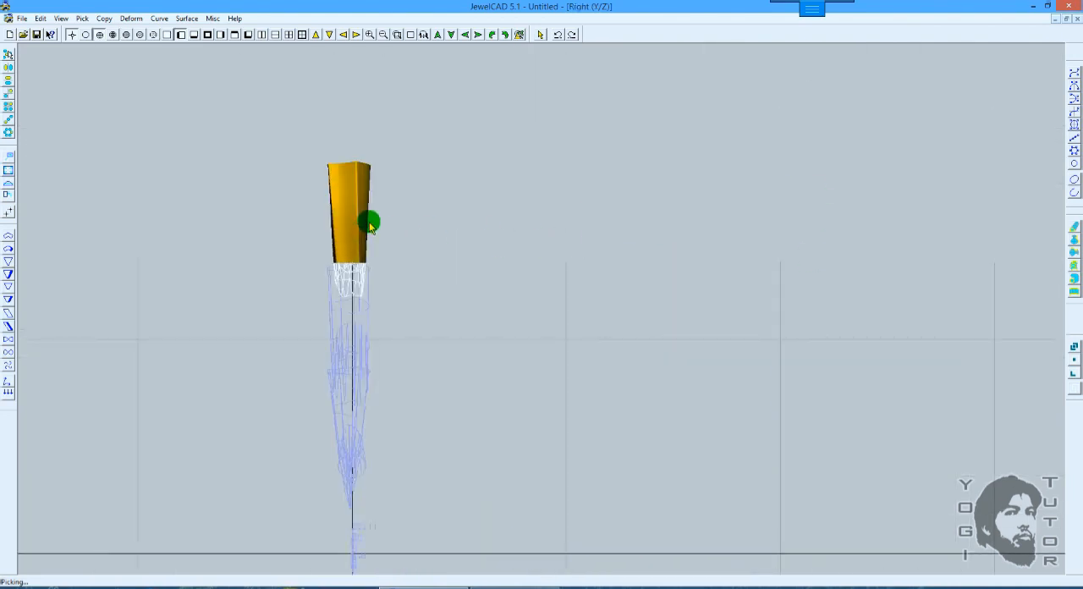
key("F9")
key("F6")
key("F2")
Step: Draw an open three-CV curve above the top pipe in the front view, running sideways and then curving upward
scroll(541, 209, "down", 1)
mouse_move(597, 188)
left_mouse_down("ctrl")
mouse_move(582, 236)
mouse_move(552, 266)
left_mouse_up("ctrl")
right_click(761, 213)
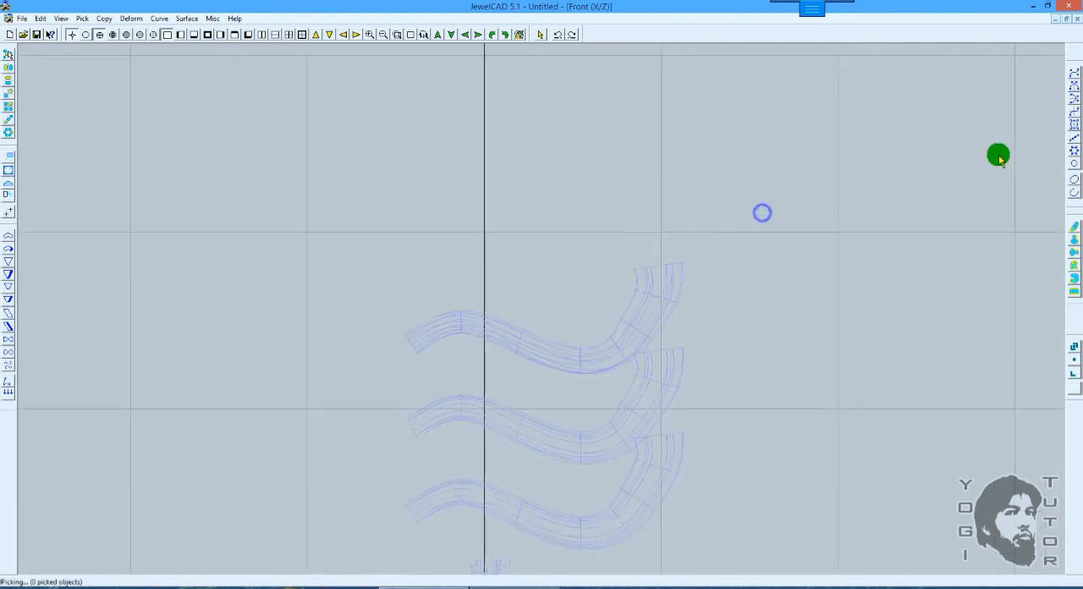
left_click(1070, 74)
left_click(457, 265)
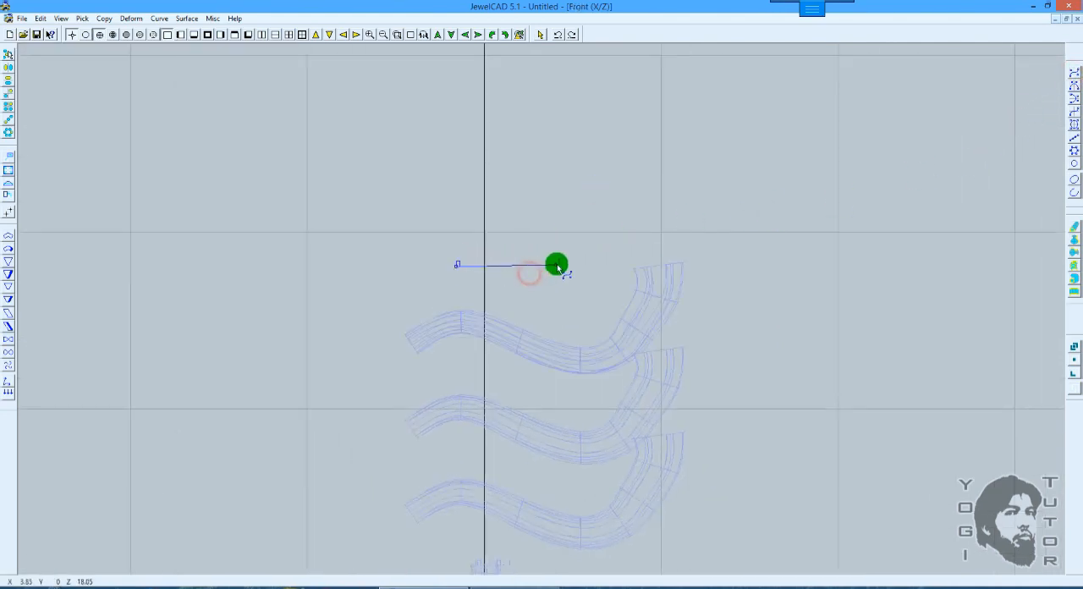
left_click(556, 263)
left_click(592, 159)
right_click(601, 224)
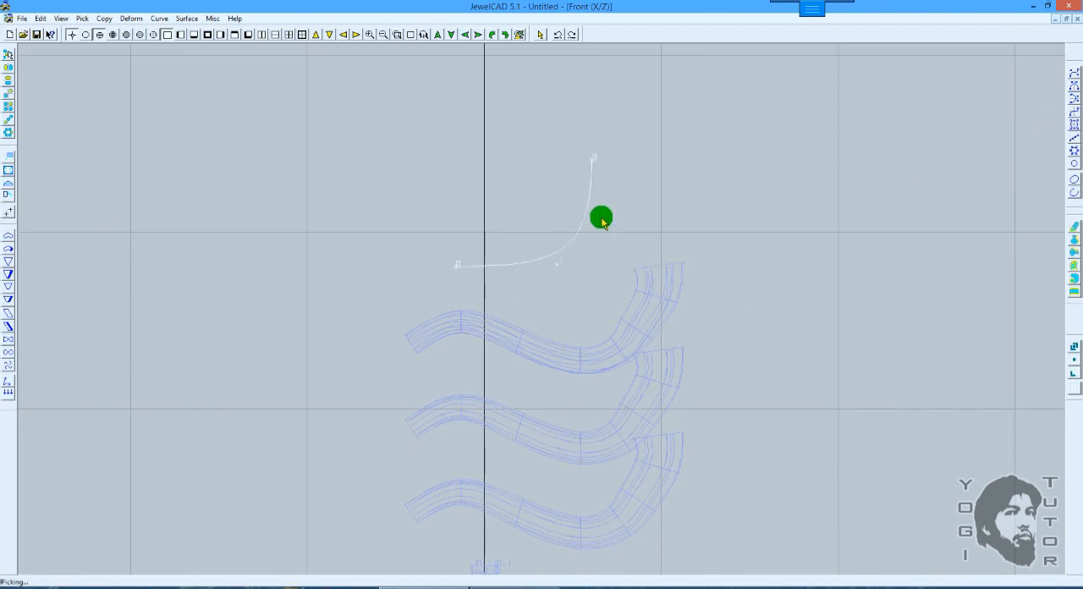
Step: Offset the curve's lowest and middle CVs sideways by different amounts in the right view, and lower its top CV by 3.18
key("F3")
key("F2")
key("F3")
scroll(561, 232, "up", 4)
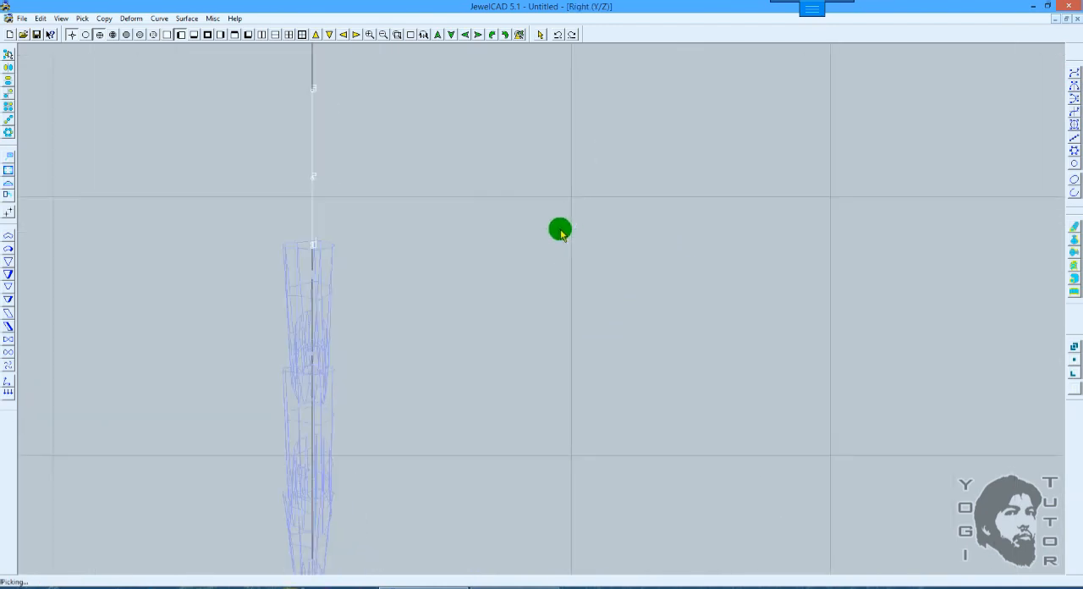
right_click(354, 224)
key("space")
left_click_drag(413, 258, 491, 255)
key("space")
left_click_drag(358, 162, 262, 200)
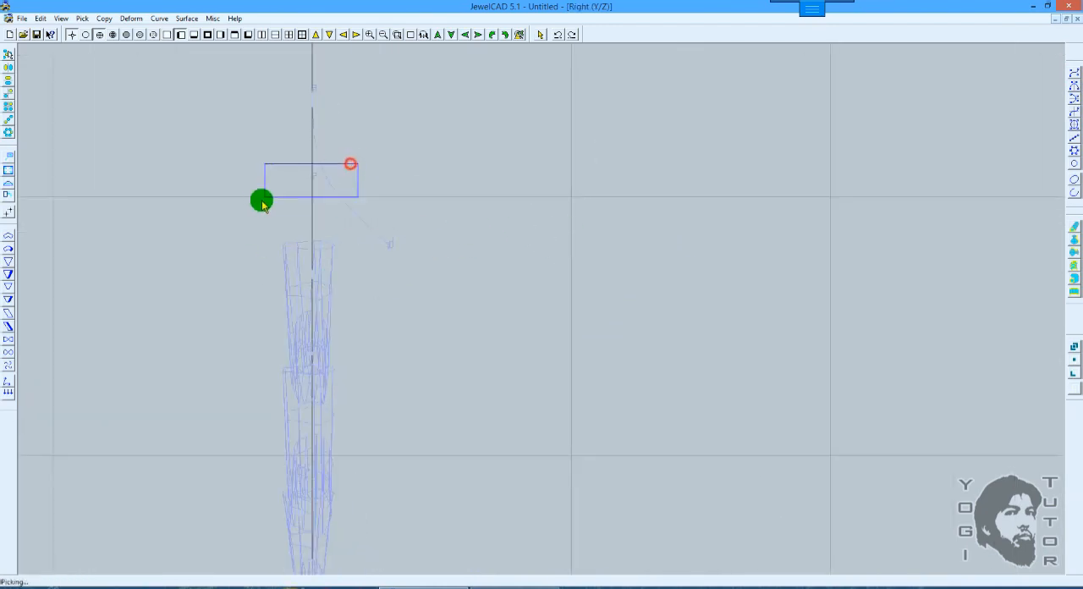
key("space")
left_click_drag(421, 188, 463, 187)
key("space")
left_click_drag(350, 82, 301, 199)
key("space")
key("F2")
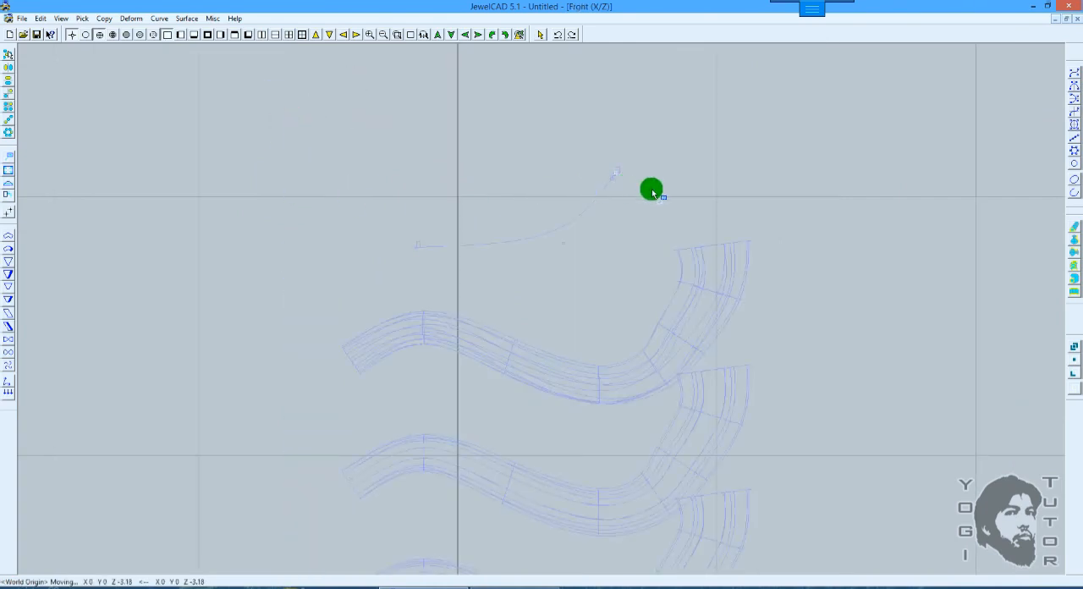
Step: Select the open curve above the pipes in the front view and delete it
right_click_drag(651, 193, 612, 338, "shift")
left_click_drag(611, 333, 626, 247, "ctrl+shift")
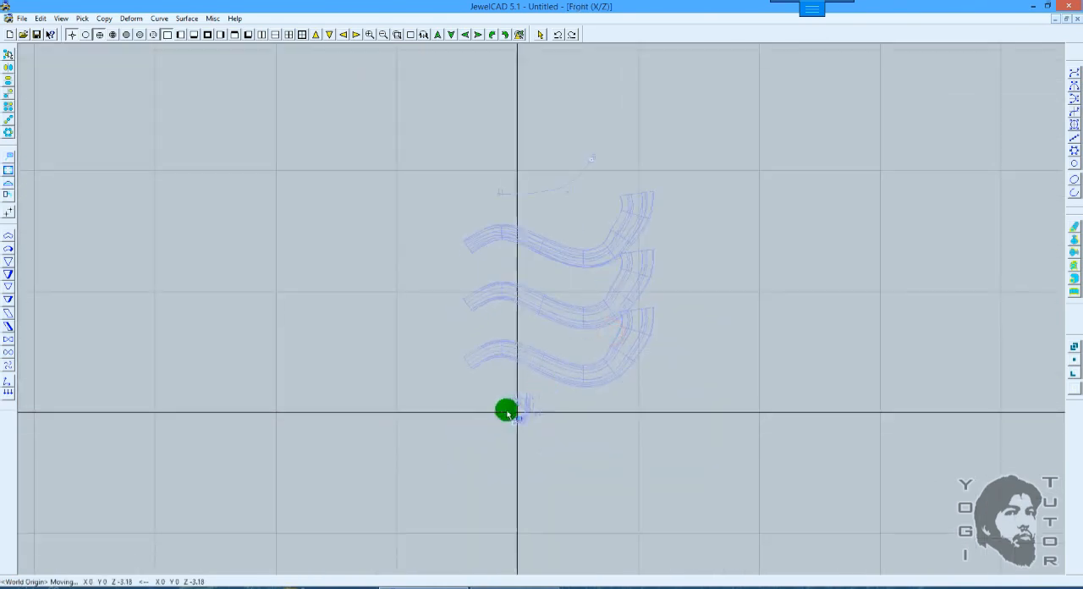
right_click_drag(530, 409, 539, 391, "shift")
left_click_drag(522, 570, 532, 438, "ctrl+shift")
right_click_drag(533, 437, 516, 360, "shift")
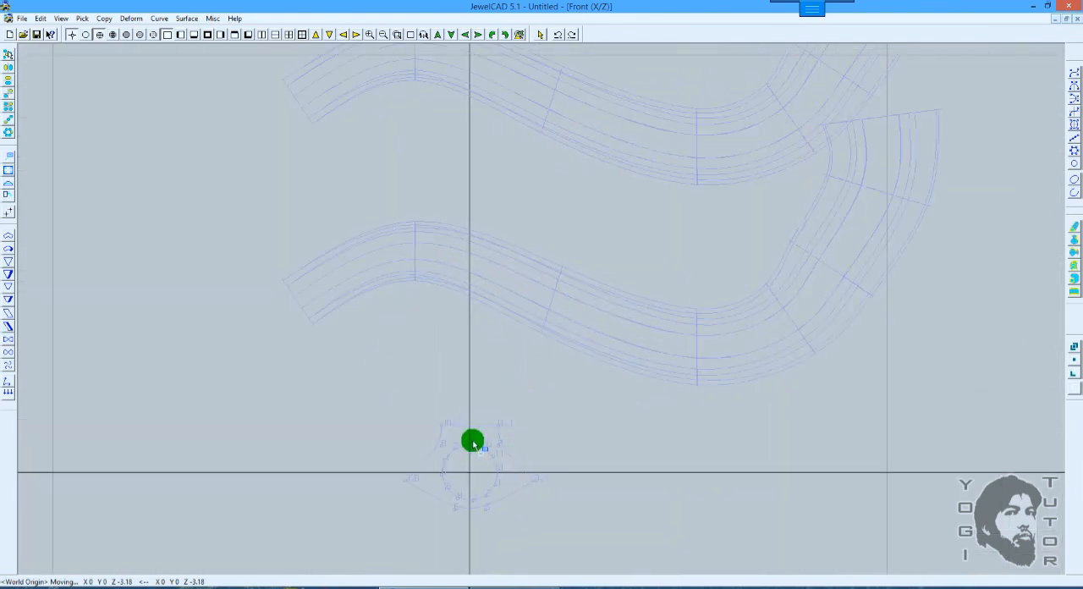
right_click_drag(531, 424, 539, 407, "shift")
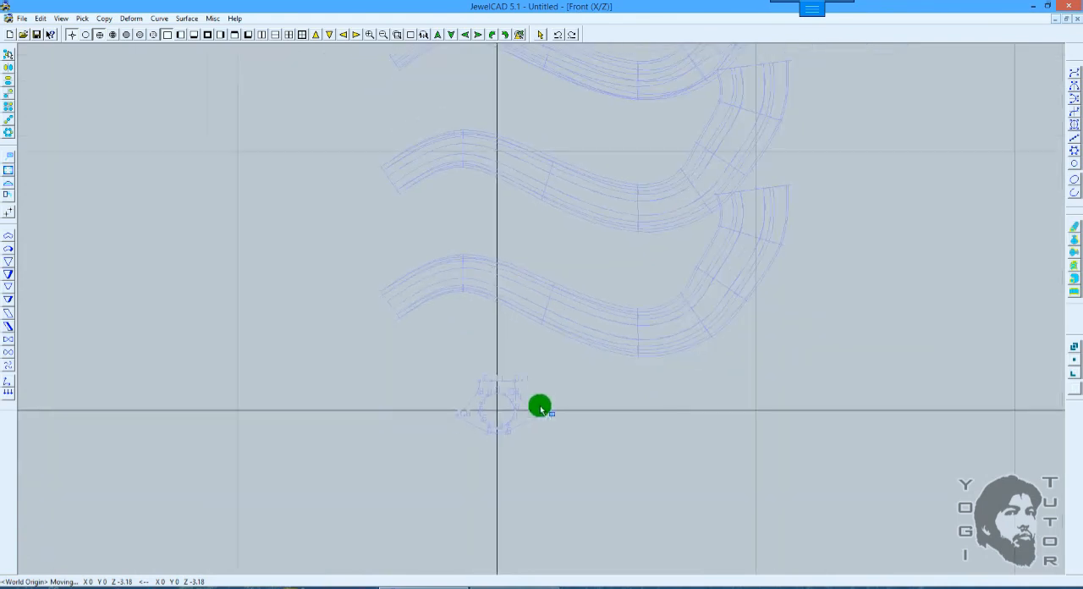
key("space")
left_click_drag(575, 181, 583, 416, "ctrl+shift")
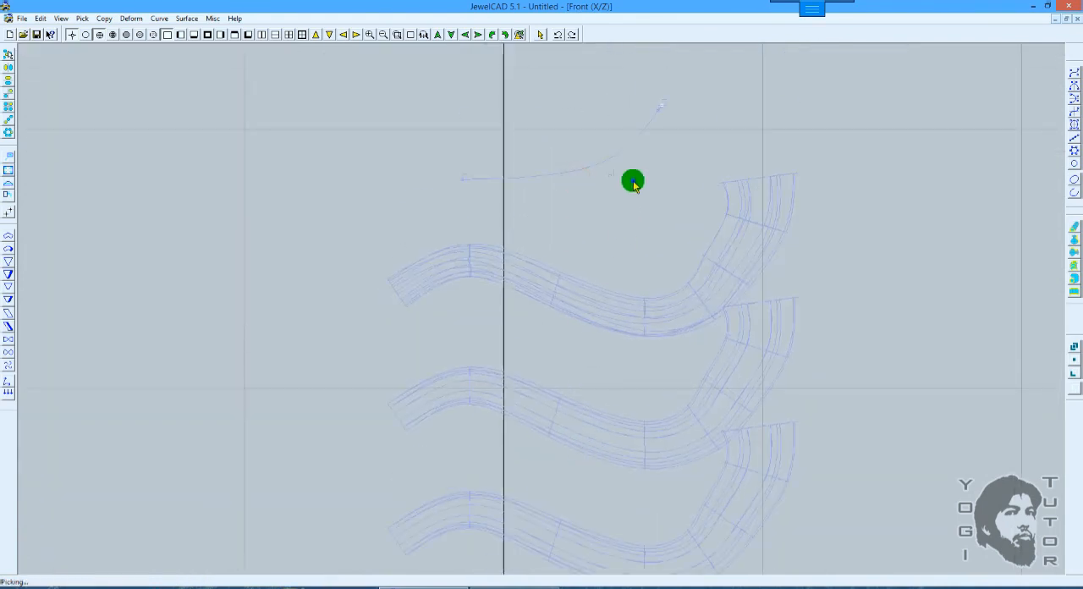
left_click_drag(632, 181, 581, 86)
Step: Shade the three pipe surfaces in the front view with the section curves in sight below them
scroll(634, 160, "down", 2)
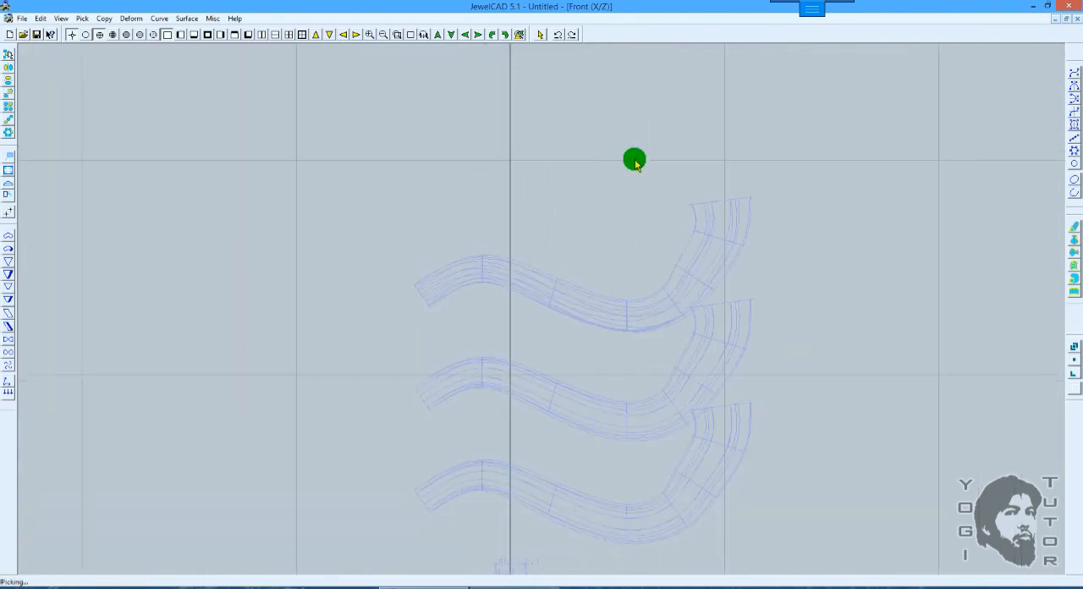
scroll(644, 241, "up", 2)
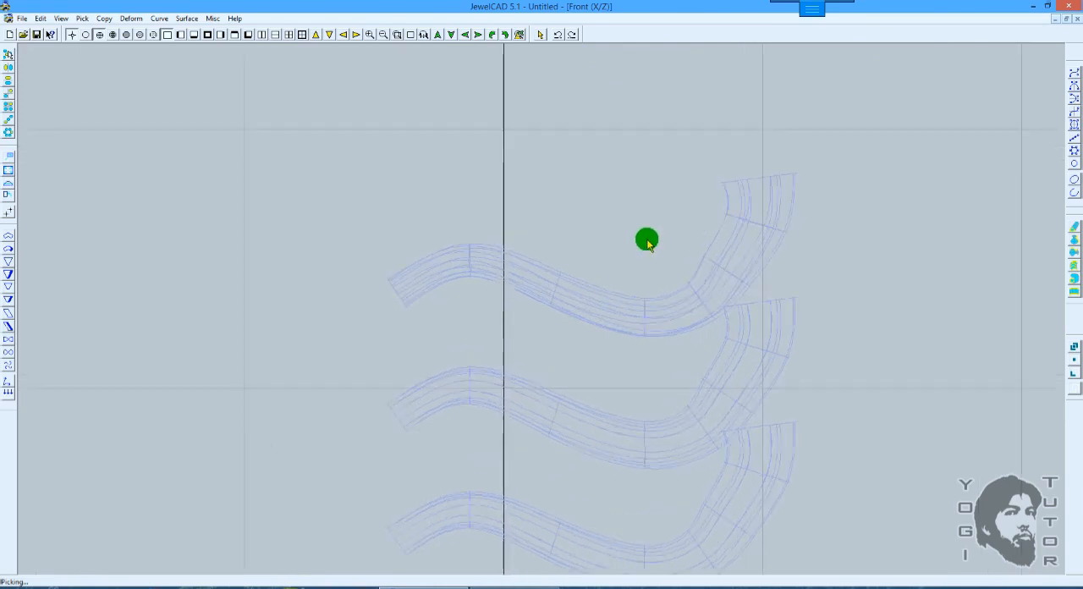
left_click_drag(619, 210, 614, 188, "ctrl")
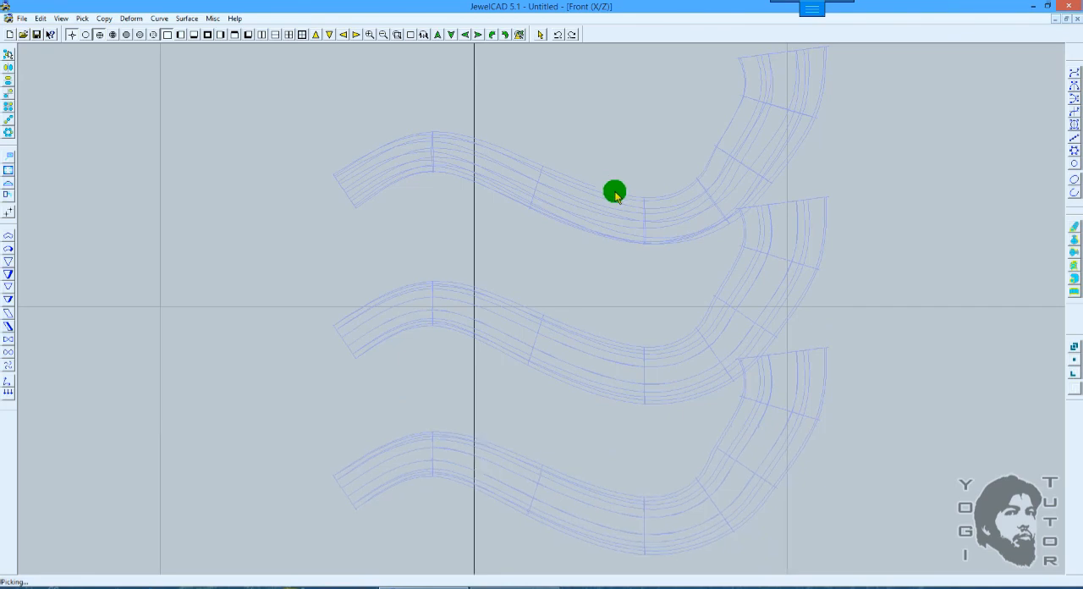
scroll(625, 195, "down", 4)
left_click_drag(626, 157, 646, 136, "shift")
key("F12")
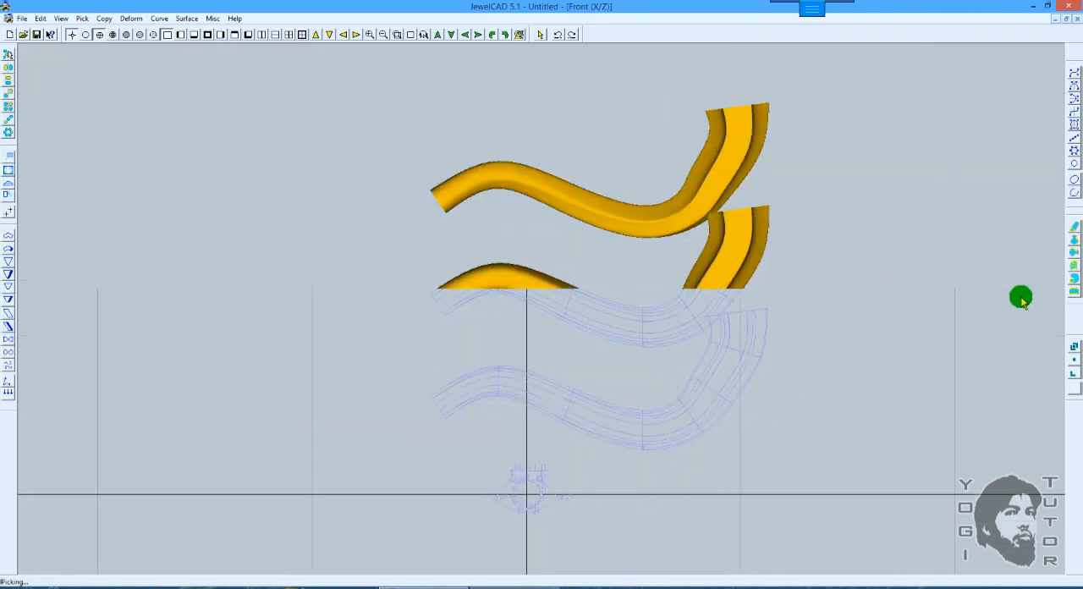
Step: Review the Pipe Surface options and the other surface tools without creating any surface
left_click(1075, 284)
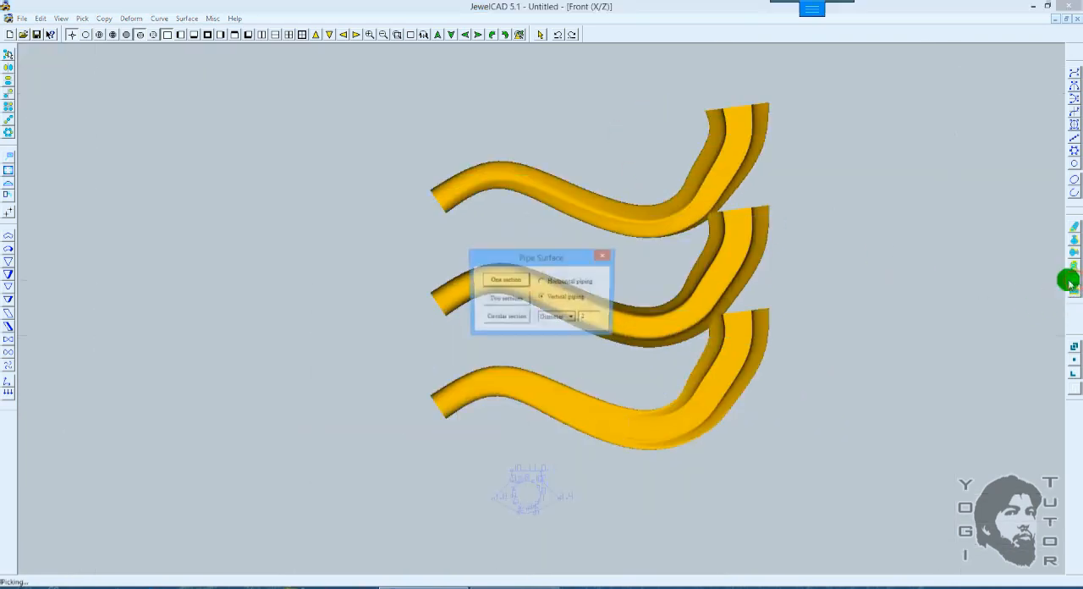
left_click_drag(559, 256, 354, 219)
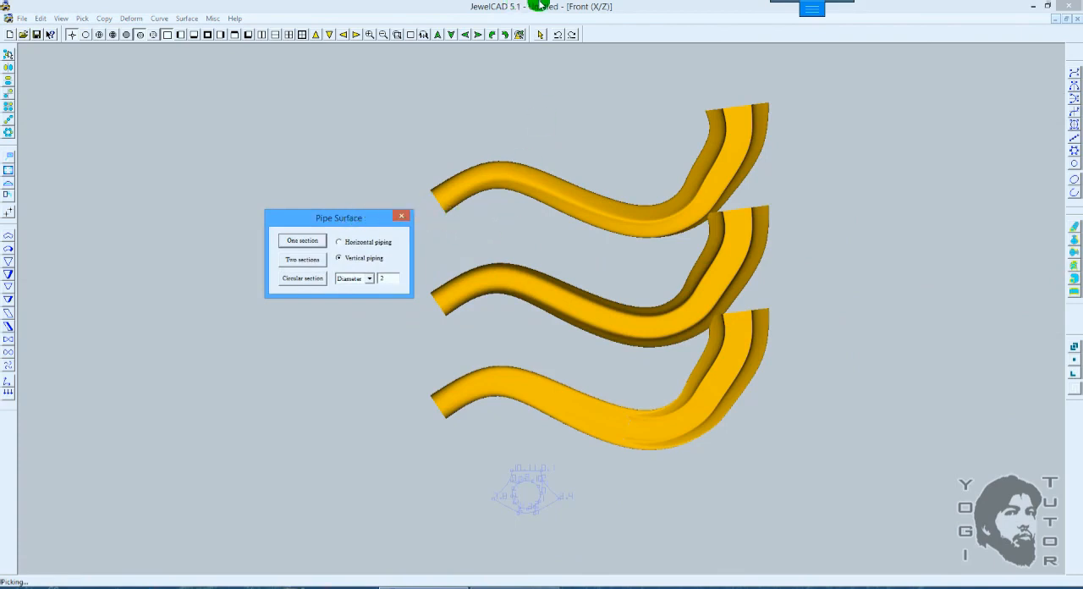
left_click(402, 219)
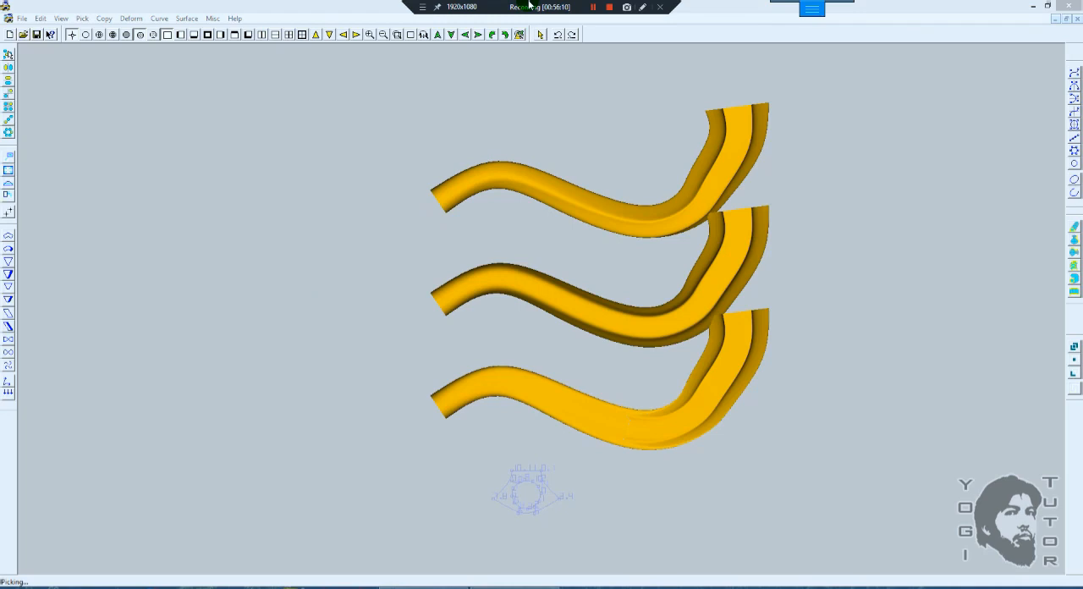
left_click(1071, 234)
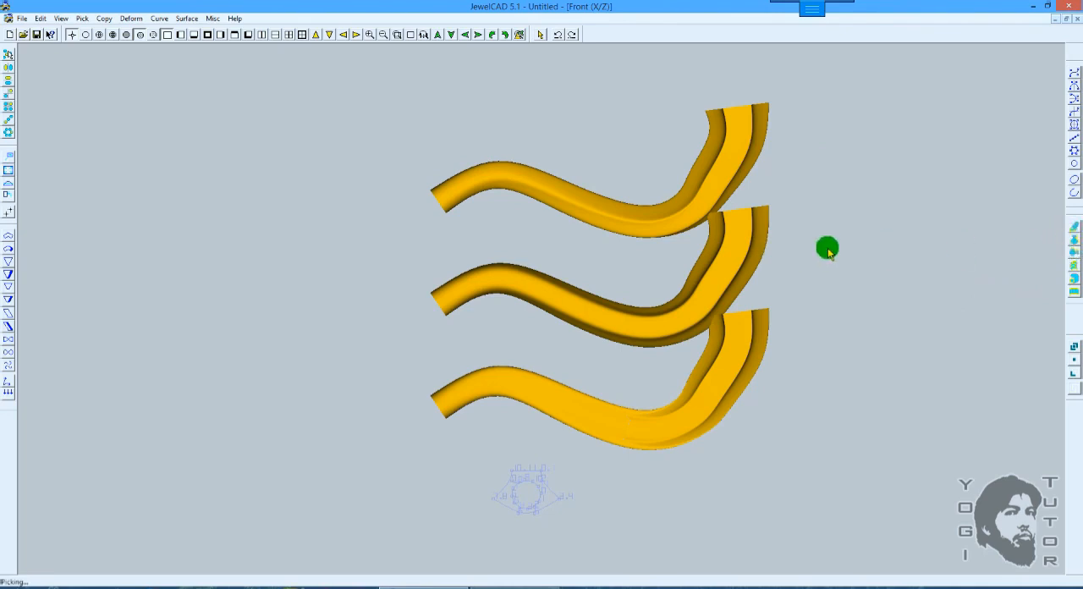
left_click(1070, 271)
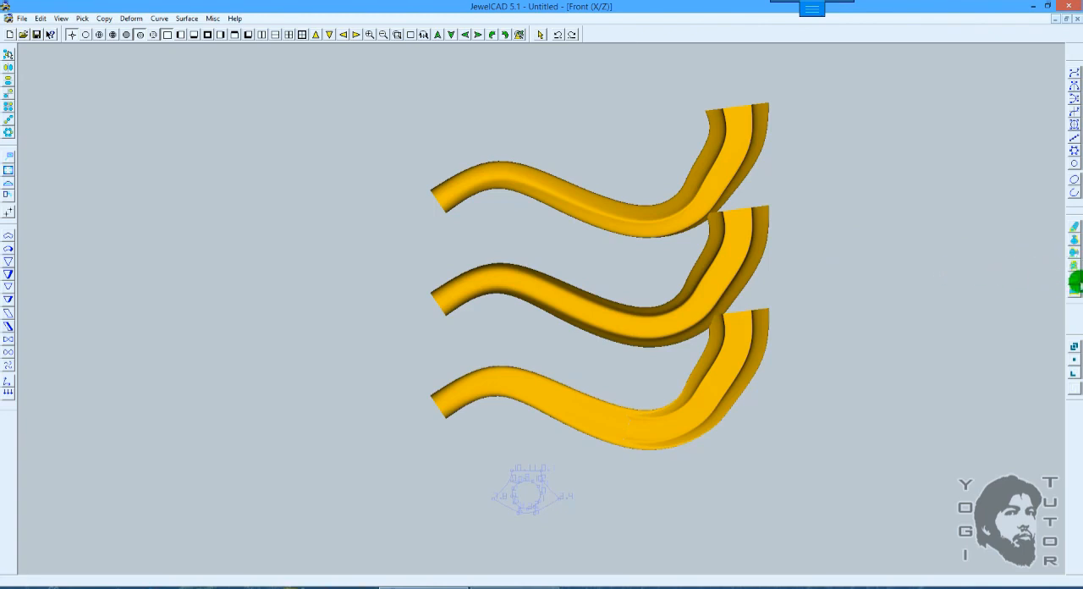
left_click(1074, 282)
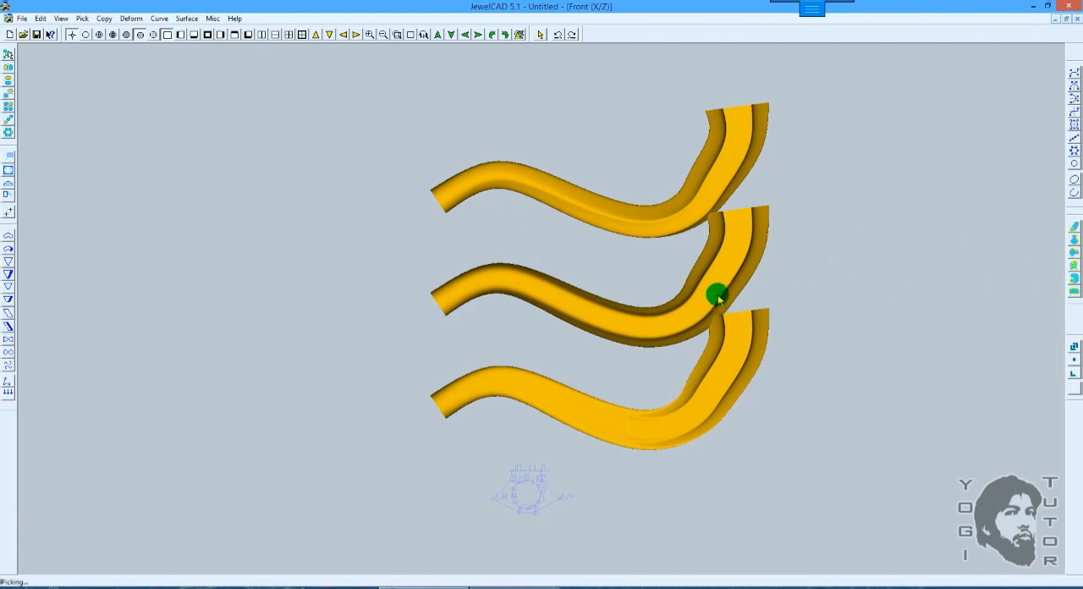
Step: Examine the three pipe surfaces and their section curves in wireframe from a rotated 3D view
key("space")
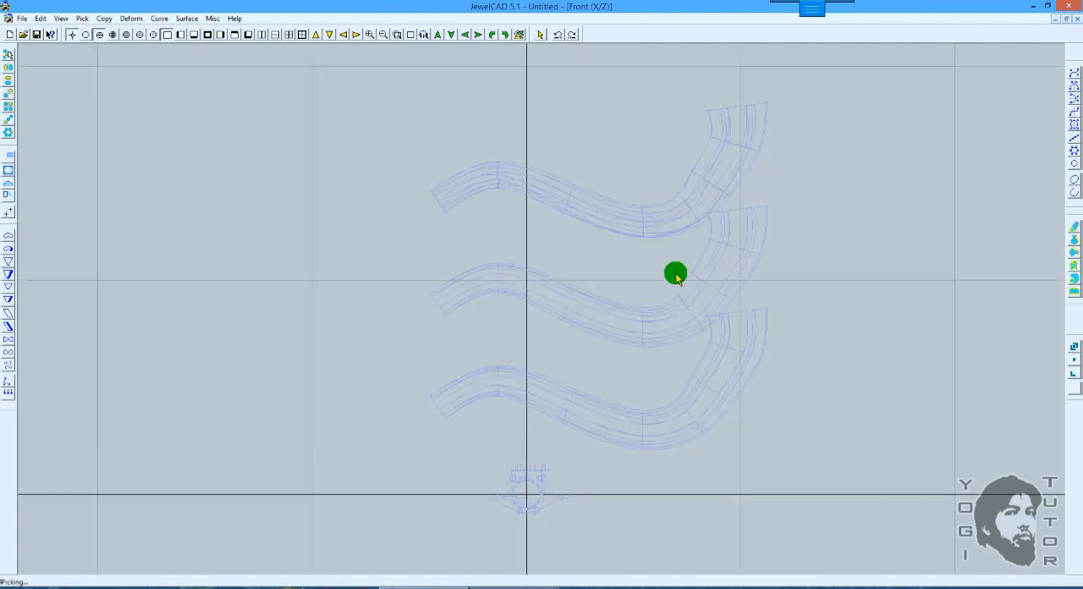
left_click_drag(642, 240, 714, 374)
right_click_drag(716, 251, 725, 283)
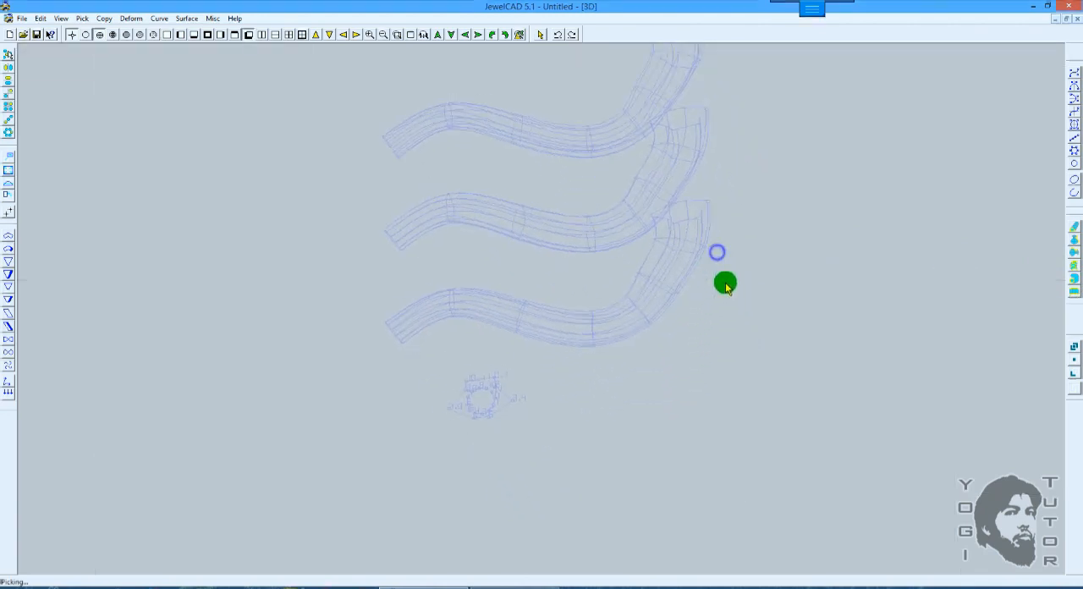
left_click_drag(728, 266, 740, 324)
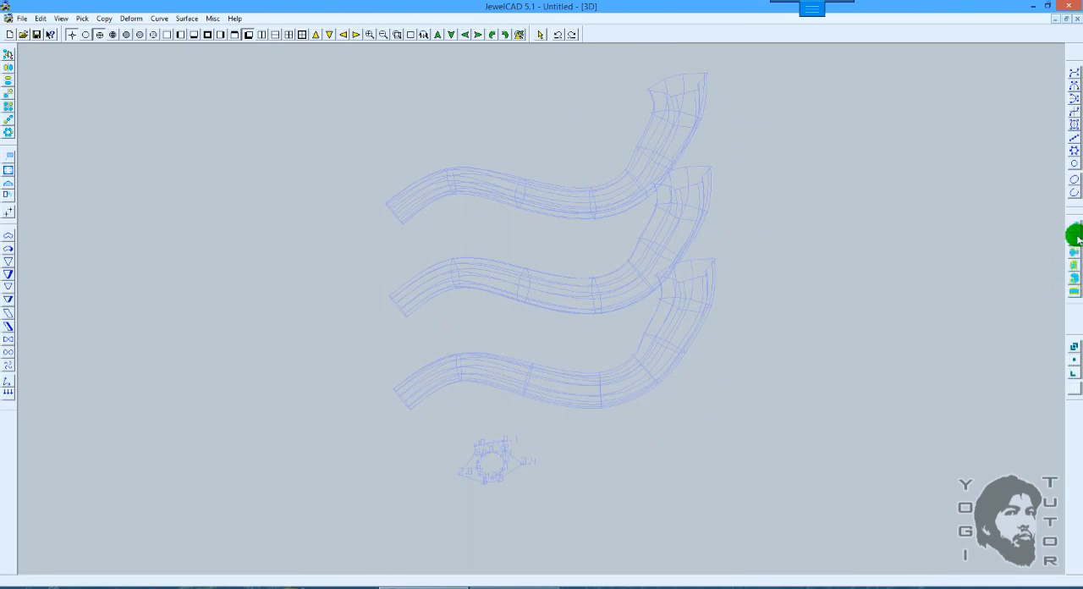
key("space")
scroll(721, 399, "down", 2)
left_click_drag(721, 449, 395, 165)
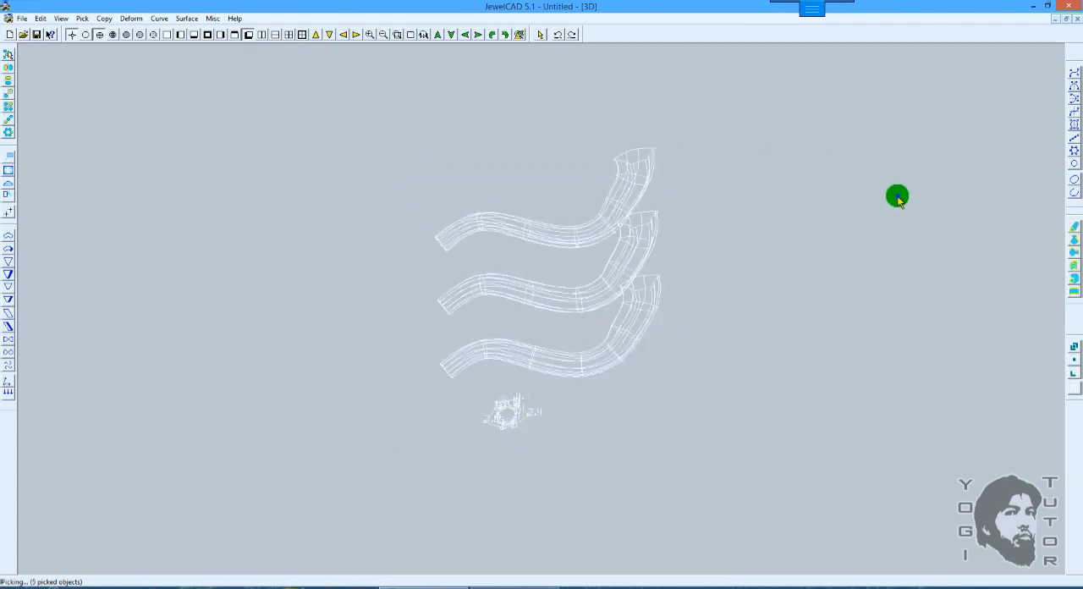
left_click(897, 197)
scroll(898, 200, "up", 2)
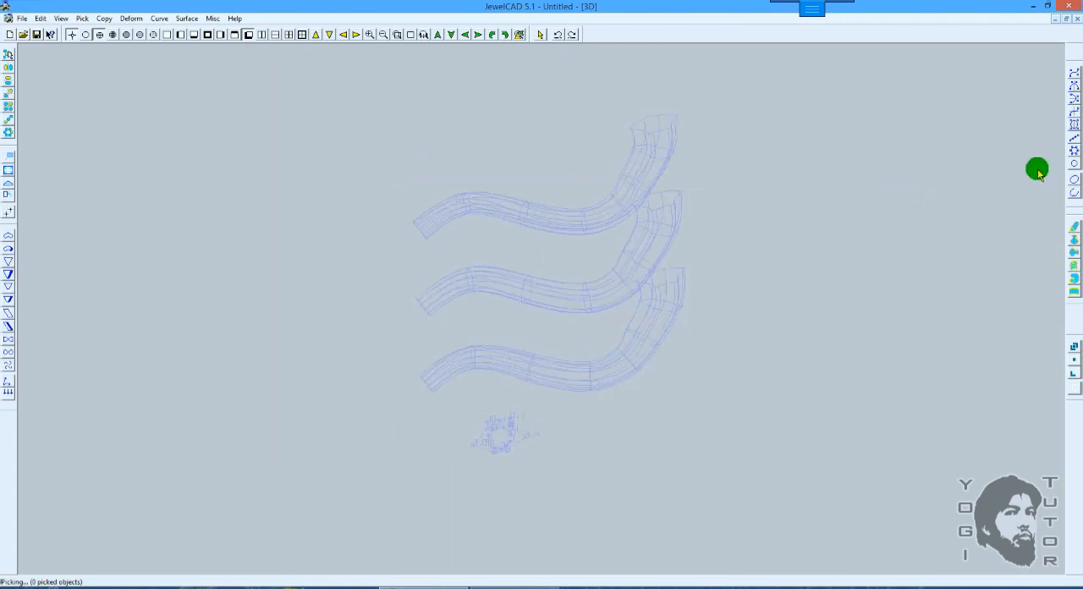
left_click(1073, 83)
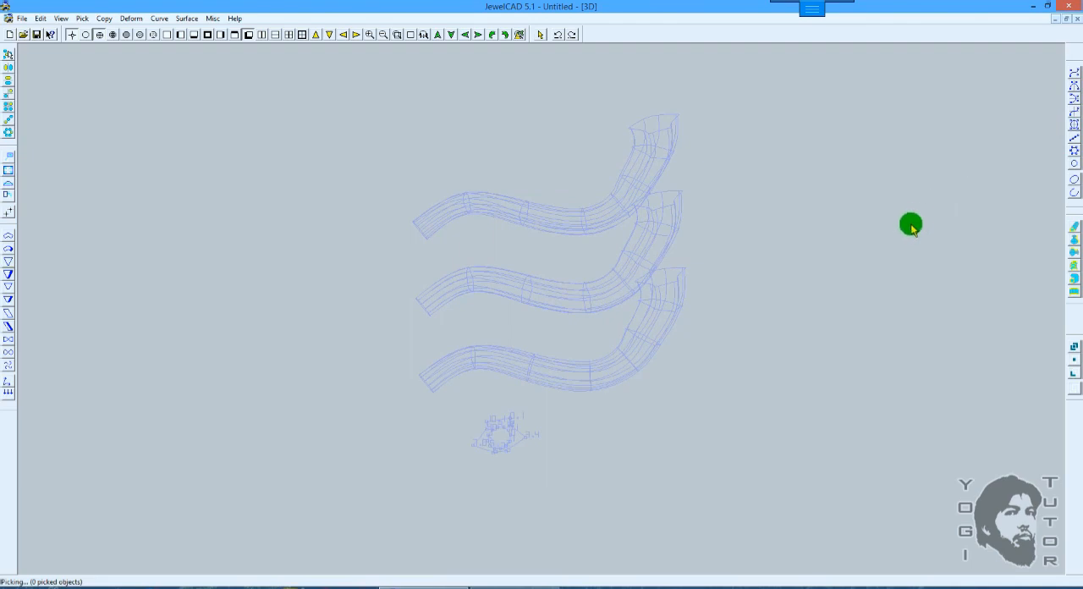
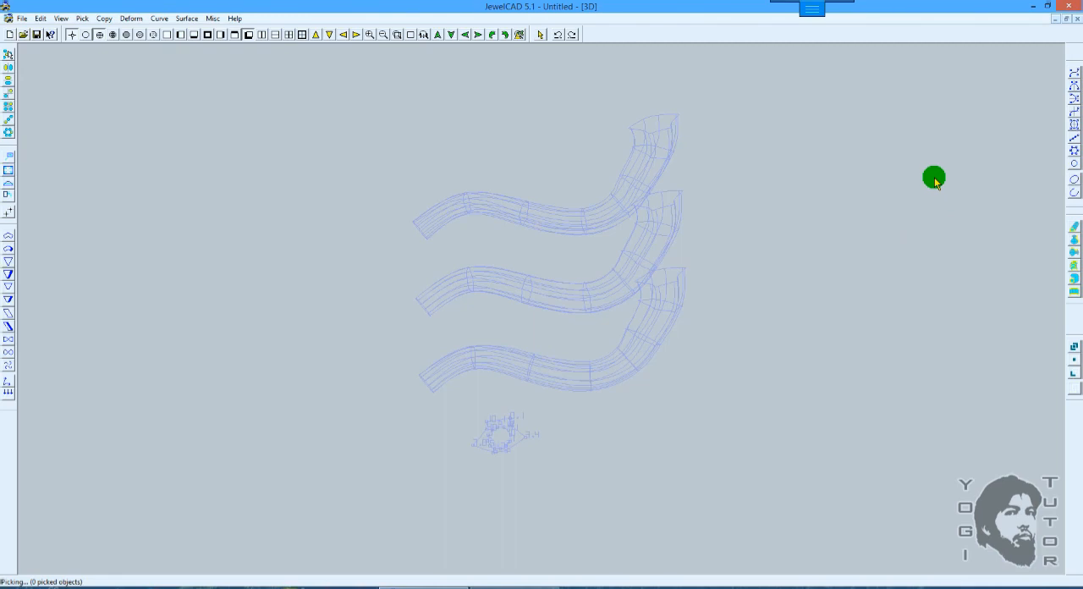
Step: Move the lowest pipe surface down in the front view by about X -0.28, Z -1.74, and deselect it
key("F5")
scroll(807, 211, "up", 1)
left_click_drag(791, 183, 783, 206)
scroll(783, 219, "up", 1)
left_click_drag(751, 307, 703, 358)
left_click(742, 265)
key("m")
right_click_drag(771, 283, 763, 332)
scroll(745, 262, "up", 3)
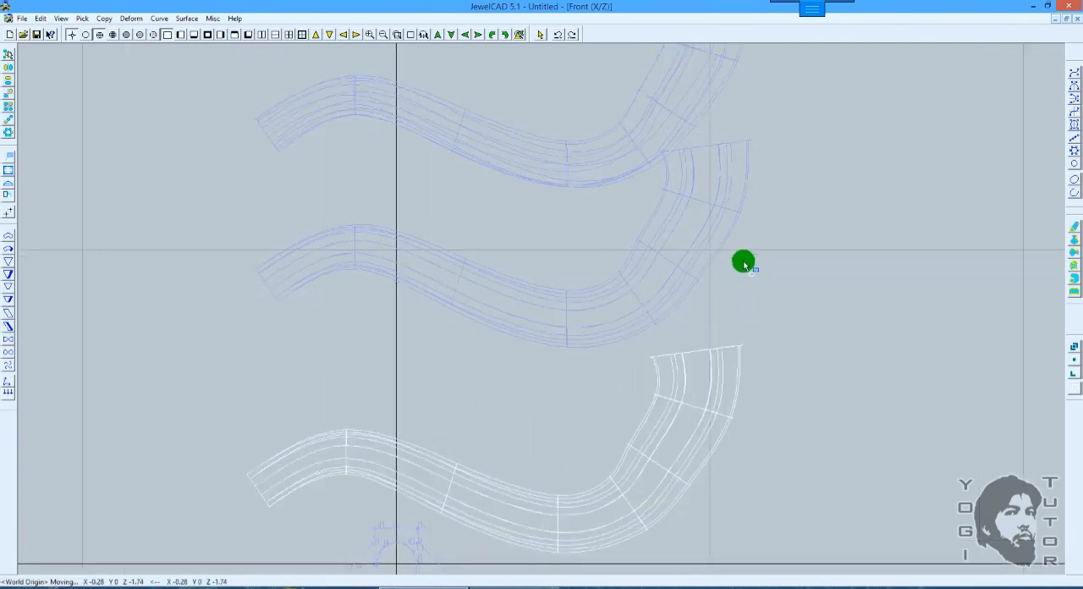
right_click(762, 255)
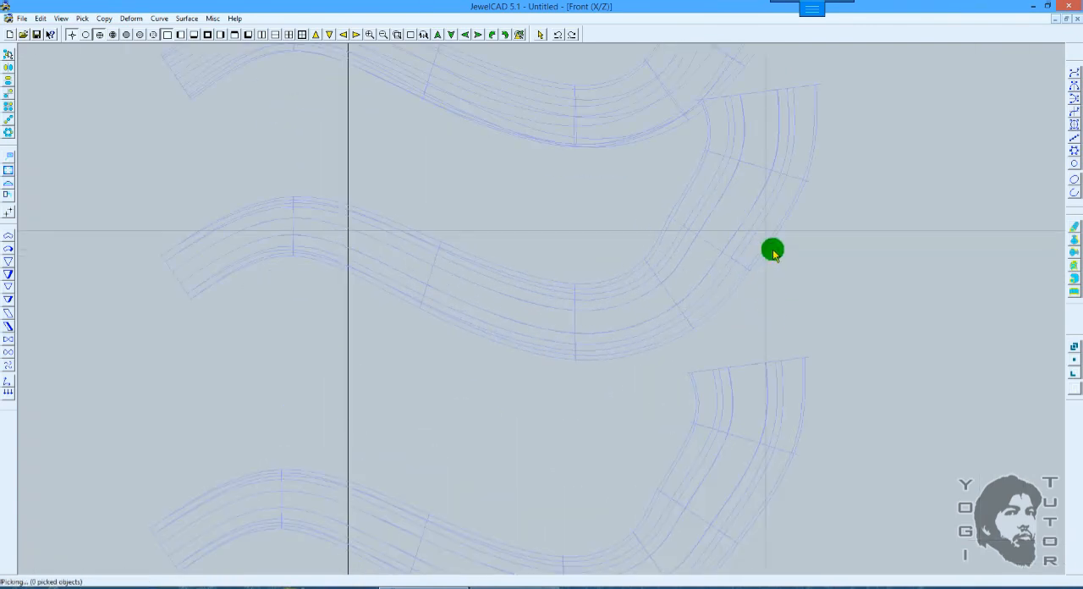
Step: Show the middle pipe's control points and shade the pipes to inspect its upper bend
left_click_drag(801, 220, 777, 249)
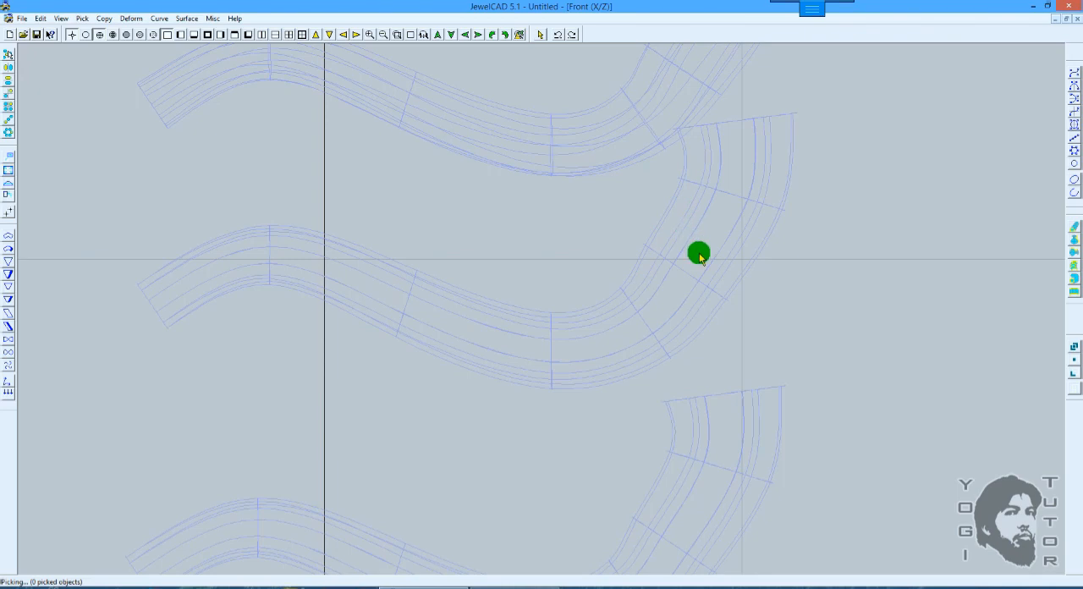
scroll(703, 252, "down", 4)
scroll(681, 279, "up", 3)
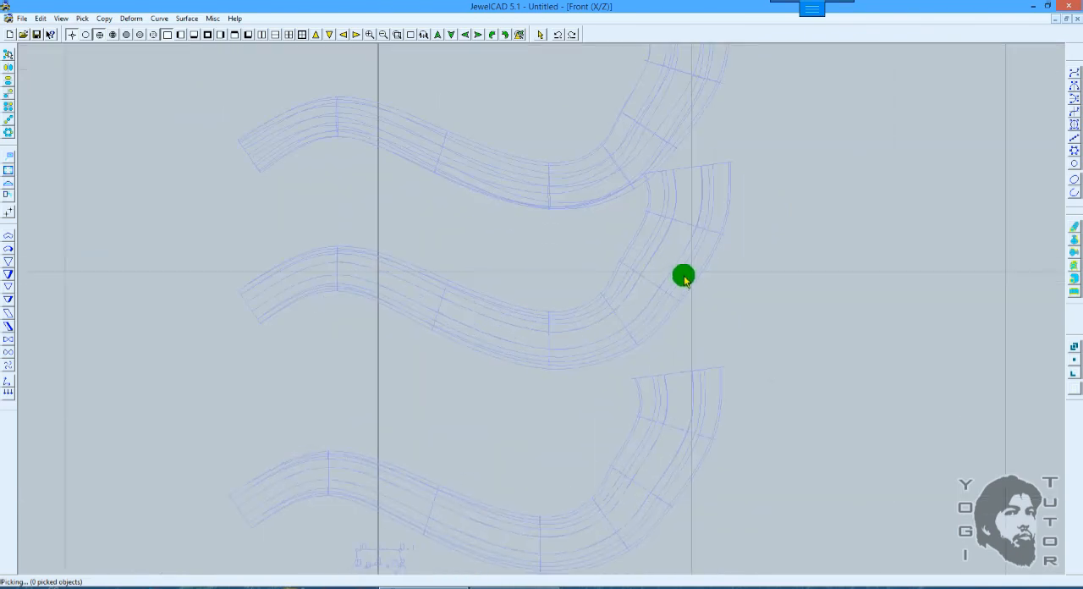
scroll(701, 264, "down", 1)
scroll(709, 262, "up", 3)
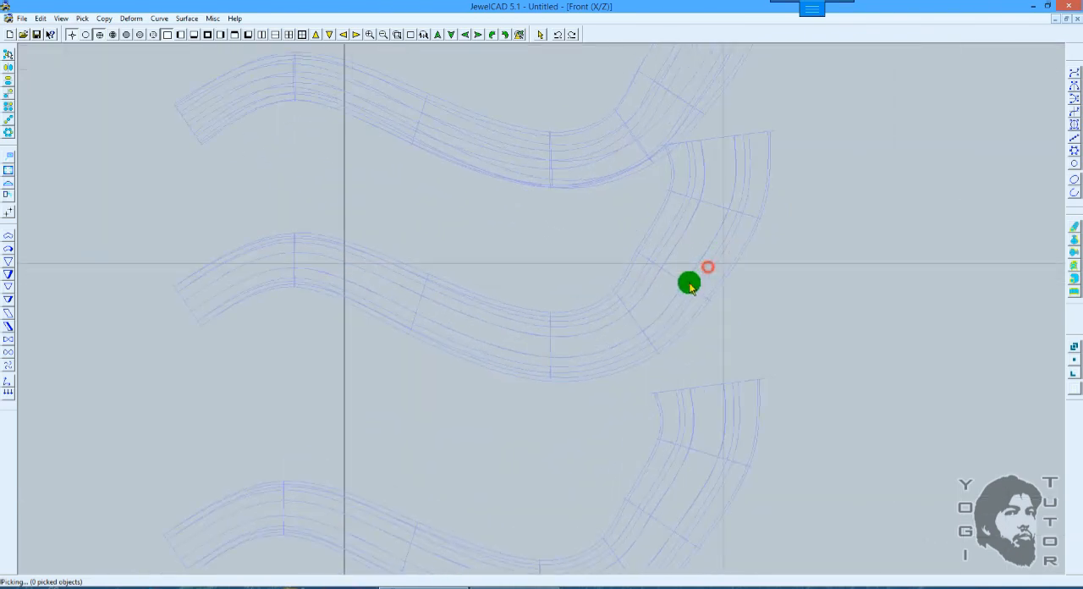
scroll(679, 271, "down", 1)
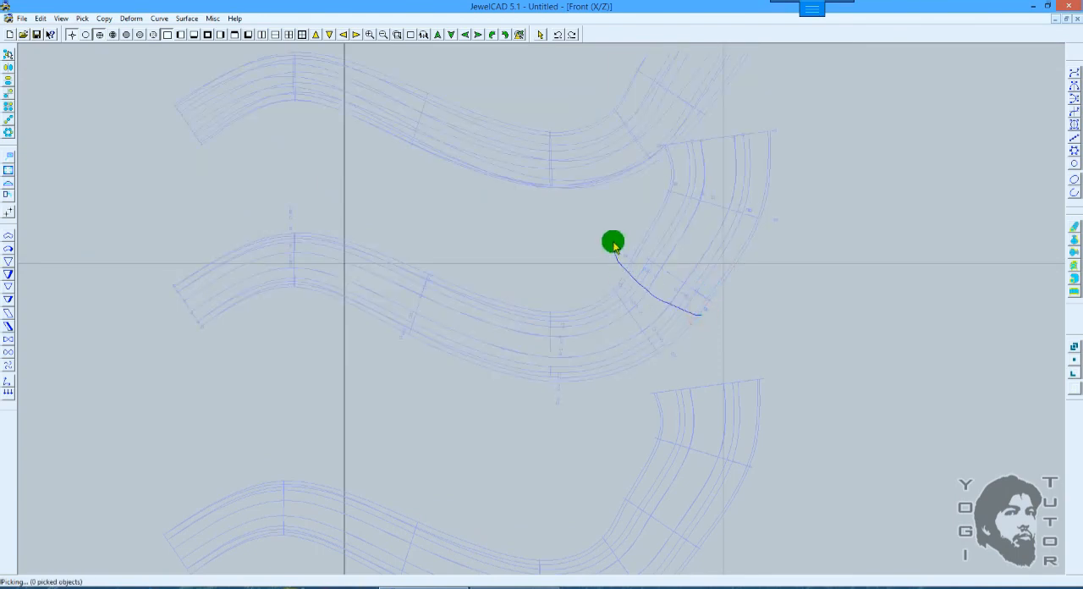
scroll(726, 300, "up", 1)
key("F8")
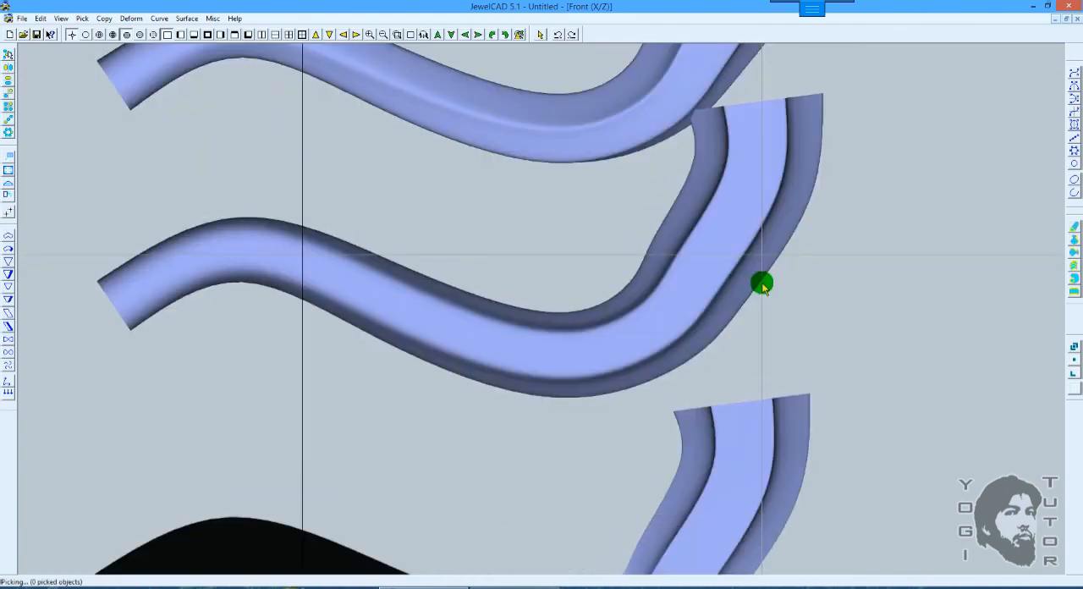
Step: Try to smooth the middle pipe's upper bend by moving its selected control points about X 0.515, Z 0.05, checking the result in shaded view
key("F6")
left_click_drag(797, 288, 835, 278)
key("F8")
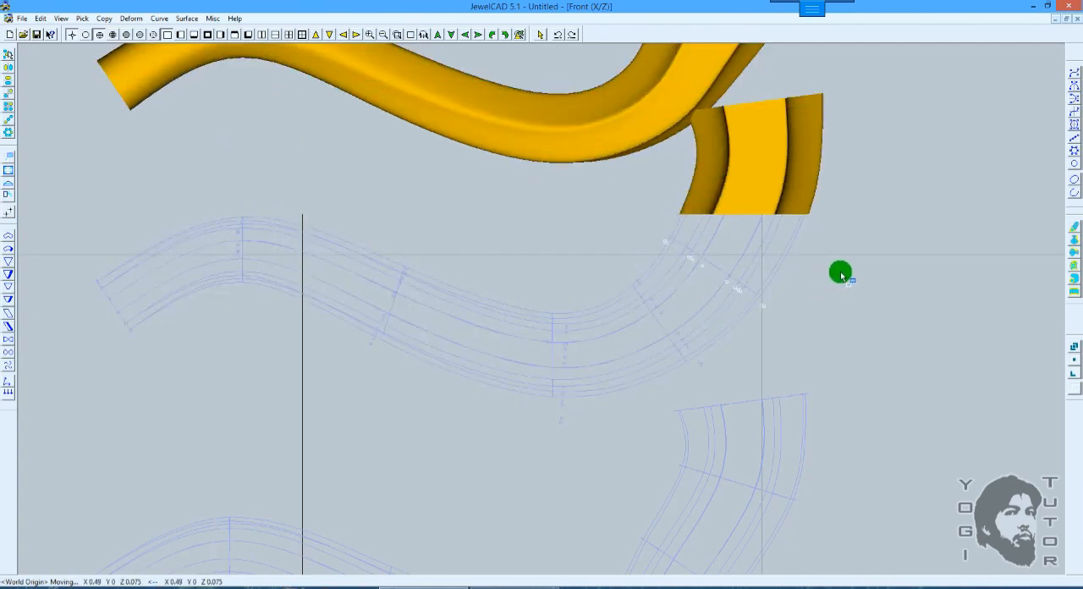
scroll(848, 273, "down", 2)
key("F9")
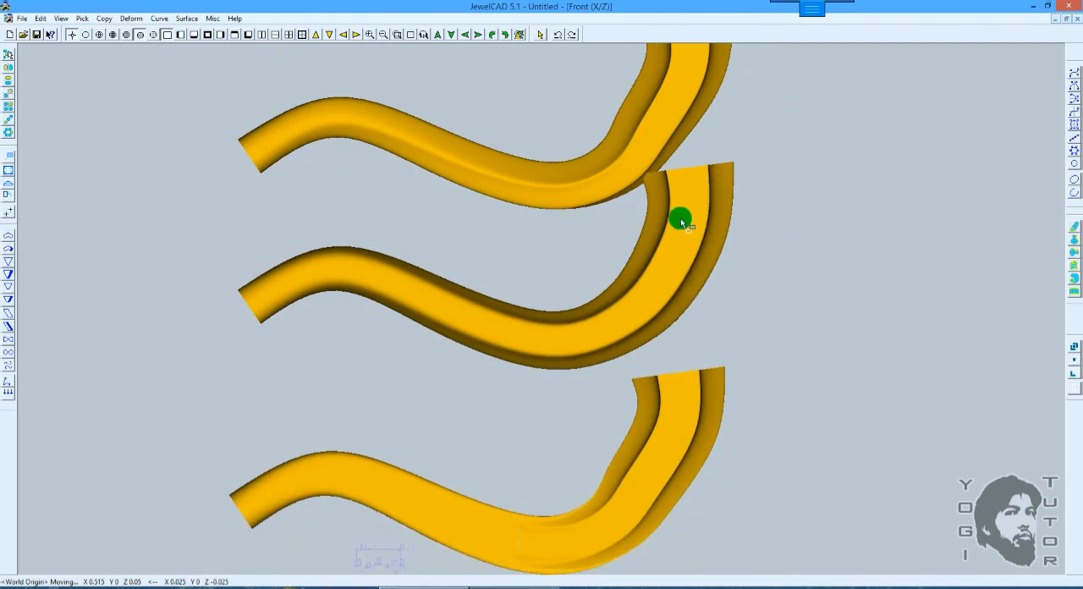
scroll(766, 302, "up", 4)
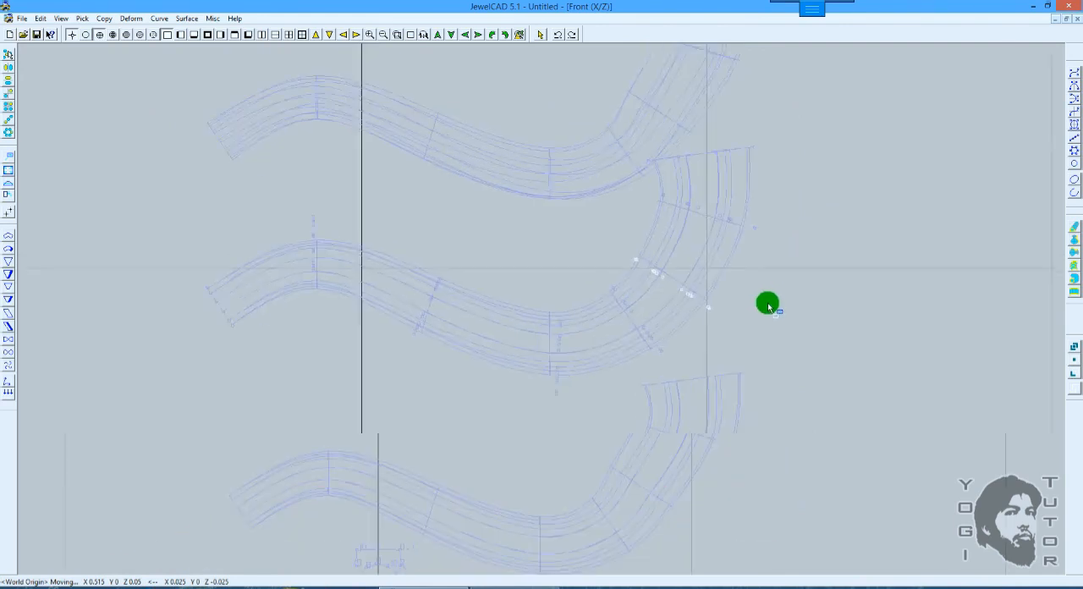
left_click_drag(774, 300, 777, 298)
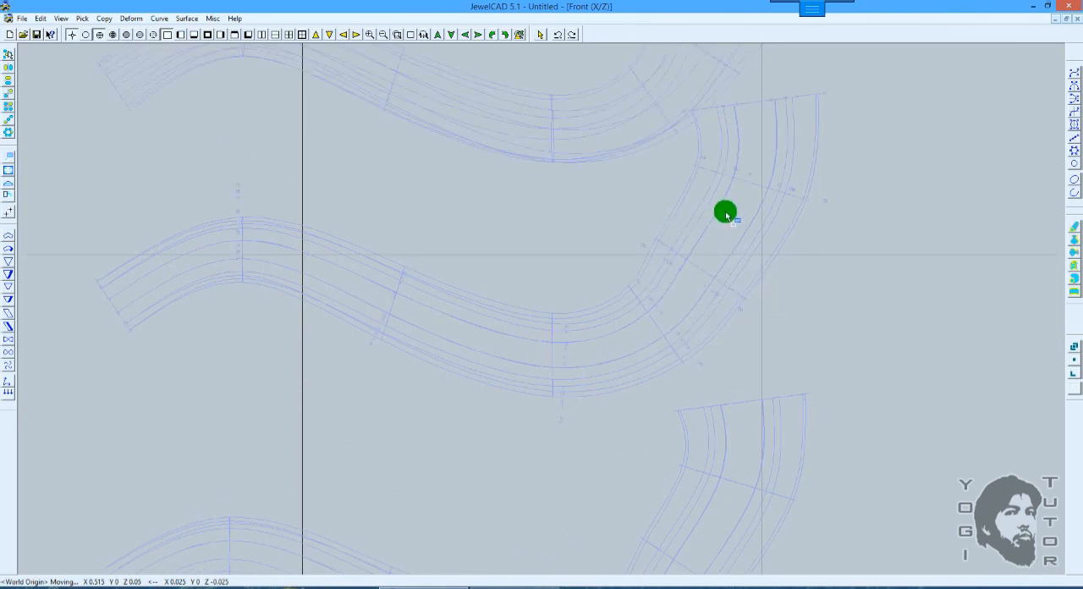
Step: Reselect the control points across the middle pipe's upper bend, try moving them about X 0.54, Z 0.225, and revert the change
key("space")
left_click_drag(660, 256, 692, 271)
key("F5")
key("space")
right_click_drag(819, 281, 841, 277)
key("F3")
scroll(841, 277, "down", 1)
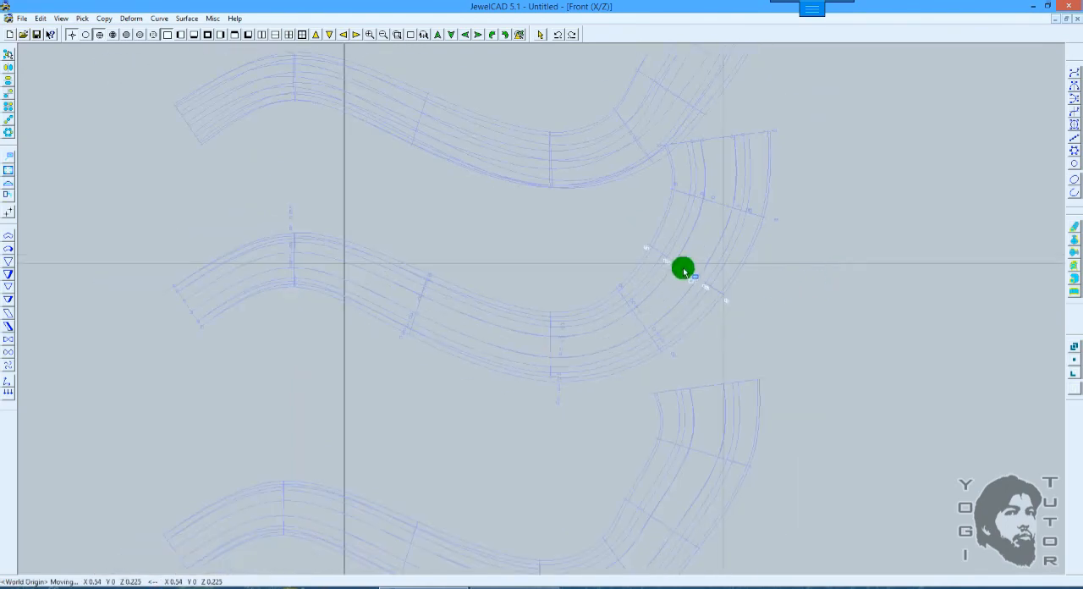
key("F5")
key("F3")
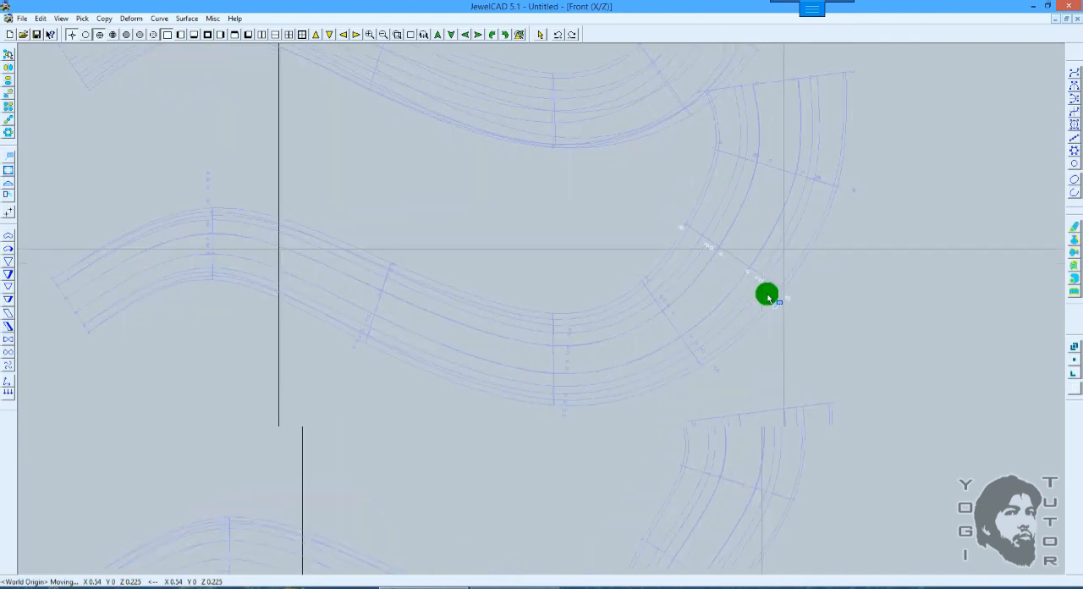
scroll(766, 296, "up", 1)
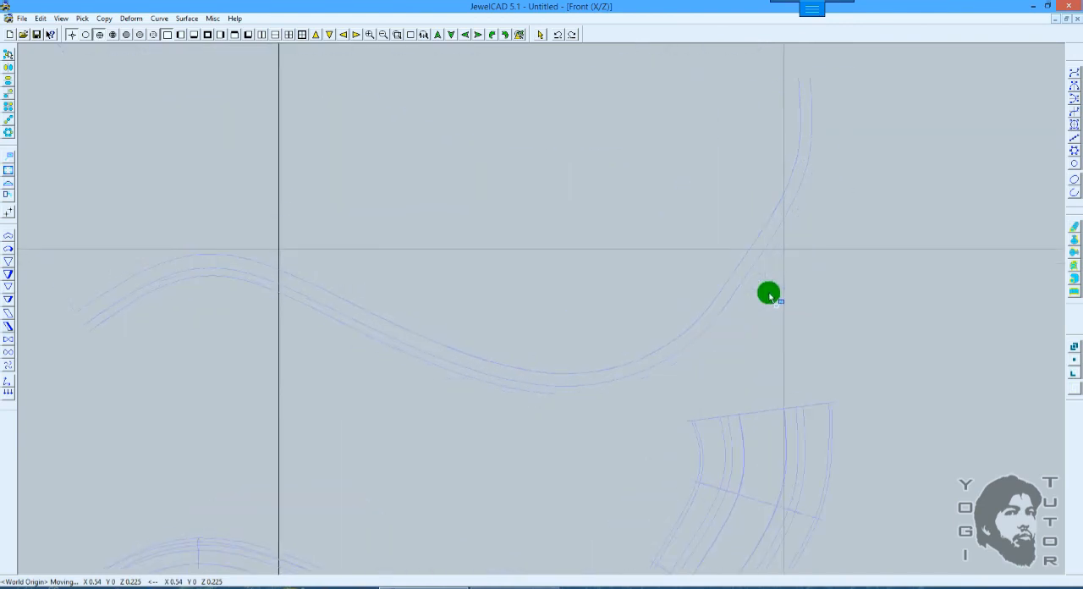
scroll(769, 293, "down", 2)
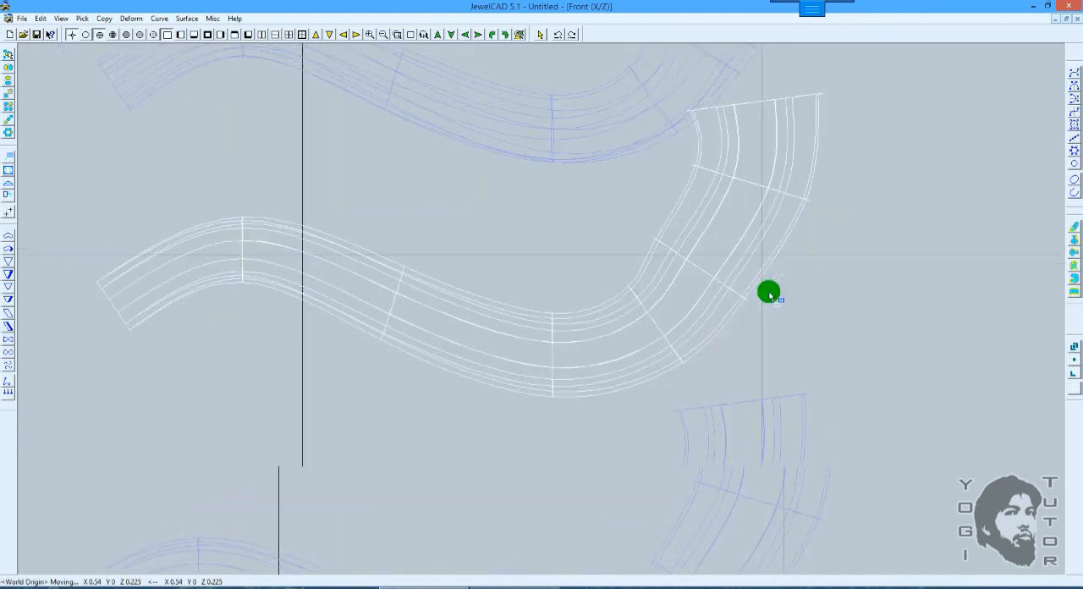
key("space")
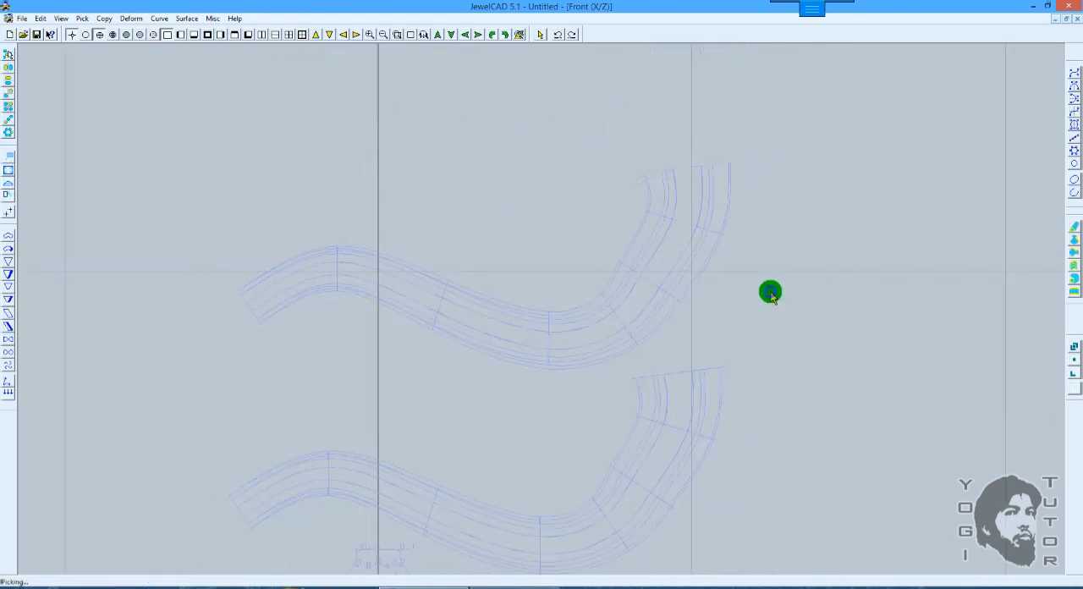
Step: Bring back only the hidden path curve that runs along the middle pipe
key("alt+u")
left_click(232, 332)
scroll(542, 311, "up", 2)
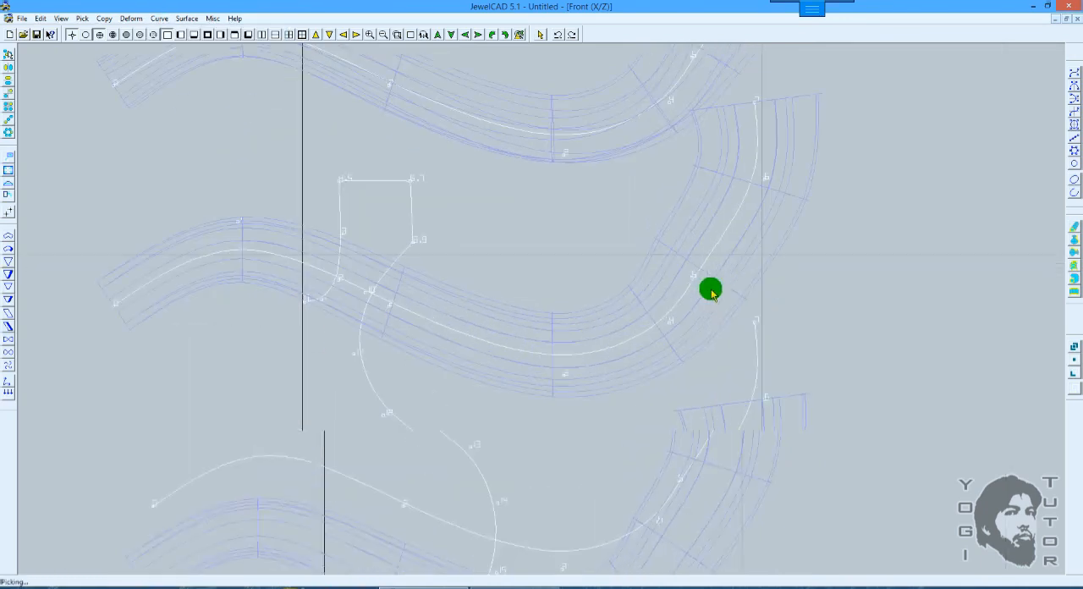
left_click(711, 251)
left_click(713, 252)
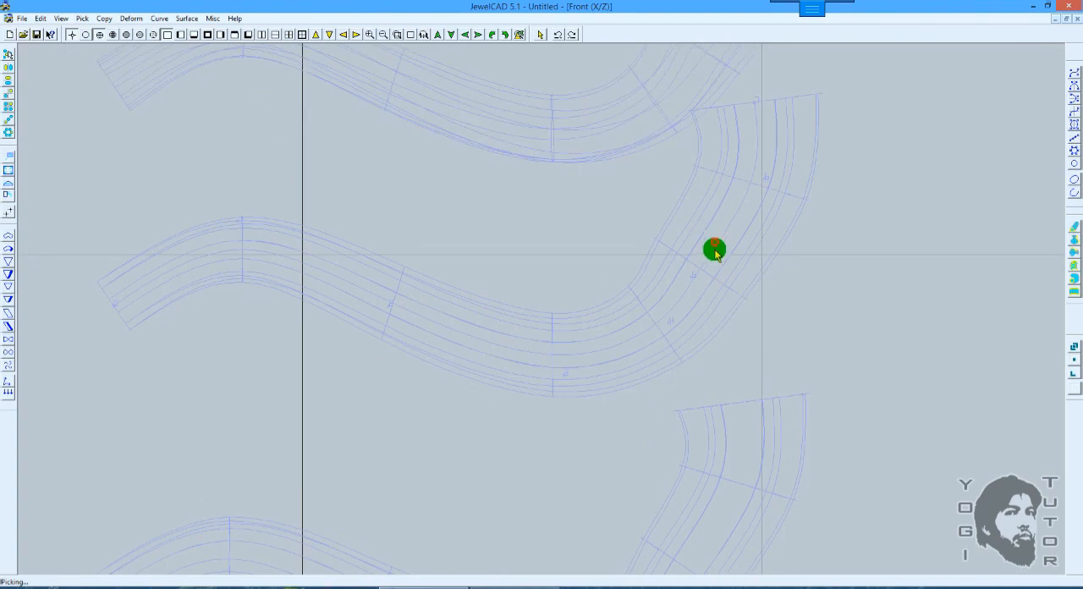
Step: Select the lowest pipe surface and delete it
scroll(713, 251, "down", 1)
middle_click_drag(758, 305, 748, 229)
scroll(739, 254, "down", 1)
key("space")
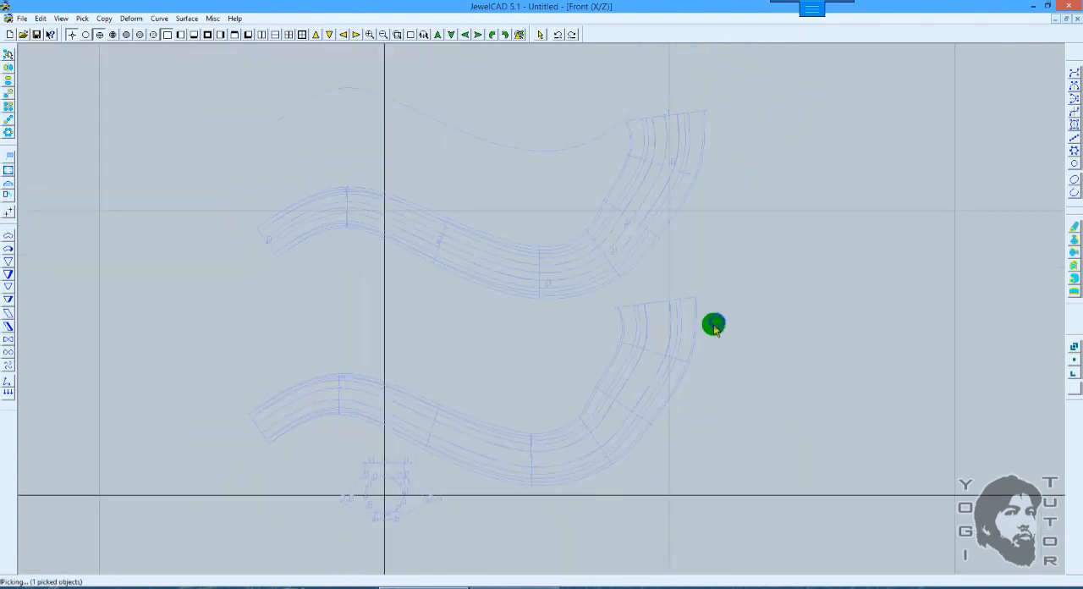
left_click_drag(709, 328, 570, 327)
key("Delete")
Step: Select the path curve on the middle pipe, move it about 3.9 units straight down in Z, and deselect it
left_click(616, 260)
key("F8")
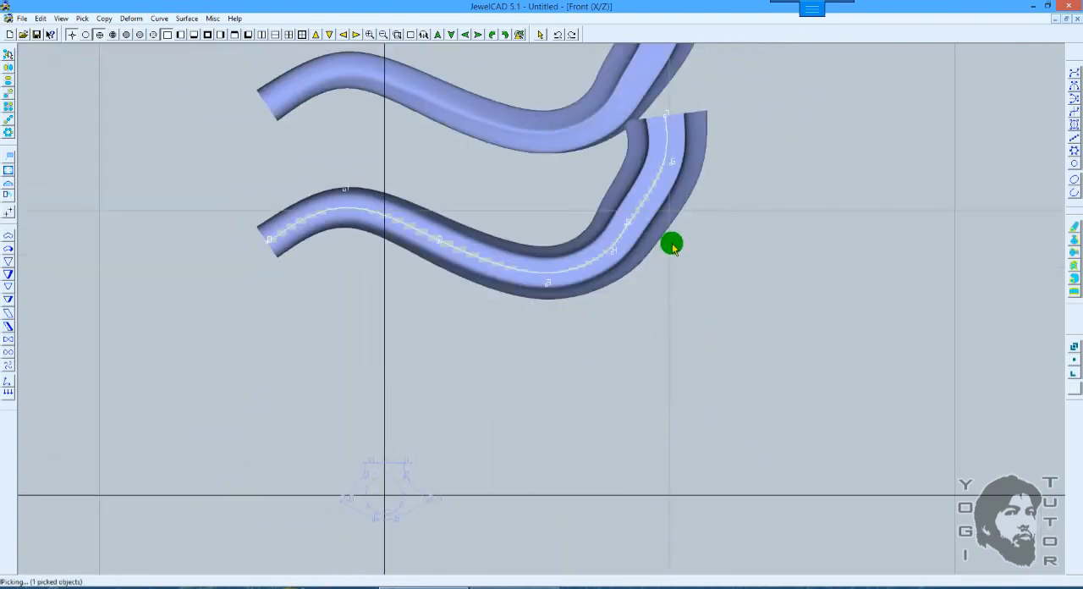
key("m")
left_click_drag(673, 251, 677, 358)
scroll(711, 319, "up", 2)
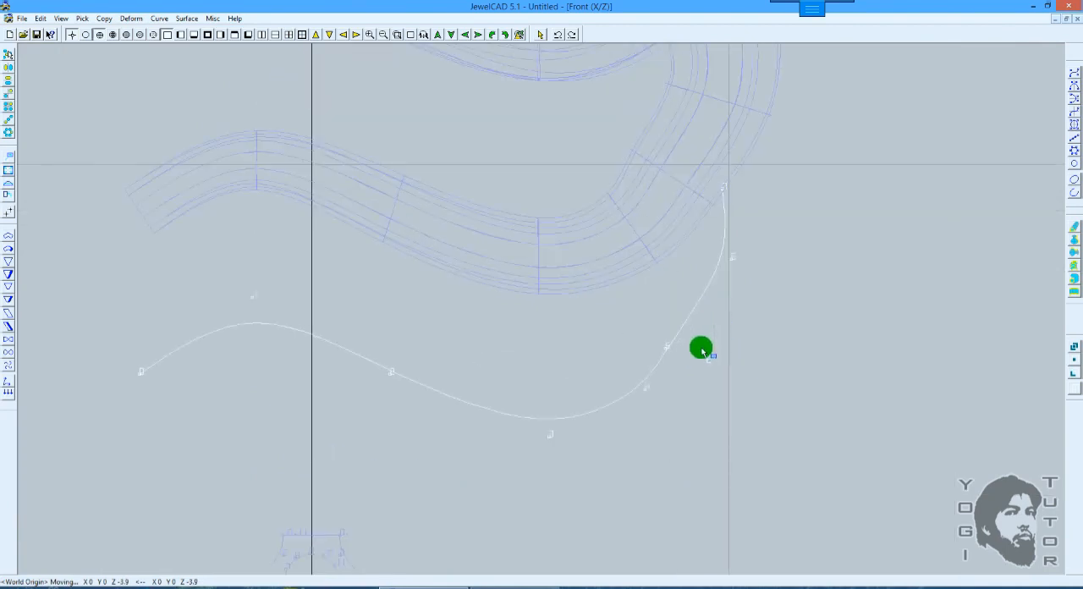
key("space")
Step: Pull the control point on the path curve's rising bend outward in small moves and lower the neighbouring control point slightly
middle_click_drag(758, 316, 744, 289)
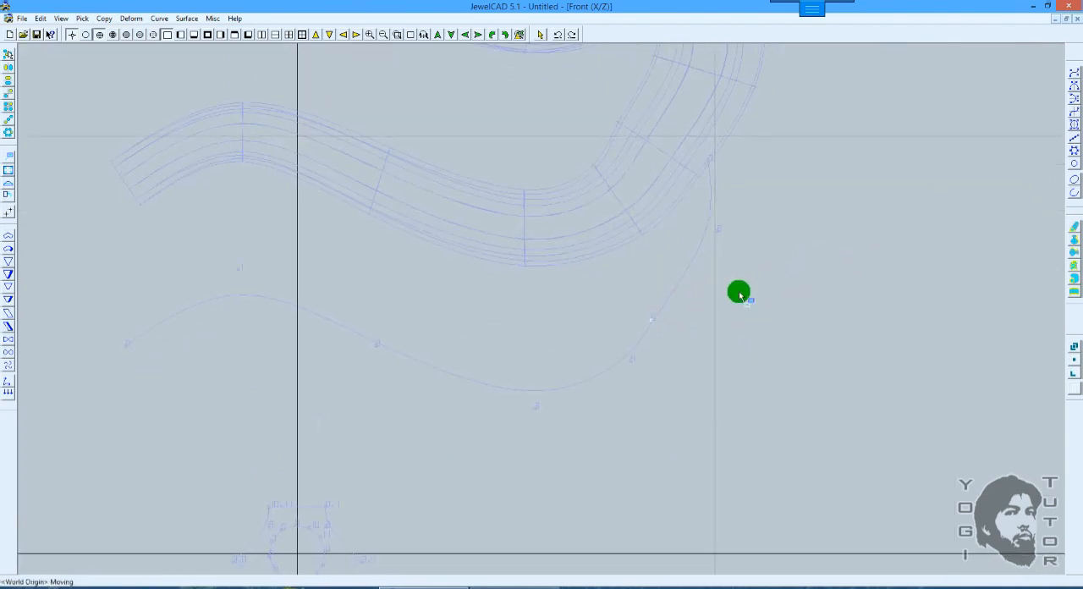
left_click_drag(739, 293, 761, 284)
key("space")
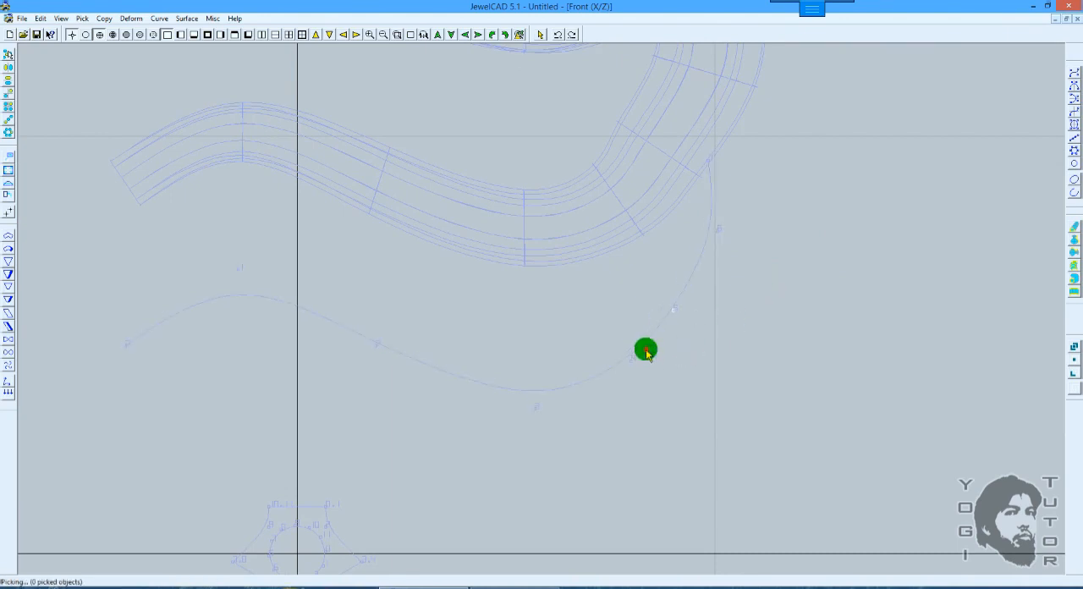
left_click_drag(646, 349, 624, 377)
right_click_drag(681, 350, 682, 356)
key("space")
left_click_drag(692, 300, 648, 323)
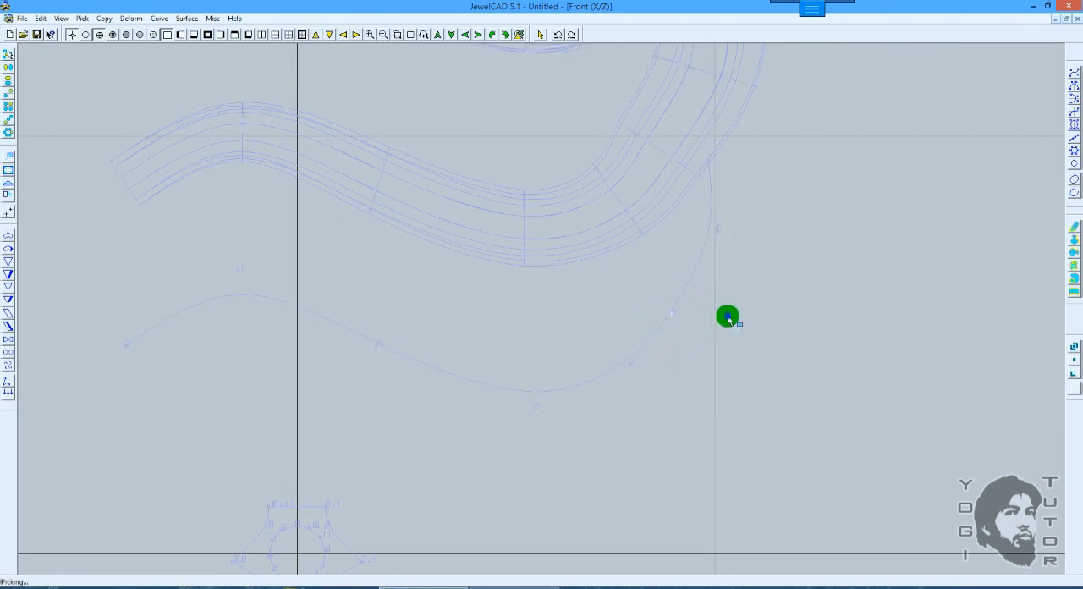
right_click_drag(727, 318, 738, 314)
key("space")
Step: Raise the control point at the path curve's trough by about 0.06 and shift the rising bend's point about X 0.13, Z 0.06
left_click_drag(577, 389, 509, 424)
right_click_drag(586, 366, 587, 362)
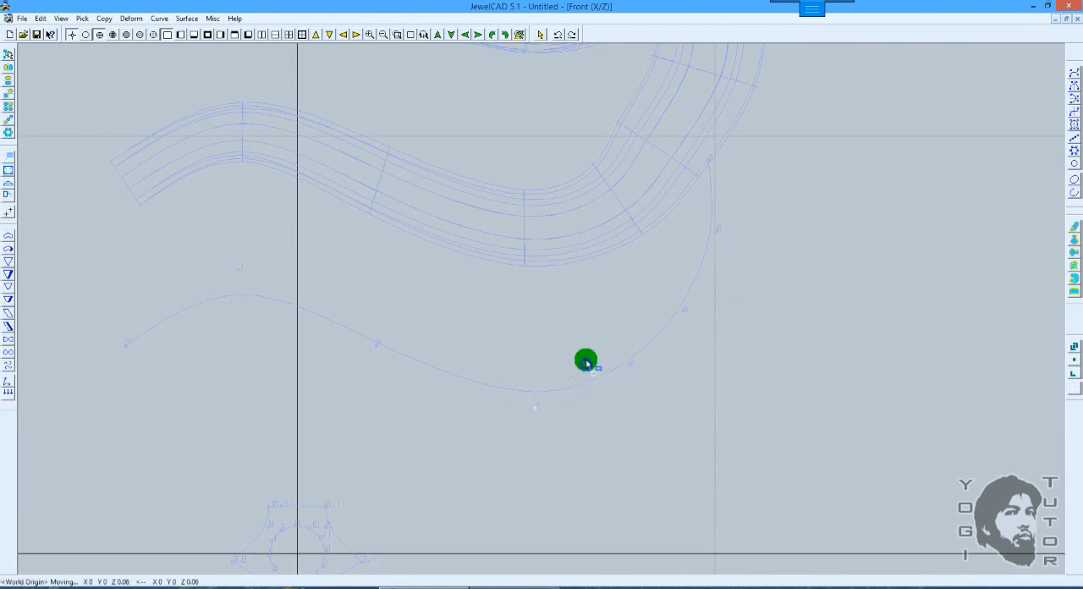
key("space")
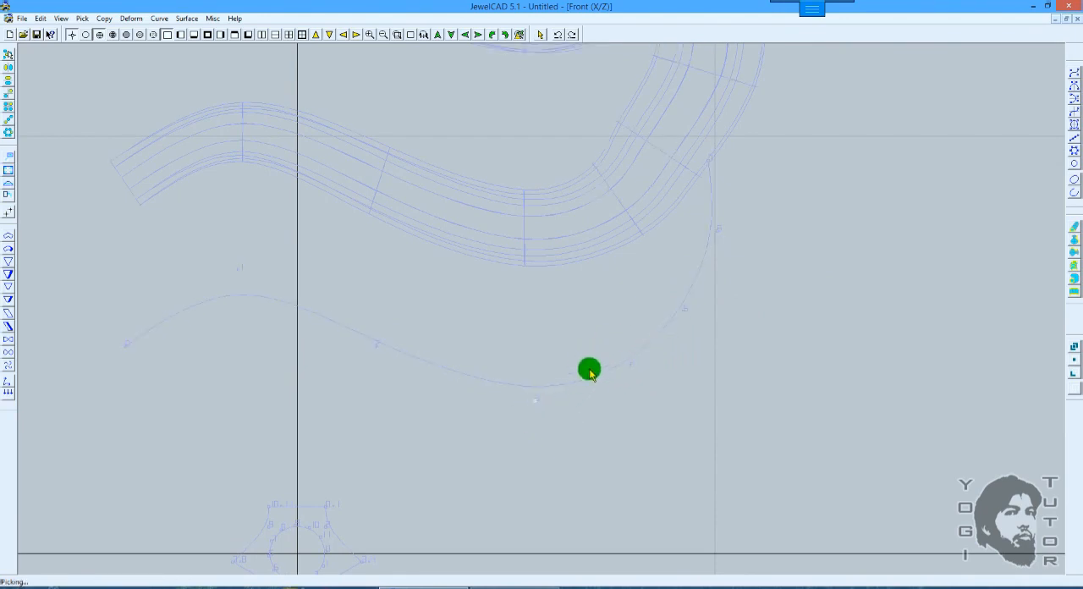
left_click_drag(699, 302, 681, 320)
right_click_drag(723, 304, 728, 302)
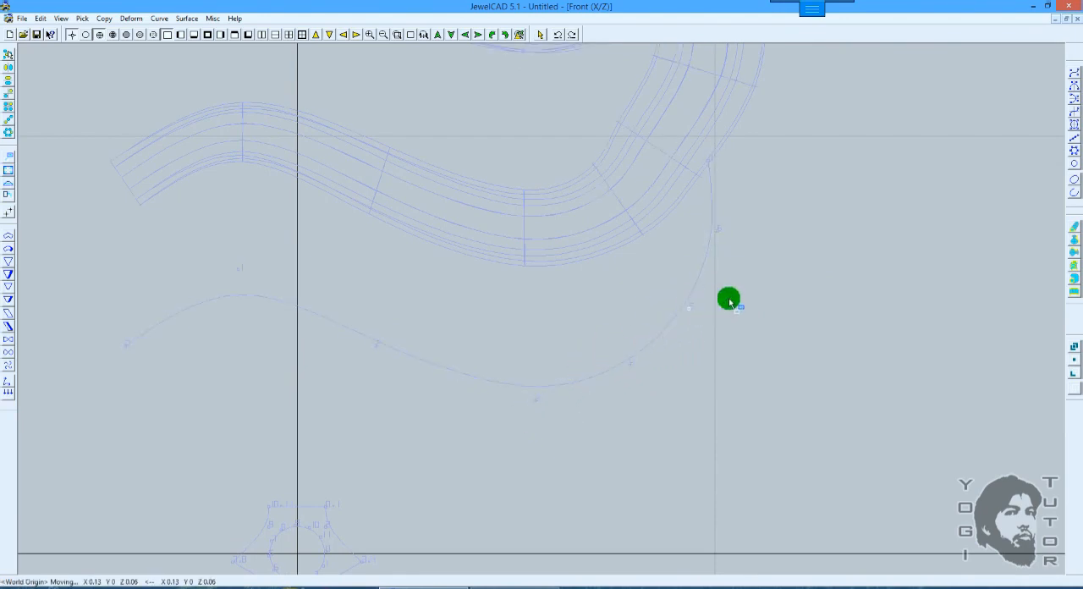
Step: Examine the smoothness and control point spacing of the reshaped path curve's bend at different zoom levels, with nothing selected
scroll(729, 300, "down", 3)
scroll(728, 299, "up", 3)
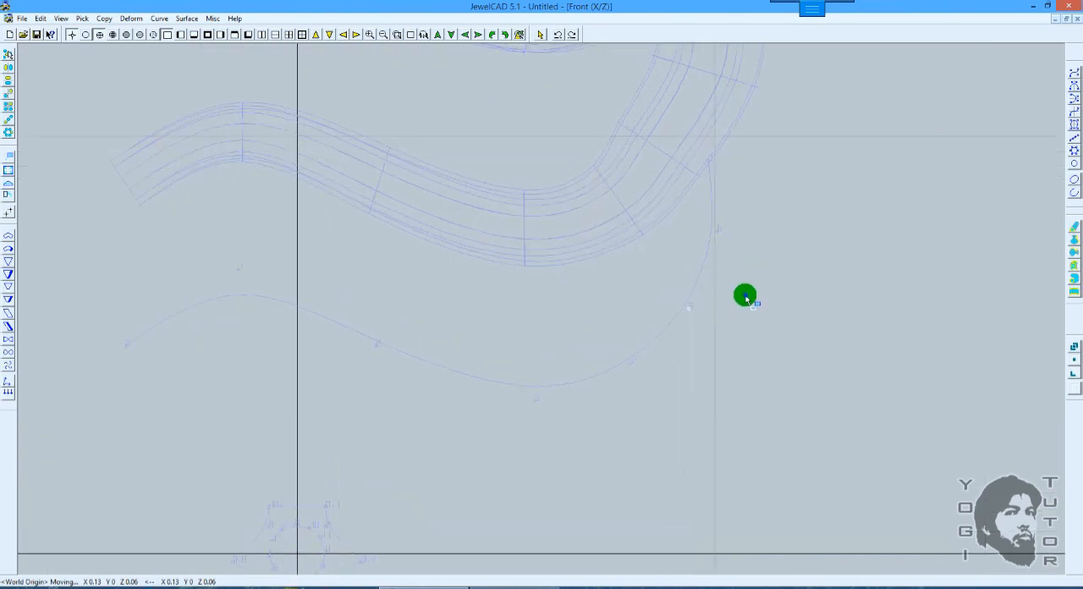
scroll(745, 299, "down", 1)
scroll(746, 297, "down", 2)
middle_click_drag(733, 314, 767, 295)
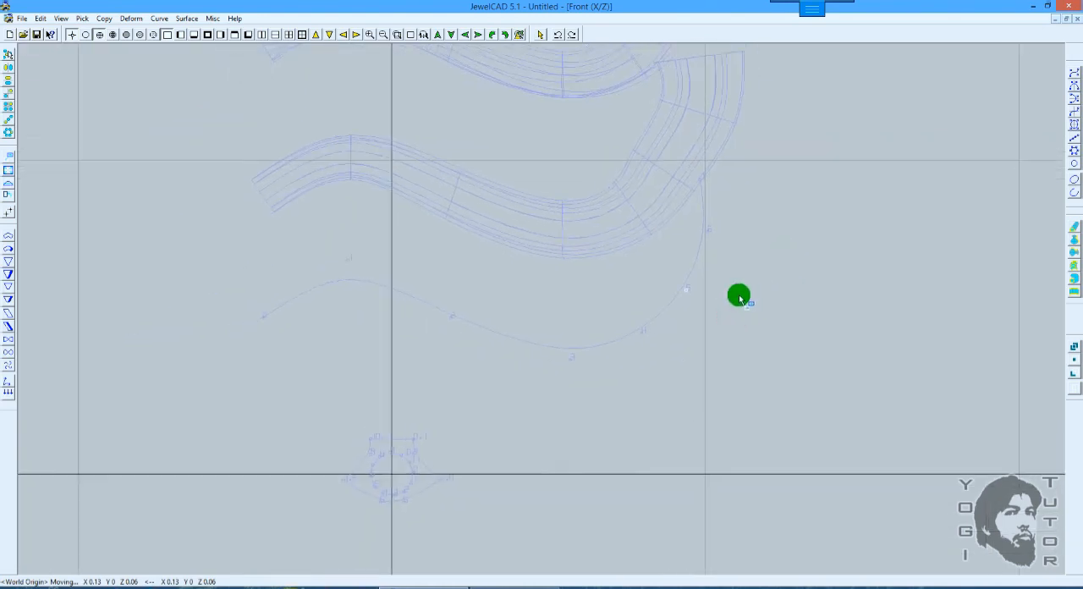
scroll(739, 297, "up", 2)
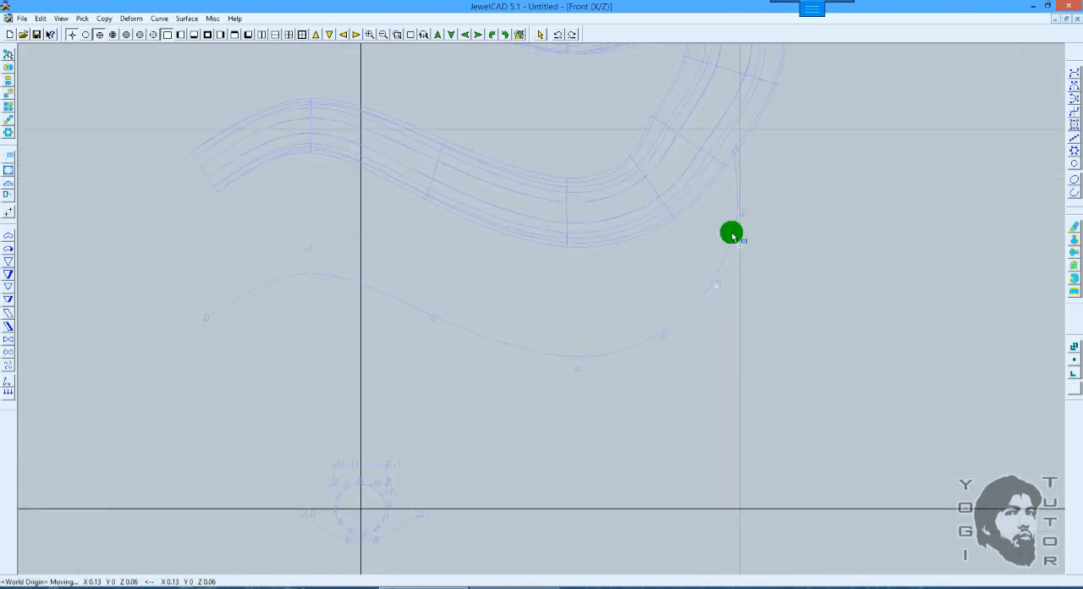
middle_click_drag(688, 245, 706, 293)
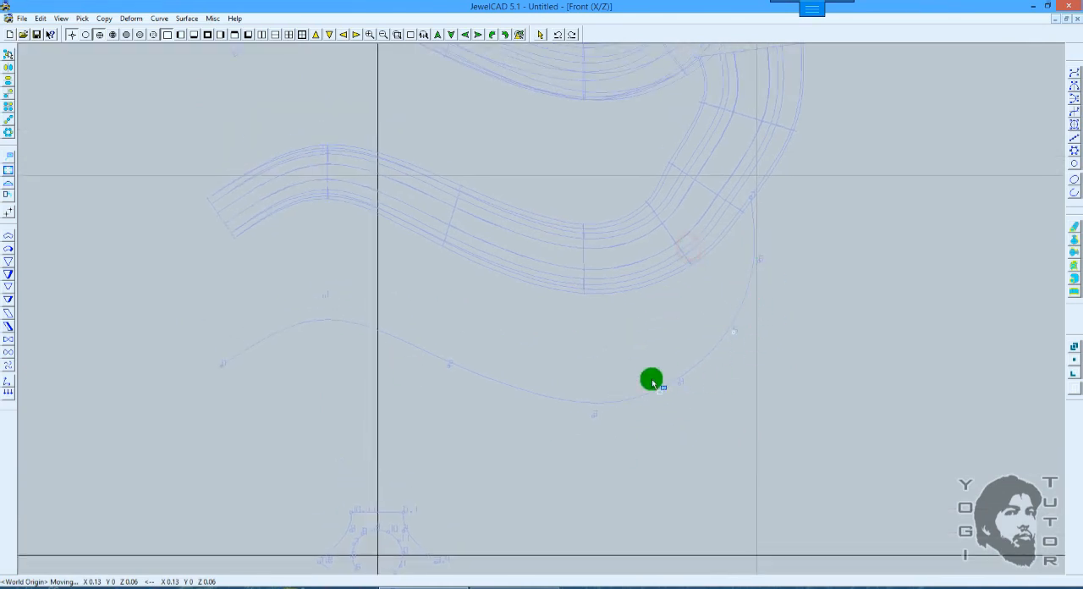
key("space")
left_click(766, 298)
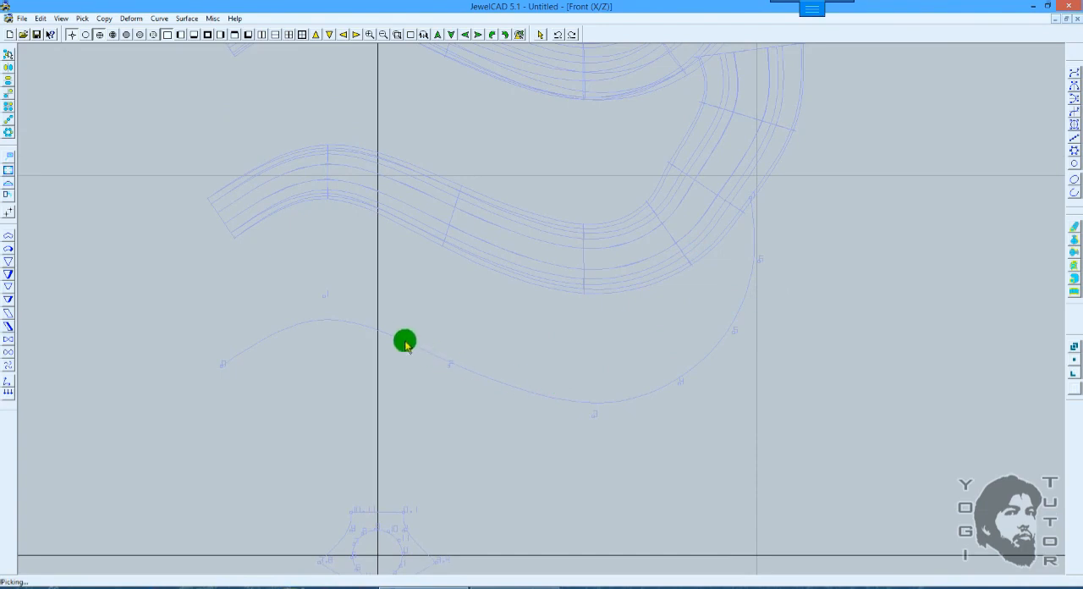
scroll(594, 373, "down", 2)
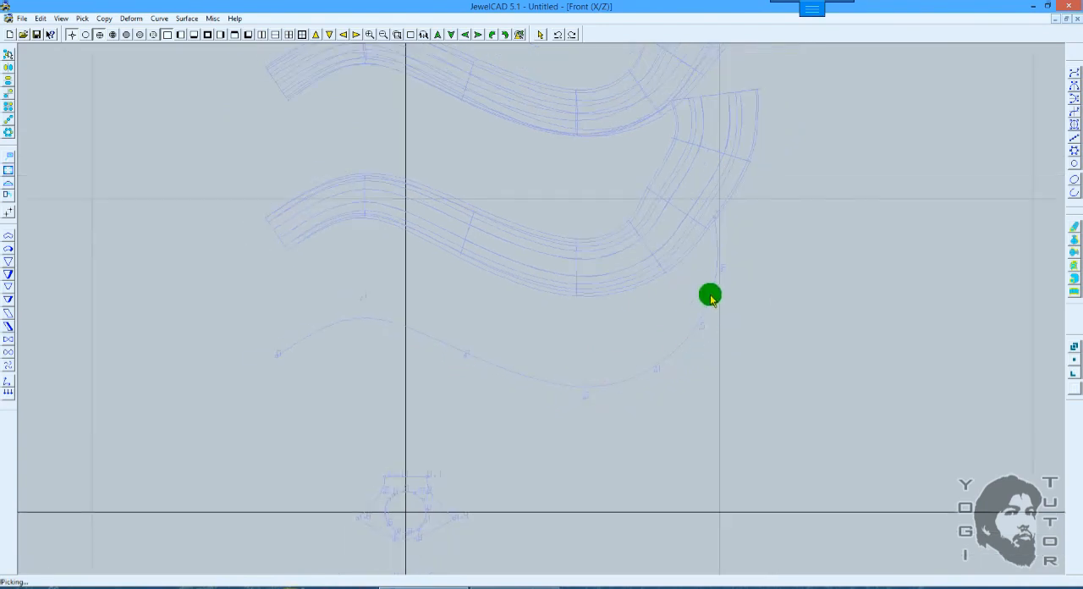
scroll(719, 269, "up", 1)
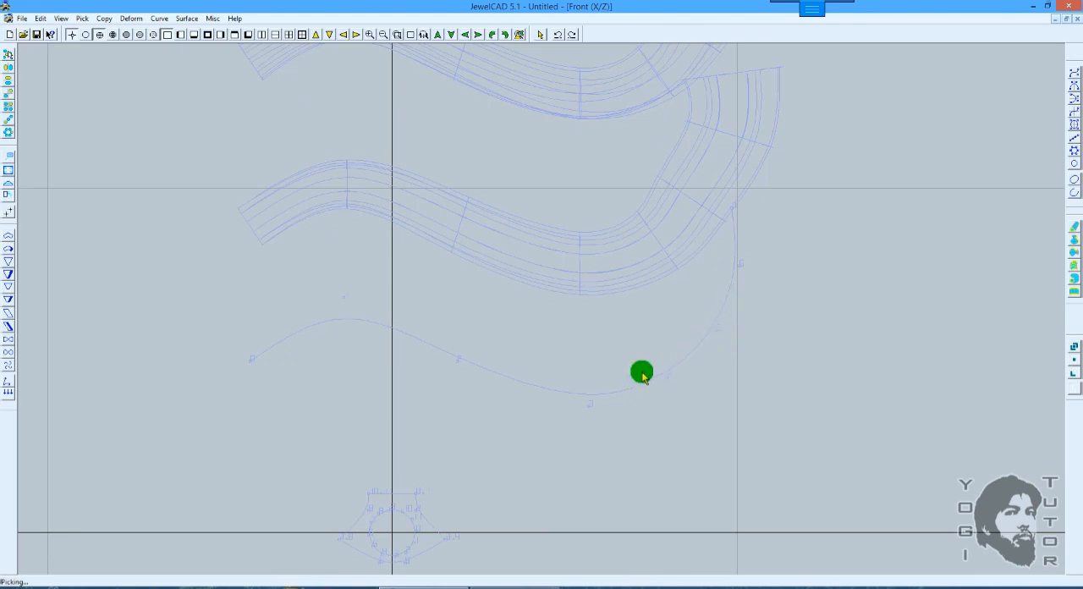
middle_click_drag(747, 337, 751, 322)
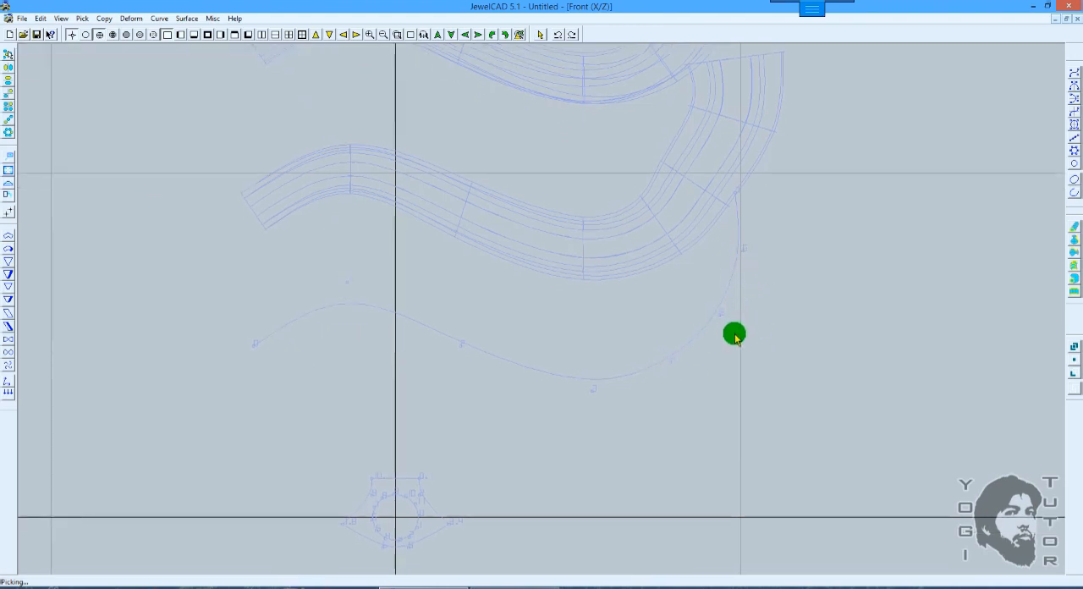
Step: Draw a five-point simple curve below the path curve, rising steeply and bending into a horizontal run ending at about X 0.58, Z 4.92
scroll(730, 307, "down", 1)
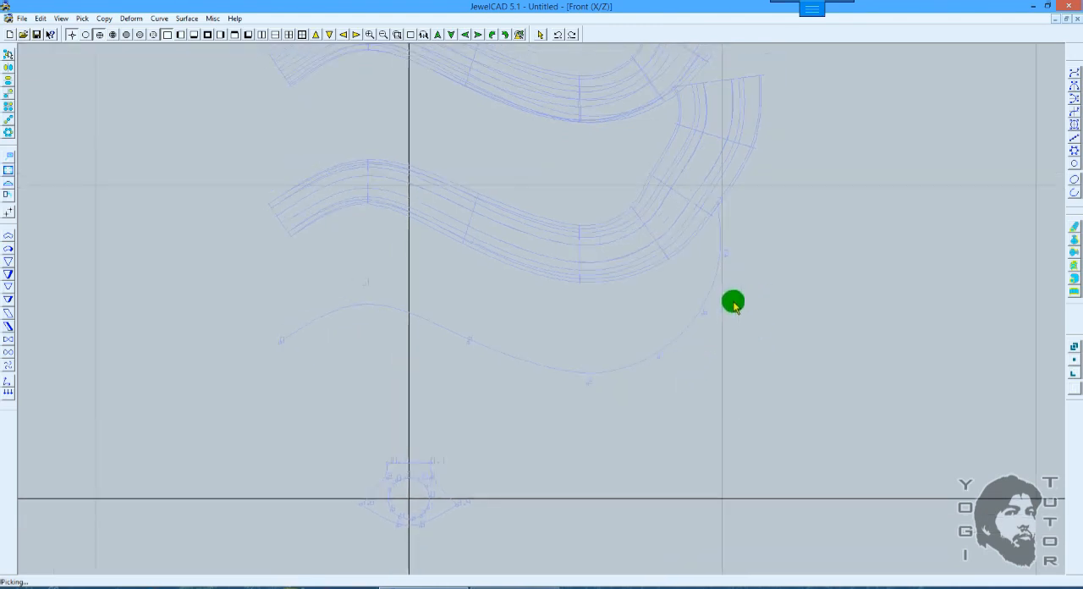
scroll(734, 296, "up", 2)
middle_click_drag(713, 350, 724, 299)
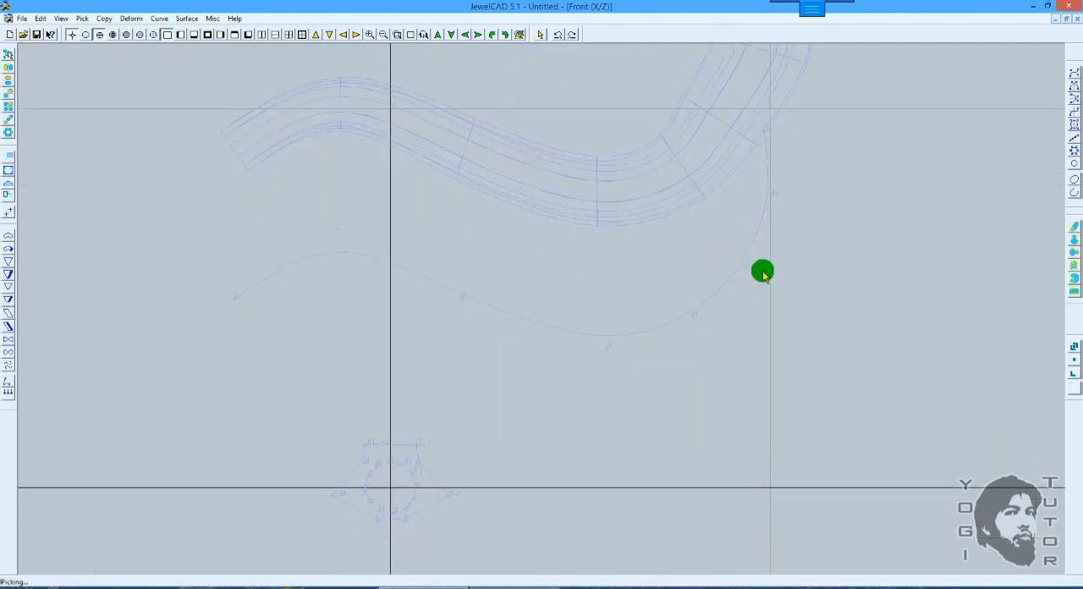
left_click(1073, 75)
scroll(526, 300, "up", 3)
middle_click_drag(522, 316, 581, 251)
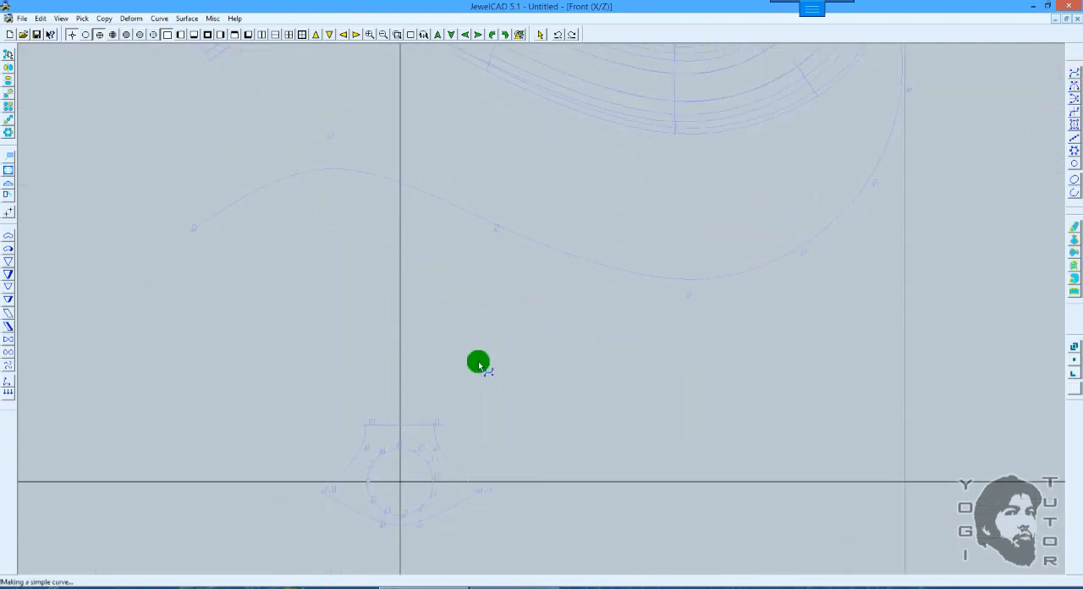
scroll(491, 344, "down", 4)
middle_click_drag(434, 273, 541, 322)
left_click(393, 401)
left_click(394, 334)
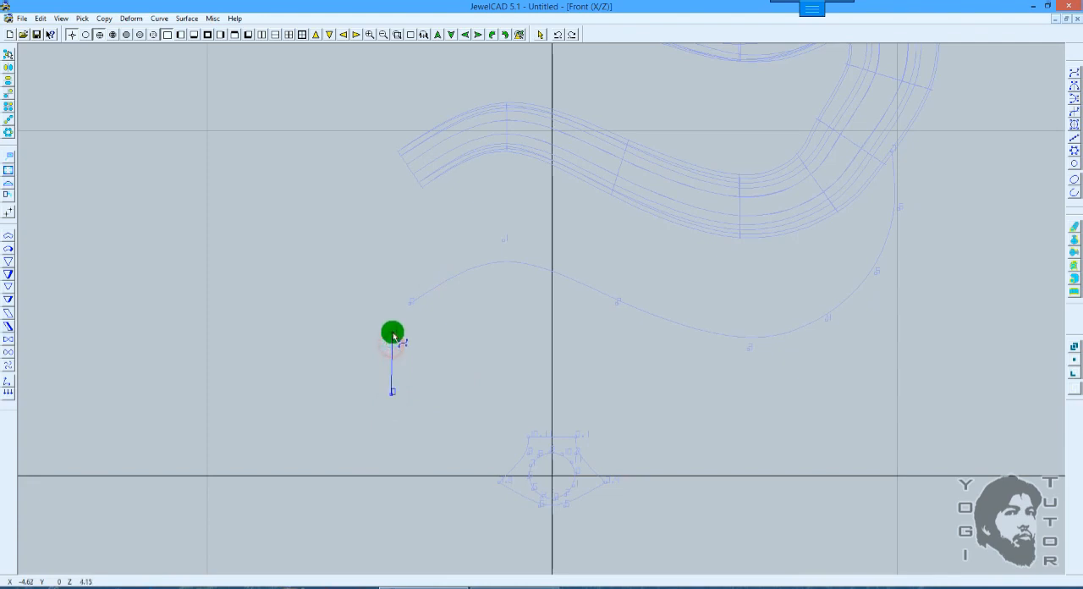
scroll(423, 321, "up", 1)
scroll(427, 319, "up", 1)
left_click(442, 307)
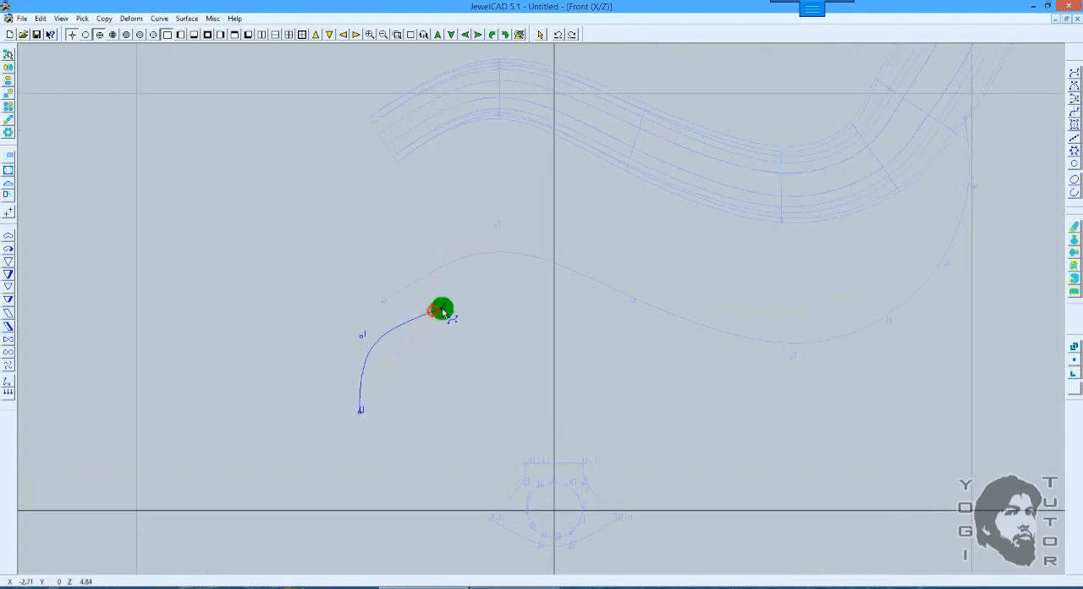
left_click(506, 303)
left_click(580, 305)
middle_click_drag(672, 344, 667, 319)
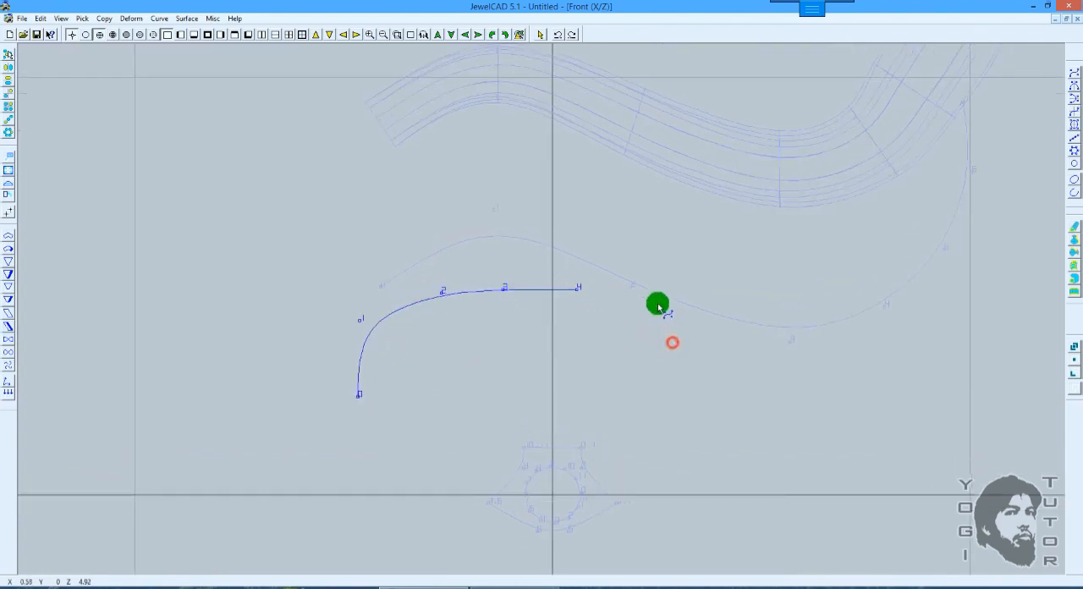
right_click(463, 406)
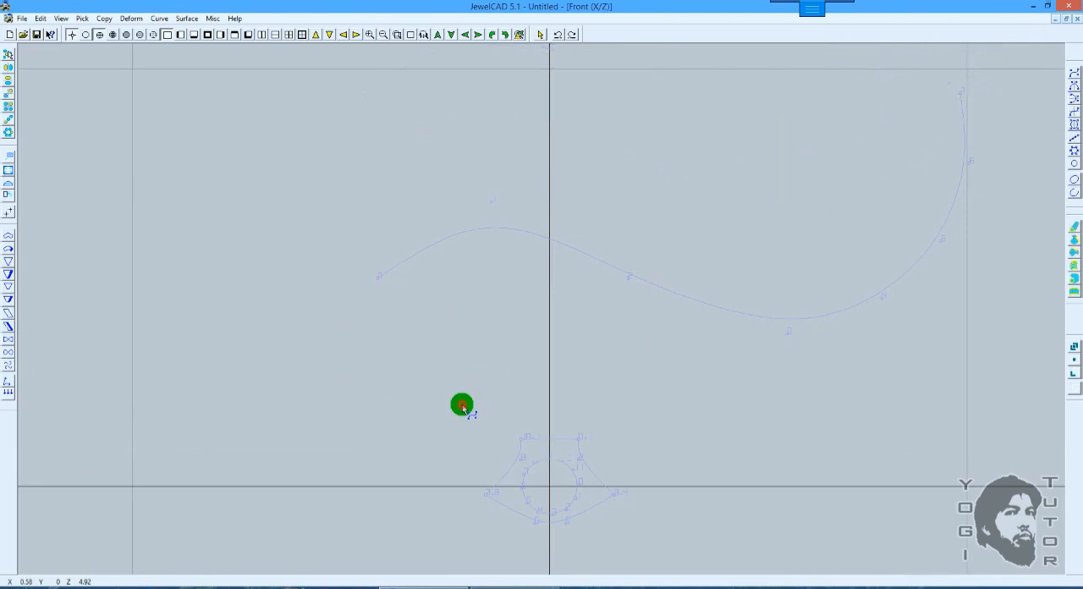
left_click(475, 338)
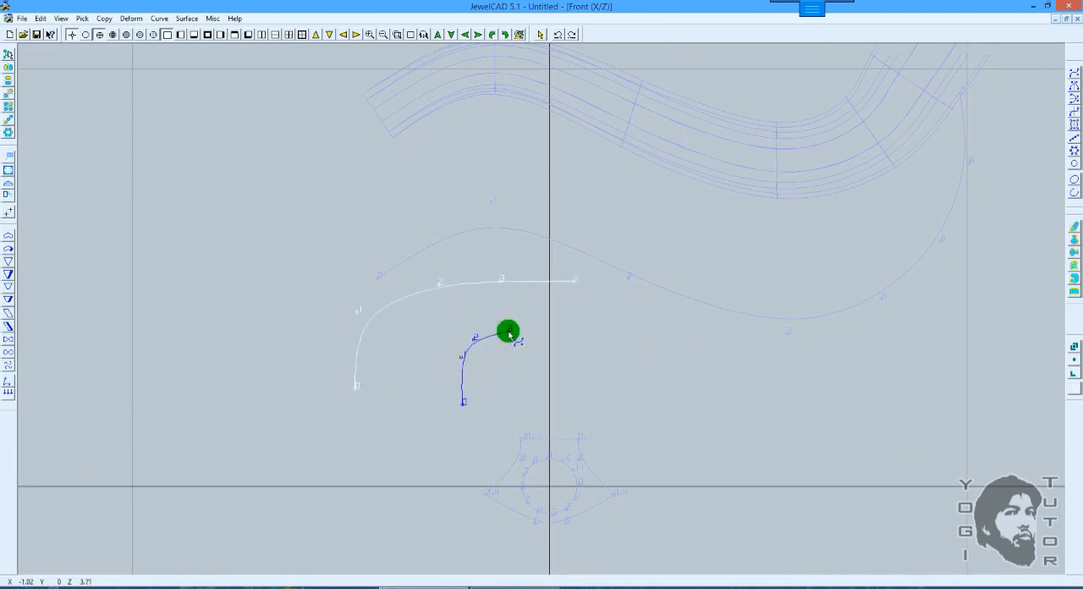
key("space")
key("ctrl+z")
Step: Duplicate the bent curve vertically below itself with Extend, using an extend number of 2
left_click_drag(472, 272, 466, 310)
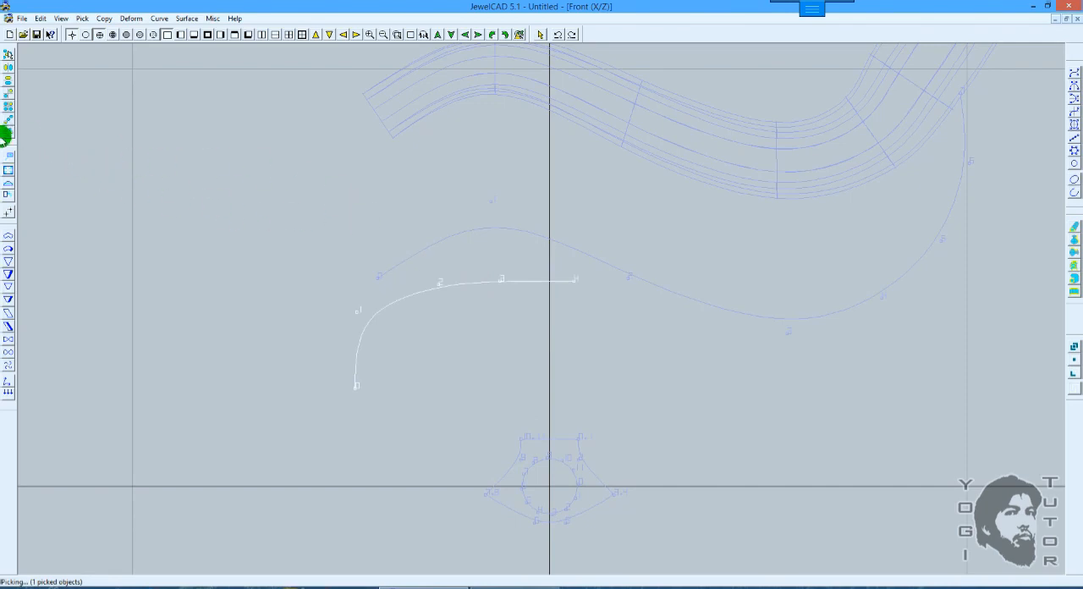
left_click(9, 123)
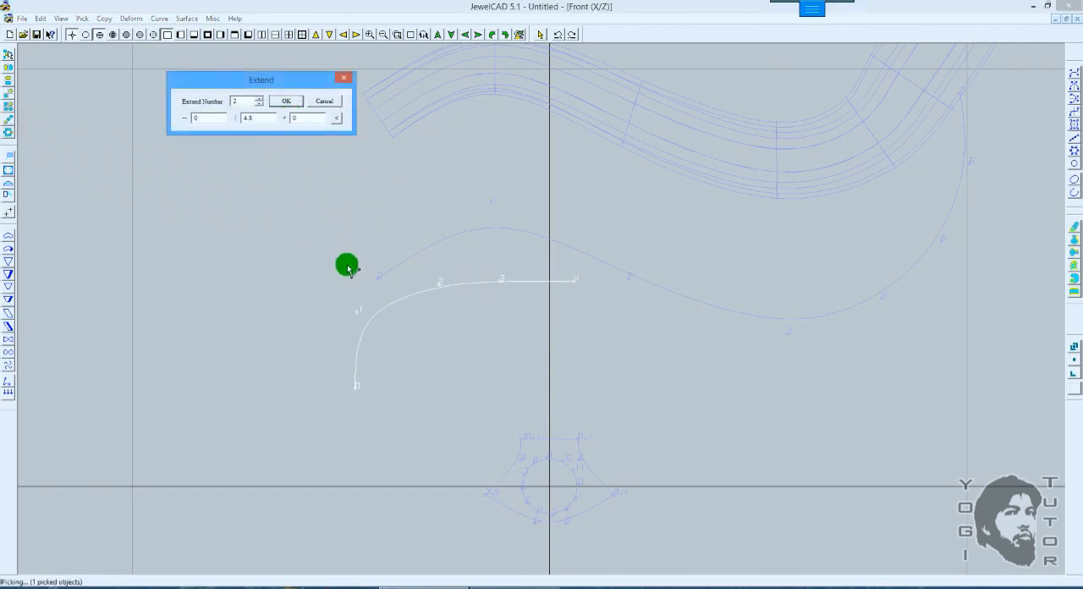
left_click(360, 274)
left_click(286, 101)
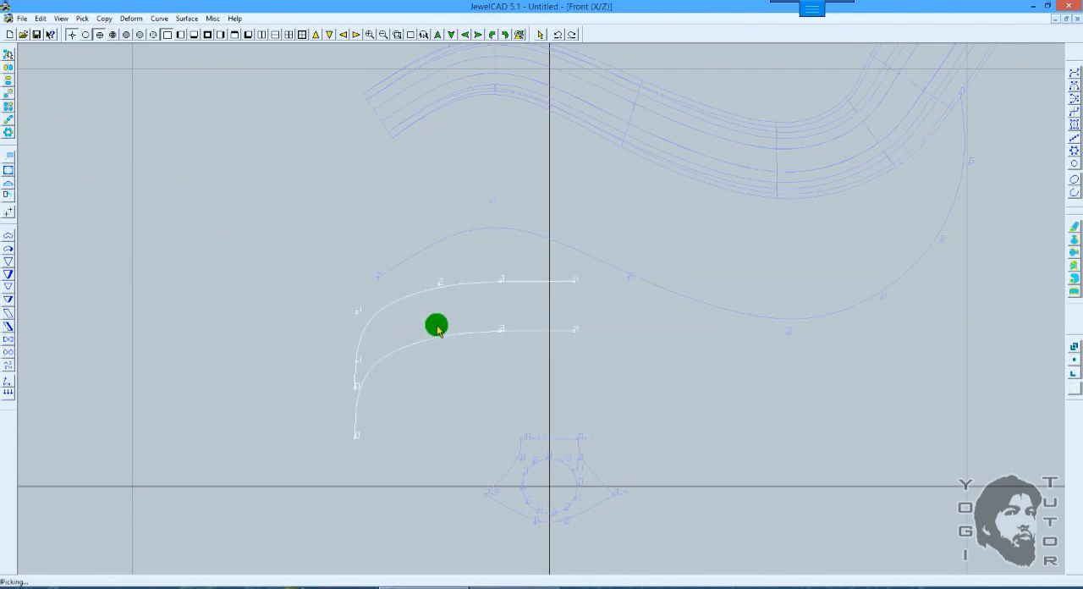
Step: Move only the lower copy of the bent curve about 0.51 further straight down in Z
left_click(446, 327)
left_click_drag(446, 327, 443, 381)
key("m")
left_click_drag(483, 336, 607, 266)
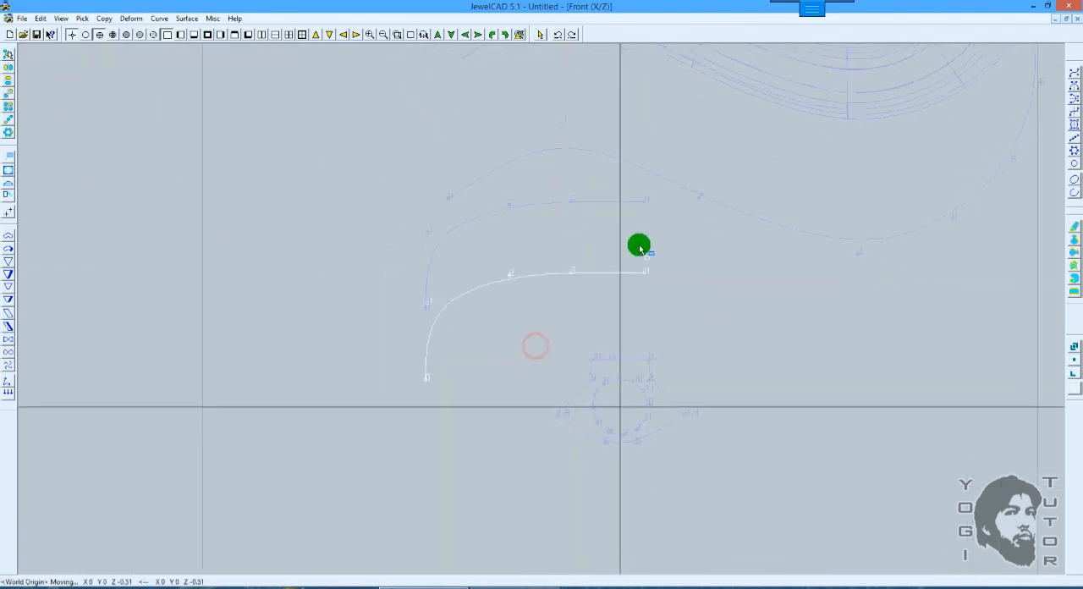
Step: Add a control point on the lower curve's bend and move the neighbouring point below it to about X -4.545, Z 2.285
scroll(660, 239, "up", 3)
left_click(1074, 96)
left_click(1076, 74)
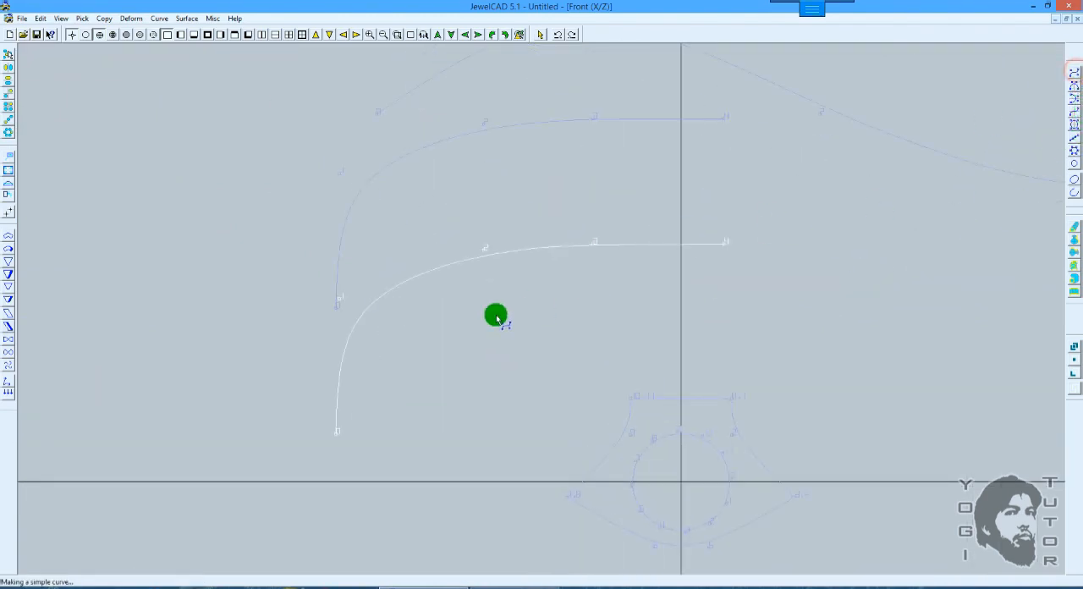
left_click(381, 297)
left_click_drag(381, 294, 391, 273)
left_click_drag(344, 301, 345, 317)
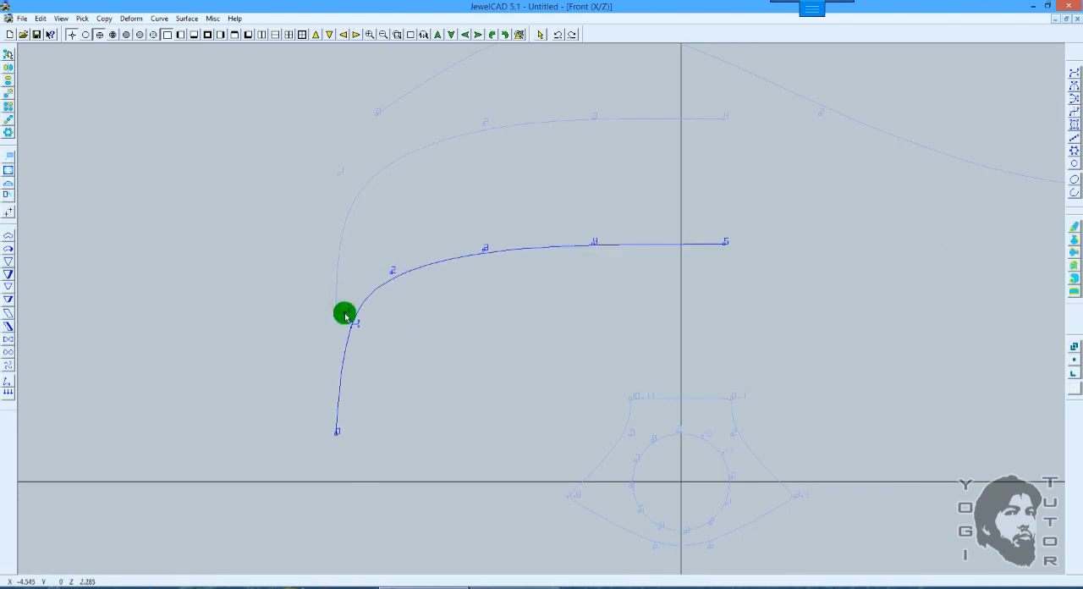
Step: Add two more control points on the bend at about X -3.675, Z 2.905 and X -4.395, Z 2.385, and adjust the spacing of their neighbours
left_click_drag(386, 277, 383, 278)
left_click(410, 269)
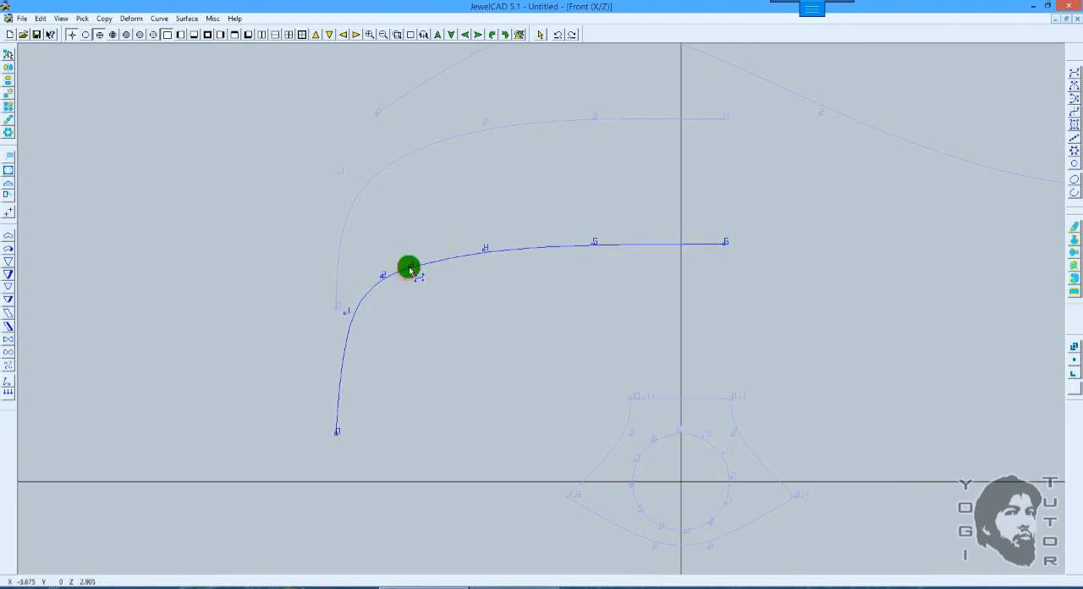
left_click_drag(346, 315, 346, 345)
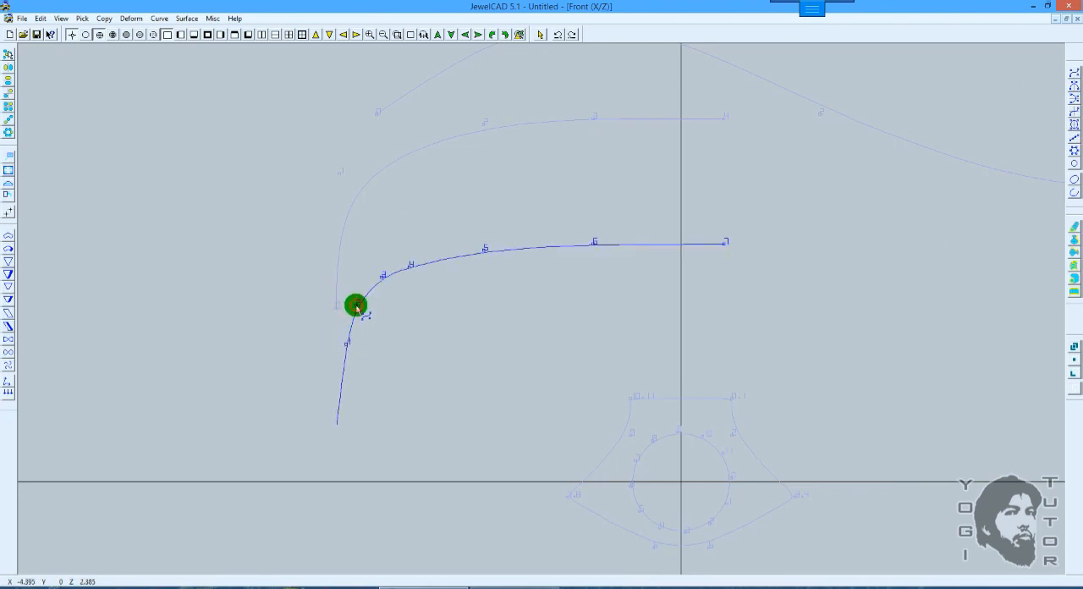
left_click_drag(356, 306, 356, 306)
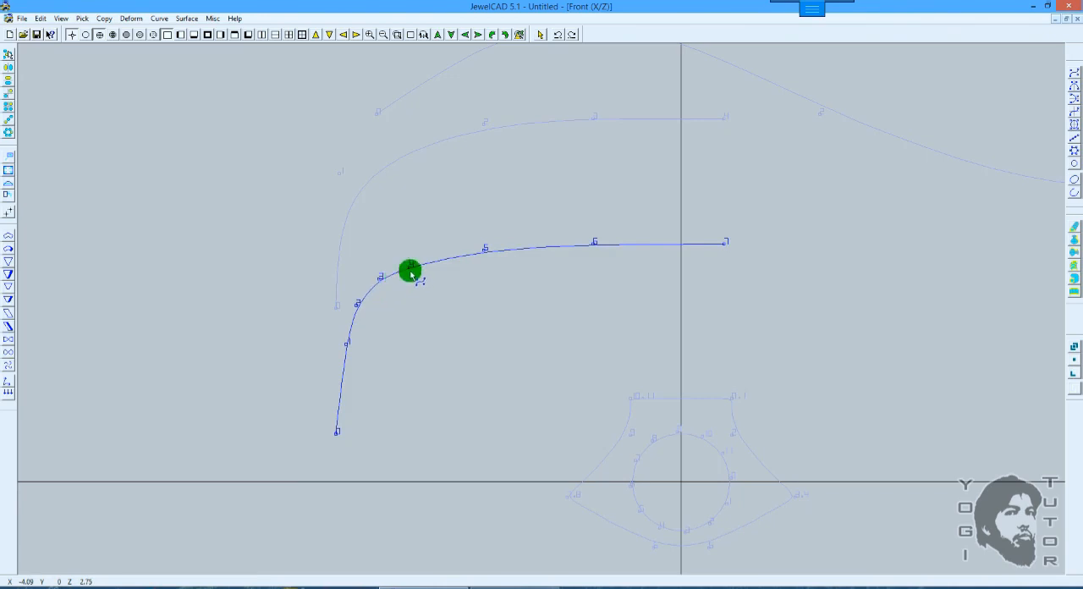
left_click_drag(410, 268, 412, 261)
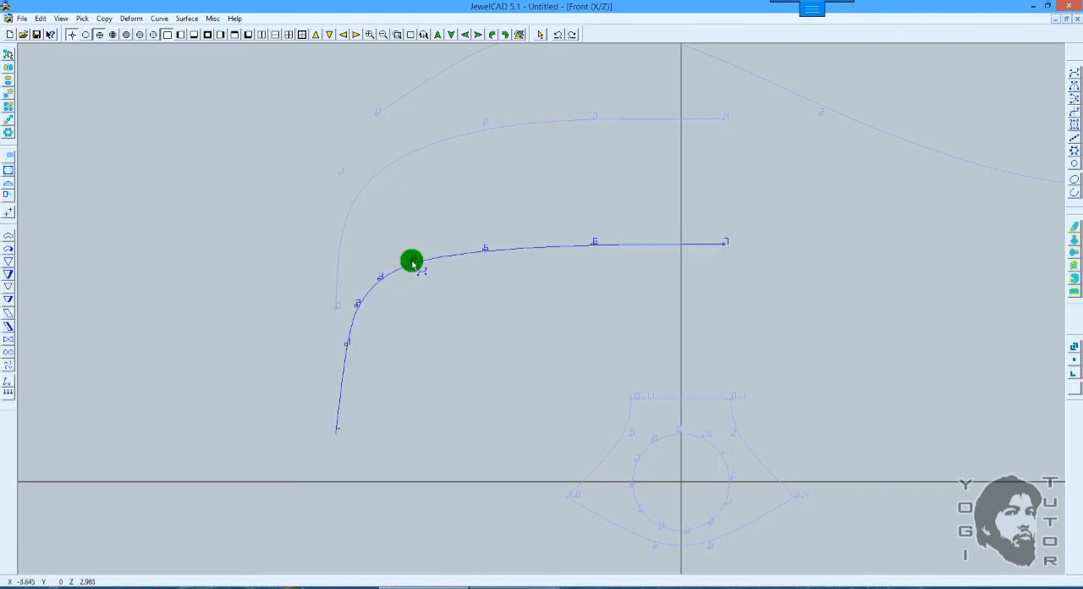
Step: Move the curve with the extra control points straight up in Z so that it overlies the original five-point curve
key("m")
scroll(524, 283, "down", 1)
left_click_drag(564, 312, 568, 210)
scroll(549, 218, "up", 1)
left_click_drag(530, 174, 557, 303)
Step: Shift the overlaid curve's point 1 to about X -4.63, Z 3.275 and slide point 2 down to follow the original curve's steep side
left_click(1075, 71)
scroll(439, 250, "up", 1)
left_click_drag(437, 251, 543, 197)
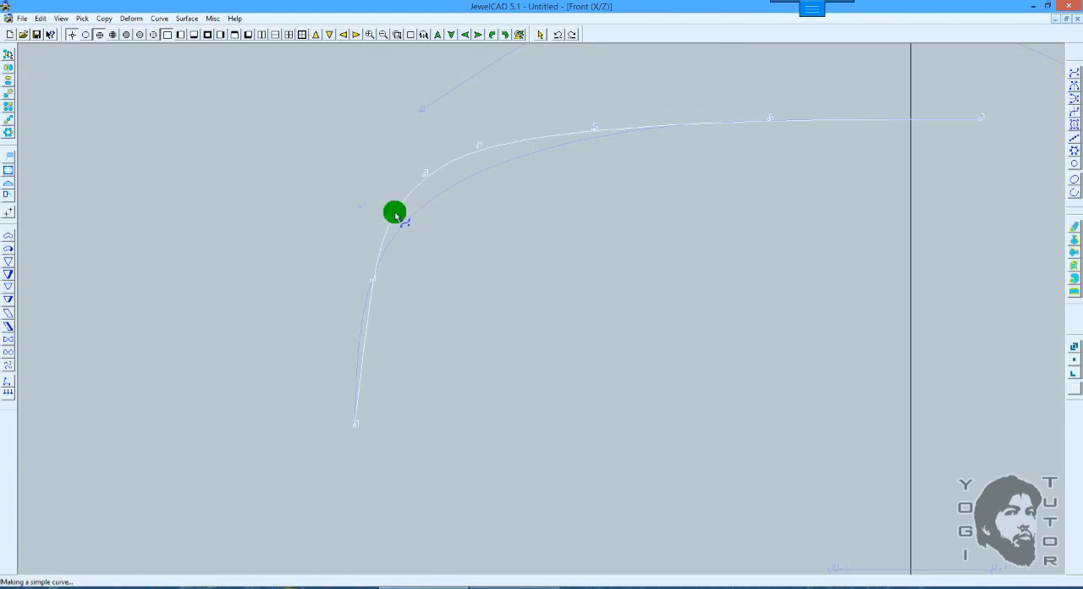
left_click(395, 214)
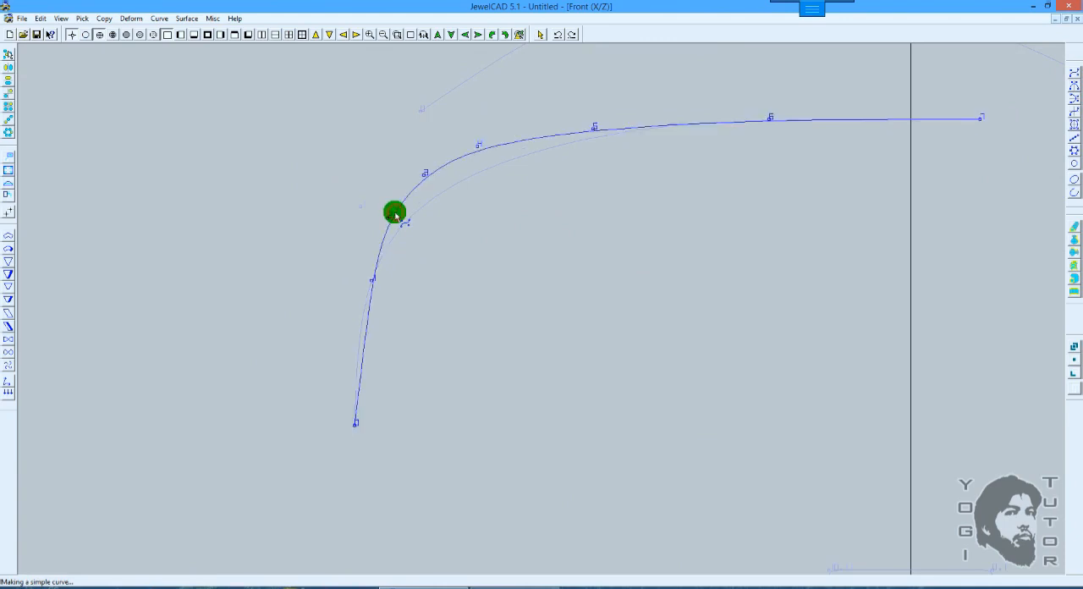
left_click(380, 279)
left_click_drag(373, 285, 361, 315)
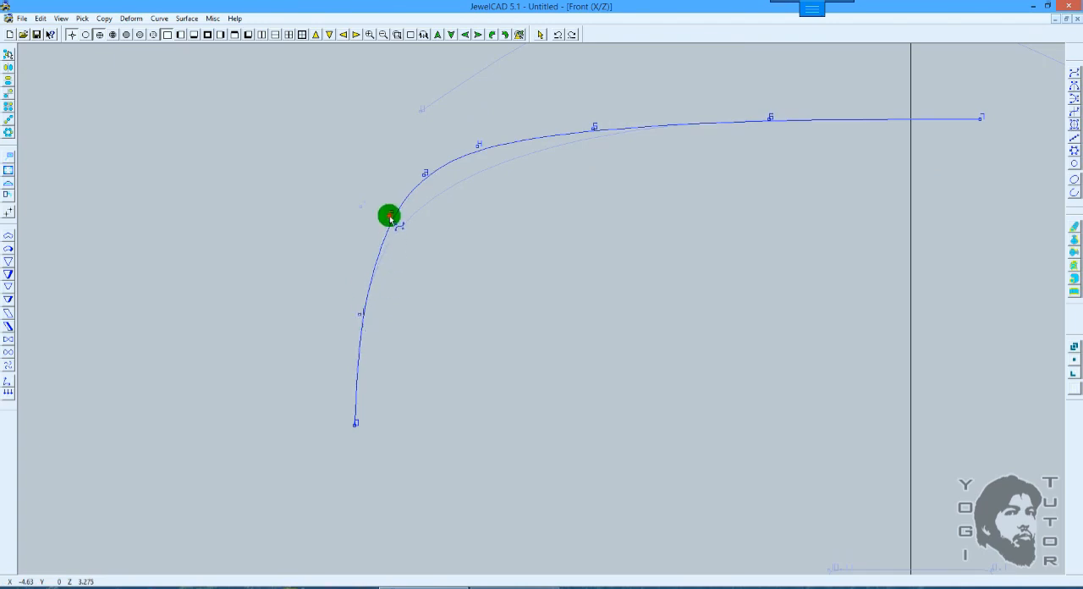
left_click_drag(390, 217, 385, 240)
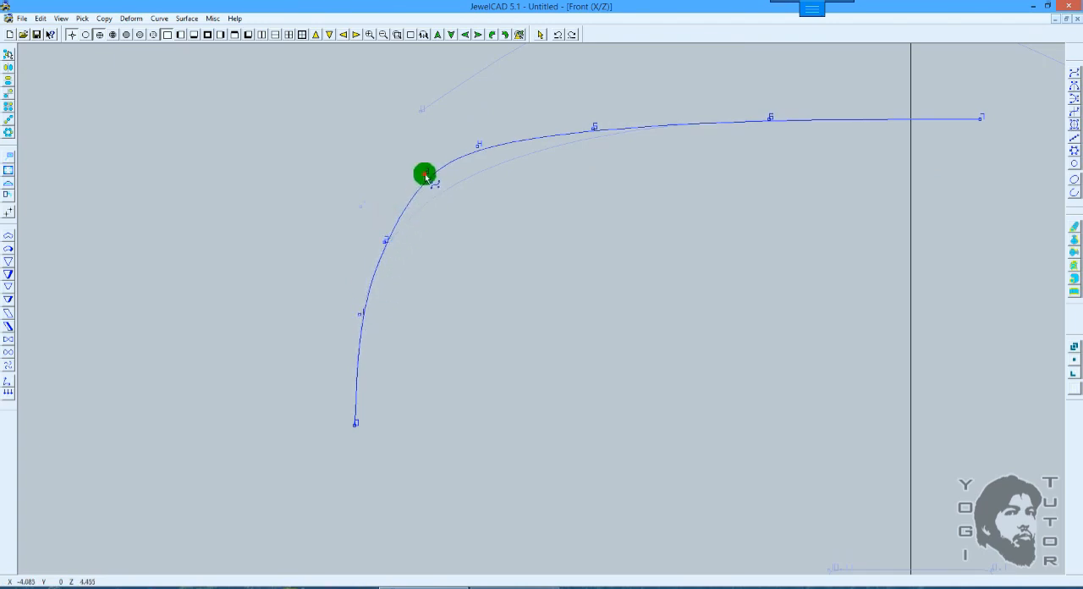
Step: Fit points 3, 4 and 5 of the overlaid curve to the original bend and place point 6 at about X -1.19, Z 4.915
left_click_drag(426, 177, 430, 199)
left_click_drag(478, 146, 488, 165)
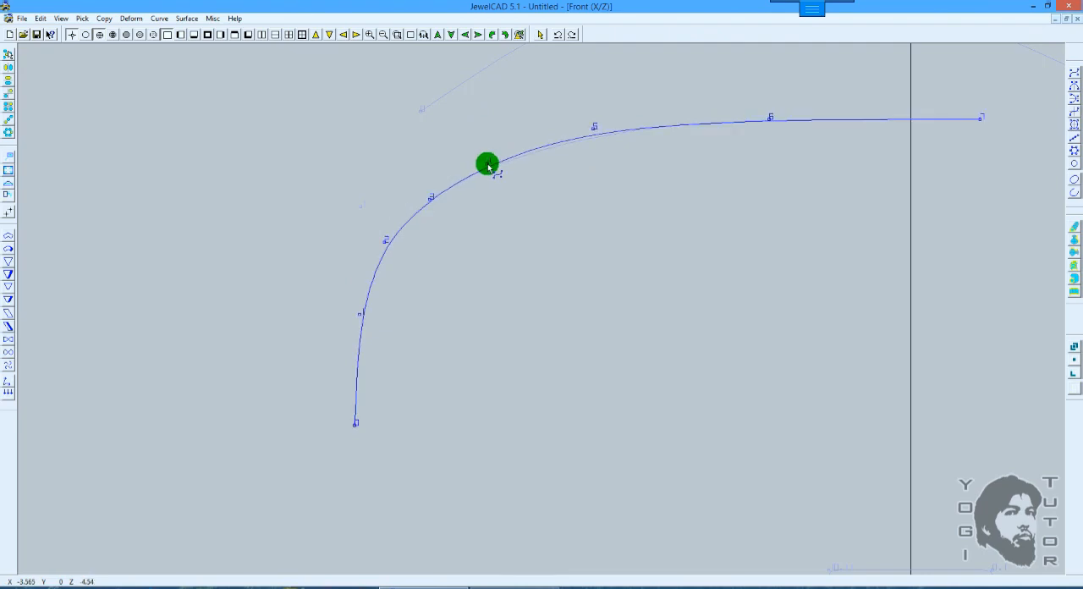
left_click(590, 139)
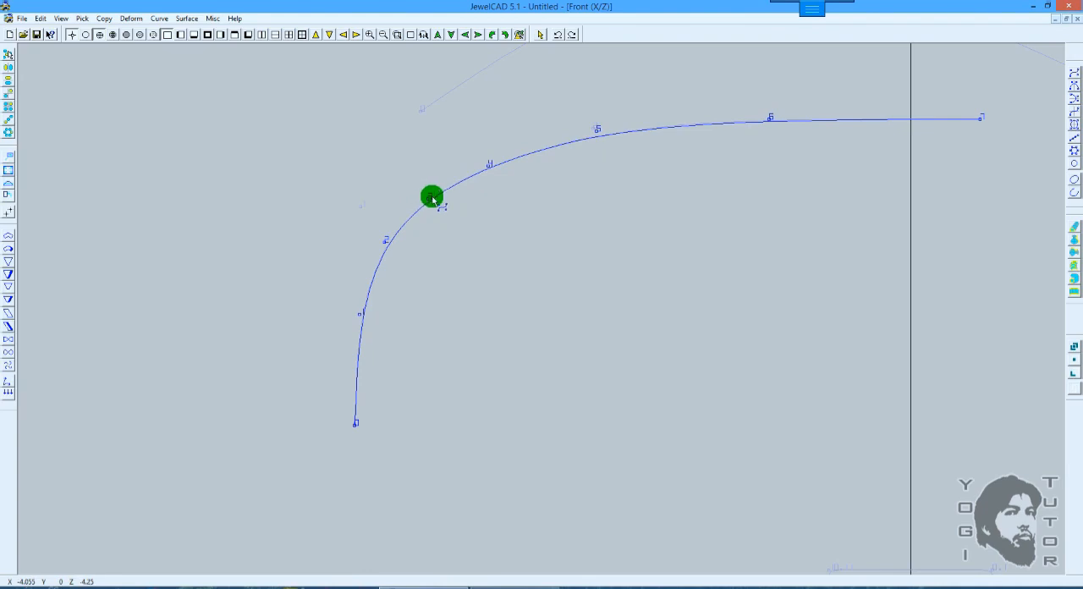
left_click_drag(772, 120, 770, 118)
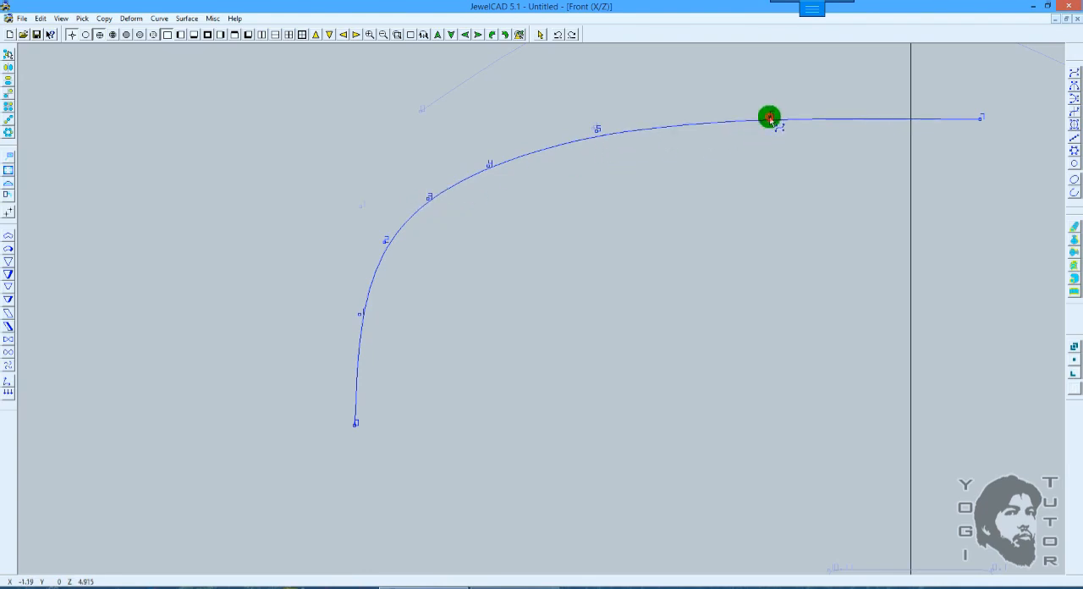
Step: Move the refitted curve straight down until its start meets the horizontal axis, and select the original five-point curve
key("space")
scroll(713, 217, "down", 3)
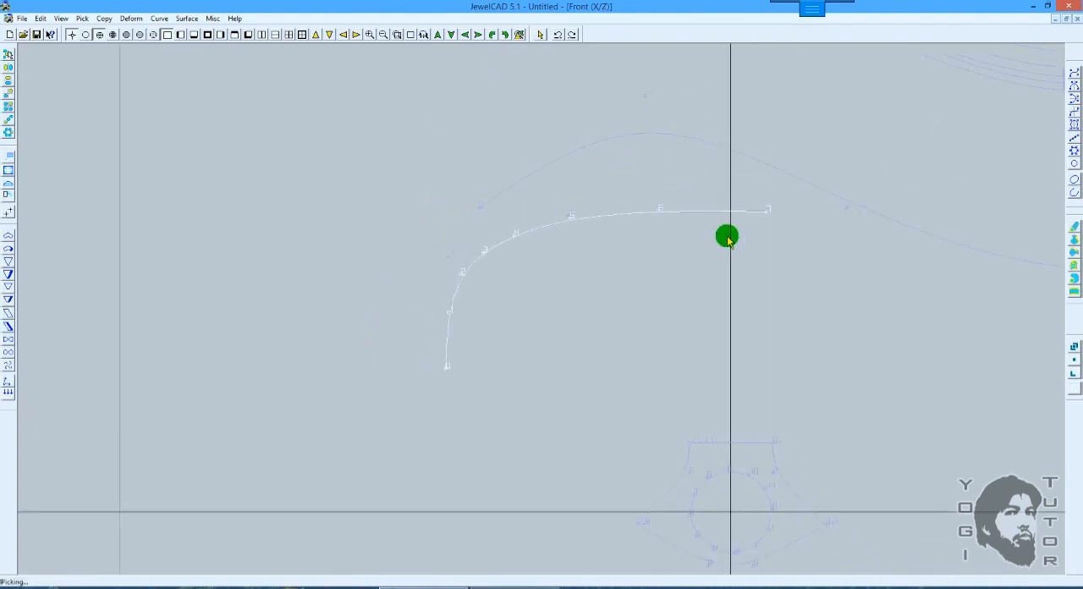
left_click_drag(702, 204, 631, 239)
scroll(673, 218, "up", 1)
key("space")
left_click(579, 197)
left_click(563, 134)
scroll(631, 202, "down", 2)
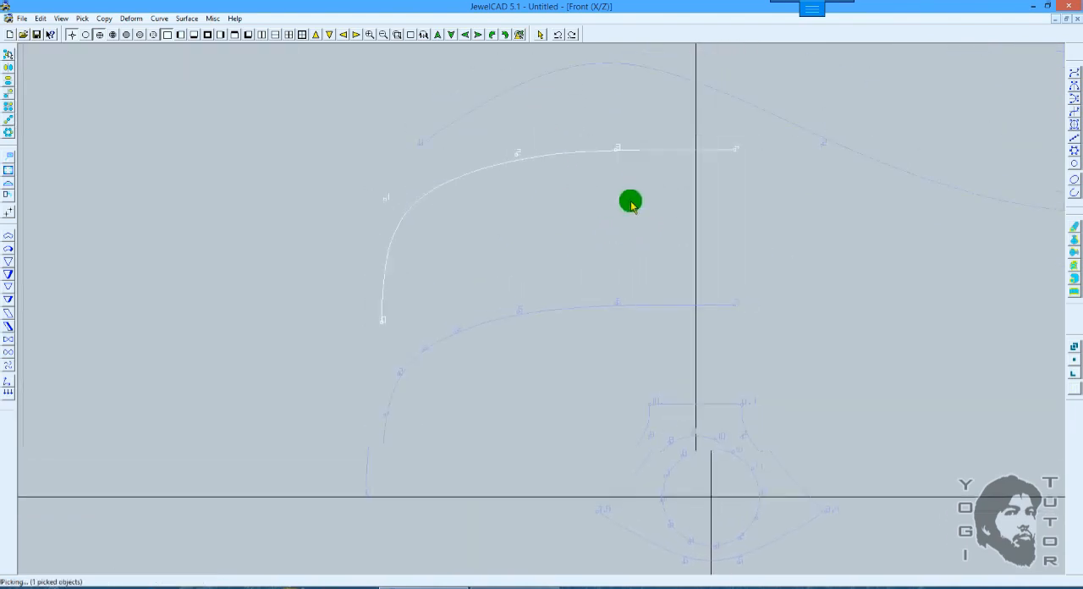
Step: Try a circular-section pipe of diameter 2 with vertical piping along the original curve, check it shaded, and undo it
left_click(1074, 280)
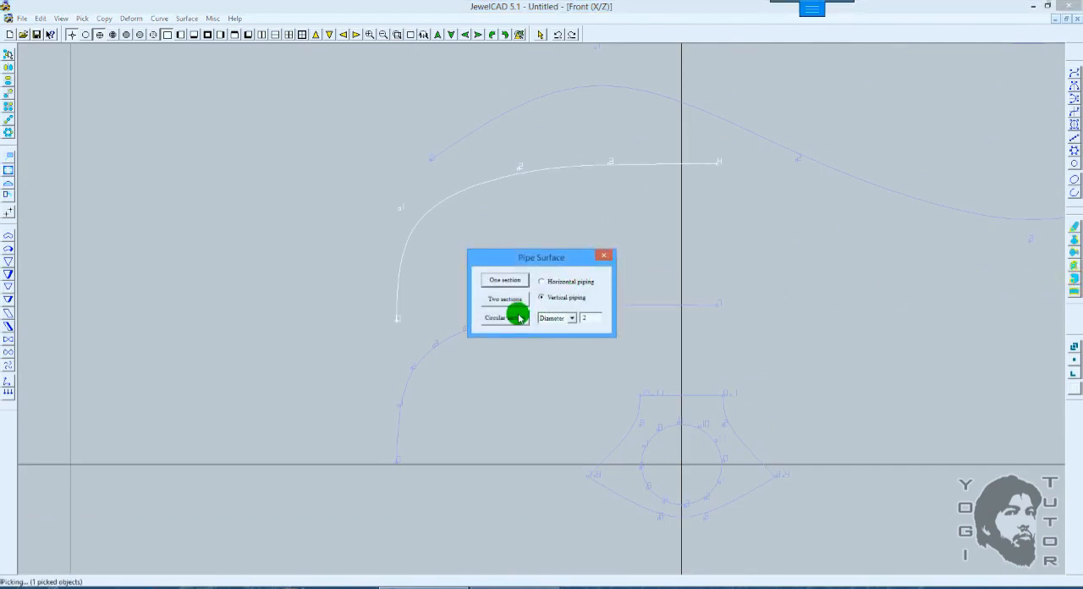
left_click(520, 318)
key("F12")
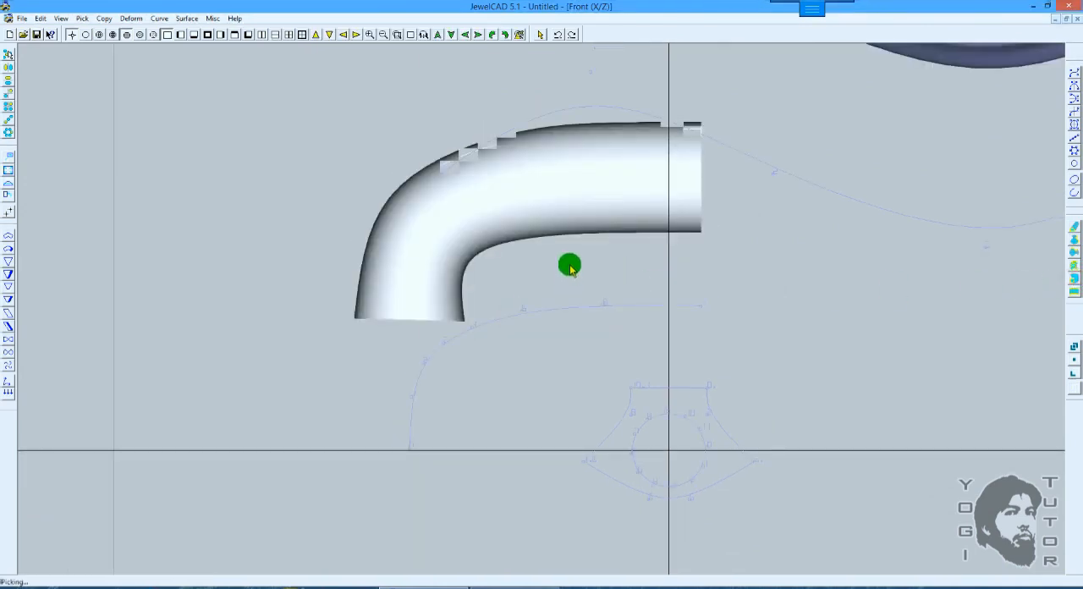
key("F10")
key("ctrl+z")
Step: Build circular-section pipes of diameter 1 with vertical piping along both bent curves and compare their bends in shaded and wireframe display
left_click(1072, 279)
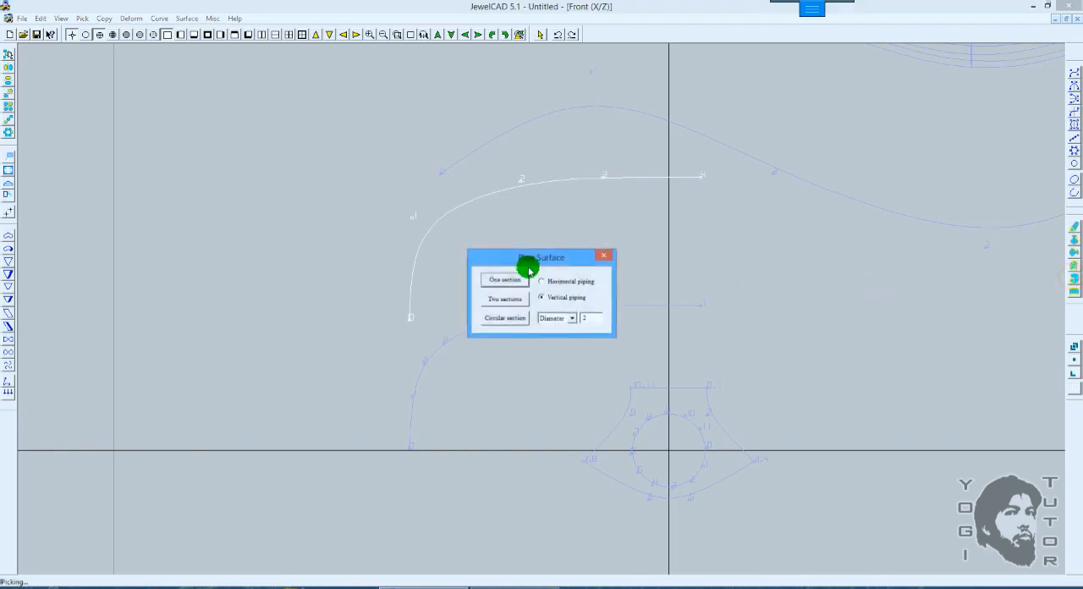
left_click(506, 318)
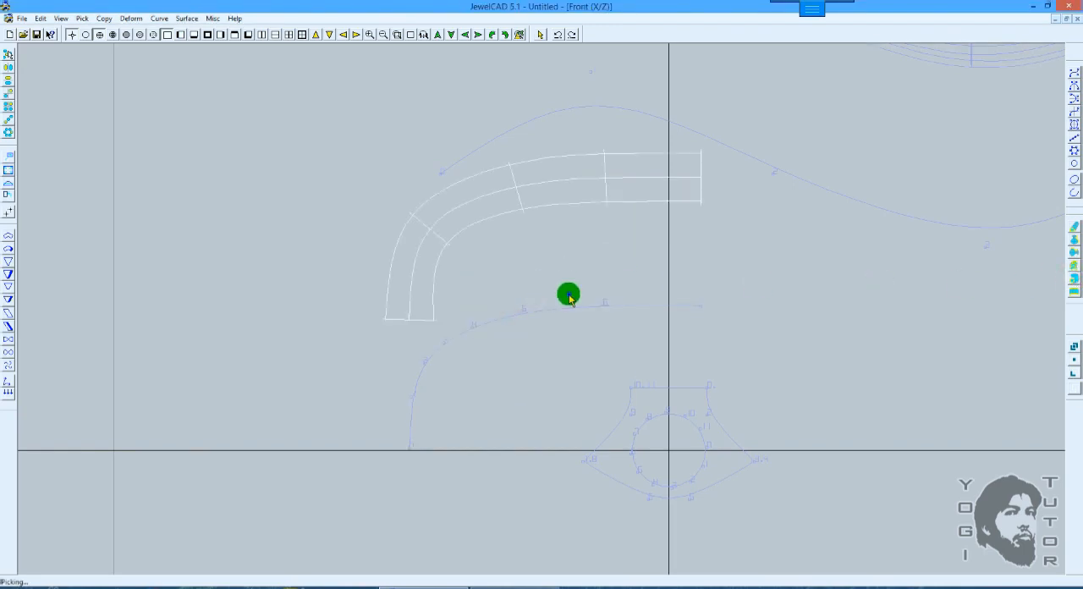
left_click(568, 298)
left_click(1072, 283)
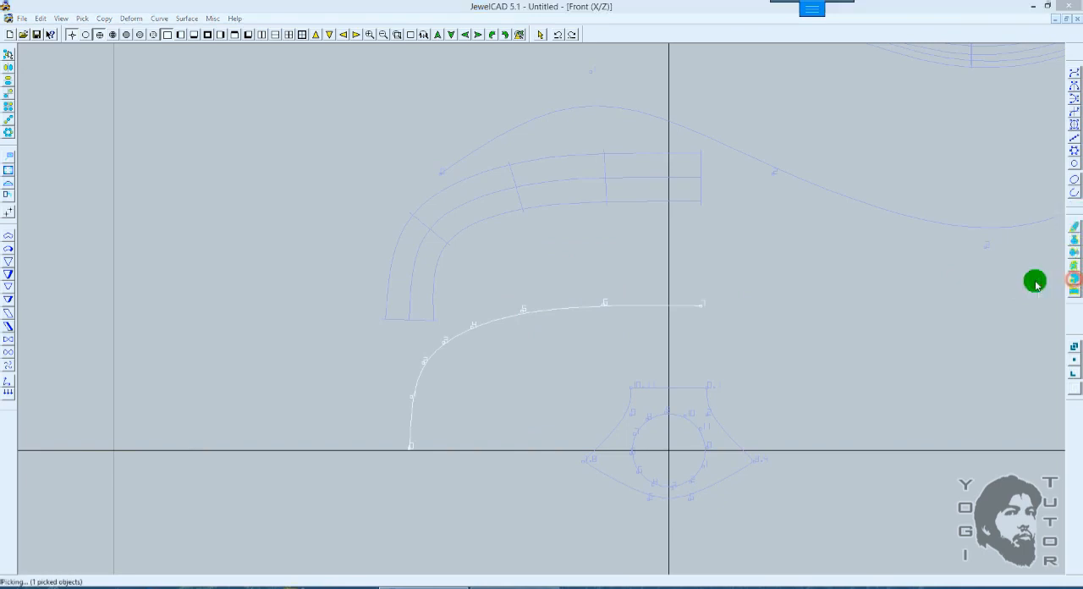
left_click(542, 304)
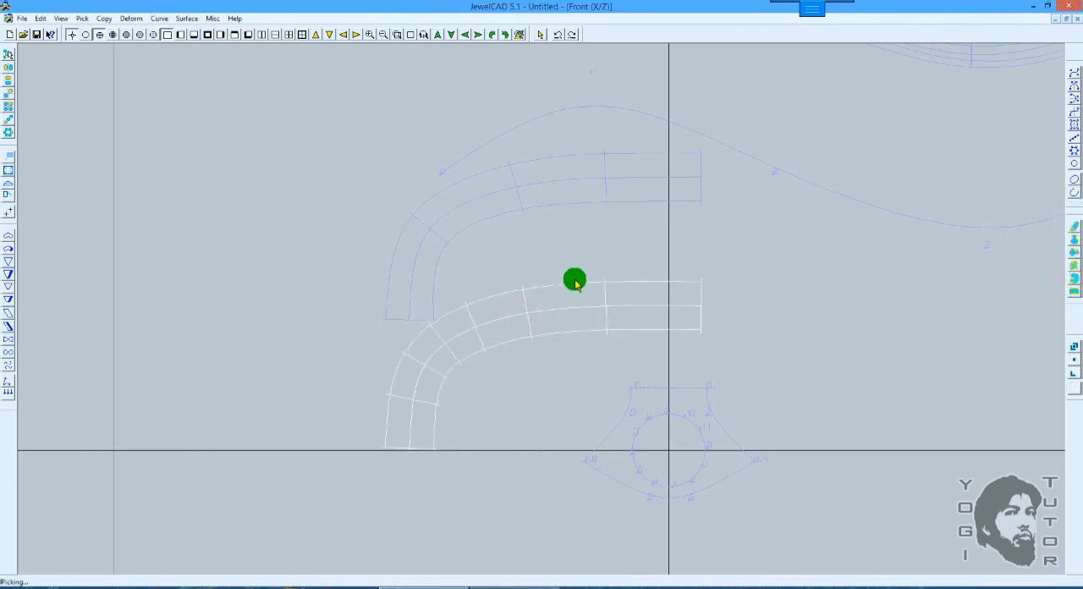
key("F10")
mouse_move(587, 277)
middle_mouse_down()
mouse_move(610, 256)
mouse_move(569, 227)
middle_mouse_up()
key("F10")
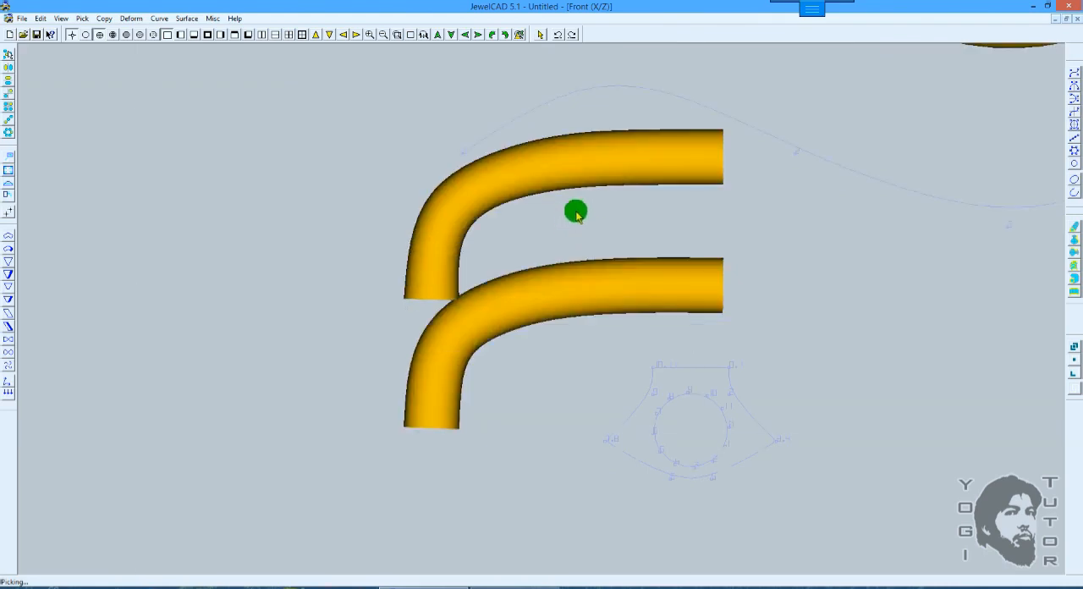
scroll(522, 271, "up", 1)
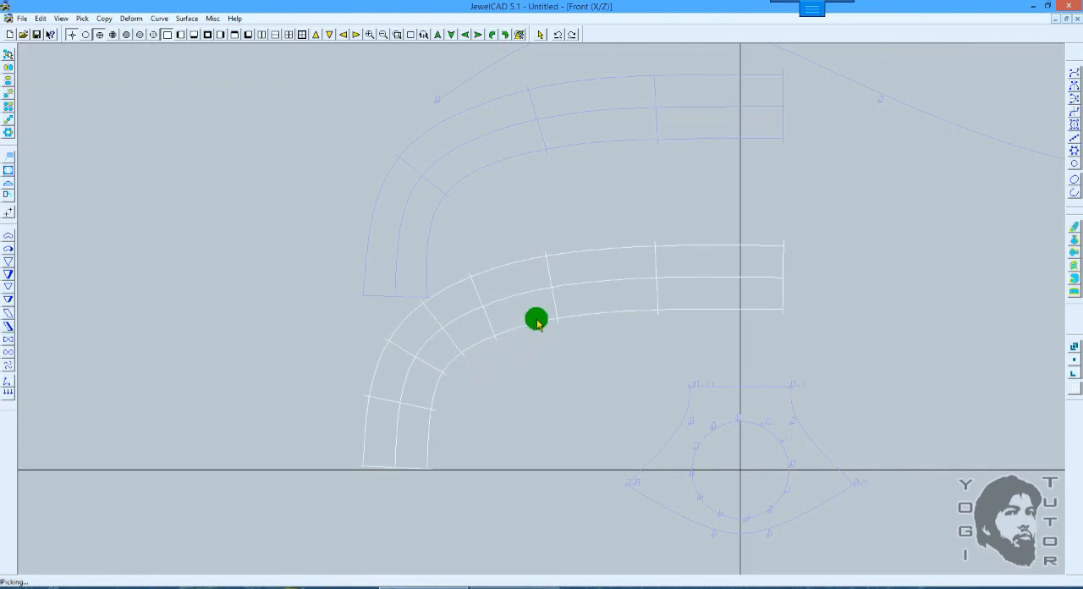
Step: Show the upper bent pipe's control points, select those at its bend, and try shifting them while checking the shaded display
key("F10")
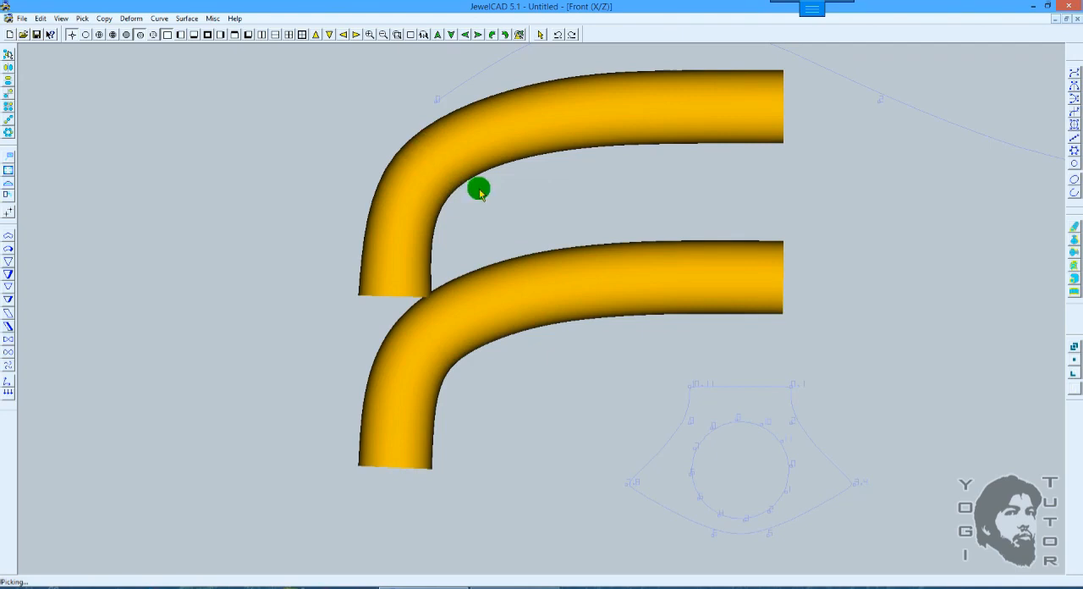
key("F10")
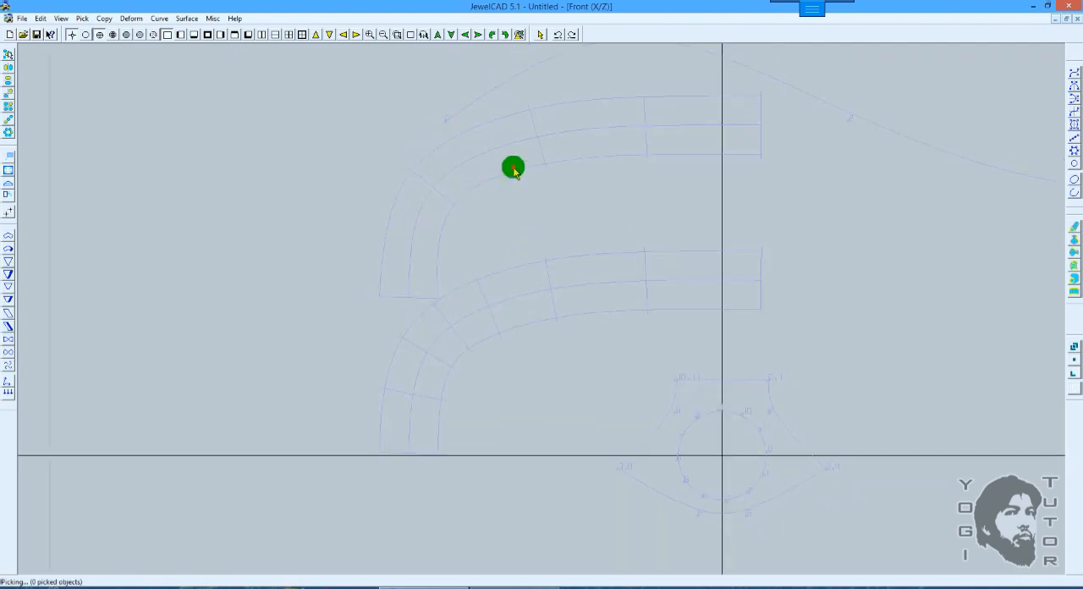
left_click_drag(368, 143, 472, 225)
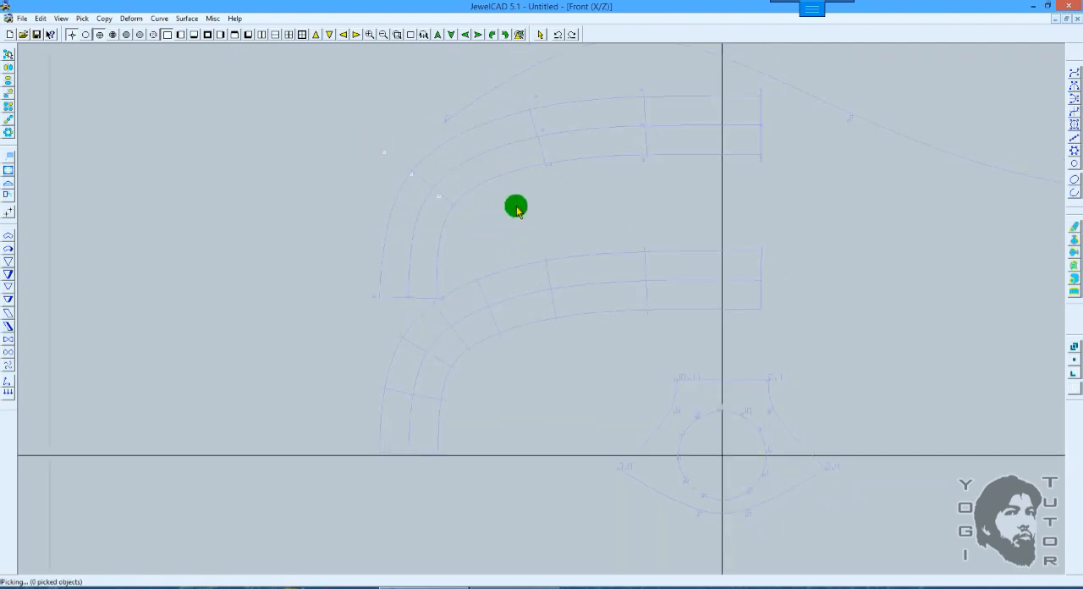
key("F10")
key("m")
left_click_drag(570, 222, 560, 217)
key("ctrl+z")
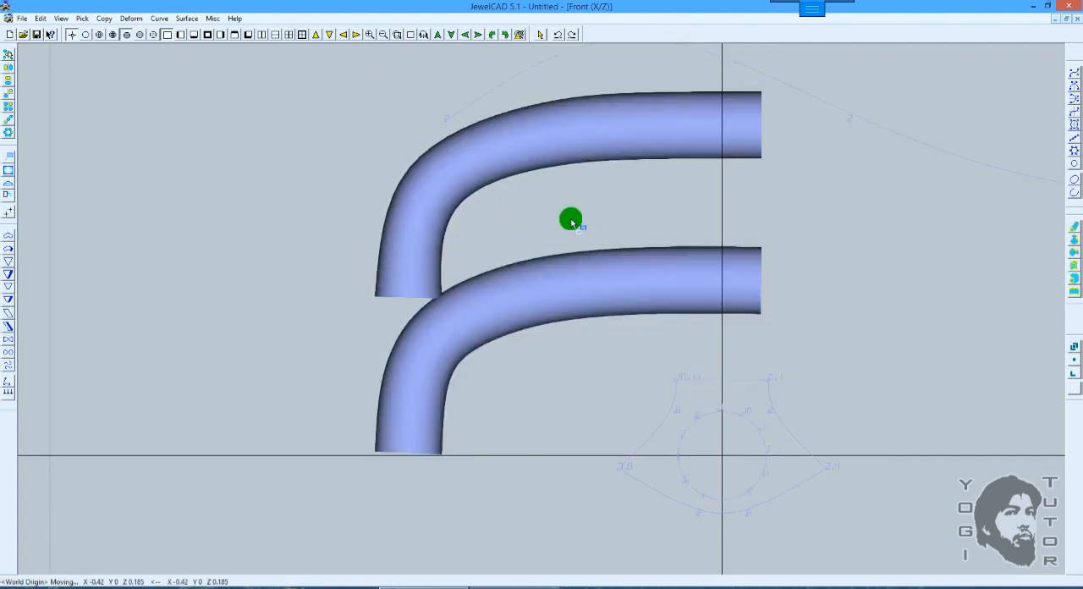
Step: Compare the control points of the upper and lower bent pipes, and hide the upper pipe's points again
key("F10")
left_click(502, 330)
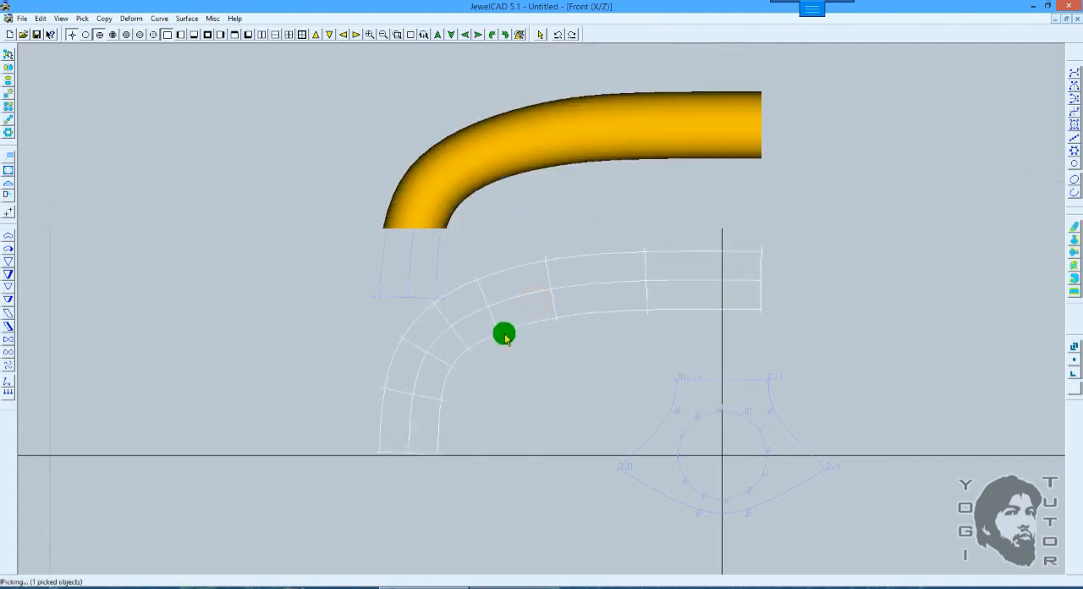
scroll(493, 305, "up", 1)
left_click(448, 310)
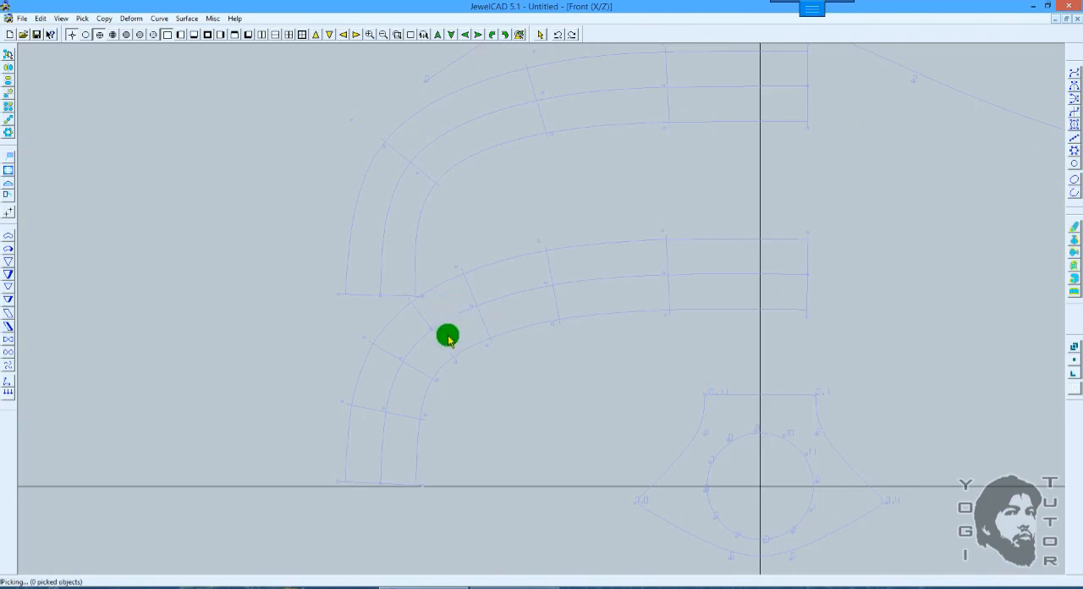
left_click(452, 225)
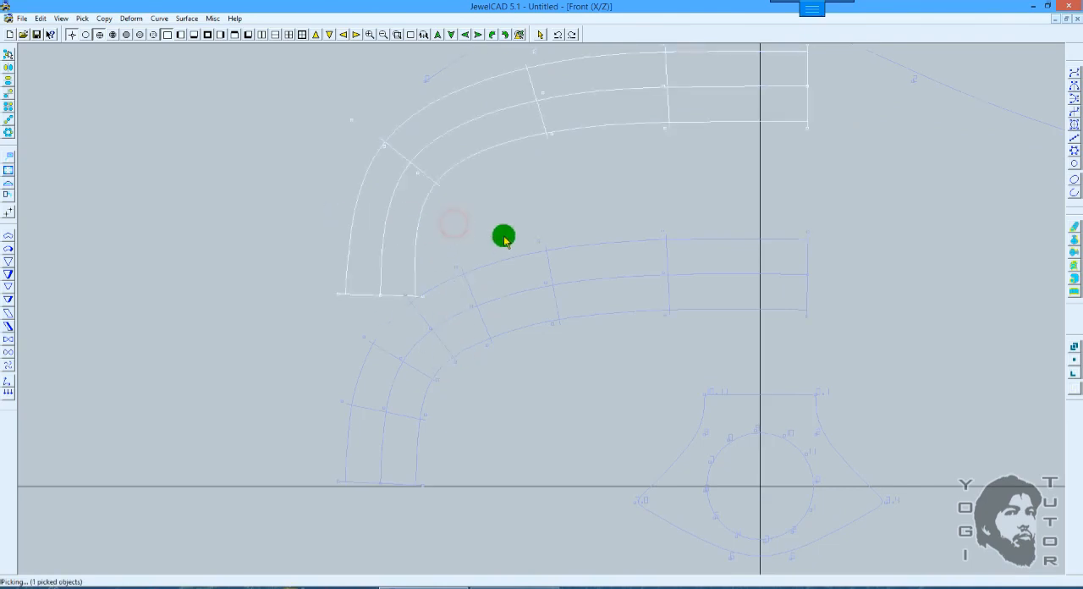
scroll(517, 234, "down", 1)
key("F10")
Step: Move the lower bent pipe straight down by 0.28 in Z and check both pipes in shaded and wireframe display
key("F10")
left_click(581, 249)
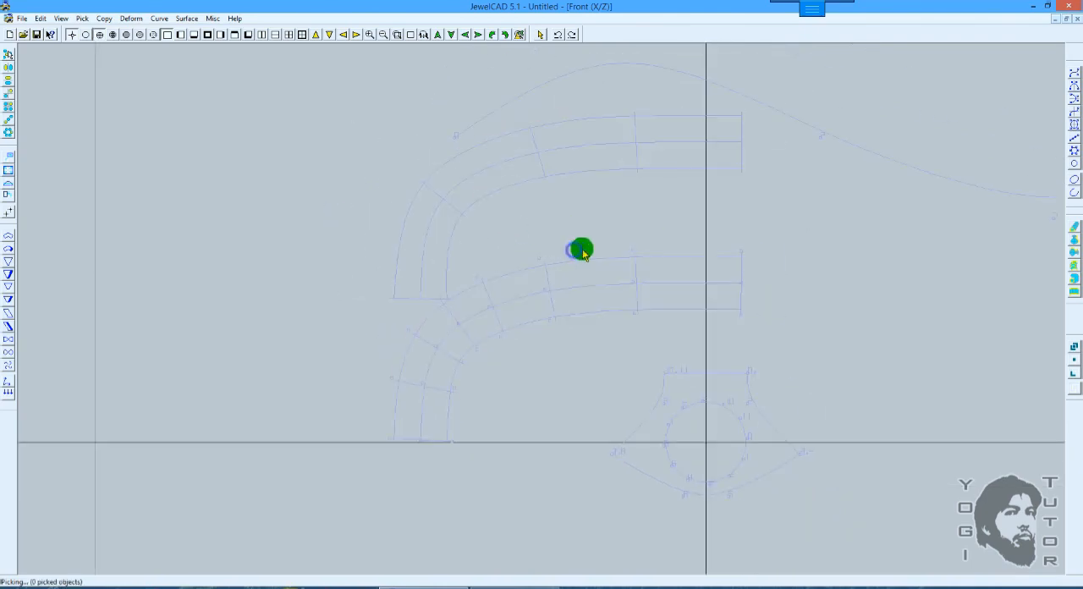
left_click(614, 264)
key("F10")
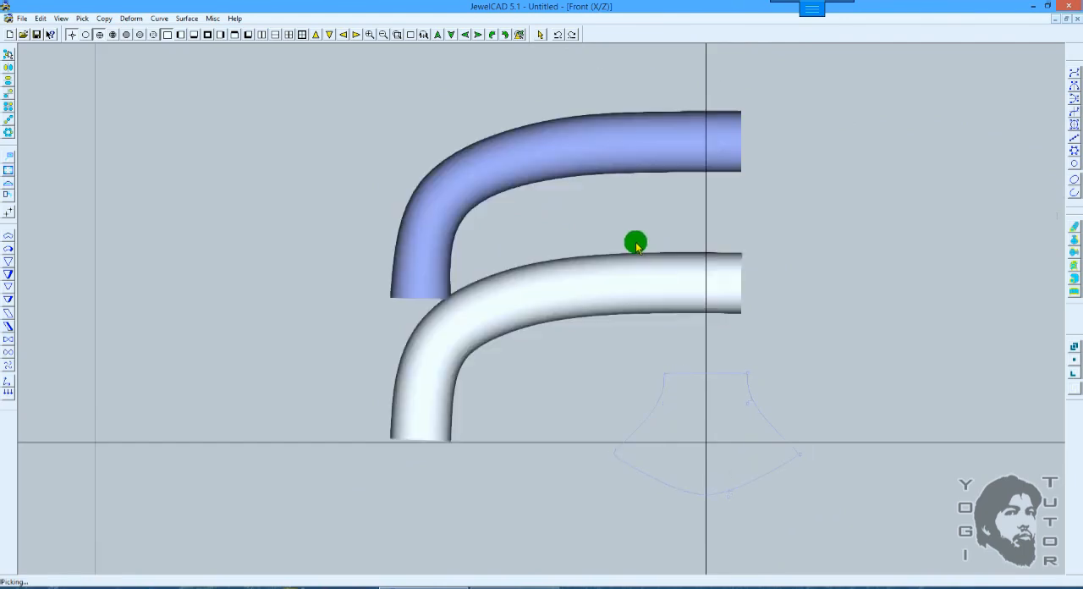
left_click_drag(638, 245, 640, 261)
key("F10")
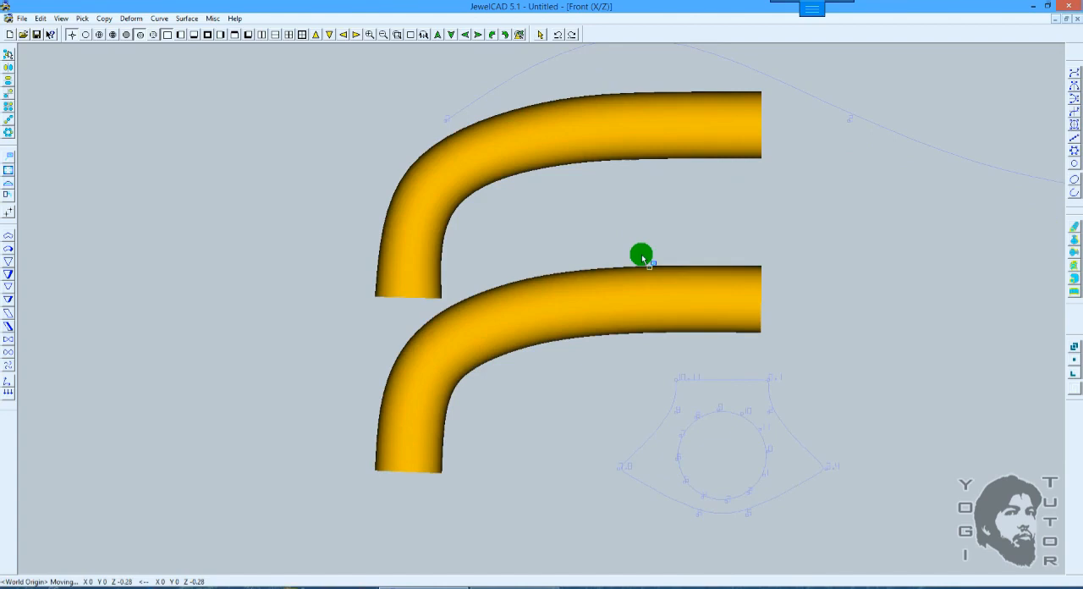
key("F10")
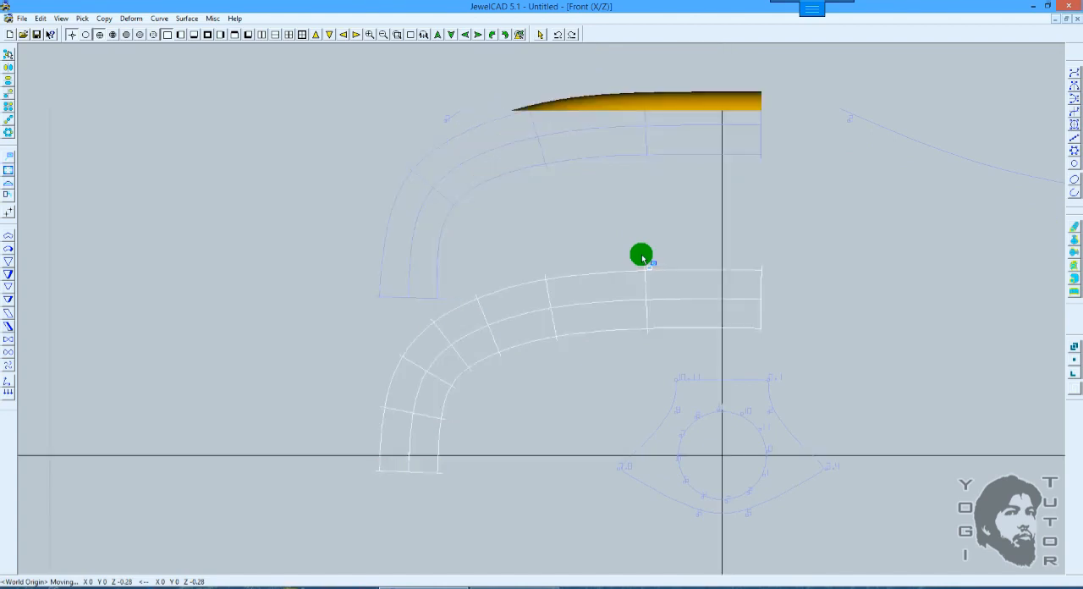
mouse_move(522, 324)
left_mouse_down()
mouse_move(459, 227)
mouse_move(654, 351)
left_mouse_up()
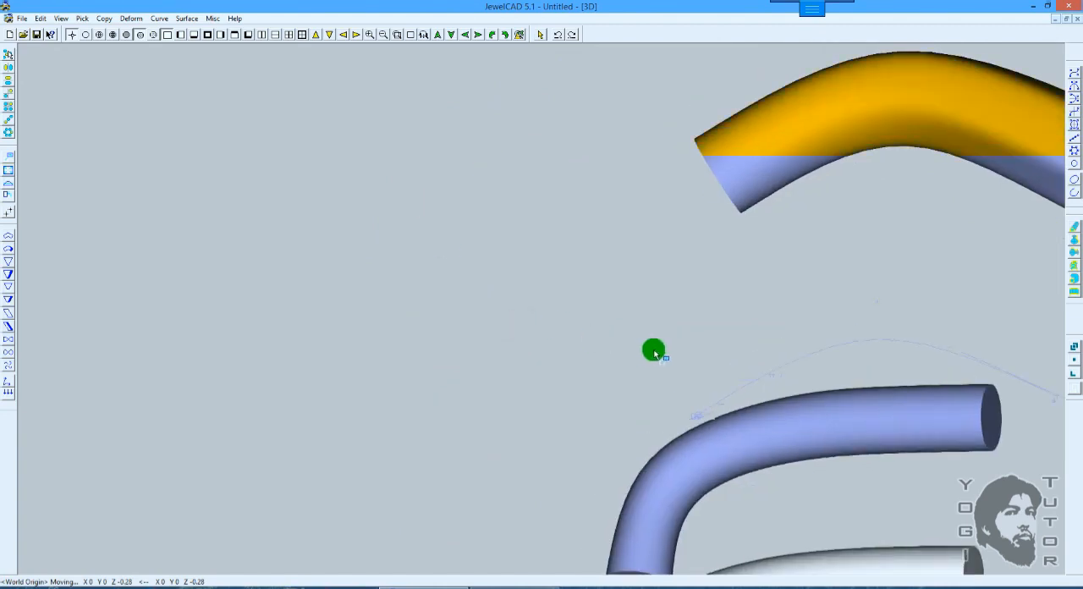
key("Escape")
key("u")
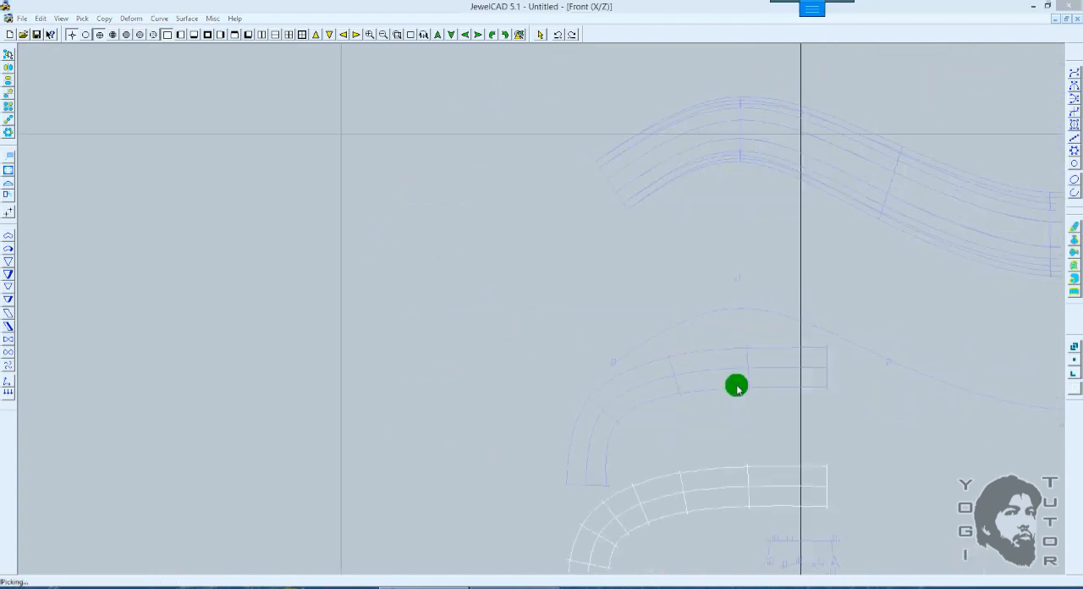
Step: Remove the wavy pipes, their path curve and the section shapes, keeping only the two bent pipes
left_click(733, 362)
left_click(616, 349)
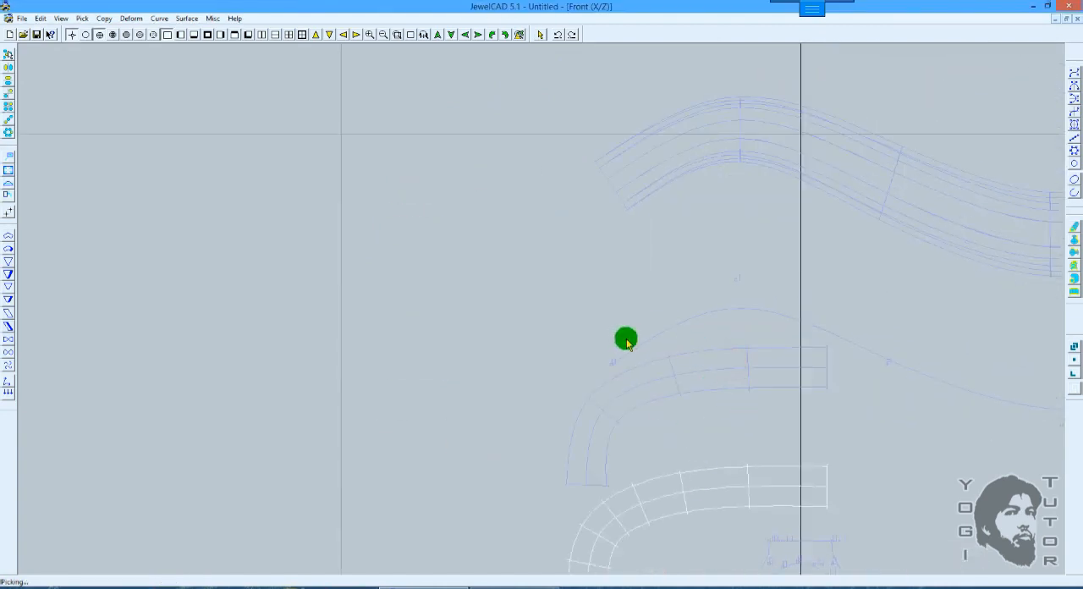
key("ctrl+a")
left_click_drag(701, 355, 680, 507)
key("Delete")
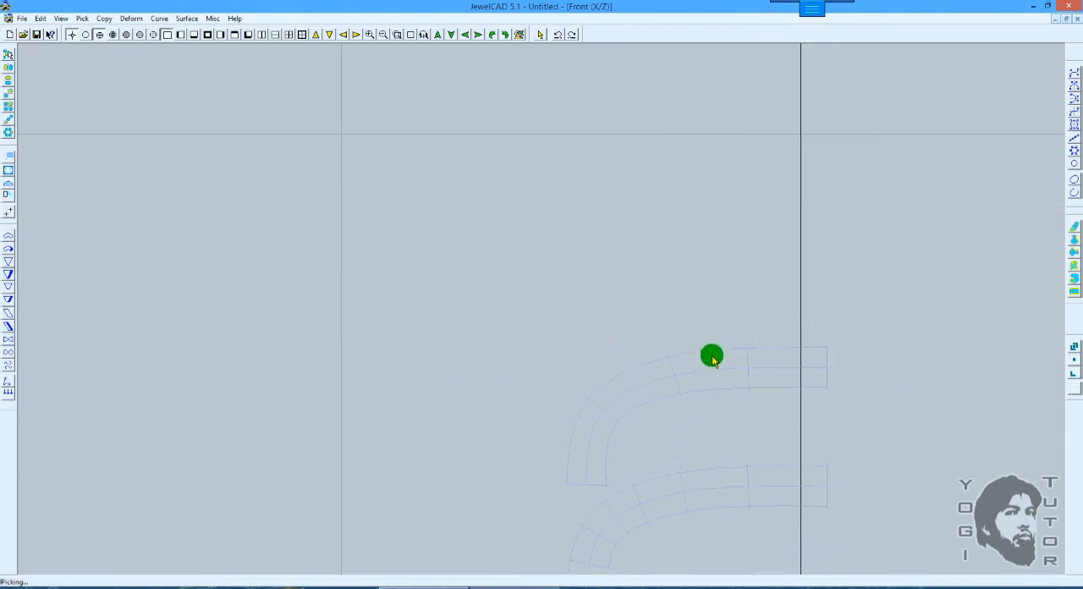
Step: Examine the two bent pipes from the front and in 3D, in shaded and wireframe display, comparing their bends
scroll(696, 315, "up", 1)
scroll(696, 316, "down", 1)
key("F8")
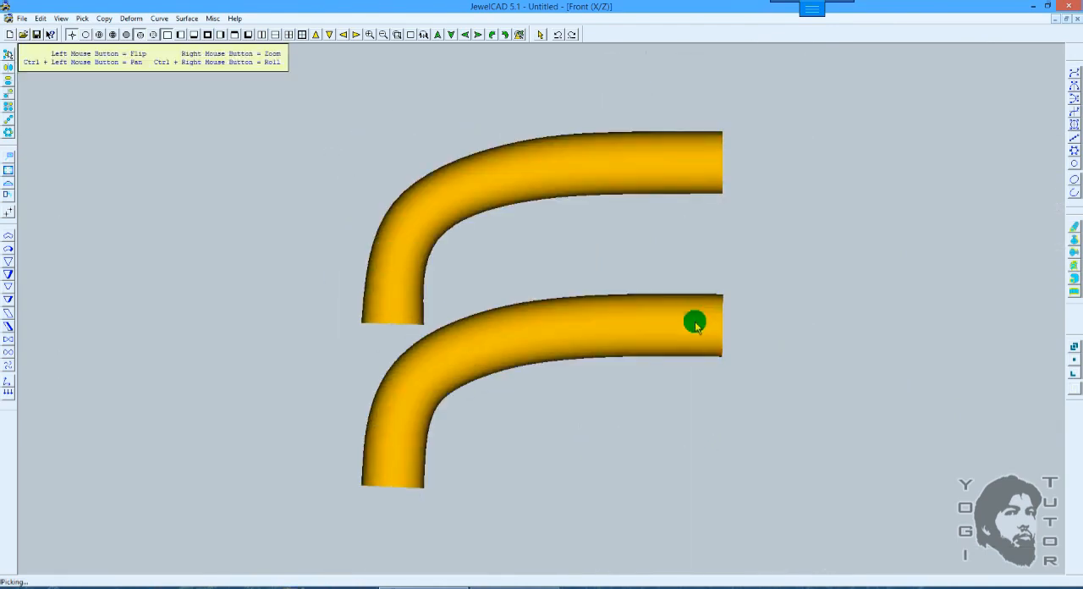
mouse_move(764, 348)
left_mouse_down()
mouse_move(547, 389)
mouse_move(460, 379)
mouse_move(827, 302)
mouse_move(515, 367)
mouse_move(737, 291)
mouse_move(805, 286)
mouse_move(583, 294)
mouse_move(409, 350)
mouse_move(583, 300)
left_mouse_up()
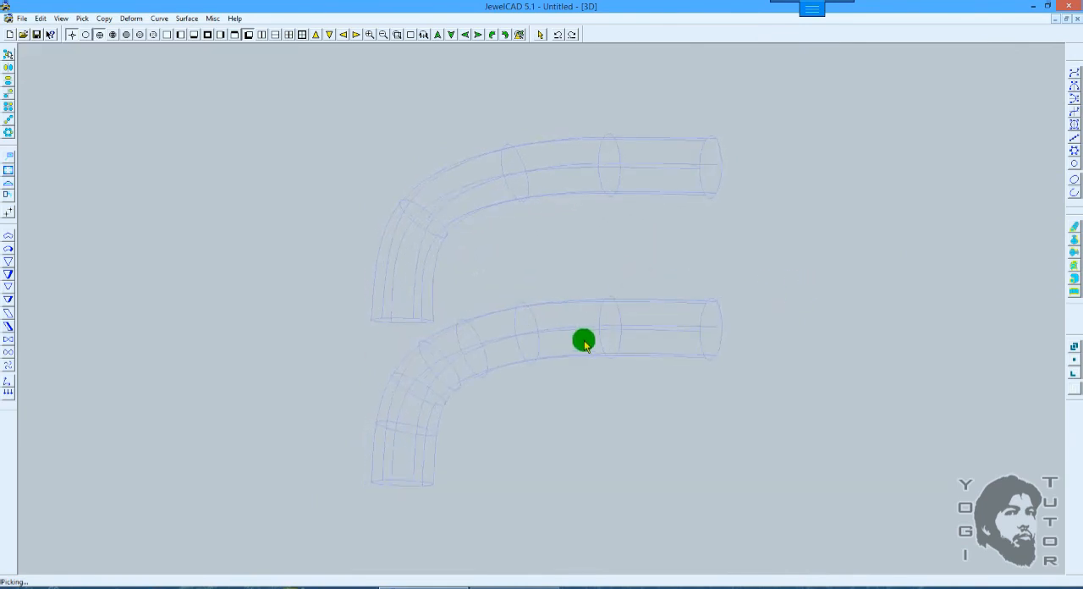
key("F1")
left_click(454, 375)
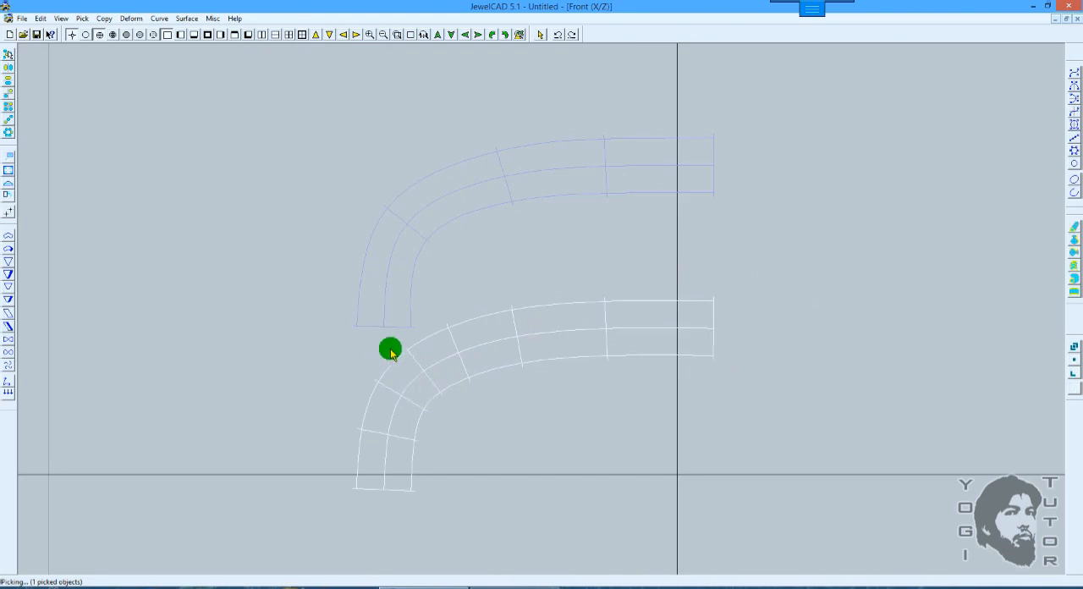
key("F4")
left_click_drag(639, 298, 542, 305)
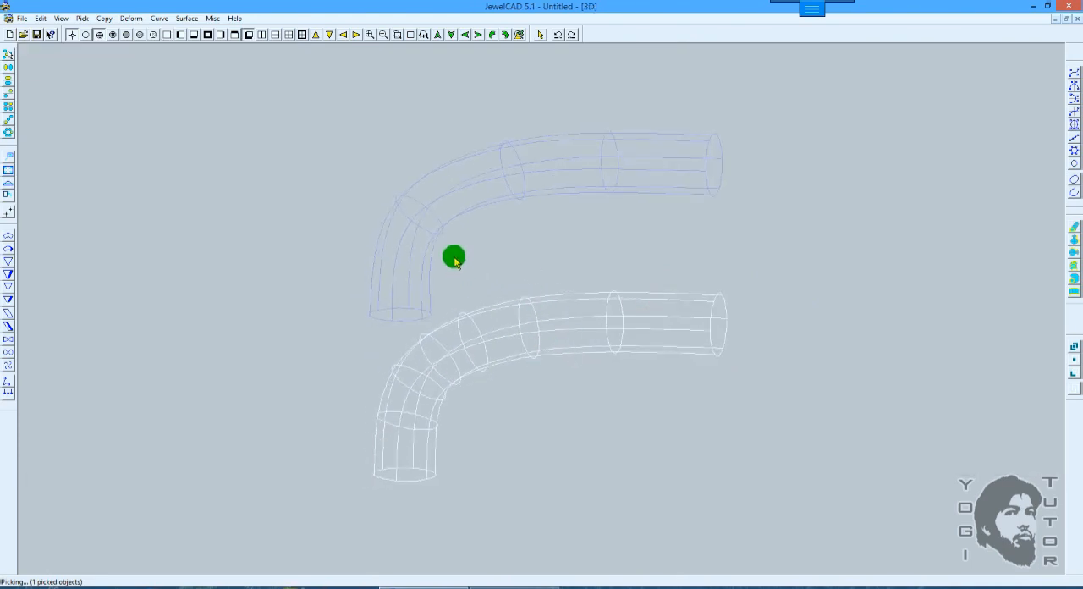
Step: Compare the cross-section spacing of both bent pipes in the front view with them selected, and clear the selection
key("F2")
left_click(570, 240)
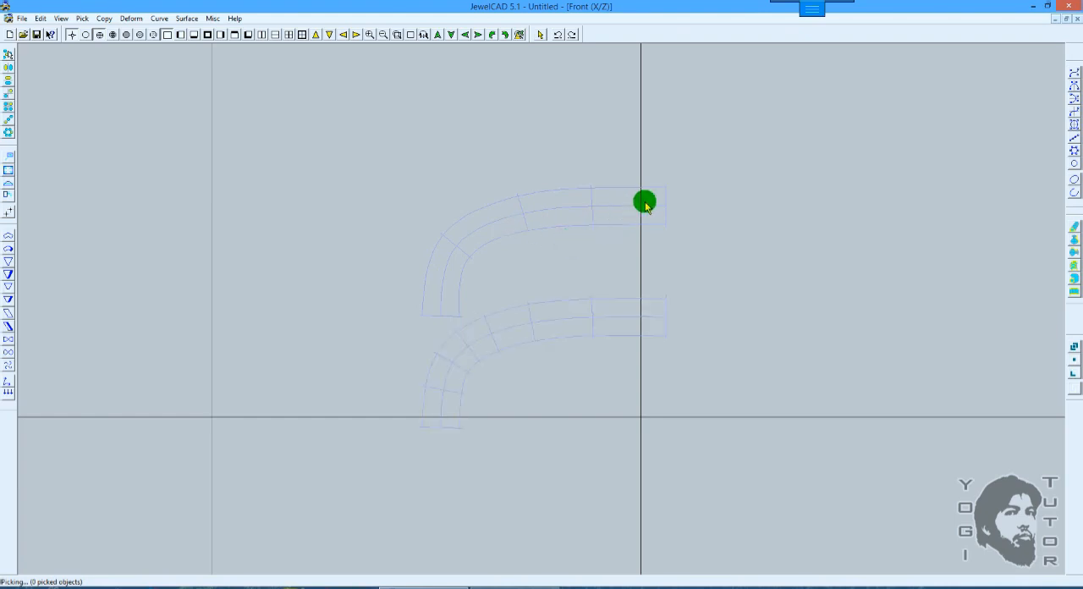
left_click_drag(647, 196, 498, 332)
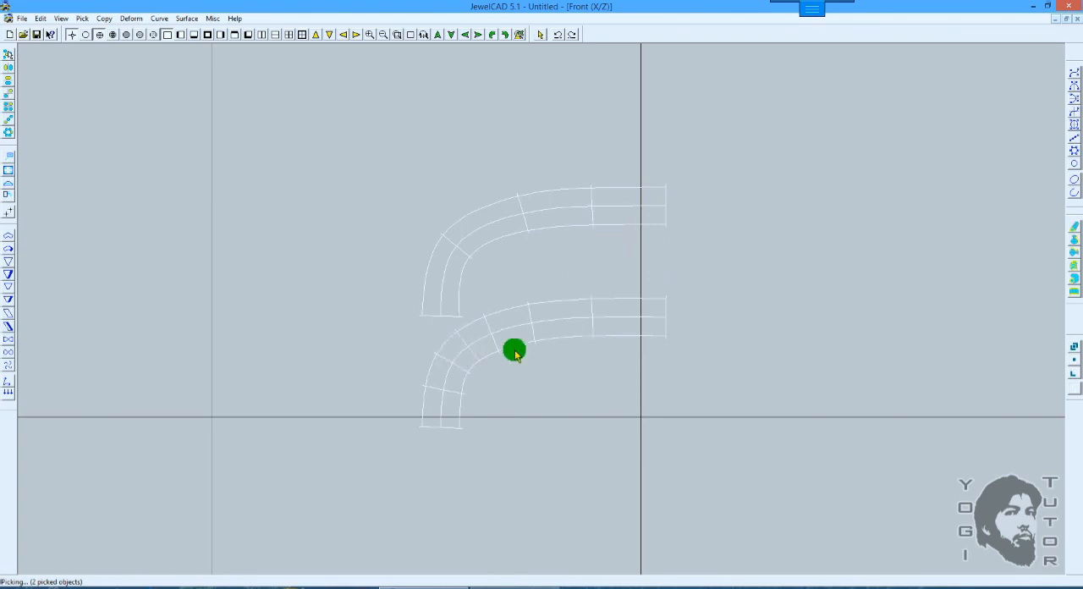
scroll(444, 352, "up", 1)
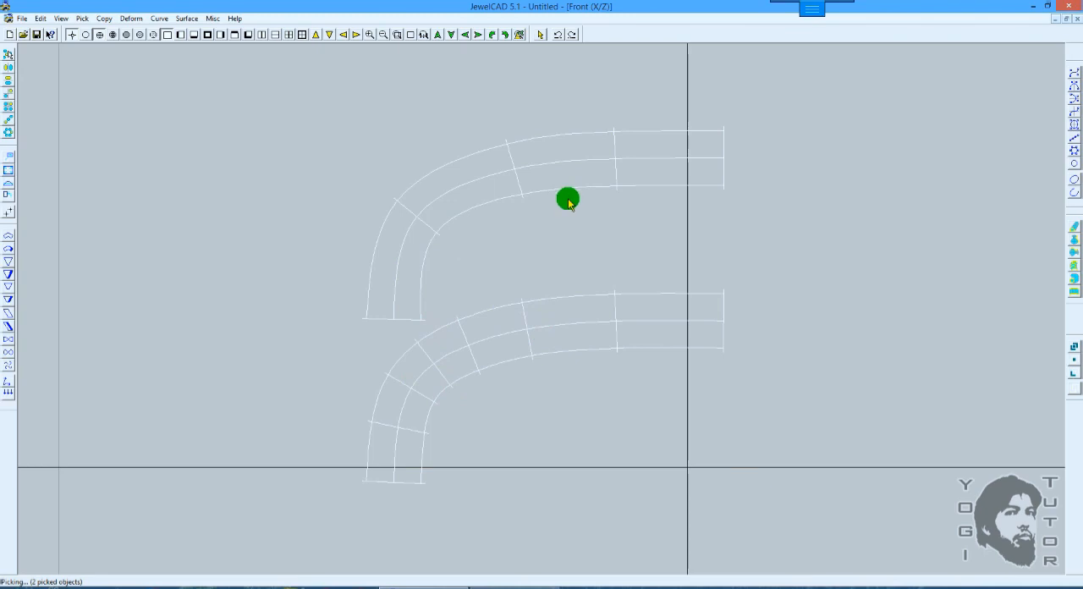
scroll(568, 201, "down", 4)
left_click_drag(709, 187, 640, 211, "ctrl+shift")
right_click(641, 210)
scroll(640, 209, "down", 3)
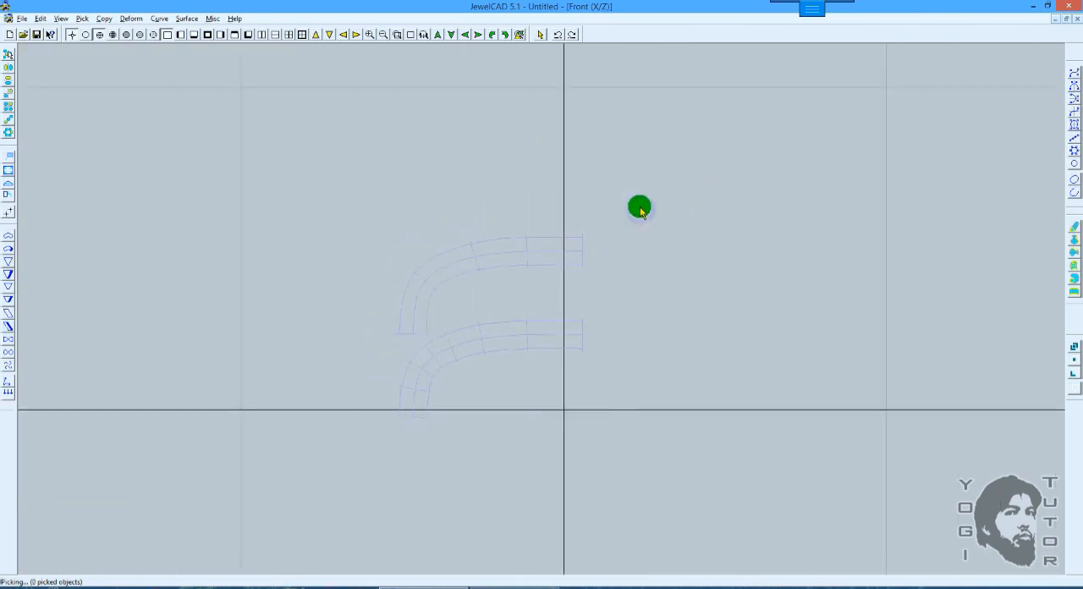
Step: Bring back the removed wavy pipes, path curve and section shapes beside the bent pipes
key("alt+e")
key("u")
scroll(639, 210, "down", 5)
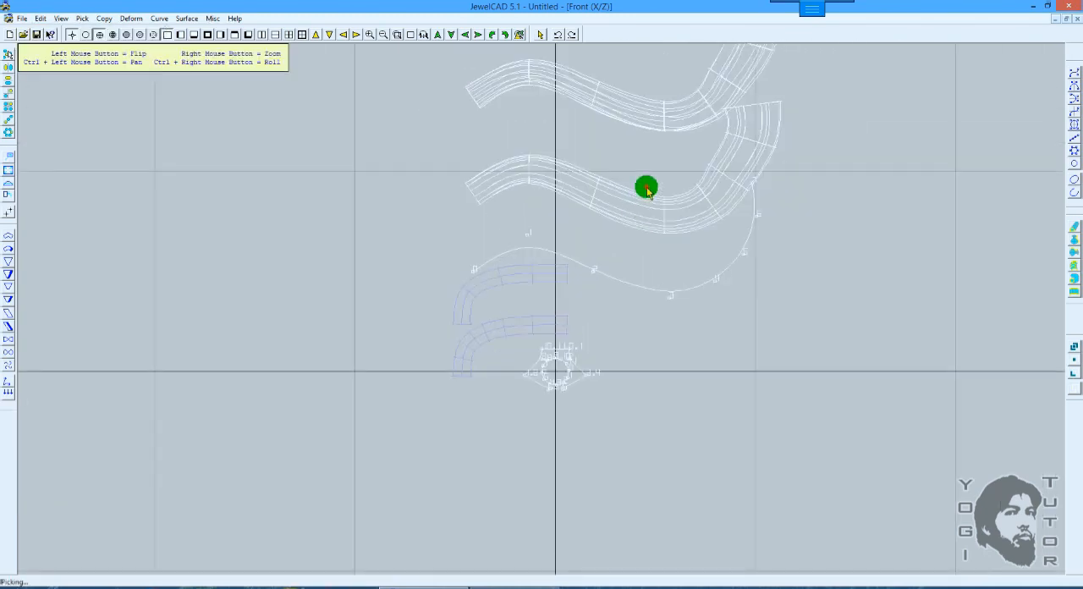
left_click_drag(647, 188, 581, 263, "ctrl+shift")
scroll(592, 265, "up", 2)
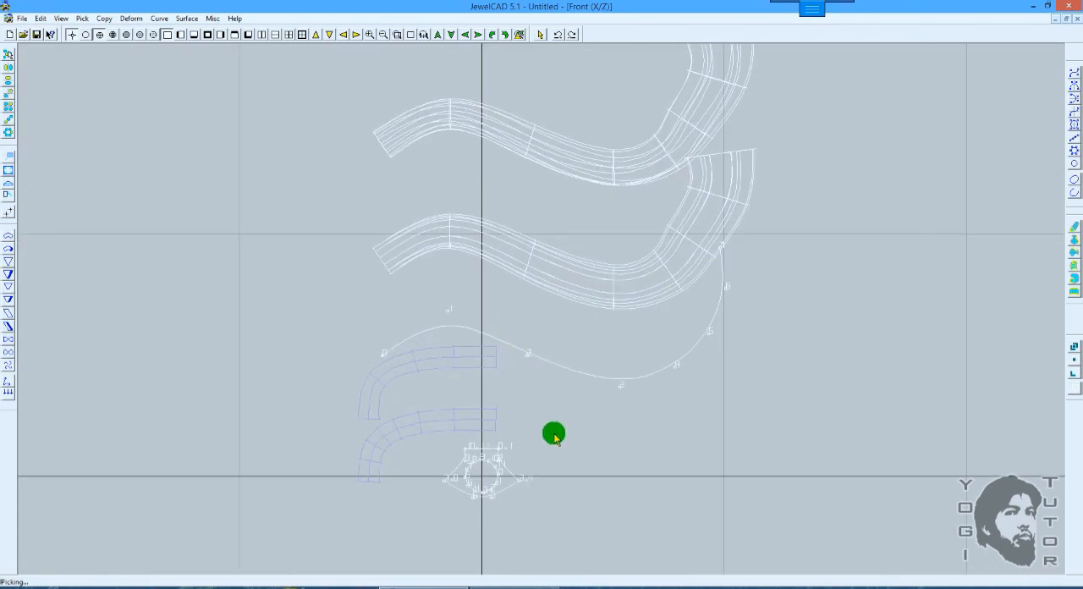
scroll(635, 401, "down", 2)
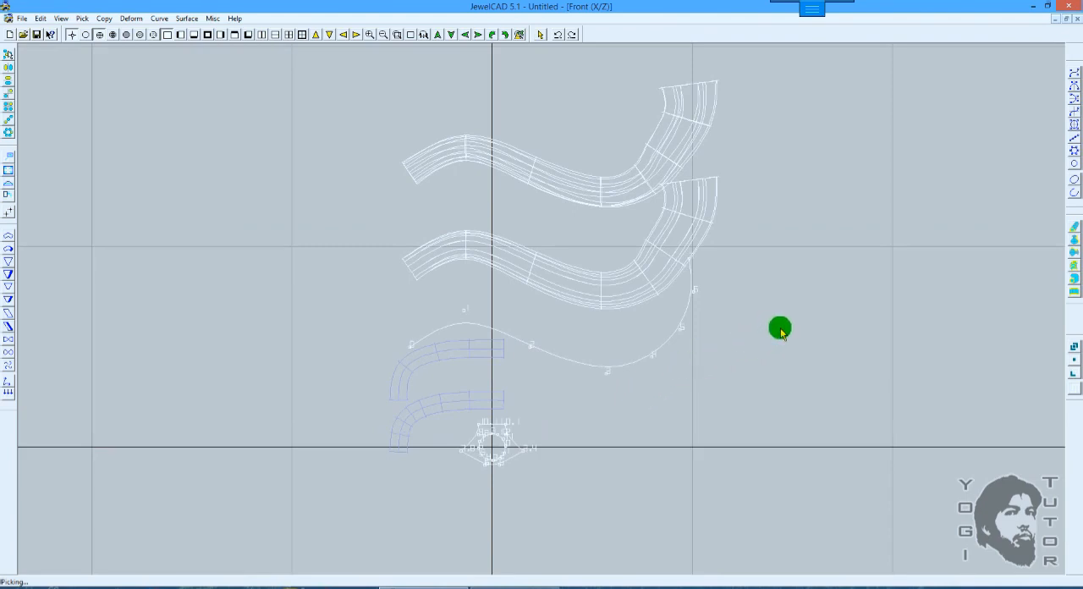
scroll(780, 329, "up", 1)
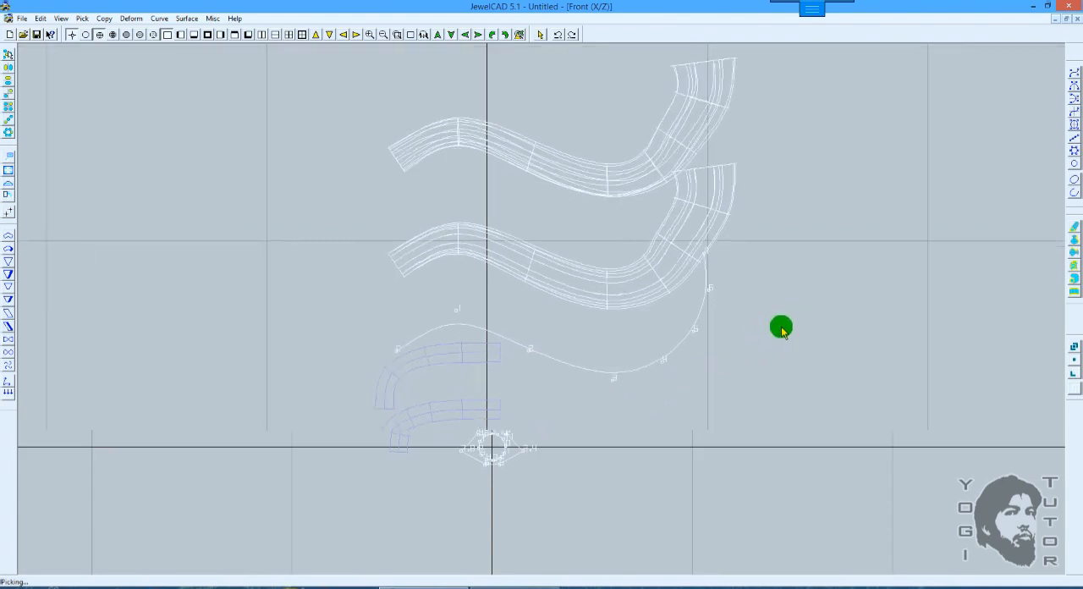
scroll(780, 328, "up", 2)
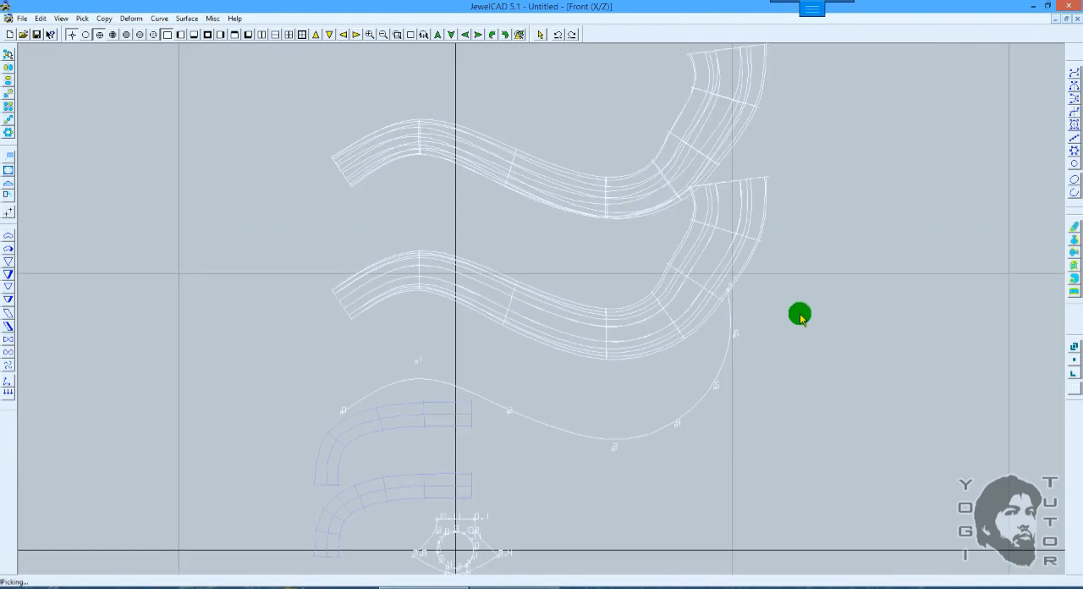
scroll(850, 267, "down", 2)
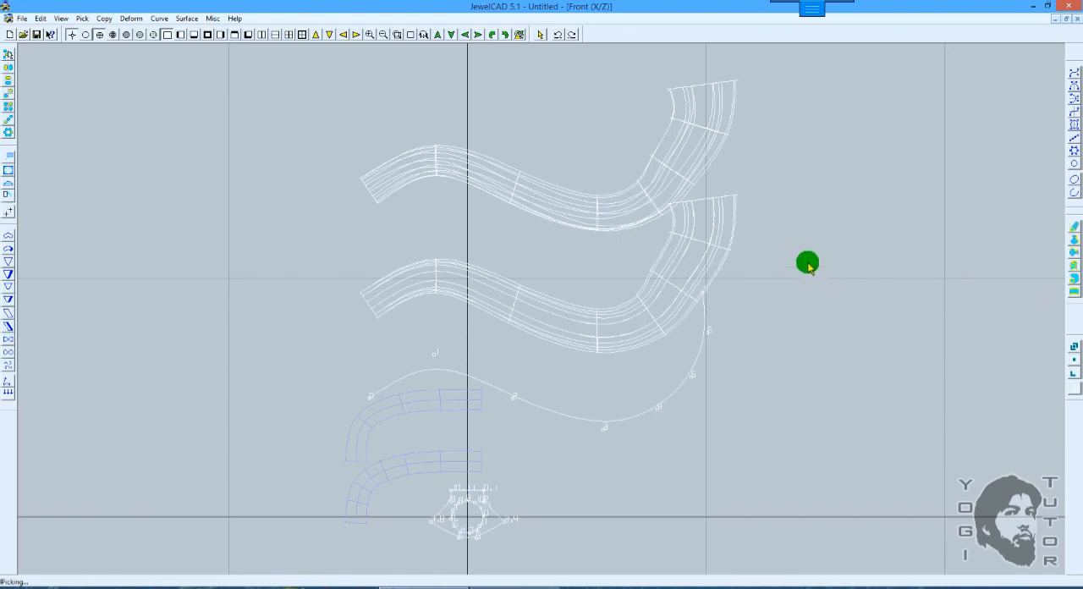
mouse_move(575, 7)
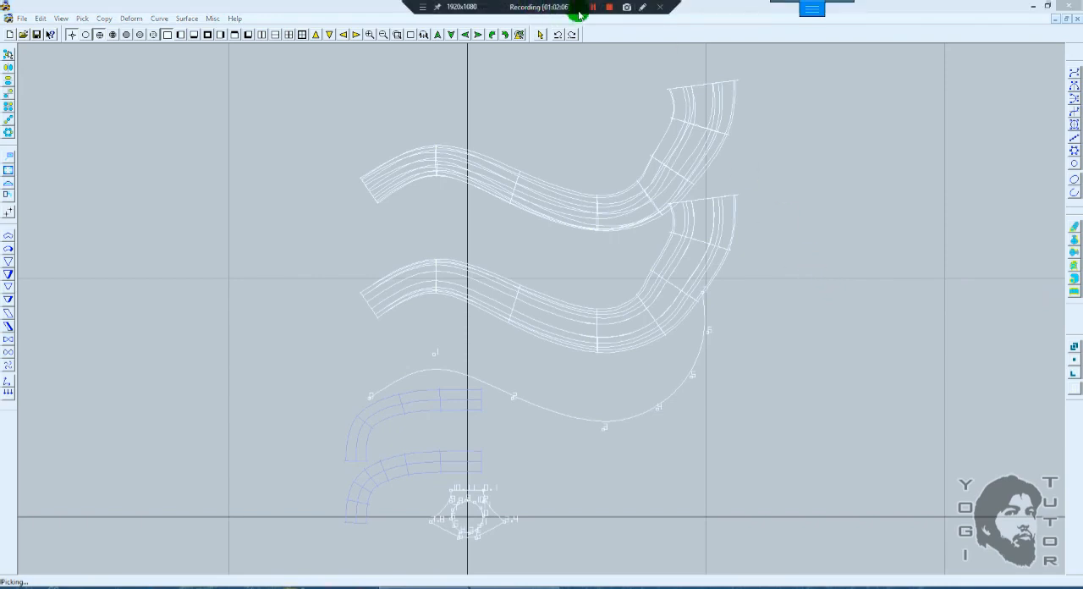